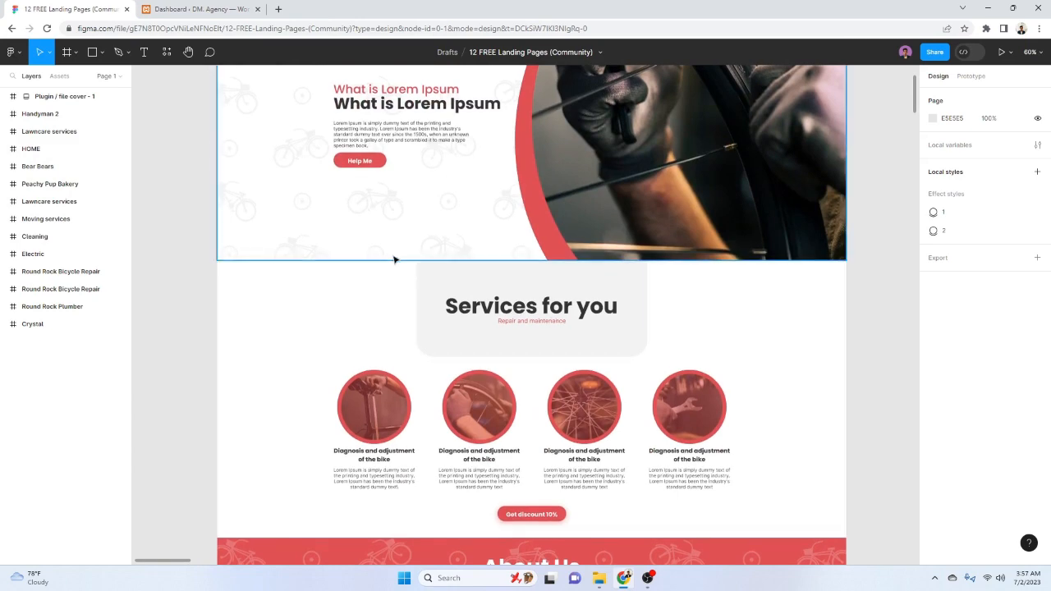
# Review the bicycle repair landing page design from the Services and About Us sections to Contact Us, then back to the hero
pyautogui.scroll(-3, 646, 441)
pyautogui.scroll(-5, 646, 441)
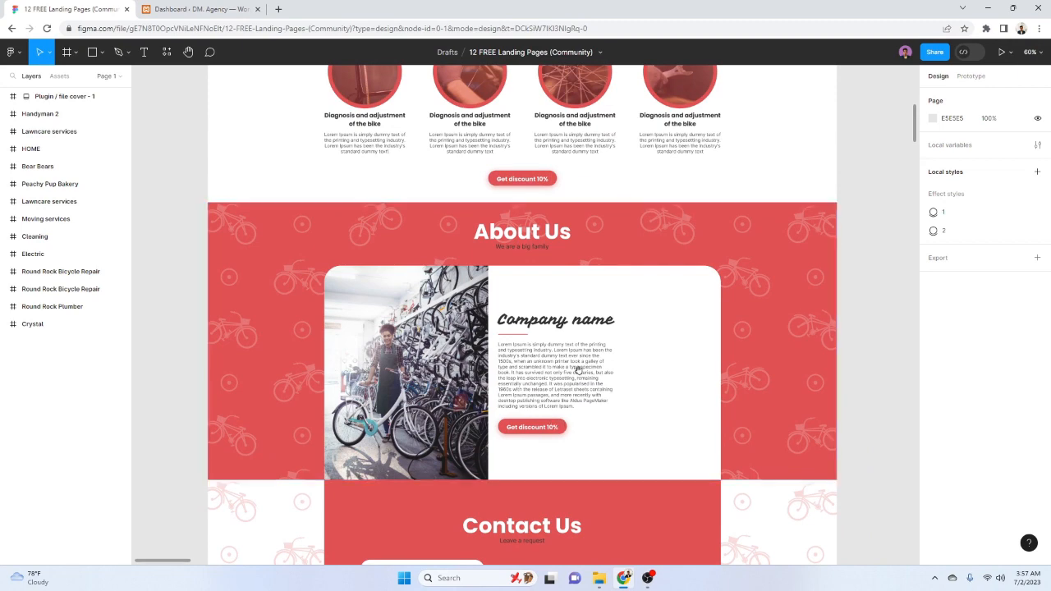
pyautogui.scroll(-2, 589, 378)
pyautogui.scroll(-3, 654, 350)
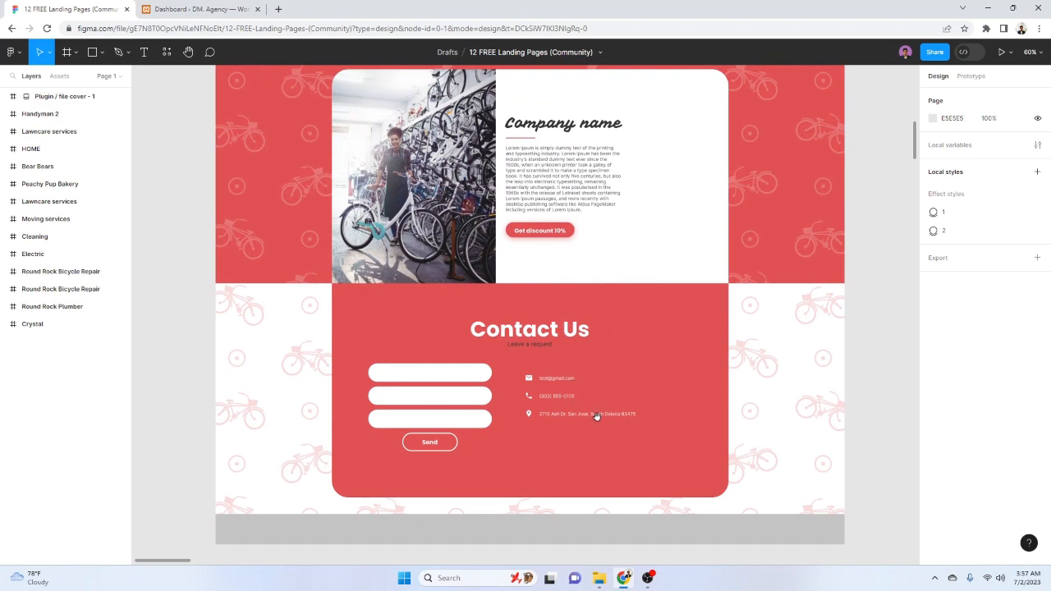
pyautogui.click(544, 332)
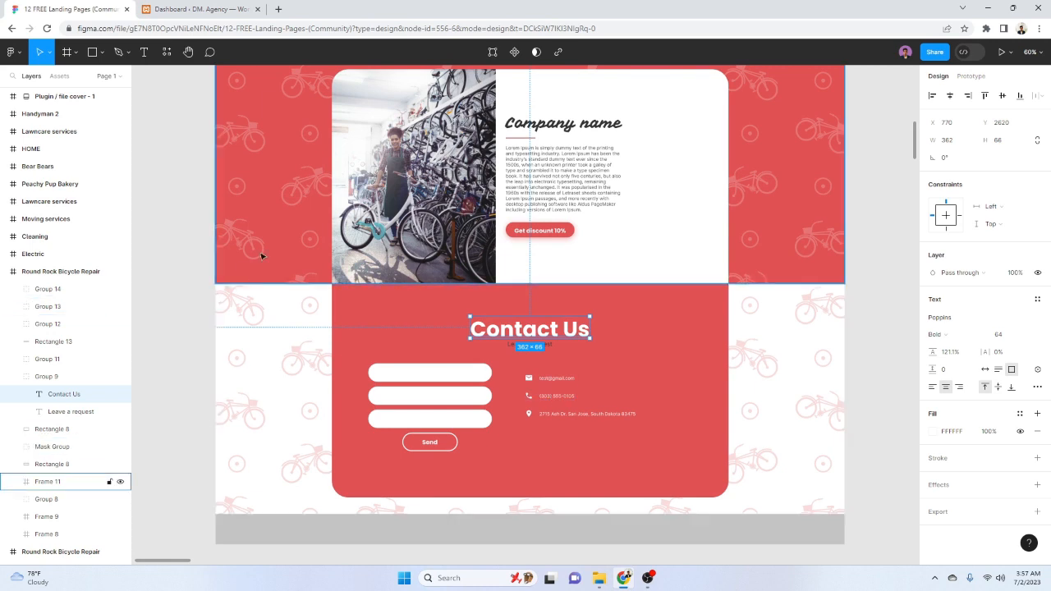
pyautogui.click(854, 289)
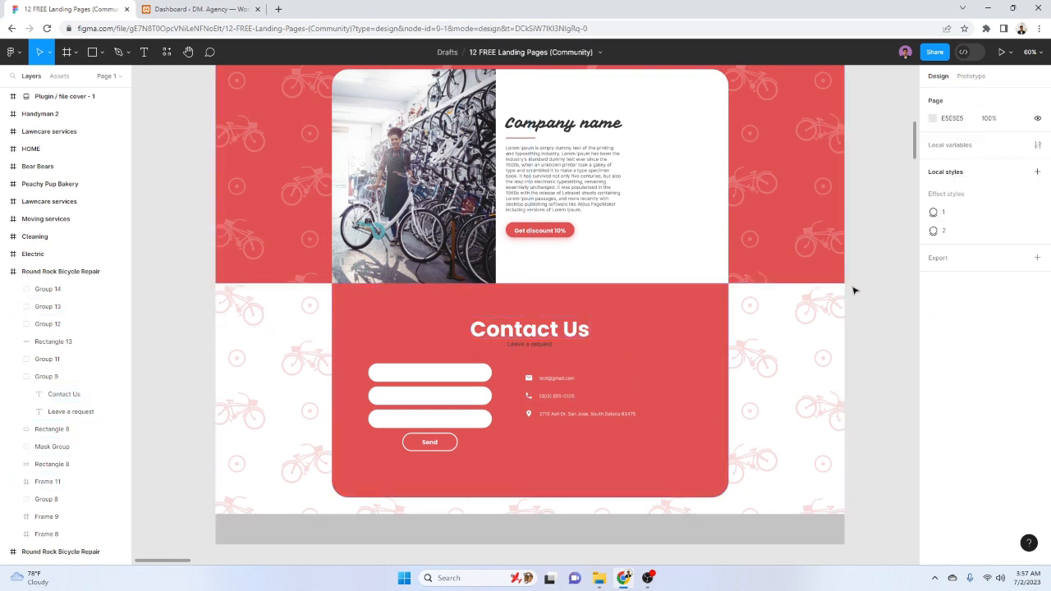
pyautogui.scroll(10, 511, 362)
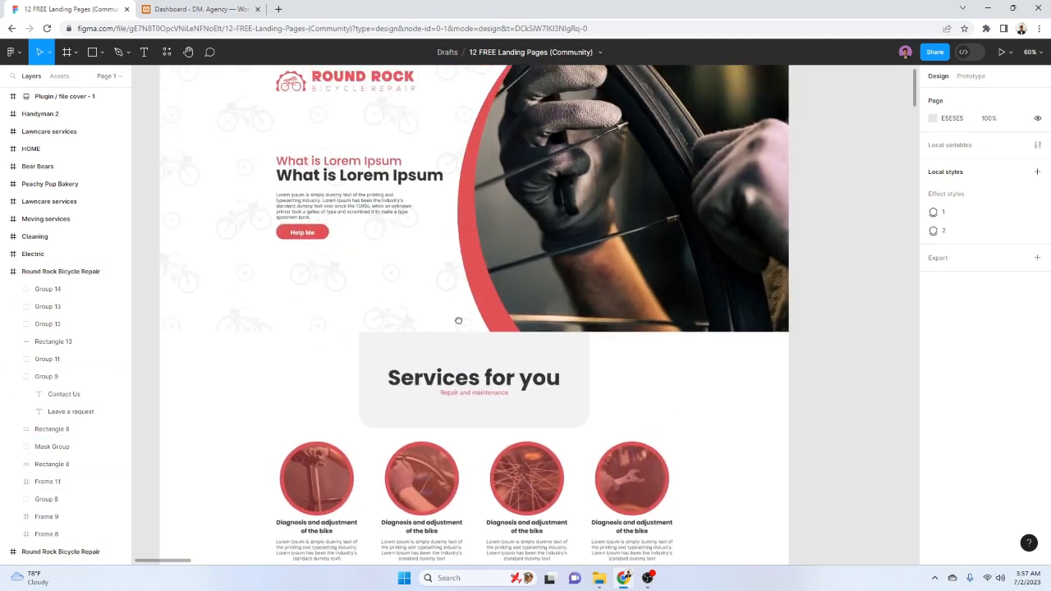
pyautogui.moveTo(458, 320); pyautogui.dragTo(503, 220)
pyautogui.moveTo(518, 320); pyautogui.dragTo(490, 225)
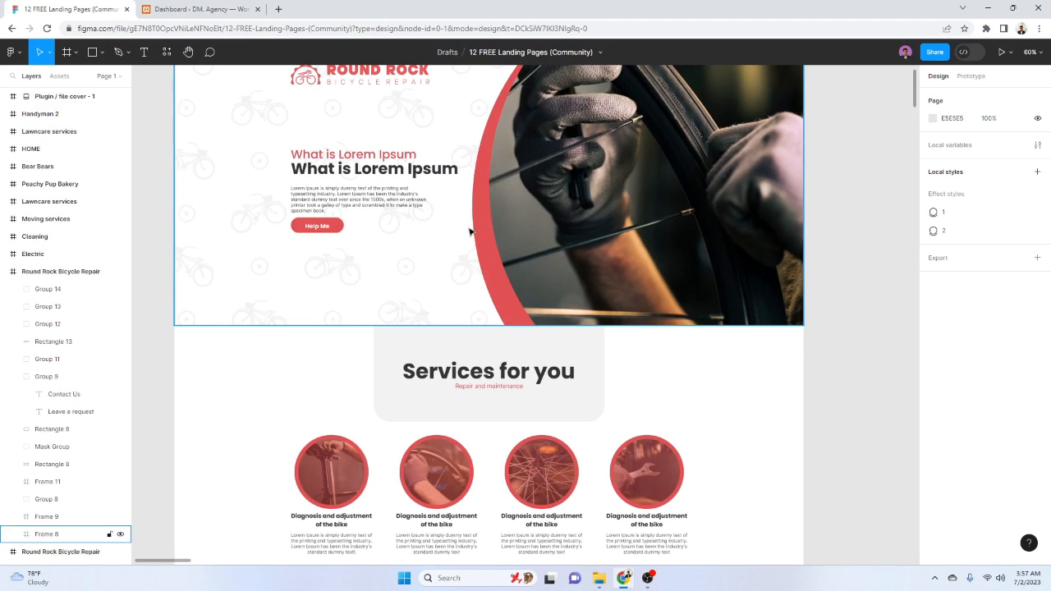
pyautogui.scroll(2, 387, 235)
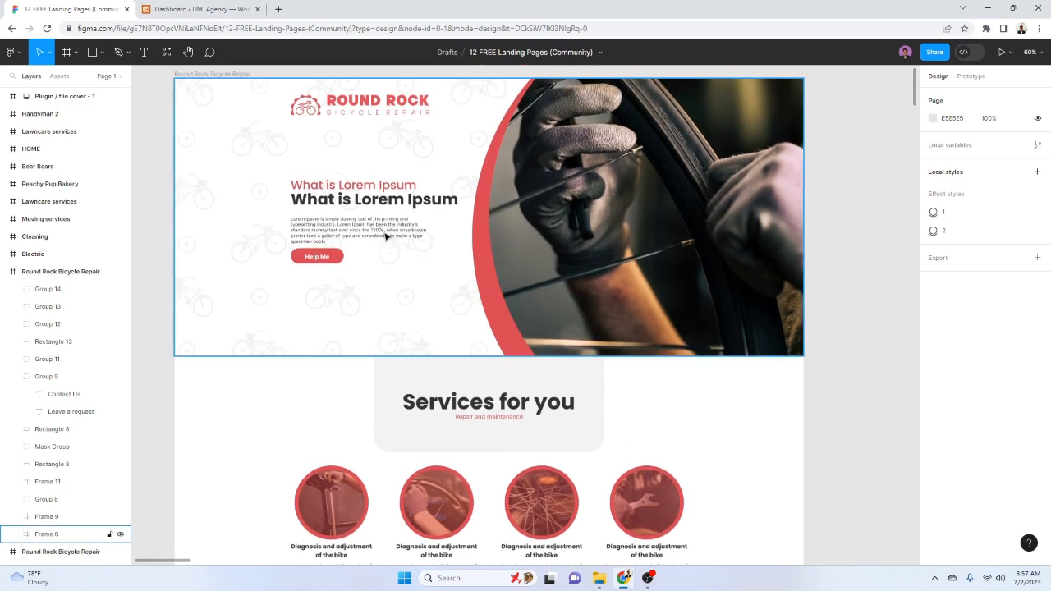
# Switch to the WordPress dashboard and check the installed plugins, including Elementor and Contact Form 7, and the installed themes
pyautogui.click(218, 9)
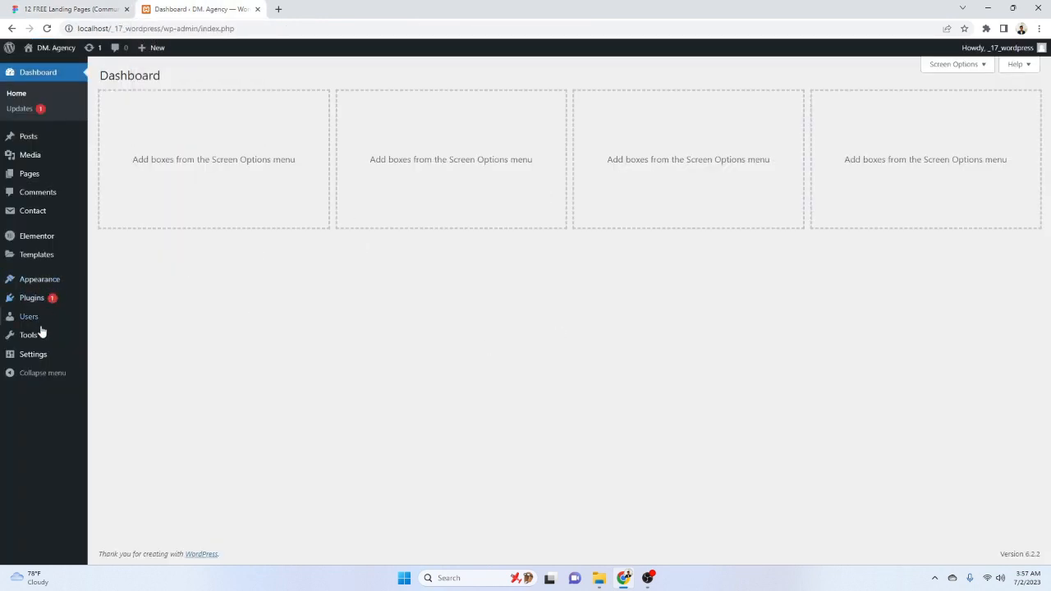
pyautogui.click(57, 301)
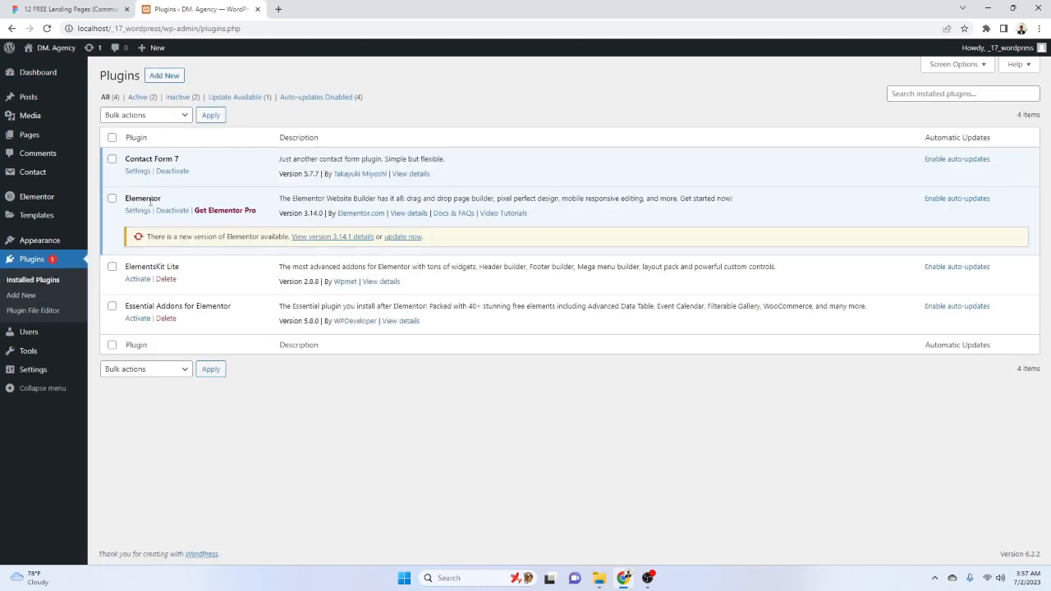
pyautogui.moveTo(166, 202); pyautogui.dragTo(126, 204)
pyautogui.moveTo(195, 163); pyautogui.dragTo(125, 160)
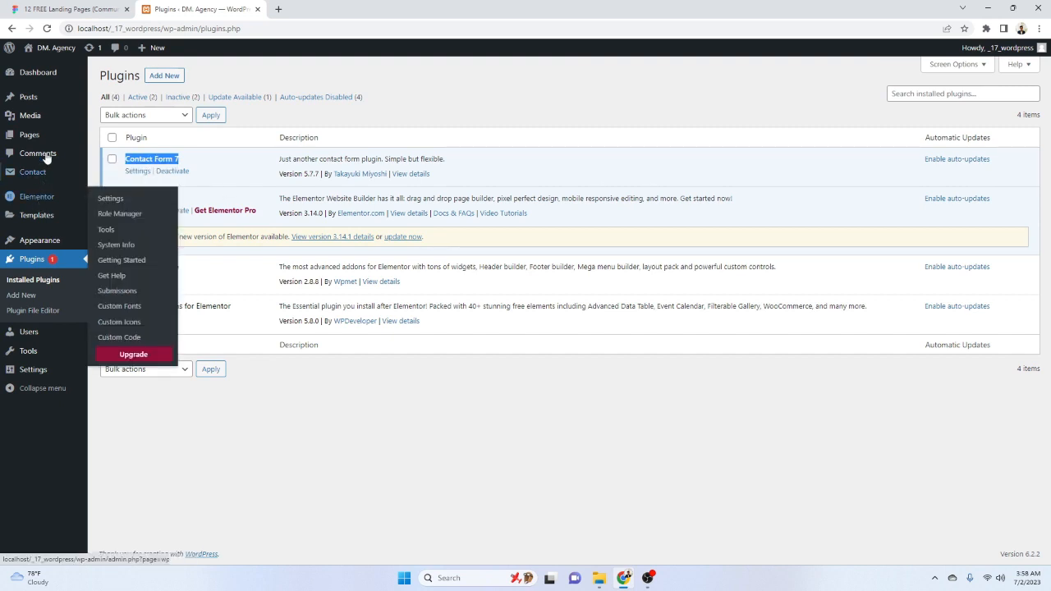
pyautogui.moveTo(48, 143)
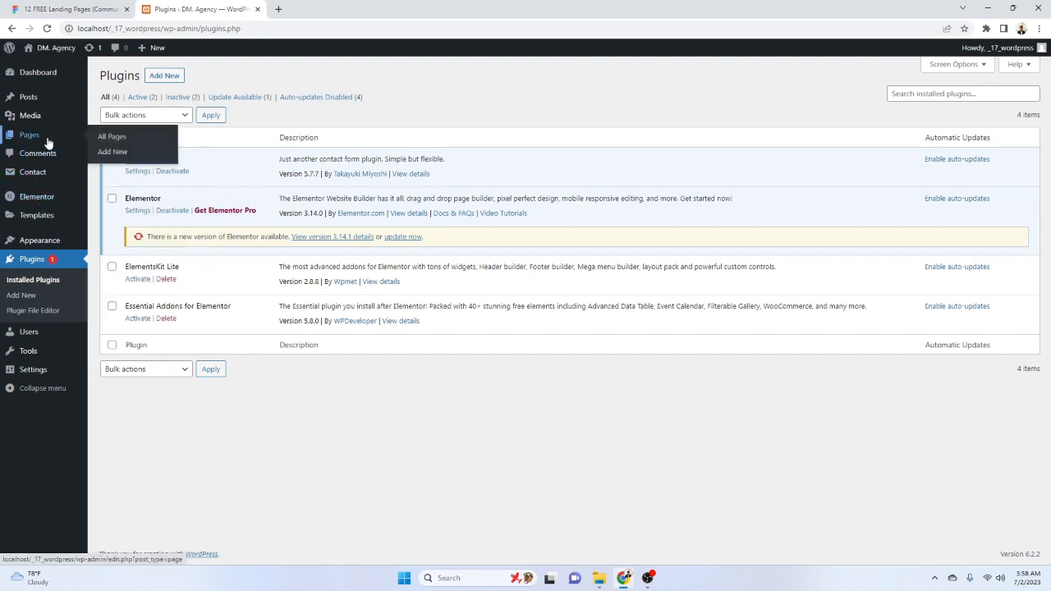
pyautogui.click(47, 240)
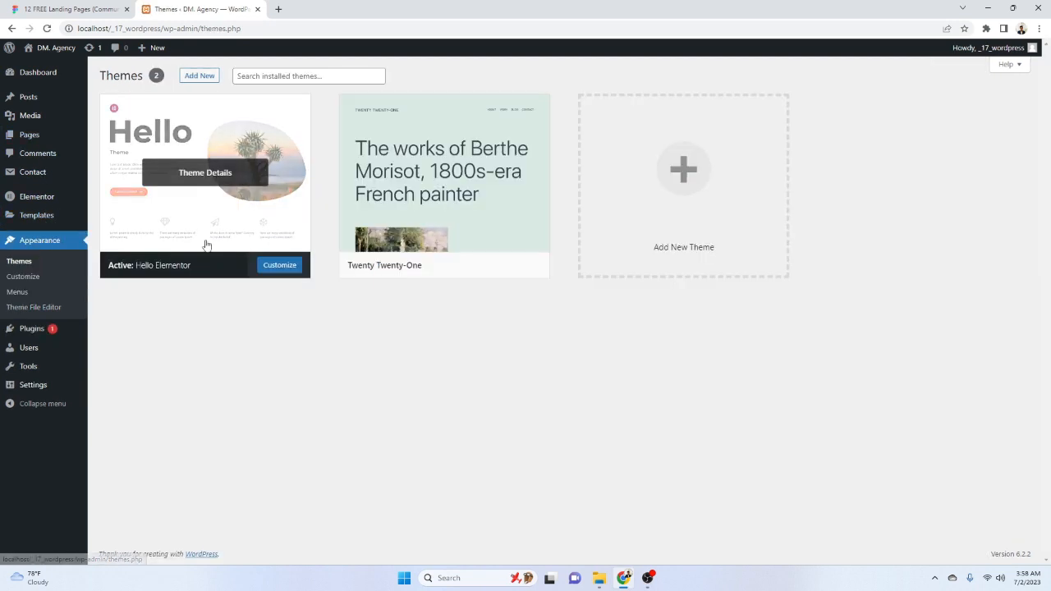
# Add a new WordPress page and title it "Round Rock Bicycle Repair", copying the name from the Figma frame
pyautogui.click(34, 135)
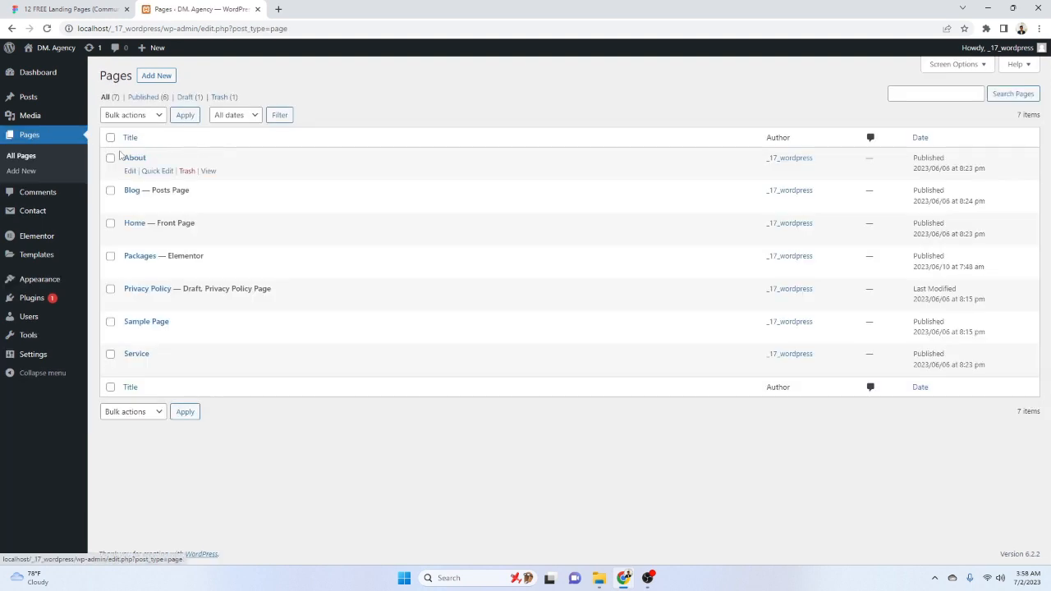
pyautogui.click(152, 78)
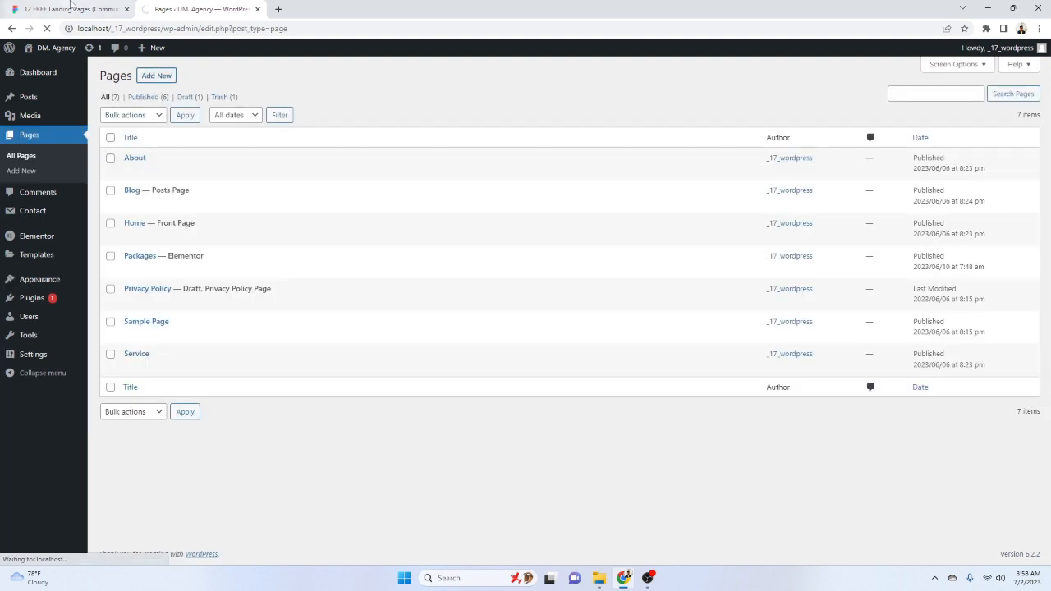
pyautogui.click(66, 9)
pyautogui.scroll(1, 206, 143)
pyautogui.click(66, 272)
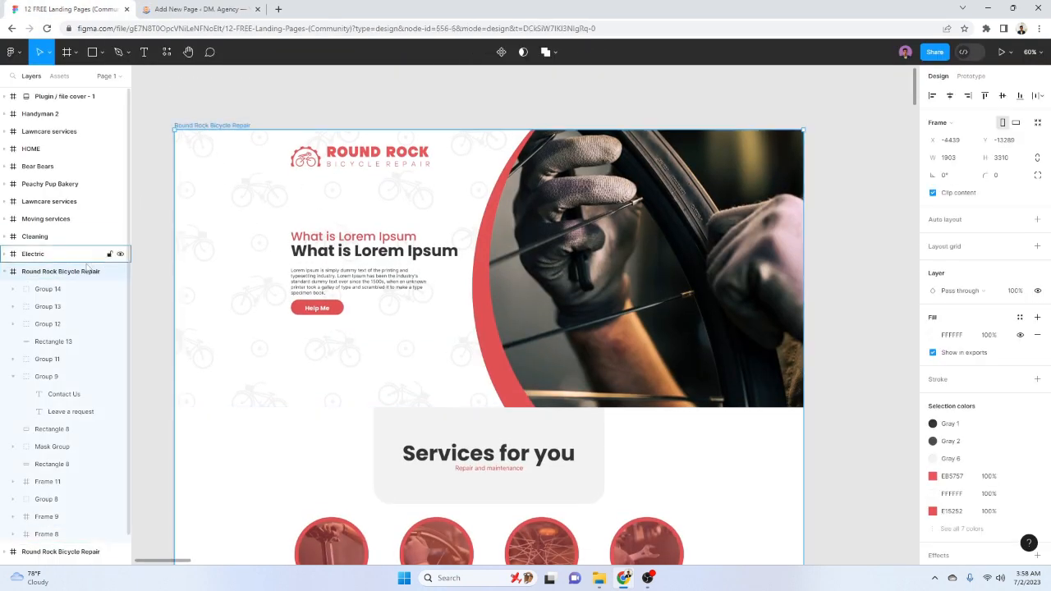
pyautogui.doubleClick(78, 275)
pyautogui.hotkey('ctrl', 'c')
pyautogui.hotkey('ctrl', 'Tab')
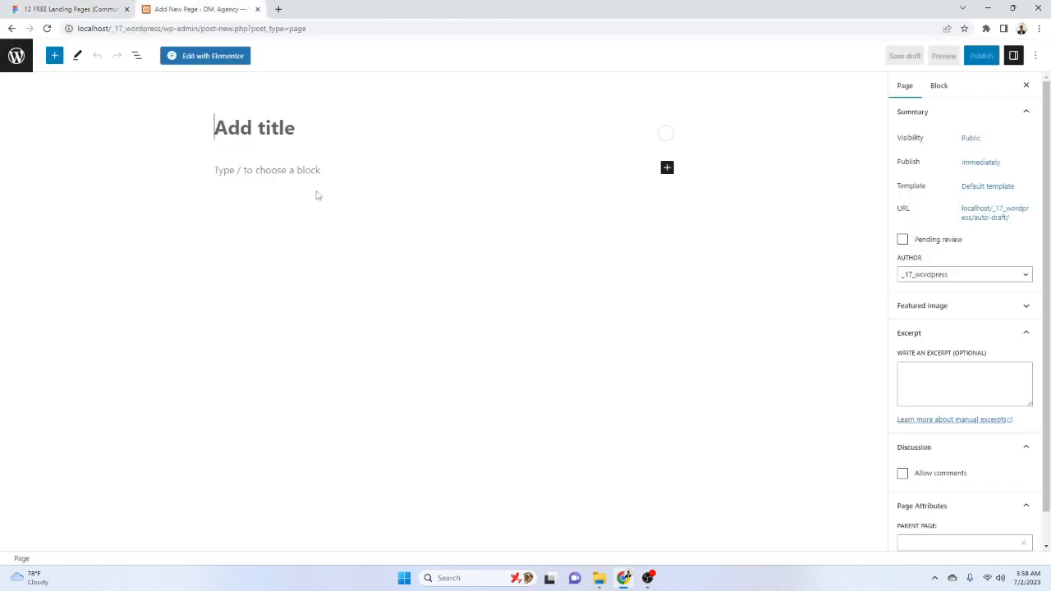
pyautogui.click(304, 128)
pyautogui.hotkey('ctrl', 'v')
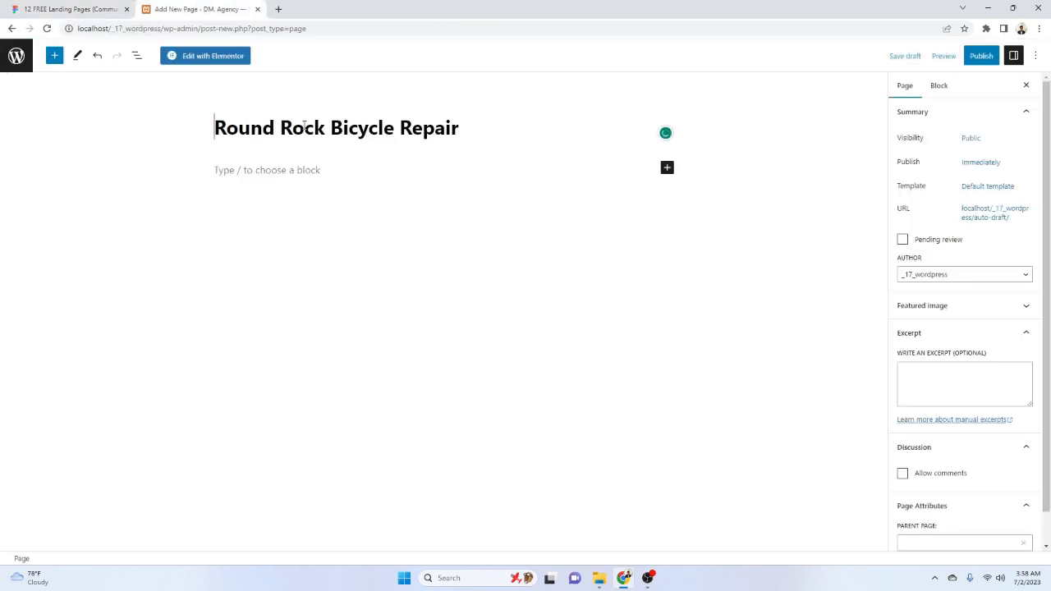
# Publish the new page and open it for editing in Elementor
pyautogui.click(973, 58)
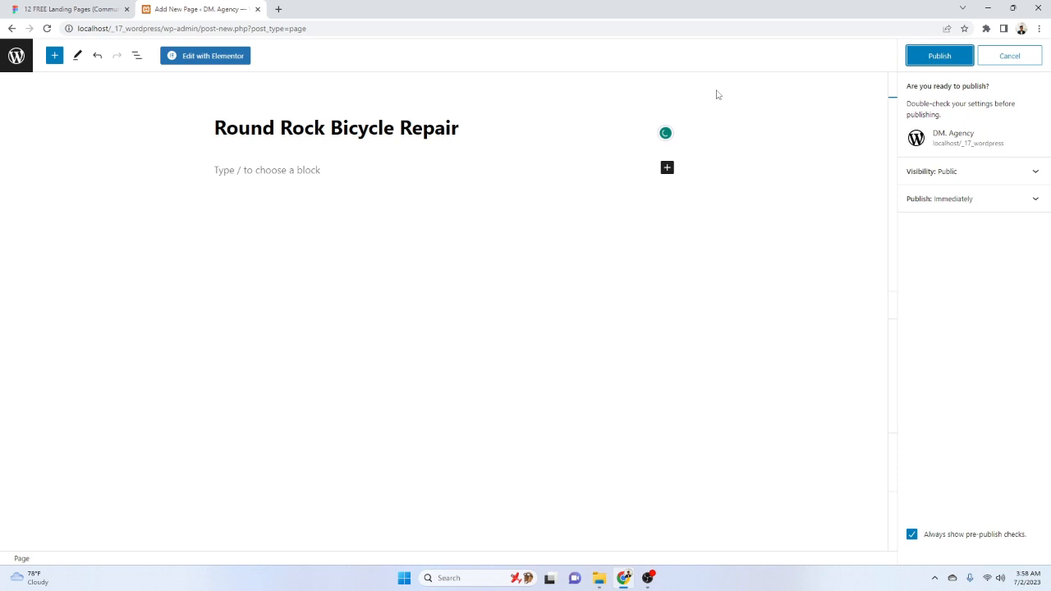
pyautogui.click(942, 58)
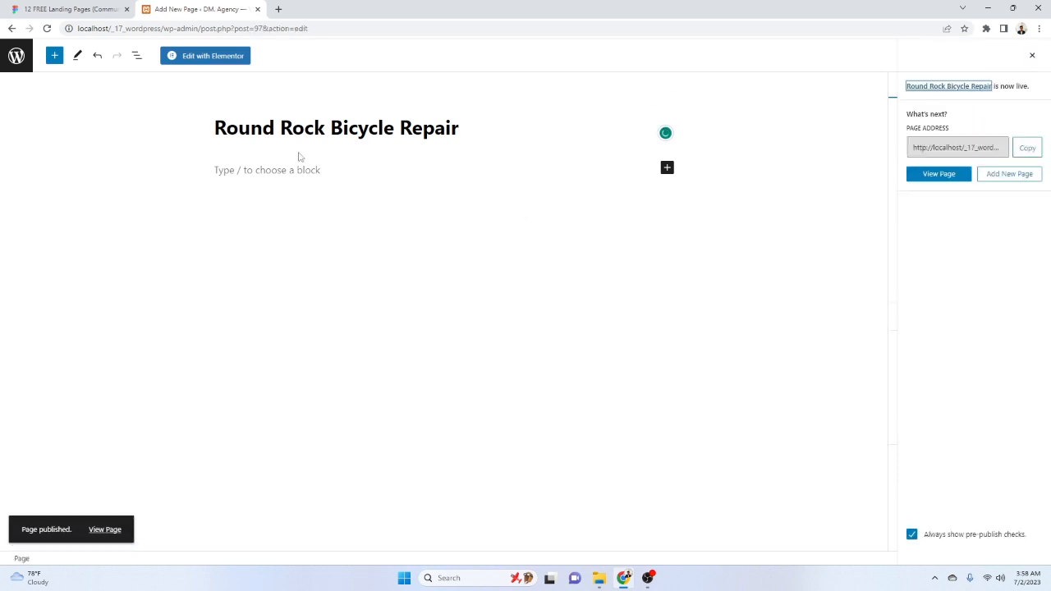
pyautogui.click(206, 57)
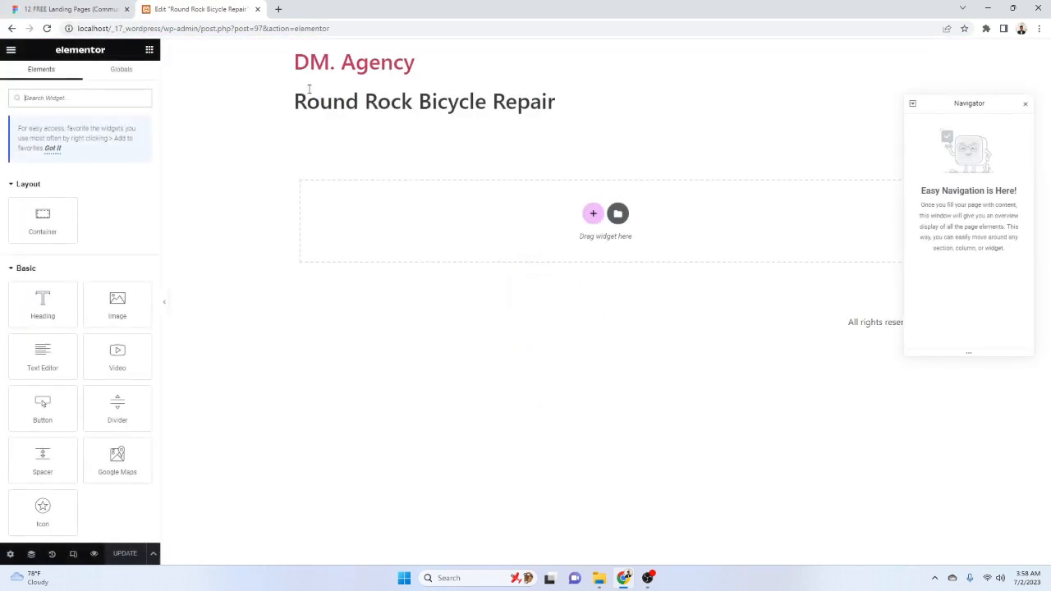
# Close the Navigator and set the page layout to Elementor Canvas to remove the theme's header, title and footer
pyautogui.moveTo(294, 62); pyautogui.dragTo(555, 88)
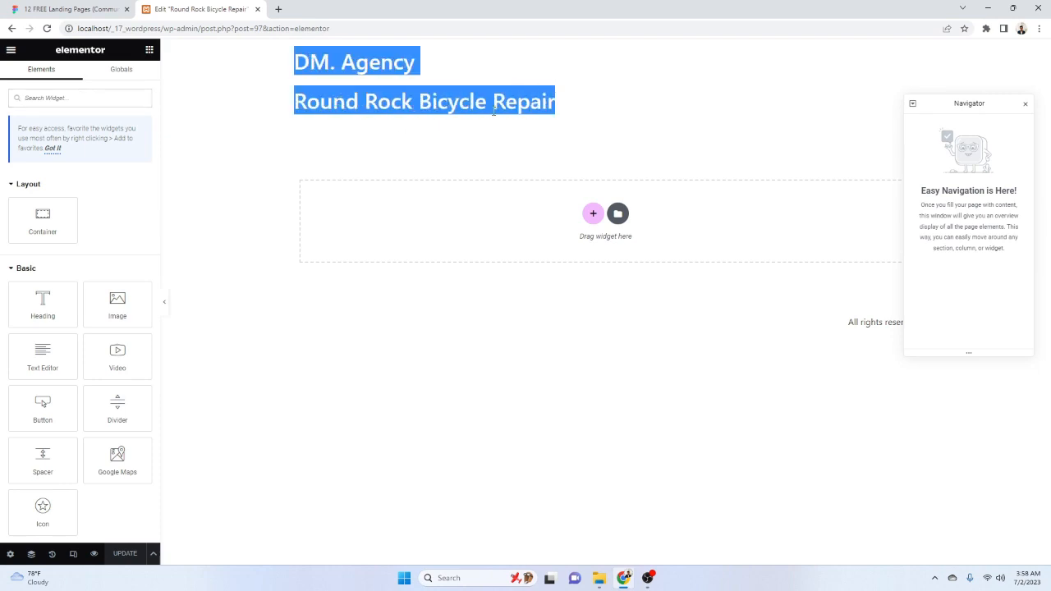
pyautogui.click(1025, 104)
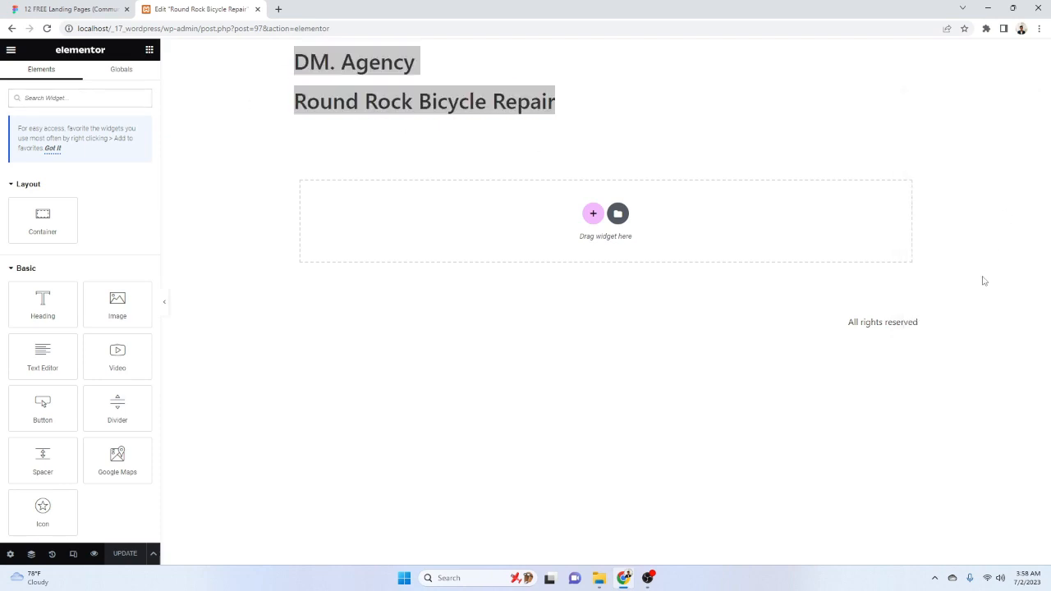
pyautogui.moveTo(936, 324); pyautogui.dragTo(841, 327)
pyautogui.click(9, 554)
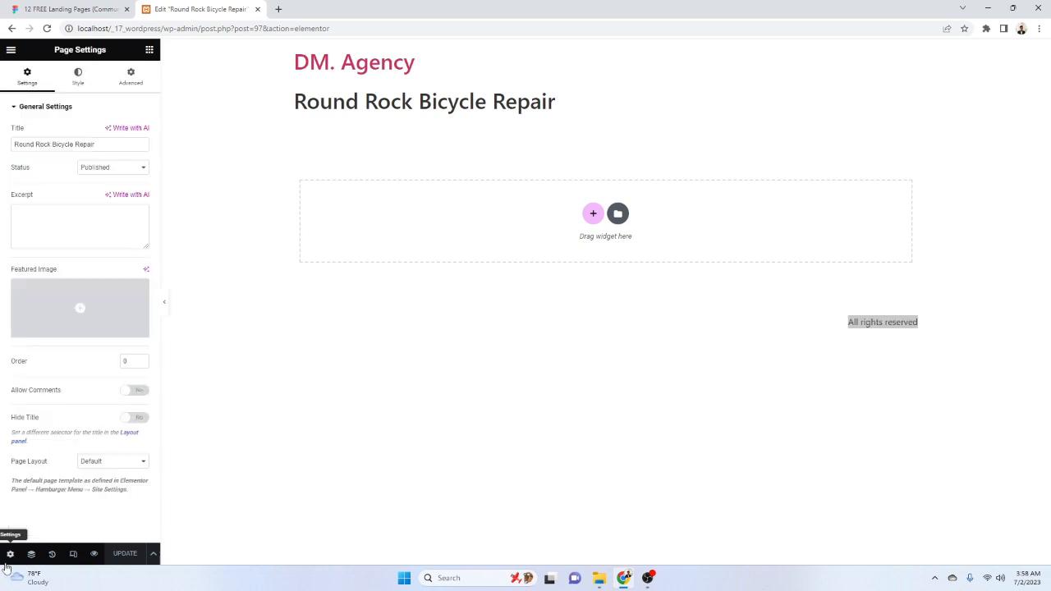
pyautogui.click(124, 462)
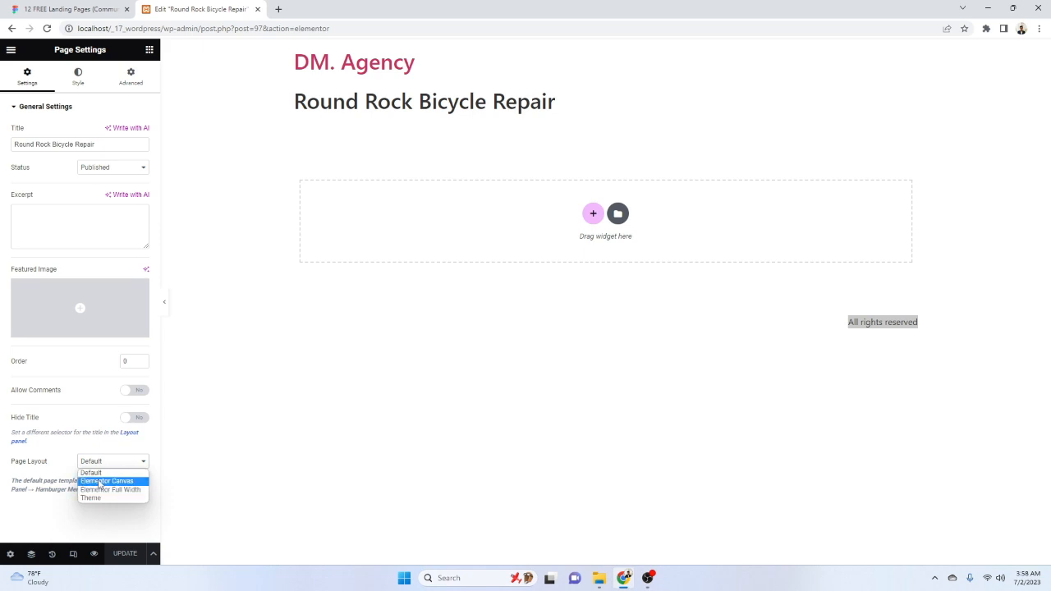
pyautogui.click(100, 481)
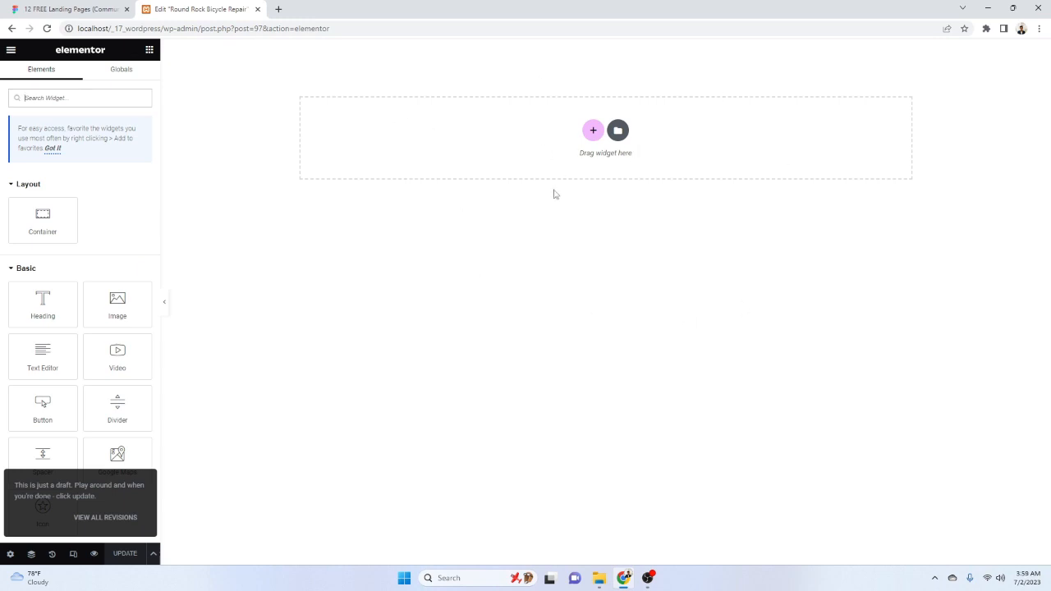
# Switch to the Figma design and export the Round Rock logo group as a PNG at 1x
pyautogui.click(71, 5)
pyautogui.keyDown('ctrl'); pyautogui.click(336, 164); pyautogui.keyUp('ctrl')
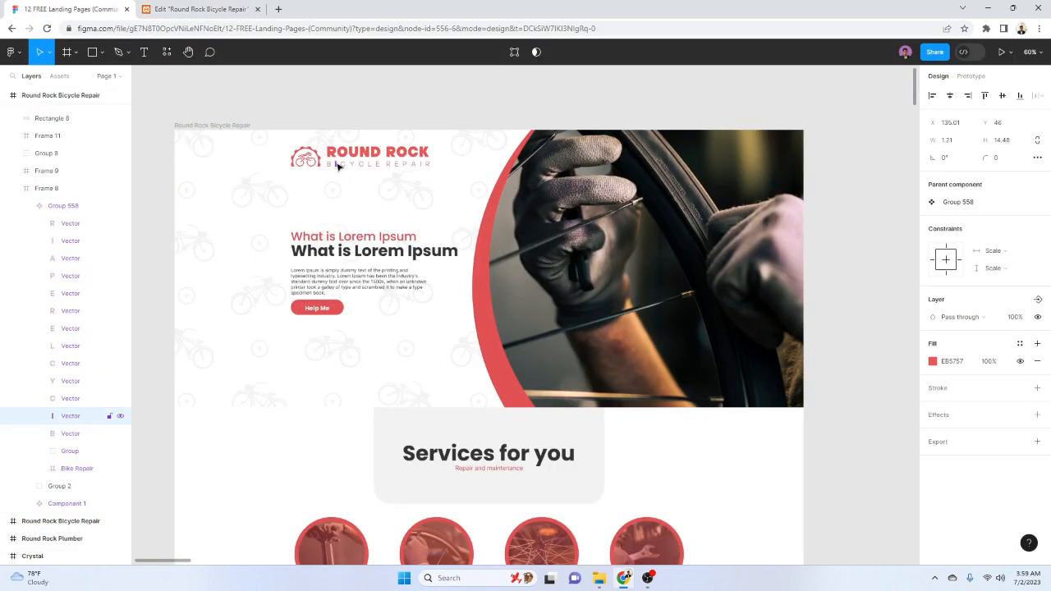
pyautogui.click(342, 166)
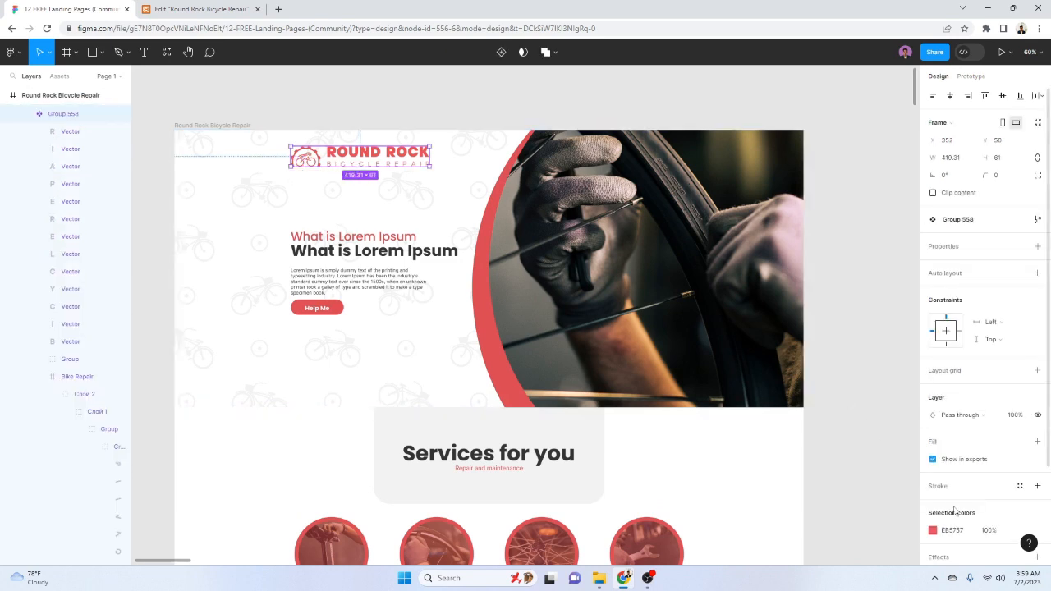
pyautogui.scroll(-3, 992, 529)
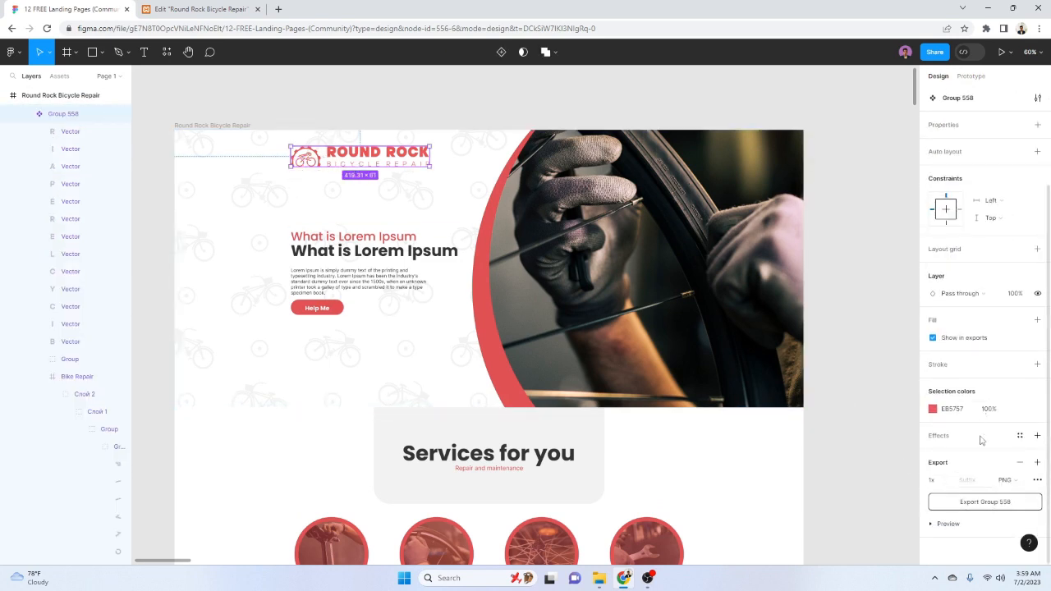
pyautogui.click(1003, 503)
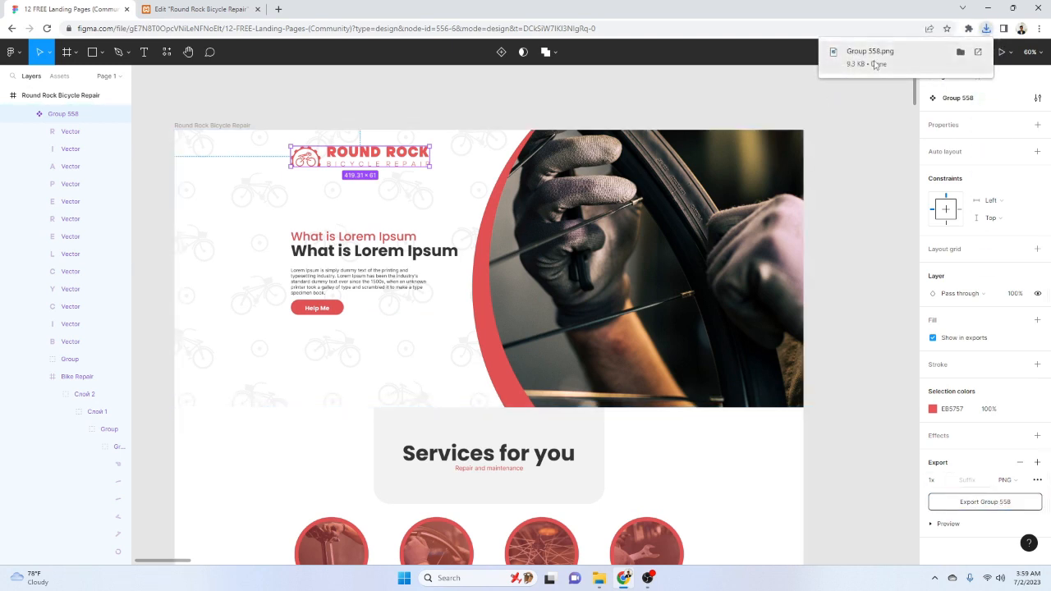
# Select the hero frame and toggle its visibility off and on to check what it contains
pyautogui.click(216, 203)
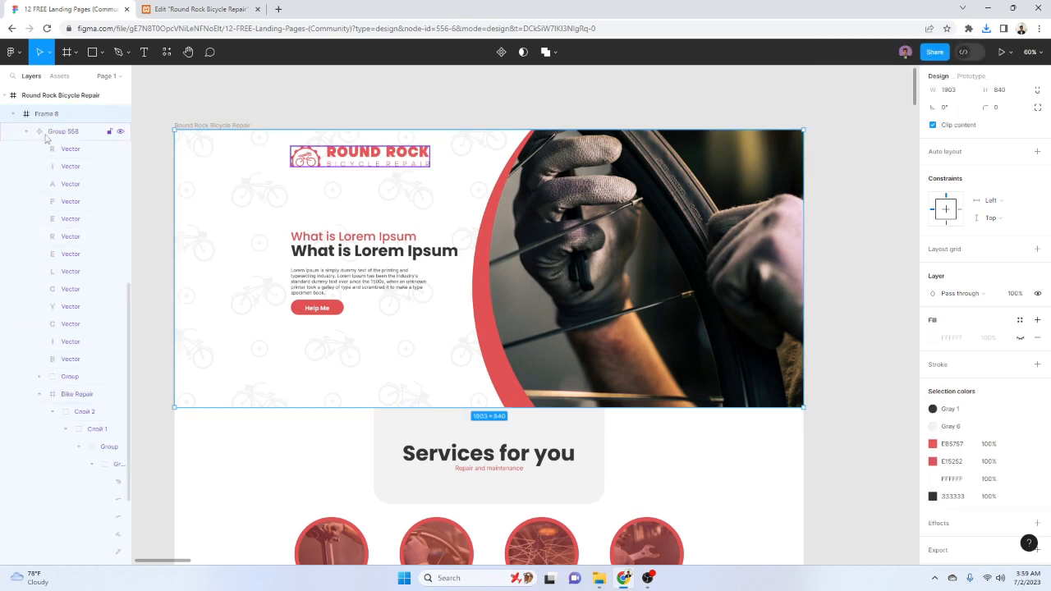
pyautogui.scroll(3, 58, 180)
pyautogui.click(120, 223)
pyautogui.click(120, 222)
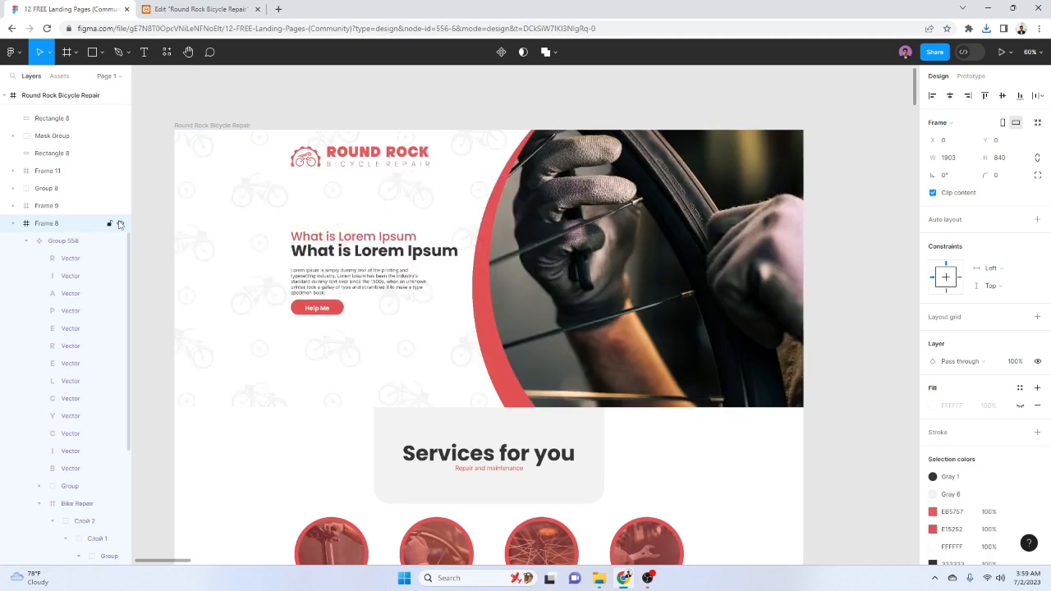
pyautogui.click(120, 223)
pyautogui.click(120, 223)
pyautogui.click(120, 223)
pyautogui.click(120, 223)
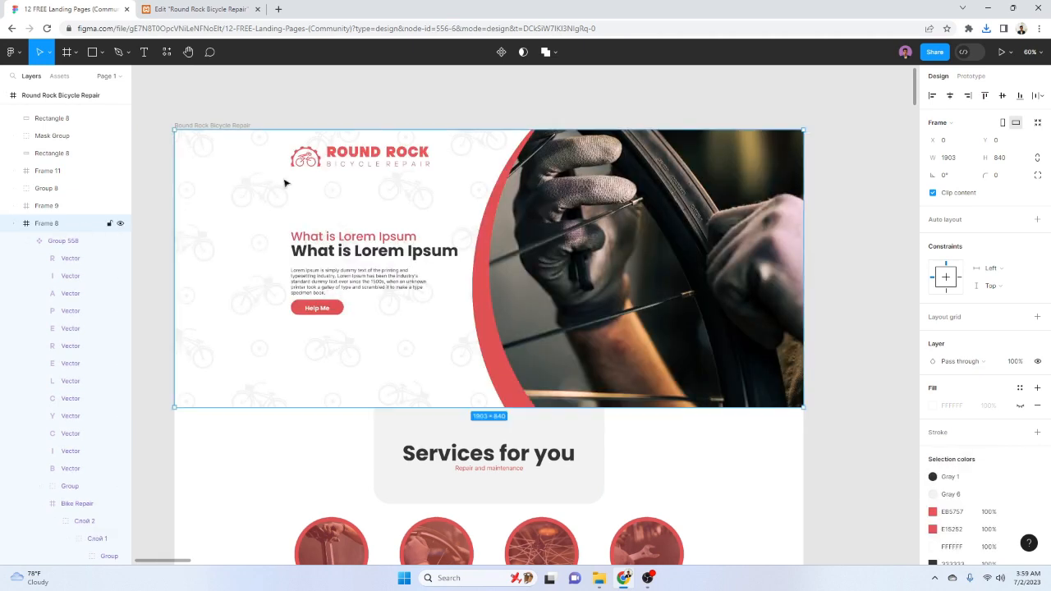
# Export the hero frame, Frame 8, as a PNG at 1x and open the exported image
pyautogui.scroll(-2, 986, 493)
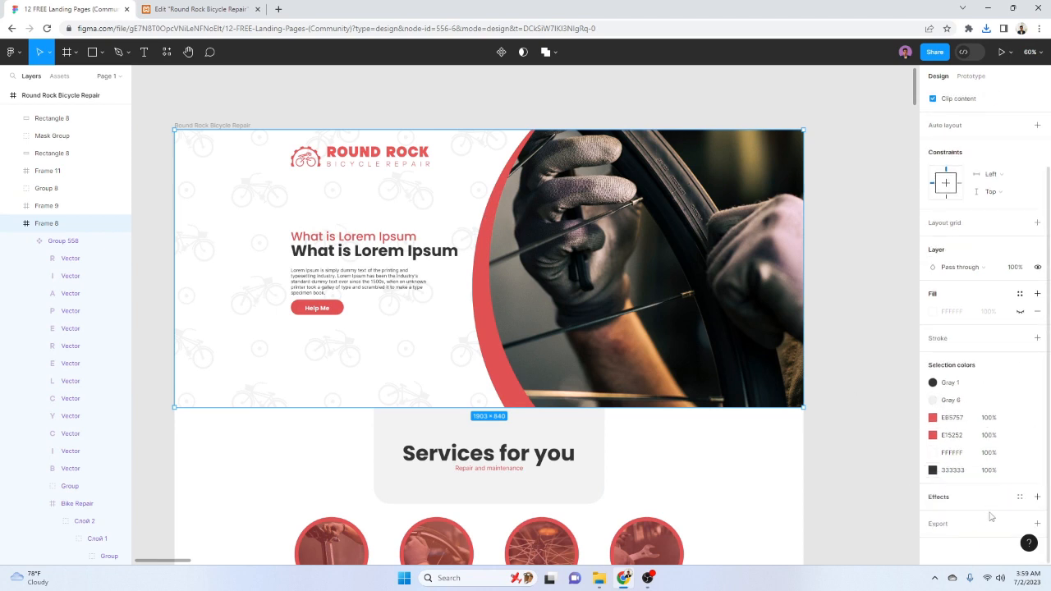
pyautogui.click(991, 517)
pyautogui.scroll(-1, 991, 505)
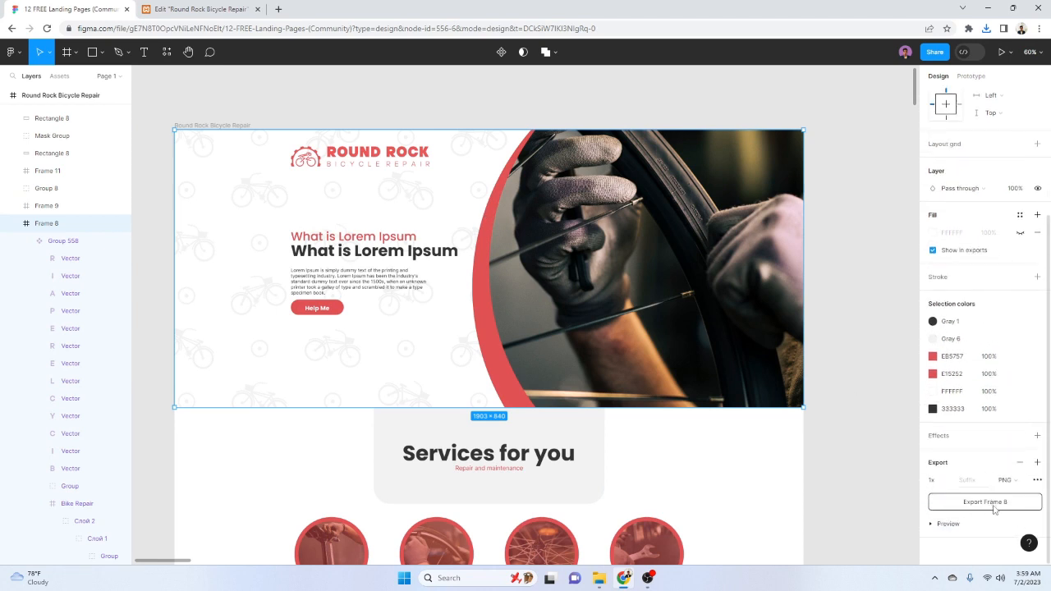
pyautogui.click(994, 507)
pyautogui.click(910, 56)
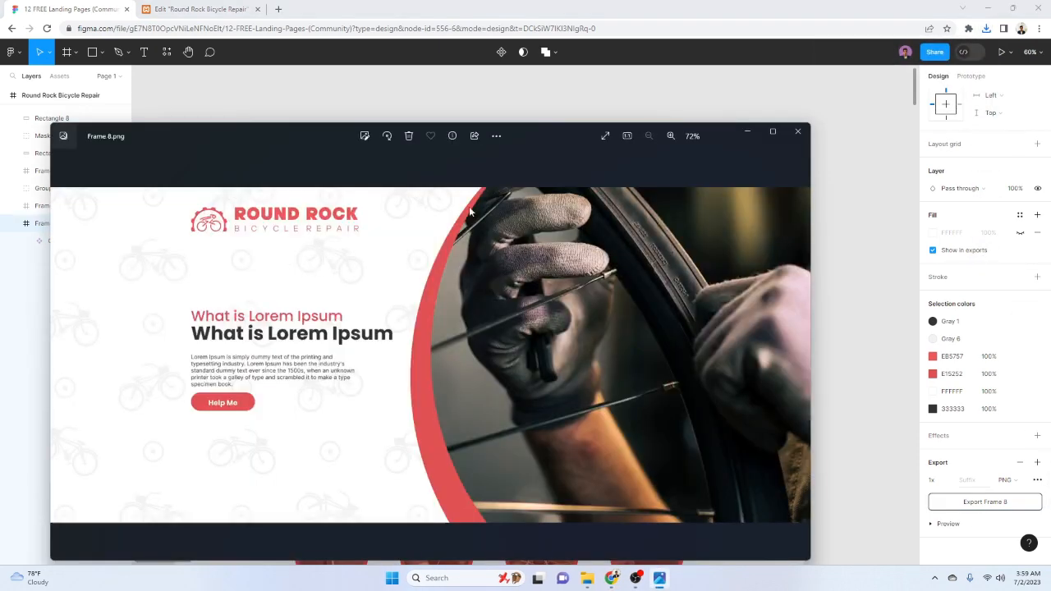
# Close the exported image, select the hero background, Component 1, and toggle its visibility to check what it contains
pyautogui.click(798, 132)
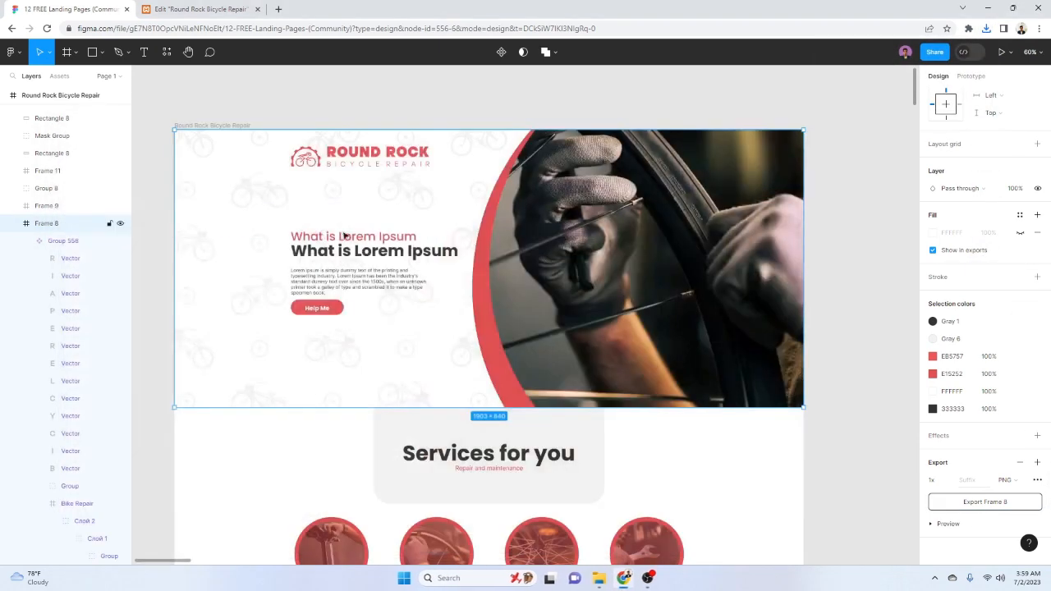
pyautogui.keyDown('ctrl'); pyautogui.click(244, 206); pyautogui.keyUp('ctrl')
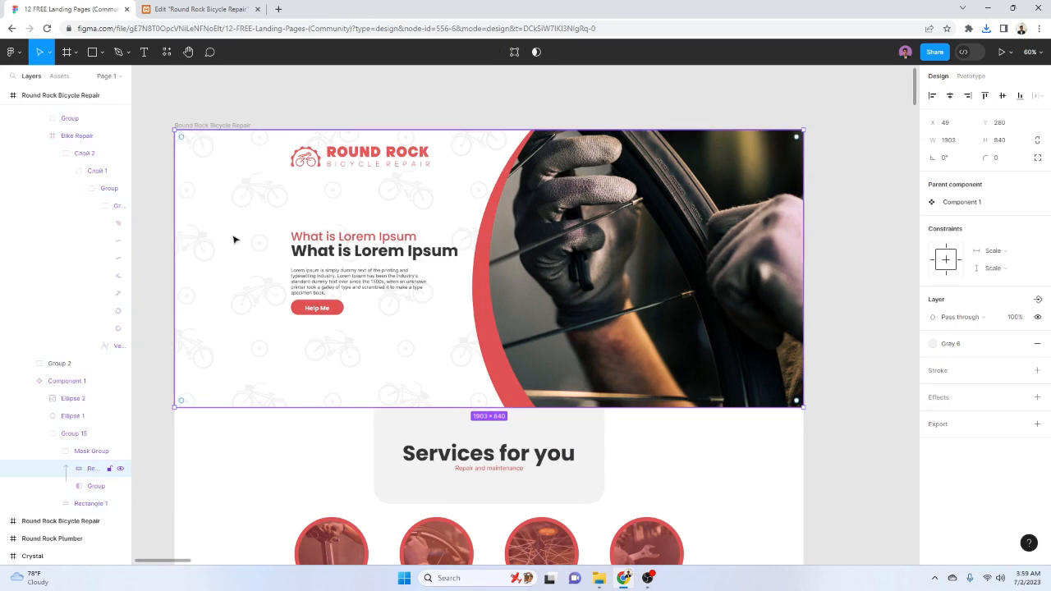
pyautogui.click(69, 382)
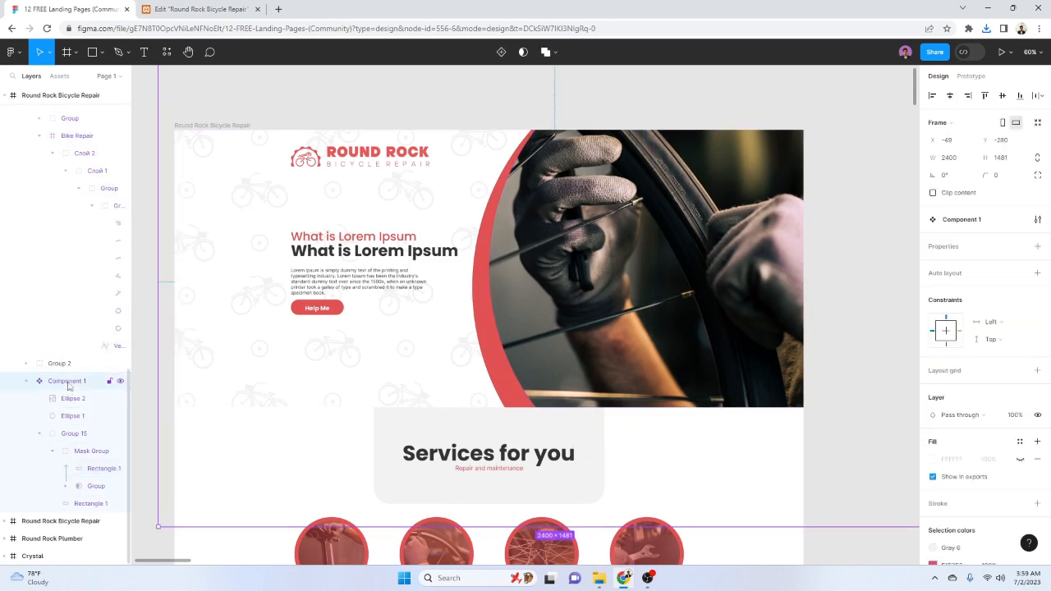
pyautogui.click(118, 381)
pyautogui.click(119, 382)
pyautogui.click(120, 383)
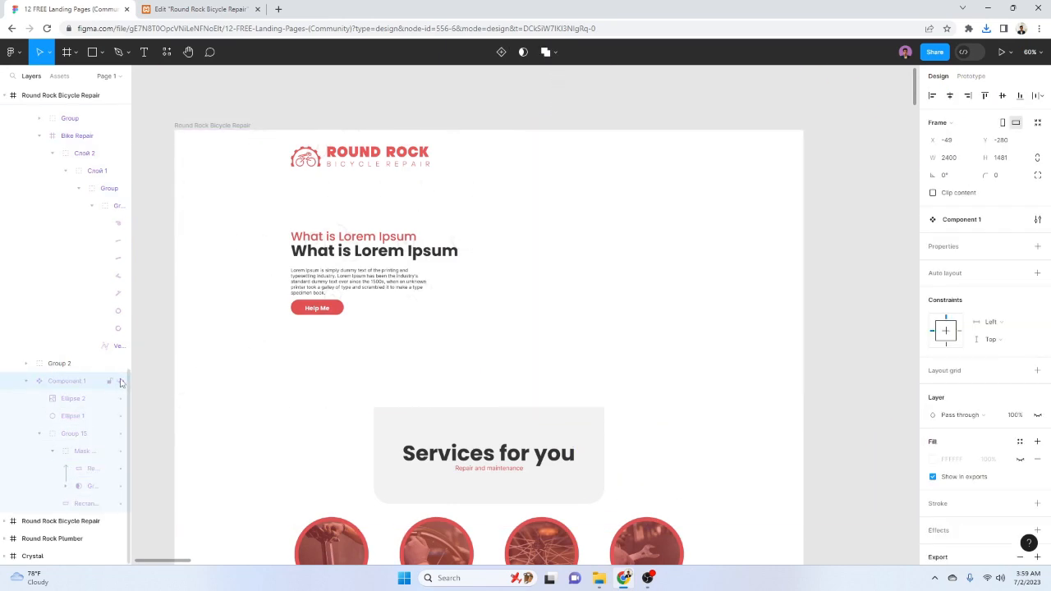
pyautogui.click(121, 383)
# Export Component 1 as a JPG at 1x, view the exported image and close it
pyautogui.scroll(-4, 983, 493)
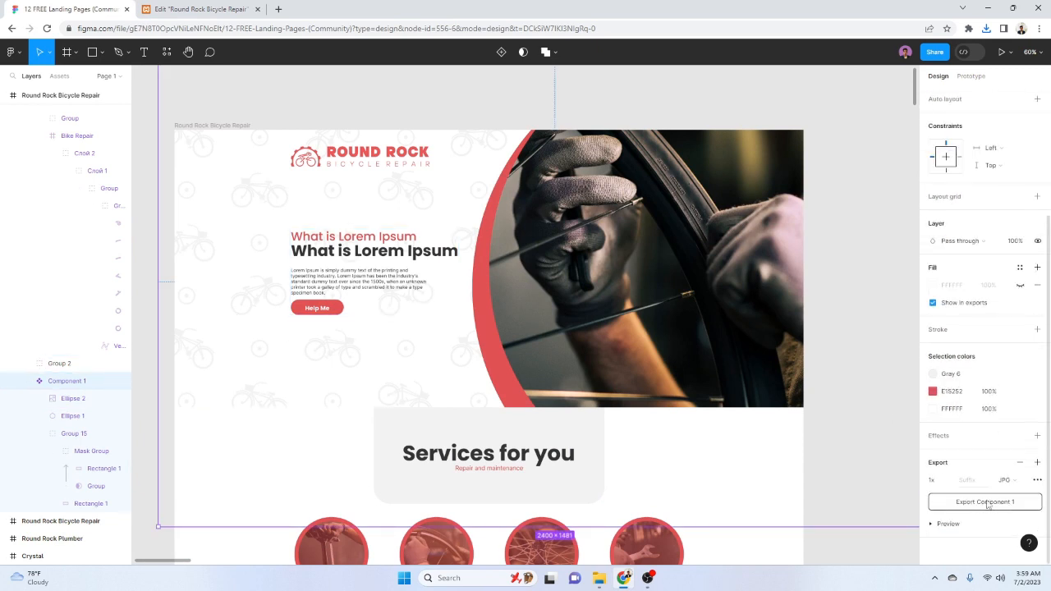
pyautogui.click(988, 502)
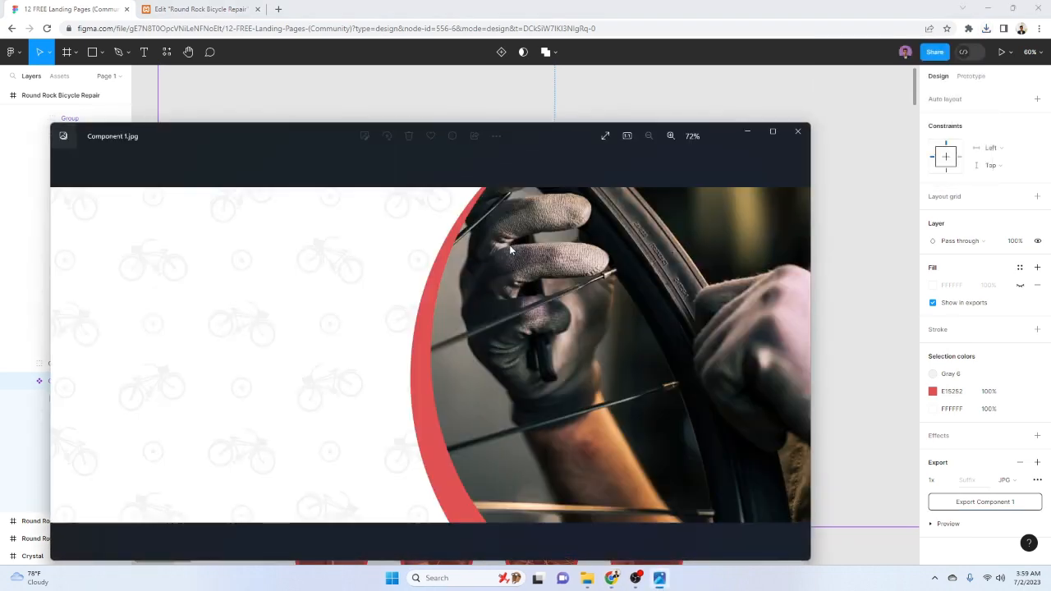
pyautogui.click(797, 131)
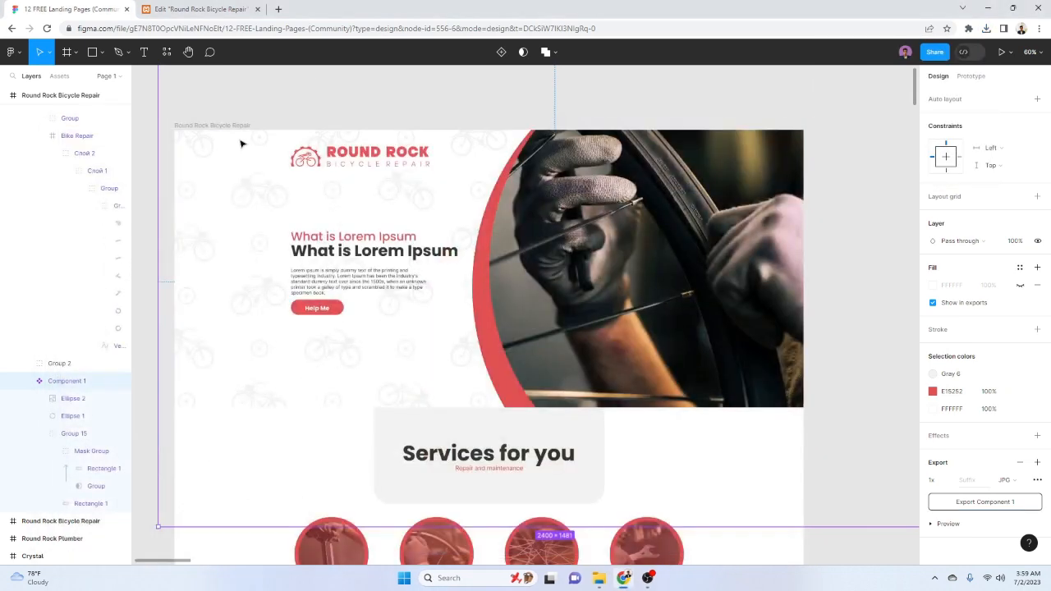
# Select the hero's background rectangle and check its height
pyautogui.click(188, 154)
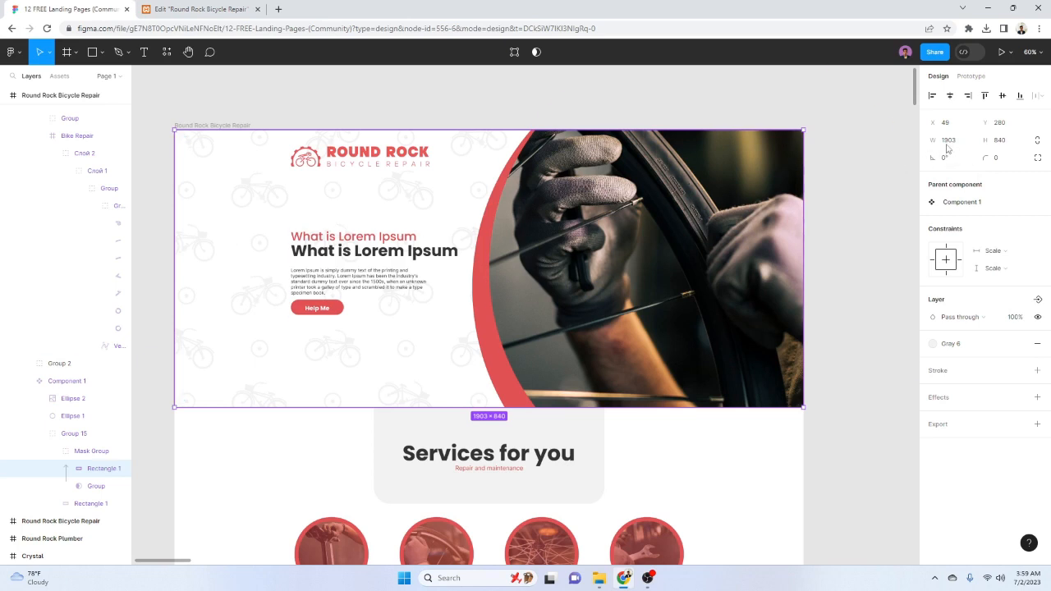
pyautogui.click(996, 141)
pyautogui.click(1003, 143)
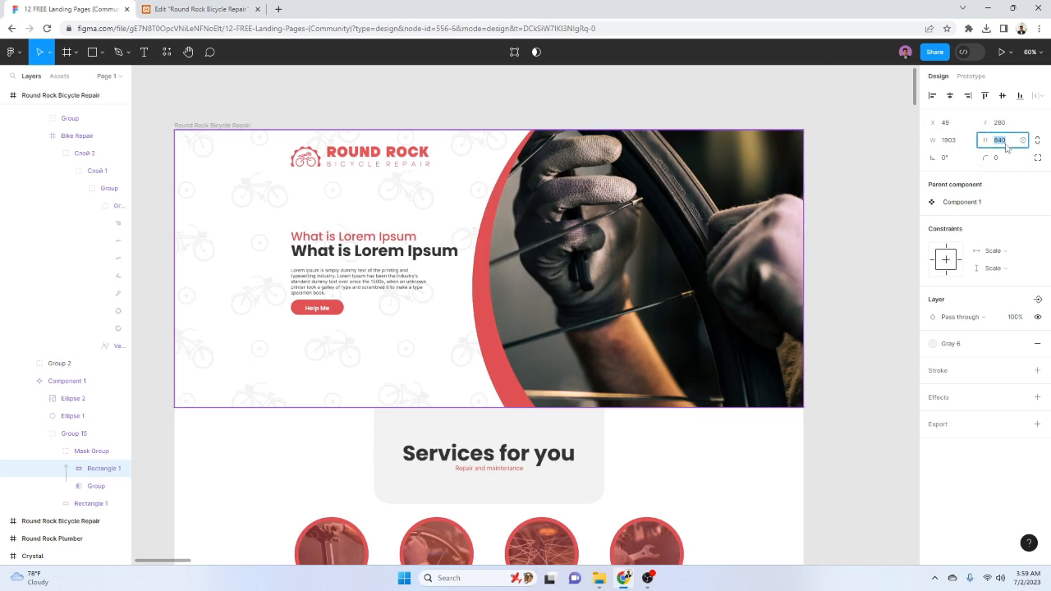
# Switch to the Elementor editor and add a container with two equal columns to the page
pyautogui.click(184, 7)
pyautogui.click(589, 131)
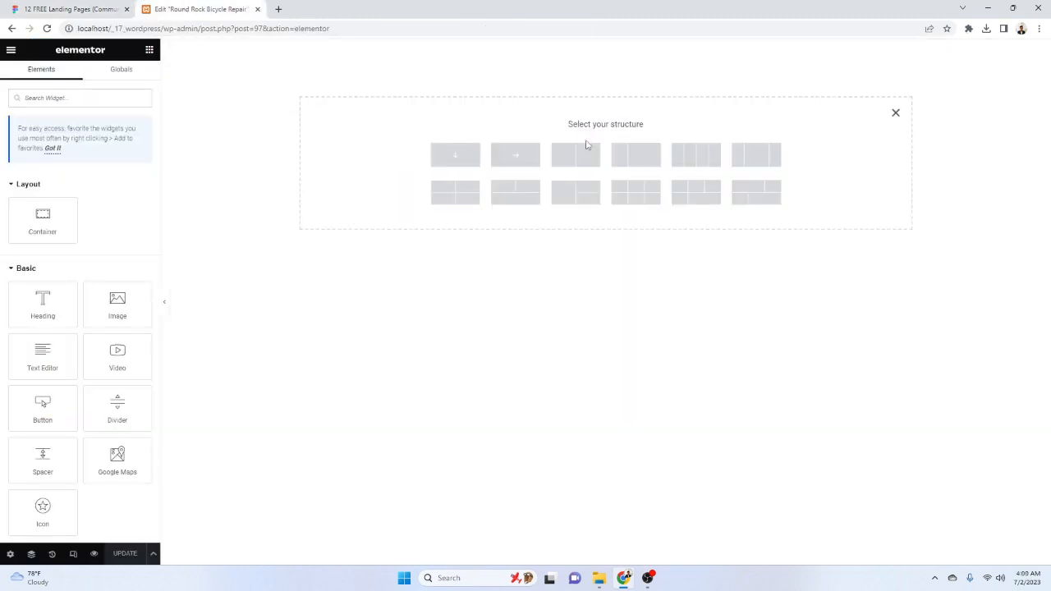
pyautogui.click(112, 9)
pyautogui.click(187, 12)
pyautogui.click(576, 159)
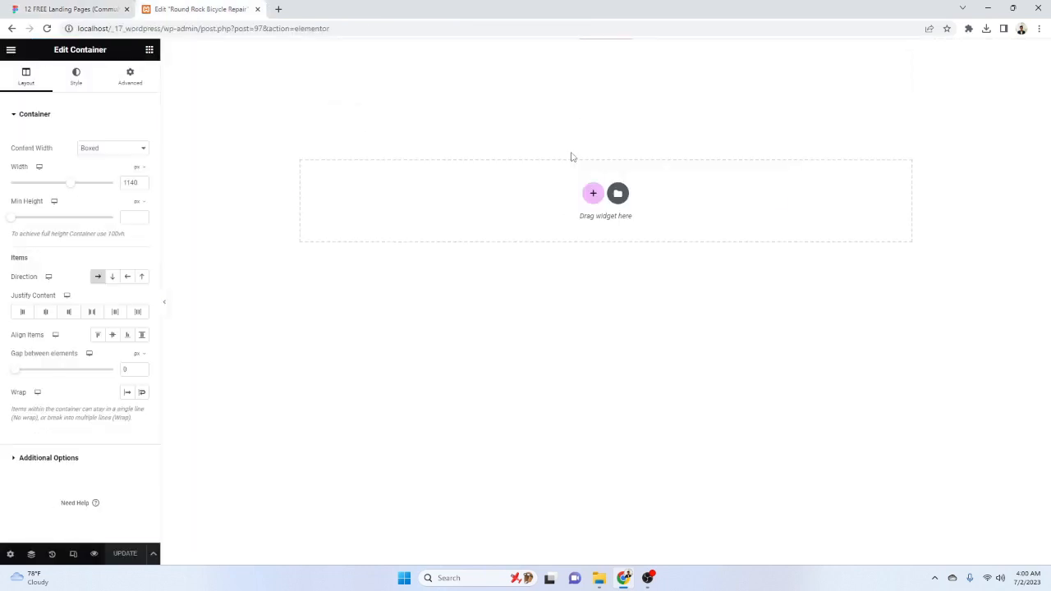
# Set the minimum height of the two-column container to 840 px
pyautogui.click(148, 82)
pyautogui.click(21, 76)
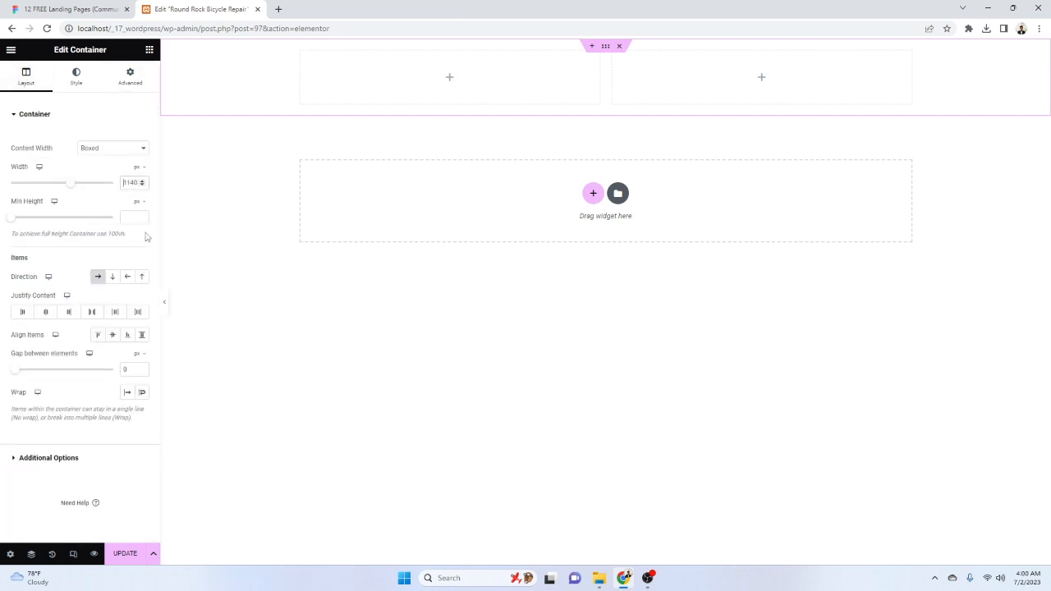
pyautogui.write('840')
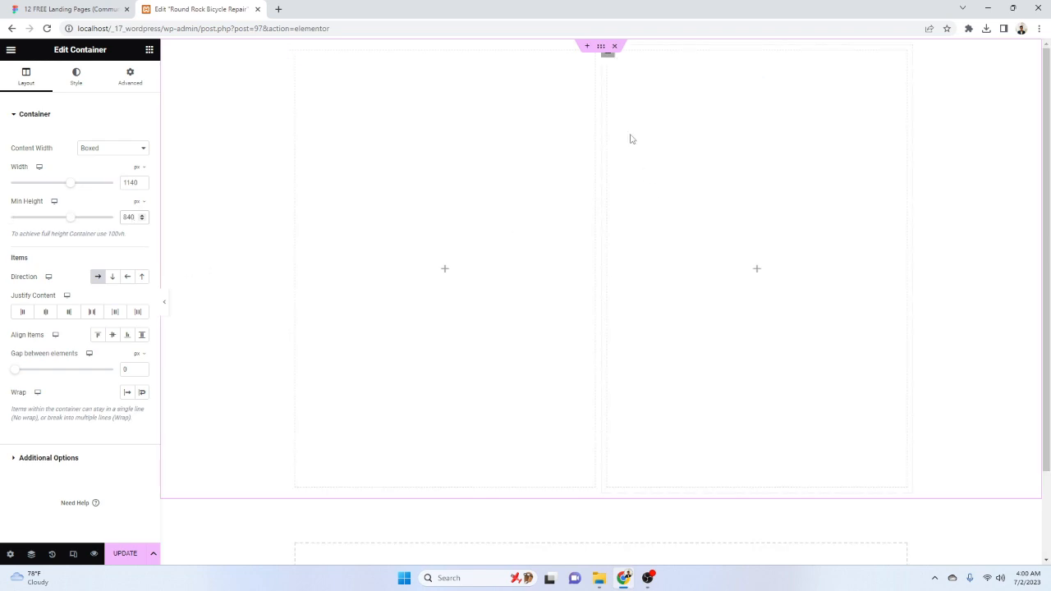
# Give the container a classic background and upload Component 1.jpg from Downloads as its background image
pyautogui.click(131, 76)
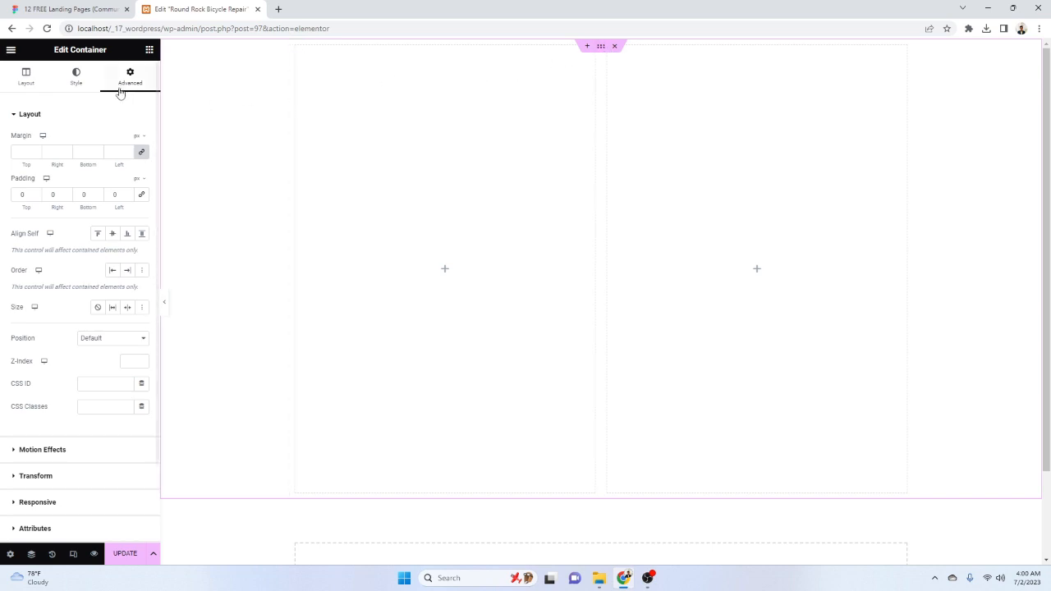
pyautogui.click(78, 78)
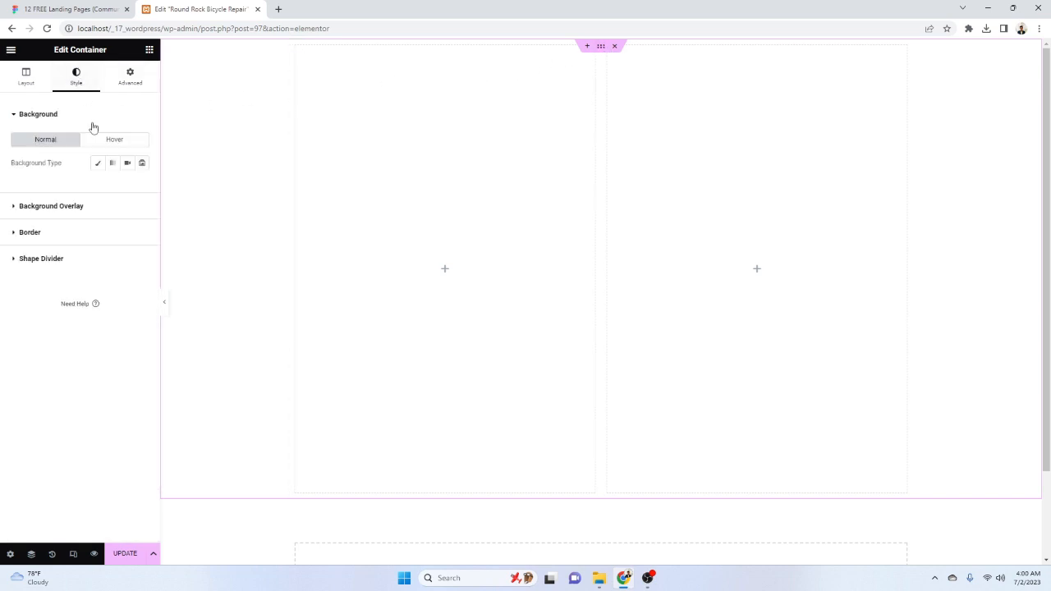
pyautogui.click(99, 164)
pyautogui.click(82, 265)
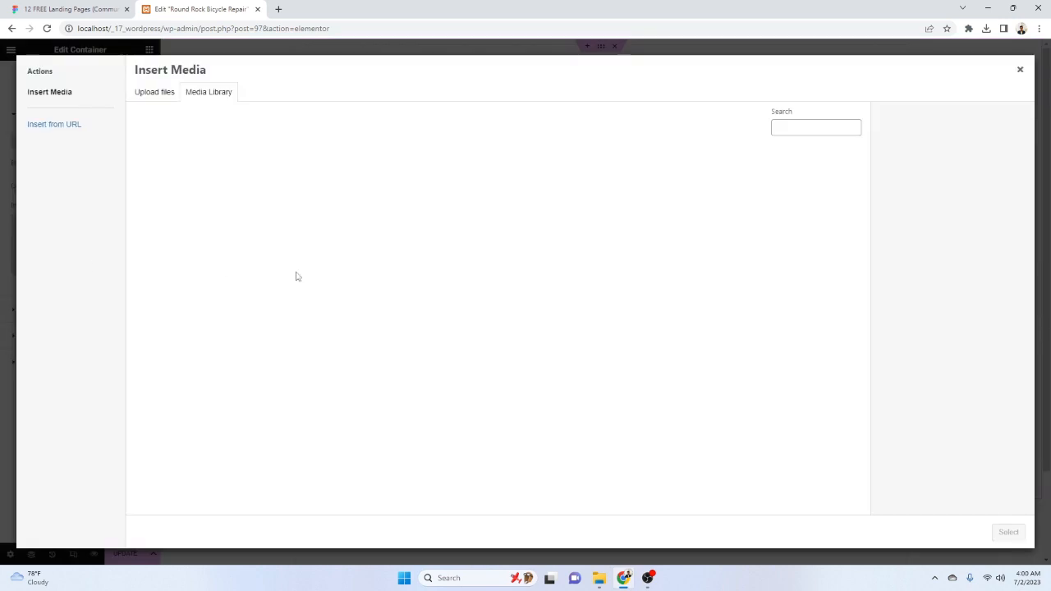
pyautogui.click(140, 94)
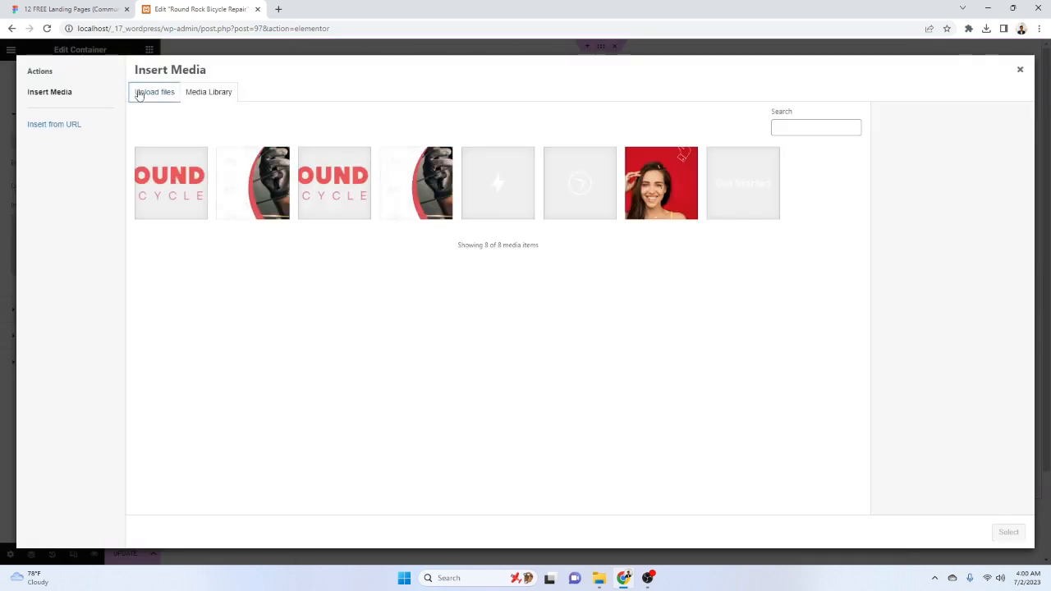
pyautogui.click(580, 280)
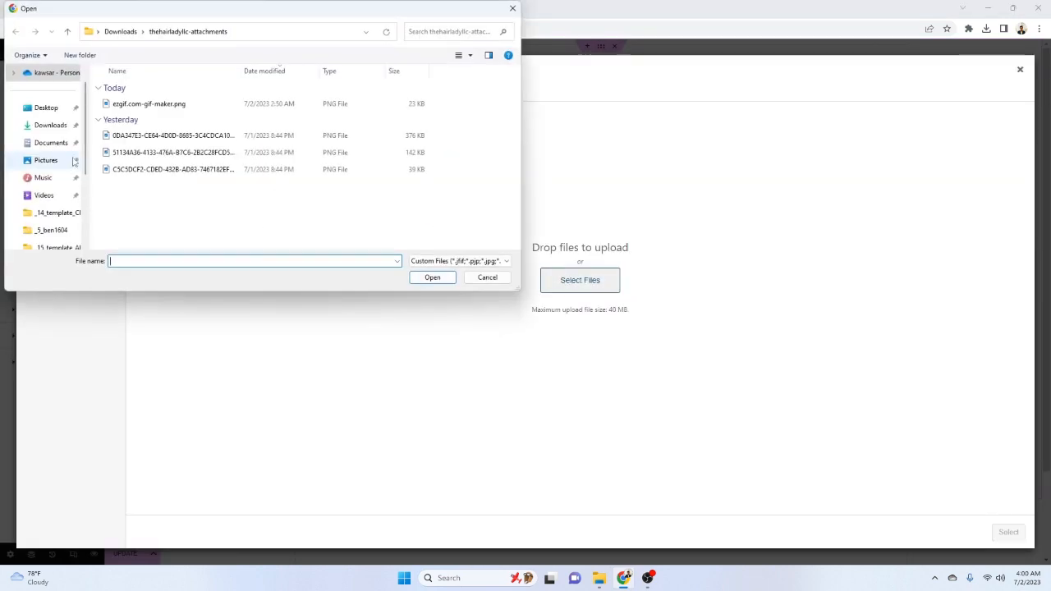
pyautogui.click(48, 125)
pyautogui.doubleClick(125, 123)
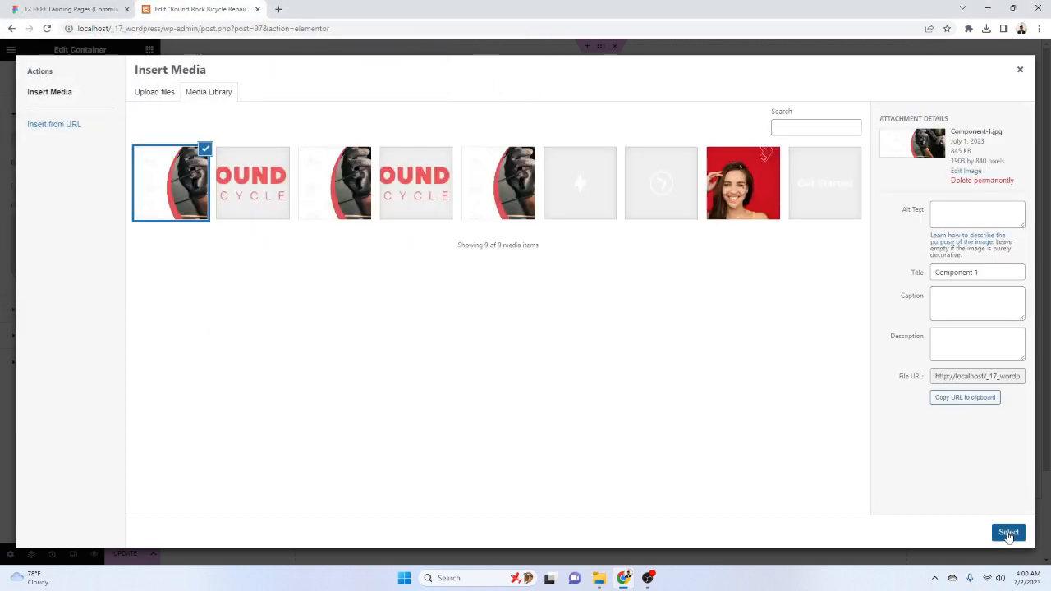
pyautogui.click(1008, 533)
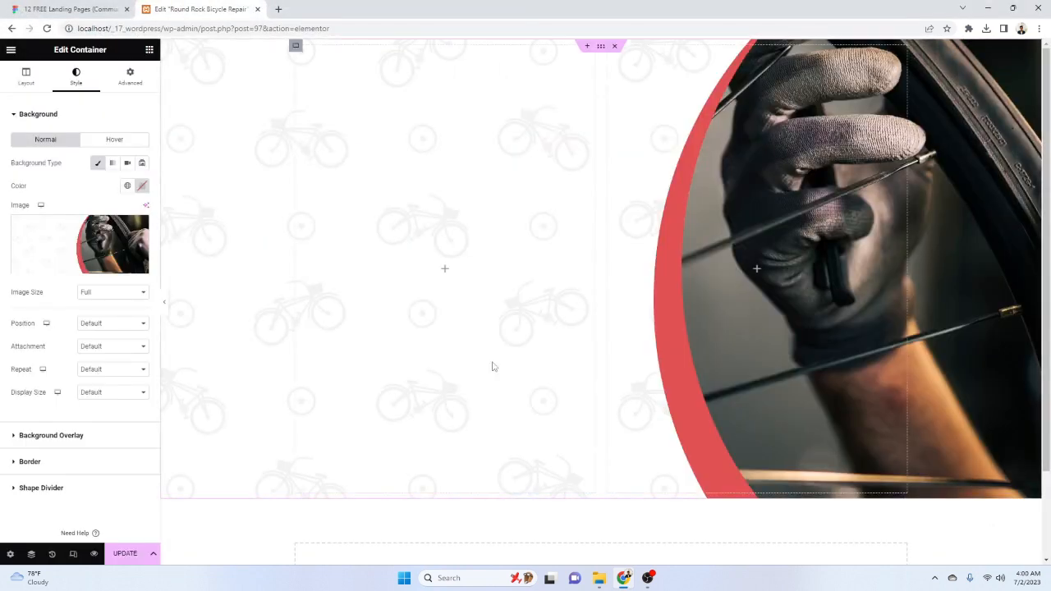
# Set the background image's position to Center Center, display size to Cover and repeat to No-repeat
pyautogui.click(95, 324)
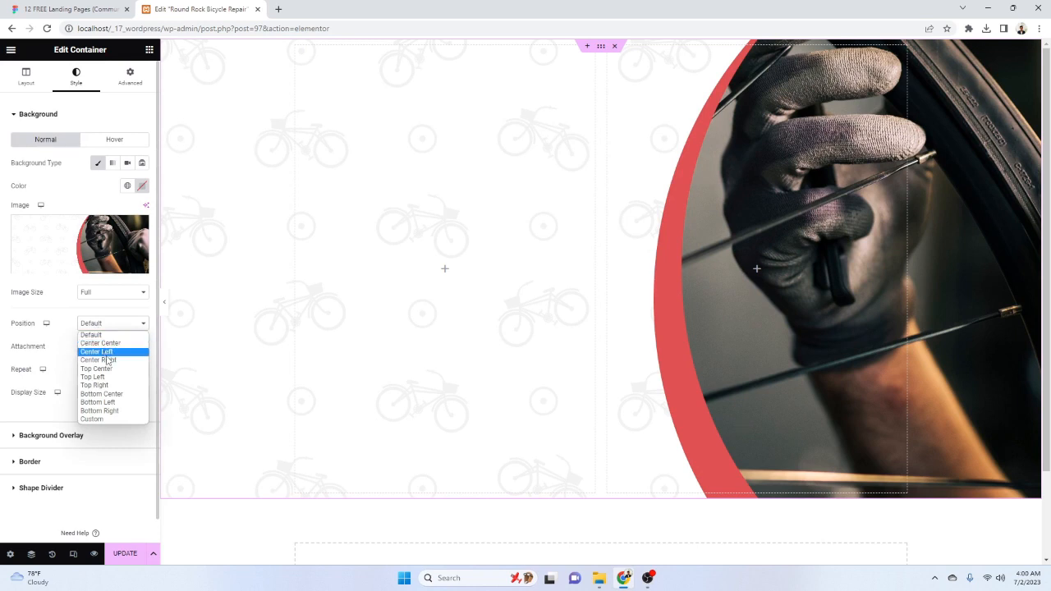
pyautogui.click(104, 344)
pyautogui.click(111, 327)
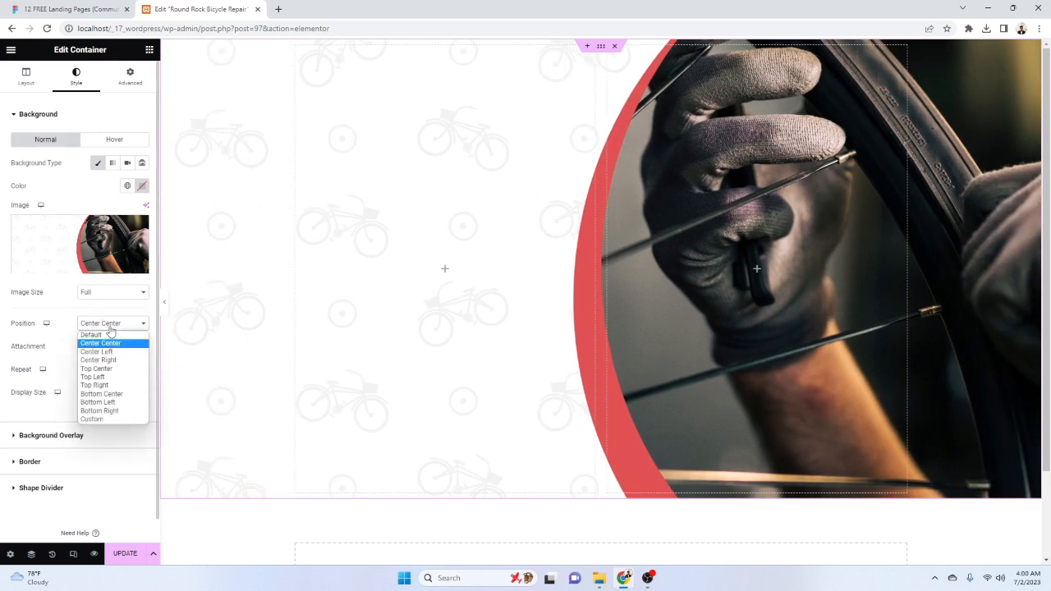
pyautogui.click(118, 346)
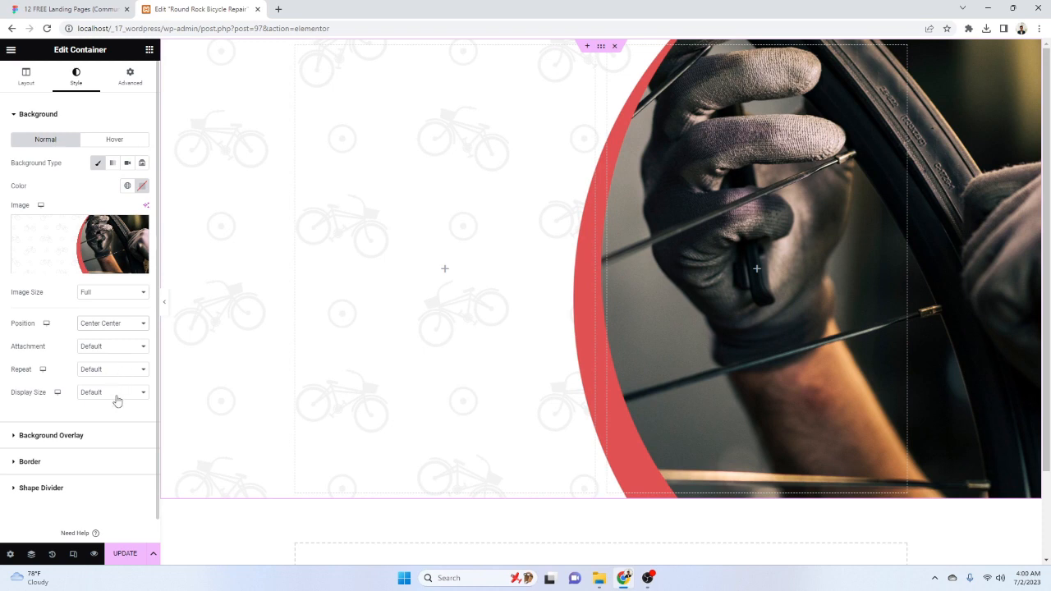
pyautogui.click(117, 401)
pyautogui.click(118, 418)
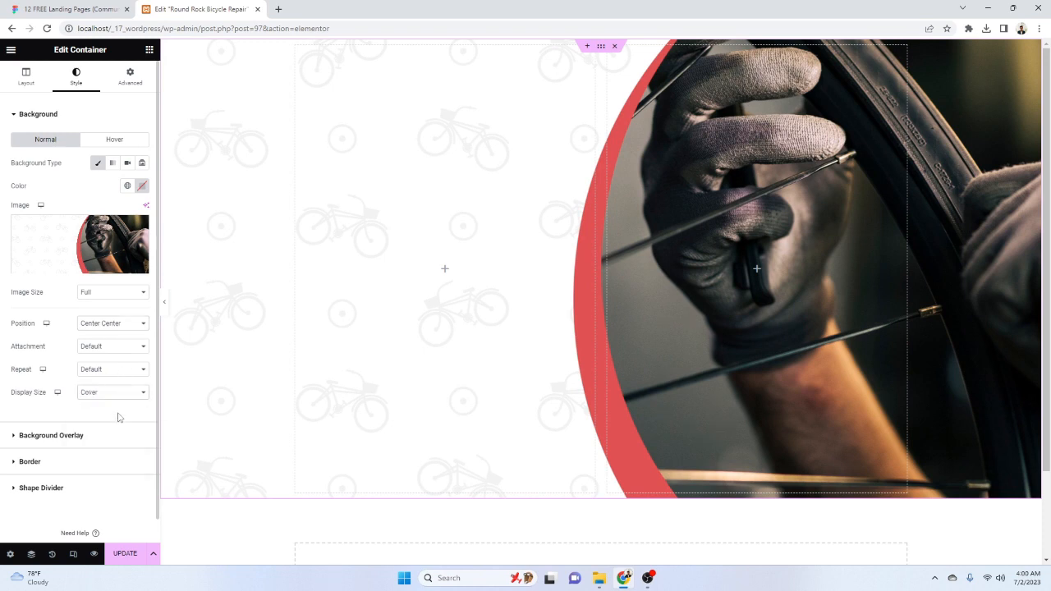
pyautogui.click(119, 371)
pyautogui.click(121, 390)
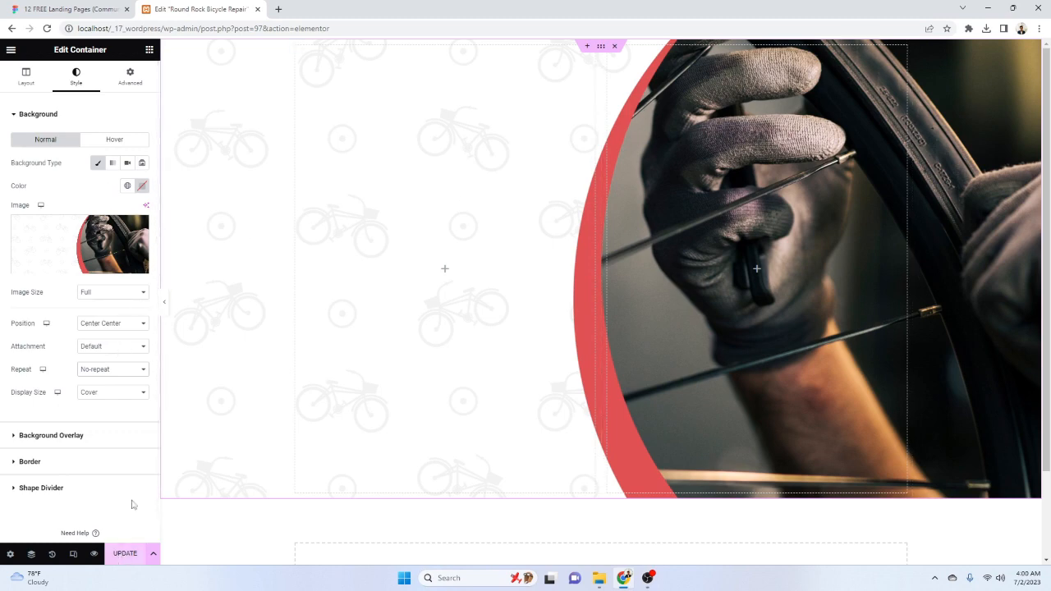
# Compare with the Figma design, then set the left inner container's justify content and align items to Start
pyautogui.click(101, 9)
pyautogui.click(158, 7)
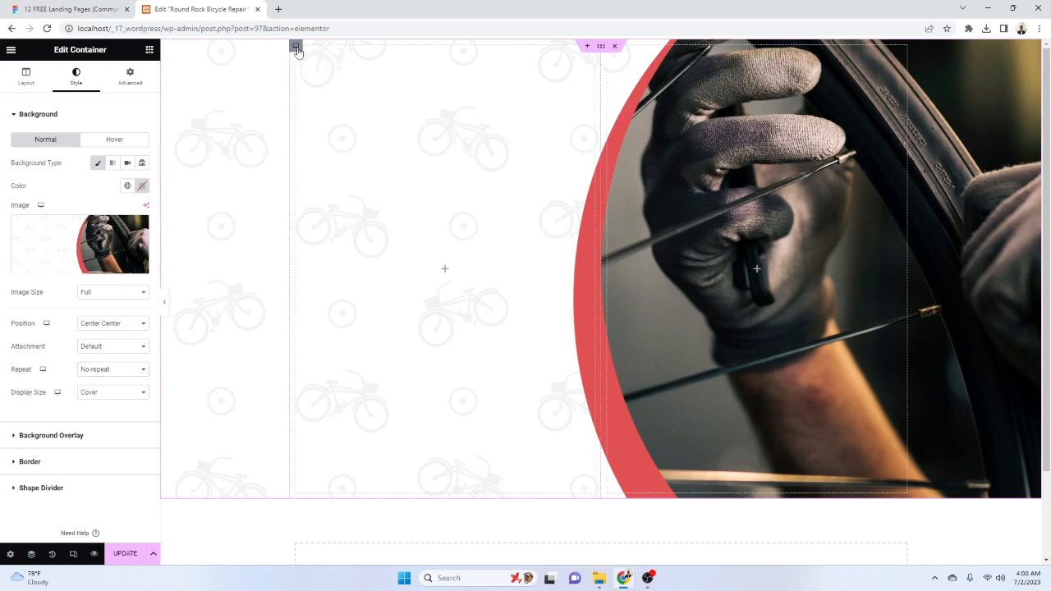
pyautogui.click(296, 46)
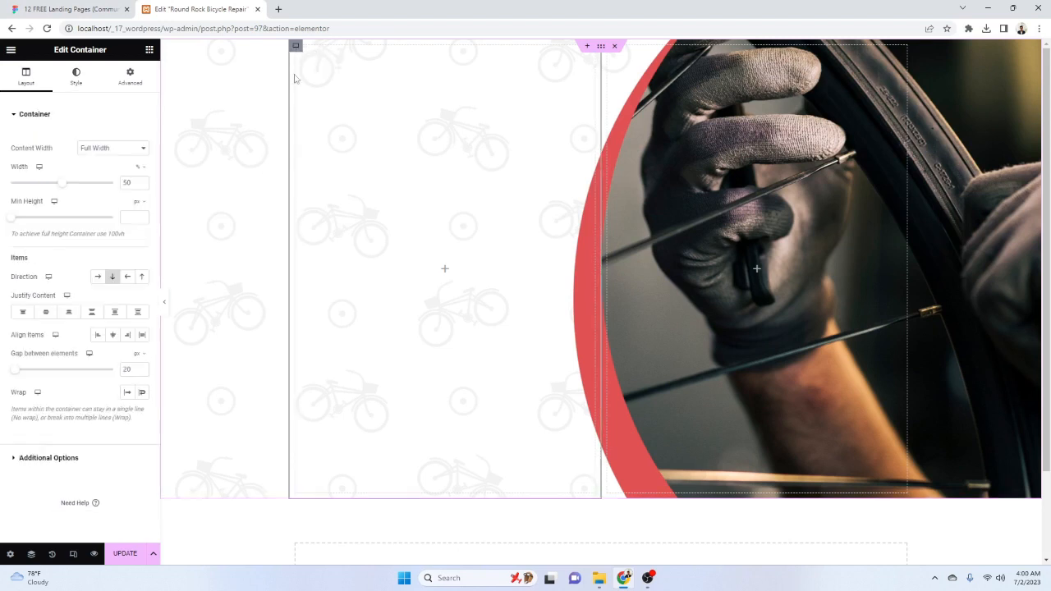
pyautogui.click(23, 316)
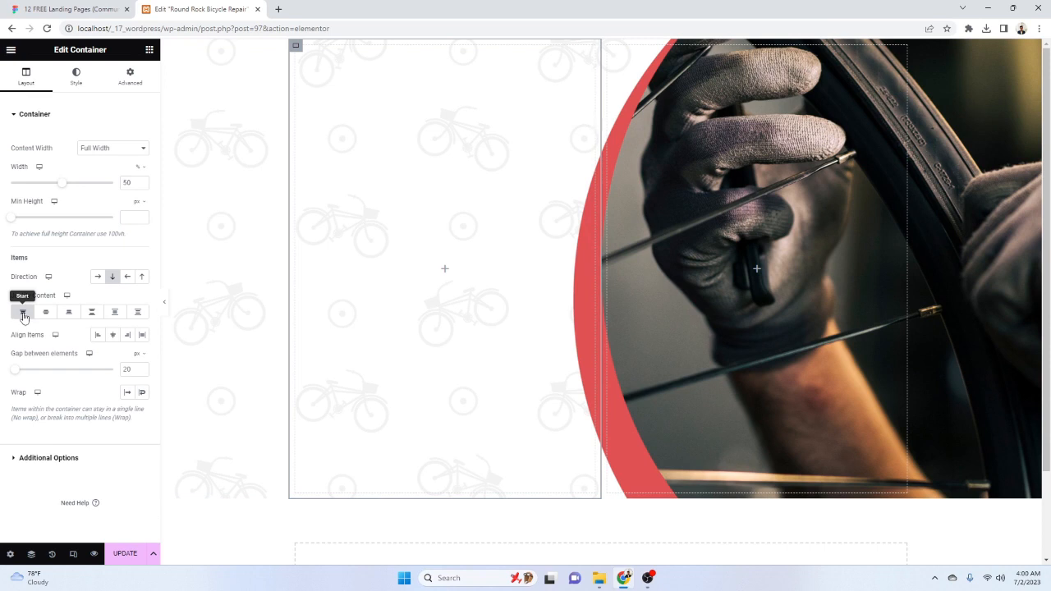
pyautogui.click(98, 337)
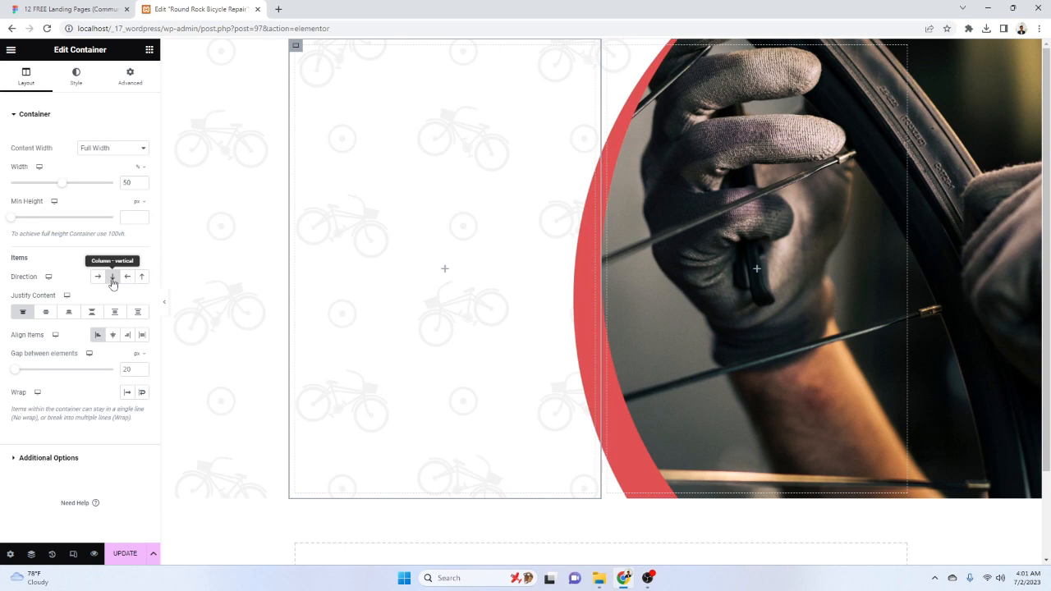
pyautogui.click(130, 77)
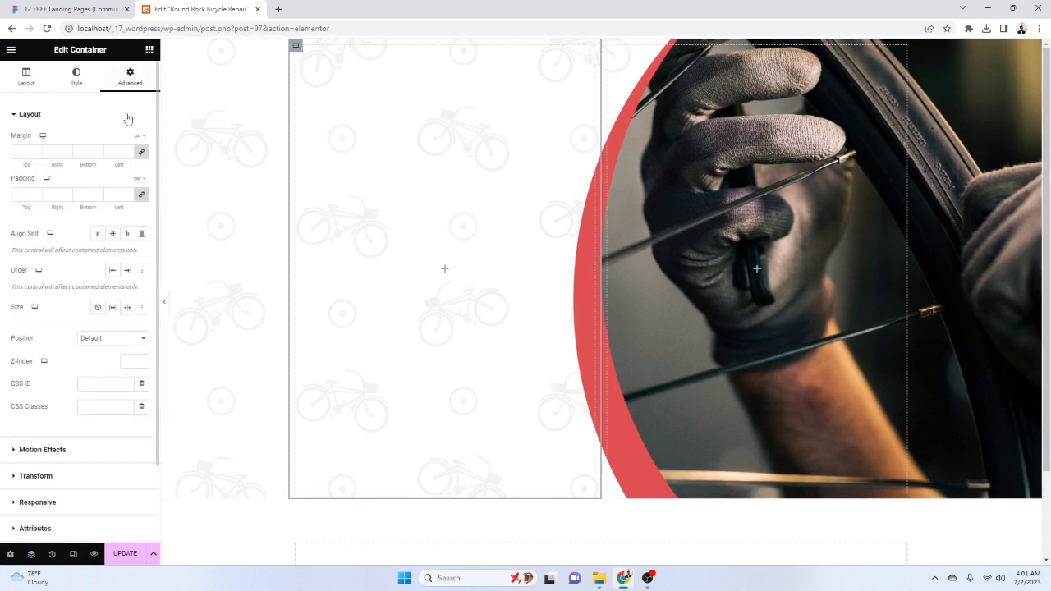
# Check the logo in the Figma design, then add an Image widget to the left inner container in Elementor
pyautogui.click(73, 7)
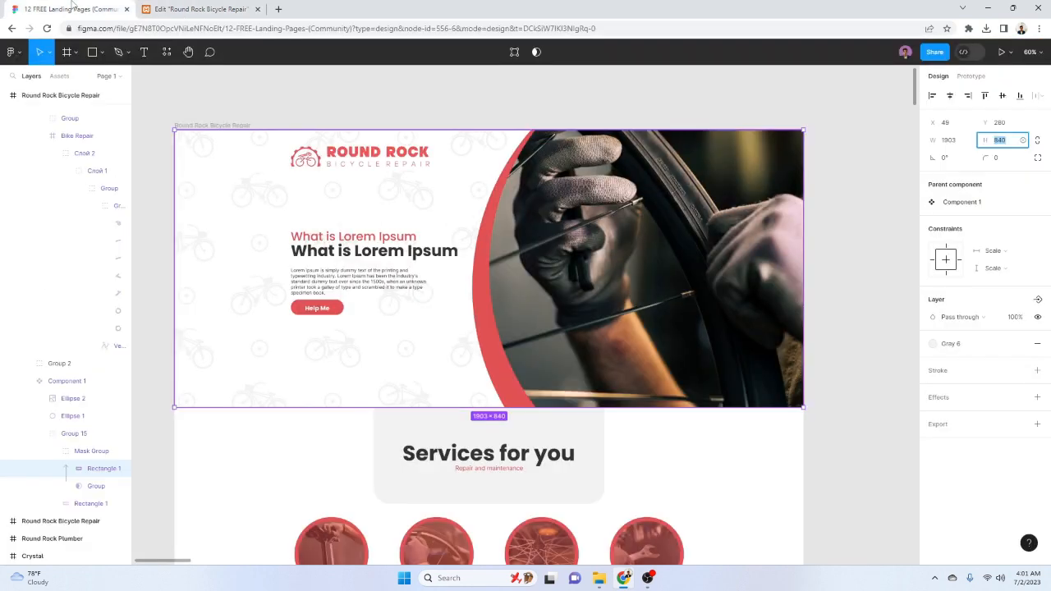
pyautogui.keyDown('ctrl'); pyautogui.click(358, 152); pyautogui.keyUp('ctrl')
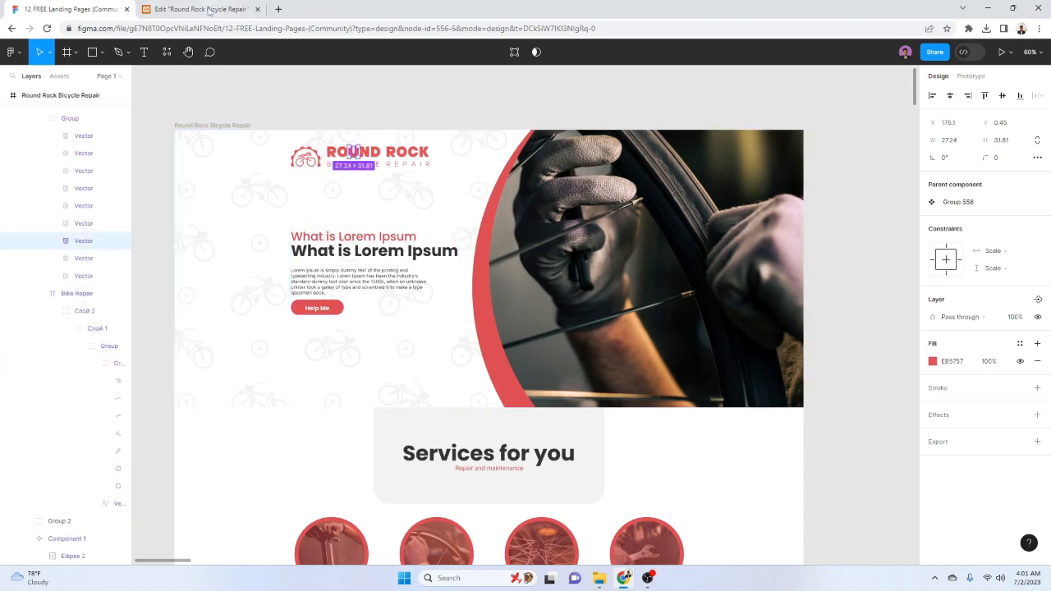
pyautogui.click(209, 10)
pyautogui.click(149, 50)
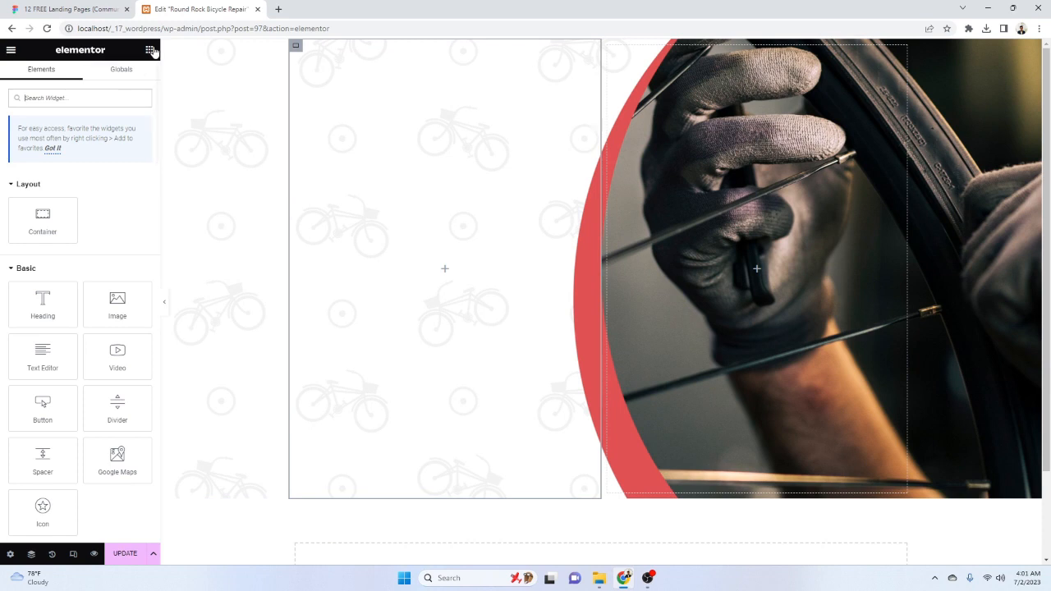
pyautogui.moveTo(118, 304); pyautogui.dragTo(453, 287)
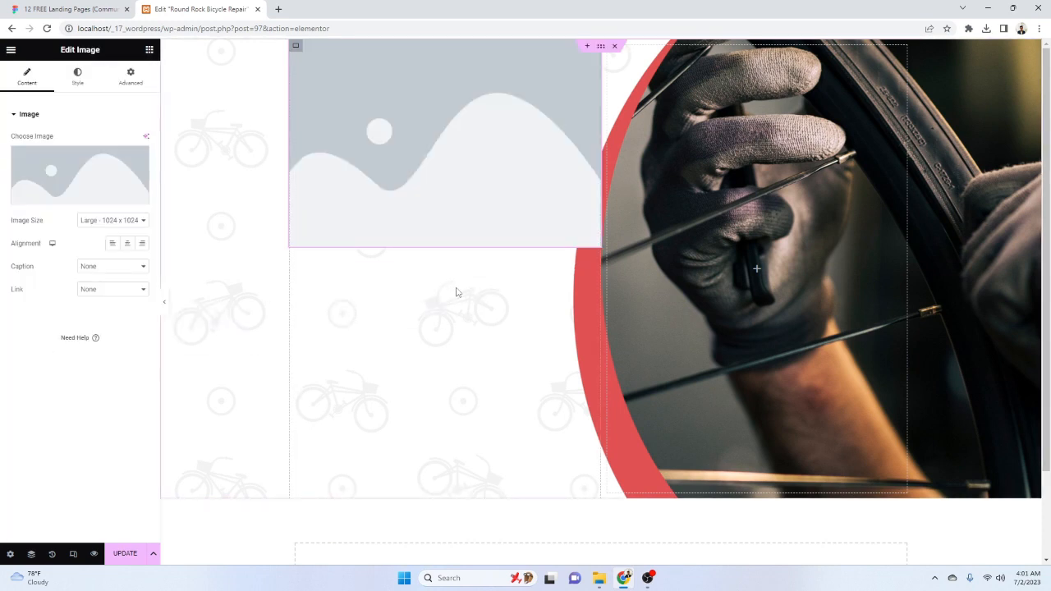
# Upload Group 558.png from Downloads and use it as the Image widget's picture
pyautogui.click(96, 180)
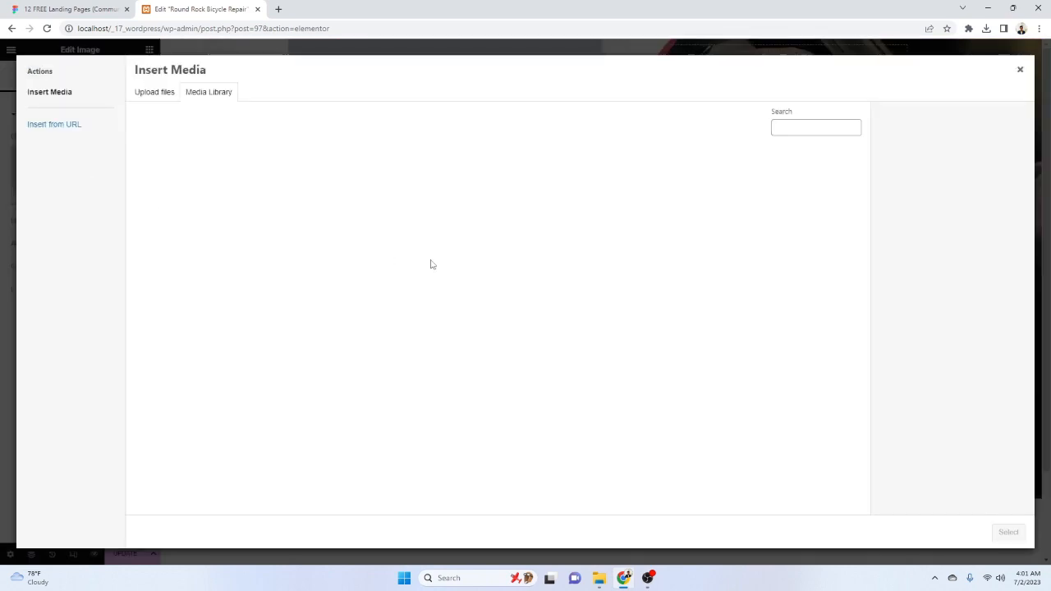
pyautogui.click(154, 91)
pyautogui.click(580, 280)
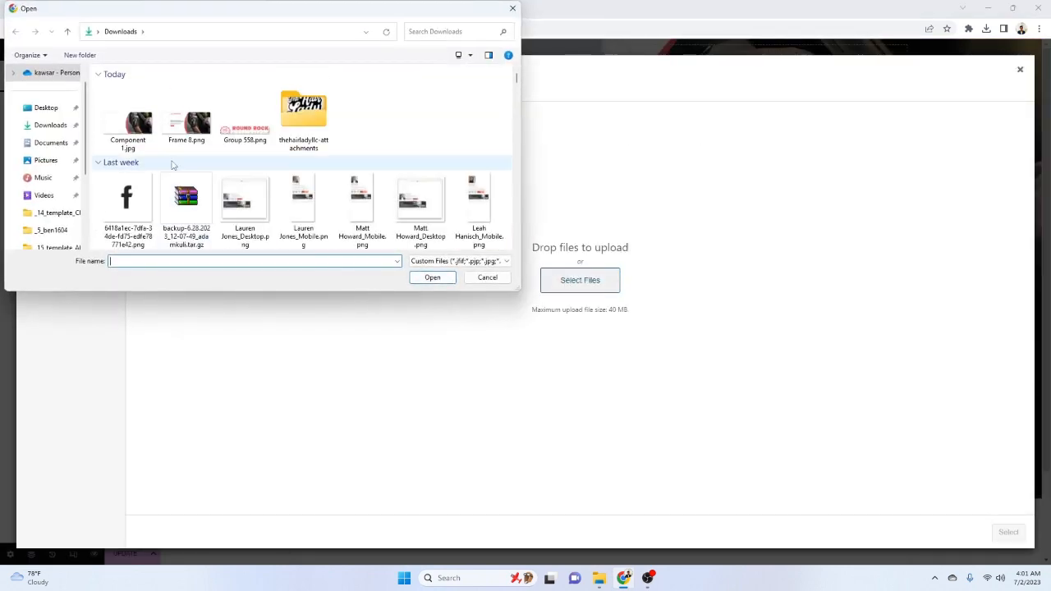
pyautogui.doubleClick(249, 135)
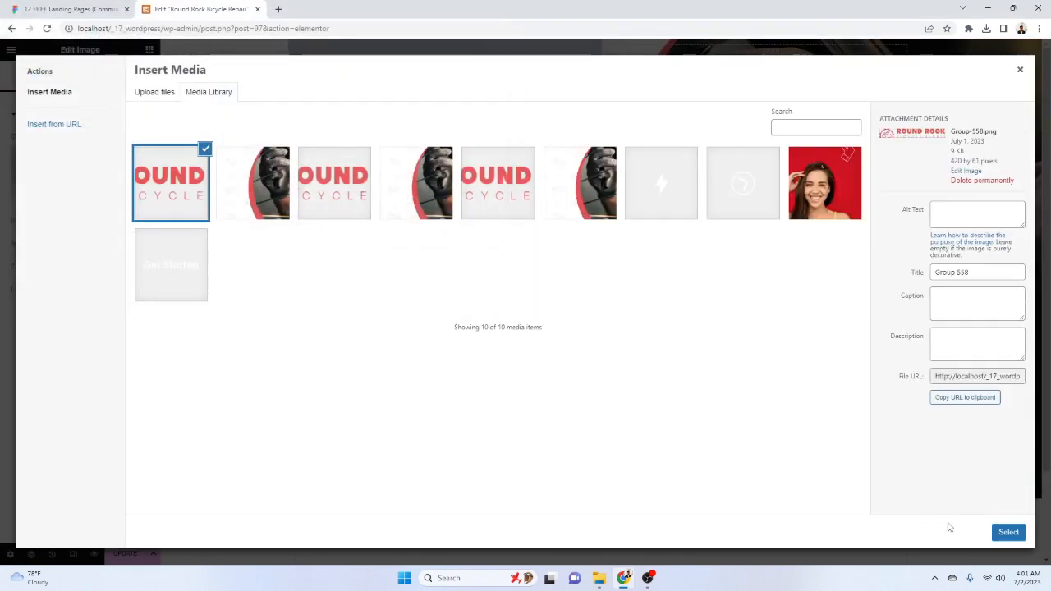
pyautogui.click(1009, 531)
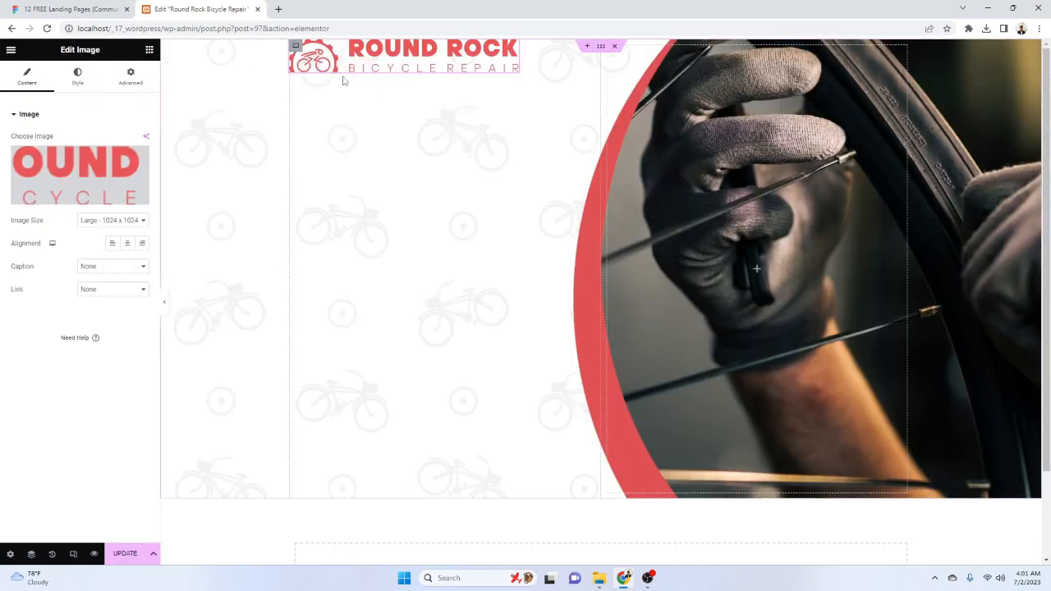
# Select the whole logo group in the Figma design to check its dimensions, then return to the Elementor page
pyautogui.click(70, 9)
pyautogui.click(301, 156)
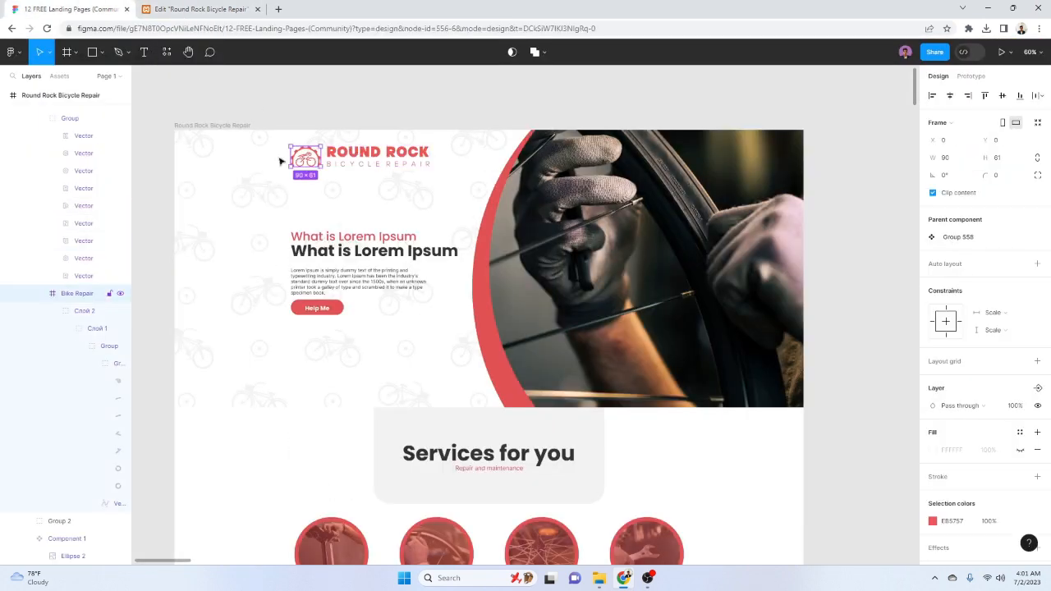
pyautogui.click(243, 157)
pyautogui.moveTo(284, 143); pyautogui.dragTo(439, 179)
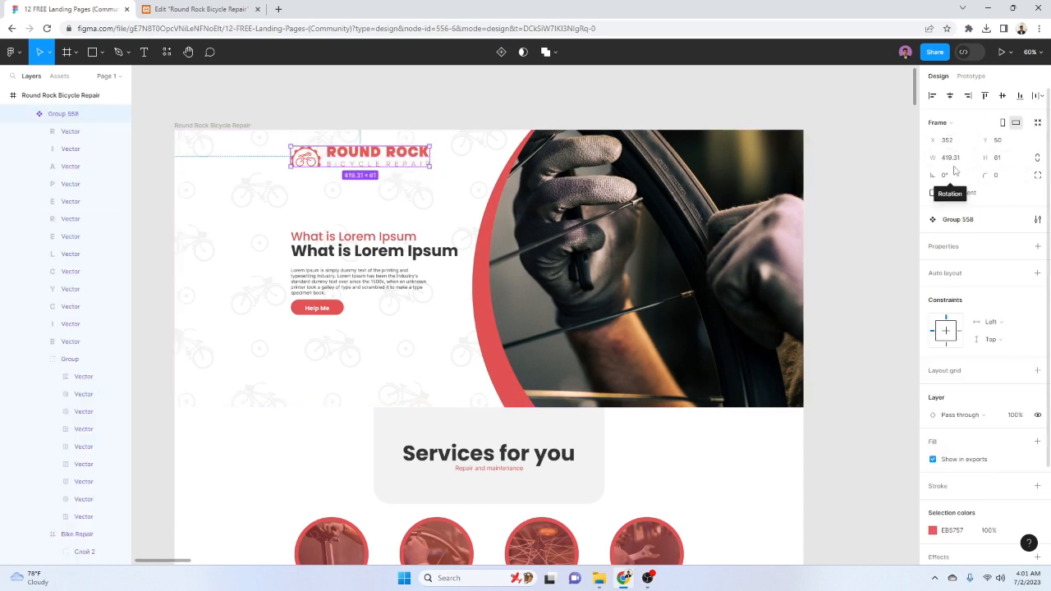
pyautogui.click(197, 9)
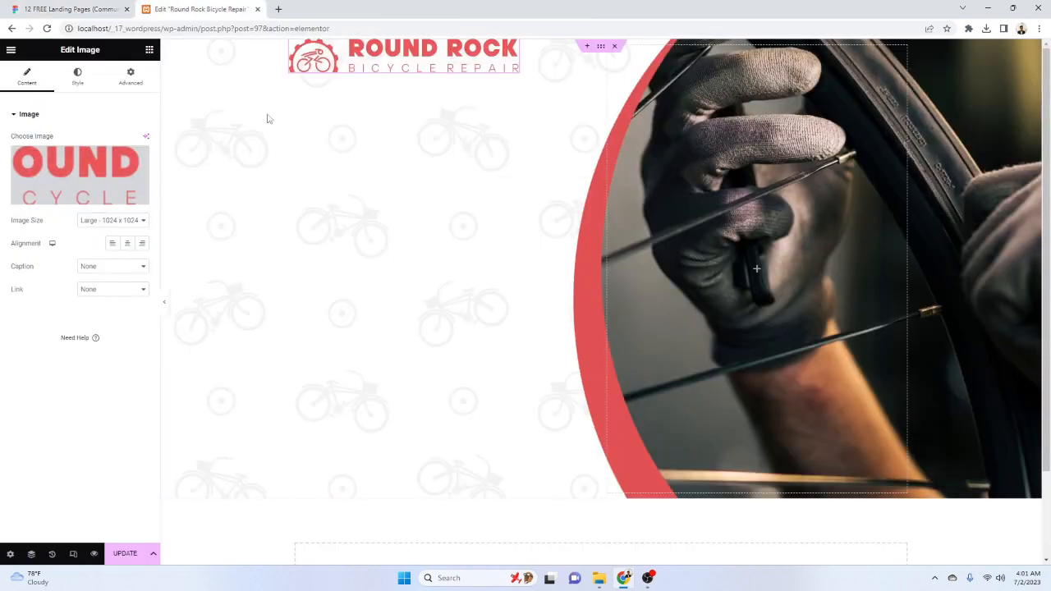
# Set the logo image's width and max width to 320 px
pyautogui.click(85, 79)
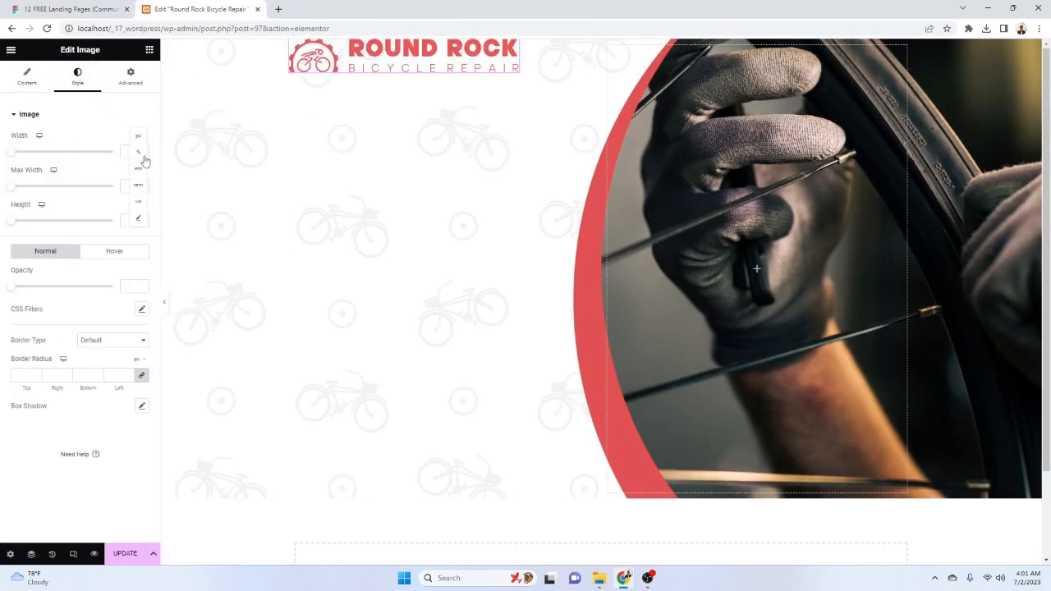
pyautogui.click(129, 152)
pyautogui.write('420')
pyautogui.hotkey('ctrl', 'a')
pyautogui.write('300')
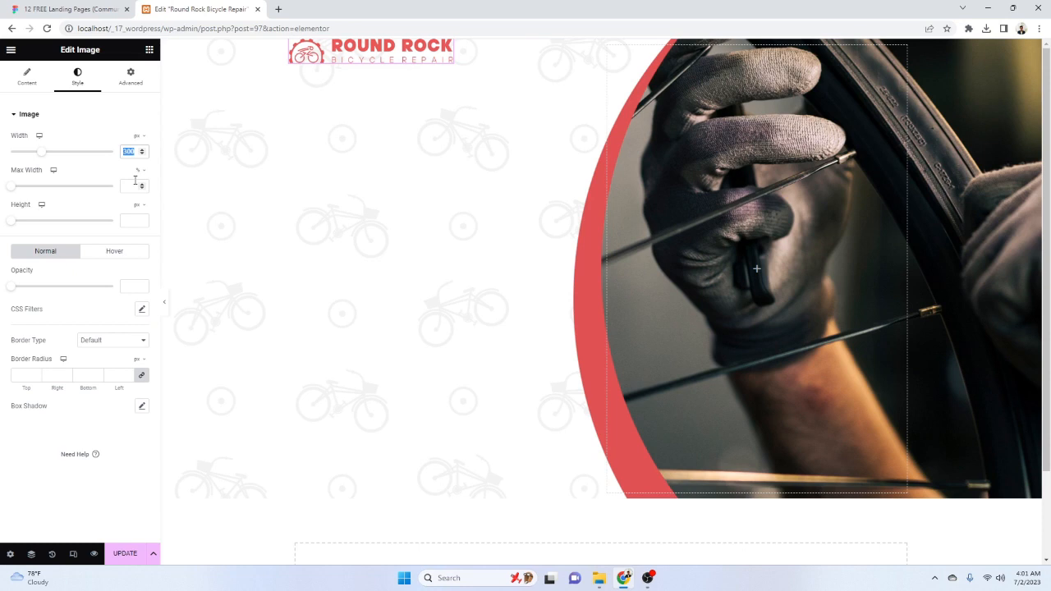
pyautogui.write('320')
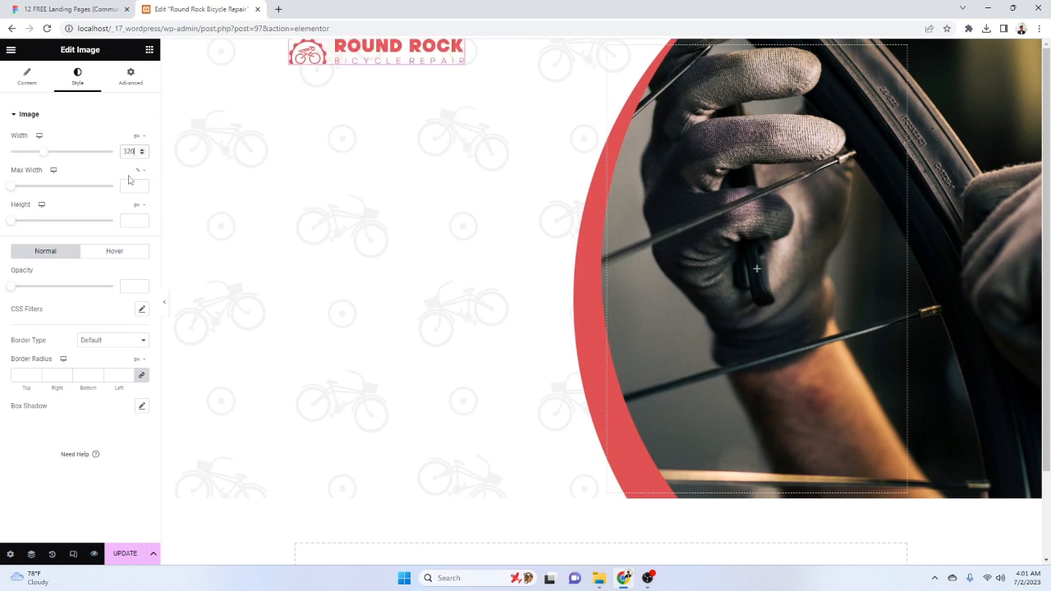
pyautogui.click(140, 171)
pyautogui.click(139, 173)
pyautogui.write('320')
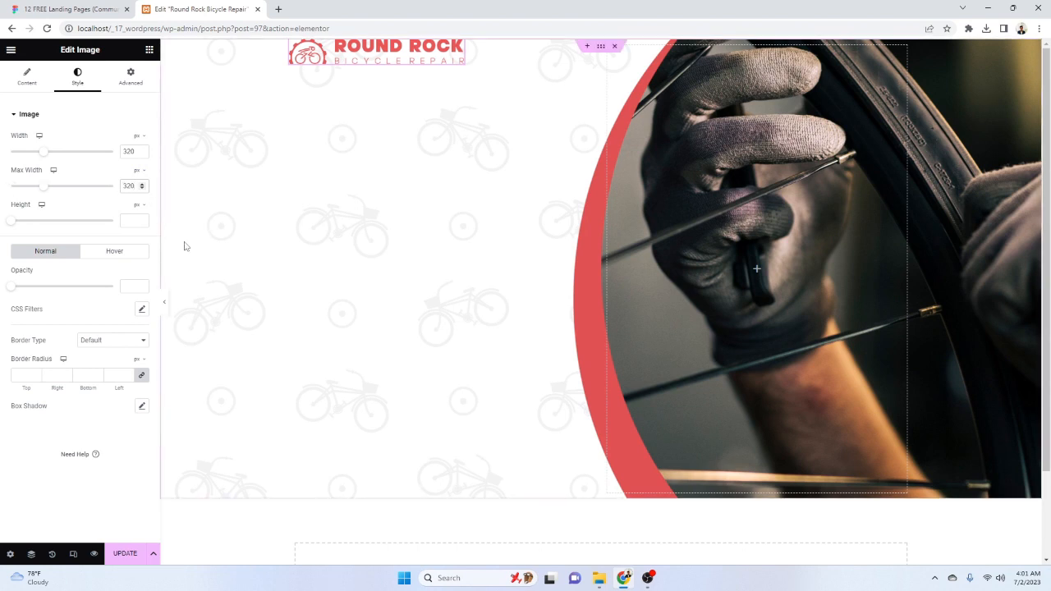
# Compare the logo's placement with the Figma design, then set the left inner container's top and bottom padding to 40 px
pyautogui.click(97, 9)
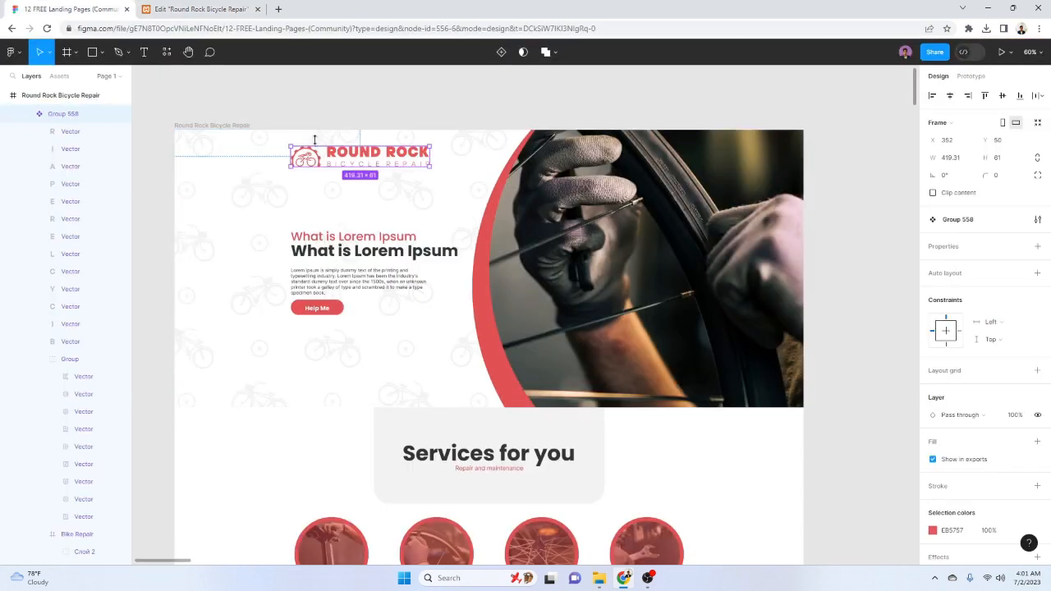
pyautogui.click(233, 8)
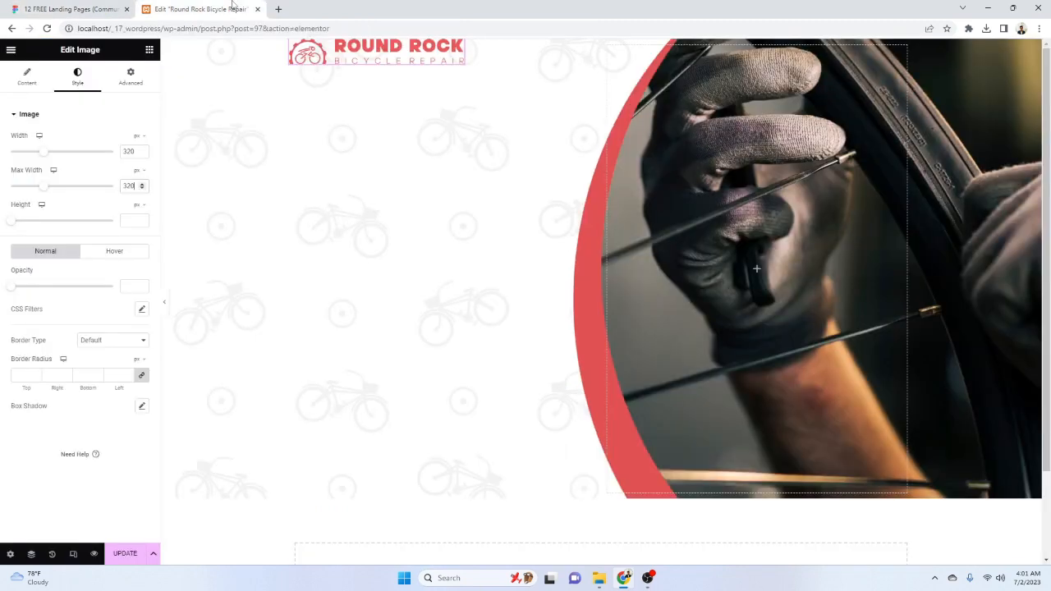
pyautogui.click(295, 47)
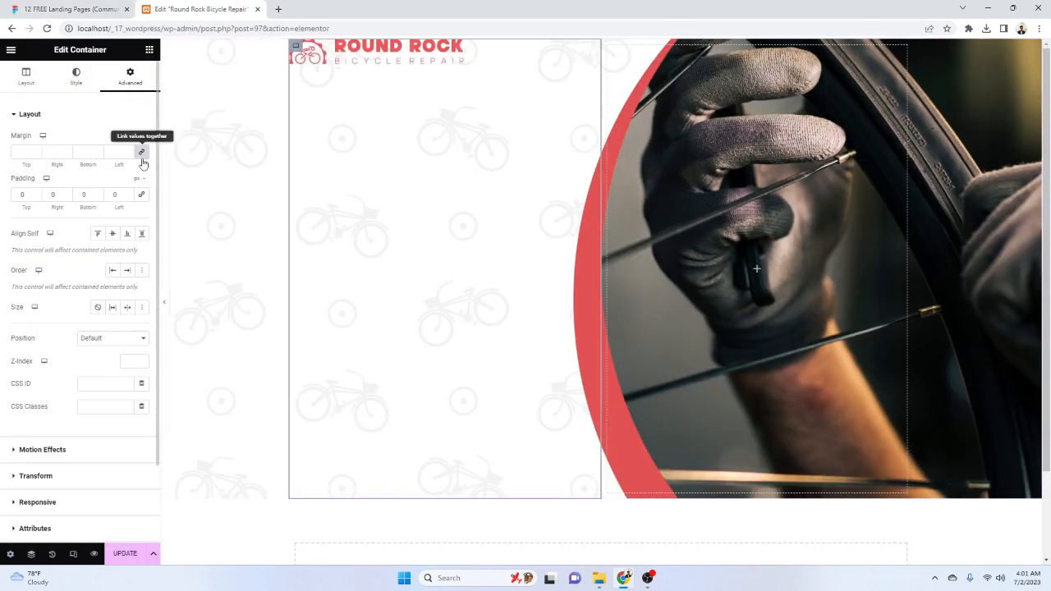
pyautogui.click(17, 194)
pyautogui.write('40')
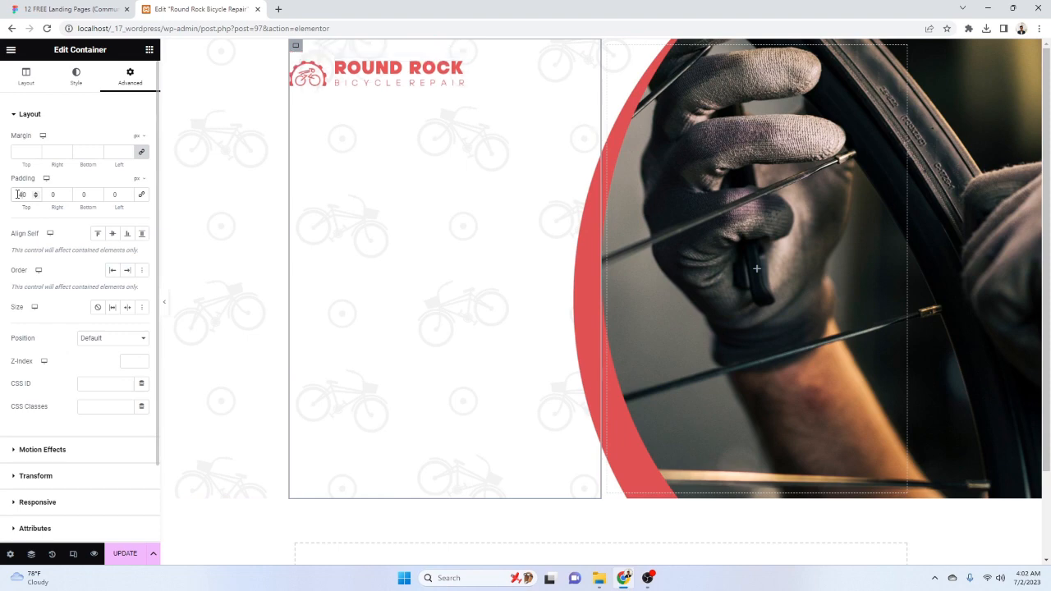
pyautogui.press('Tab')
pyautogui.press('Tab')
pyautogui.write('40')
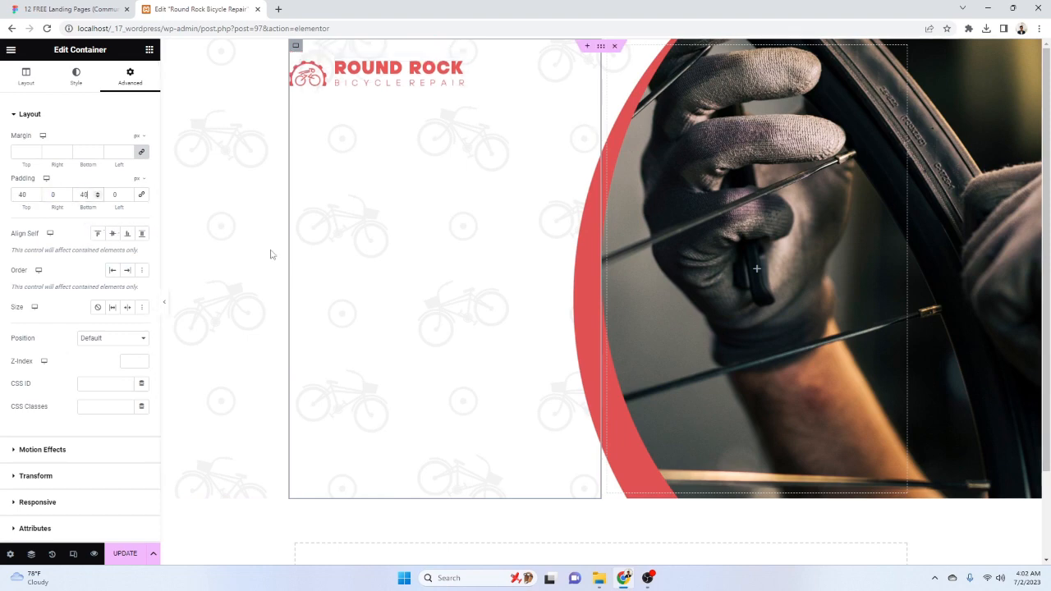
# Review the hero text block in the Figma design, then bring up the Elementor widget list
pyautogui.click(82, 7)
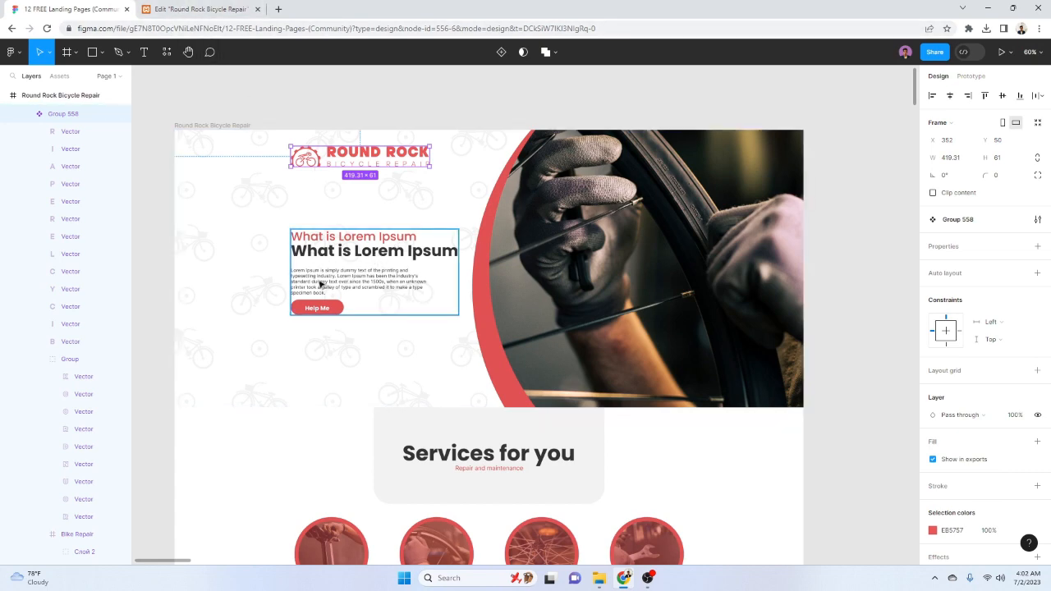
pyautogui.click(197, 9)
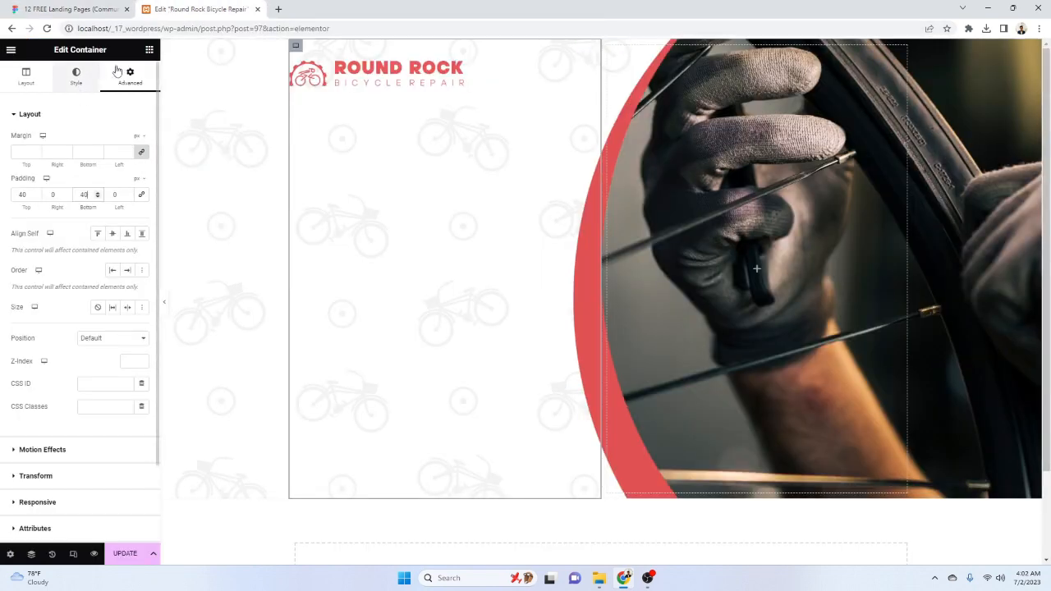
pyautogui.click(149, 51)
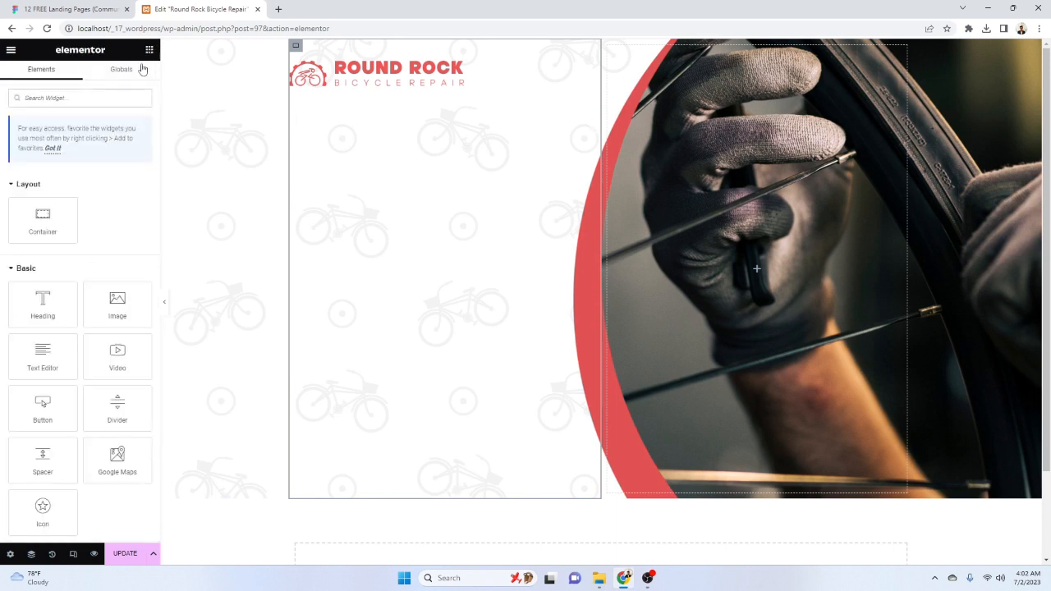
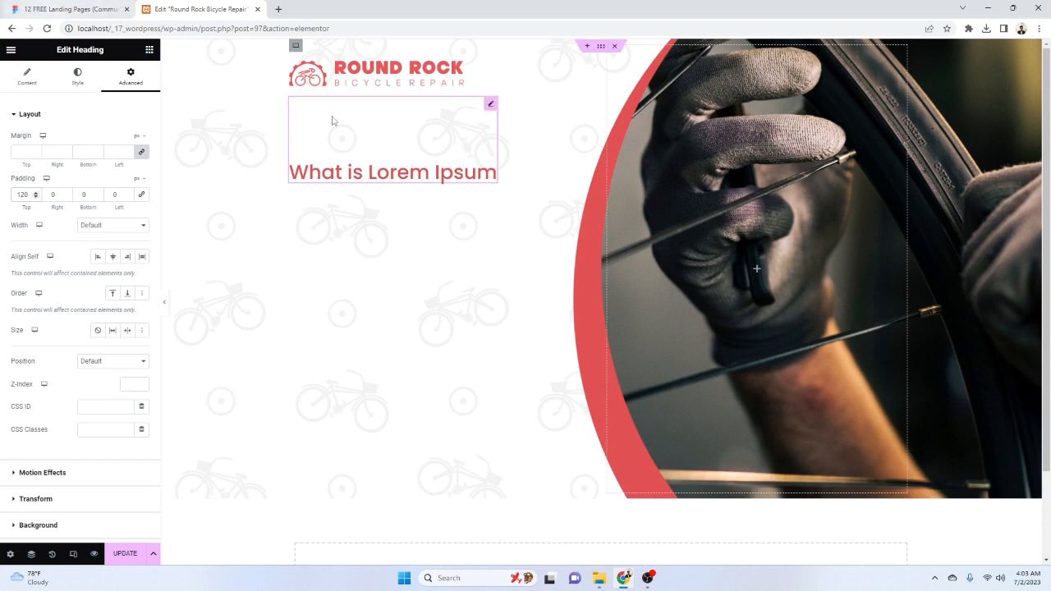
# Select the dark second heading line in the Figma design, then duplicate the red heading widget in Elementor
pyautogui.click(31, 6)
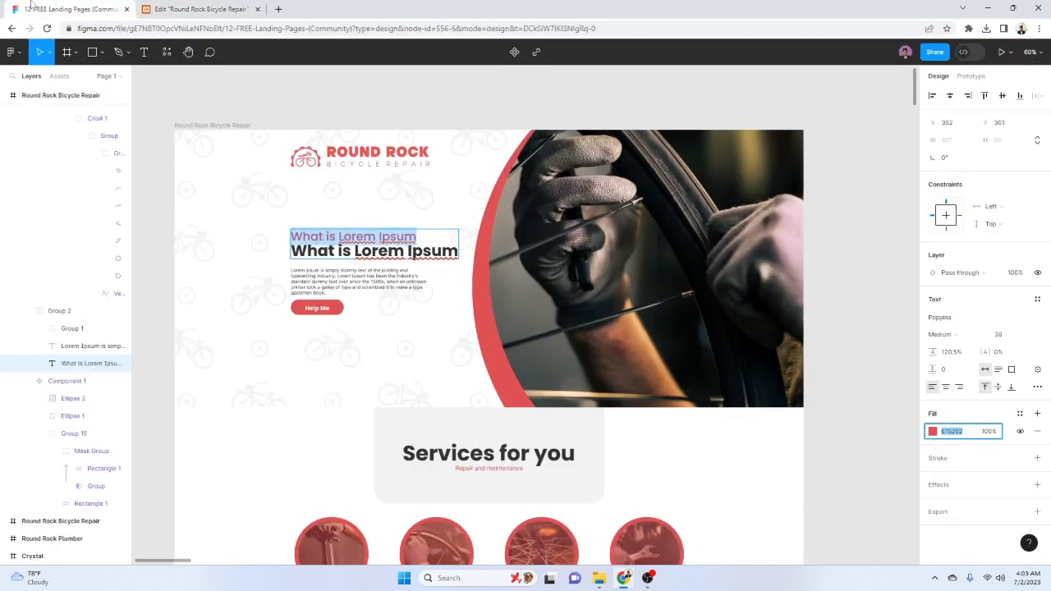
pyautogui.click(414, 255)
pyautogui.moveTo(455, 254); pyautogui.dragTo(289, 253)
pyautogui.click(205, 8)
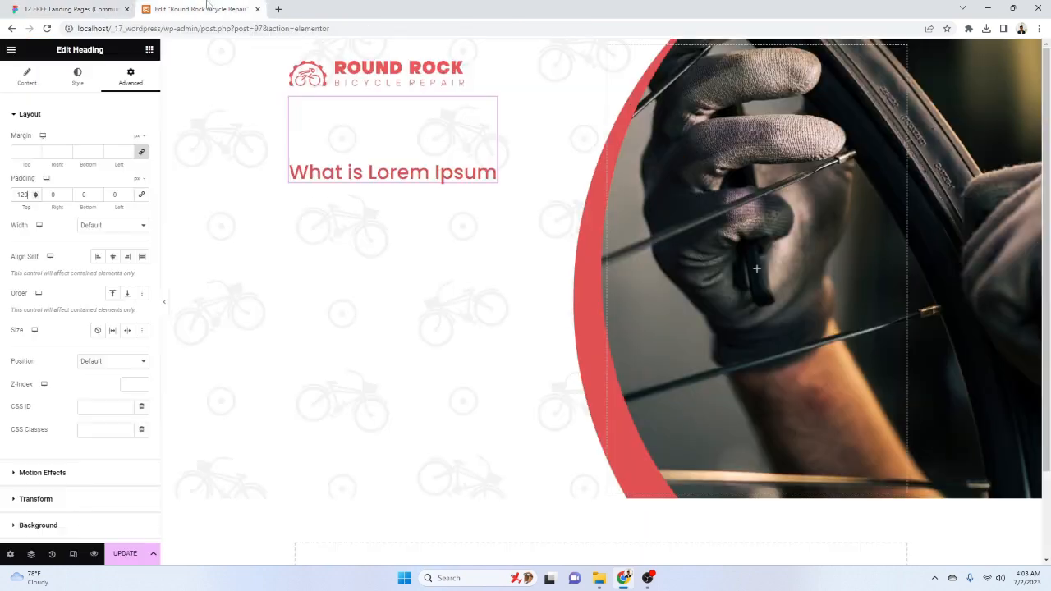
pyautogui.rightClick(411, 170)
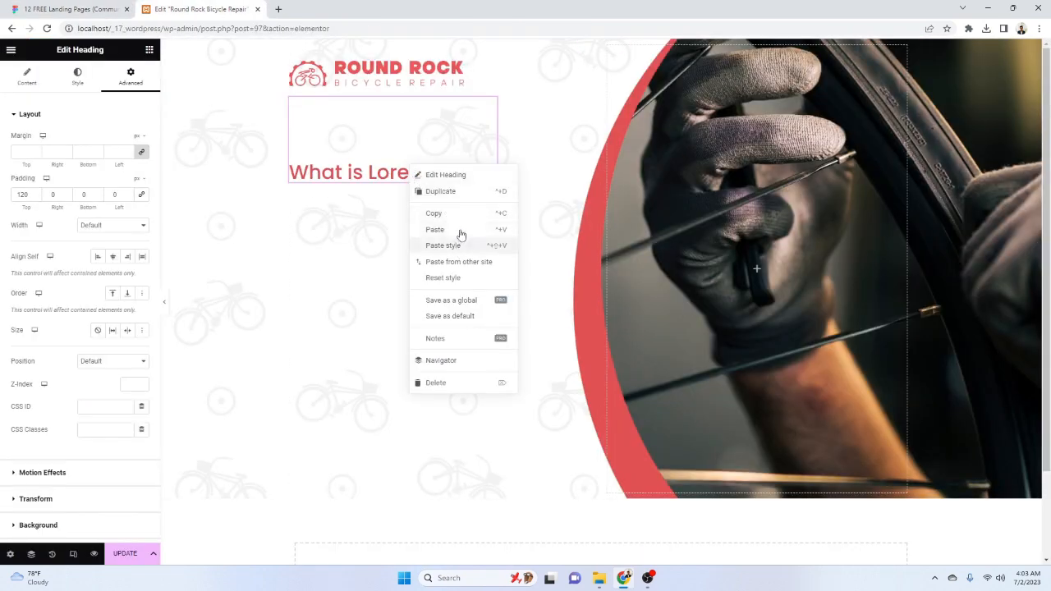
pyautogui.click(465, 192)
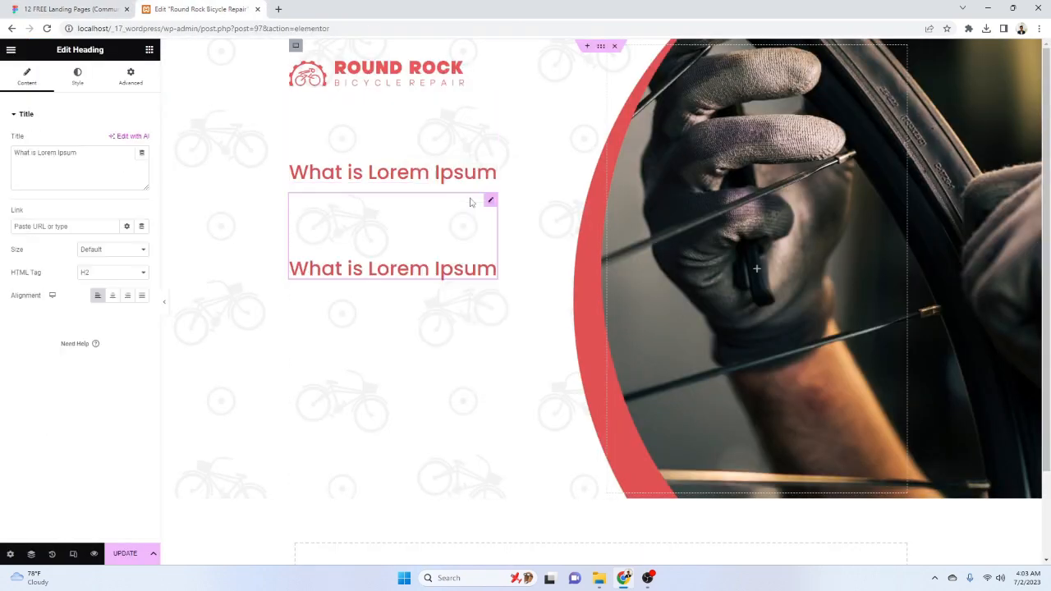
# Set the duplicated heading's top padding to 0 px
pyautogui.click(132, 78)
pyautogui.write('0')
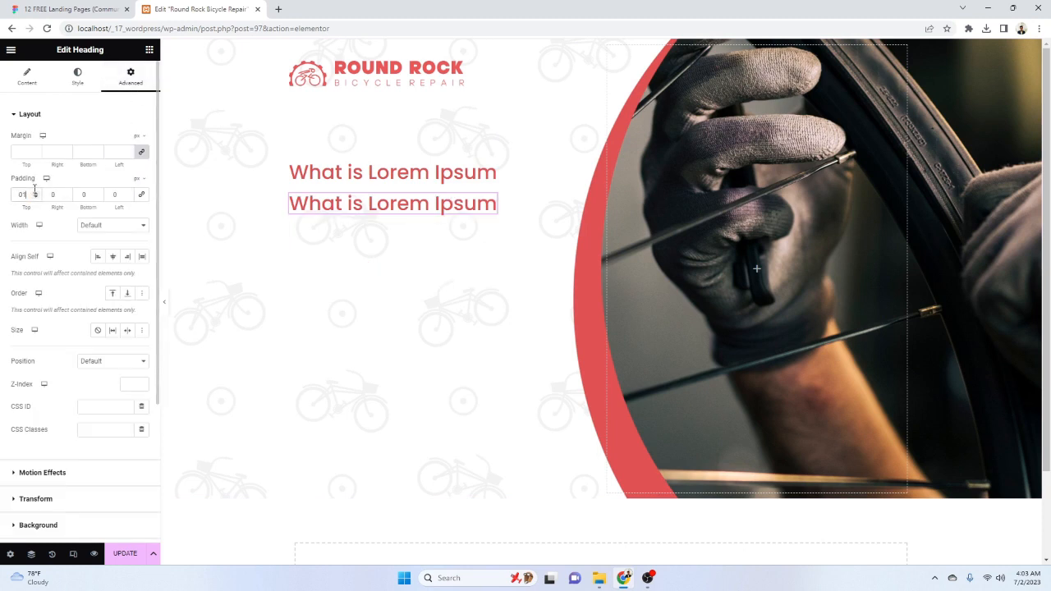
pyautogui.write('0')
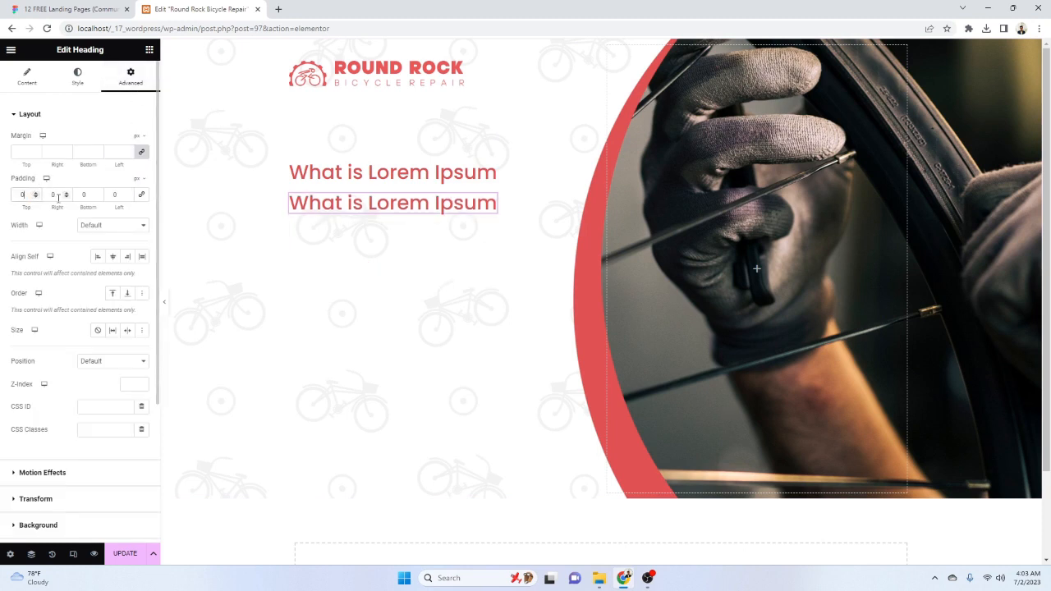
# Detach the Gray 1 colour style from the dark heading line in Figma and copy its hex value 333333
pyautogui.click(77, 77)
pyautogui.click(27, 78)
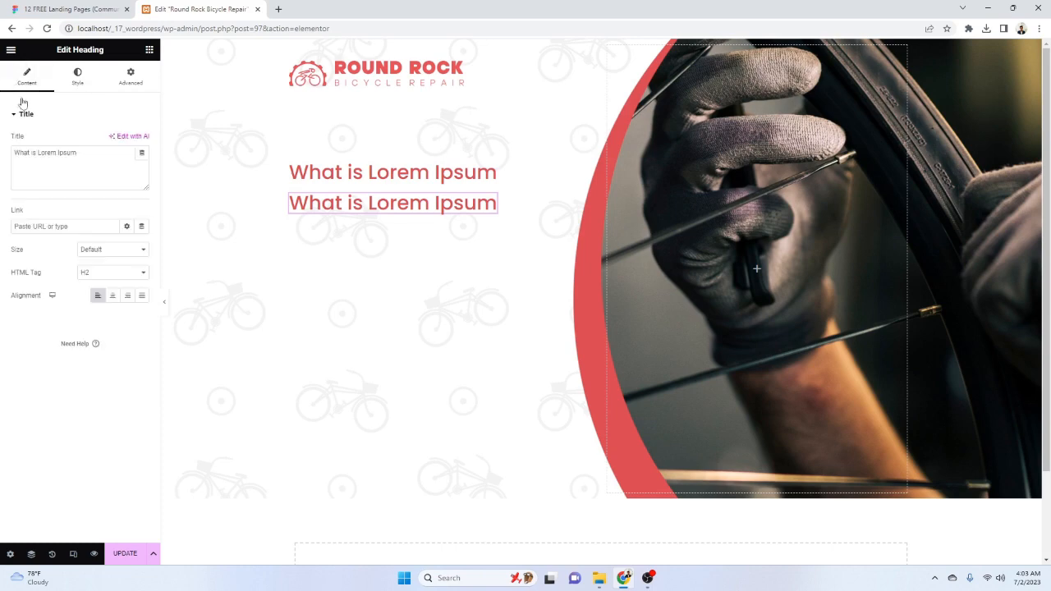
pyautogui.hotkey('ctrl', 'a')
pyautogui.click(60, 8)
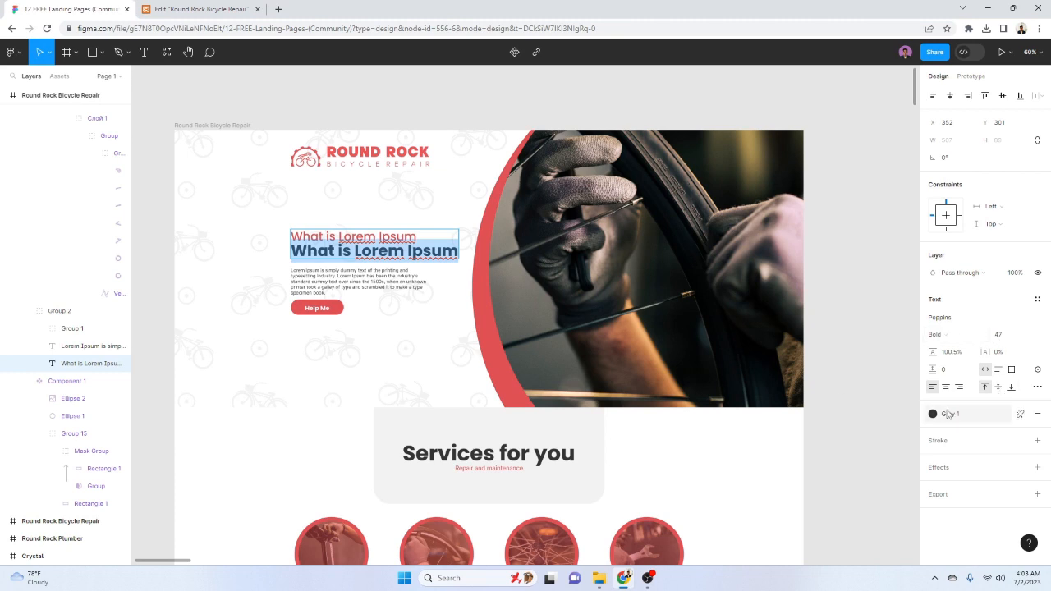
pyautogui.click(1014, 416)
pyautogui.click(963, 437)
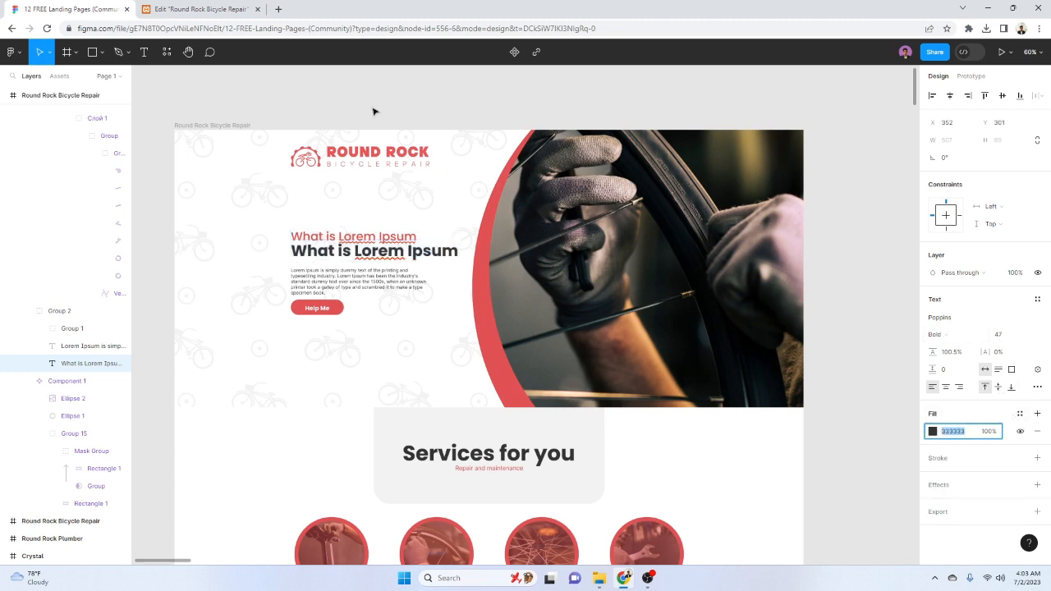
# Set the duplicated heading's text colour in Elementor to the copied #333333
pyautogui.click(220, 8)
pyautogui.click(78, 77)
pyautogui.click(27, 76)
pyautogui.click(92, 77)
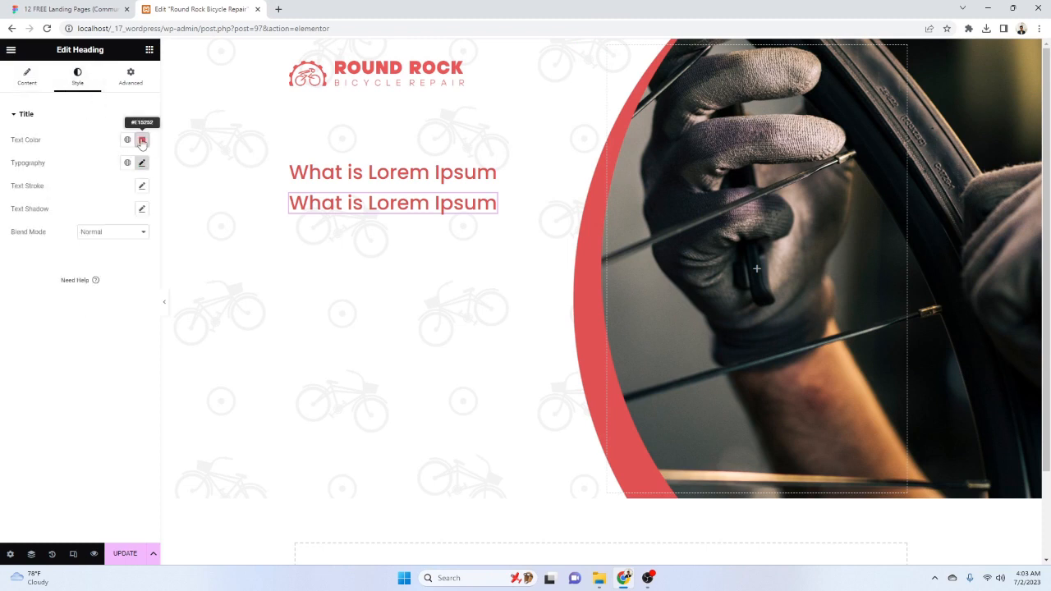
pyautogui.click(142, 140)
pyautogui.hotkey('ctrl', 'v')
pyautogui.click(120, 348)
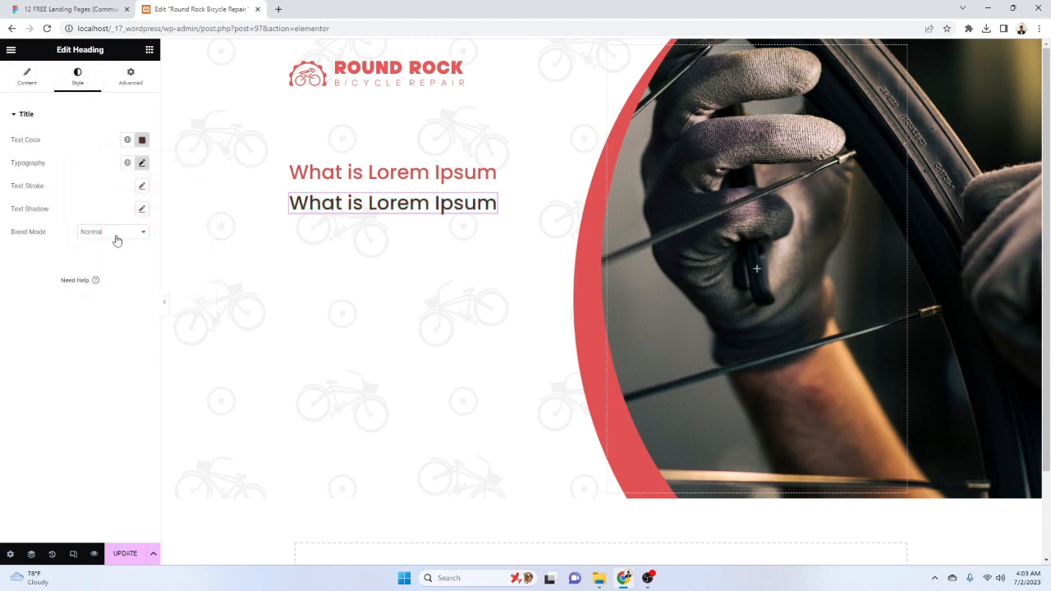
# Set the dark second heading's font weight to 700 (Bold)
pyautogui.click(142, 165)
pyautogui.click(89, 160)
pyautogui.click(142, 187)
pyautogui.click(142, 187)
pyautogui.click(128, 185)
pyautogui.click(141, 166)
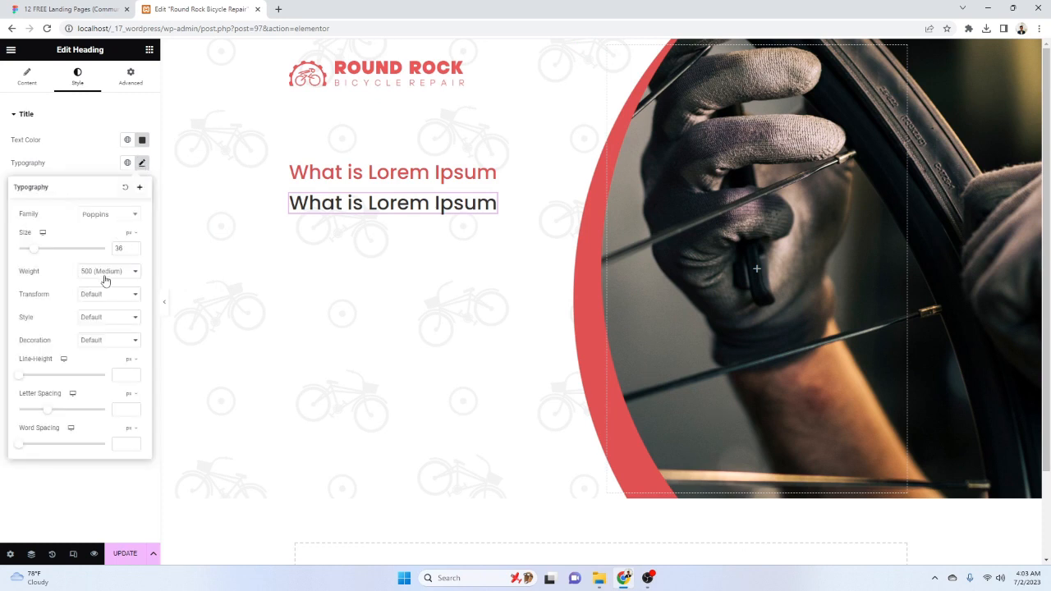
pyautogui.click(103, 274)
pyautogui.click(115, 335)
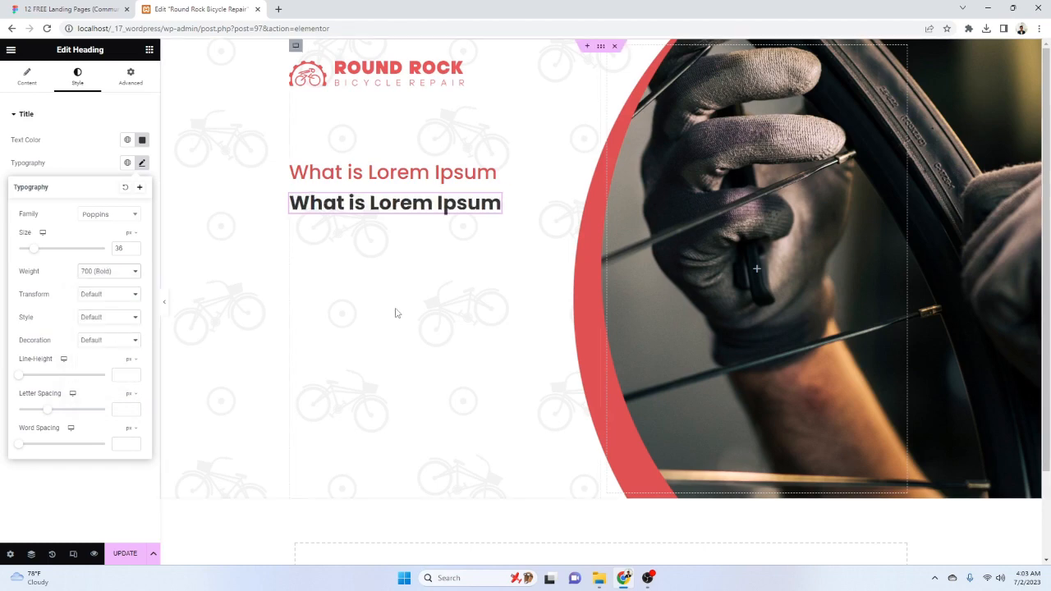
# Look up the dark heading's font size in the Figma design and set the Elementor heading's size to 47 px
pyautogui.click(74, 9)
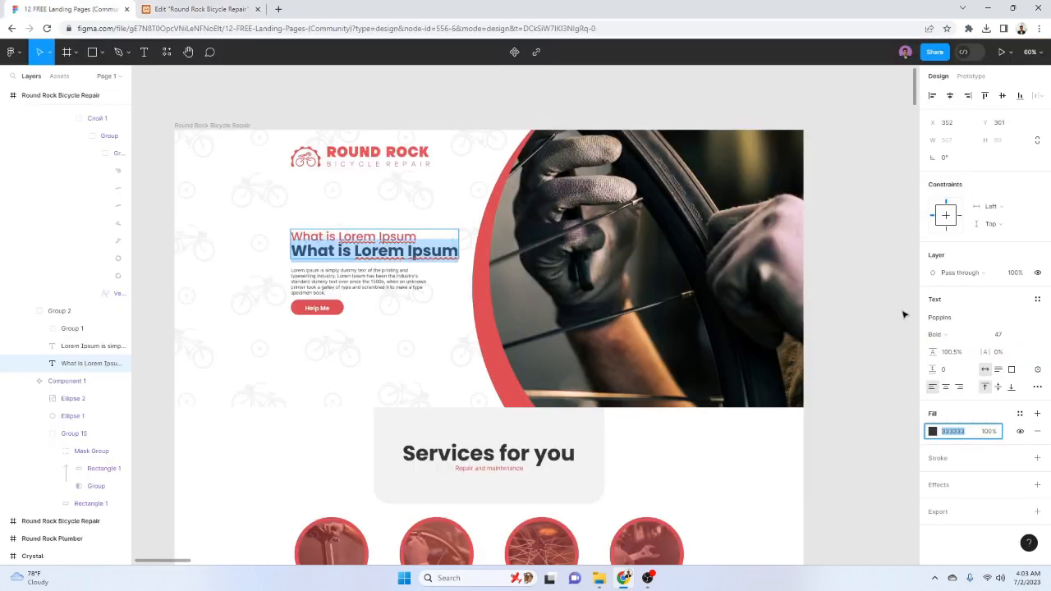
pyautogui.click(246, 9)
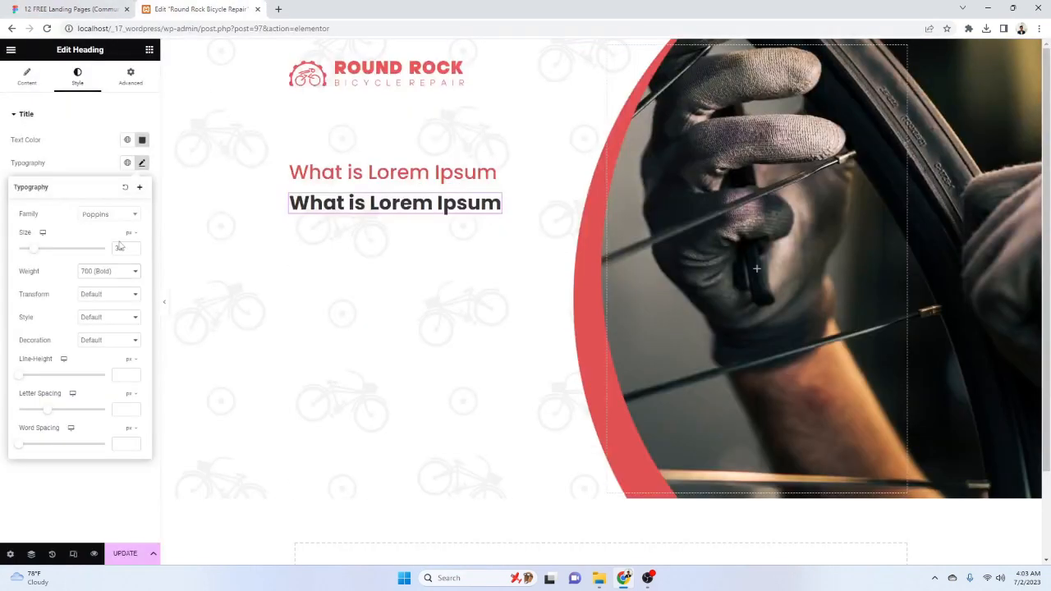
pyautogui.write('3')
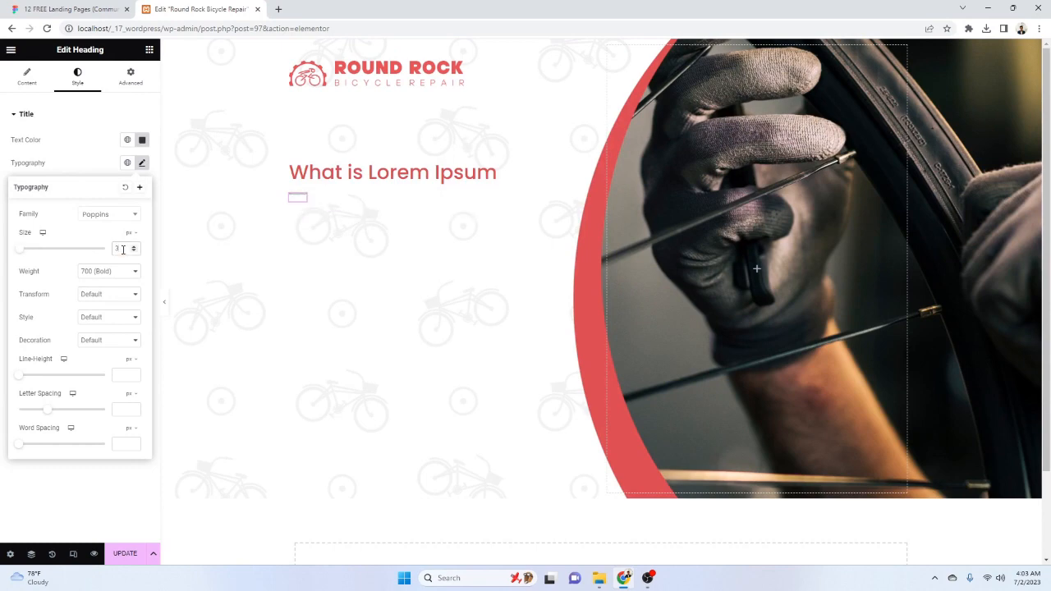
pyautogui.write('7')
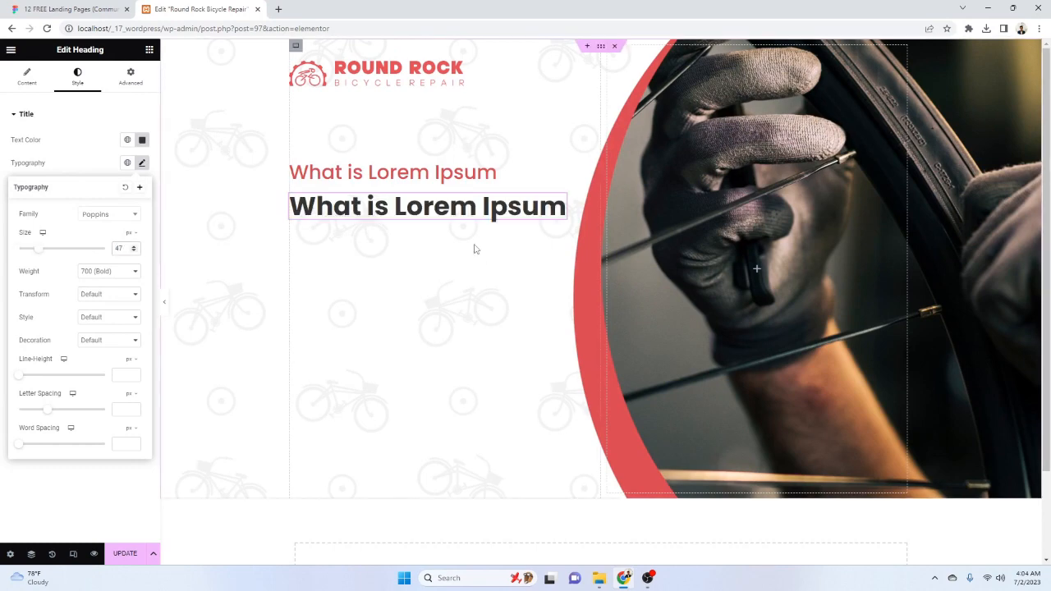
# Compare the heading spacing with the Figma design and set the dark heading's top margin to -20 px
pyautogui.click(112, 11)
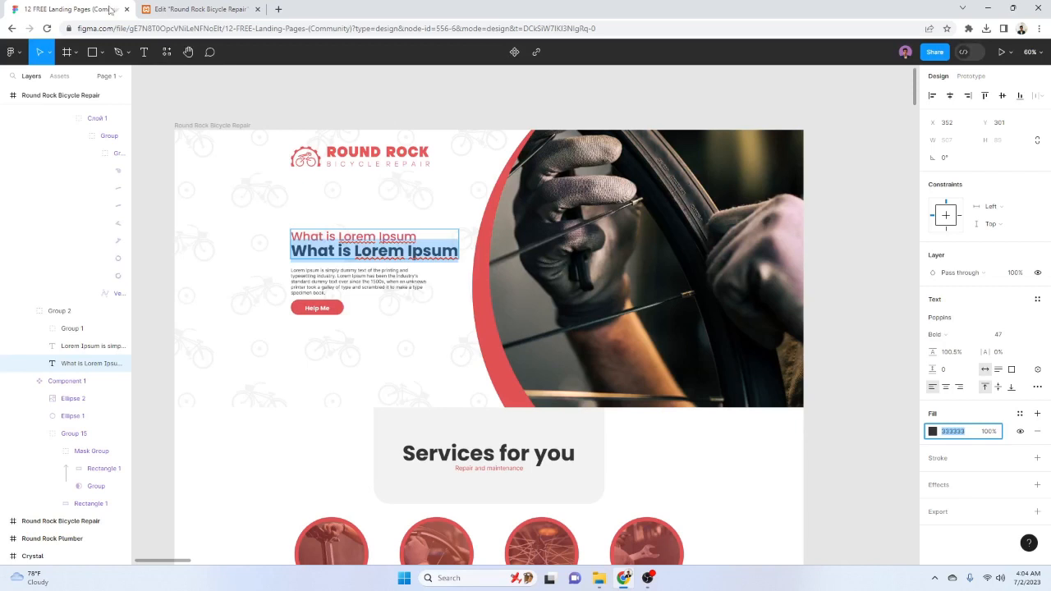
pyautogui.click(197, 9)
pyautogui.click(131, 73)
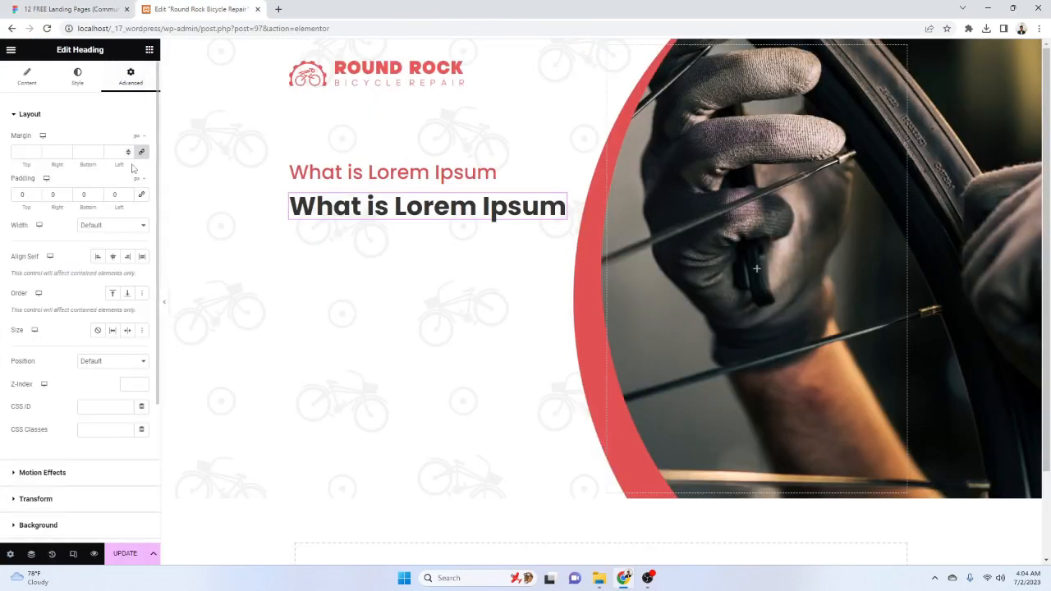
pyautogui.click(19, 152)
pyautogui.press('Down')
pyautogui.press('Down')
pyautogui.press('Down')
pyautogui.press('Down')
pyautogui.press('Down')
pyautogui.press('Down')
pyautogui.press('Down')
pyautogui.press('Down')
pyautogui.press('Down')
pyautogui.press('Down')
pyautogui.press('Down')
pyautogui.press('Down')
pyautogui.press('Down')
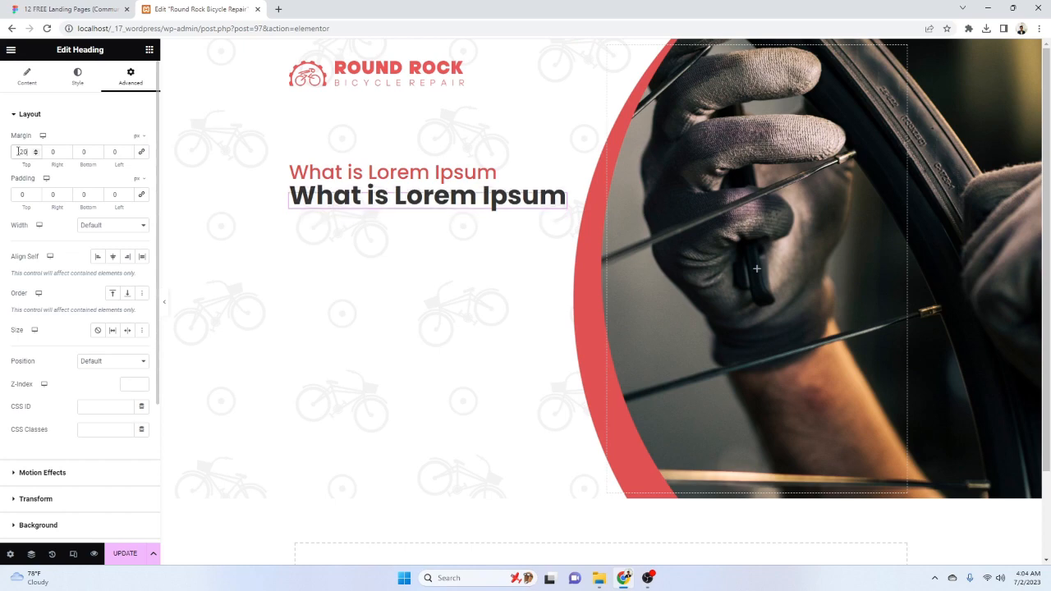
pyautogui.press('Down')
# Switch to Figma and copy the Lorem Ipsum paragraph text below the hero headings
pyautogui.click(66, 9)
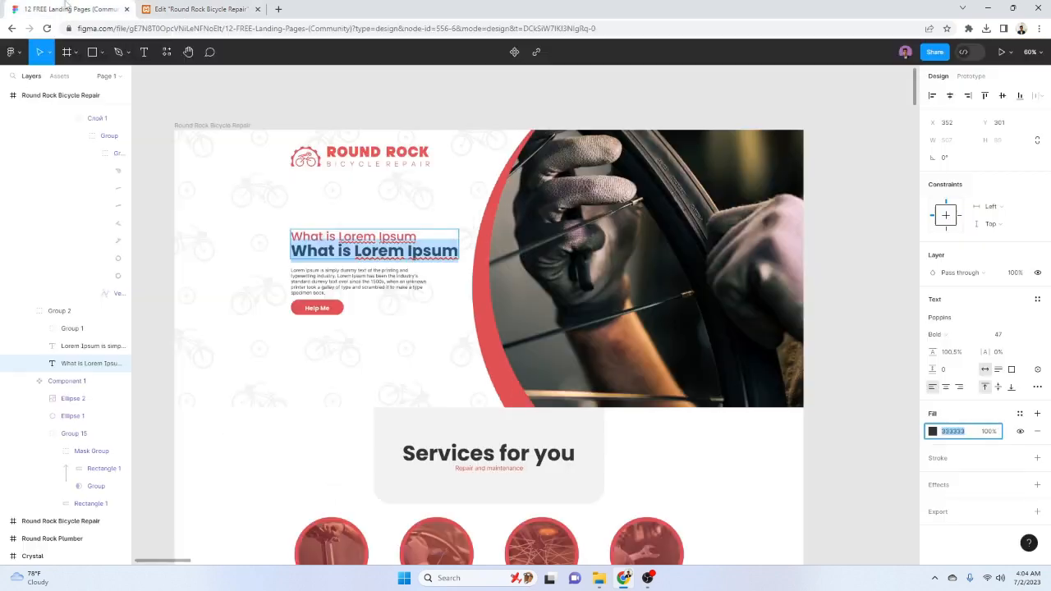
pyautogui.doubleClick(347, 283)
pyautogui.hotkey('ctrl', 'c')
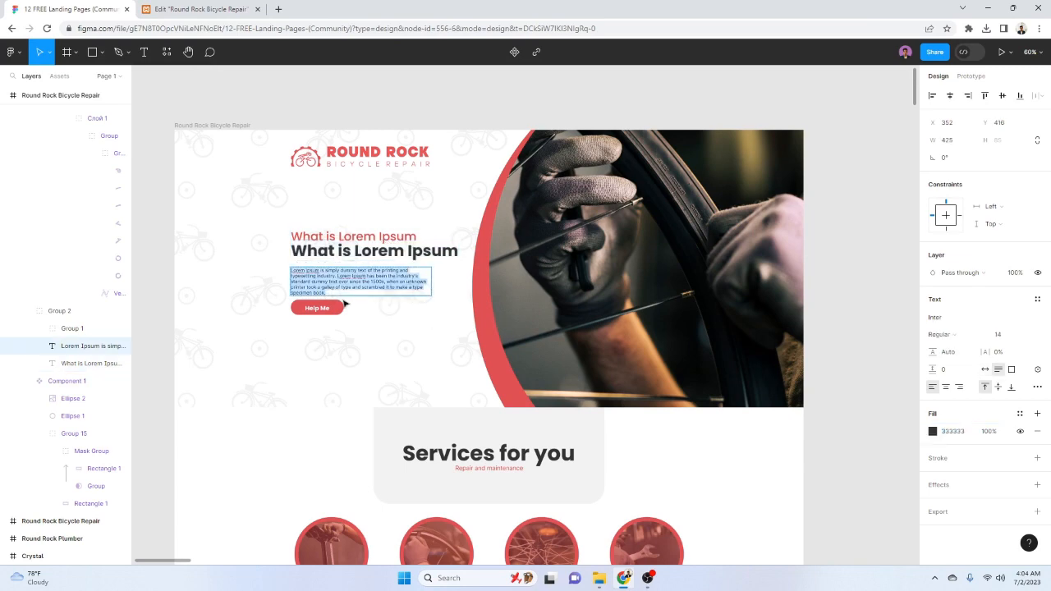
# Add a Text Editor widget below the dark heading in Elementor and replace its placeholder with the copied paragraph
pyautogui.click(197, 9)
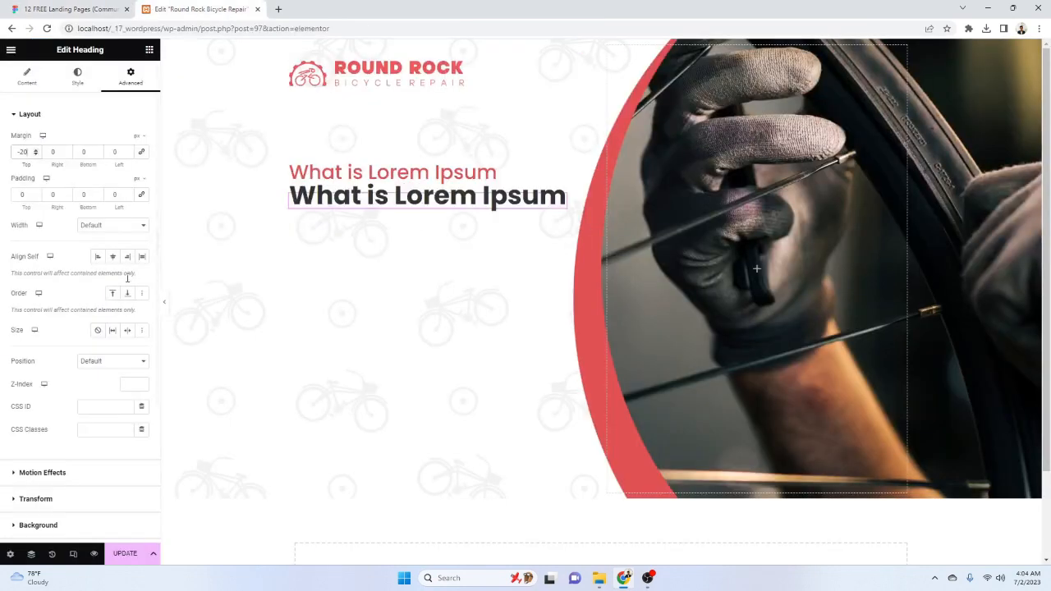
pyautogui.click(147, 51)
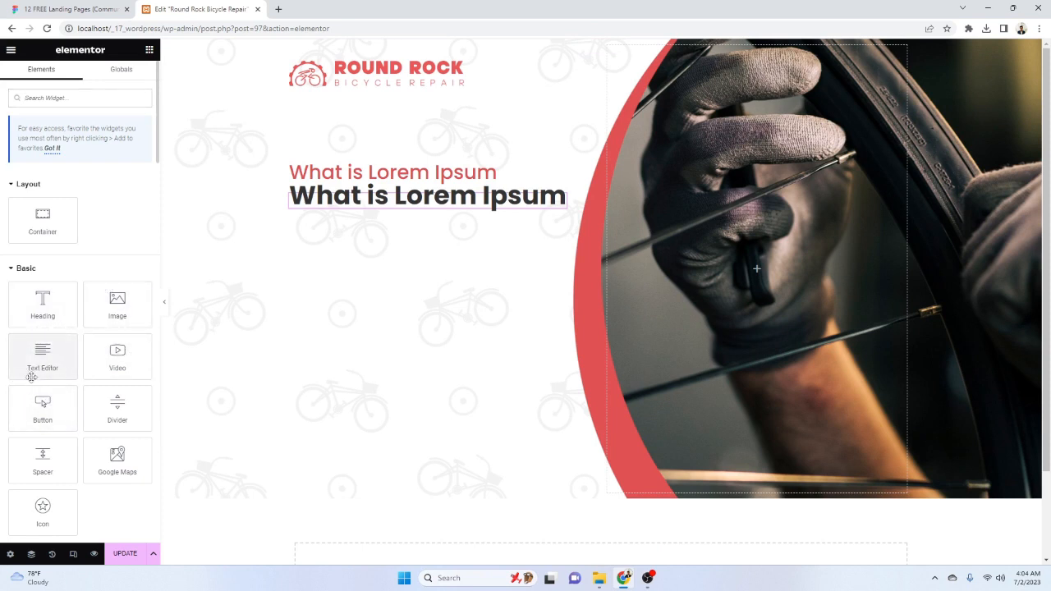
pyautogui.moveTo(36, 363); pyautogui.dragTo(444, 233)
pyautogui.click(137, 283)
pyautogui.hotkey('ctrl', 'a')
pyautogui.hotkey('ctrl', 'v')
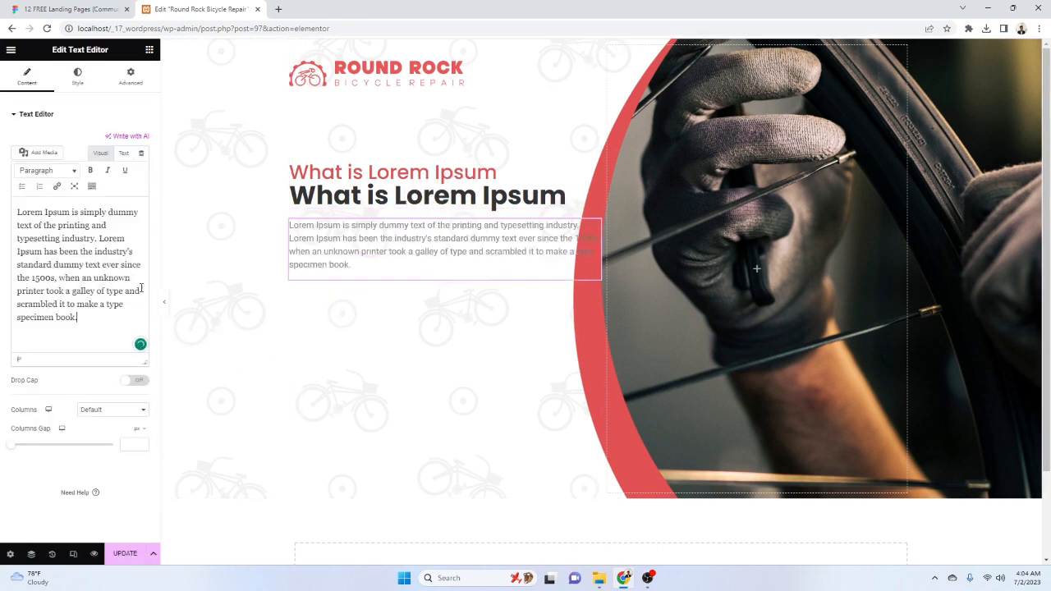
# Set the width of the hero container holding the logo and text to 45%, trying 60% and 40% first
pyautogui.hotkey('ctrl', 'Tab')
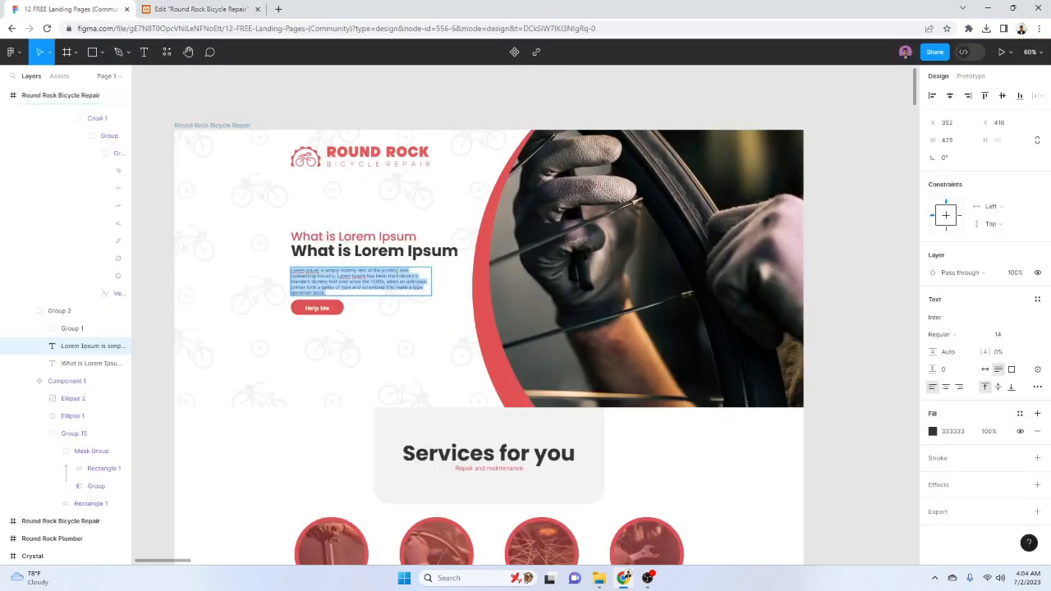
pyautogui.click(235, 7)
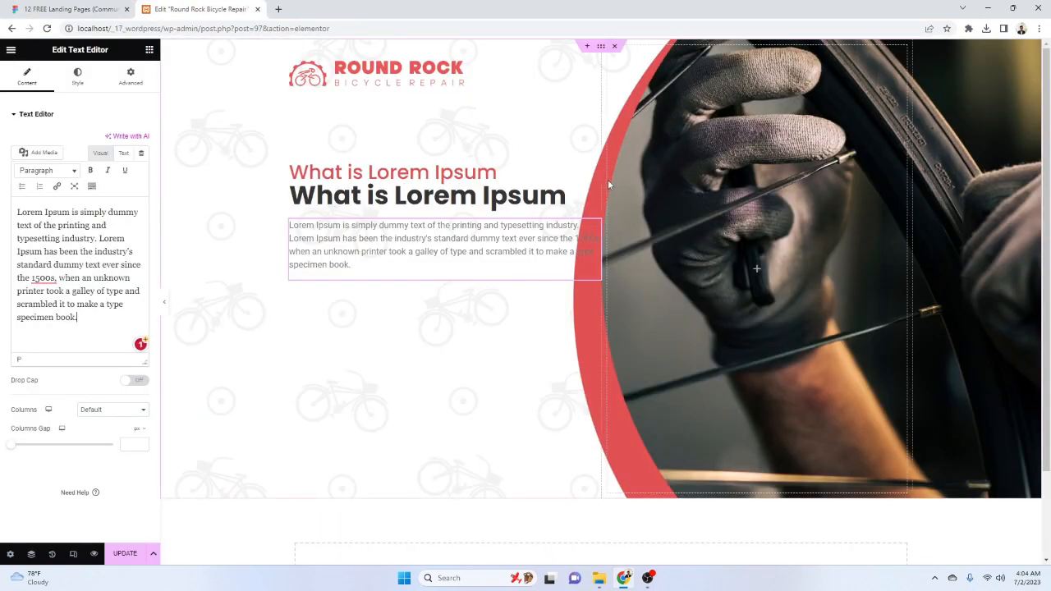
pyautogui.moveTo(604, 158); pyautogui.dragTo(633, 156)
pyautogui.click(295, 45)
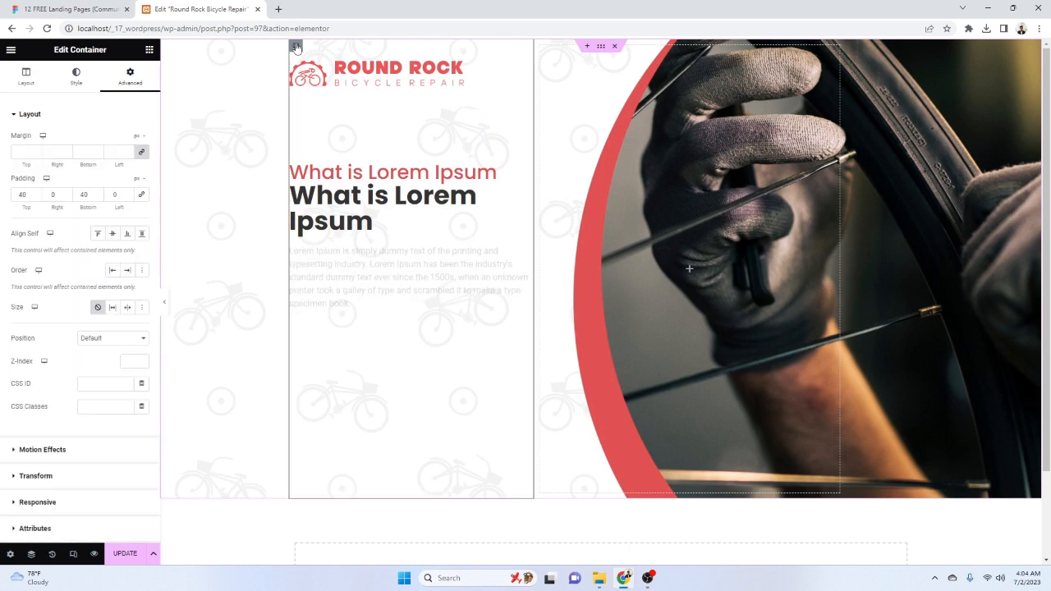
pyautogui.click(26, 76)
pyautogui.doubleClick(132, 182)
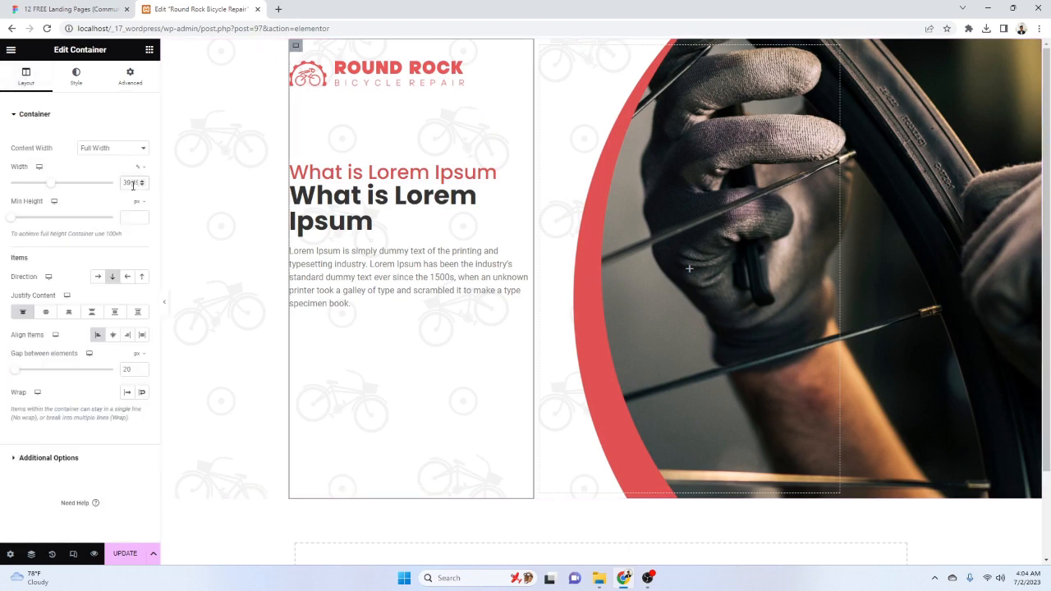
pyautogui.write('60')
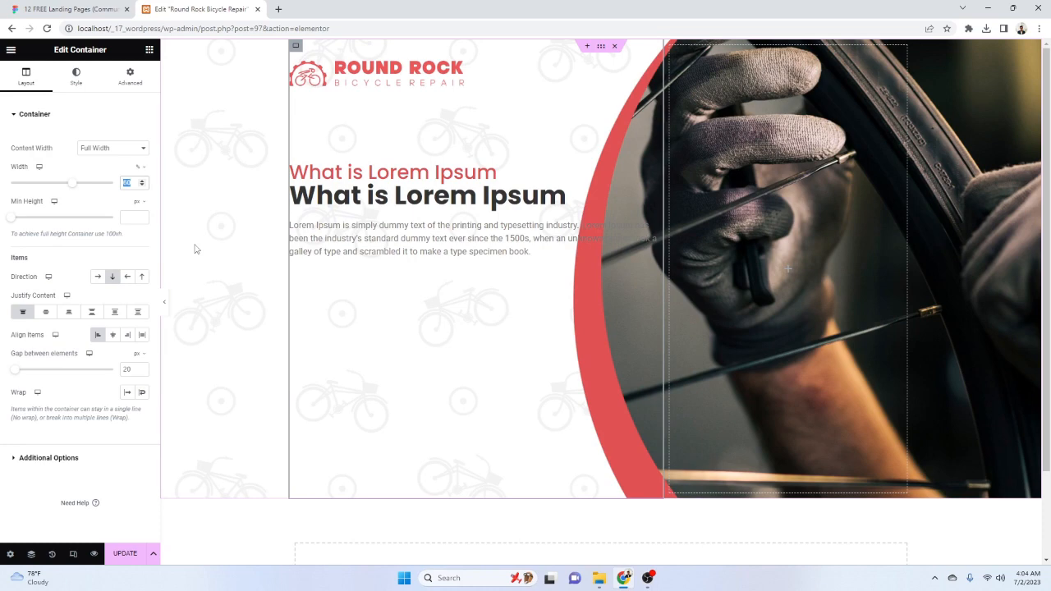
pyautogui.click(74, 9)
pyautogui.click(214, 9)
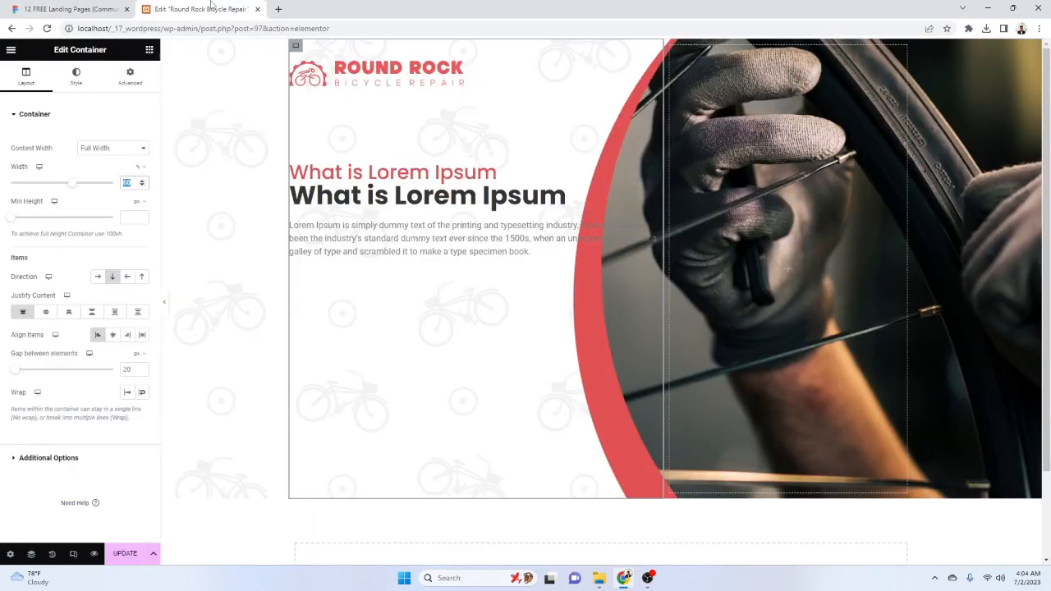
pyautogui.write('40')
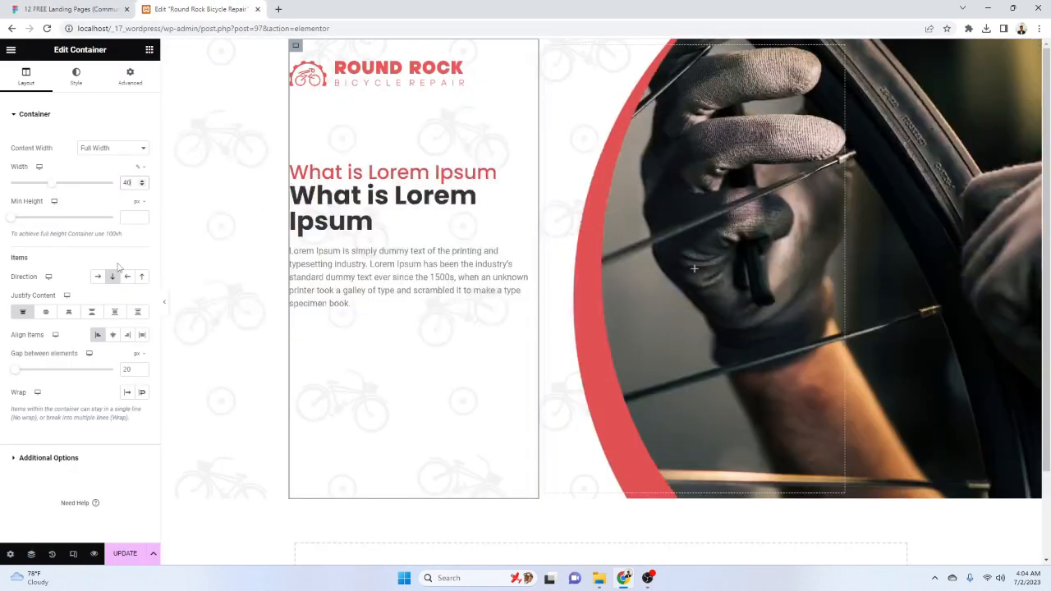
pyautogui.write('45')
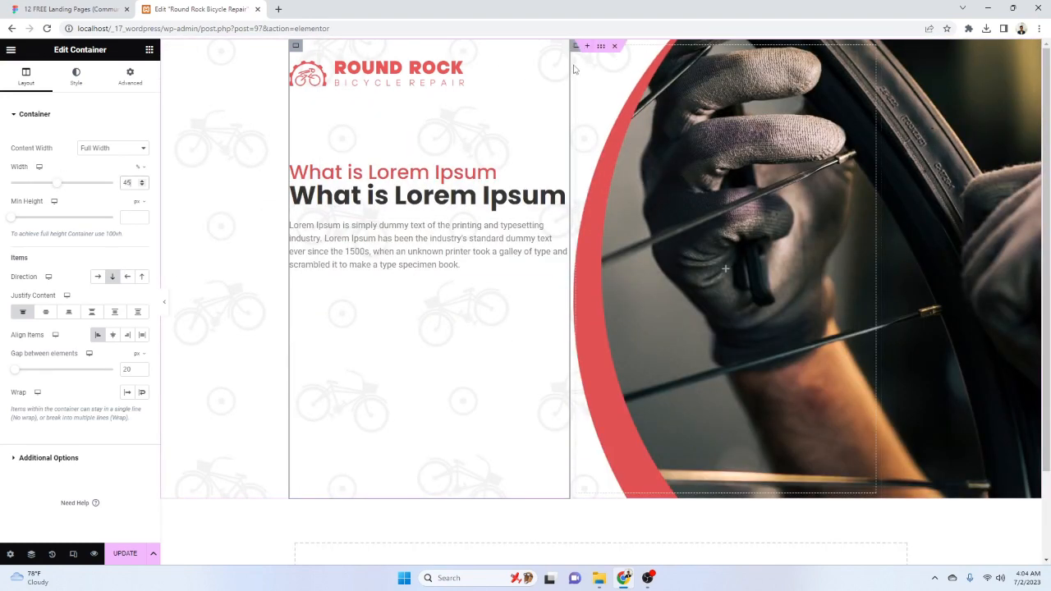
# Select the hero's second inner container, over the photo, from the page structure and set its width to 55%
pyautogui.click(31, 553)
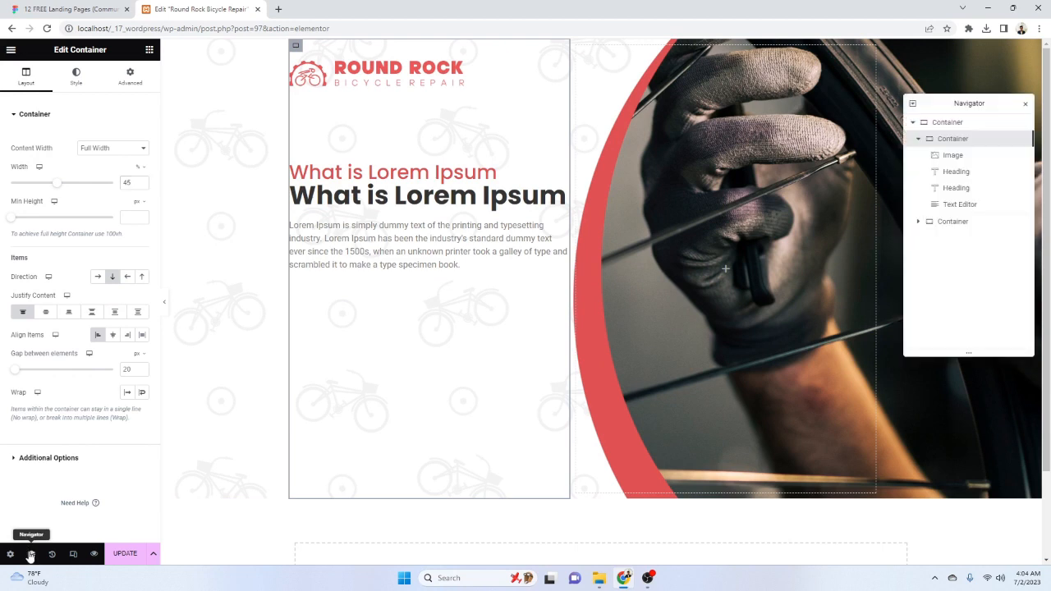
pyautogui.click(942, 209)
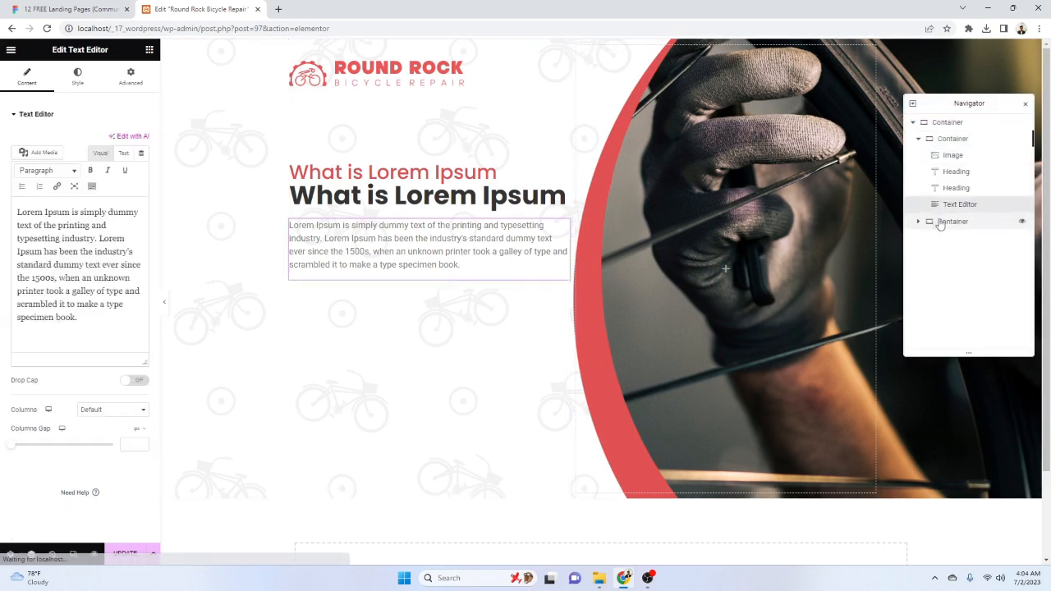
pyautogui.click(935, 221)
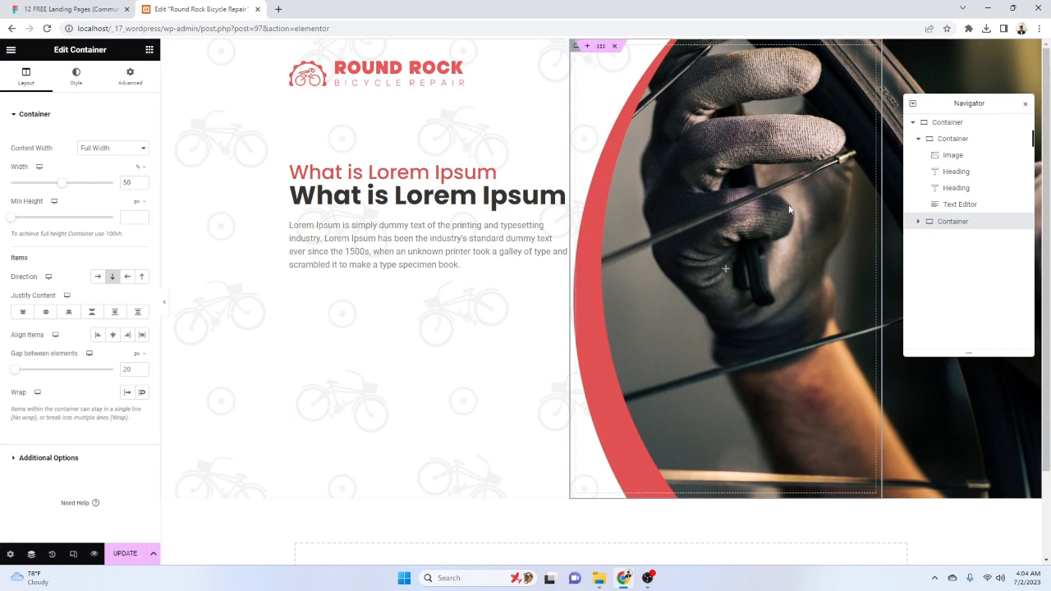
pyautogui.moveTo(959, 103); pyautogui.dragTo(942, 108)
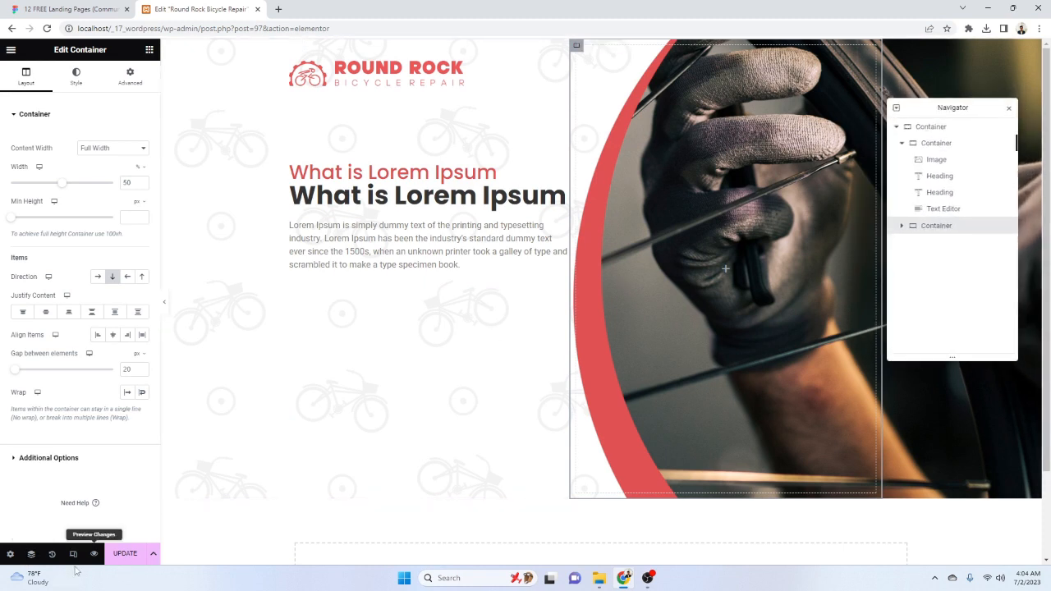
pyautogui.click(31, 555)
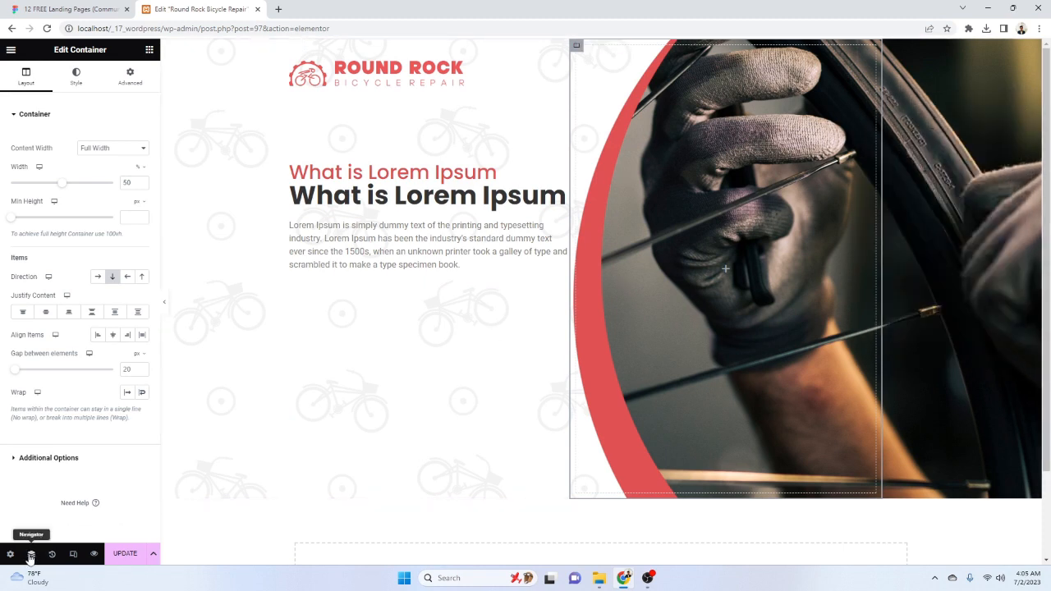
pyautogui.click(30, 555)
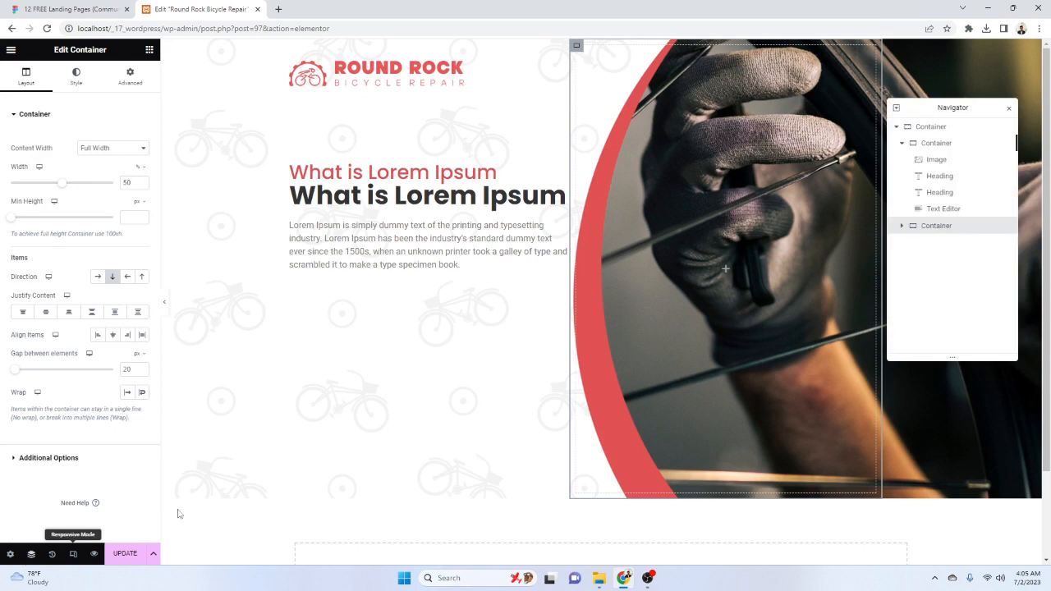
pyautogui.click(32, 556)
pyautogui.click(32, 555)
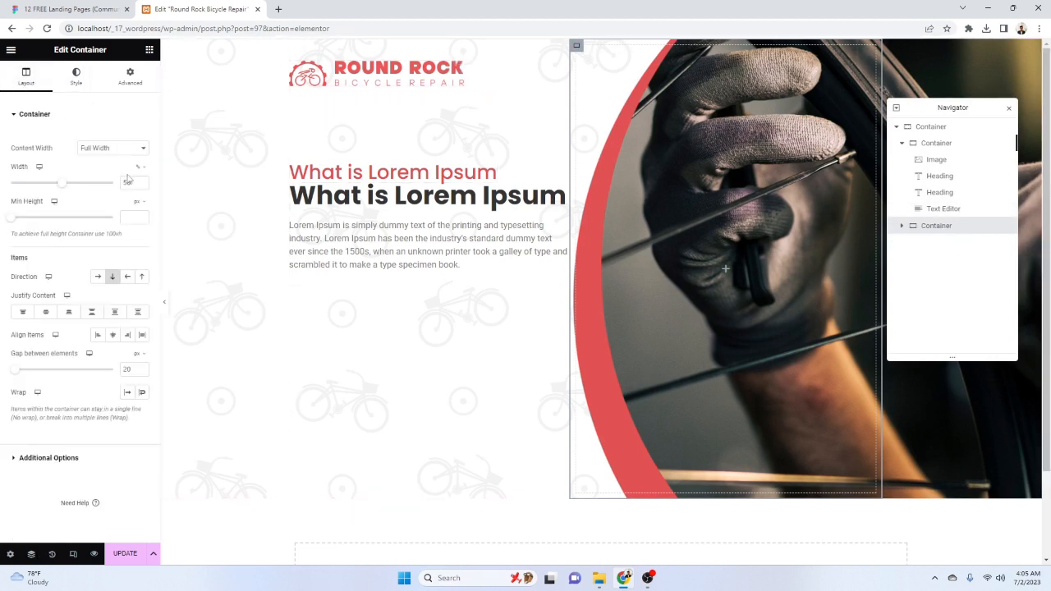
pyautogui.hotkey('ctrl', 'a')
pyautogui.write('55')
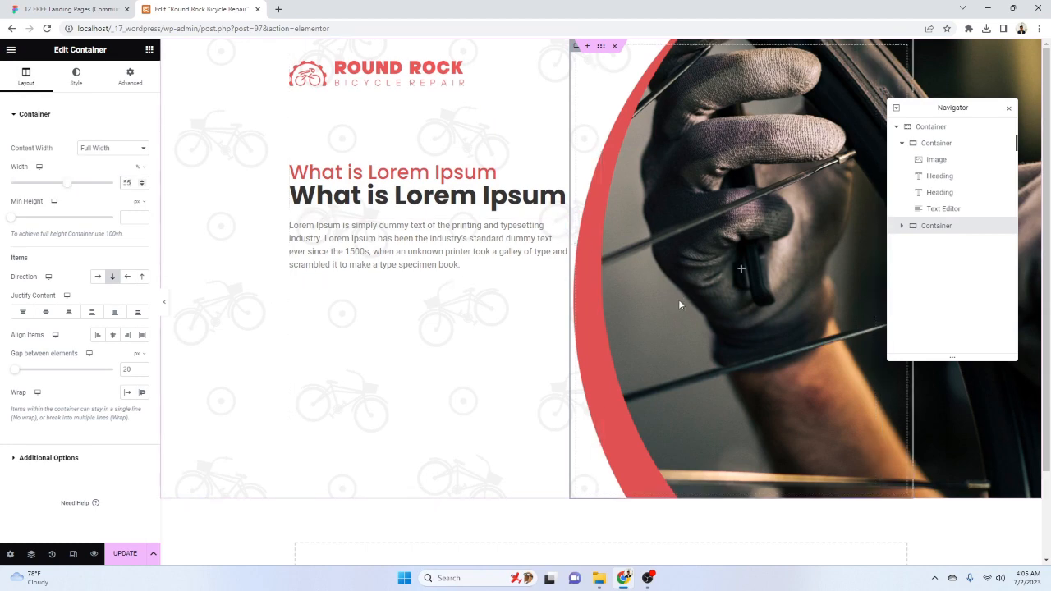
# Select the paragraph text widget, check the paragraph's font family in Figma, and open the widget's style settings
pyautogui.click(352, 242)
pyautogui.hotkey('ctrl', 'Tab')
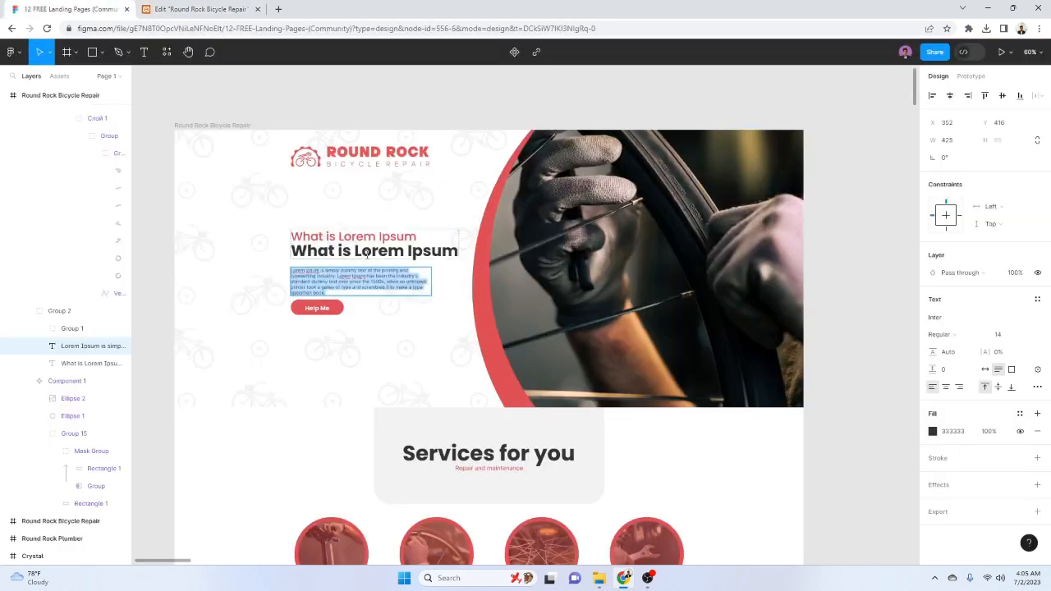
pyautogui.click(949, 328)
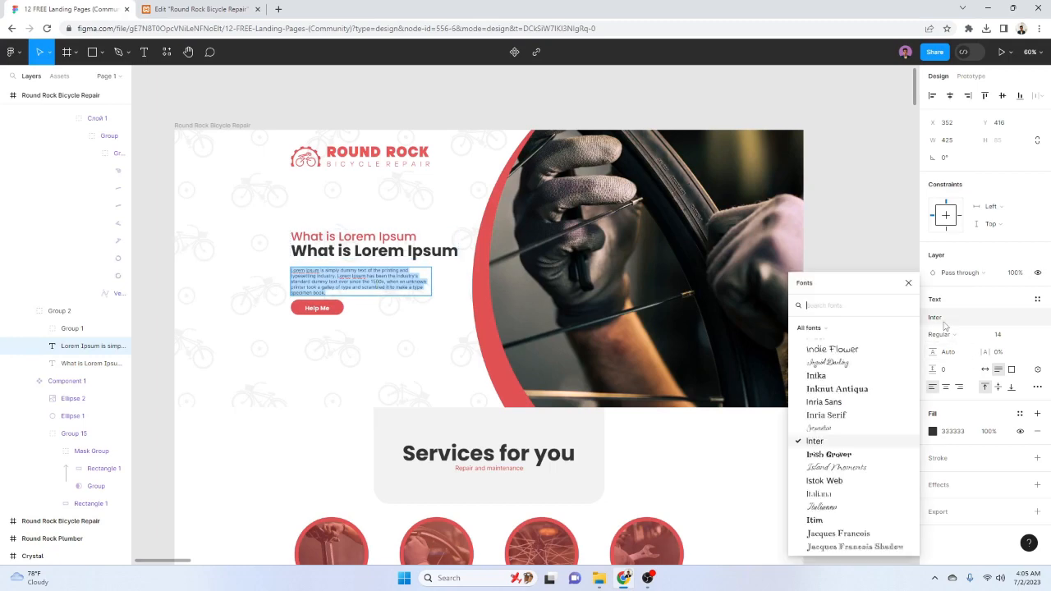
pyautogui.click(198, 9)
pyautogui.click(77, 76)
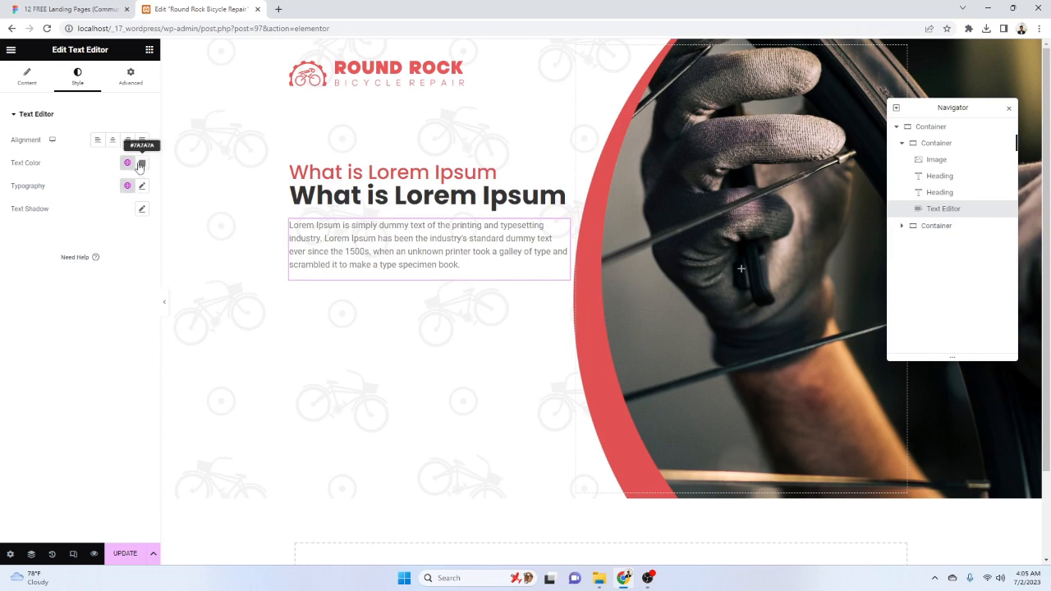
# Copy the paragraph's fill colour 333333 from Figma, apply it as the Elementor text colour, and left-align the paragraph
pyautogui.click(57, 9)
pyautogui.click(963, 433)
pyautogui.hotkey('ctrl', 'c')
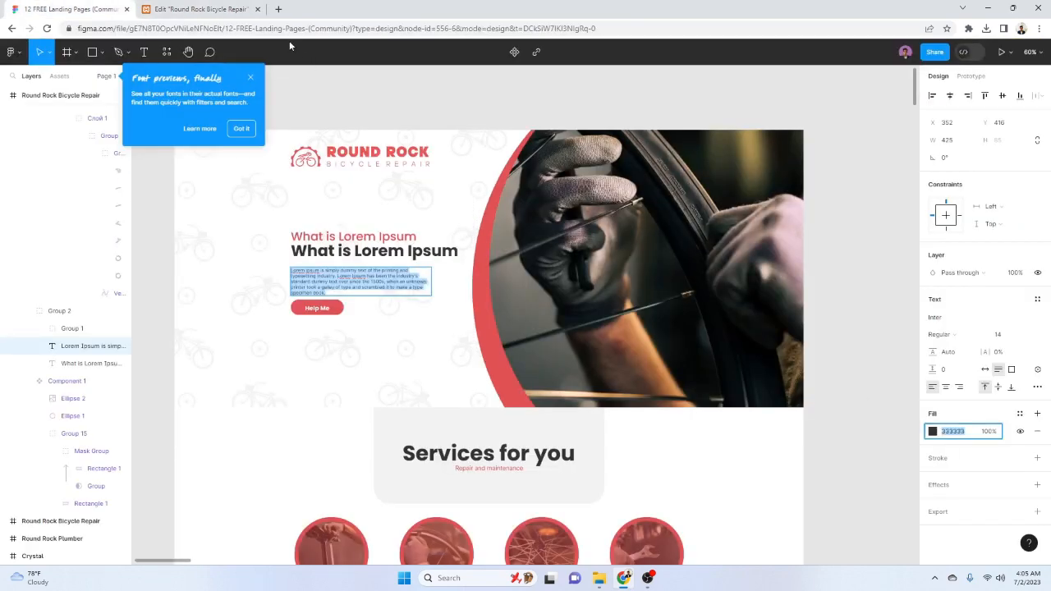
pyautogui.click(205, 9)
pyautogui.click(142, 163)
pyautogui.click(112, 317)
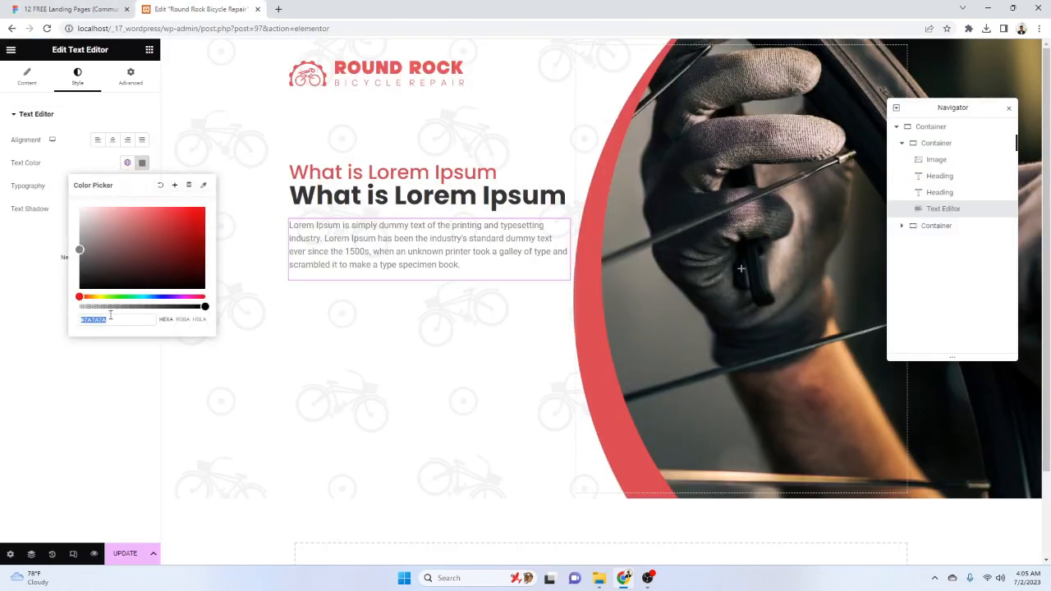
pyautogui.hotkey('ctrl', 'v')
pyautogui.click(97, 139)
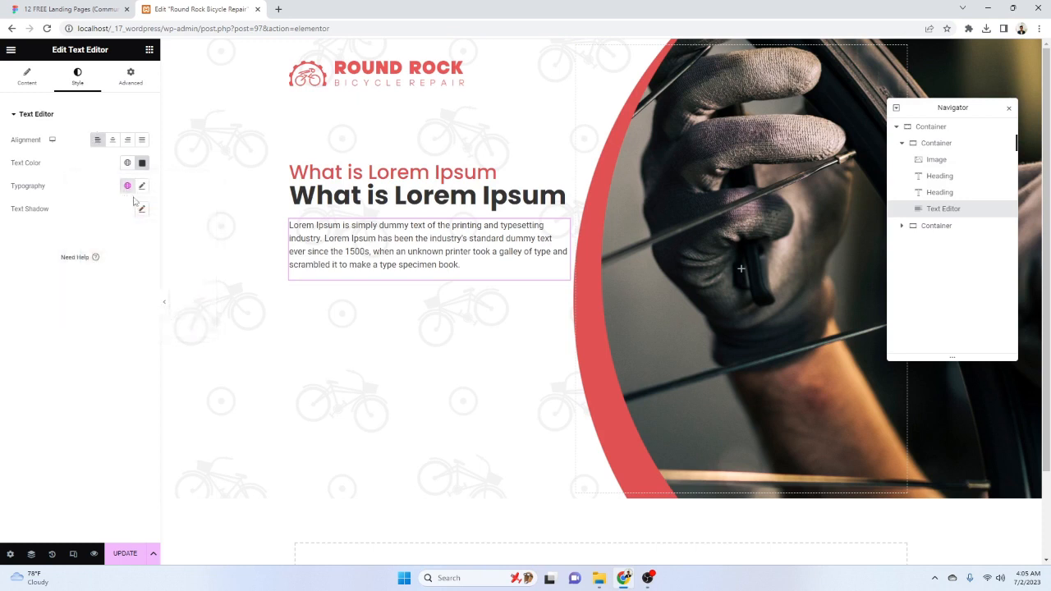
# Set the paragraph's font family to Inter and its size to 16 px, trying 14 px first and rechecking the Figma design
pyautogui.click(143, 188)
pyautogui.click(114, 238)
pyautogui.write('inter')
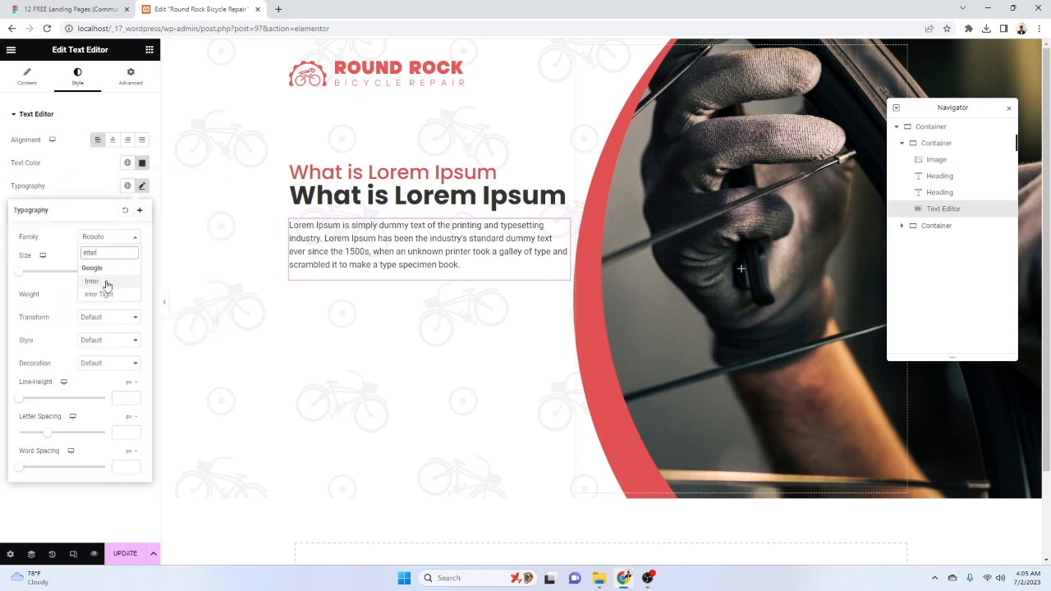
pyautogui.click(92, 282)
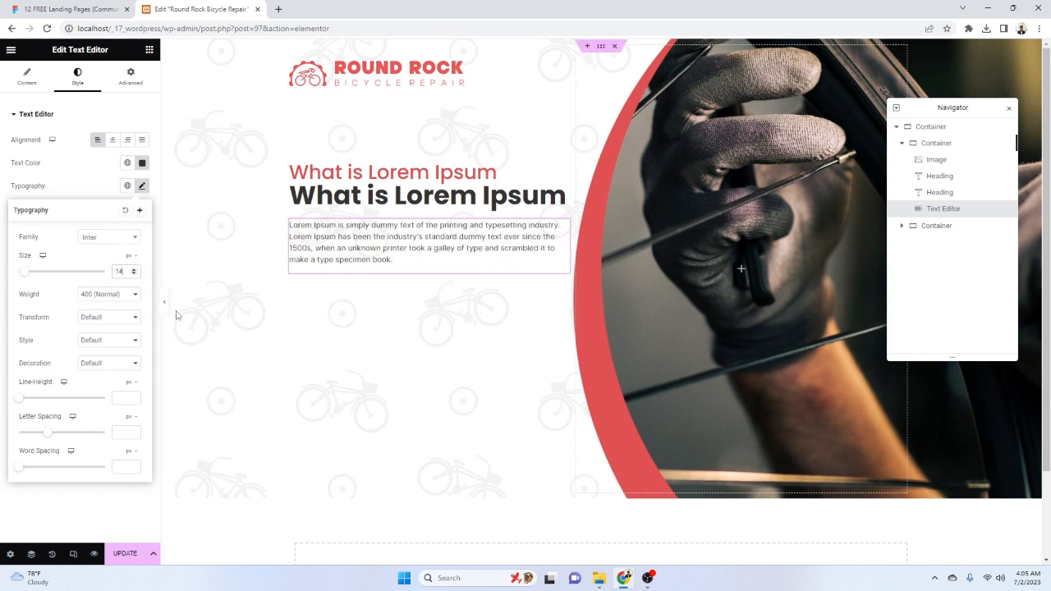
pyautogui.click(66, 9)
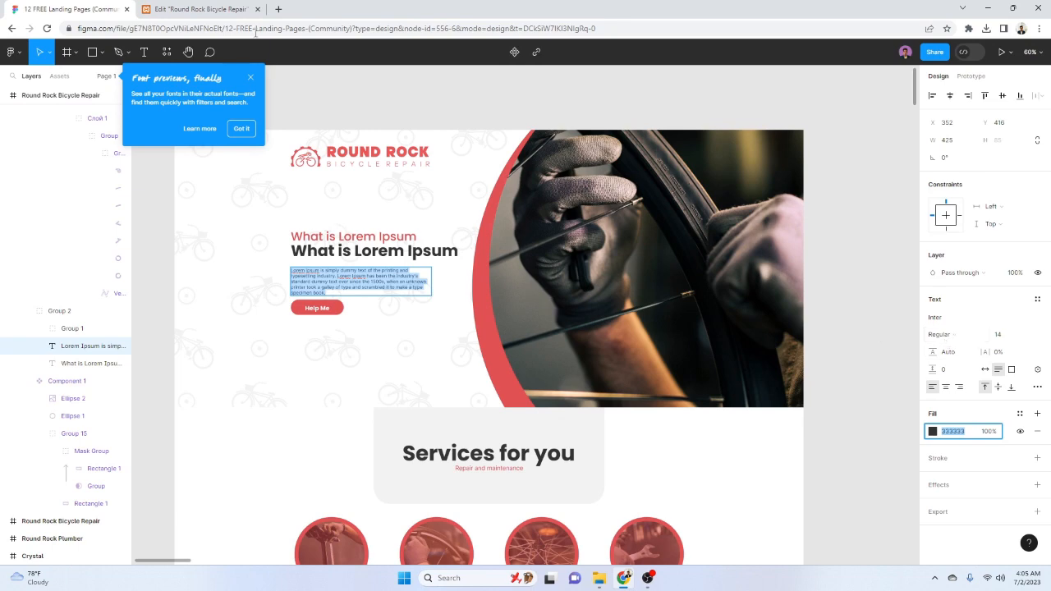
pyautogui.click(205, 10)
pyautogui.write('16')
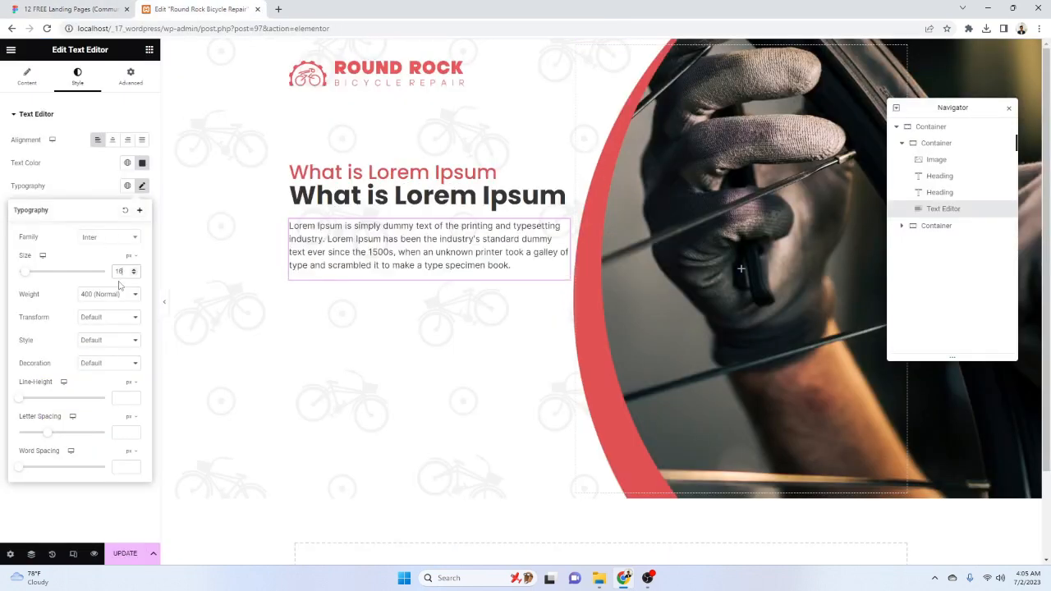
pyautogui.click(103, 298)
pyautogui.click(102, 300)
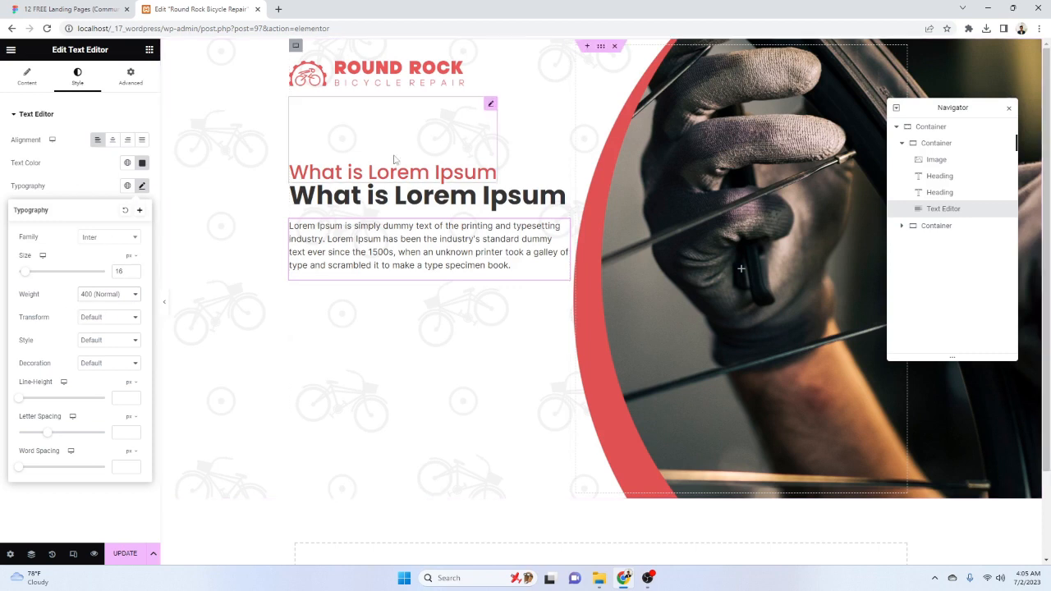
# Select the outer hero container and set its background image position to Center Left, trying Center Right first
pyautogui.click(601, 48)
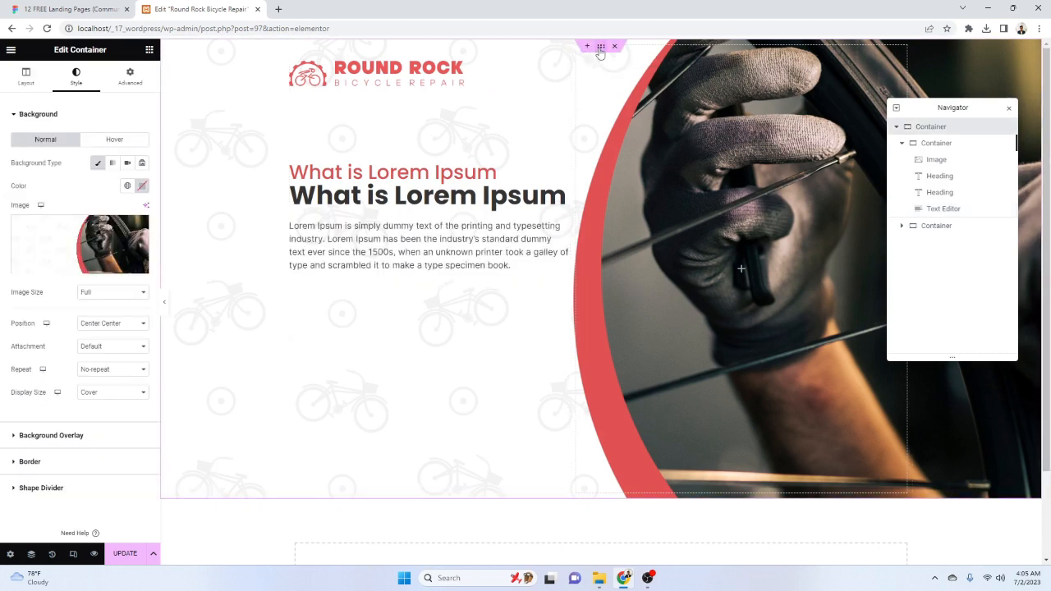
pyautogui.click(115, 327)
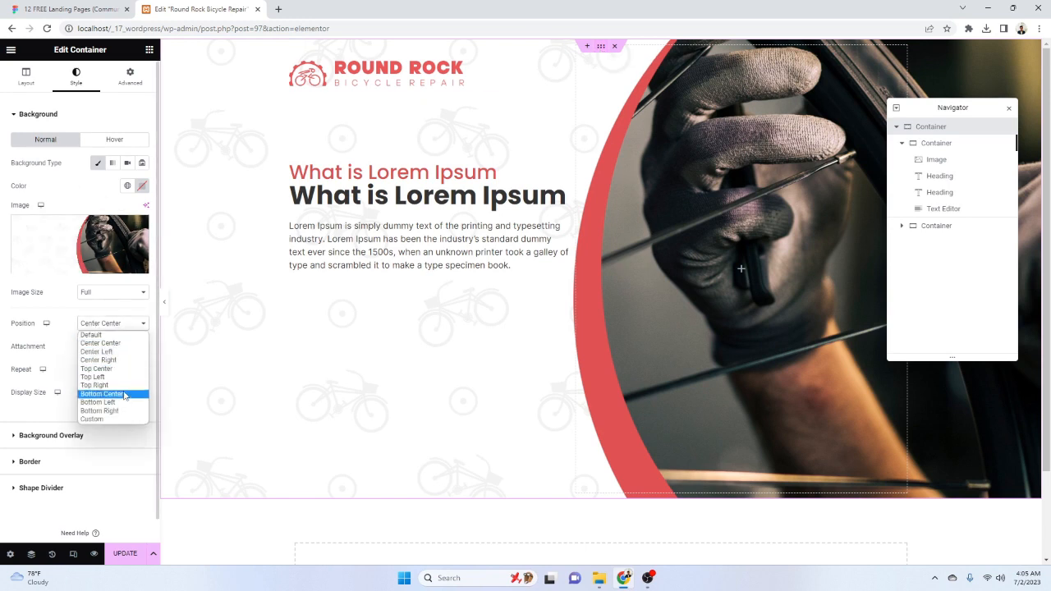
pyautogui.click(121, 361)
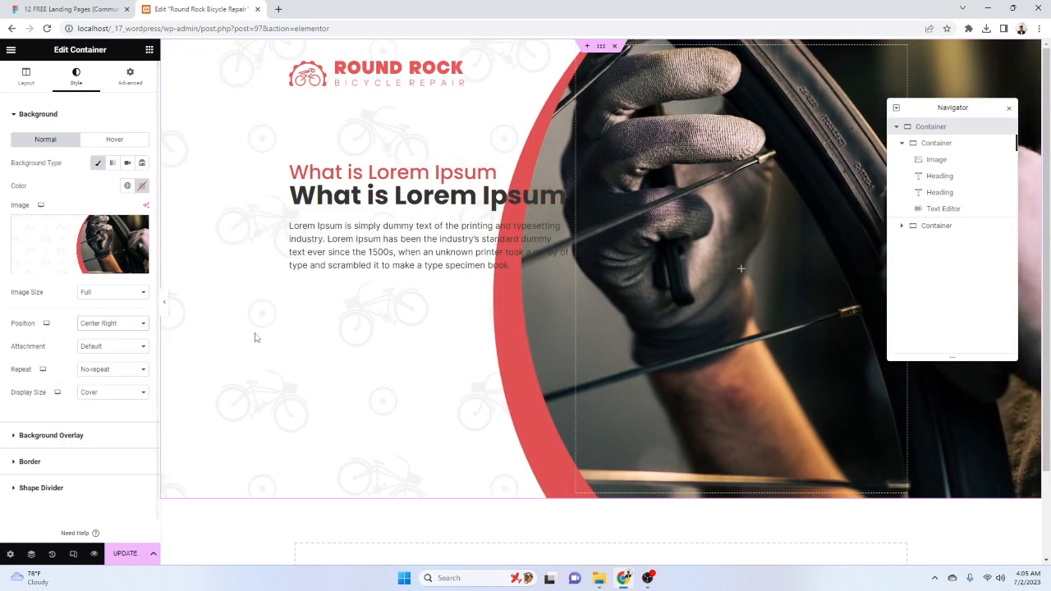
pyautogui.click(115, 324)
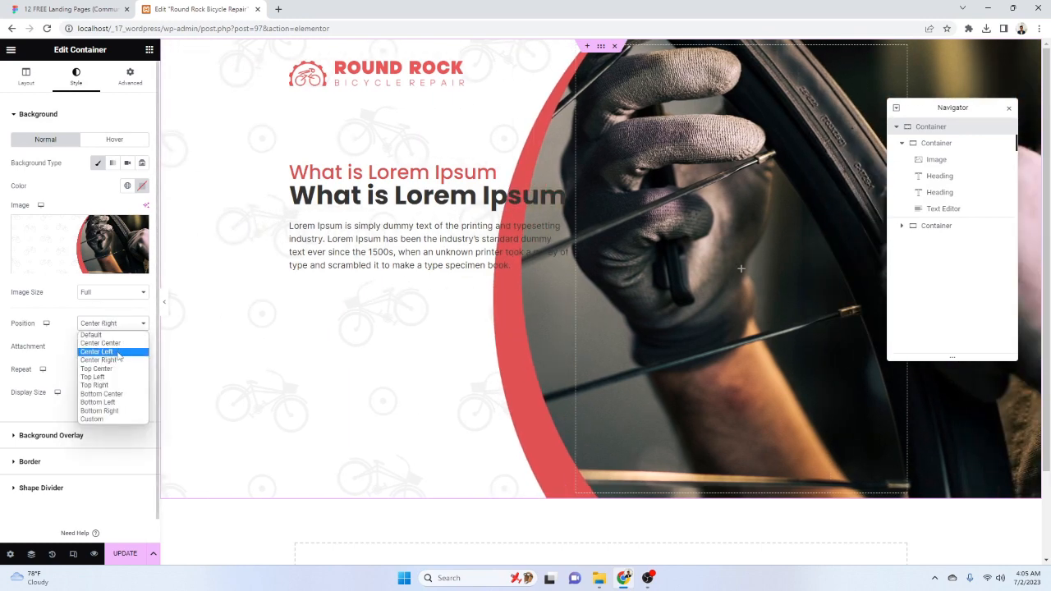
pyautogui.click(119, 354)
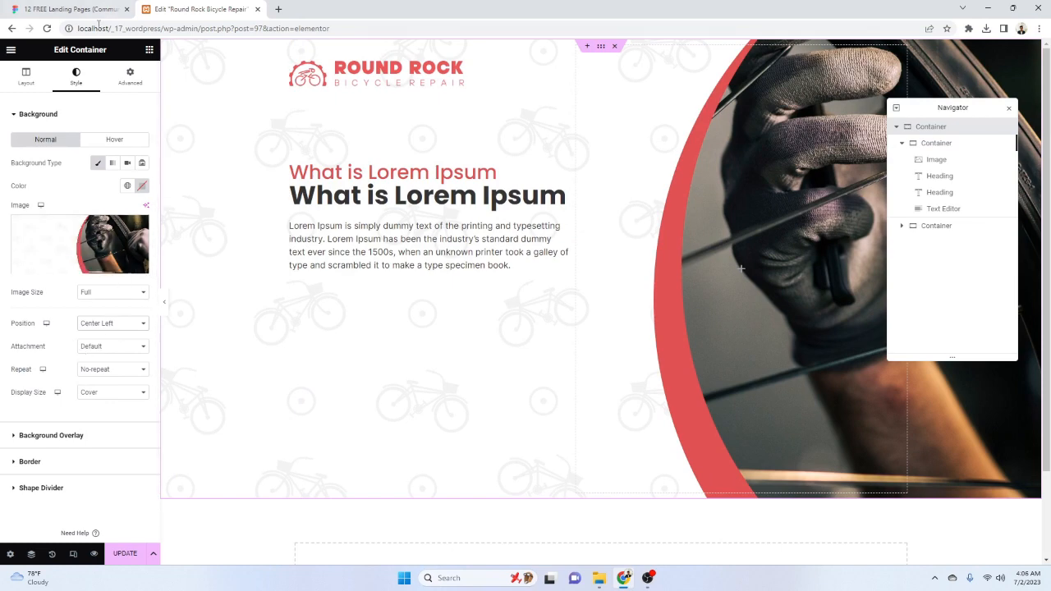
# Check the hero button in Figma, add a Button widget below the paragraph in Elementor, and set its text to "Help Me"
pyautogui.click(61, 9)
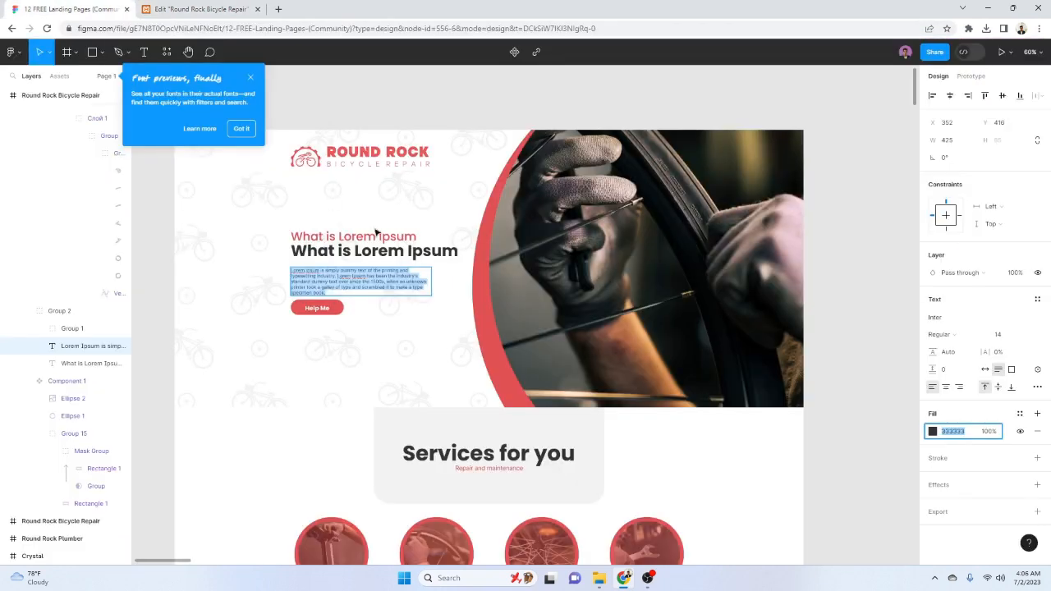
pyautogui.click(313, 308)
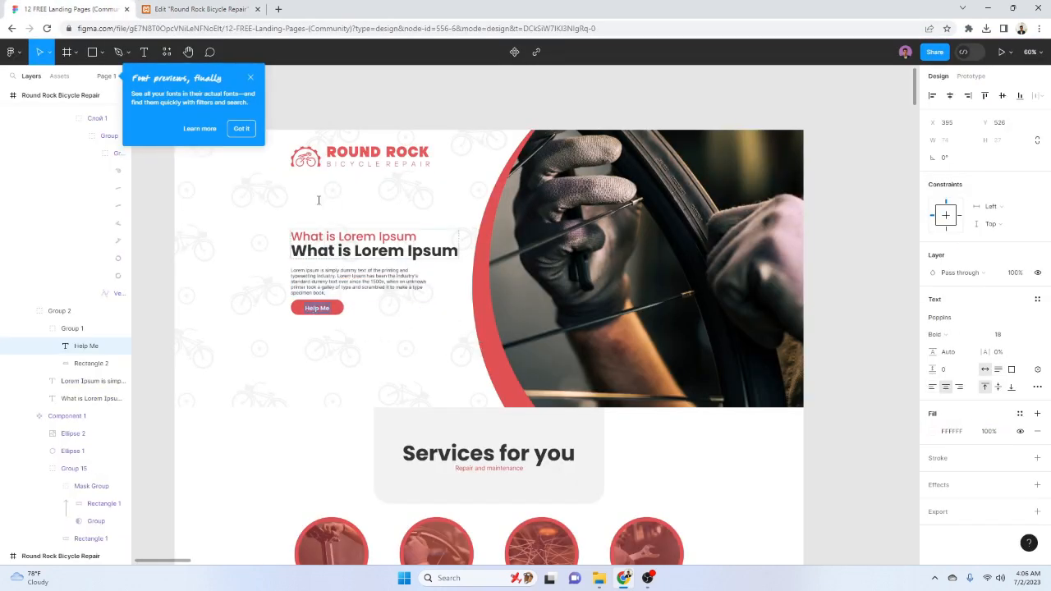
pyautogui.click(197, 9)
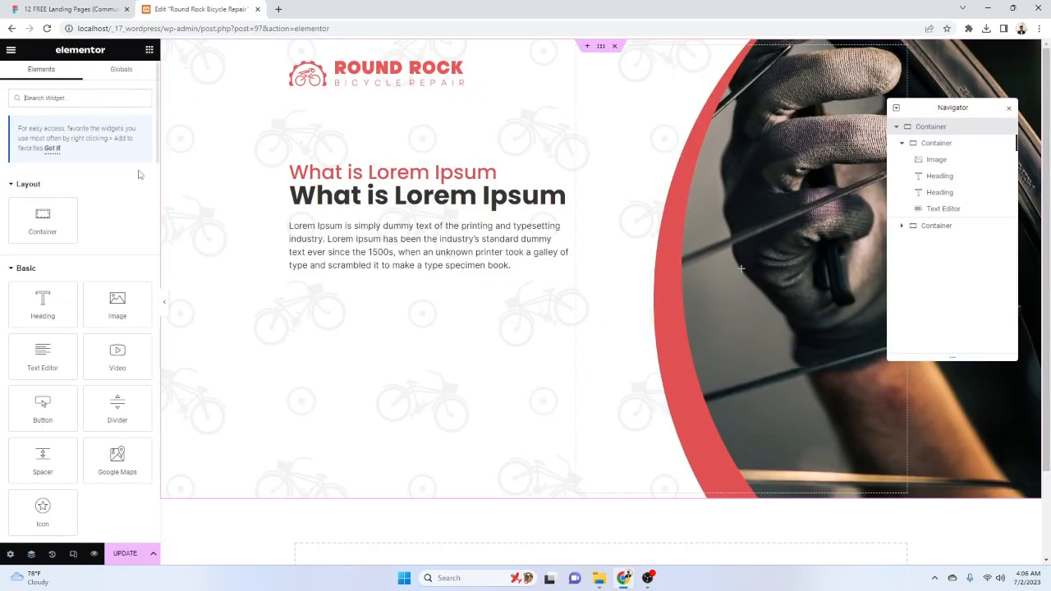
pyautogui.moveTo(38, 425); pyautogui.dragTo(405, 277)
pyautogui.click(70, 9)
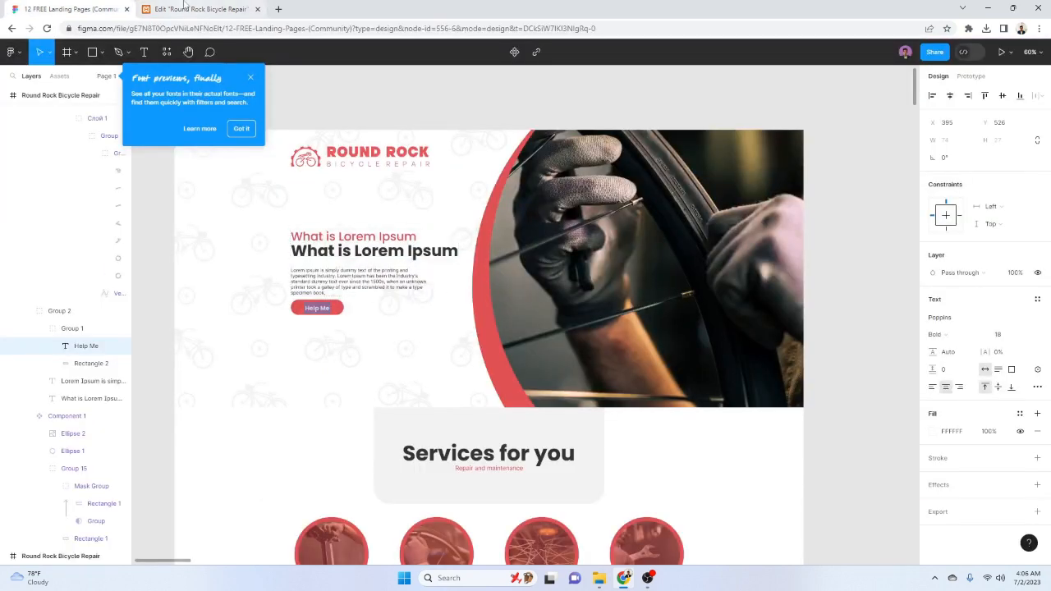
pyautogui.click(185, 6)
pyautogui.click(111, 163)
pyautogui.hotkey('ctrl', 'a')
pyautogui.write('Help Me')
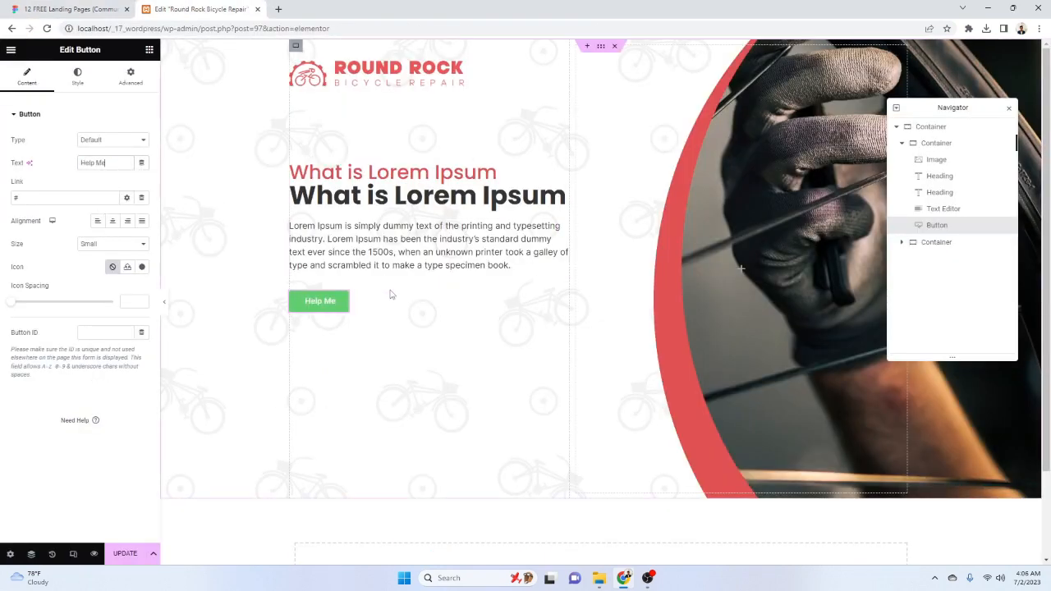
# Apply the Figma button colours to the Elementor button: text colour #FFFFFF and background colour #E15252
pyautogui.click(78, 78)
pyautogui.click(43, 9)
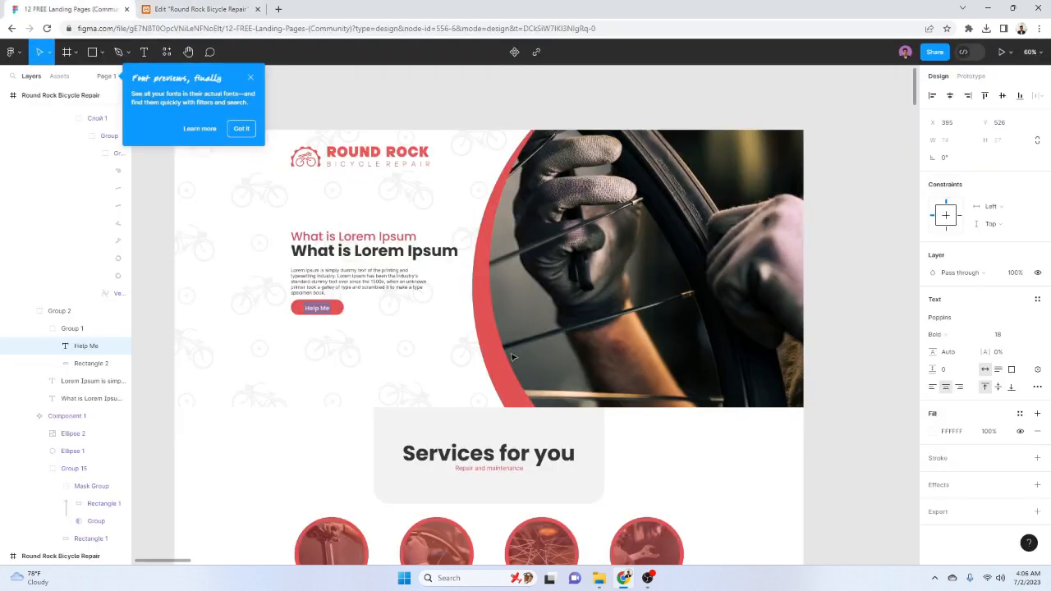
pyautogui.click(953, 432)
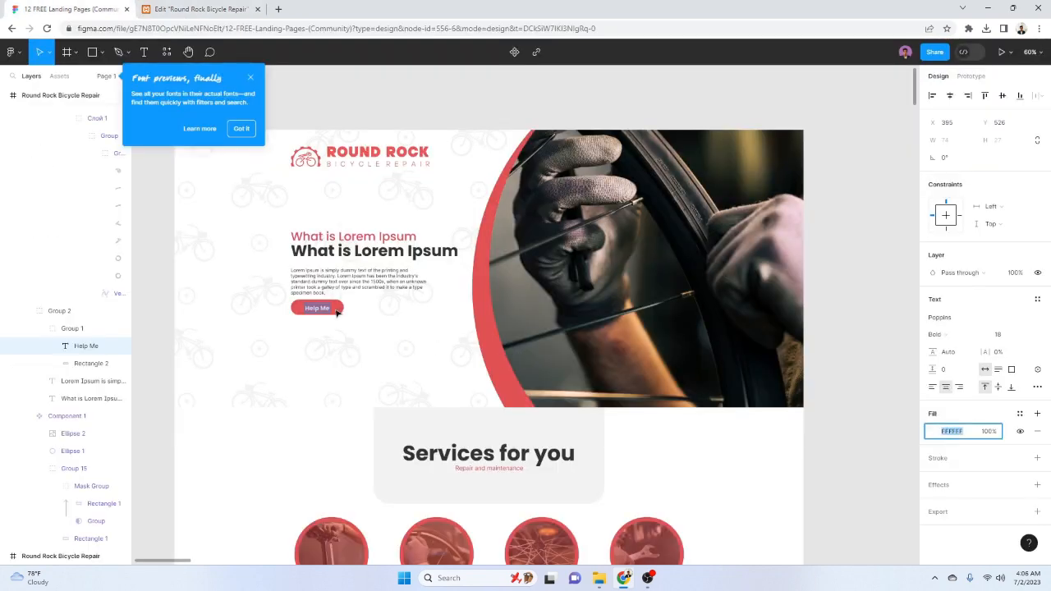
pyautogui.click(336, 313)
pyautogui.click(958, 322)
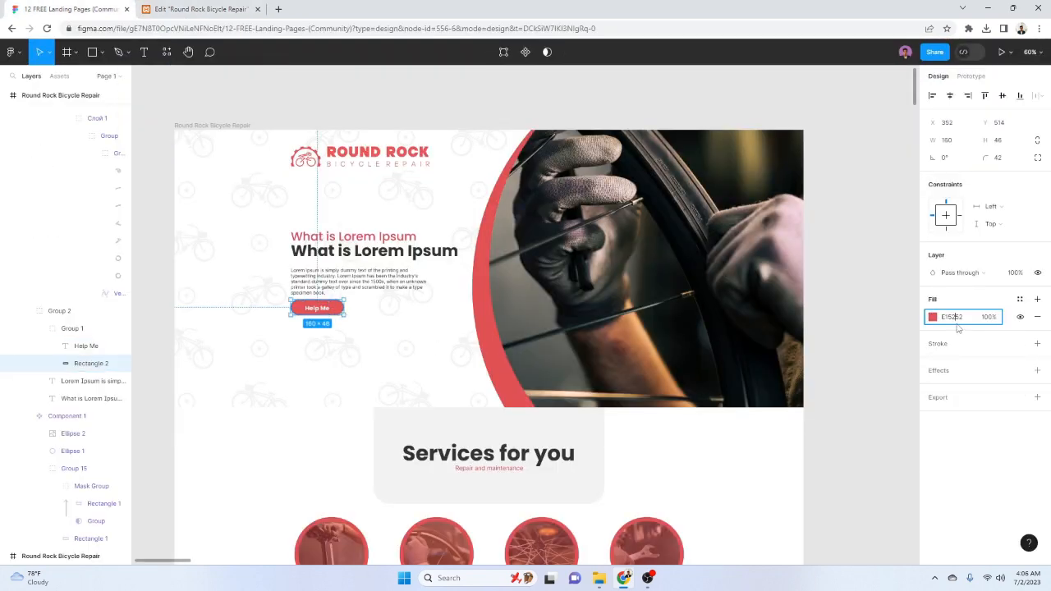
pyautogui.click(198, 9)
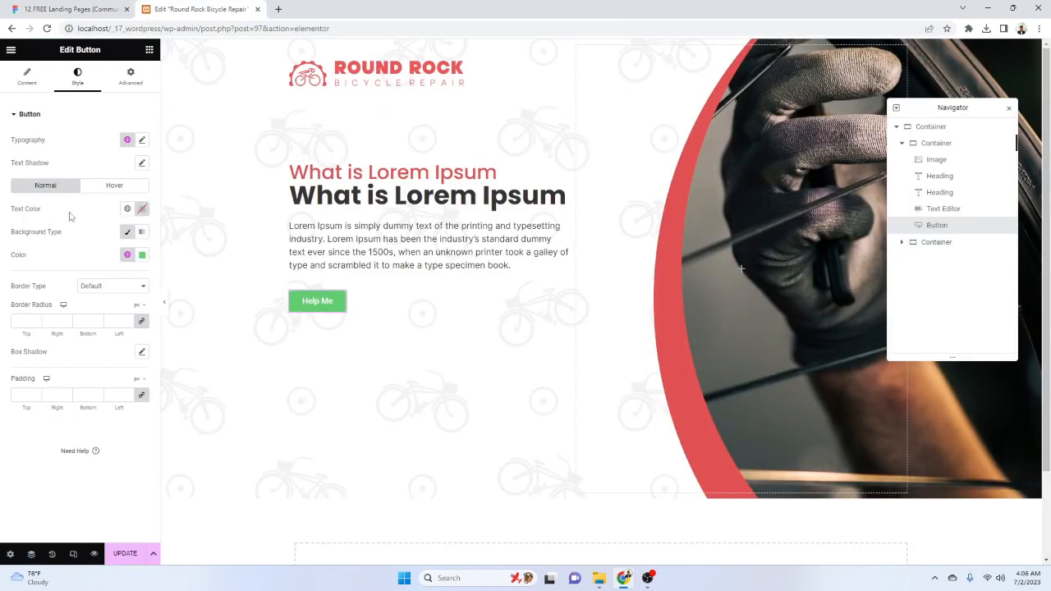
pyautogui.click(141, 215)
pyautogui.moveTo(120, 282); pyautogui.dragTo(66, 249)
pyautogui.click(51, 245)
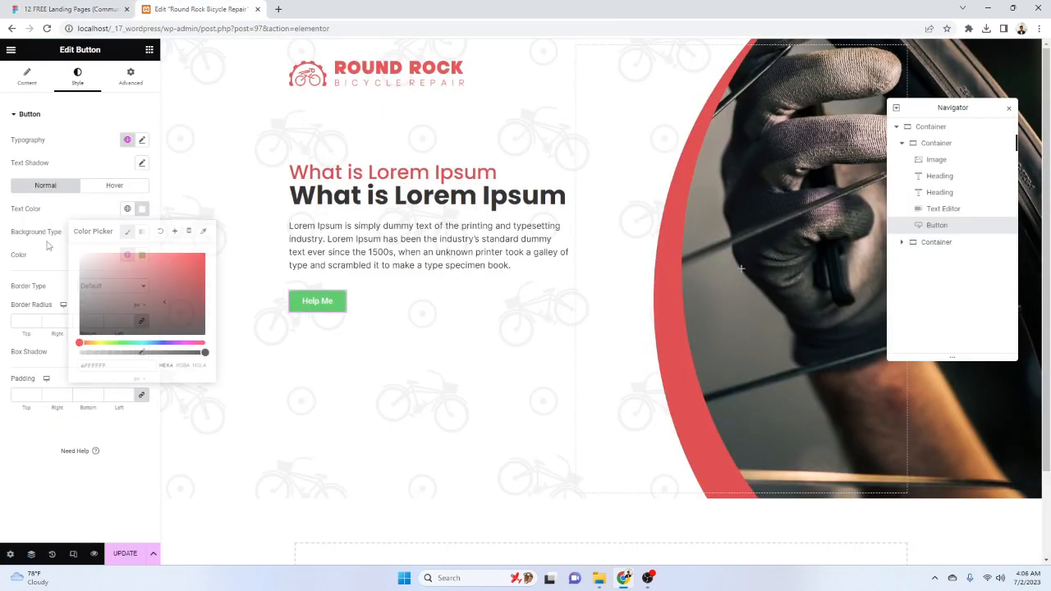
pyautogui.click(142, 254)
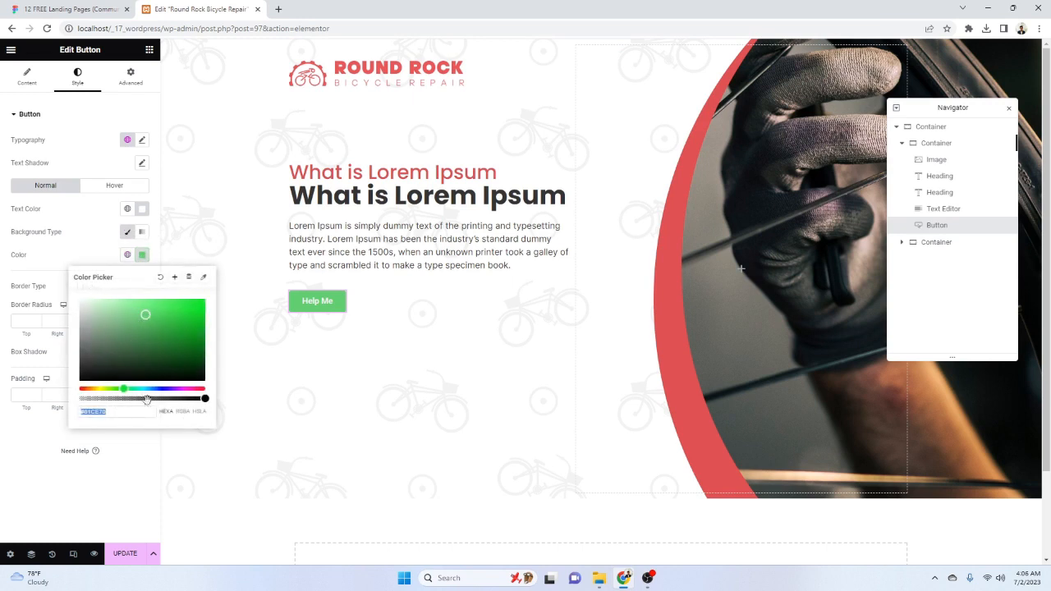
pyautogui.write('#E15252')
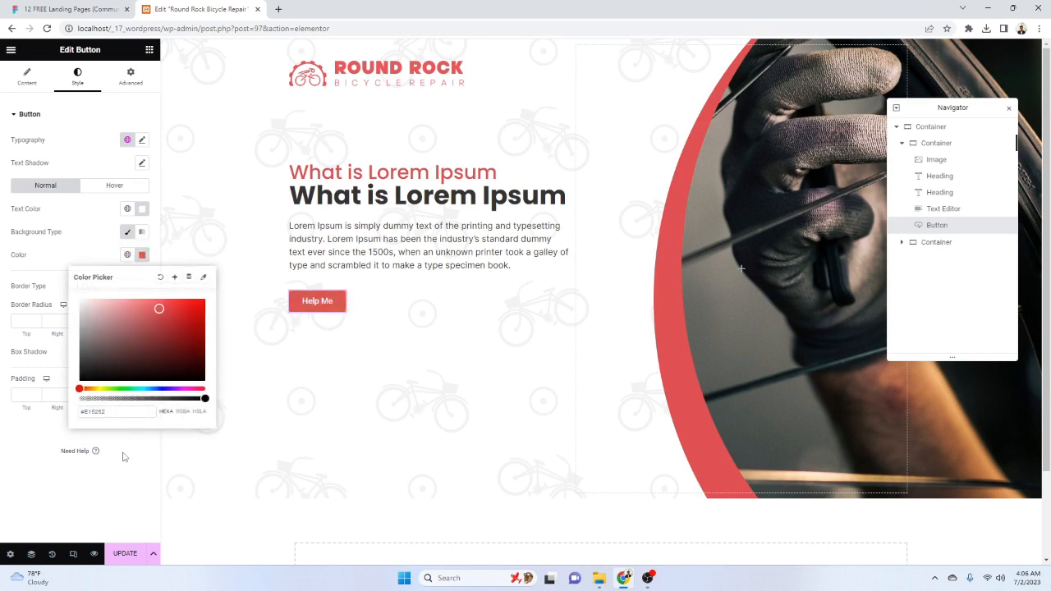
# Set the button's border radius to 20 px and its unlinked padding to 15 px top and bottom, 30 px right and left
pyautogui.click(39, 304)
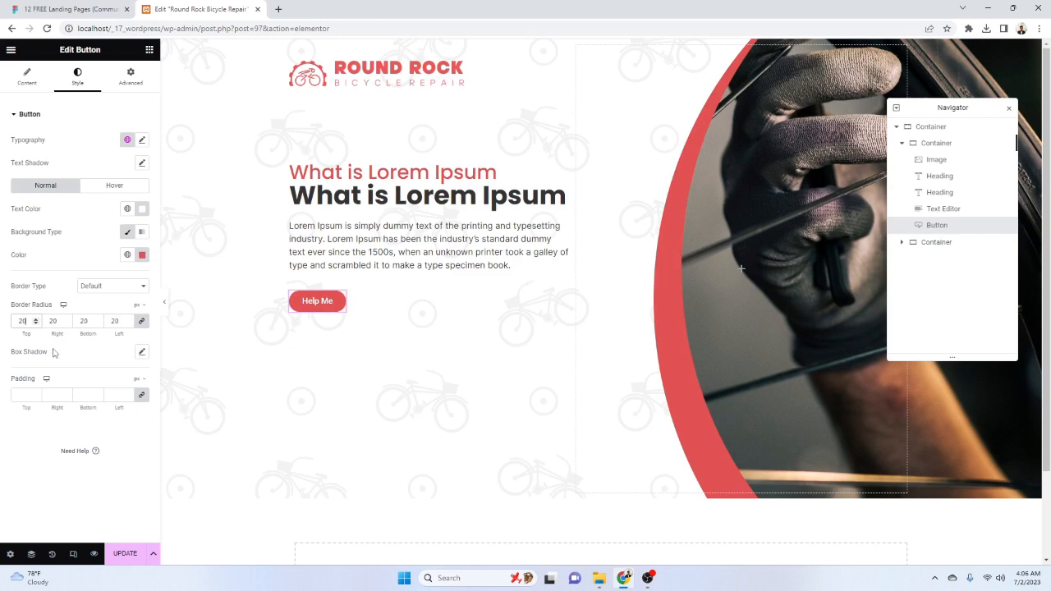
pyautogui.click(22, 7)
pyautogui.click(141, 395)
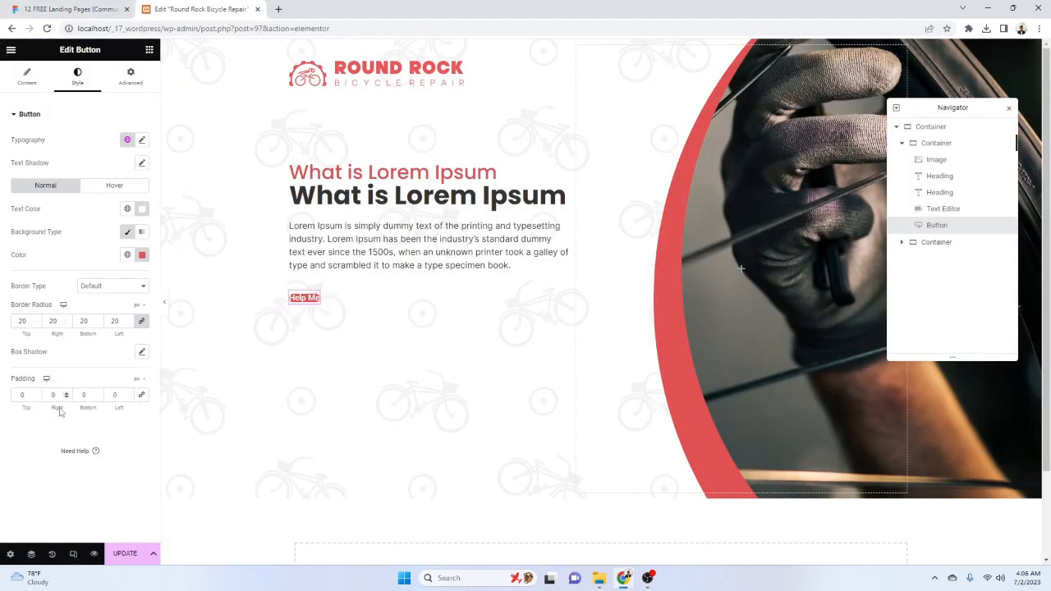
pyautogui.doubleClick(18, 399)
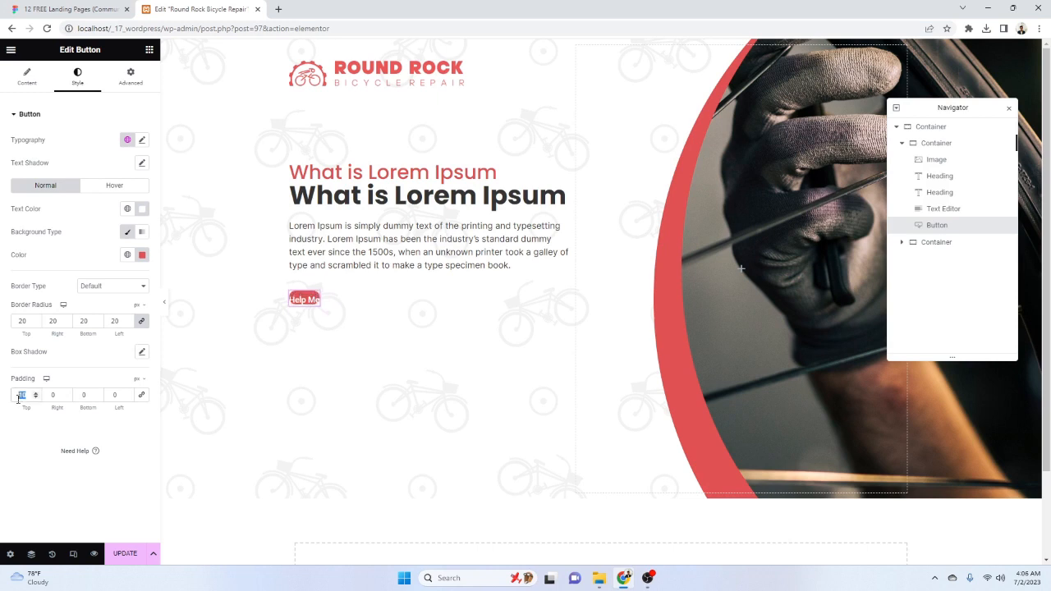
pyautogui.write('15')
pyautogui.doubleClick(19, 399)
pyautogui.press('Tab')
pyautogui.press('Tab')
pyautogui.write('15')
pyautogui.hotkey('shift', 'Tab')
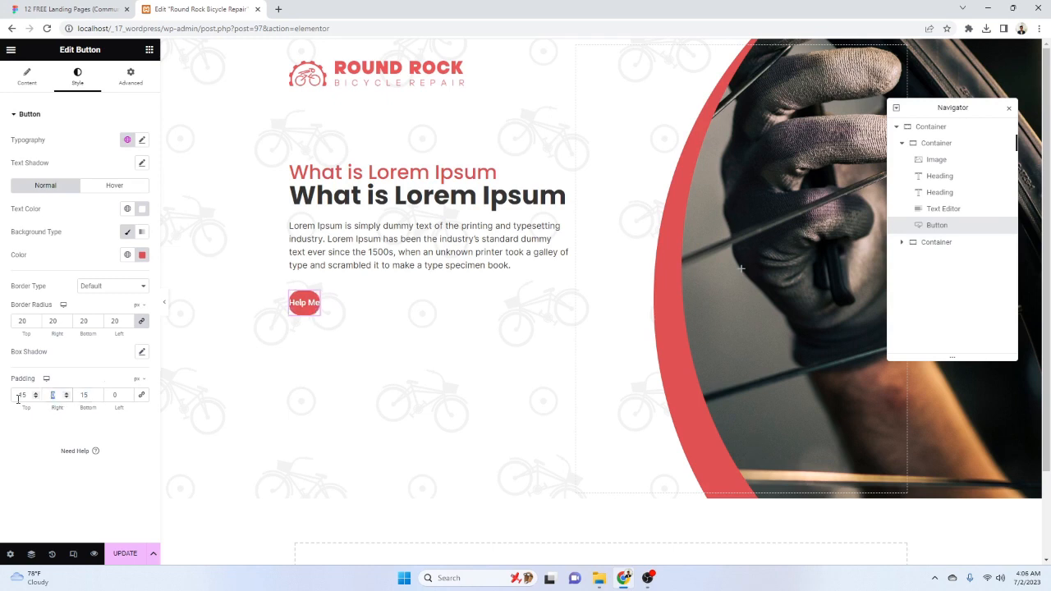
pyautogui.write('30')
pyautogui.press('Tab')
pyautogui.press('Tab')
pyautogui.write('30')
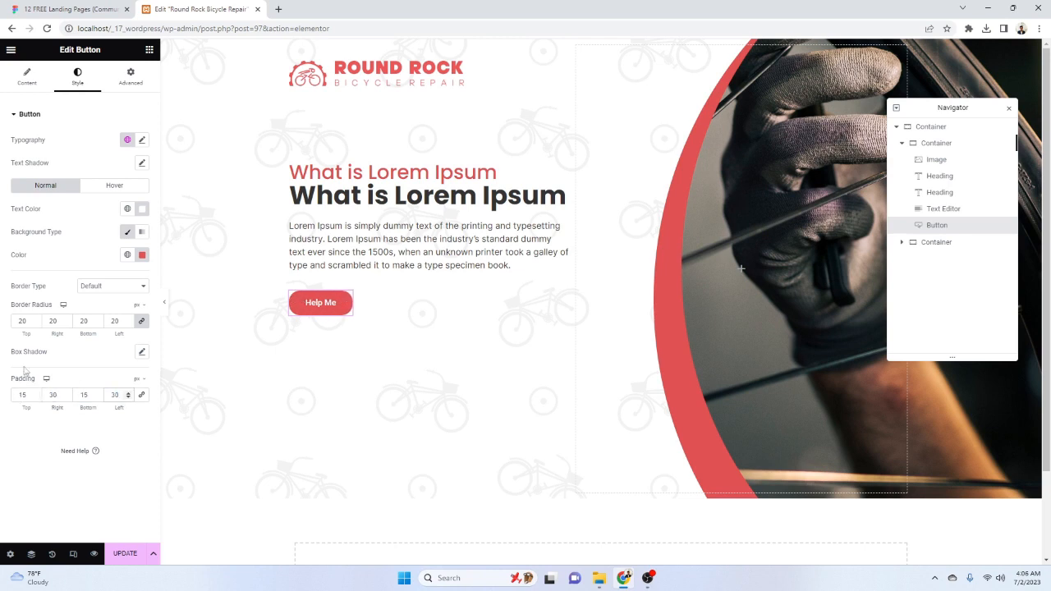
# Set the button's border radius to 30 px on all corners and update the page
pyautogui.write('30')
pyautogui.click(114, 555)
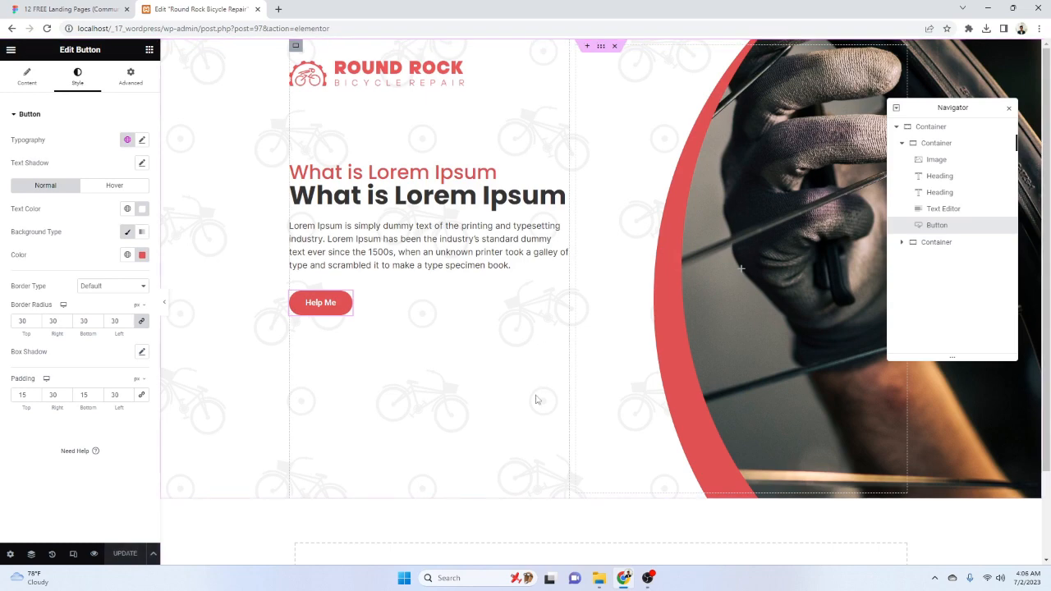
# Compare the Elementor hero section, with the editing panel collapsed, against the Figma design
pyautogui.click(72, 10)
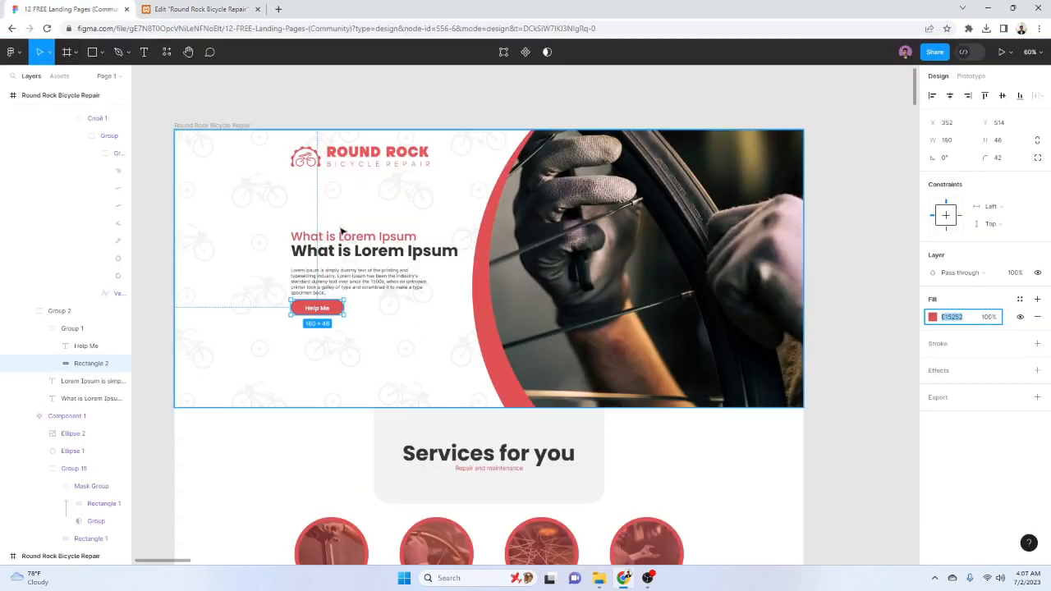
pyautogui.click(197, 9)
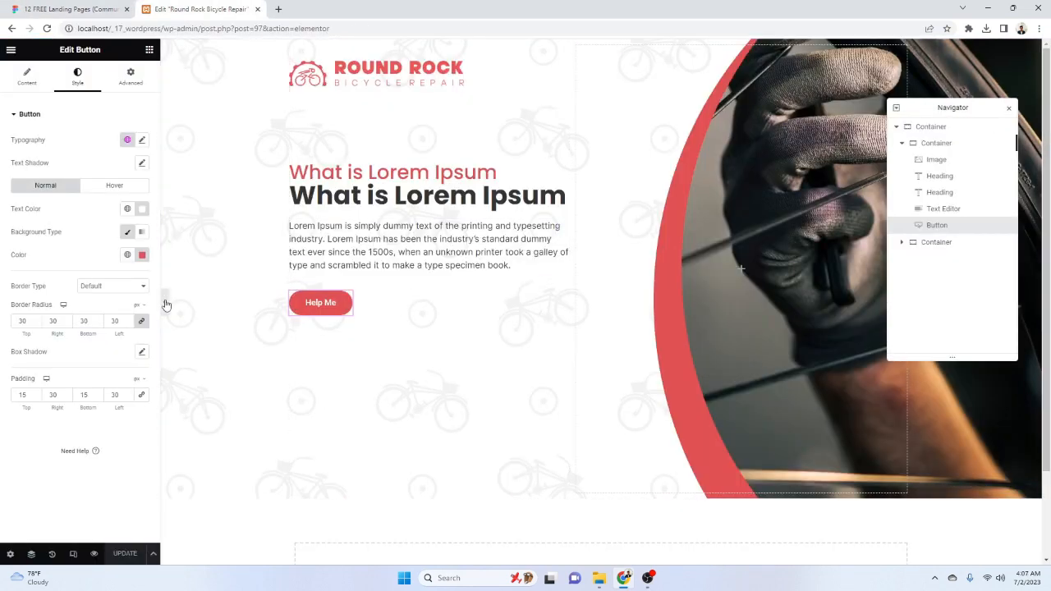
pyautogui.click(166, 305)
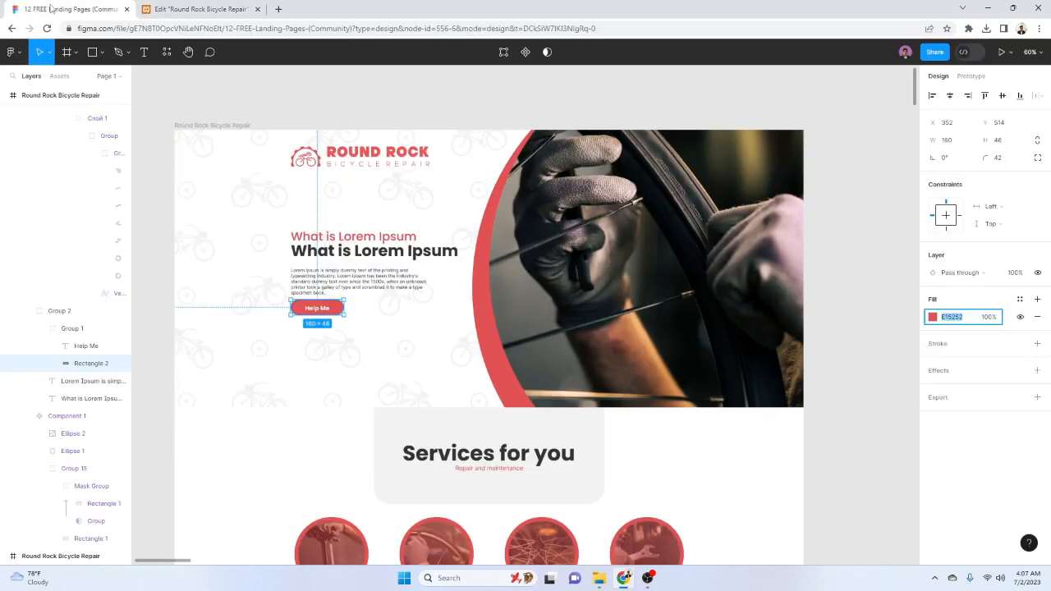
pyautogui.click(70, 9)
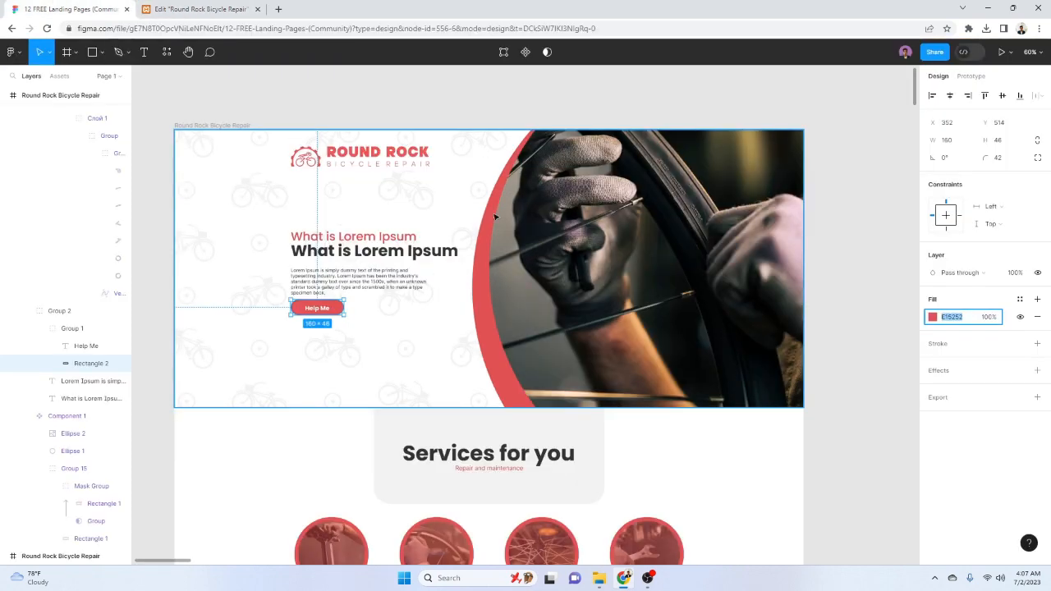
# Link the logo image to the Round Rock Bicycle Repair page as a custom URL, then update and preview the page
pyautogui.click(197, 9)
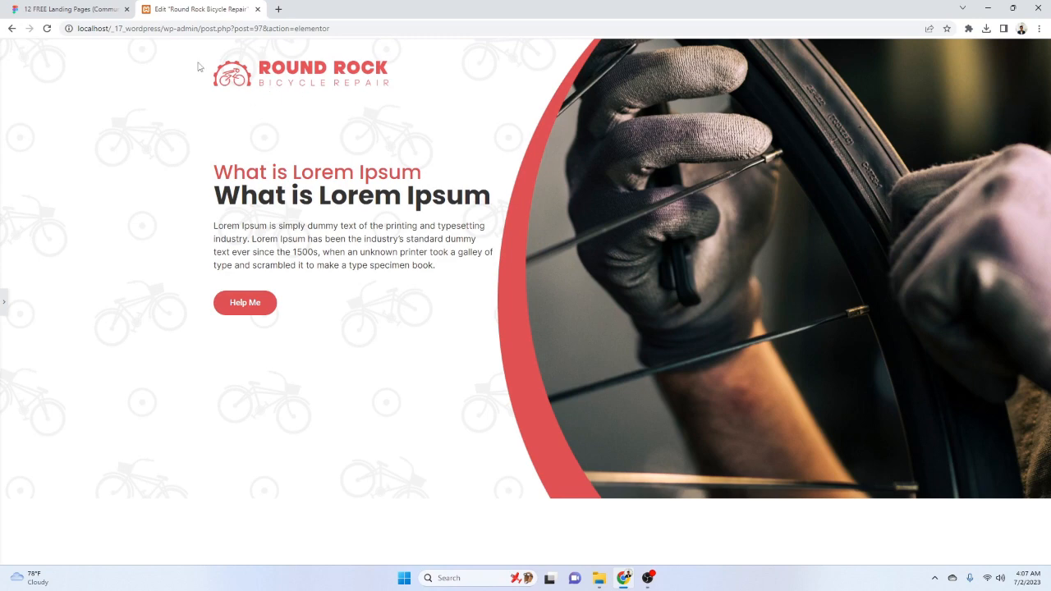
pyautogui.click(5, 304)
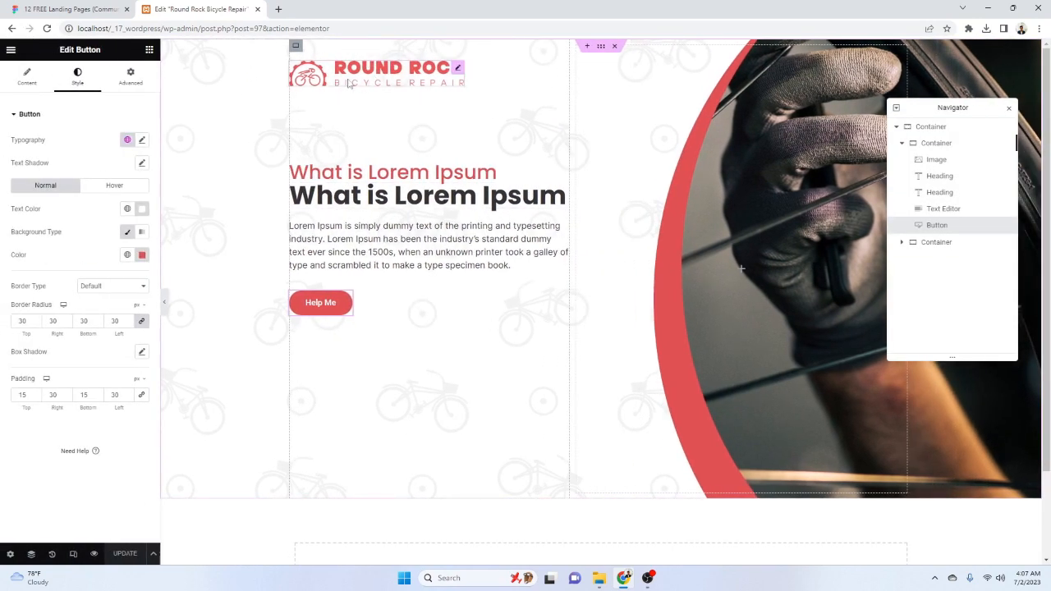
pyautogui.click(368, 80)
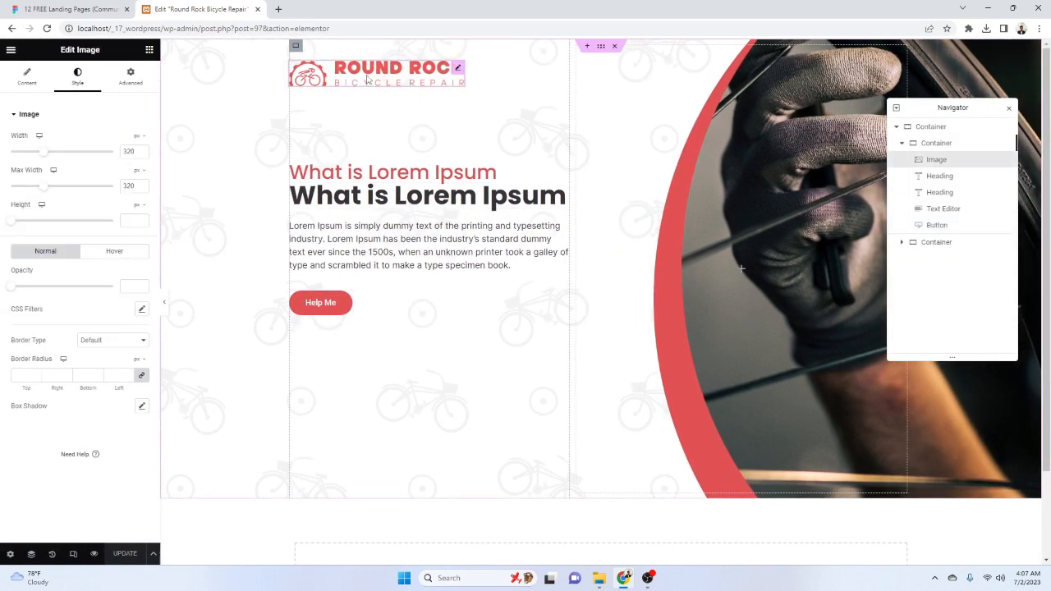
pyautogui.click(26, 75)
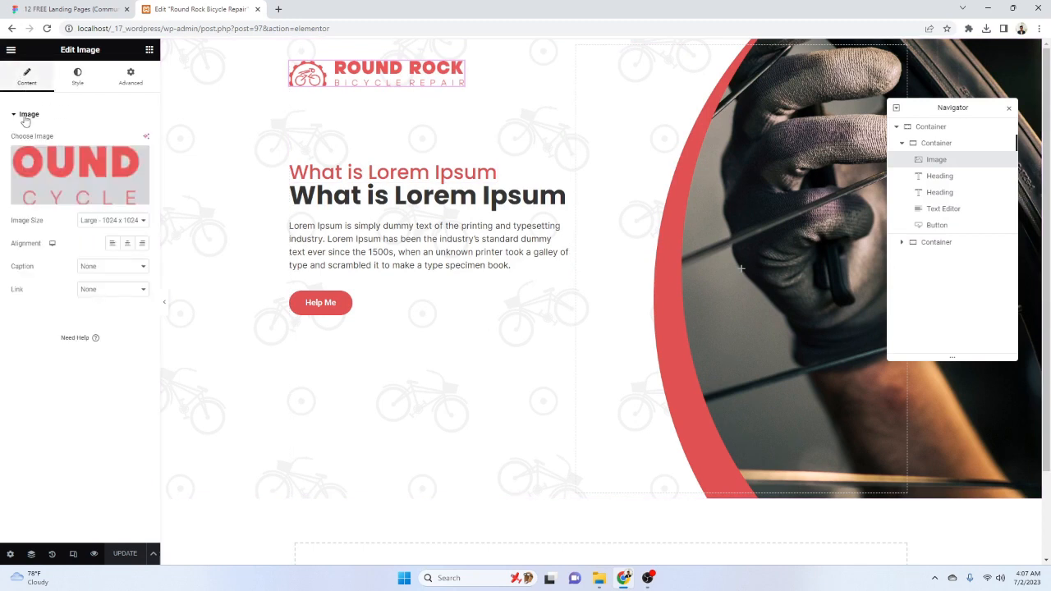
pyautogui.click(112, 289)
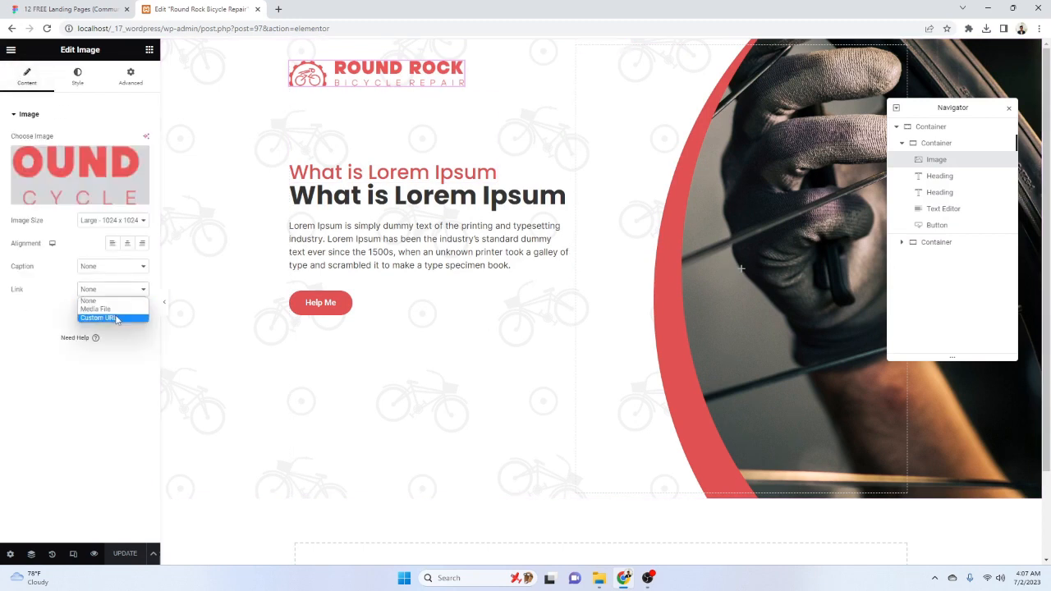
pyautogui.click(105, 317)
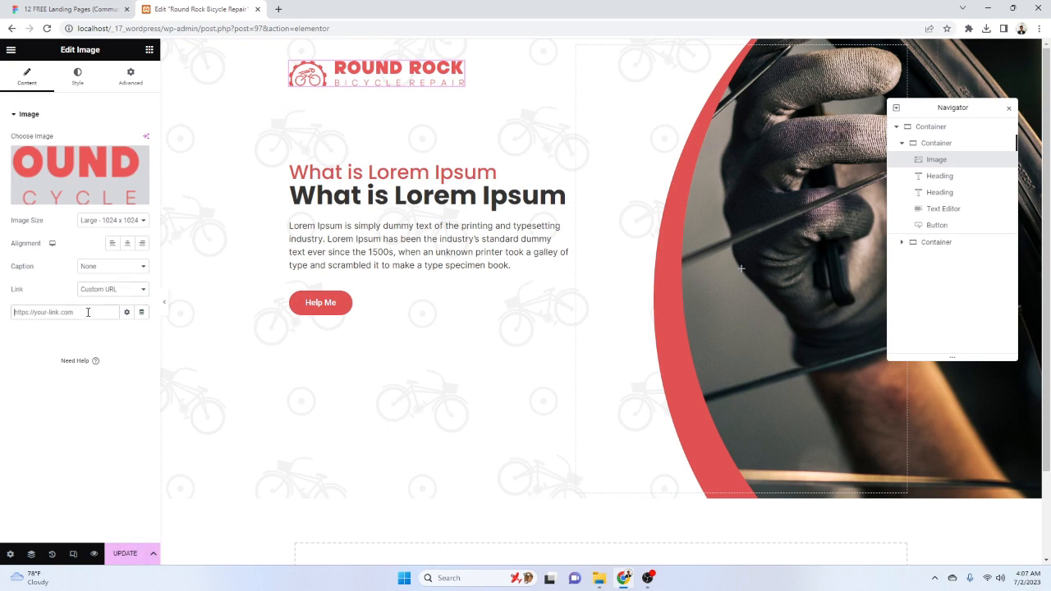
pyautogui.click(88, 312)
pyautogui.write('round')
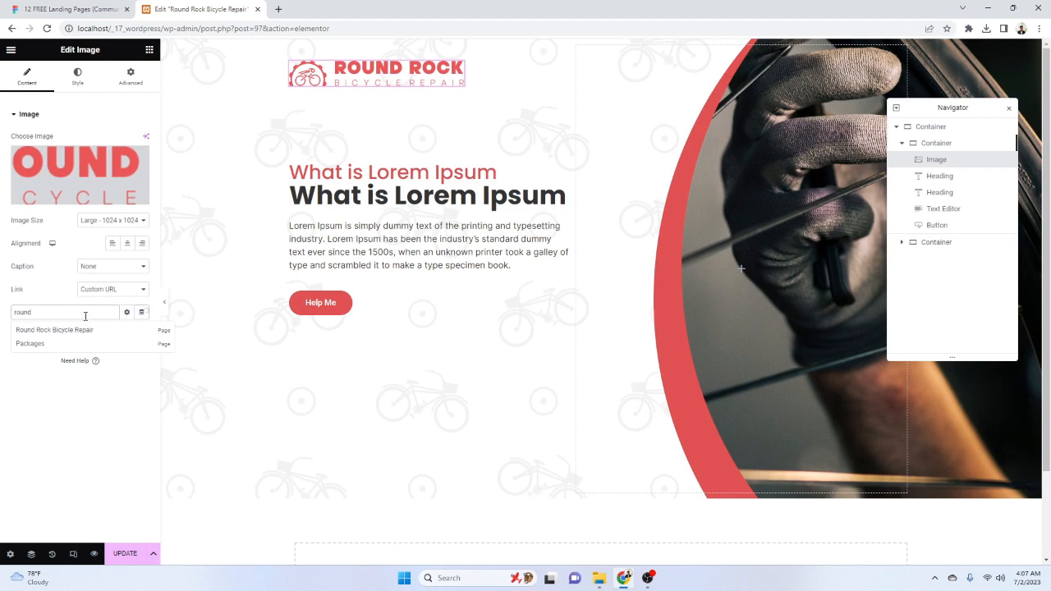
pyautogui.click(55, 331)
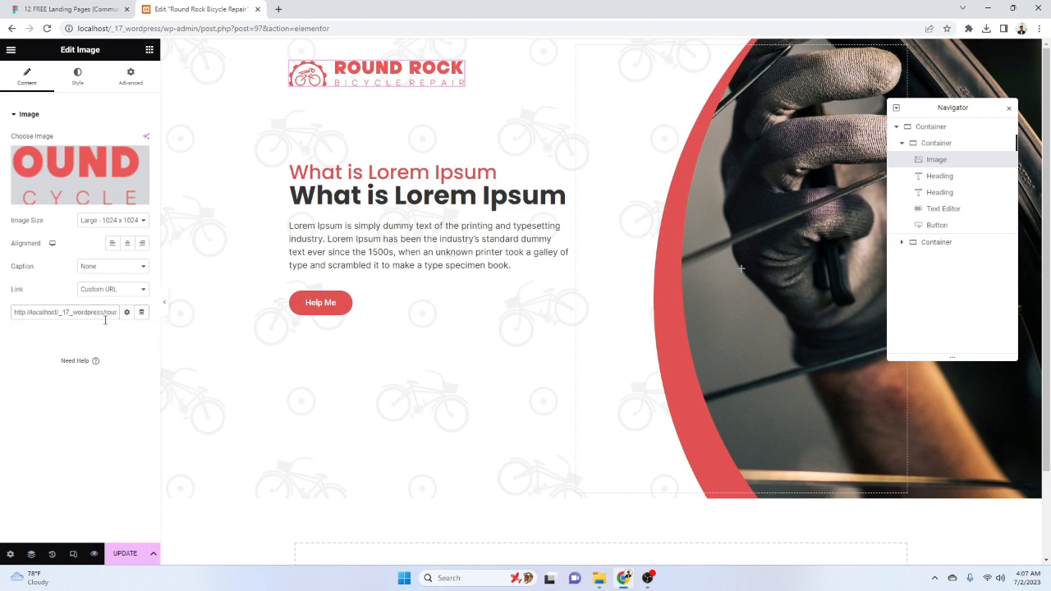
pyautogui.click(124, 555)
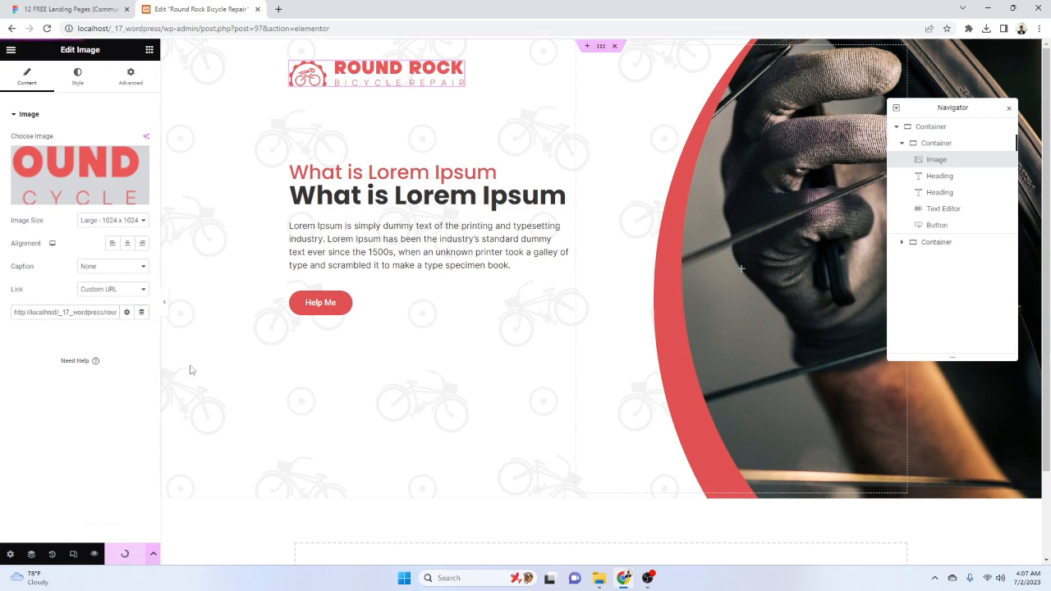
pyautogui.click(94, 556)
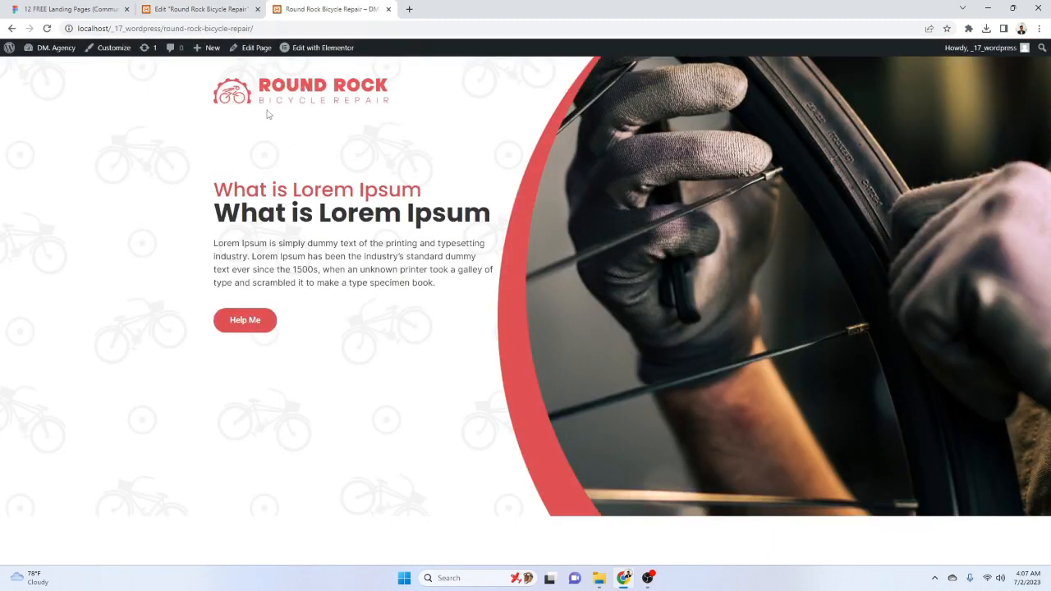
pyautogui.click(388, 9)
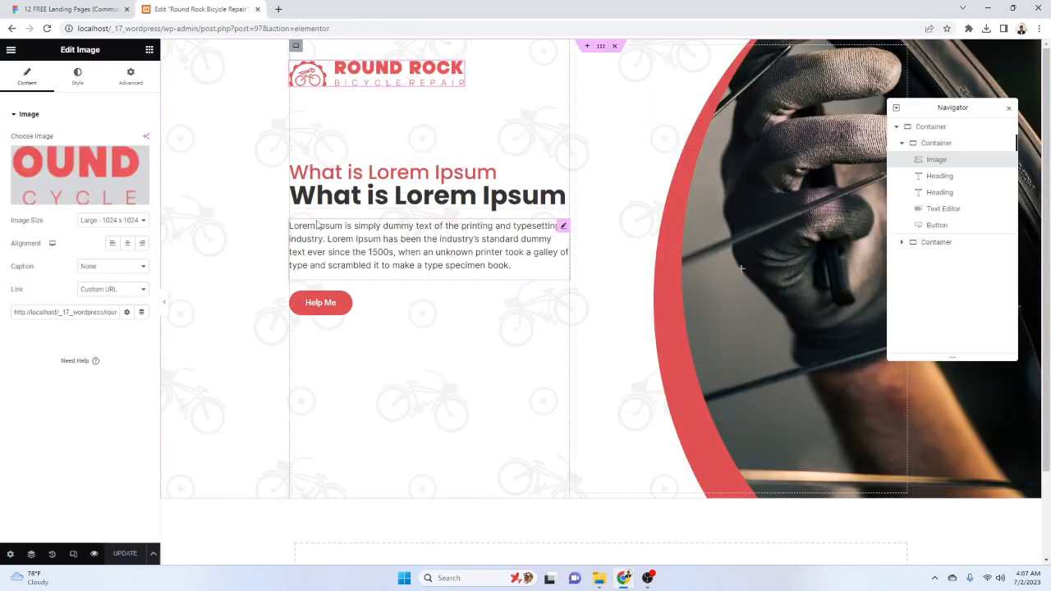
# Following the Figma spacing, unlink the hero paragraph's margins, set the bottom margin to -18 px and save the page
pyautogui.click(96, 8)
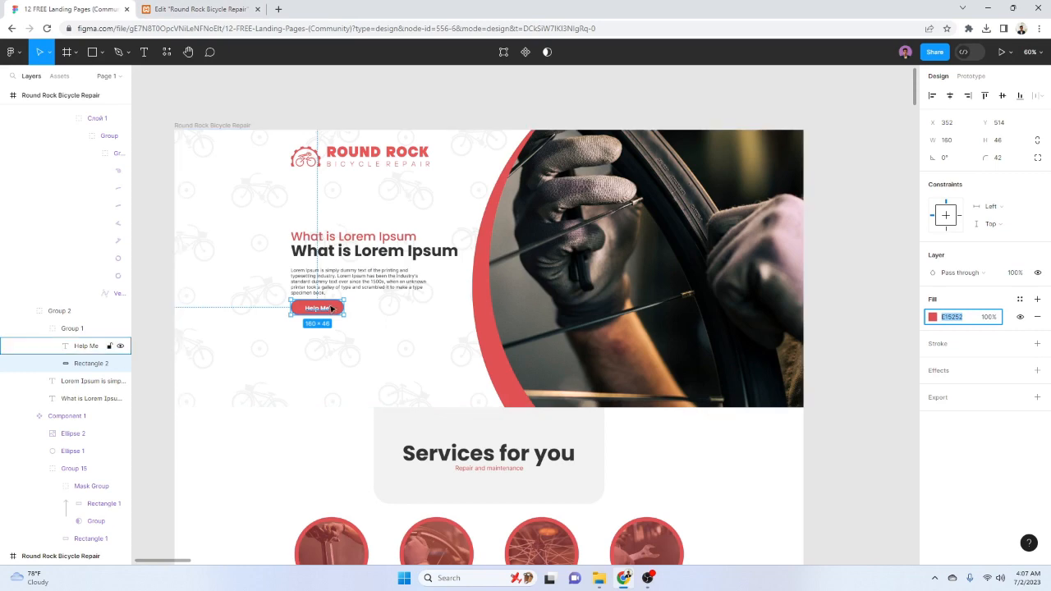
pyautogui.click(192, 9)
pyautogui.click(415, 264)
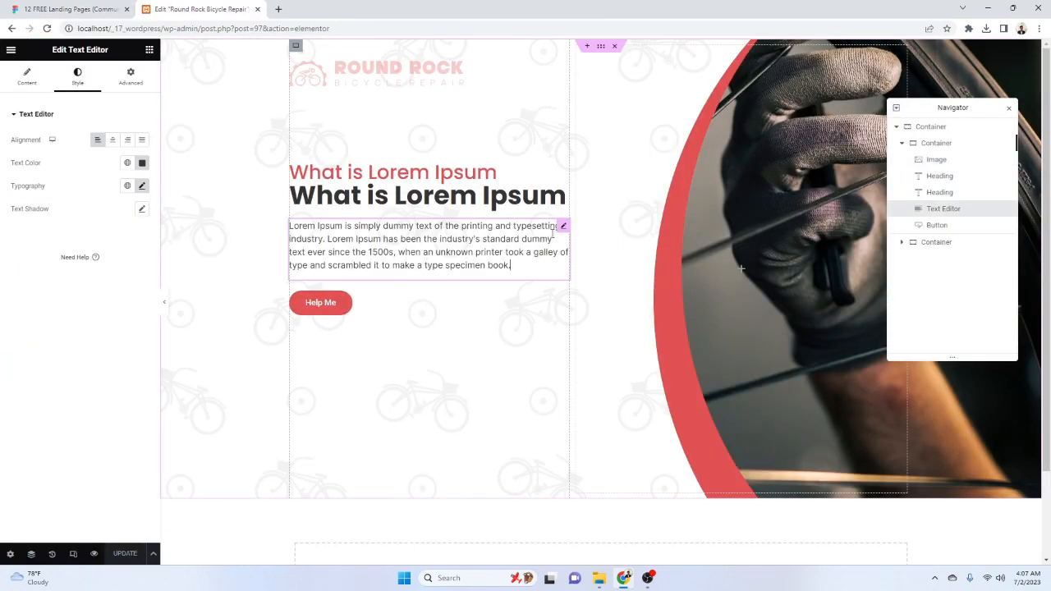
pyautogui.click(129, 75)
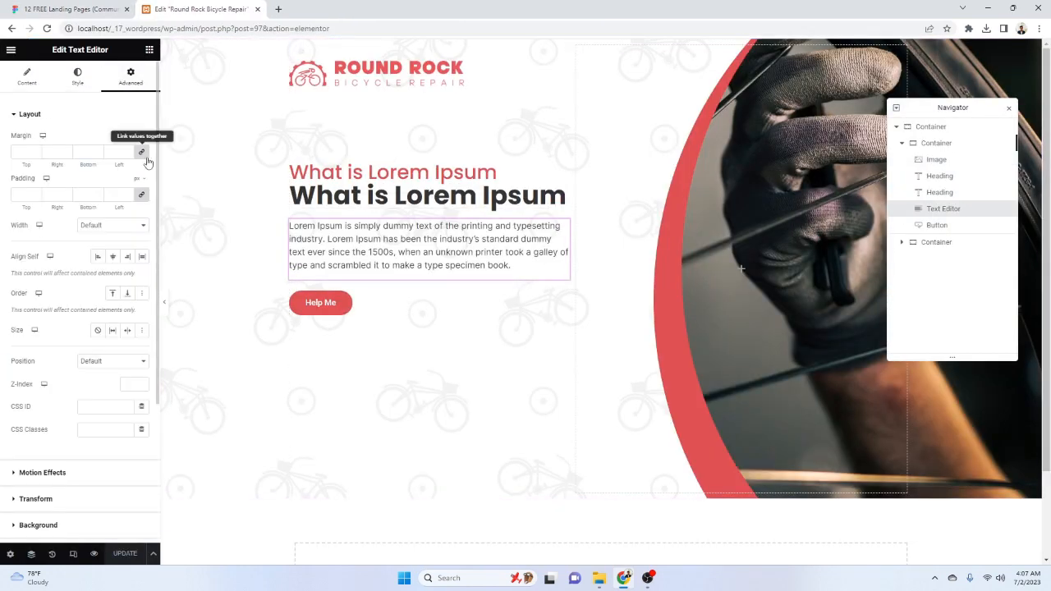
pyautogui.click(142, 152)
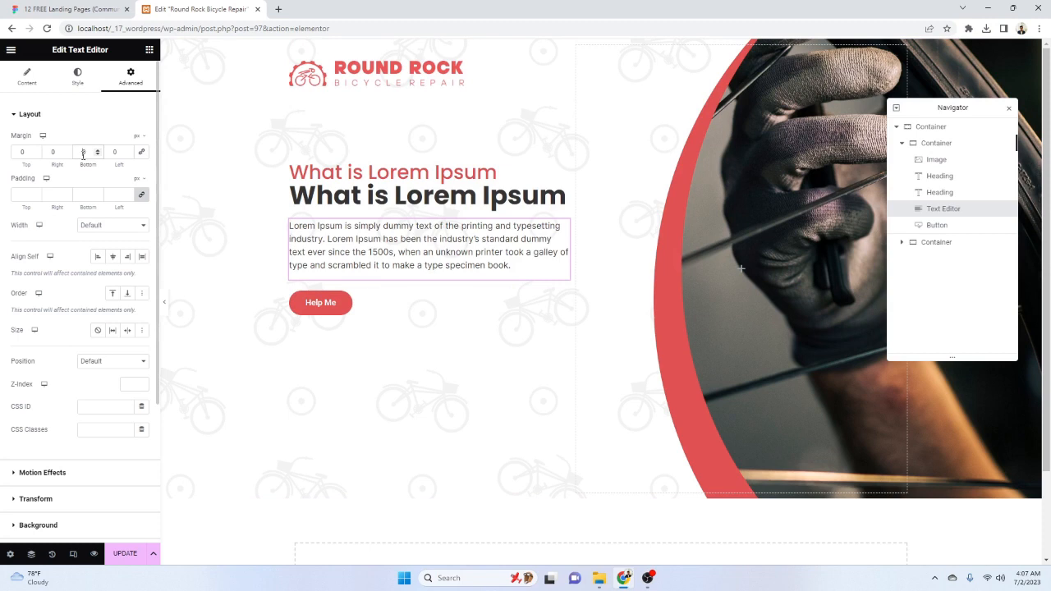
pyautogui.press('Down')
pyautogui.press('Down')
pyautogui.press('Down')
pyautogui.press('Down')
pyautogui.press('Down')
pyautogui.press('Down')
pyautogui.press('Down')
pyautogui.press('Down')
pyautogui.press('Down')
pyautogui.press('Down')
pyautogui.press('Down')
pyautogui.press('Down')
pyautogui.press('Down')
pyautogui.press('Down')
pyautogui.press('Down')
pyautogui.press('Down')
pyautogui.press('Down')
pyautogui.press('Down')
pyautogui.press('Down')
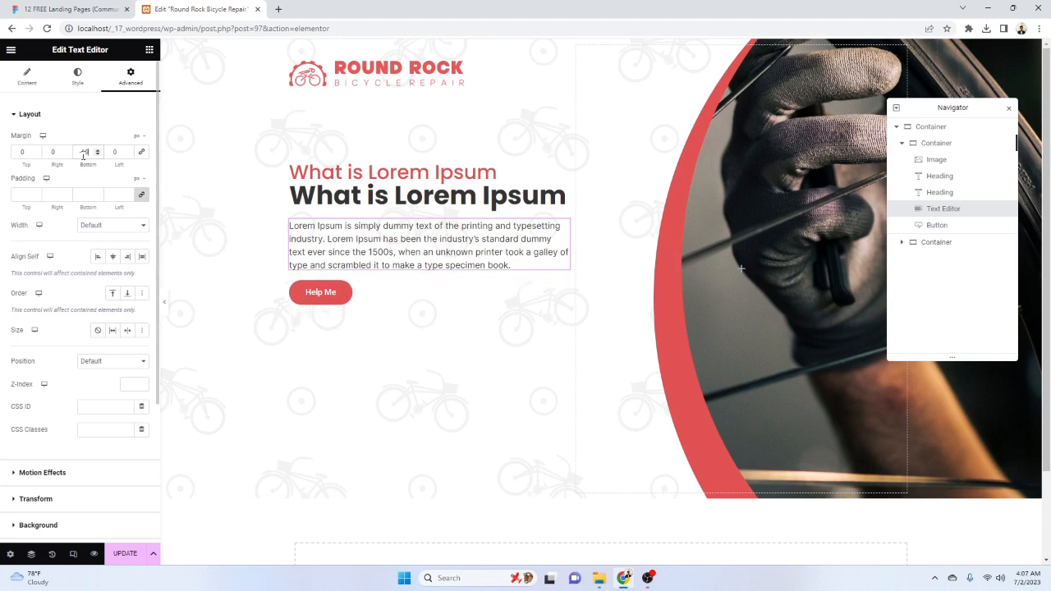
pyautogui.press('Up')
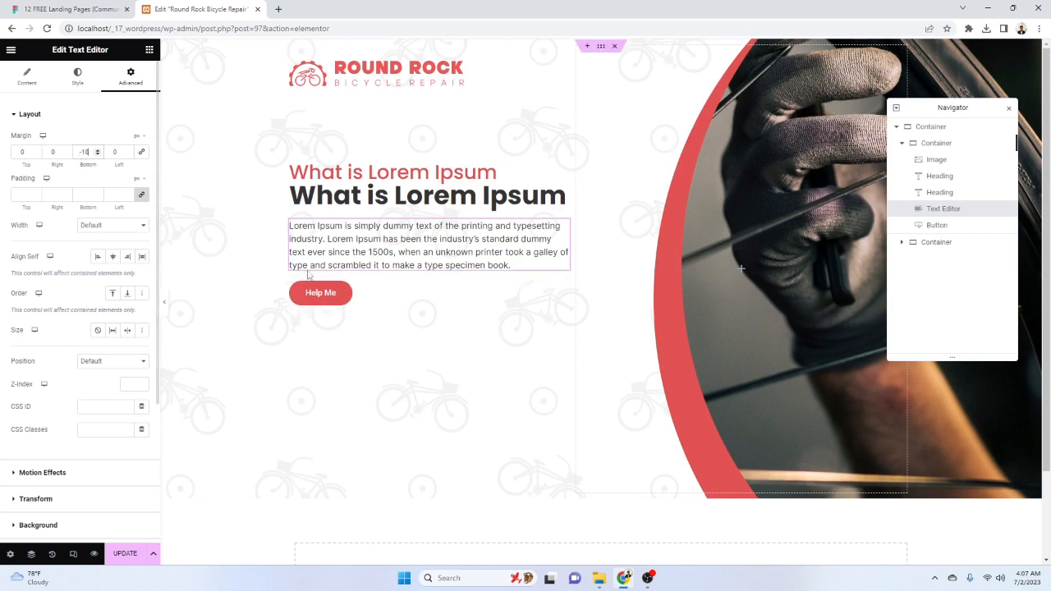
pyautogui.hotkey('ctrl', 's')
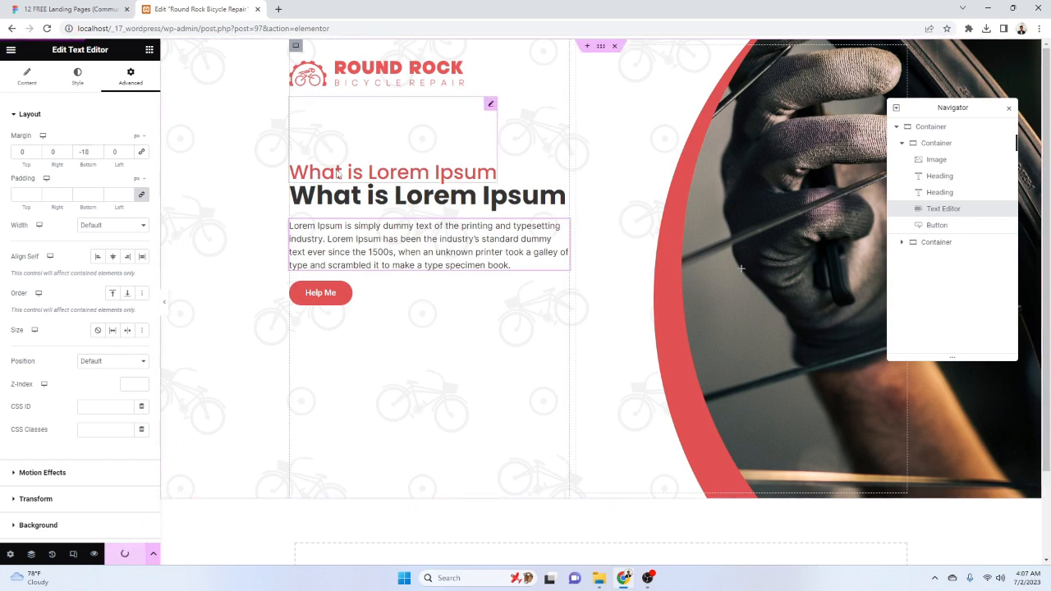
# Set the top padding of the red "What is Lorem Ipsum" heading to 140 px and update the page
pyautogui.click(490, 107)
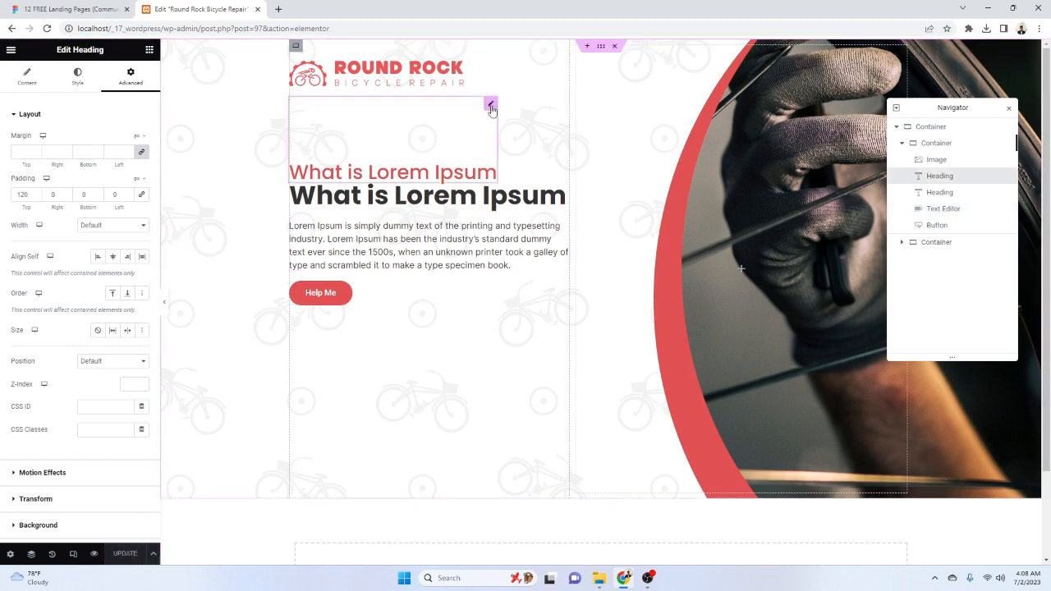
pyautogui.doubleClick(25, 195)
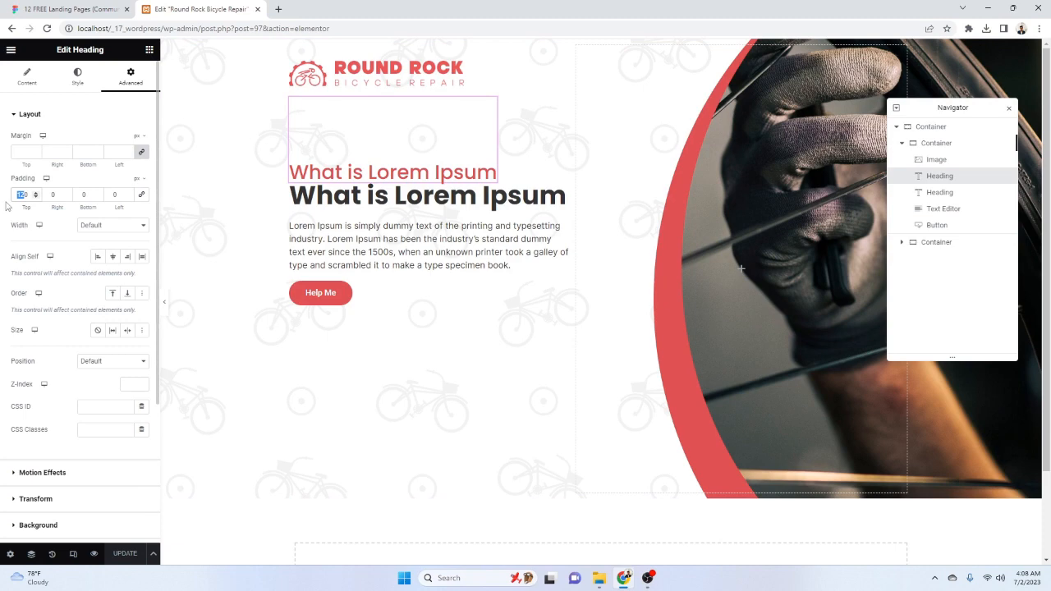
pyautogui.write('140')
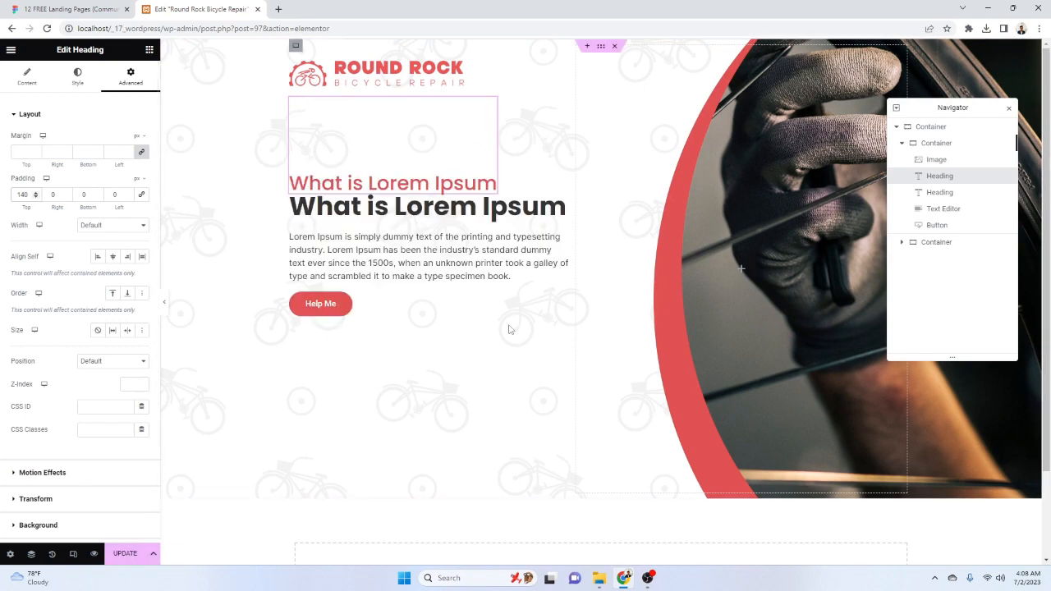
pyautogui.click(134, 555)
# Check the "Services for you" section in Figma and add a single-column container below the hero in Elementor
pyautogui.click(72, 7)
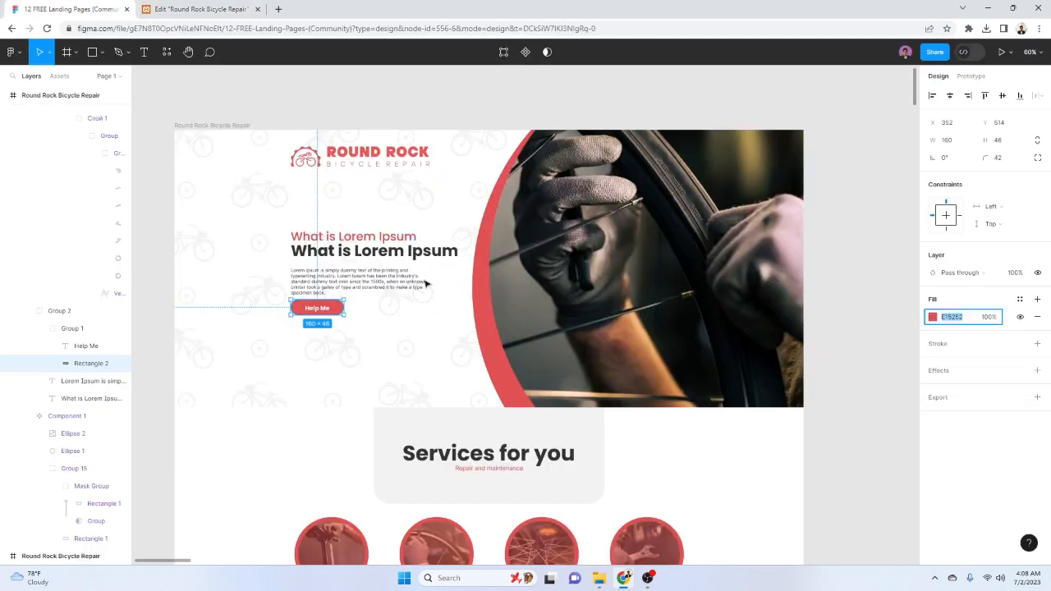
pyautogui.scroll(-5, 575, 328)
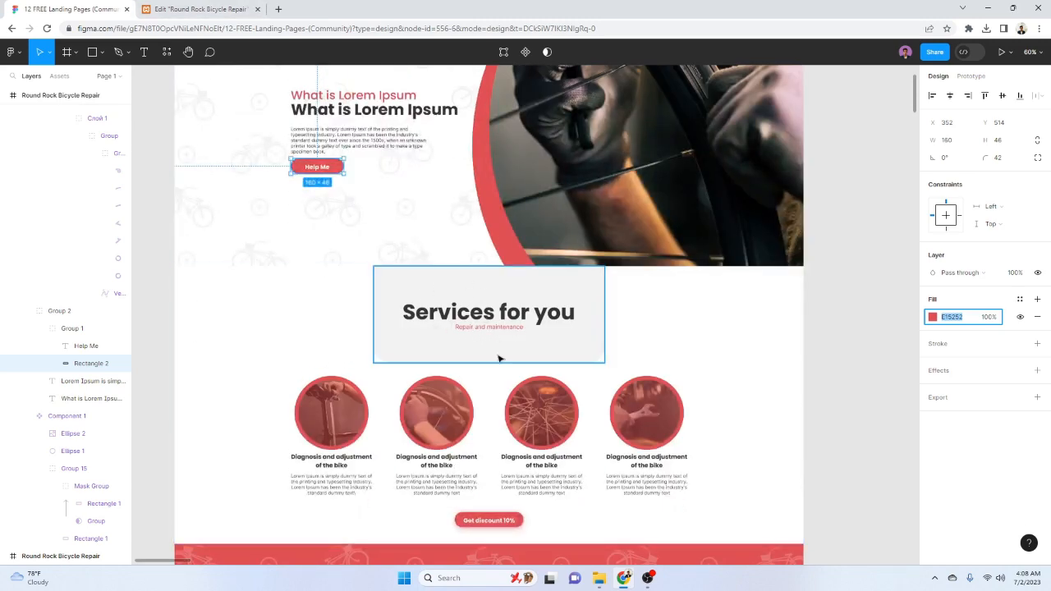
pyautogui.click(197, 9)
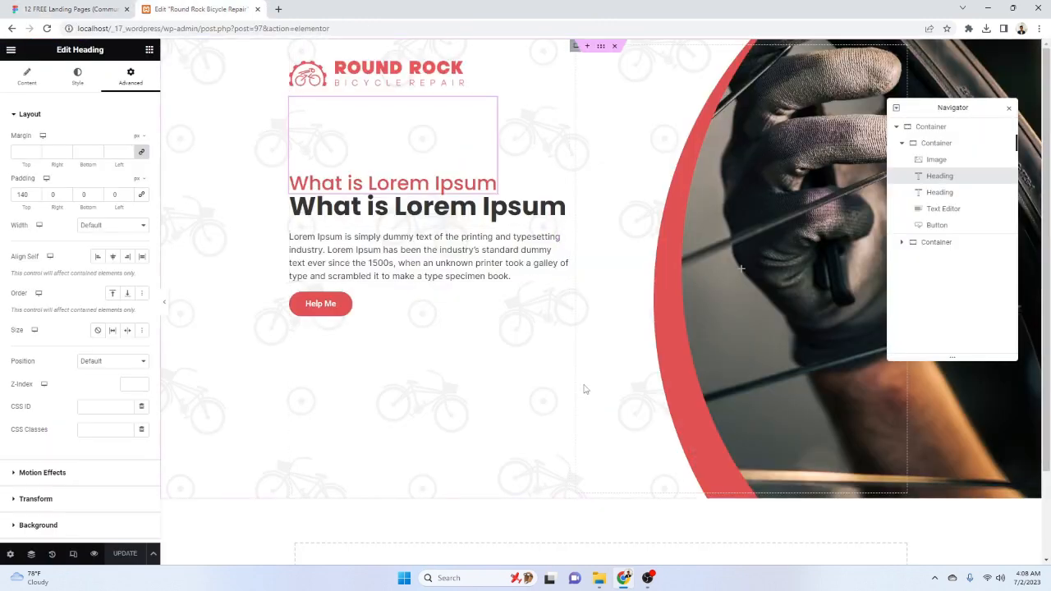
pyautogui.scroll(-1, 587, 459)
pyautogui.click(590, 474)
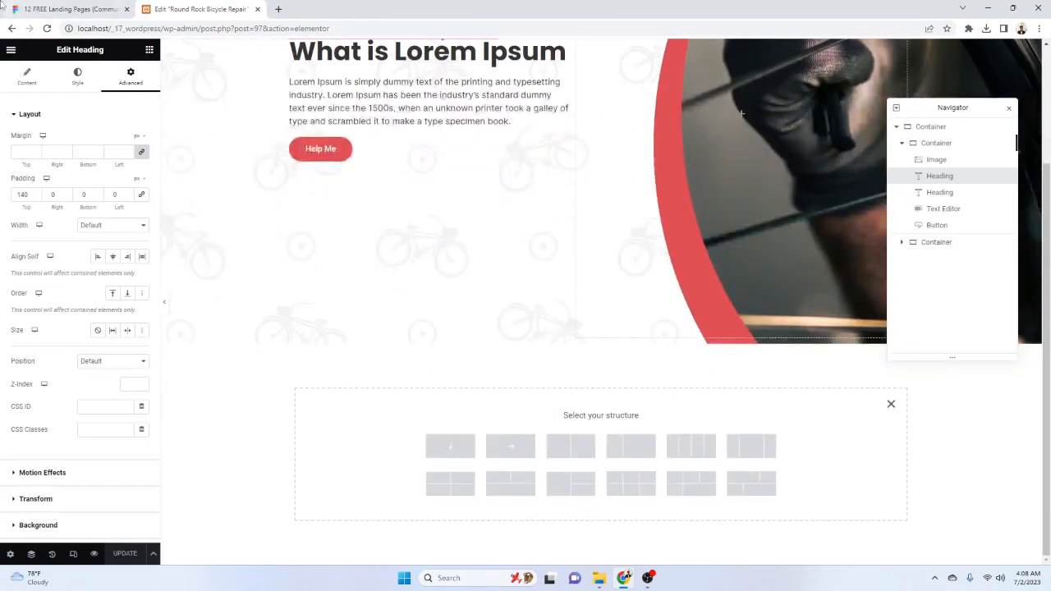
pyautogui.click(69, 9)
pyautogui.click(141, 8)
pyautogui.click(449, 447)
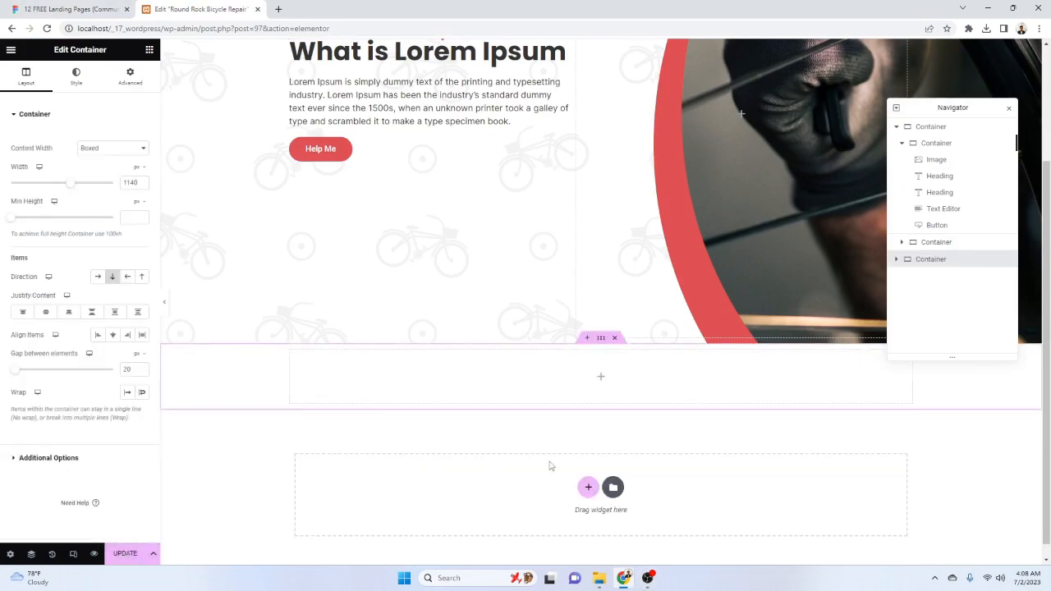
# Using the Figma "Services for you" block as reference, set the new container's width to 700 px and its padding to 0 px on all sides
pyautogui.click(66, 9)
pyautogui.click(588, 329)
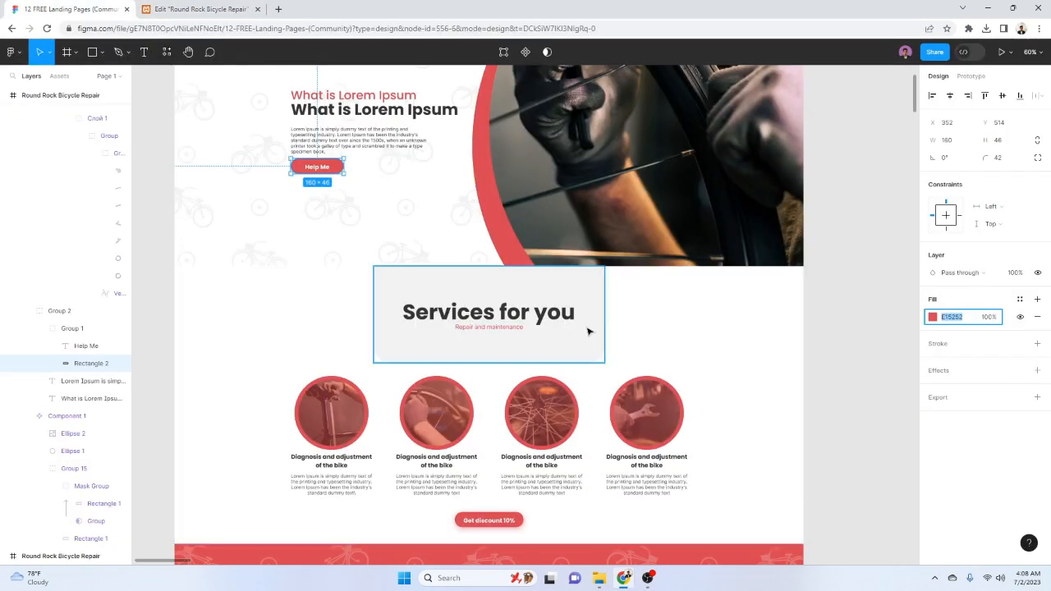
pyautogui.click(953, 158)
pyautogui.hotkey('ctrl', 'c')
pyautogui.click(191, 9)
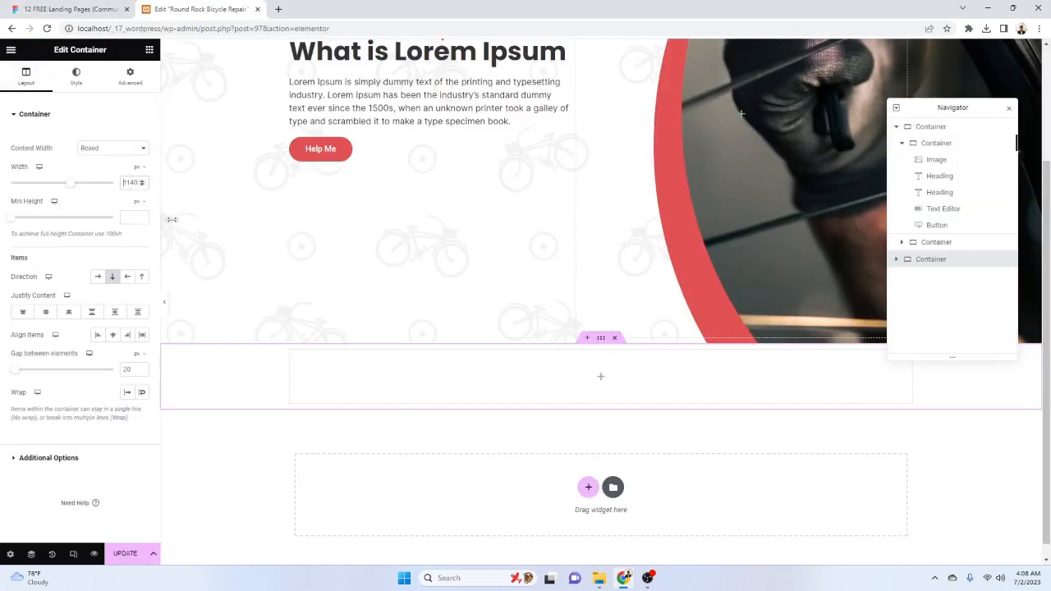
pyautogui.hotkey('ctrl', 'v')
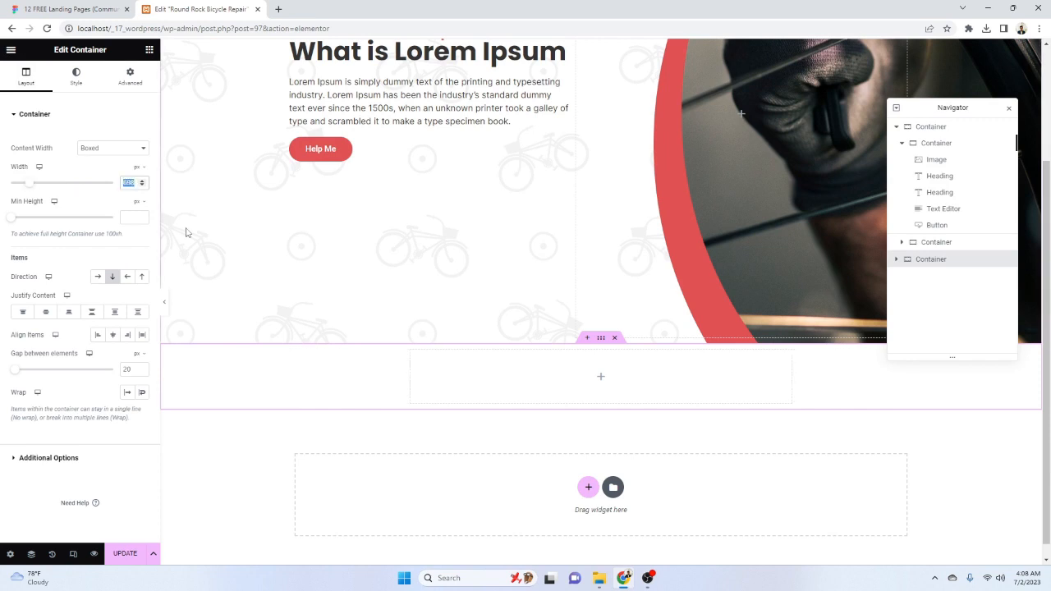
pyautogui.write('700')
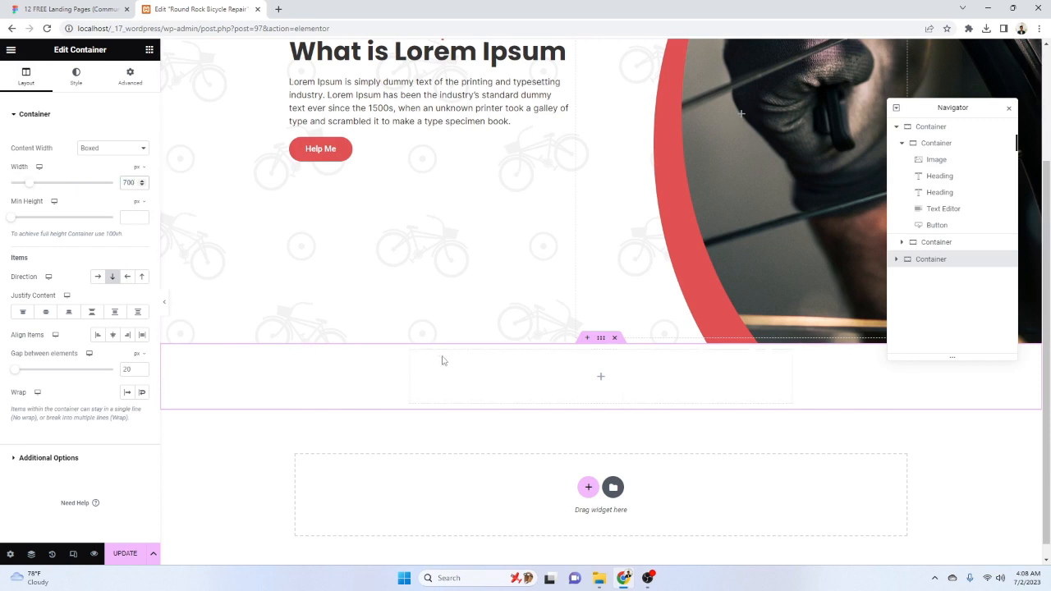
pyautogui.click(149, 80)
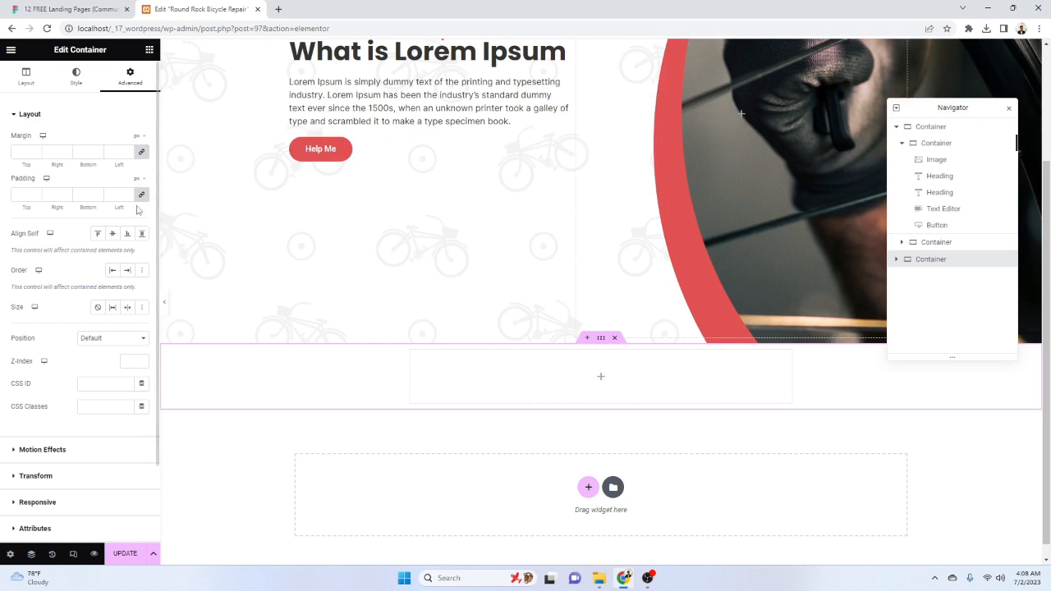
# Switch to Figma and copy the fill color of the grey rectangle behind "Services for you", then return to Elementor
pyautogui.hotkey('ctrl', 'Tab')
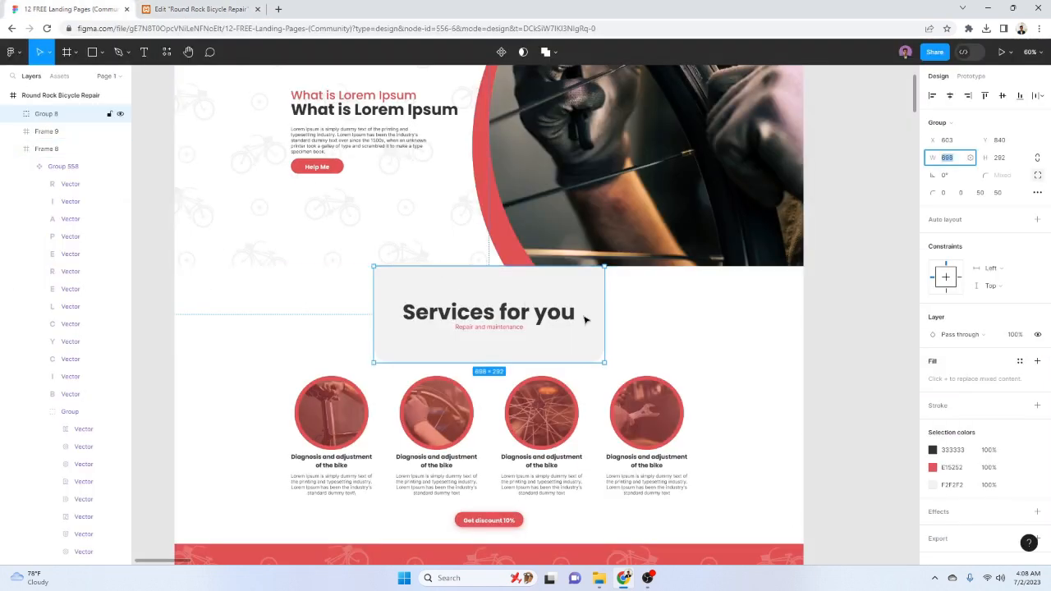
pyautogui.doubleClick(595, 348)
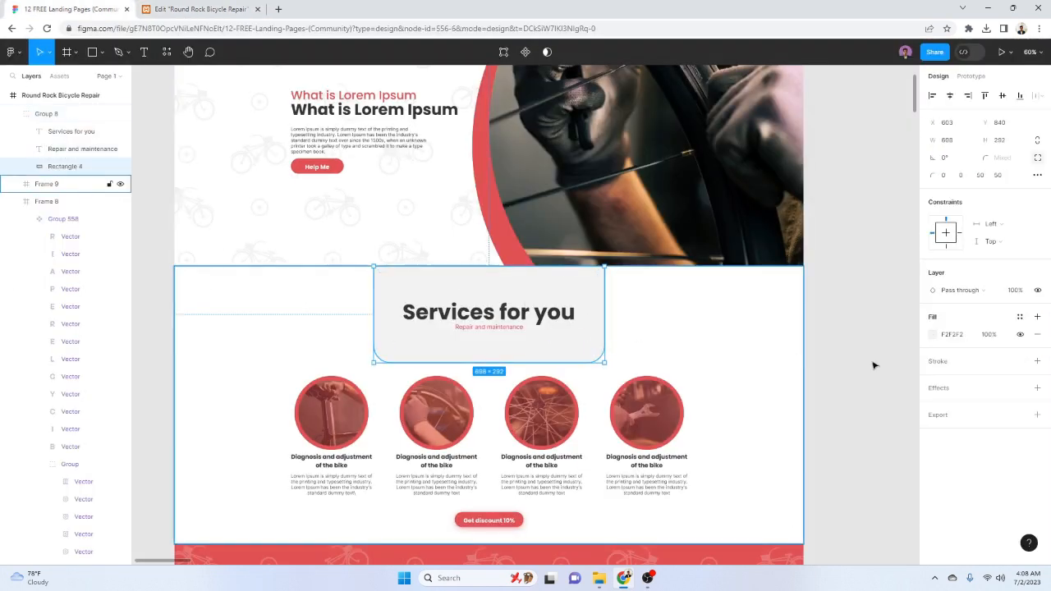
pyautogui.click(959, 336)
pyautogui.click(239, 8)
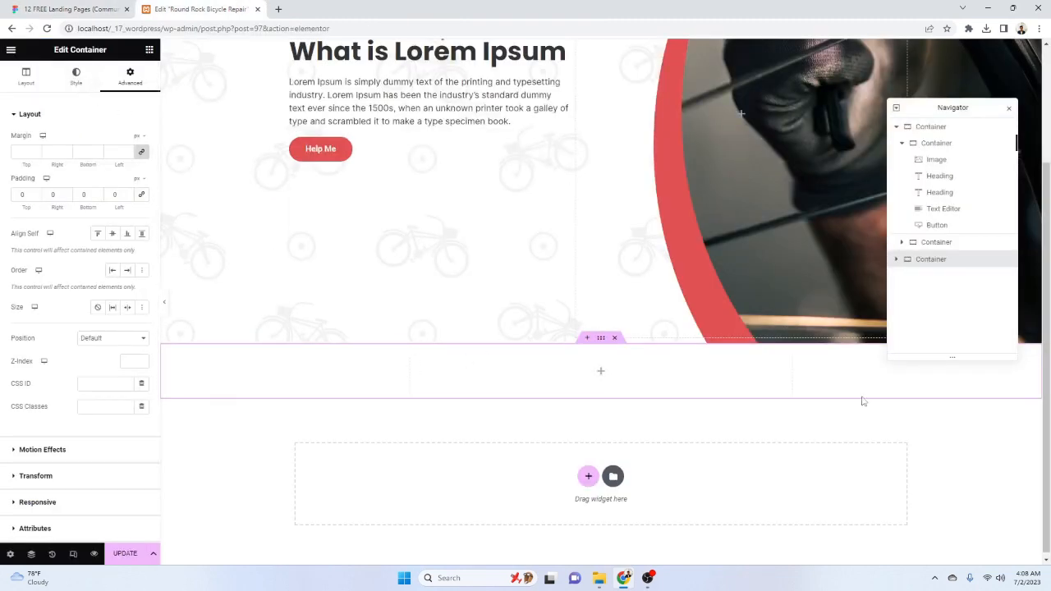
# Add a nested container inside the 700 px container below the hero and remove its padding
pyautogui.click(897, 260)
pyautogui.click(76, 76)
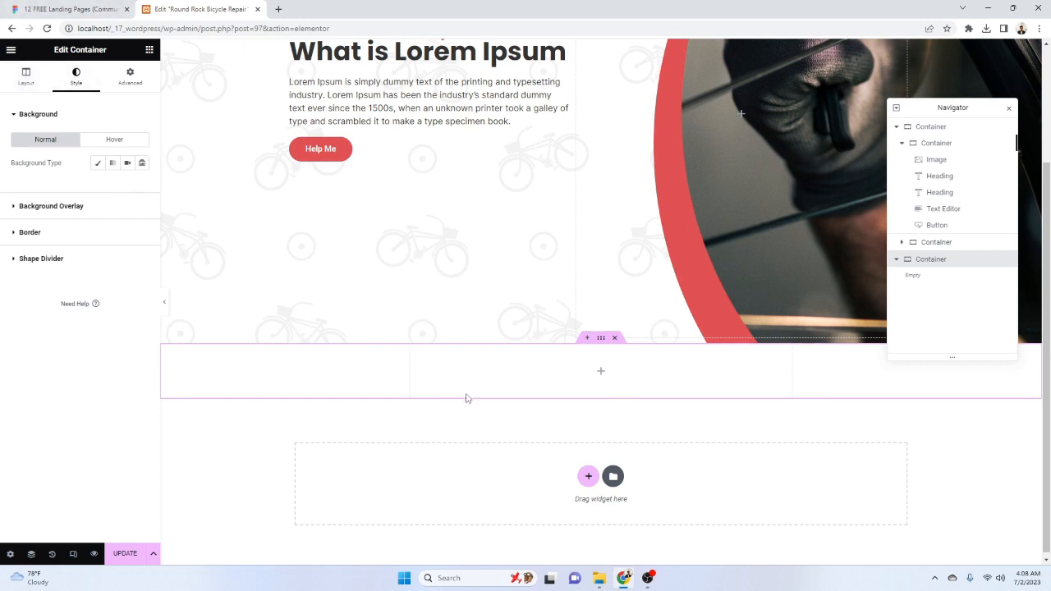
pyautogui.click(149, 50)
pyautogui.click(73, 9)
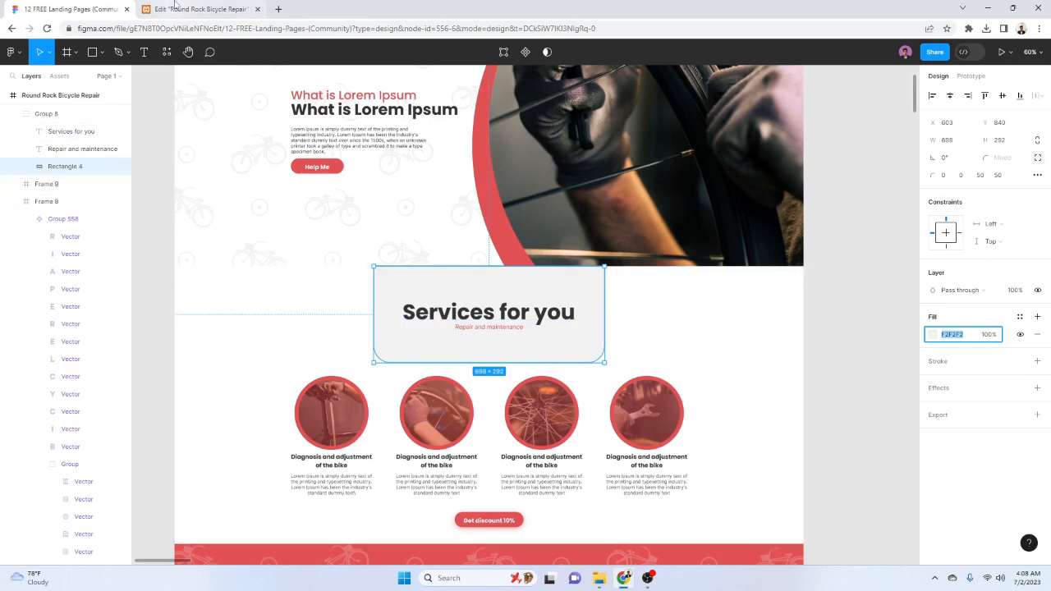
pyautogui.click(199, 9)
pyautogui.moveTo(43, 220); pyautogui.dragTo(599, 382)
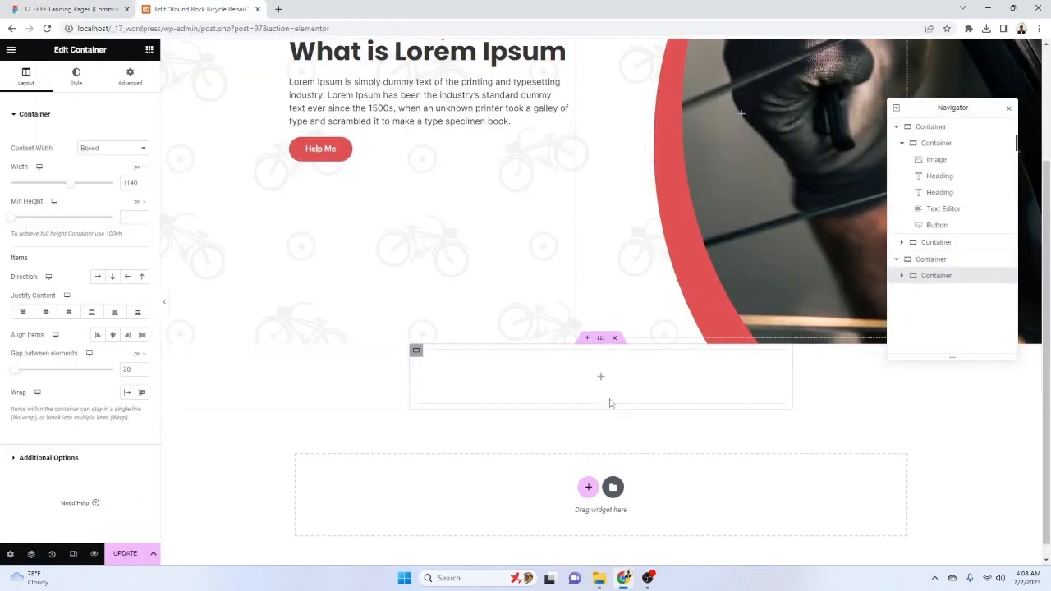
pyautogui.click(130, 75)
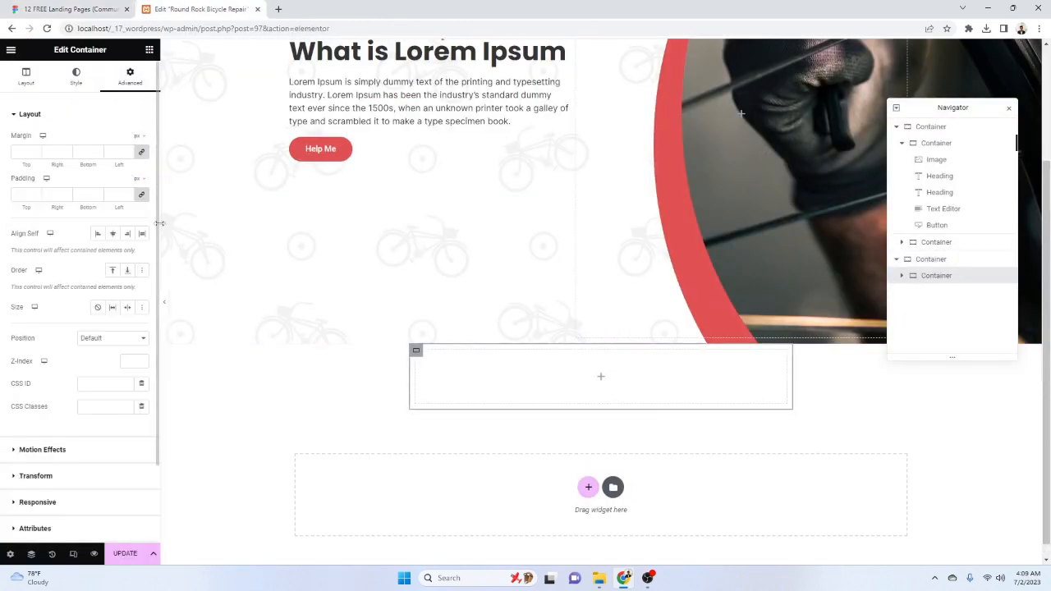
pyautogui.click(27, 83)
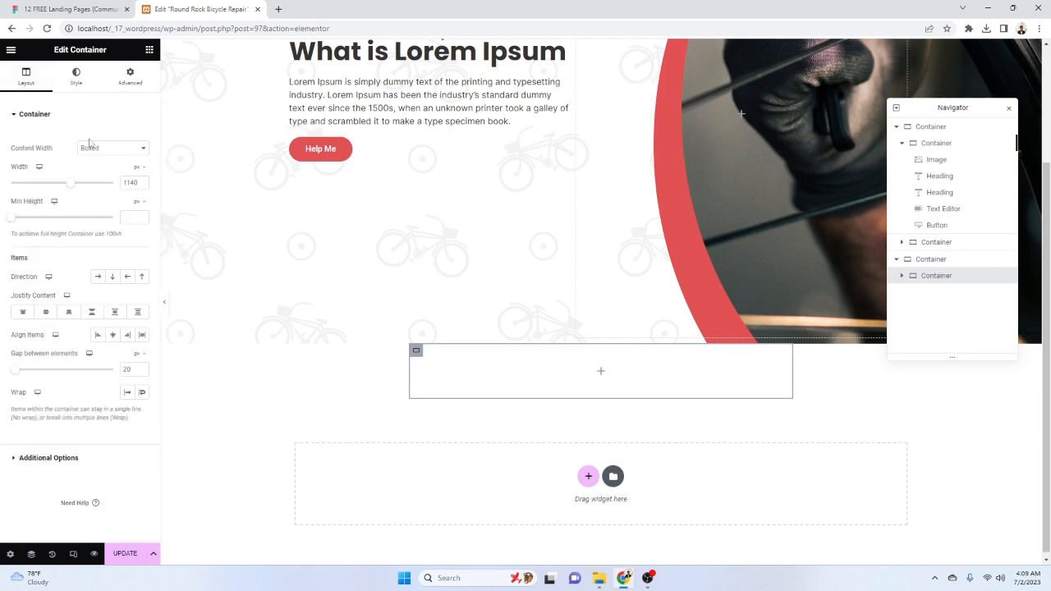
# Give the nested container a classic background in color #F2F2F2
pyautogui.click(75, 79)
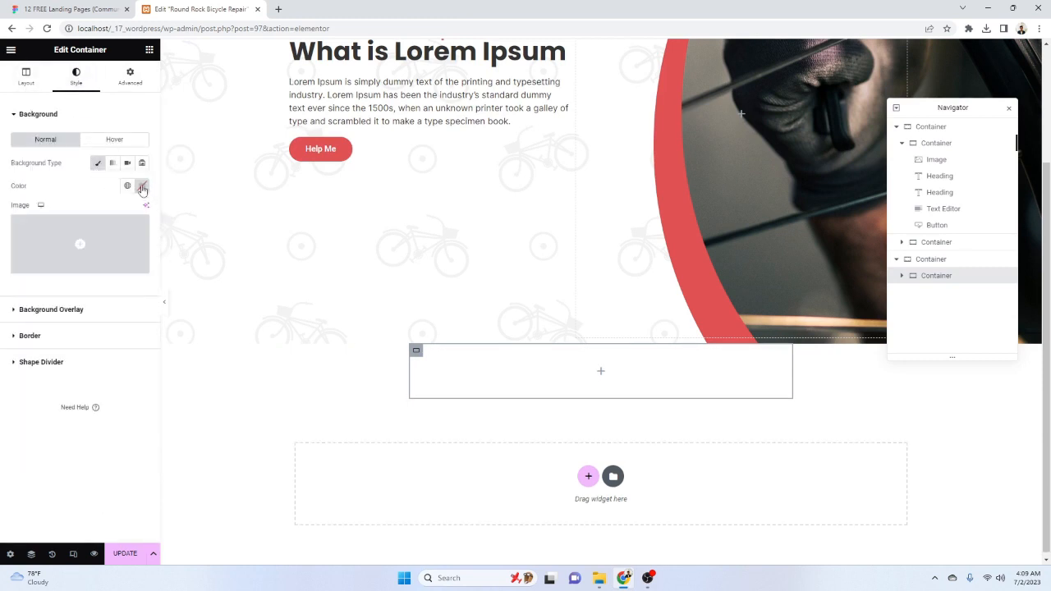
pyautogui.click(141, 185)
pyautogui.write('#F2F2F2')
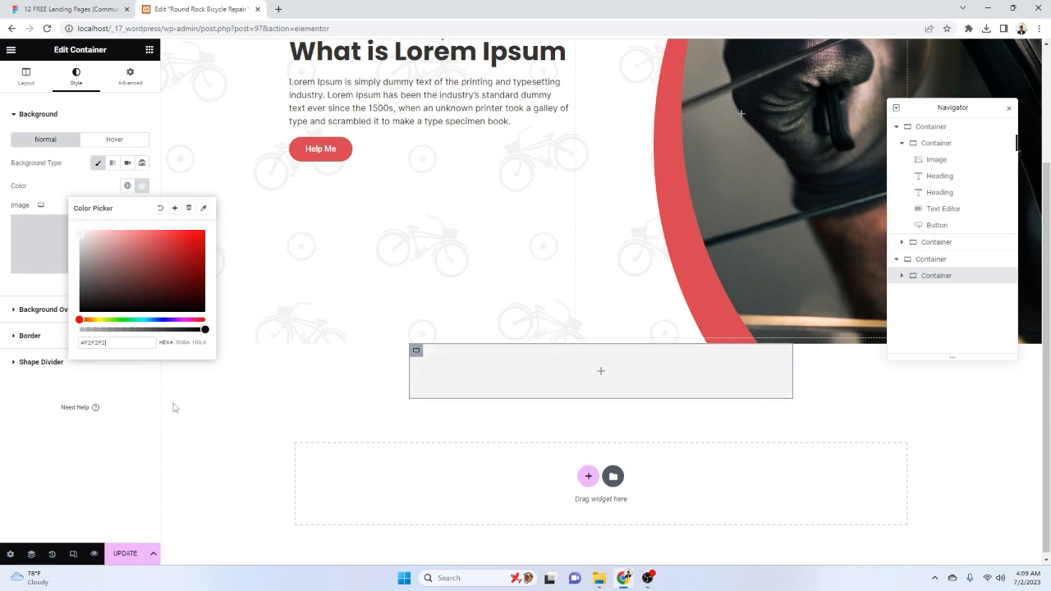
pyautogui.click(126, 453)
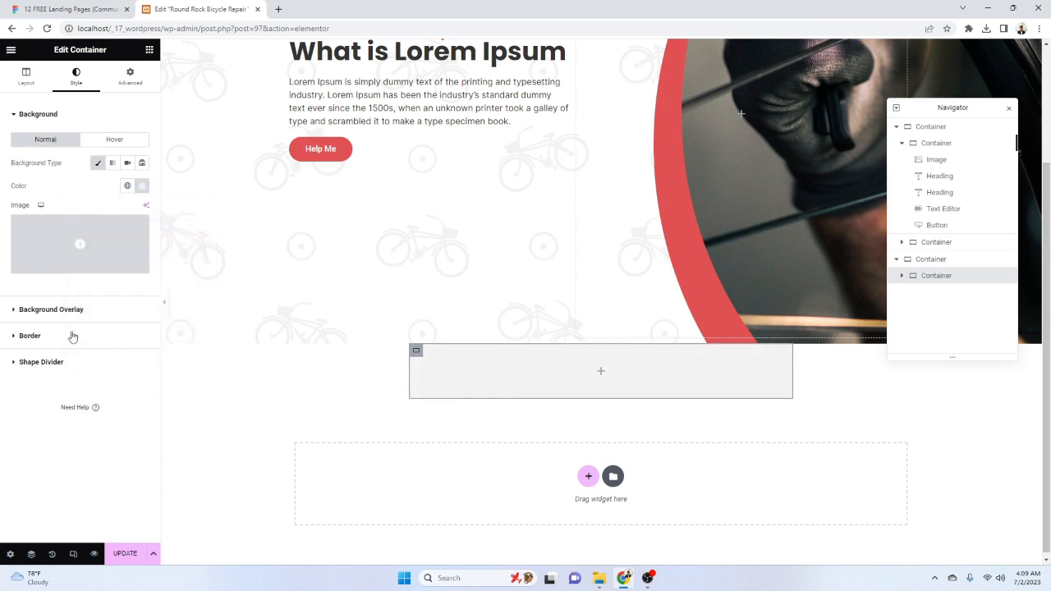
# Unlink the nested container's border radius and set top and right to 0 px, bottom and left to 30 px
pyautogui.click(73, 335)
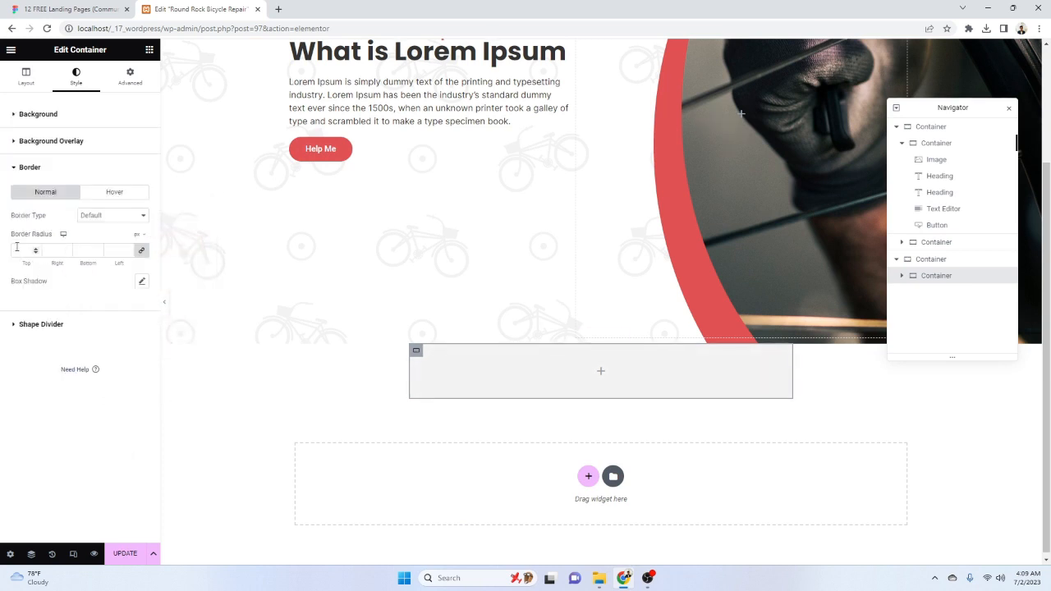
pyautogui.click(141, 250)
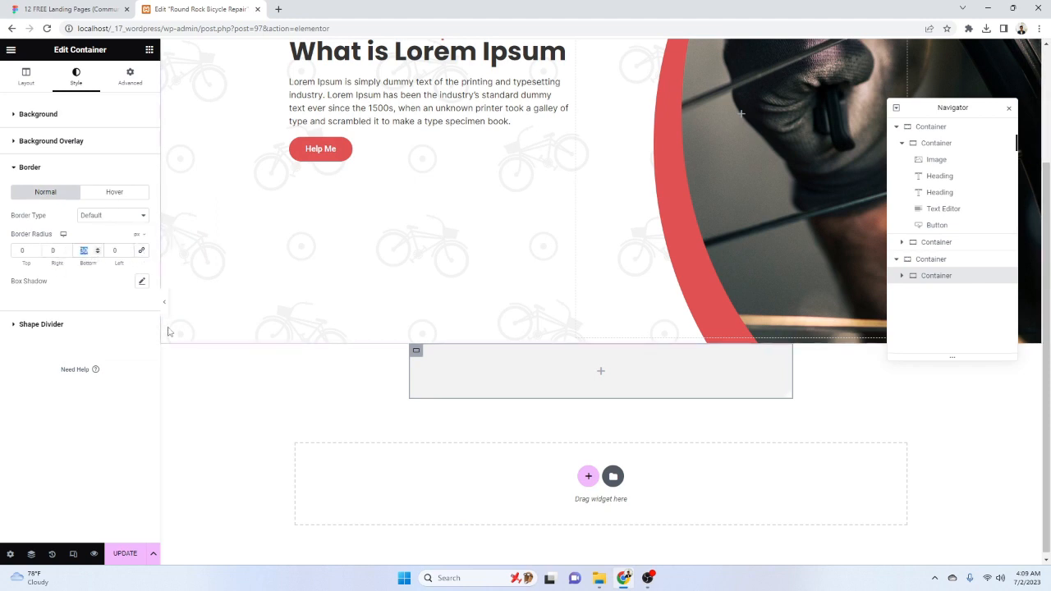
pyautogui.press('Tab')
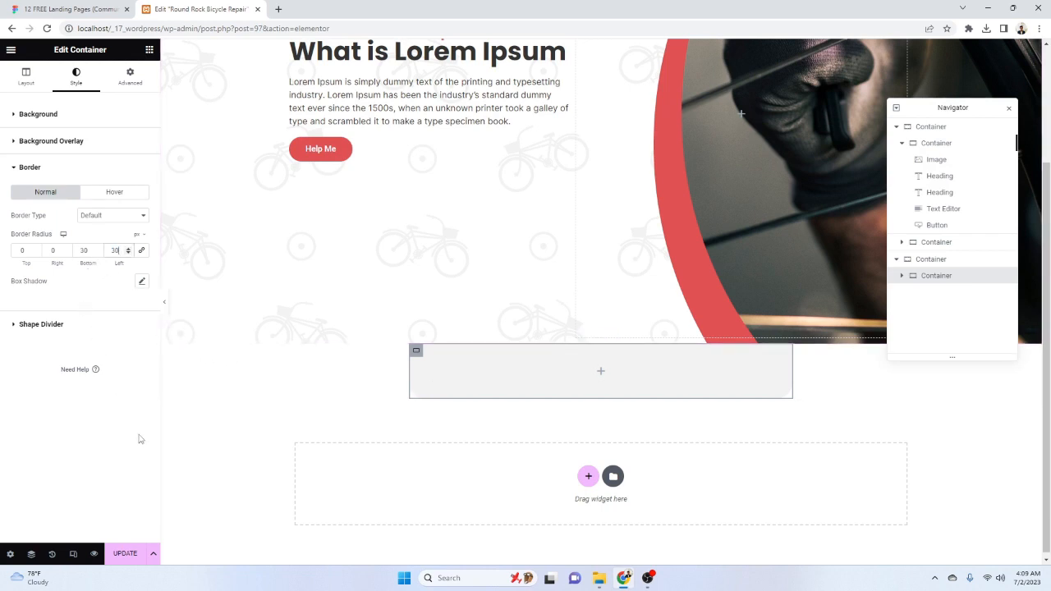
# Check the grey rectangle's corner radii in Figma and set the nested container's bottom and left border radius to 50 px
pyautogui.click(90, 9)
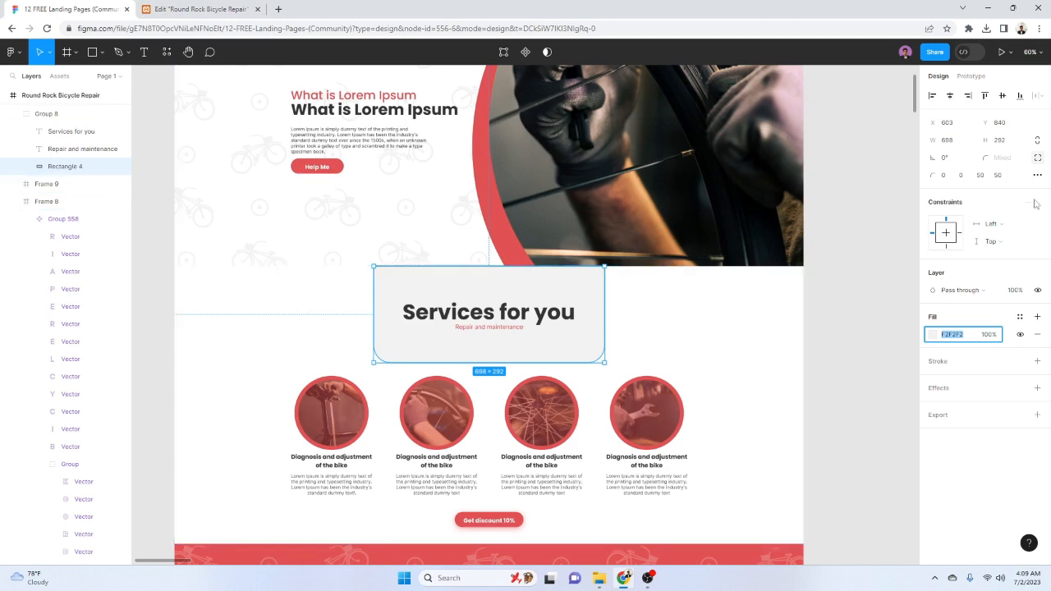
pyautogui.click(998, 175)
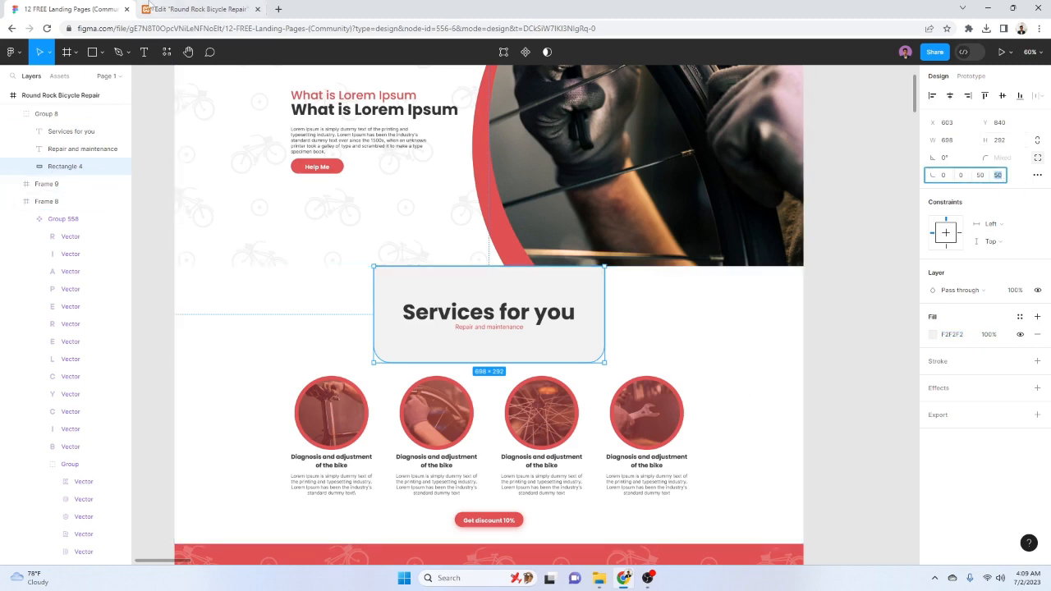
pyautogui.click(156, 9)
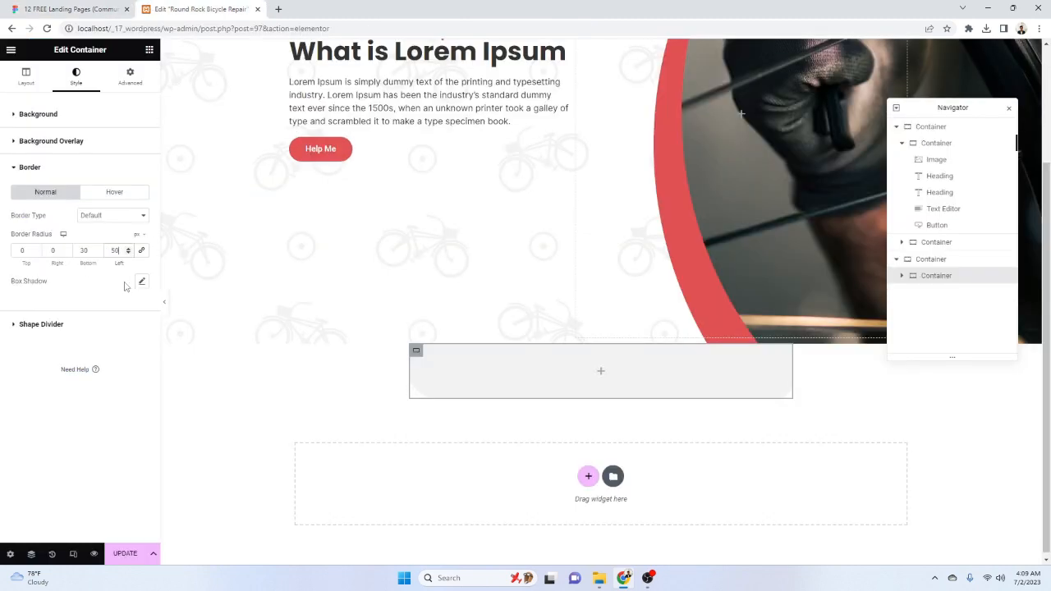
pyautogui.press('Tab')
pyautogui.press('Tab')
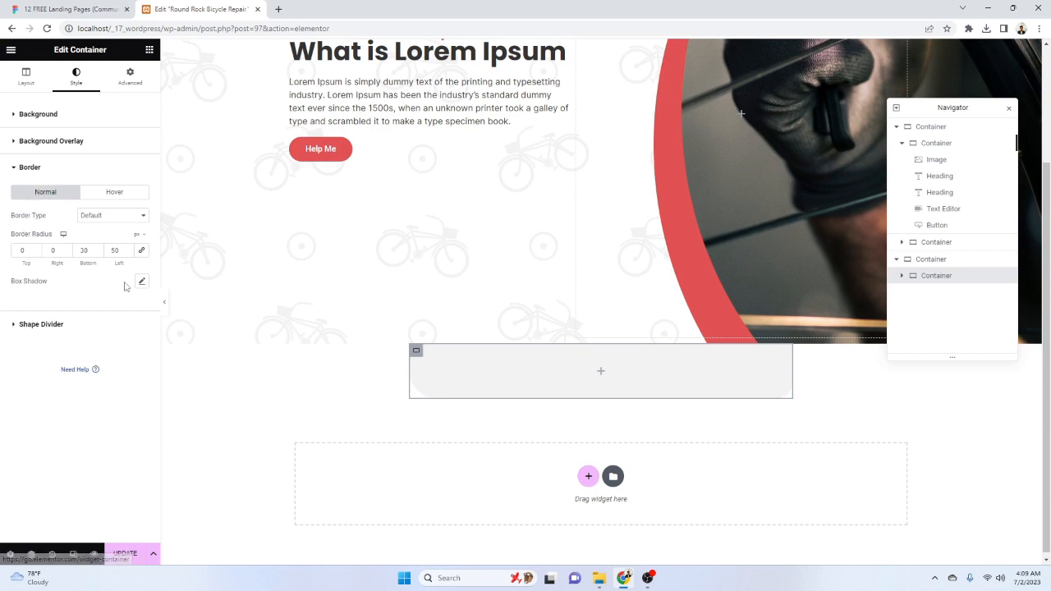
pyautogui.write('50')
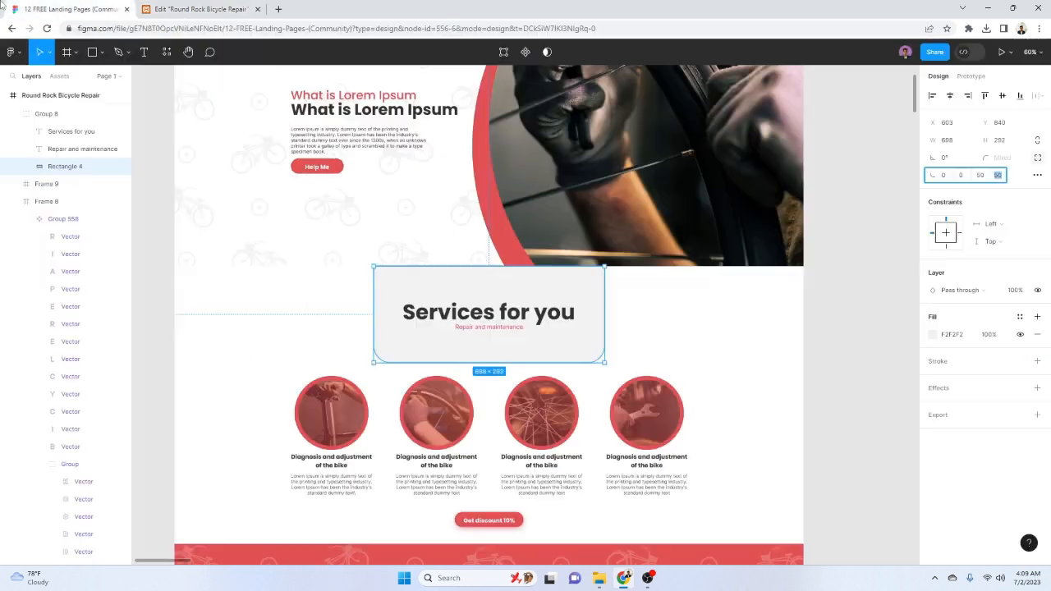
# Copy the "Services for you" heading text from the Figma design and return to Elementor
pyautogui.click(51, 6)
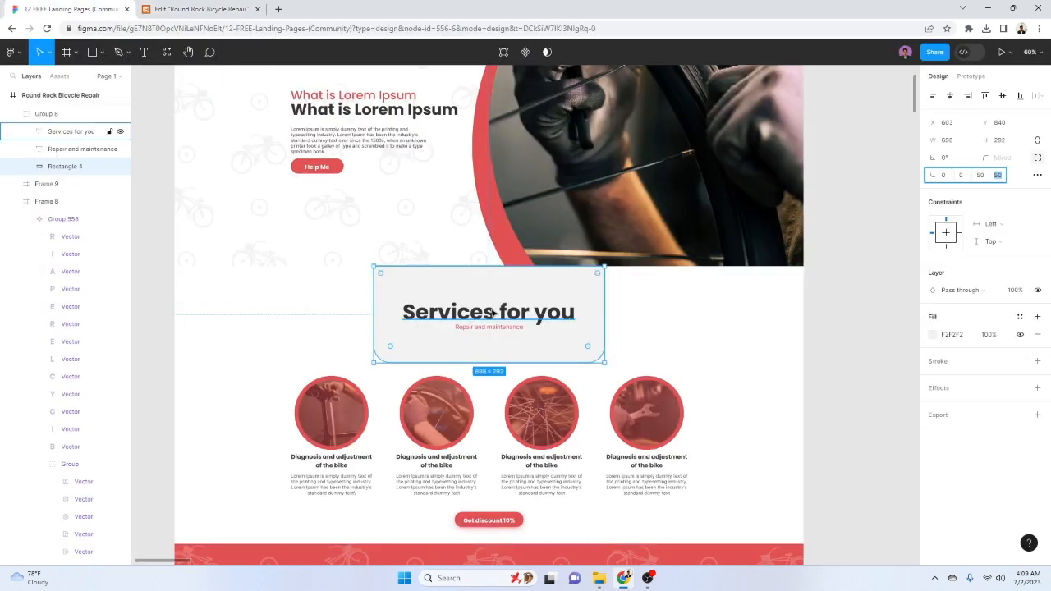
pyautogui.doubleClick(493, 312)
pyautogui.hotkey('ctrl', 'c')
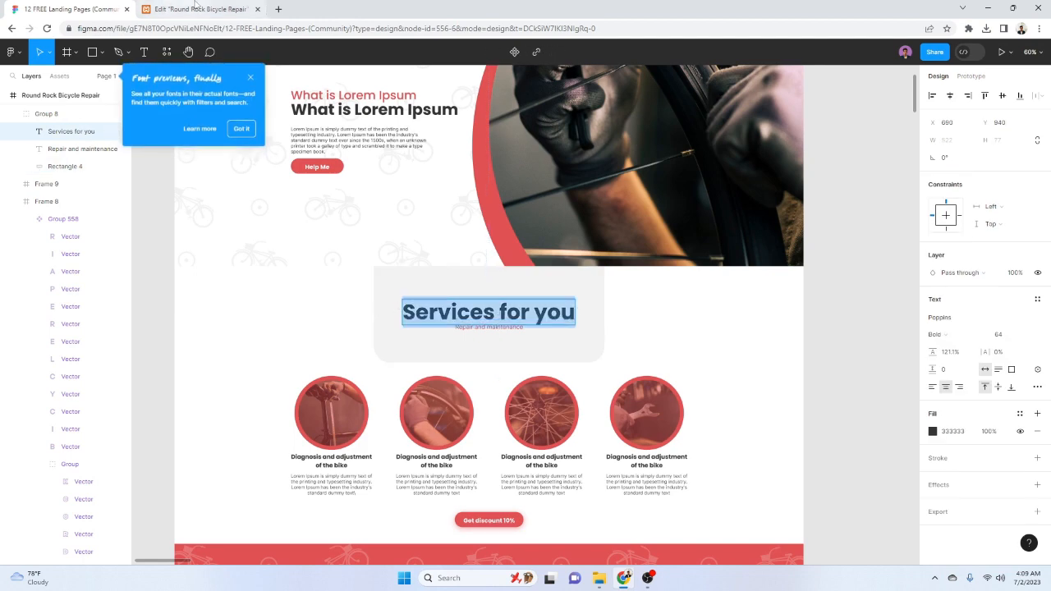
pyautogui.click(197, 9)
# Add a center-aligned Heading widget to the grey nested container with the copied title "Services for you"
pyautogui.click(149, 49)
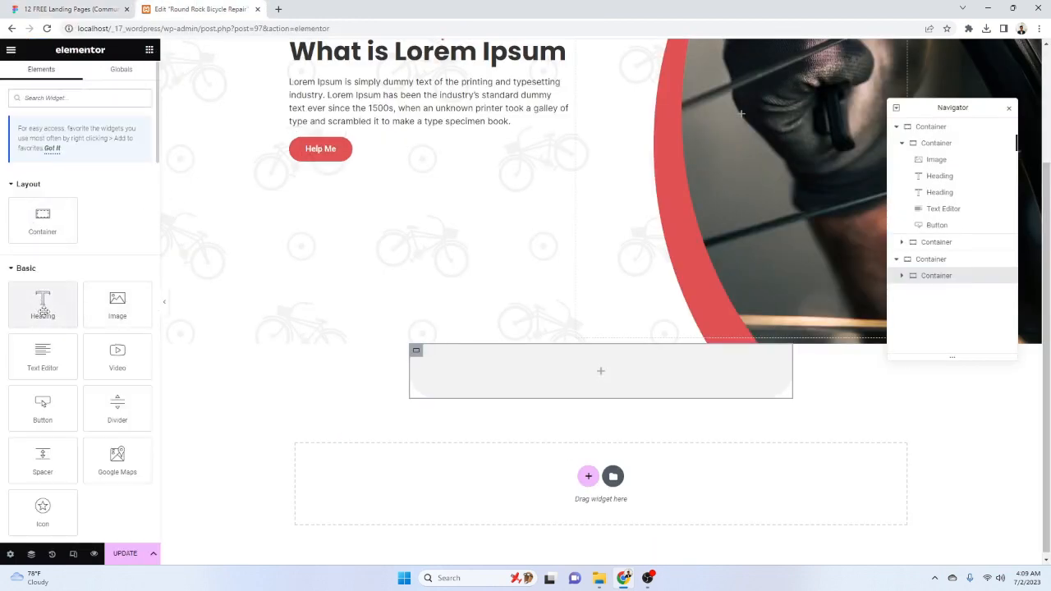
pyautogui.moveTo(58, 306); pyautogui.dragTo(575, 375)
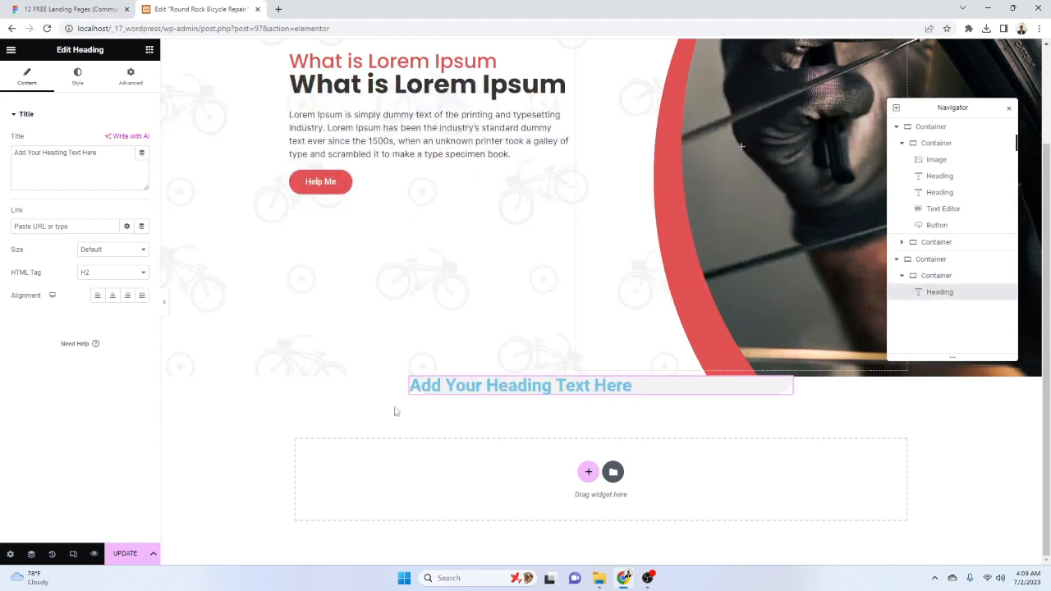
pyautogui.click(112, 296)
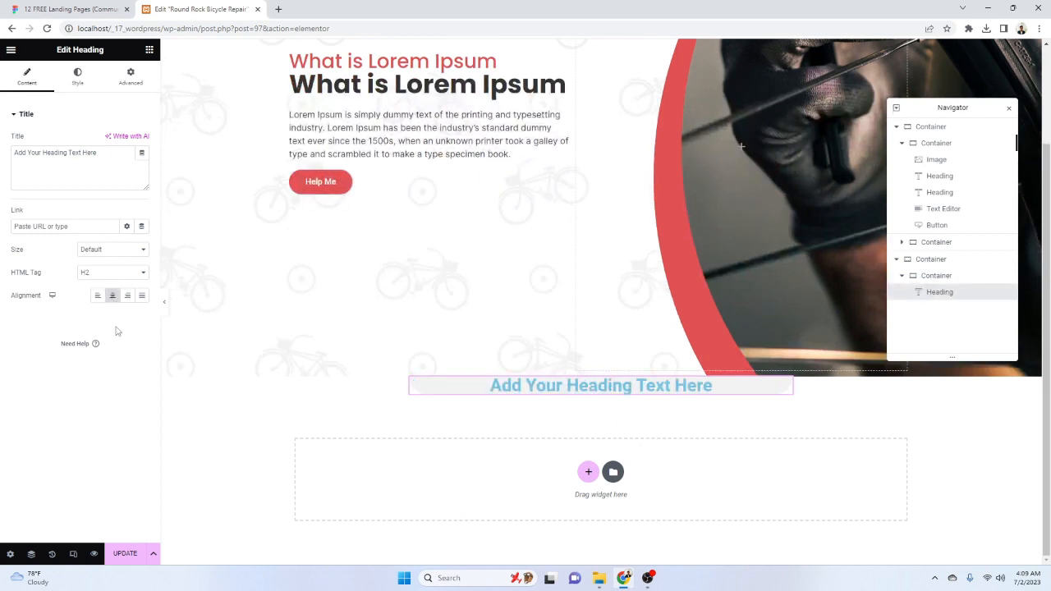
pyautogui.click(84, 172)
pyautogui.hotkey('ctrl', 'a')
pyautogui.hotkey('ctrl', 'v')
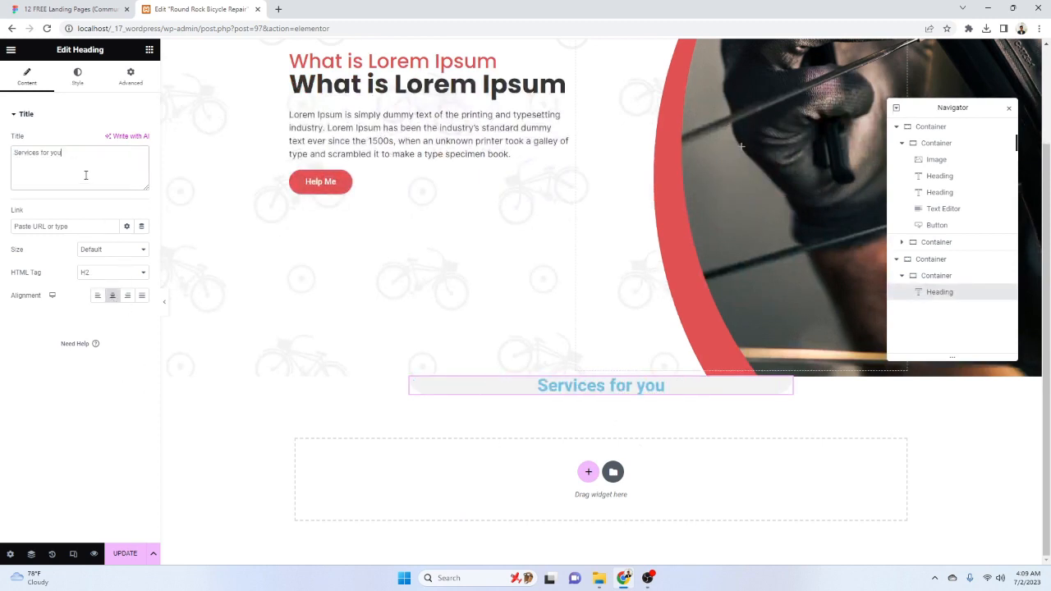
# Copy the "Services for you" text fill 333333 from Figma and apply it as the Elementor heading's text color
pyautogui.click(111, 3)
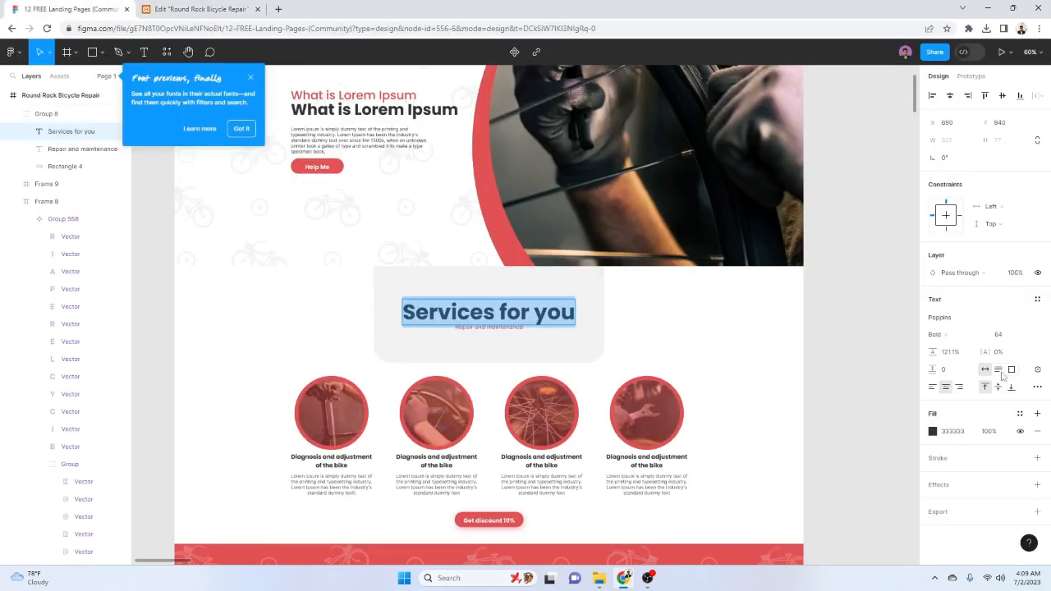
pyautogui.click(946, 431)
pyautogui.doubleClick(947, 431)
pyautogui.hotkey('ctrl', 'c')
pyautogui.click(197, 9)
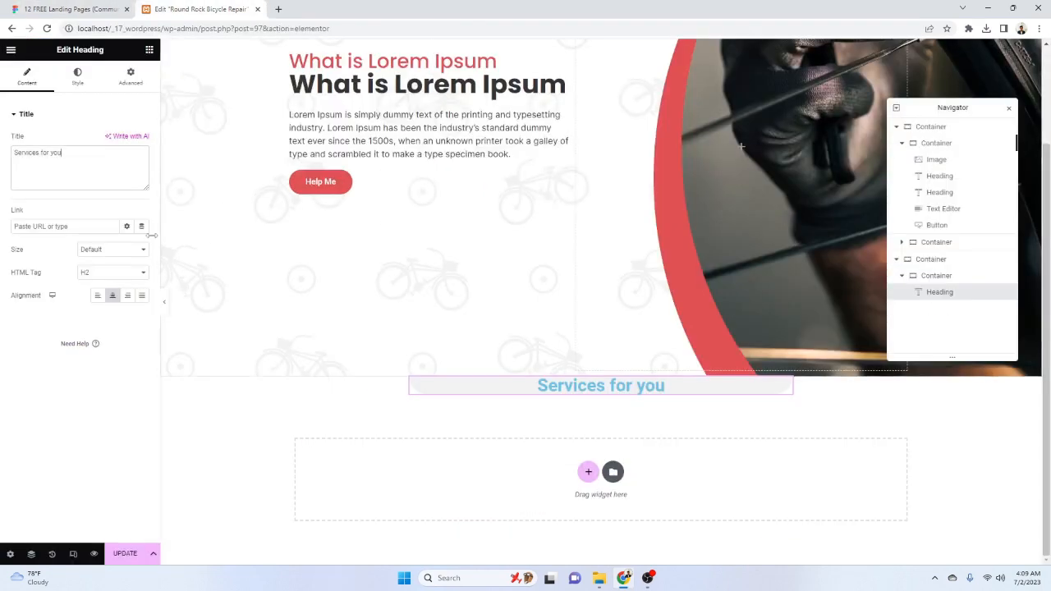
pyautogui.click(78, 78)
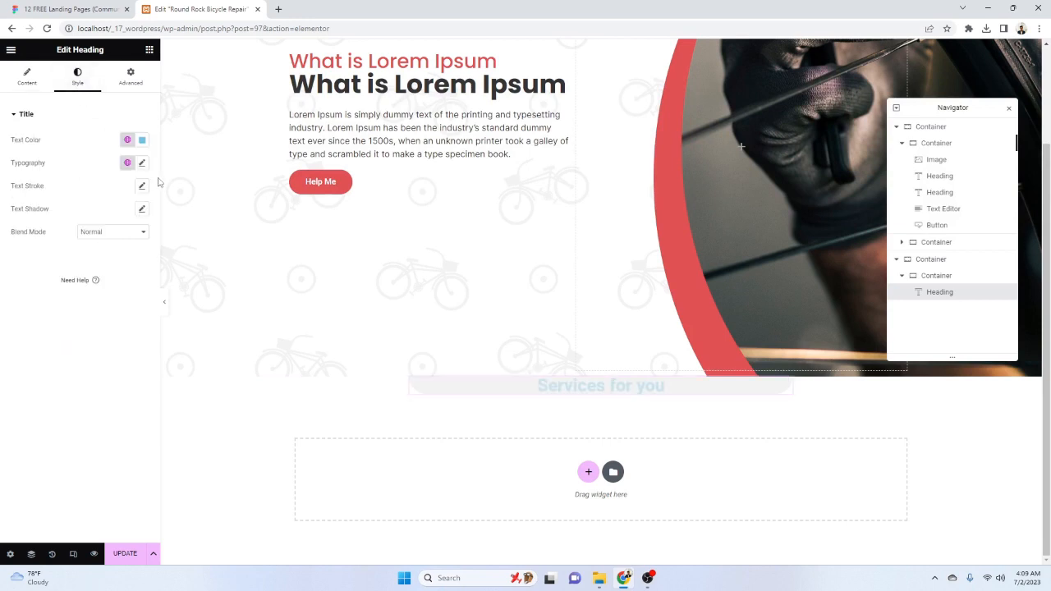
pyautogui.click(141, 142)
pyautogui.hotkey('ctrl', 'v')
pyautogui.click(110, 352)
# Using the Figma text settings as reference, set the "Services for you" heading's typography to Poppins, size 64 px, weight 700 (Bold)
pyautogui.click(141, 163)
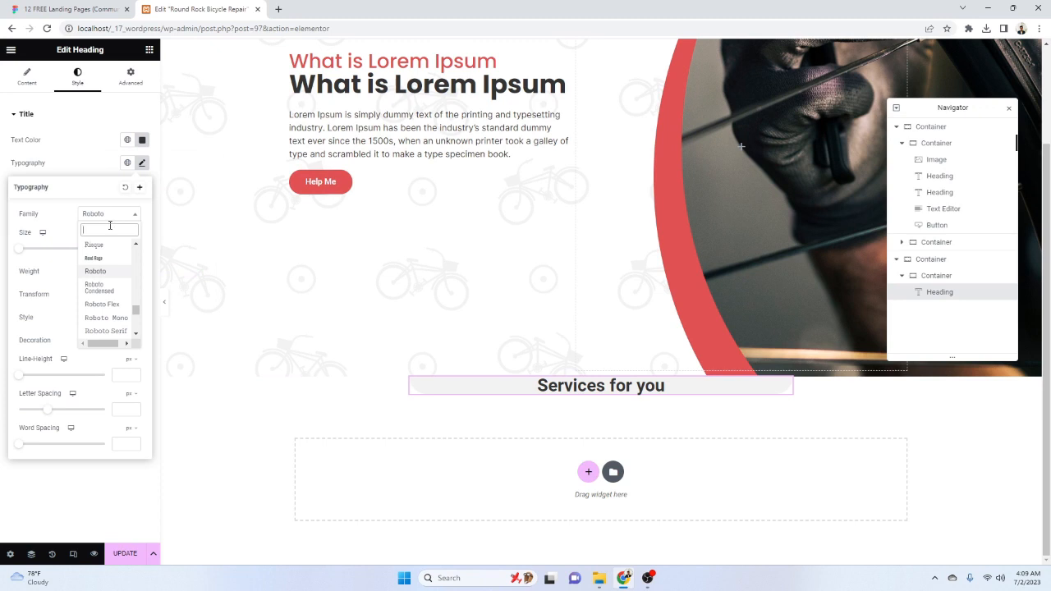
pyautogui.write('poppi')
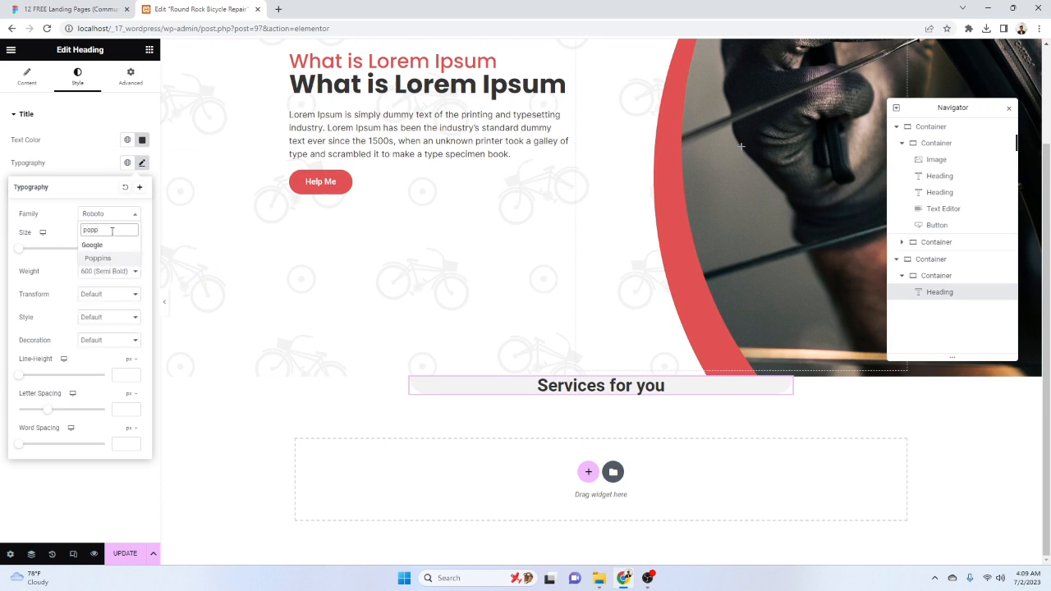
pyautogui.click(106, 258)
pyautogui.click(70, 8)
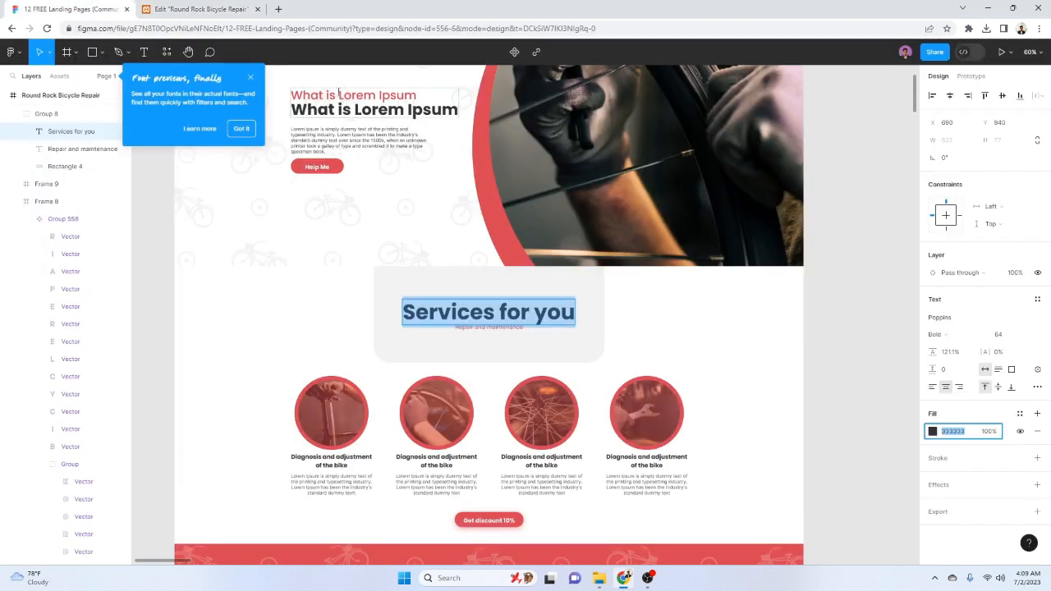
pyautogui.click(203, 9)
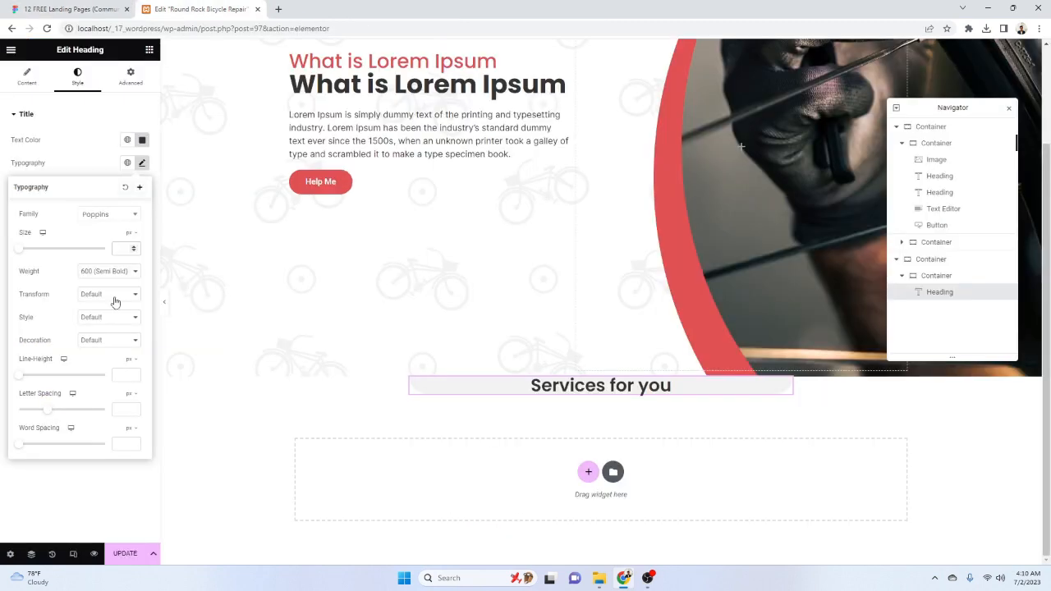
pyautogui.write('84')
pyautogui.click(101, 275)
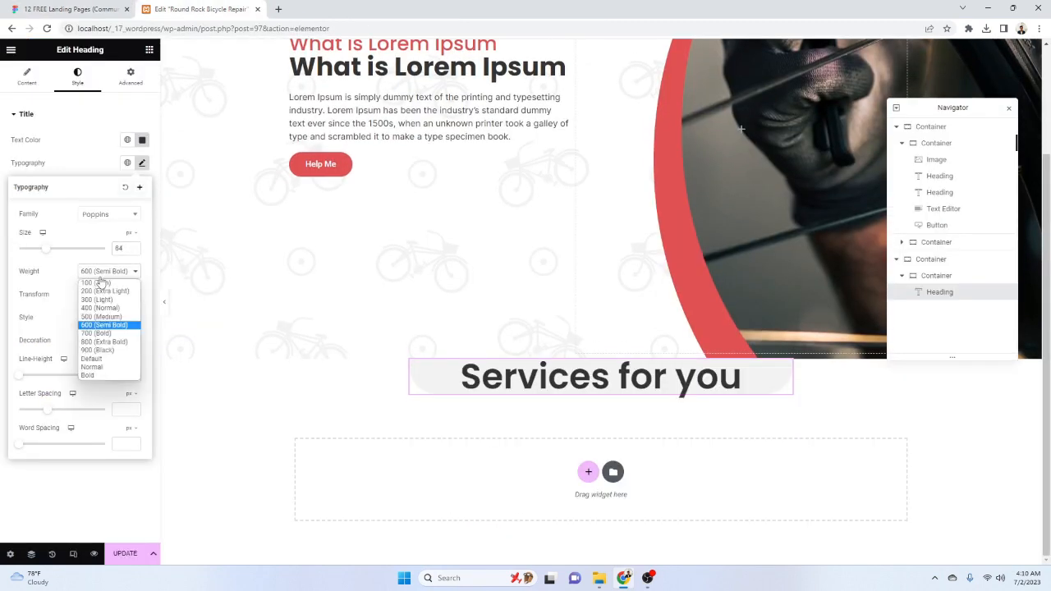
pyautogui.click(102, 339)
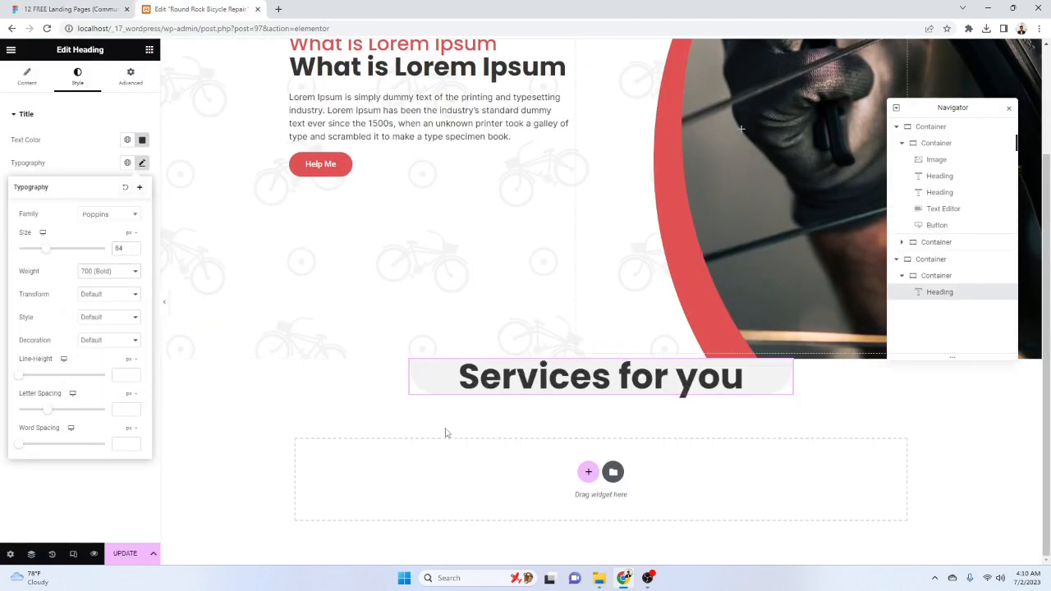
pyautogui.click(69, 9)
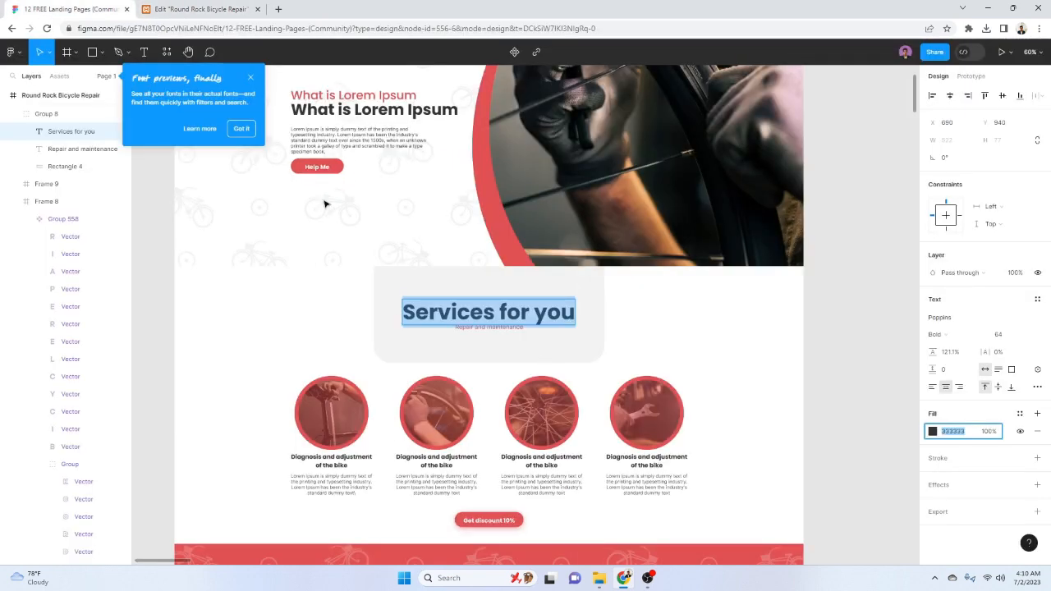
# In Elementor, set the top and bottom padding of the grey title container to 80 px, checking it against the Figma design
pyautogui.click(188, 7)
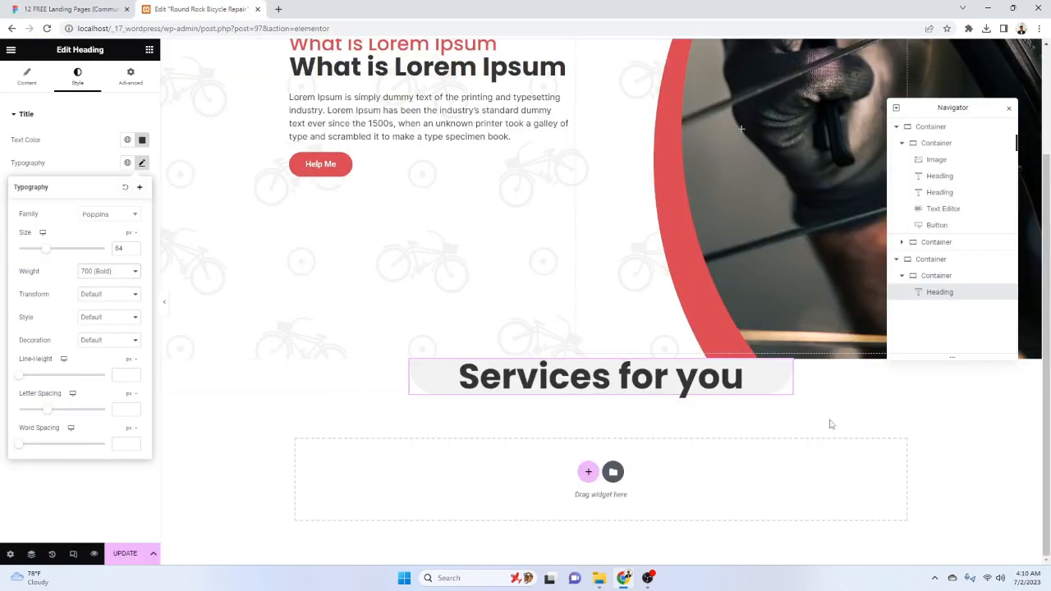
pyautogui.click(932, 276)
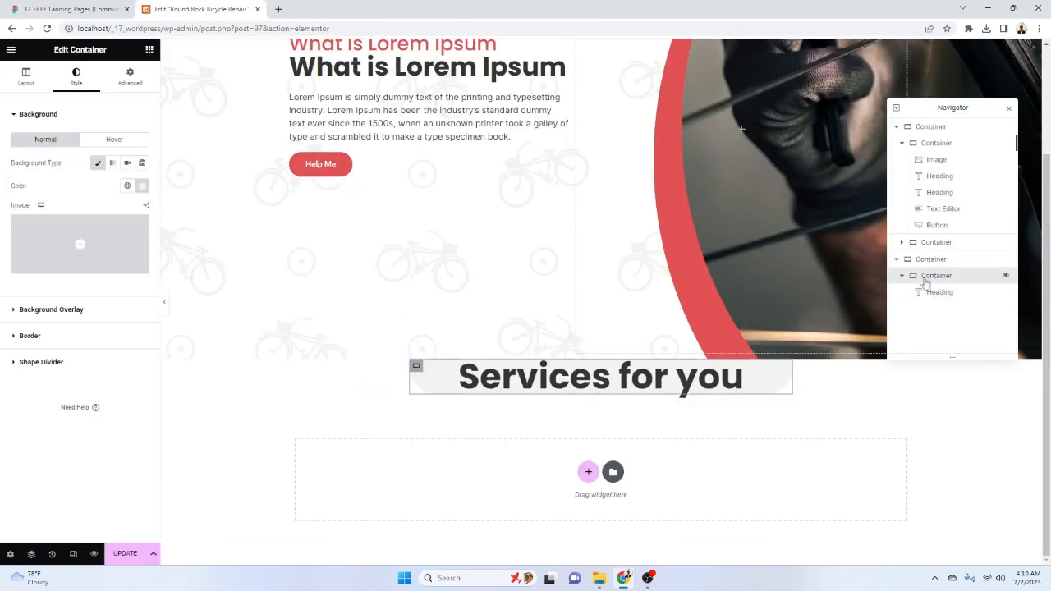
pyautogui.click(125, 81)
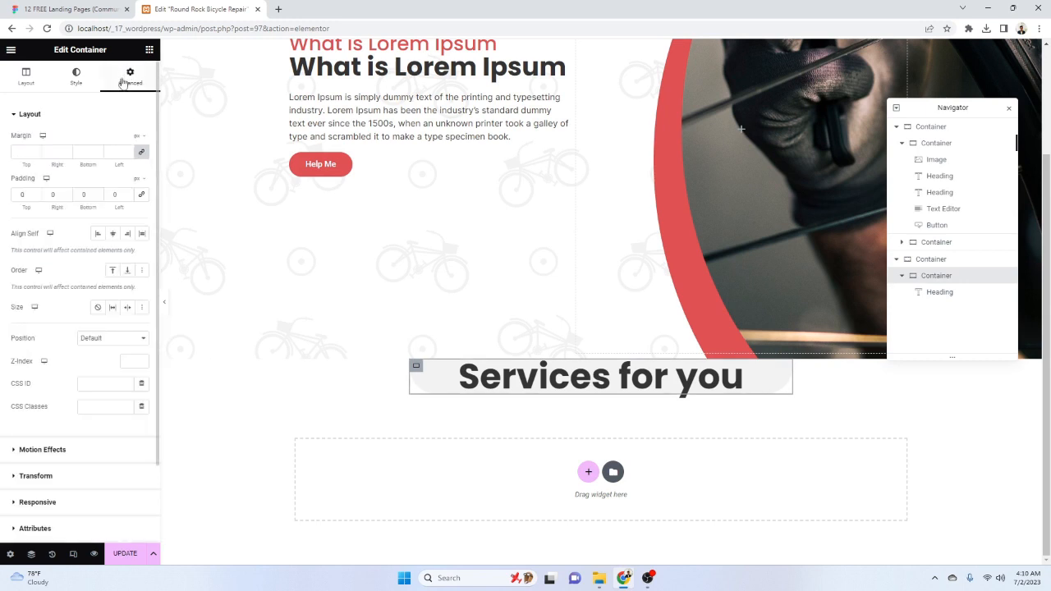
pyautogui.click(19, 193)
pyautogui.write('100')
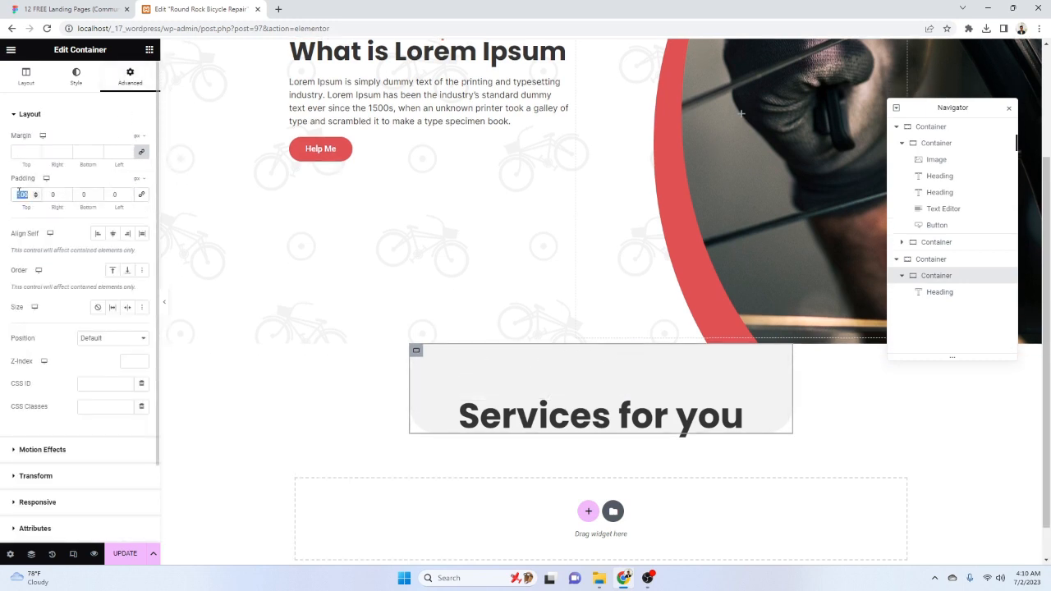
pyautogui.write('100')
pyautogui.click(3, 6)
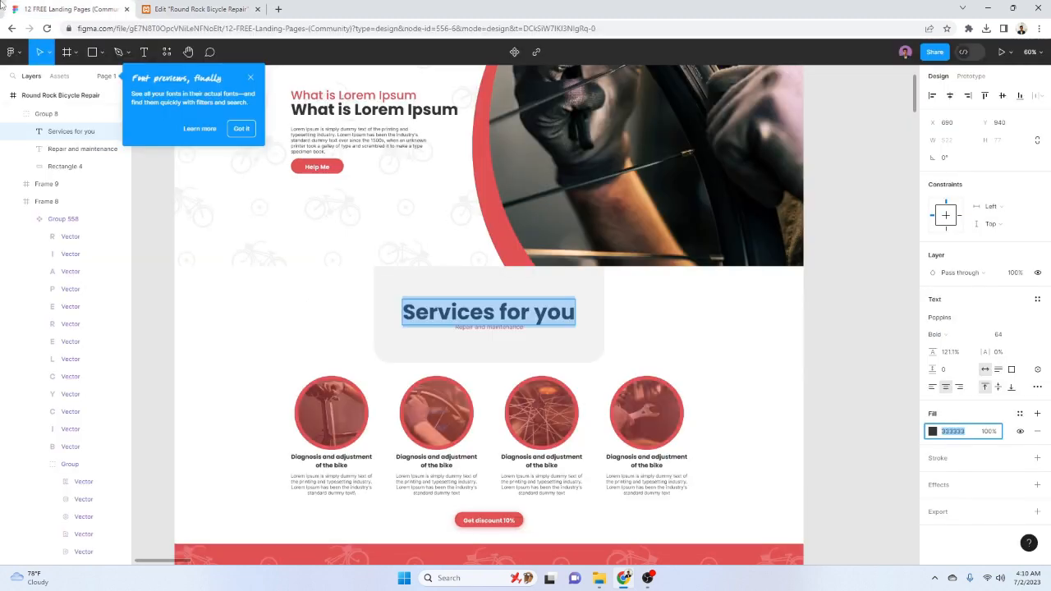
pyautogui.click(163, 9)
pyautogui.write('80')
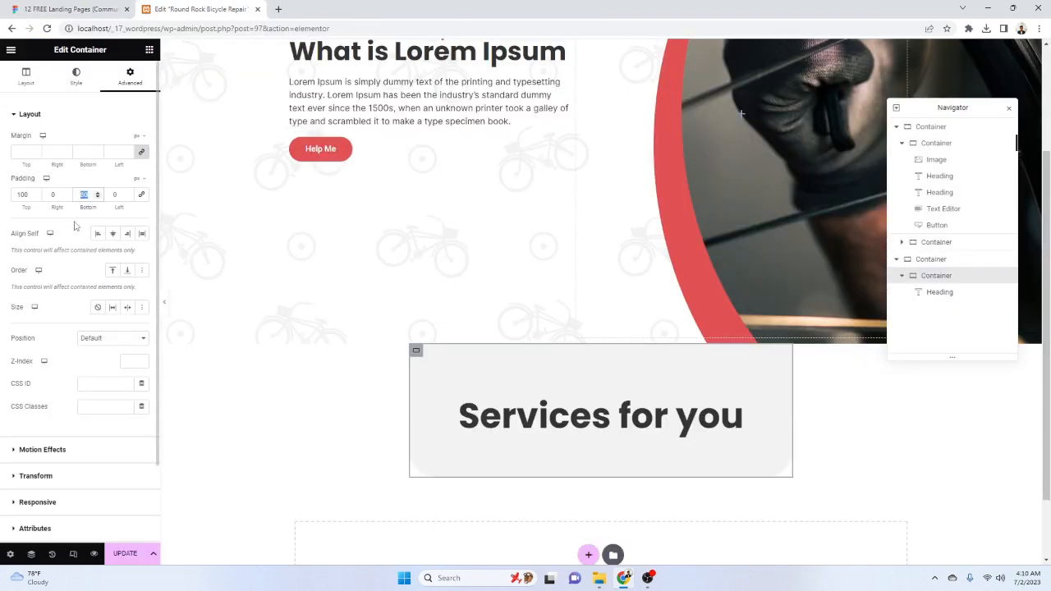
pyautogui.hotkey('shift', 'Tab')
pyautogui.hotkey('shift', 'Tab')
pyautogui.write('80')
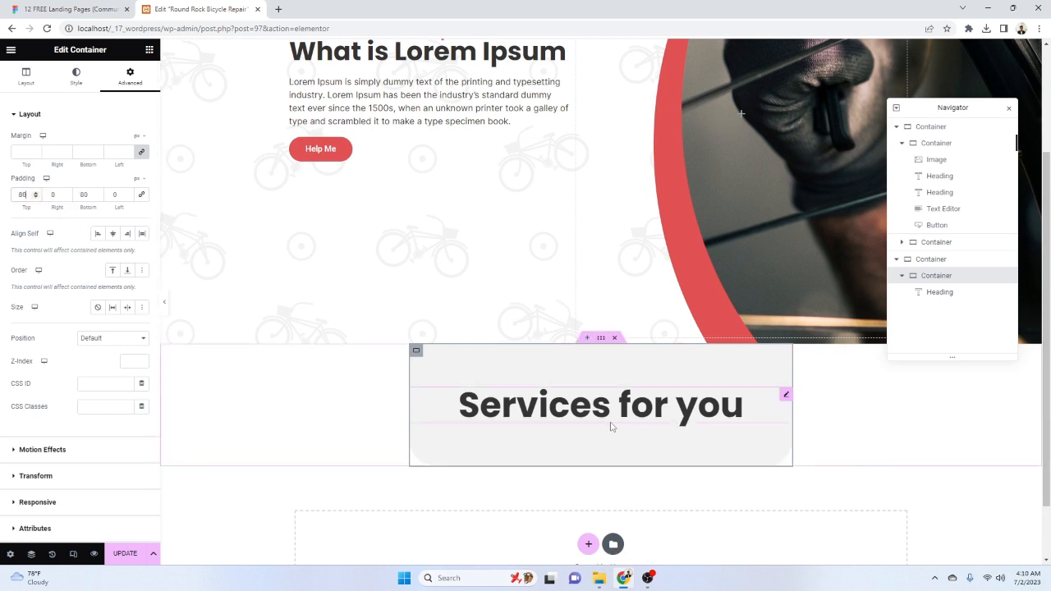
# Set the grey title container's right padding to 20 px and left padding to 80 px, and preview the block at full width
pyautogui.click(51, 194)
pyautogui.write('80')
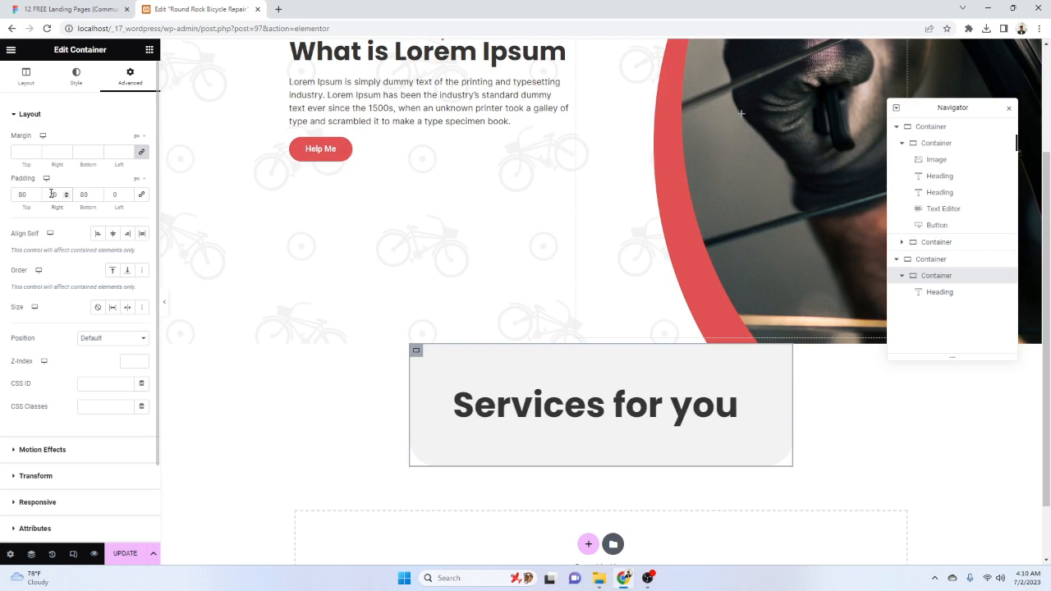
pyautogui.write('80')
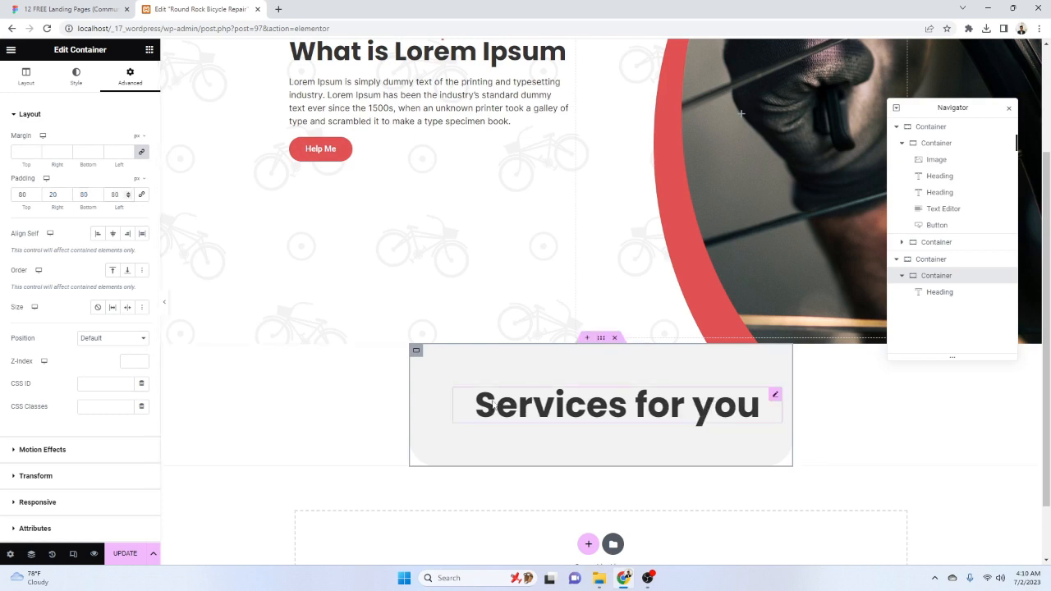
pyautogui.scroll(-1, 670, 503)
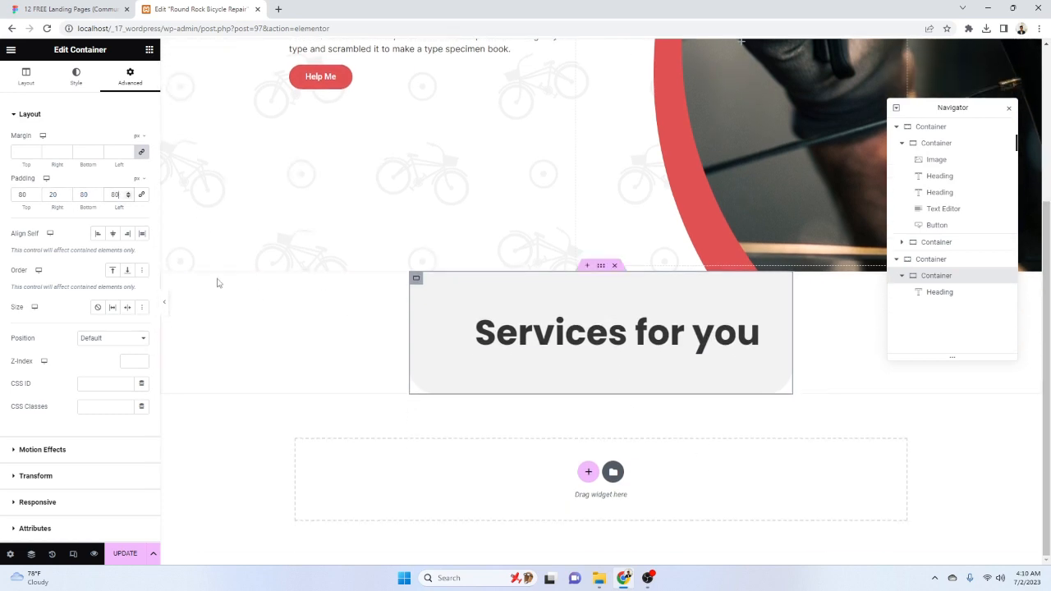
pyautogui.click(167, 306)
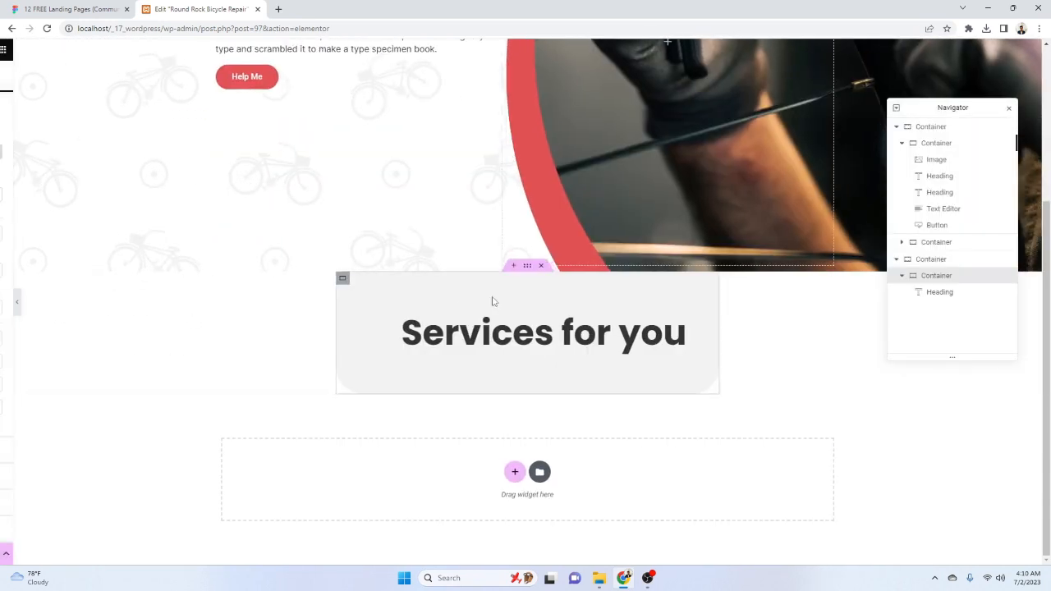
pyautogui.click(457, 293)
# Copy the "Repair and maintenance" subtitle text from the Figma design and return to Elementor
pyautogui.click(70, 9)
pyautogui.click(509, 327)
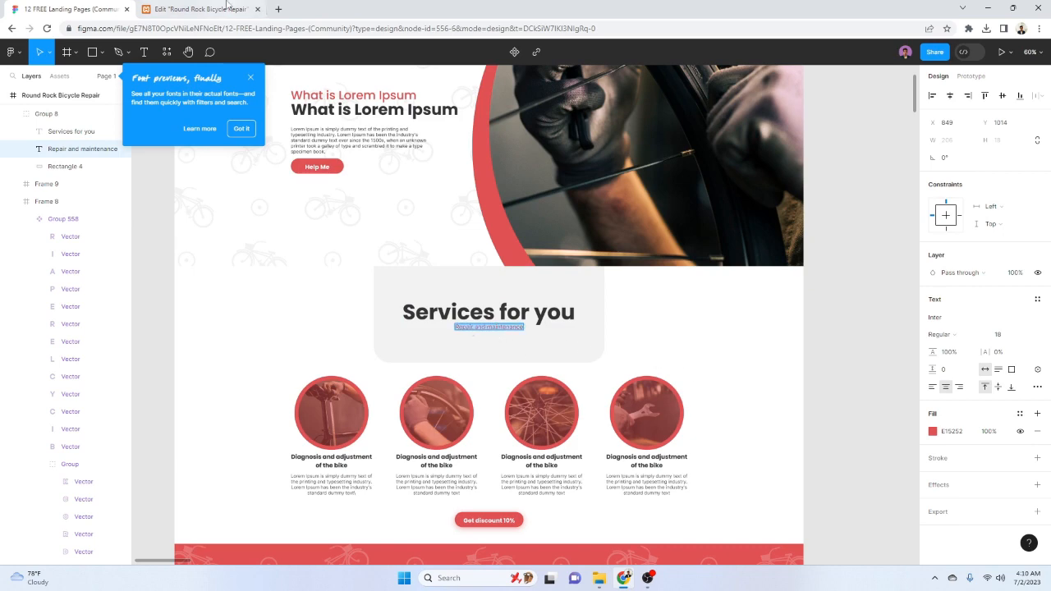
pyautogui.click(206, 9)
# Add a center-aligned H4 Heading widget reading "Repair and maintenance" below the "Services for you" heading
pyautogui.click(149, 48)
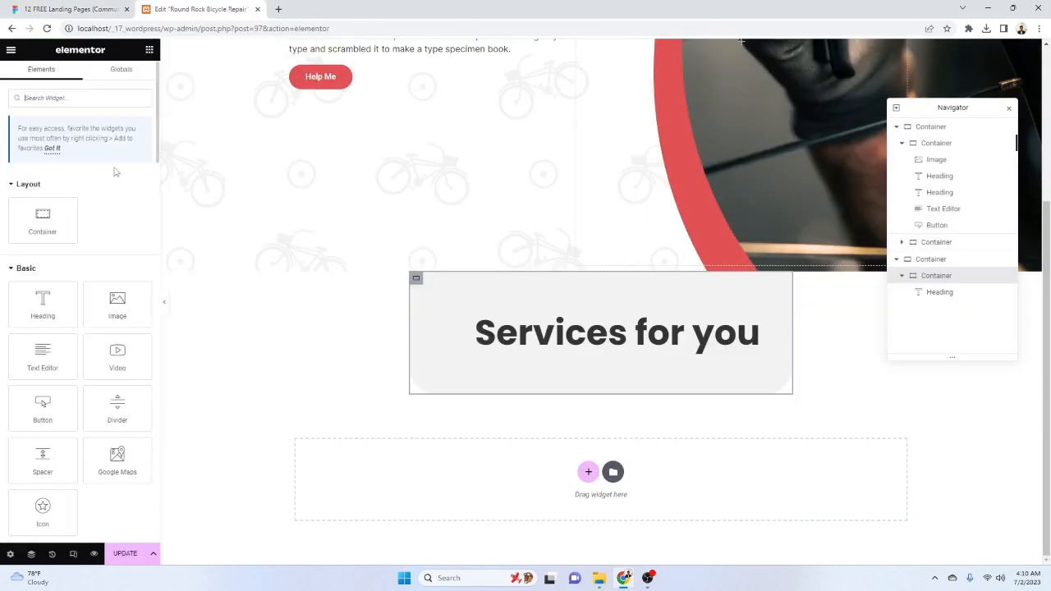
pyautogui.moveTo(42, 312); pyautogui.dragTo(606, 348)
pyautogui.click(99, 276)
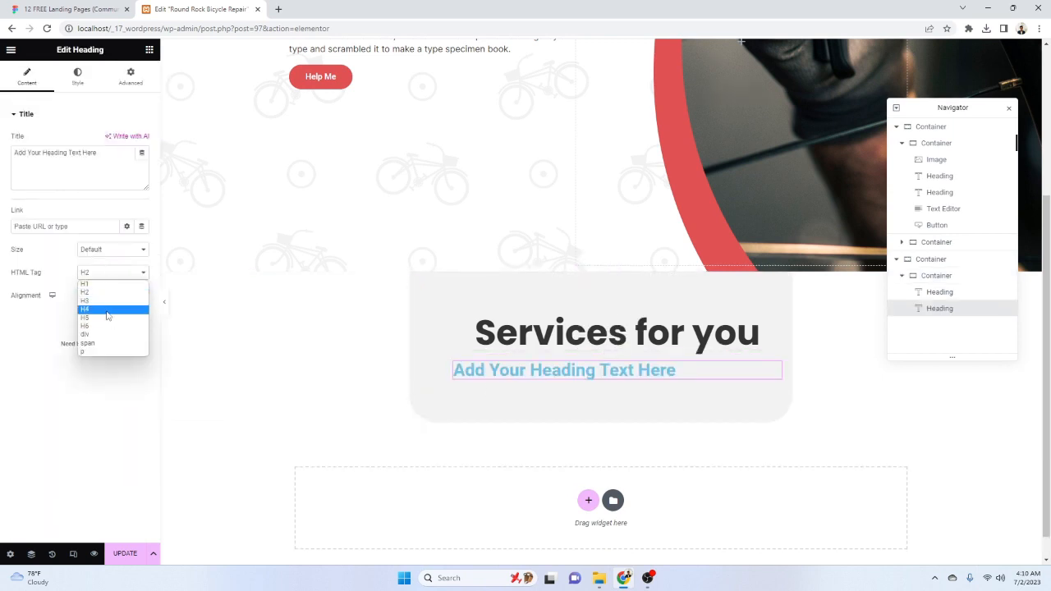
pyautogui.click(109, 313)
pyautogui.tripleClick(86, 190)
pyautogui.write('Repair and maintenance')
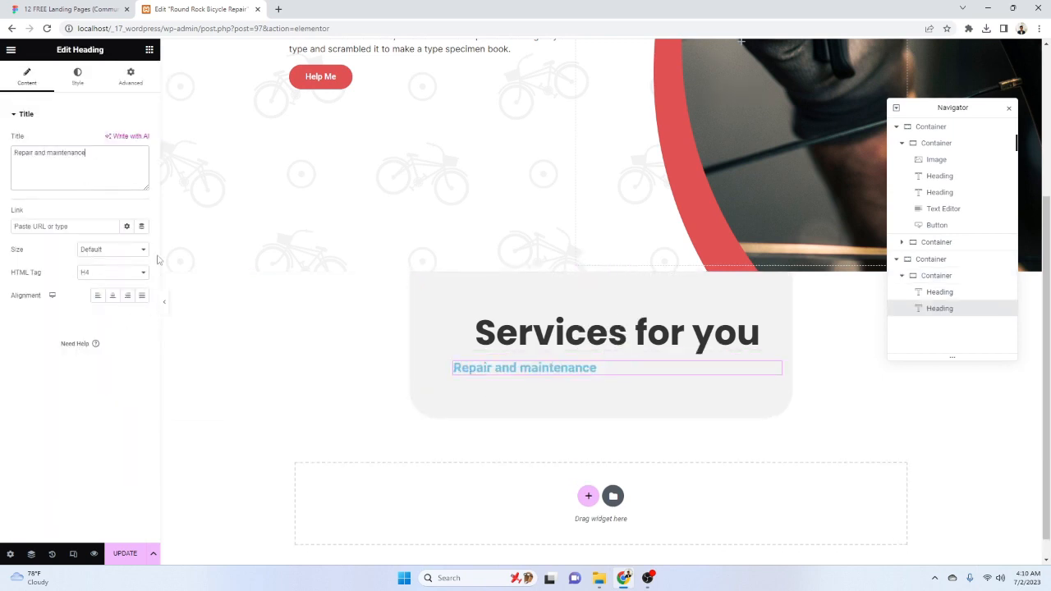
pyautogui.click(114, 300)
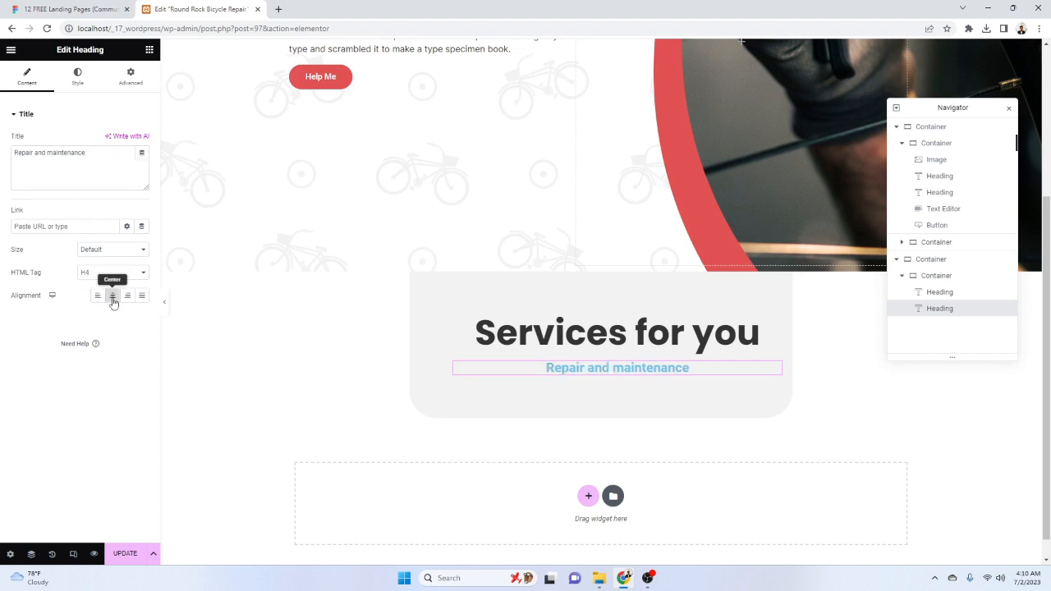
# Copy the subtitle's fill color E15252 from Figma and apply it as the "Repair and maintenance" heading's text color in Elementor
pyautogui.click(77, 76)
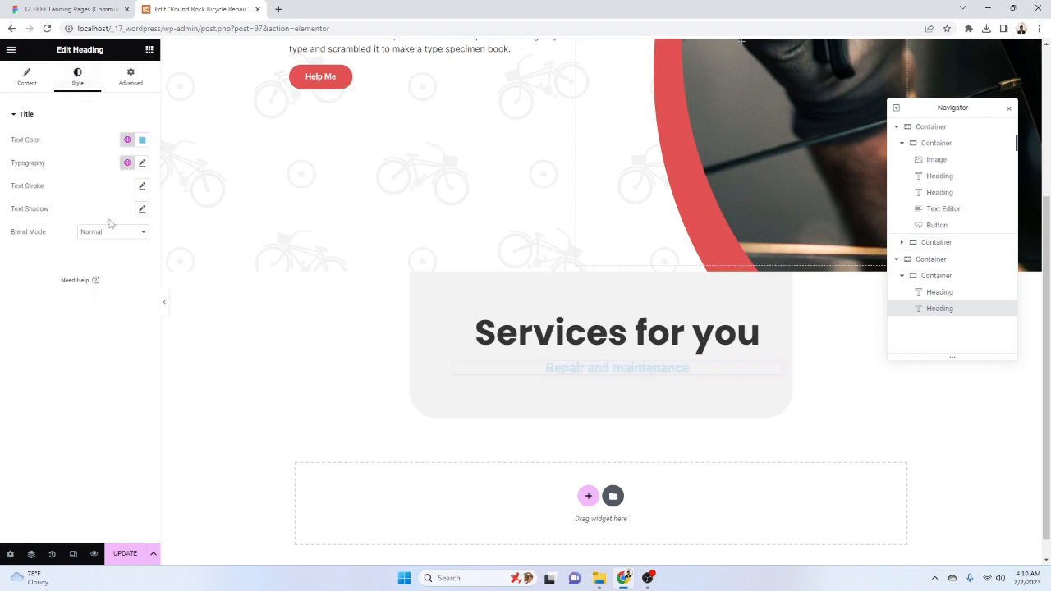
pyautogui.click(144, 144)
pyautogui.click(90, 10)
pyautogui.click(957, 433)
pyautogui.hotkey('ctrl', 'c')
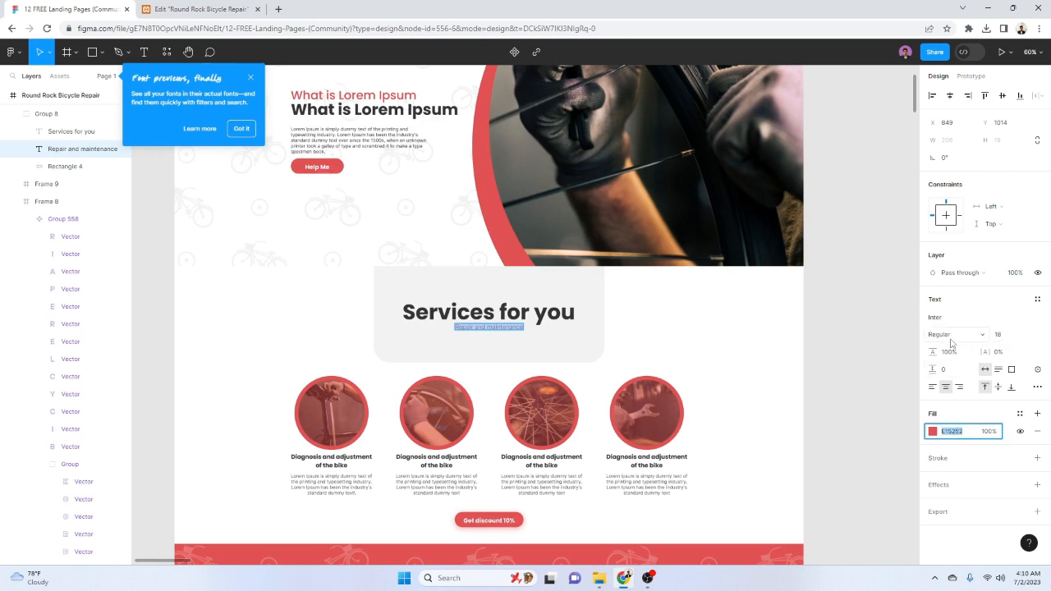
pyautogui.click(202, 10)
pyautogui.hotkey('ctrl', 'v')
pyautogui.click(106, 359)
# Set the "Repair and maintenance" heading's typography to Inter, size 18 px, weight 400 (Normal)
pyautogui.click(142, 164)
pyautogui.click(103, 215)
pyautogui.write('INTER')
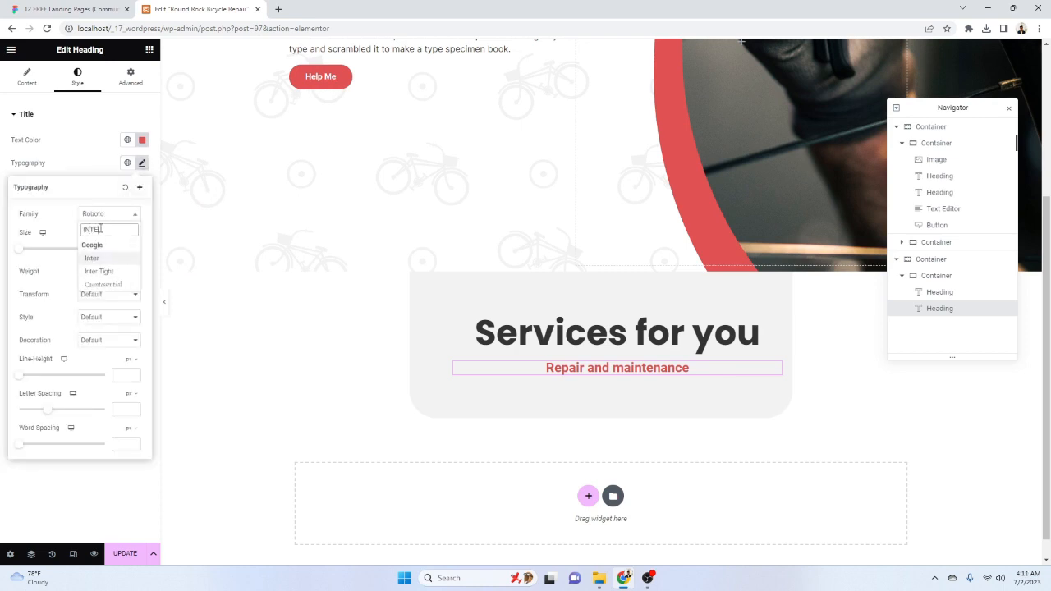
pyautogui.click(92, 258)
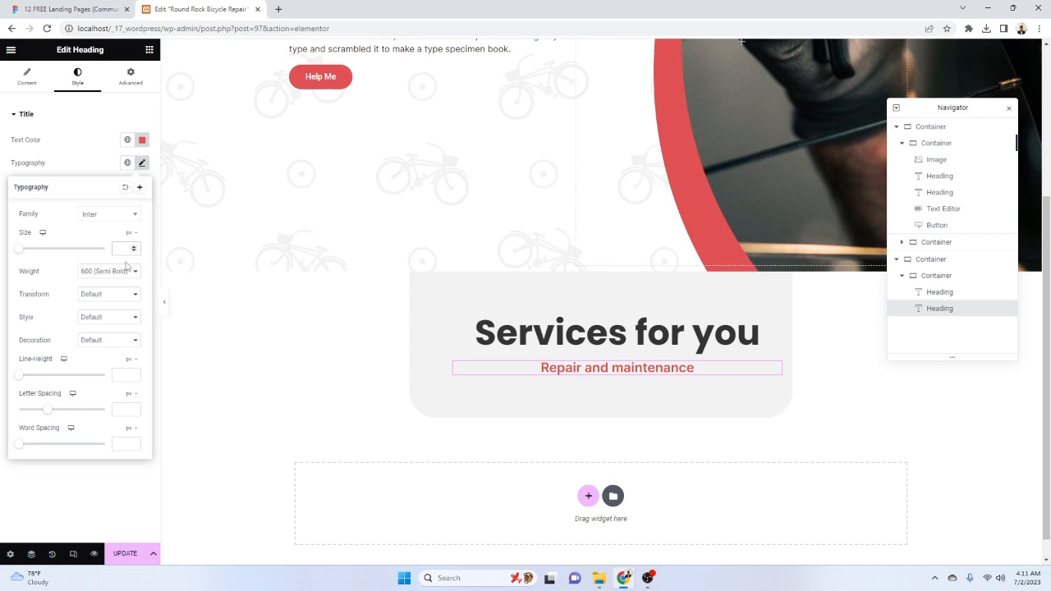
pyautogui.write('18')
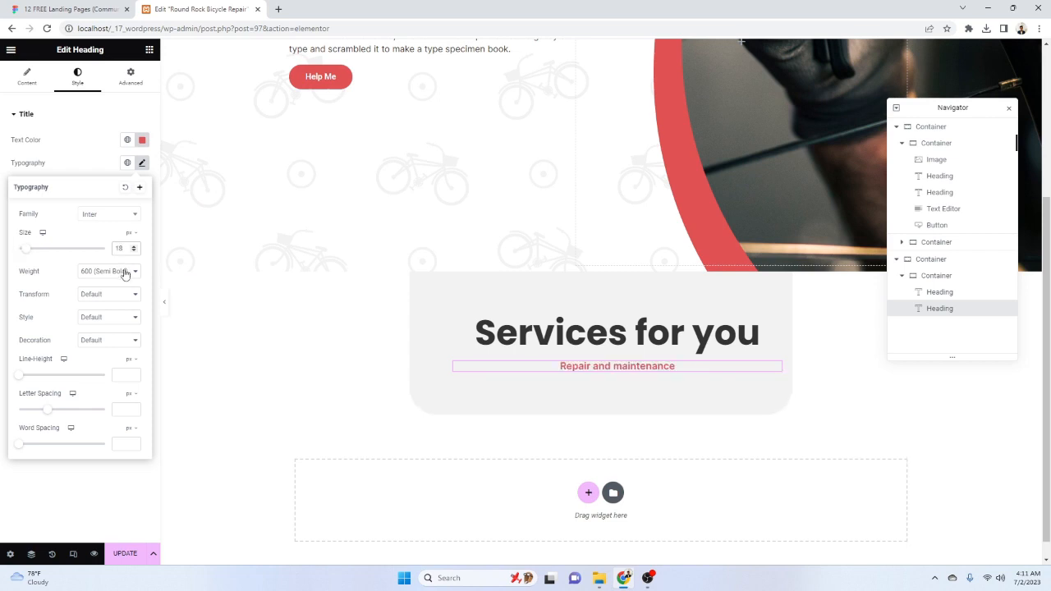
pyautogui.click(126, 274)
pyautogui.click(100, 308)
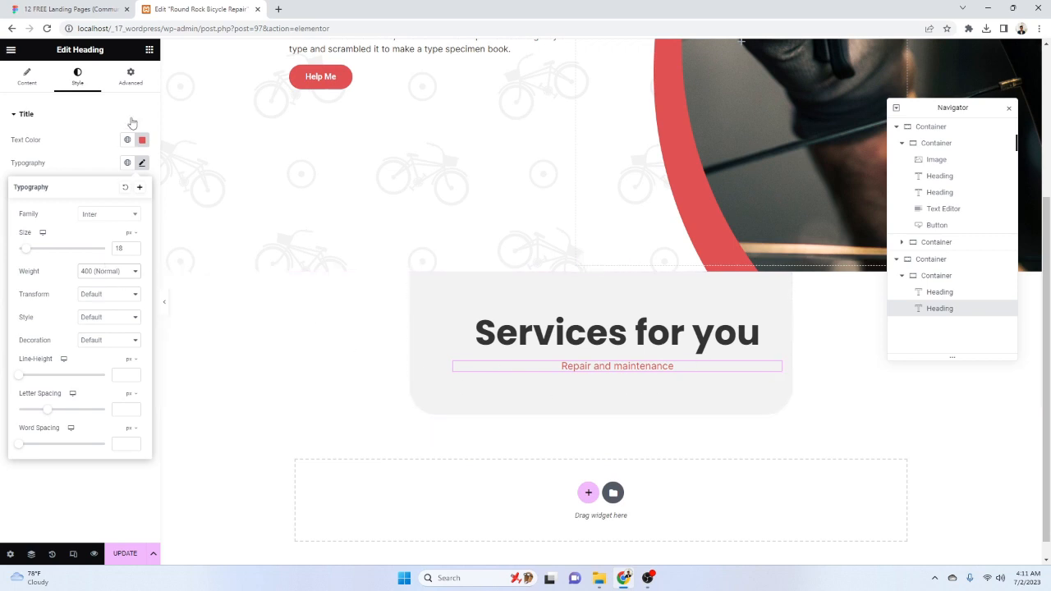
# Unlink the "Services for you" heading's margins and set the bottom margin to -26 px, leaving the other sides at 0
pyautogui.click(776, 323)
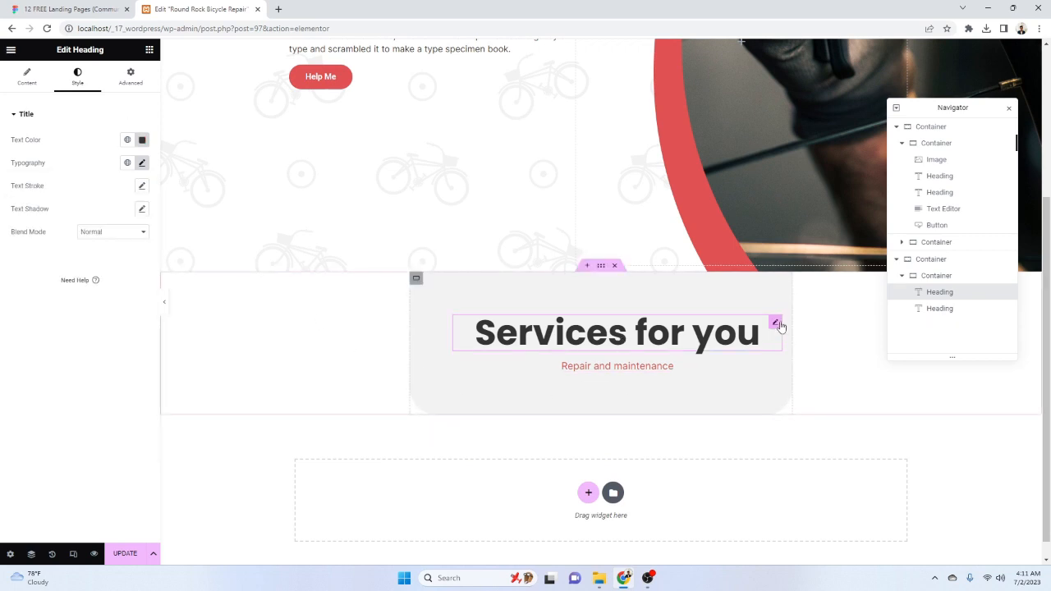
pyautogui.click(131, 76)
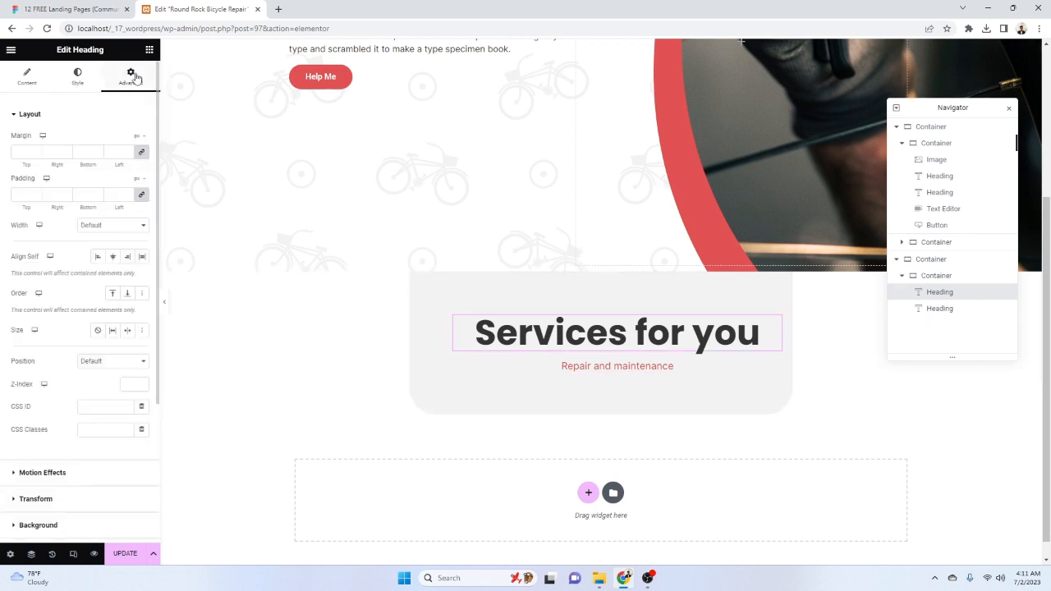
pyautogui.click(79, 152)
pyautogui.write('0')
pyautogui.press('Down')
pyautogui.press('Down')
pyautogui.press('Down')
pyautogui.press('Down')
pyautogui.press('Down')
pyautogui.press('Down')
pyautogui.press('Down')
pyautogui.press('Down')
pyautogui.press('Down')
pyautogui.press('Down')
pyautogui.press('Down')
pyautogui.press('Down')
pyautogui.press('Down')
pyautogui.press('Down')
pyautogui.press('Down')
pyautogui.press('Down')
pyautogui.press('Down')
pyautogui.press('Down')
pyautogui.press('Down')
pyautogui.press('Down')
pyautogui.press('Down')
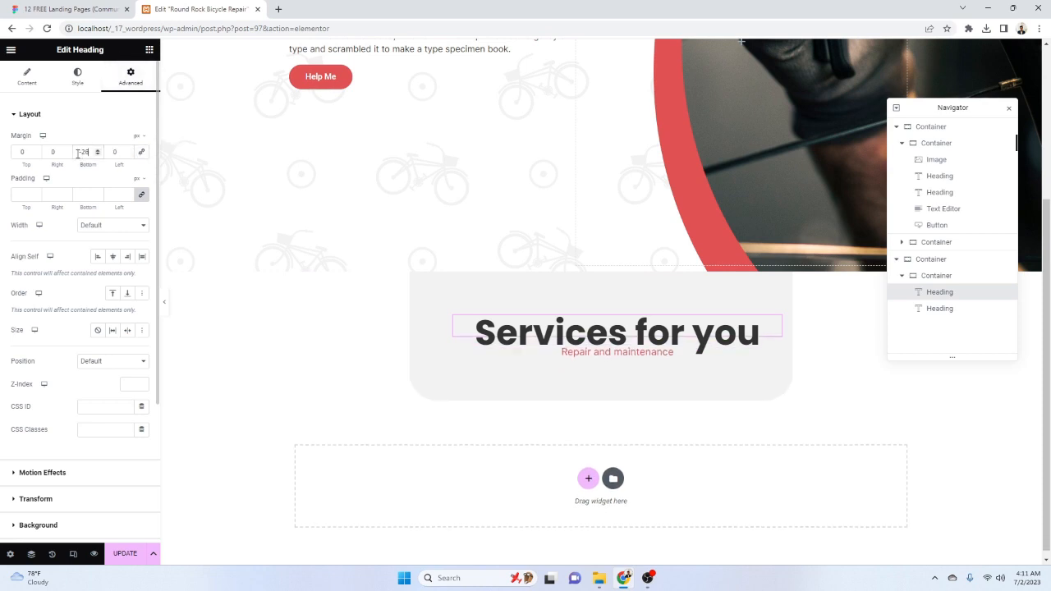
# Compare the subtitle spacing with the Figma design, set the "Services for you" heading's bottom margin to -20 px, and update the page
pyautogui.click(65, 9)
pyautogui.scroll(4, 529, 362)
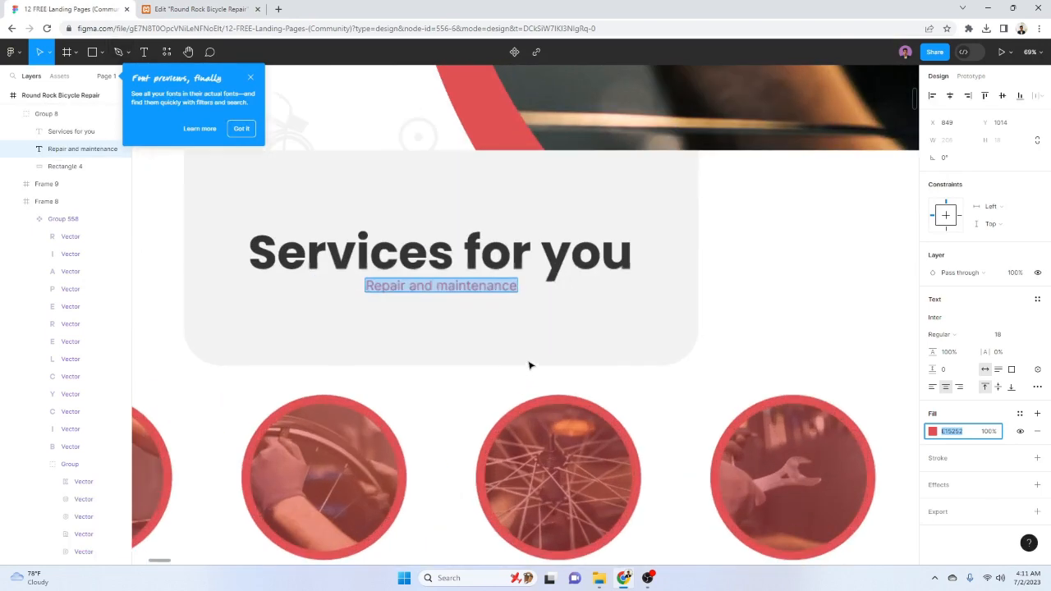
pyautogui.click(197, 9)
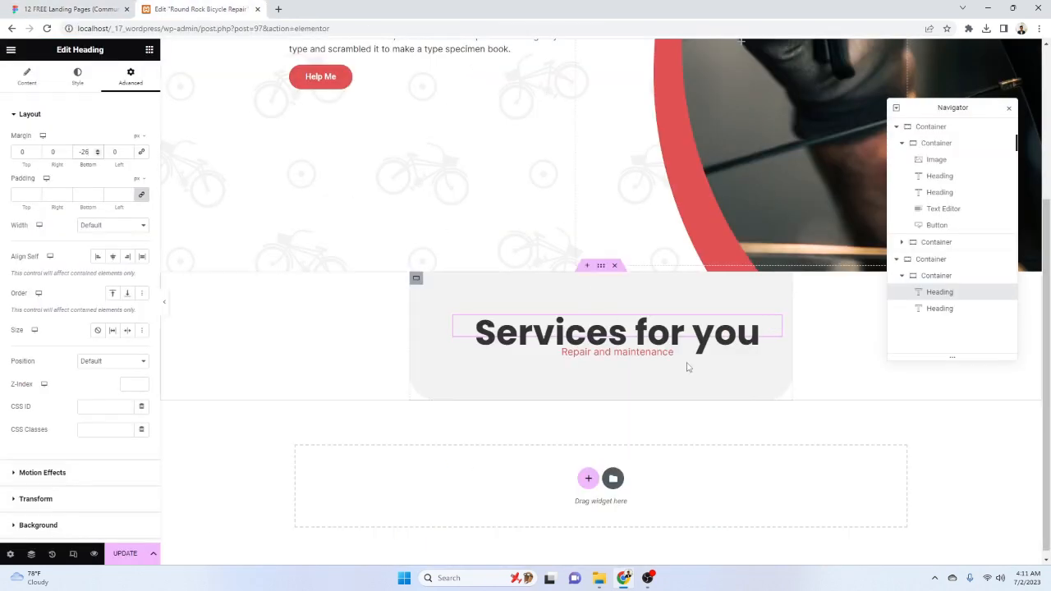
pyautogui.press('Up')
pyautogui.press('Up')
pyautogui.press('Up')
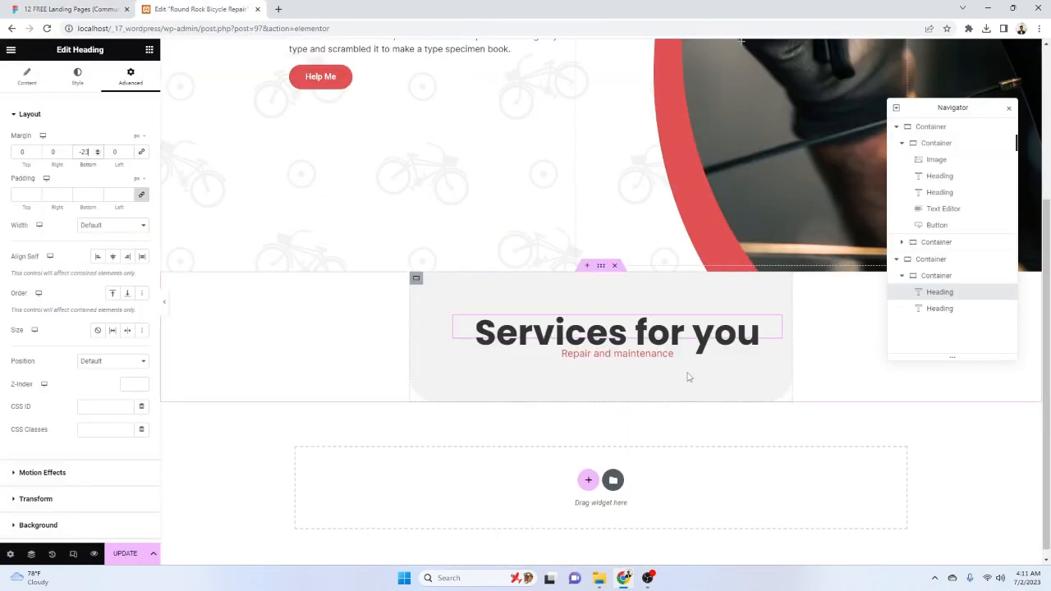
pyautogui.press('Up')
pyautogui.press('Up')
pyautogui.press('Up')
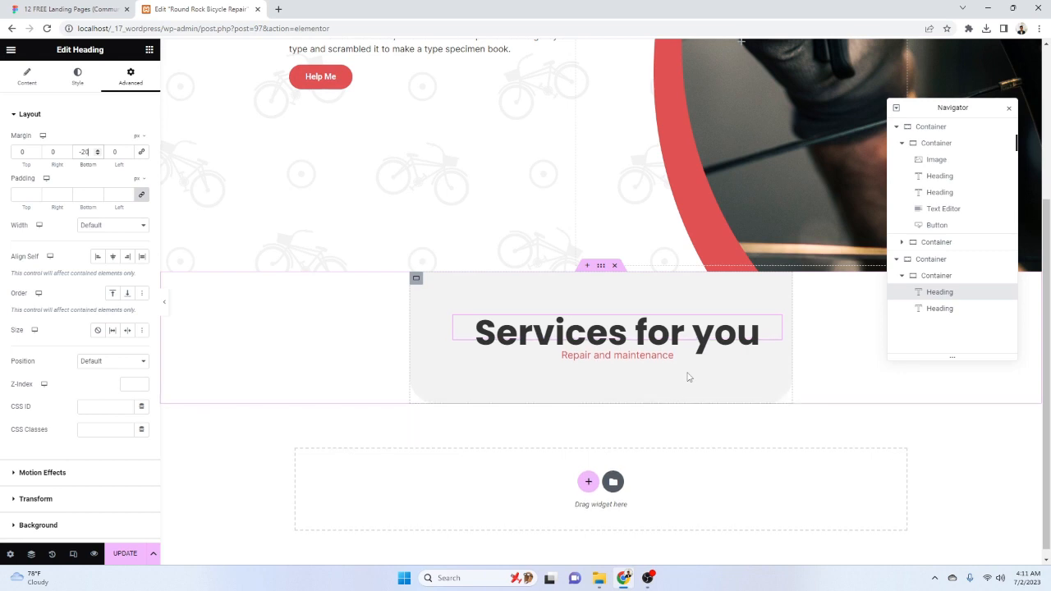
pyautogui.click(127, 553)
# Review the service columns in Figma, add a container with four equal columns below the title block in Elementor, and open its advanced settings
pyautogui.click(80, 9)
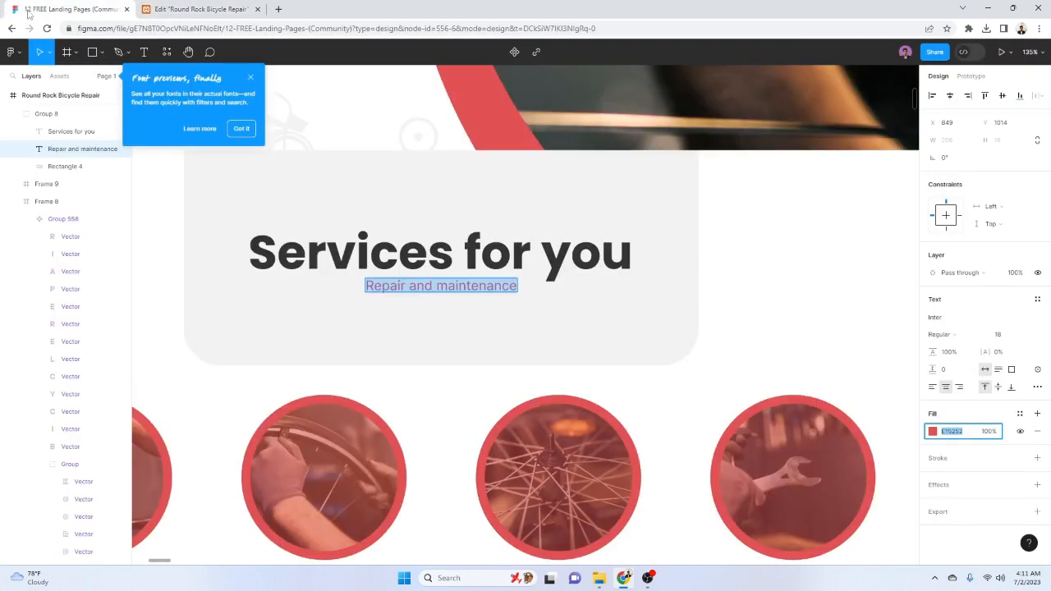
pyautogui.scroll(-5, 514, 374)
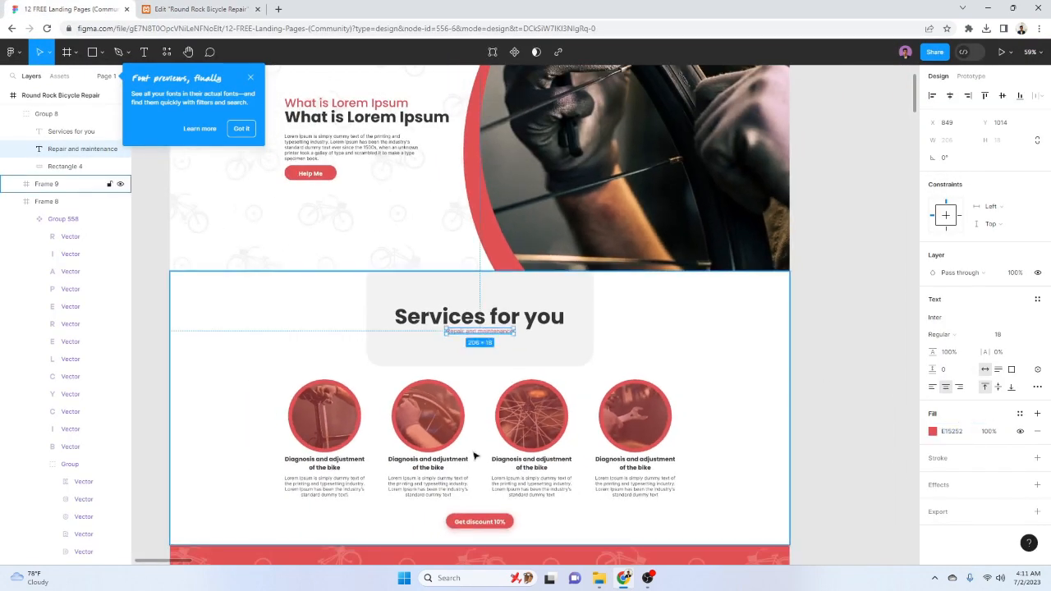
pyautogui.scroll(-5, 392, 269)
pyautogui.scroll(1, 393, 268)
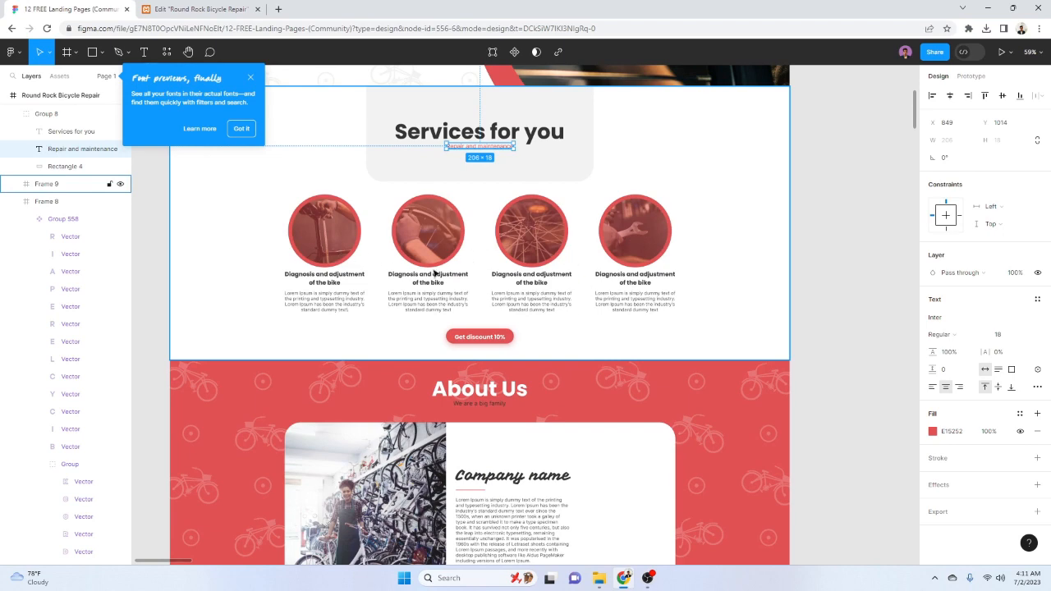
pyautogui.click(201, 9)
pyautogui.click(586, 483)
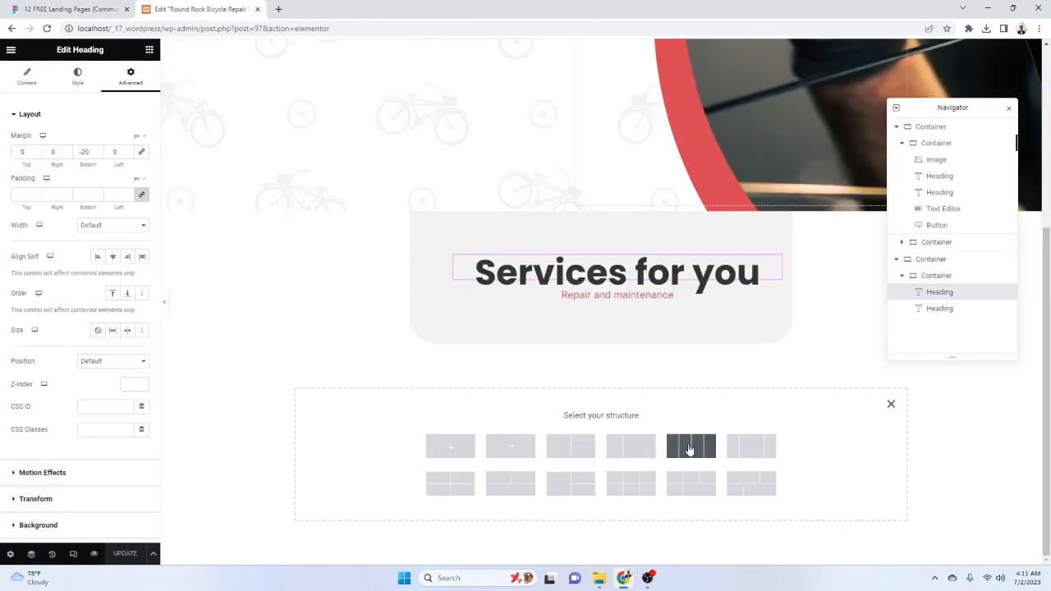
pyautogui.click(699, 455)
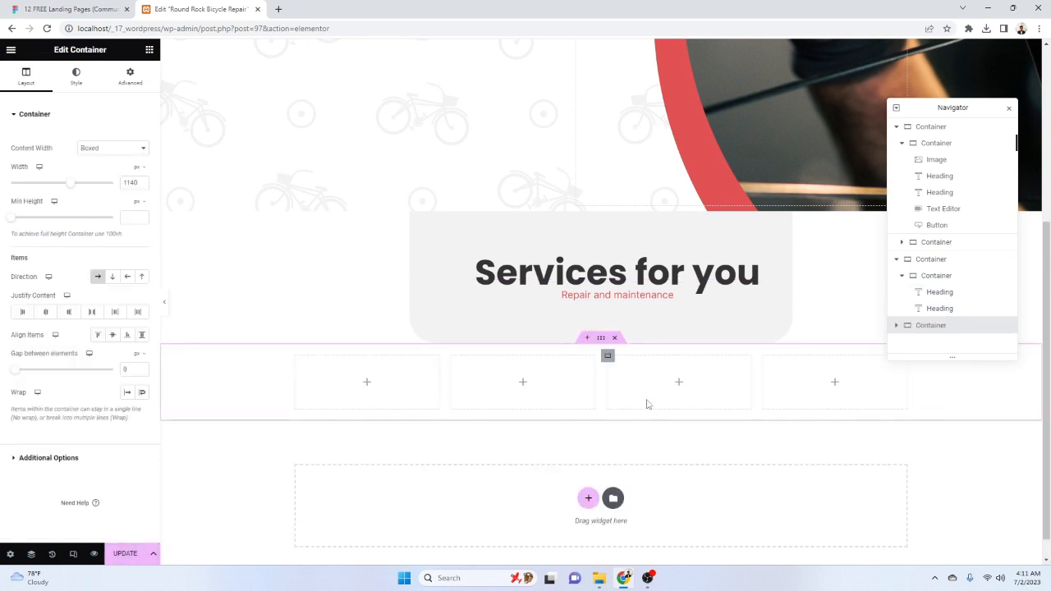
pyautogui.click(130, 75)
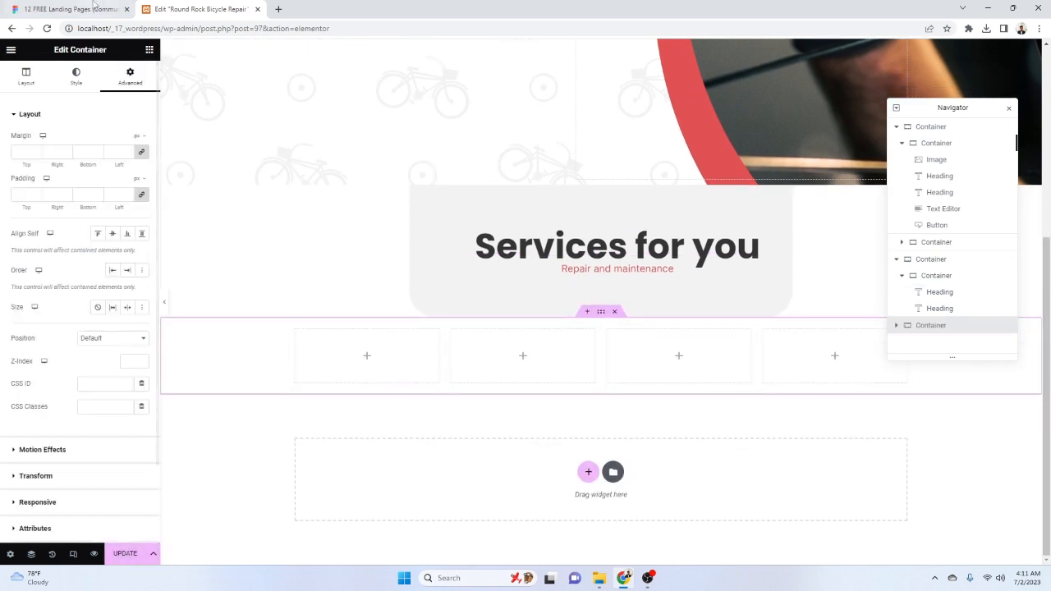
# Unlink the four-column container's padding and set top and bottom to 30 px, leaving right and left at 0
pyautogui.click(70, 9)
pyautogui.click(167, 6)
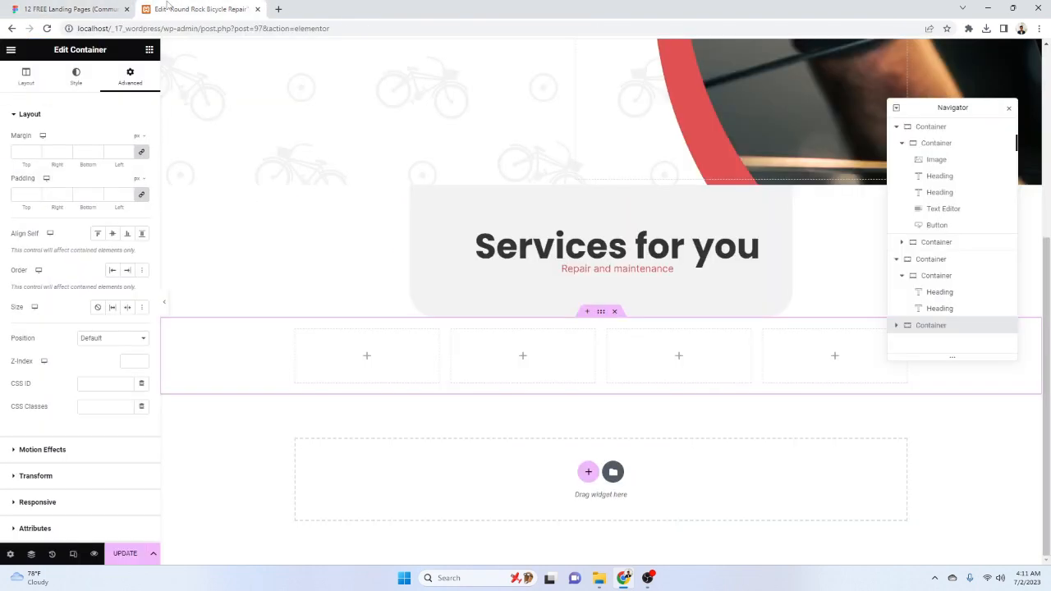
pyautogui.click(141, 195)
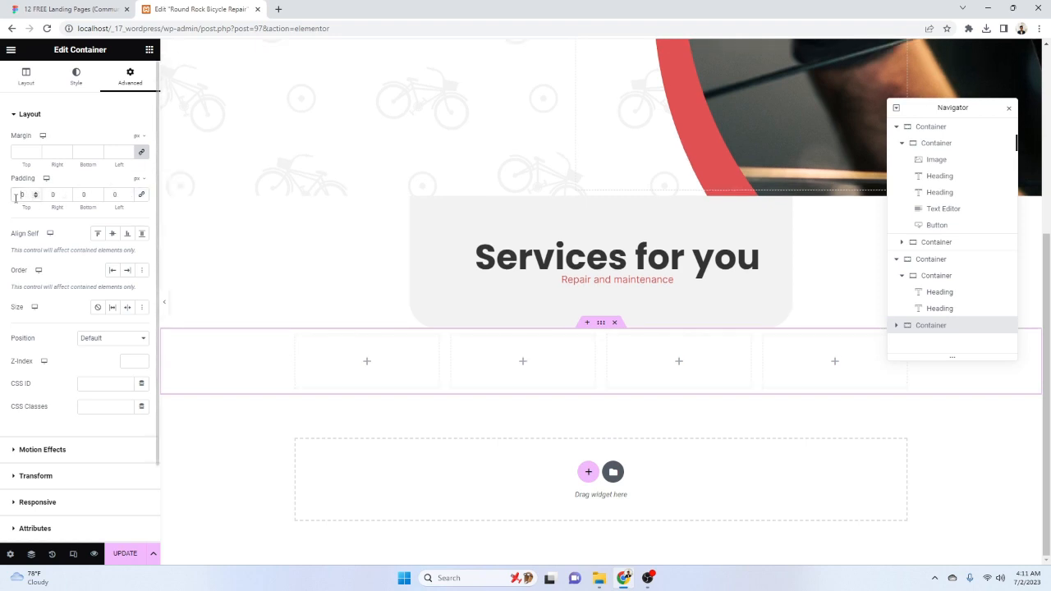
pyautogui.click(70, 9)
pyautogui.click(197, 9)
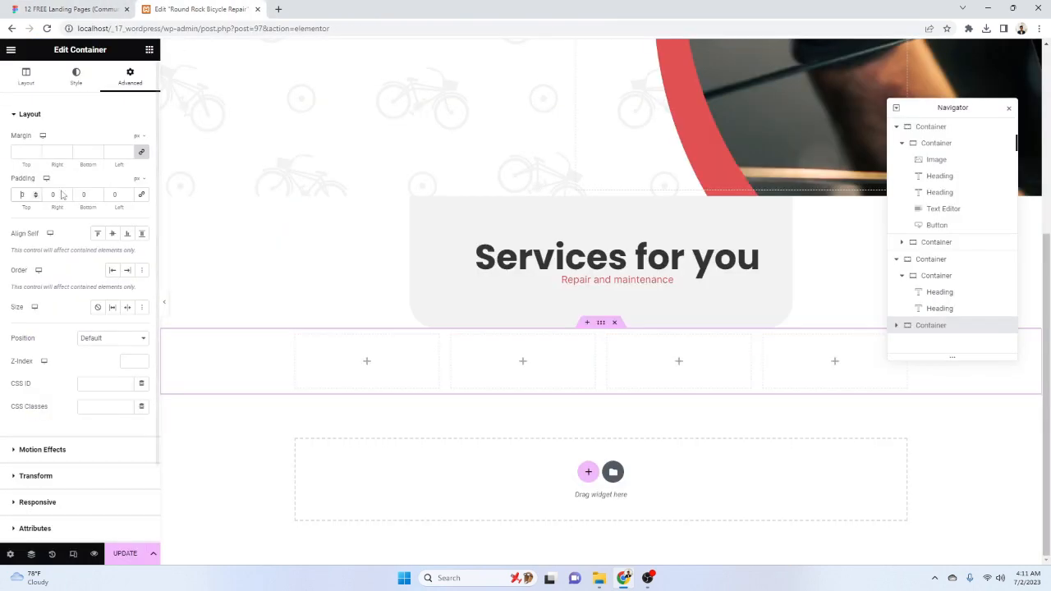
pyautogui.write('20')
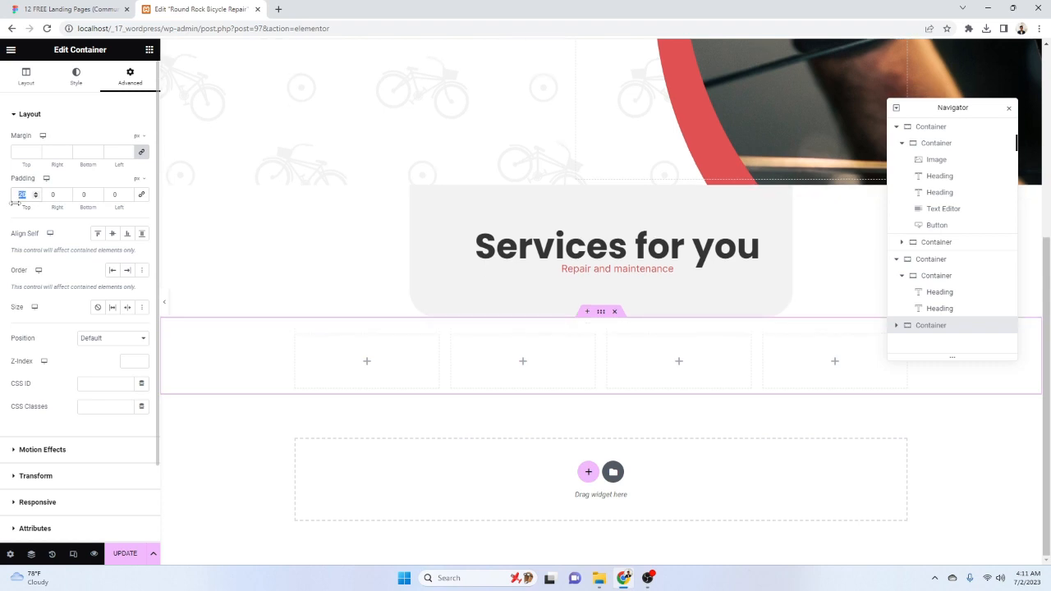
pyautogui.hotkey('ctrl', 'a')
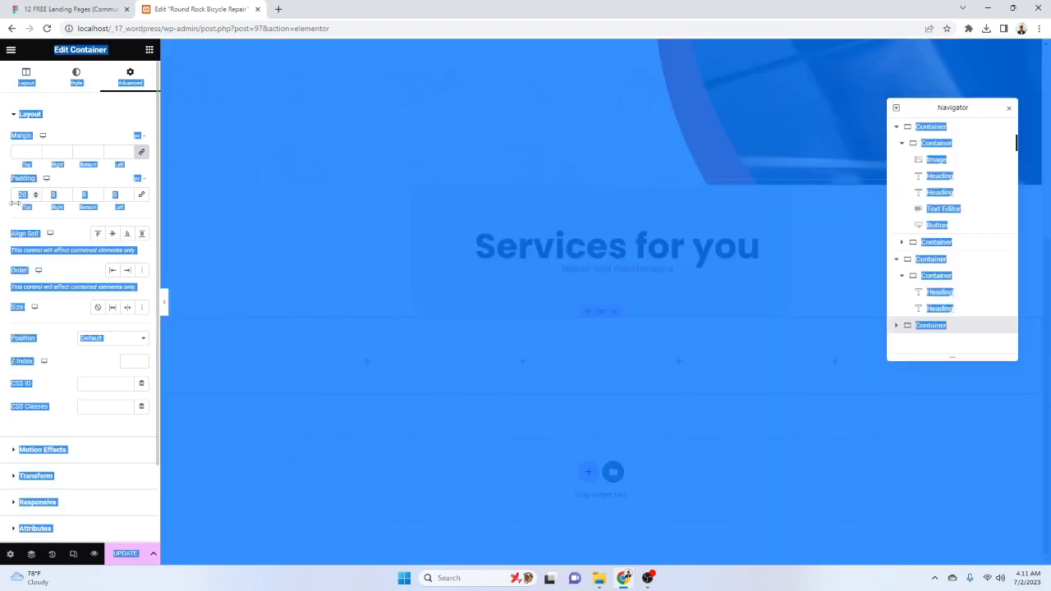
pyautogui.doubleClick(23, 196)
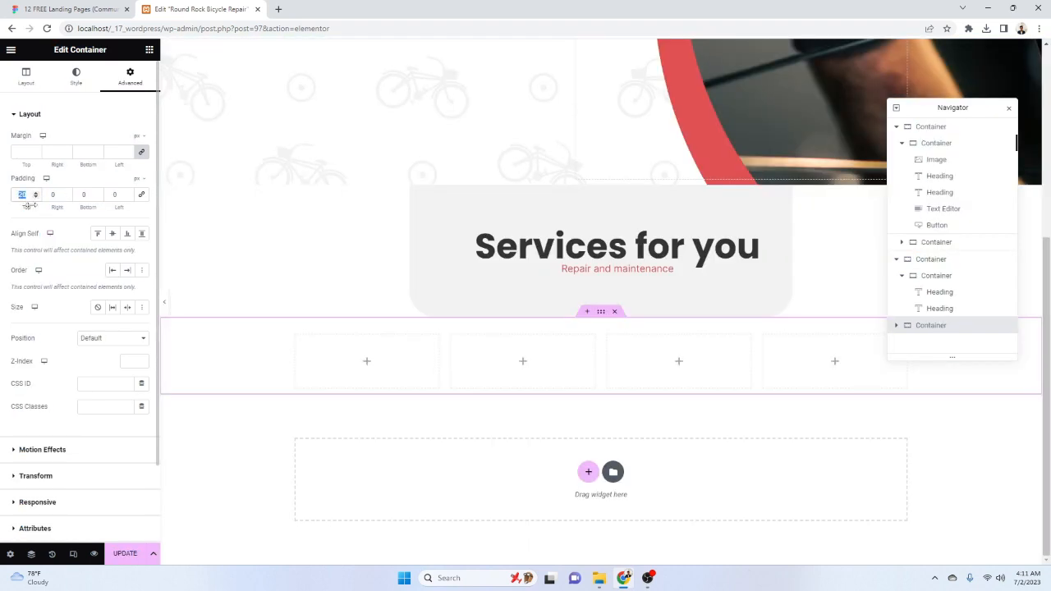
pyautogui.write('30')
pyautogui.press('Tab')
pyautogui.write('30')
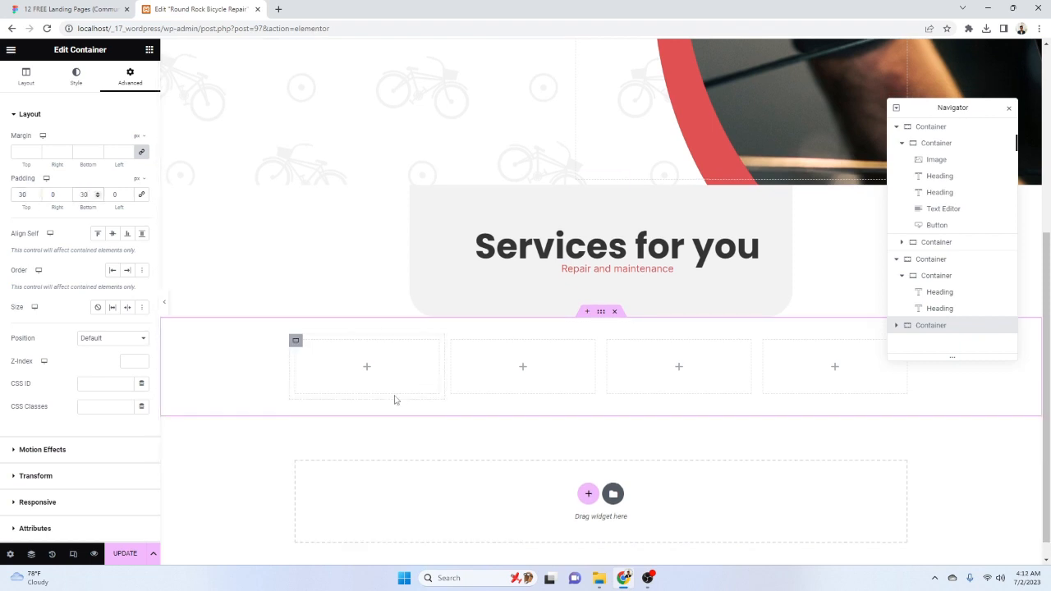
# Compare the first service column with the Figma design and set its linked padding to 10 px on all sides
pyautogui.click(296, 341)
pyautogui.click(130, 76)
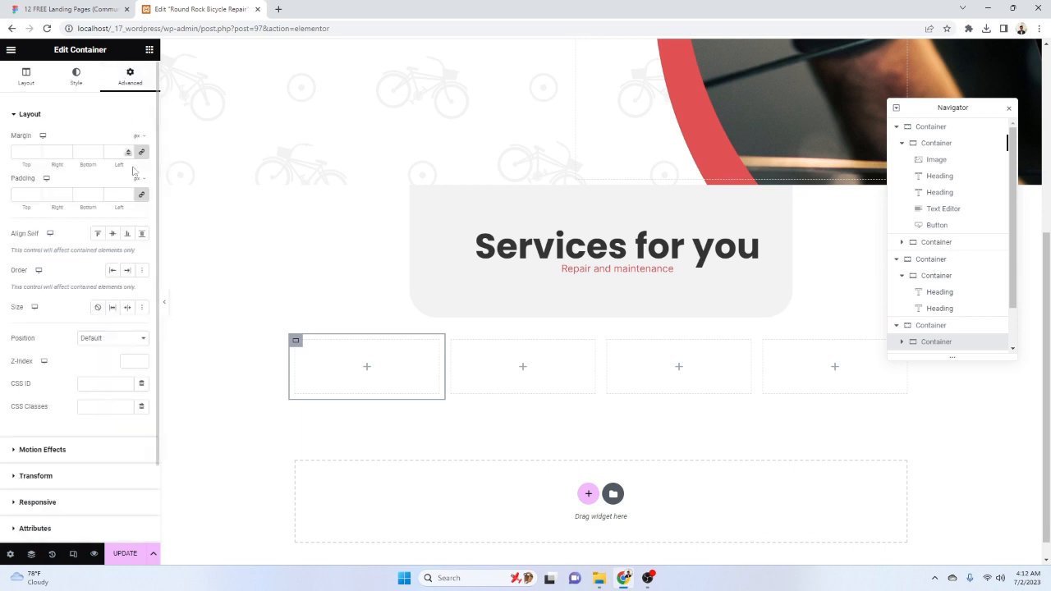
pyautogui.click(143, 197)
pyautogui.click(70, 9)
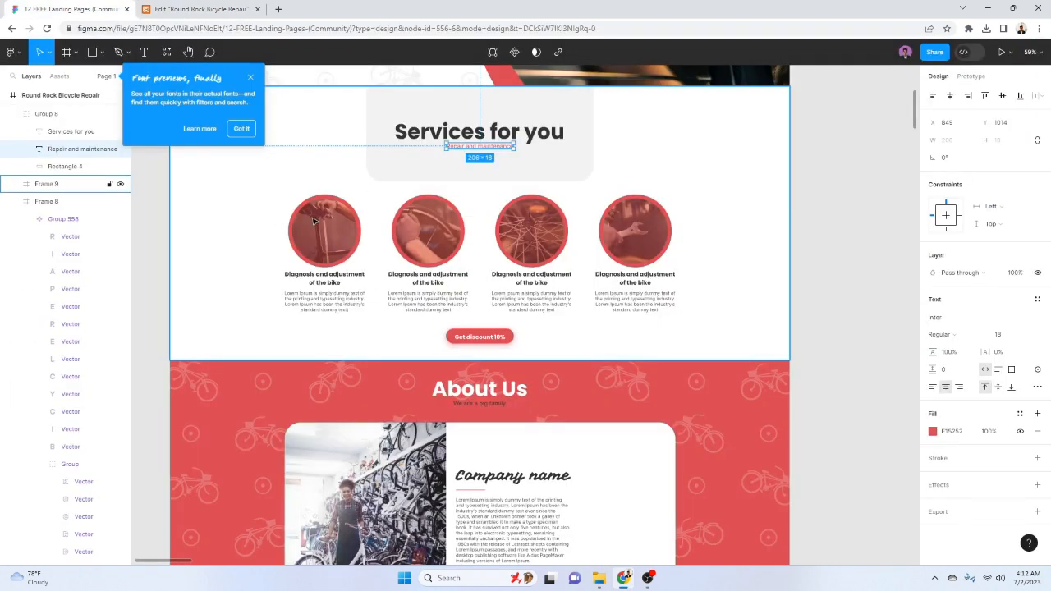
pyautogui.click(153, 7)
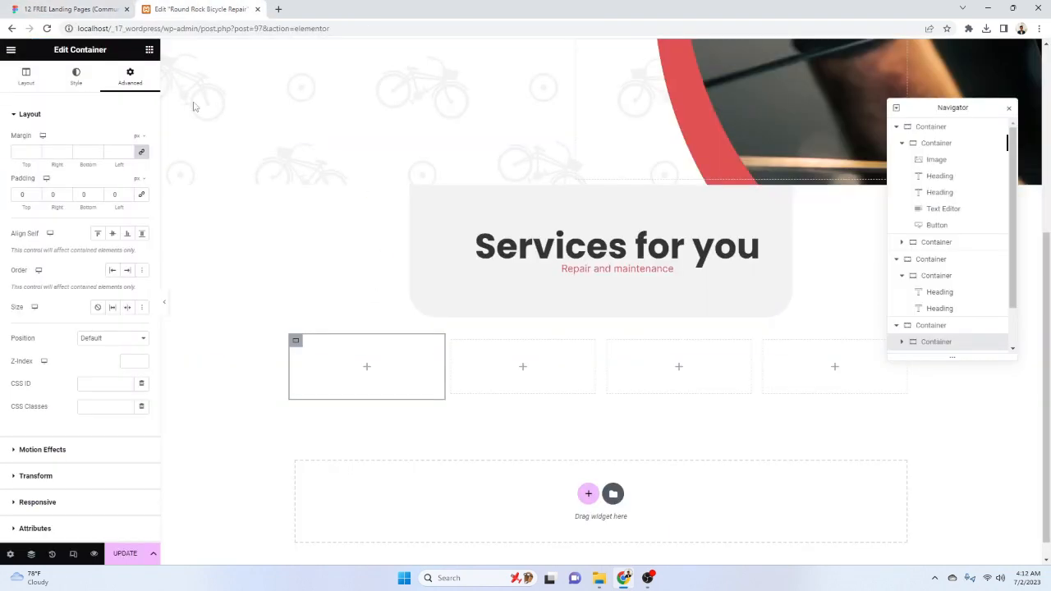
pyautogui.rightClick(293, 348)
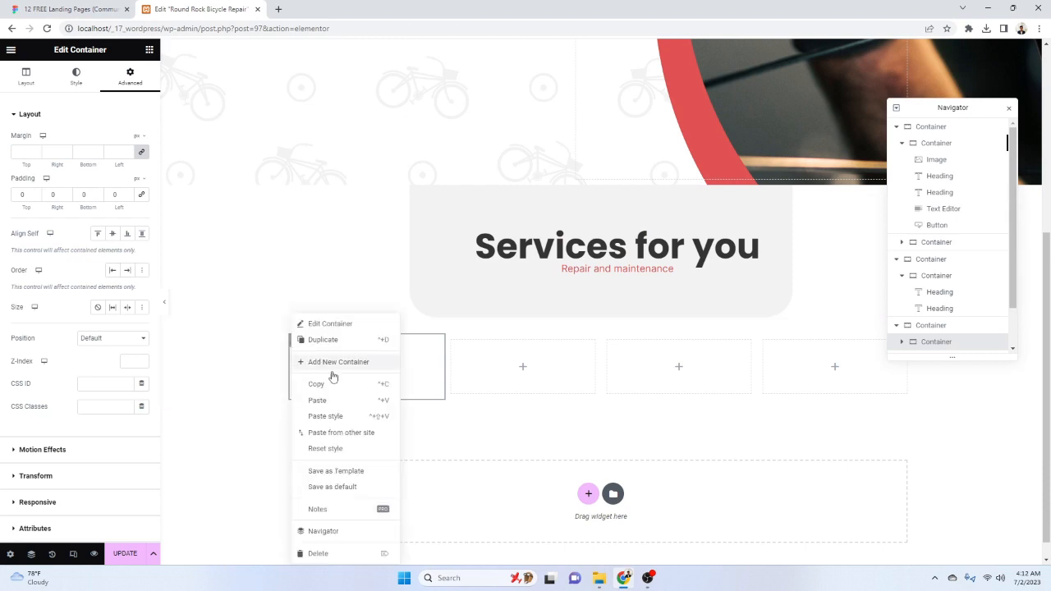
pyautogui.click(418, 353)
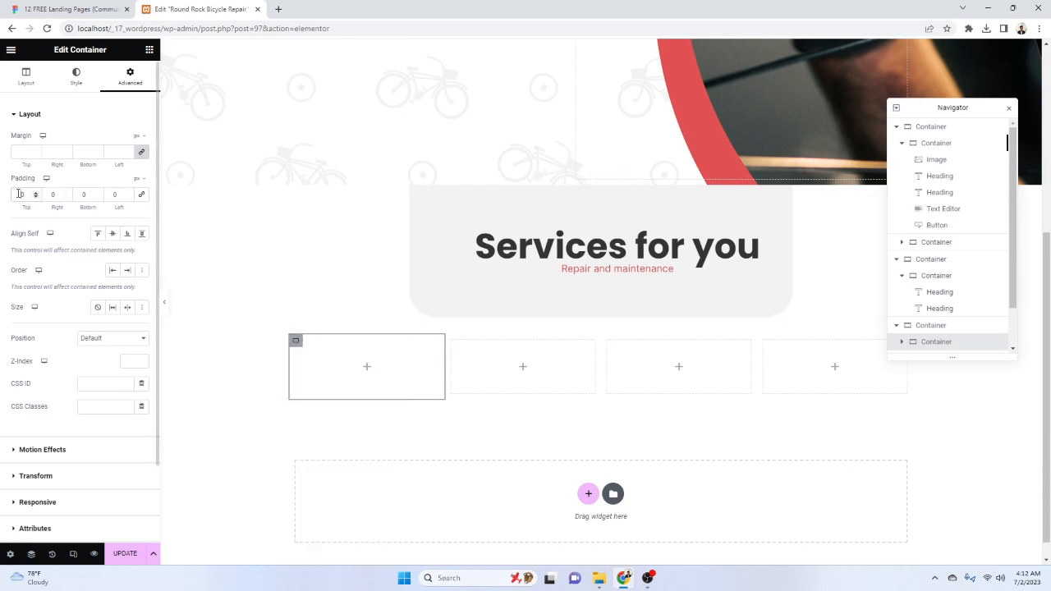
pyautogui.click(141, 193)
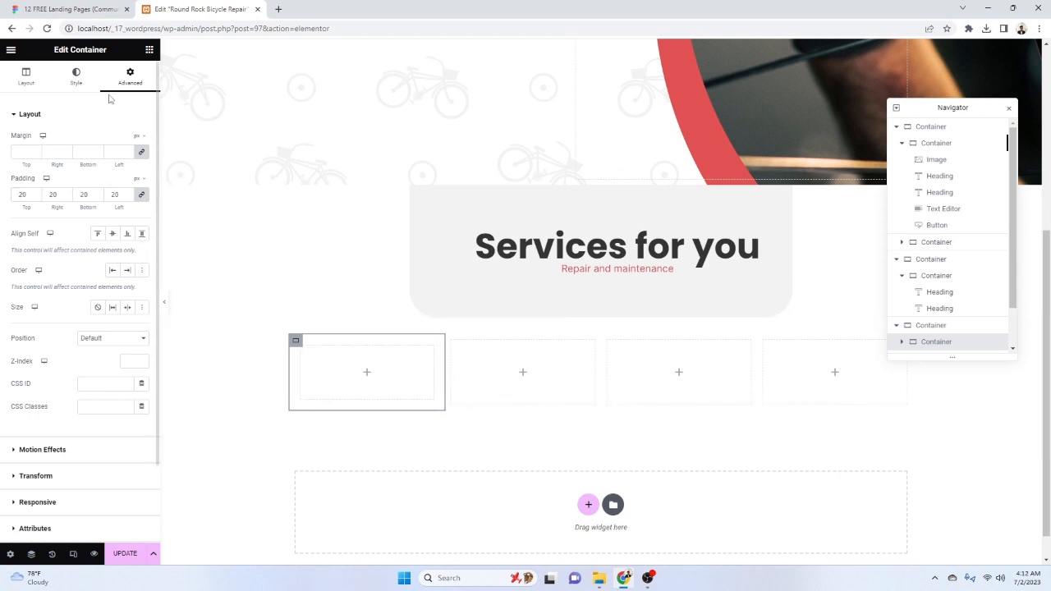
pyautogui.click(86, 6)
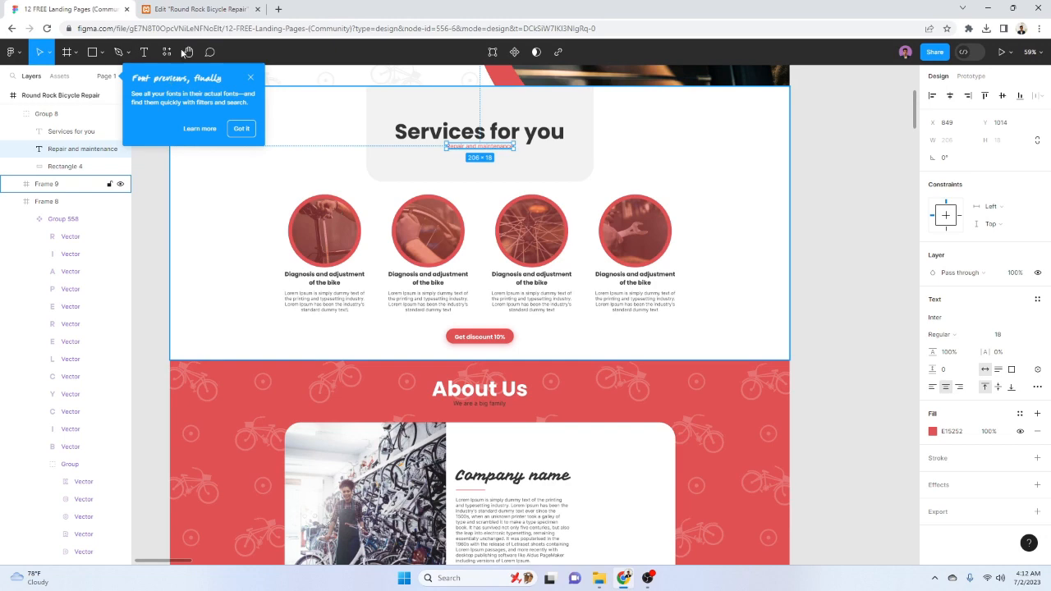
pyautogui.click(201, 8)
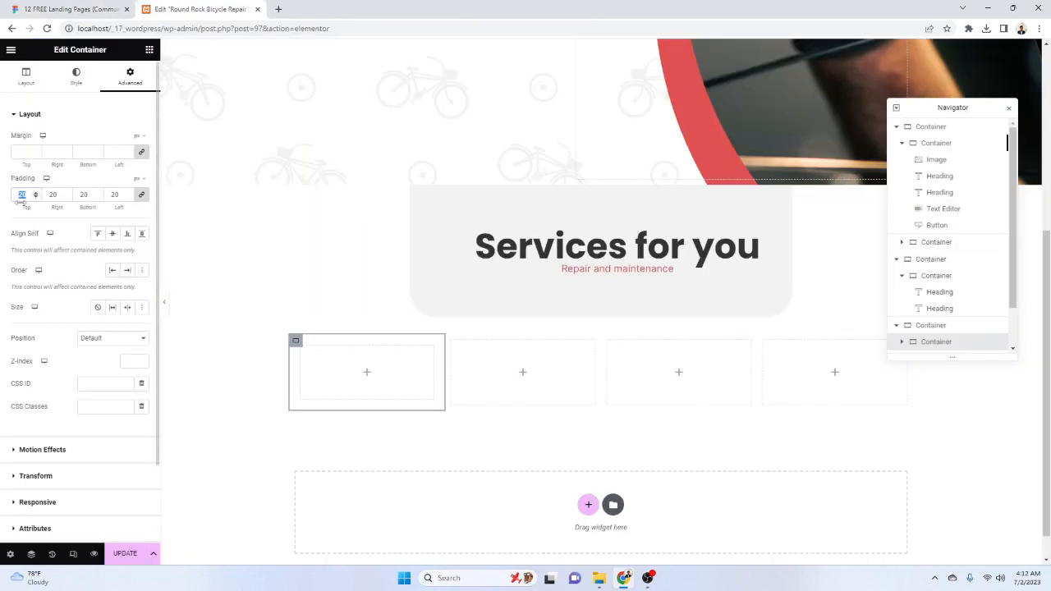
pyautogui.write('10')
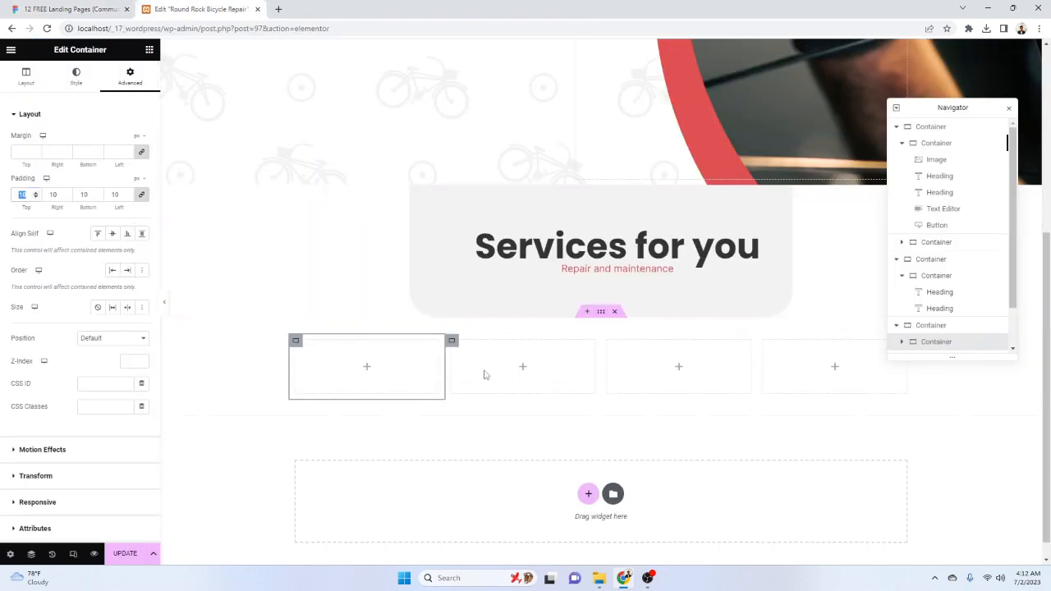
# Copy the first service column and paste its style onto the other three columns
pyautogui.click(467, 372)
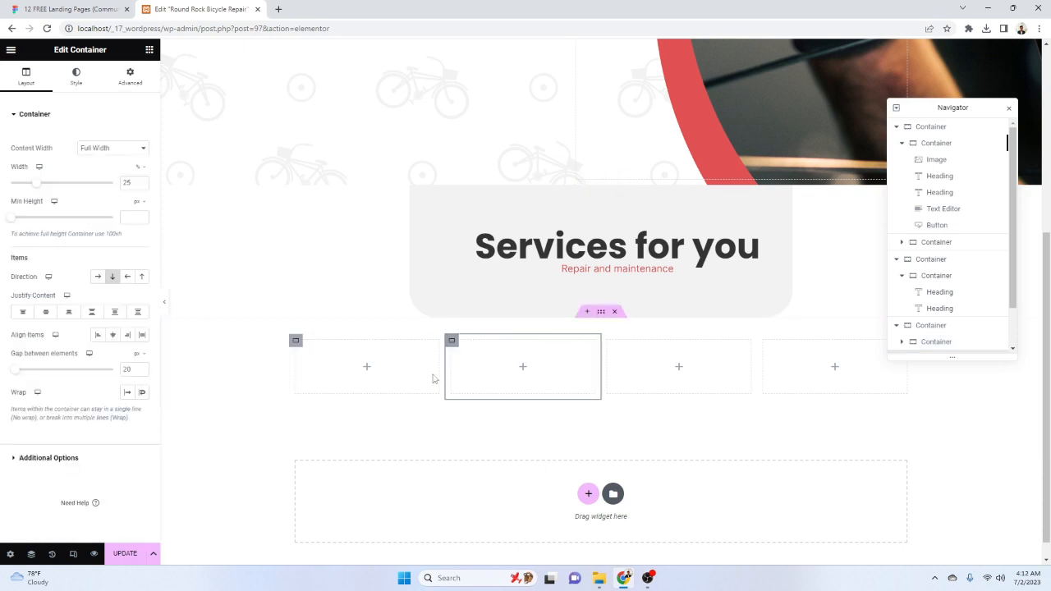
pyautogui.rightClick(303, 345)
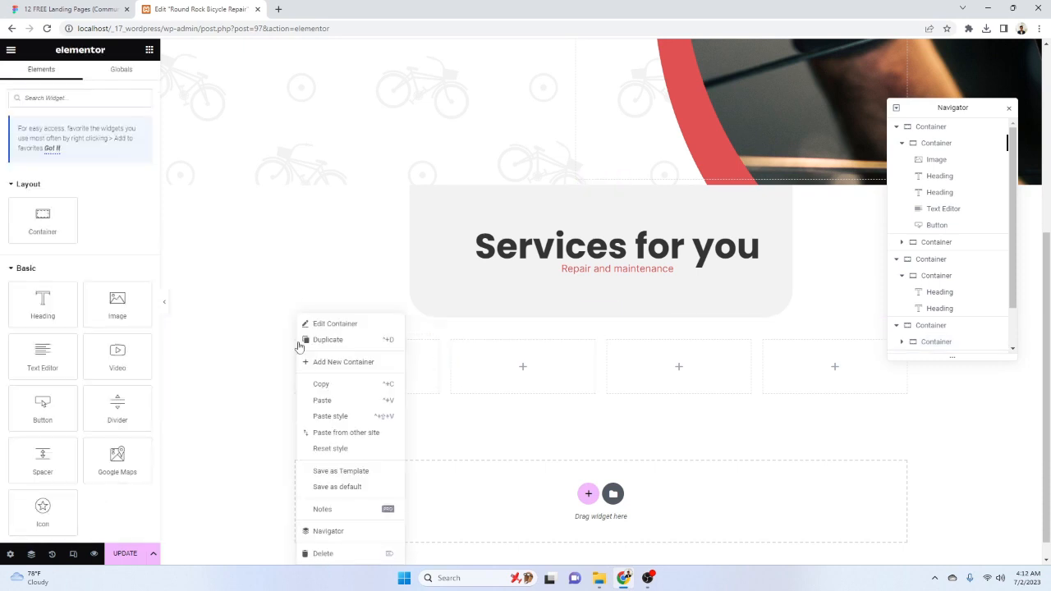
pyautogui.click(348, 383)
pyautogui.rightClick(451, 342)
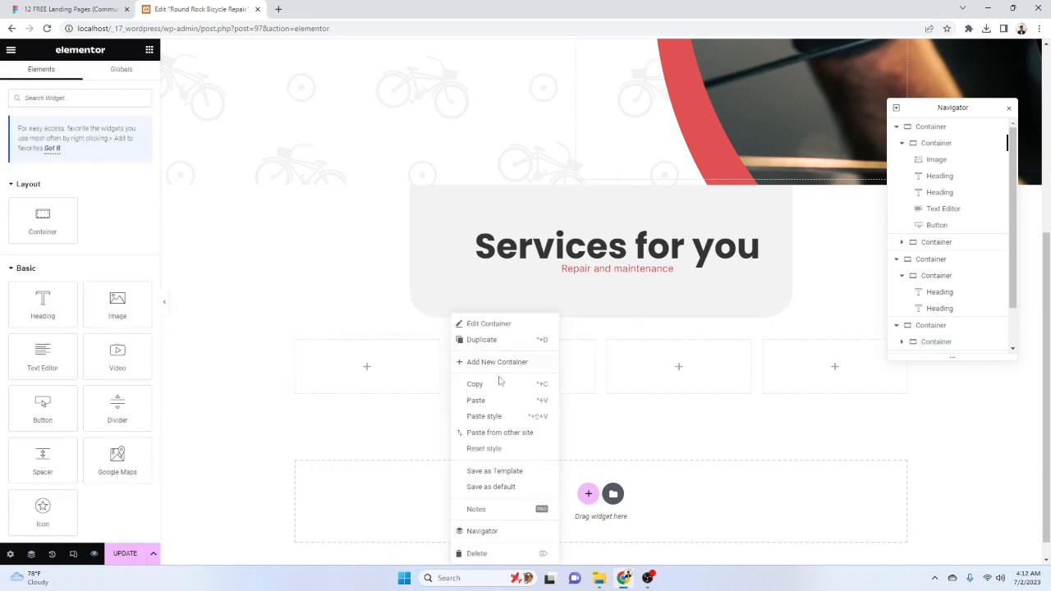
pyautogui.click(462, 402)
pyautogui.rightClick(612, 342)
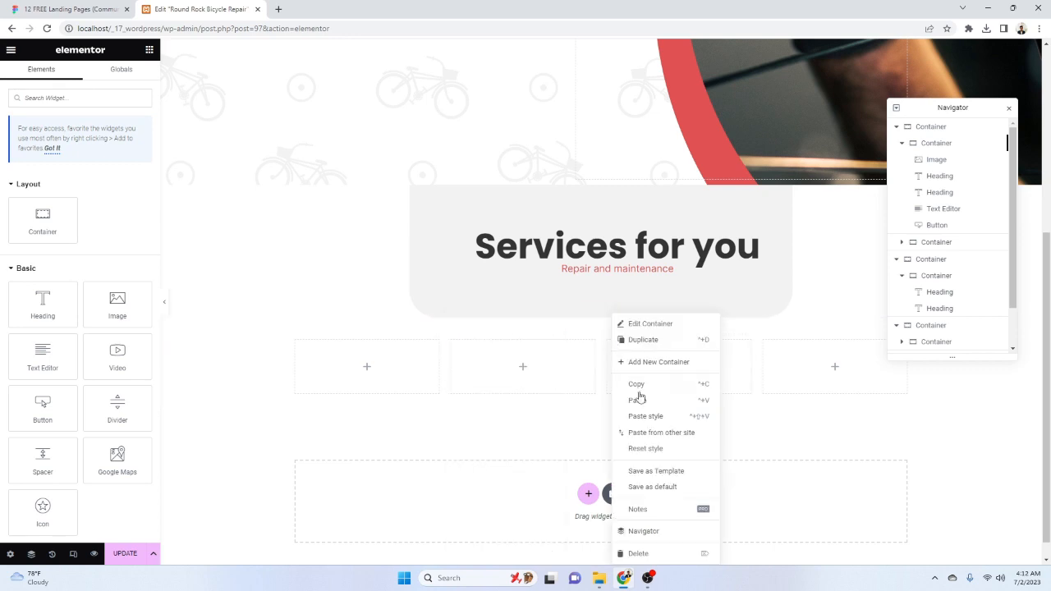
pyautogui.click(667, 417)
pyautogui.rightClick(767, 343)
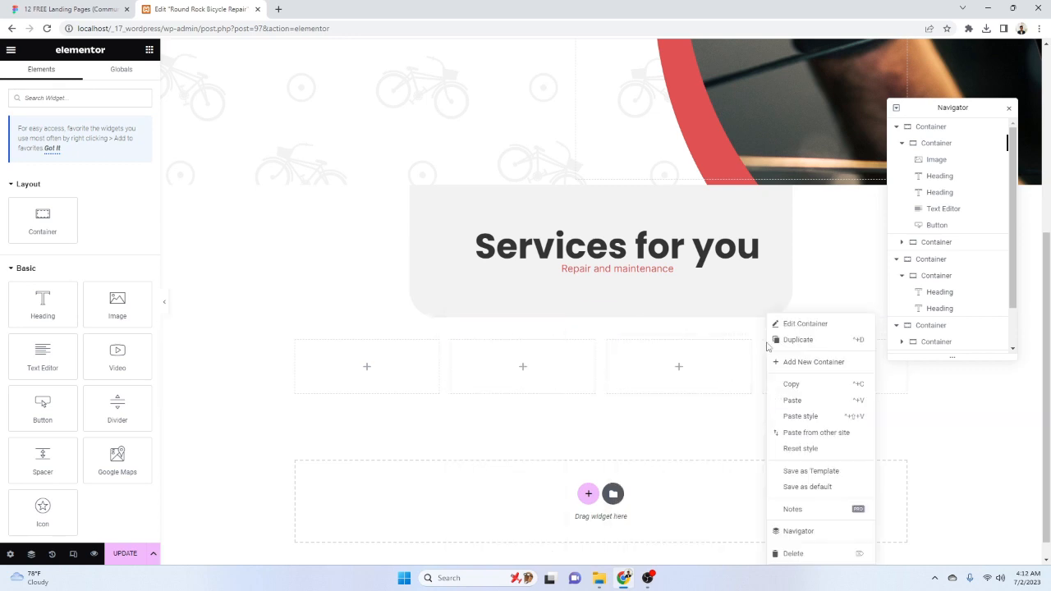
pyautogui.click(801, 419)
# Check the service columns in Figma and add an Image widget to the first column in Elementor
pyautogui.click(65, 9)
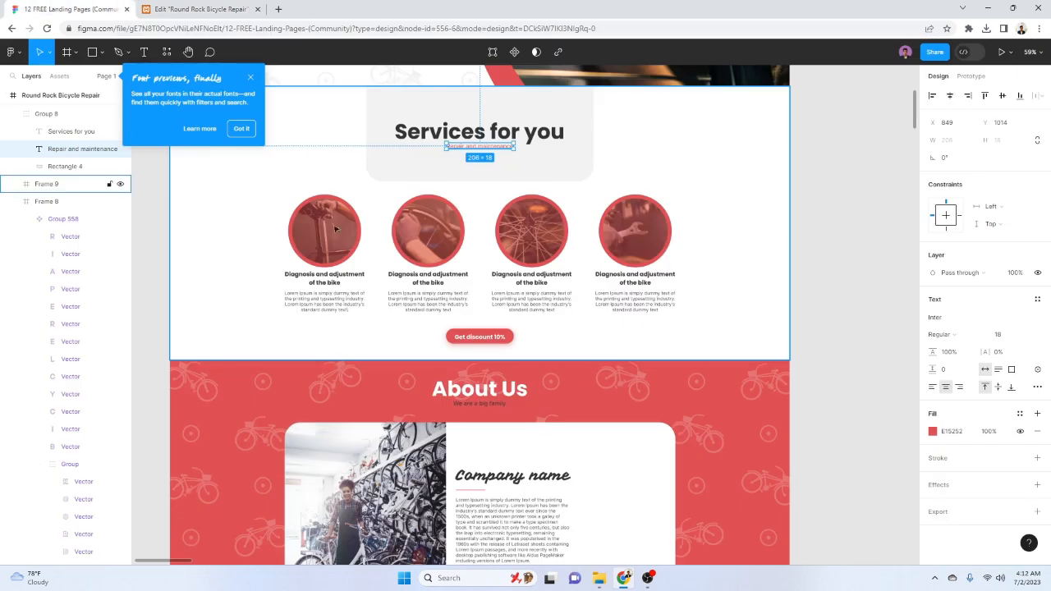
pyautogui.click(177, 9)
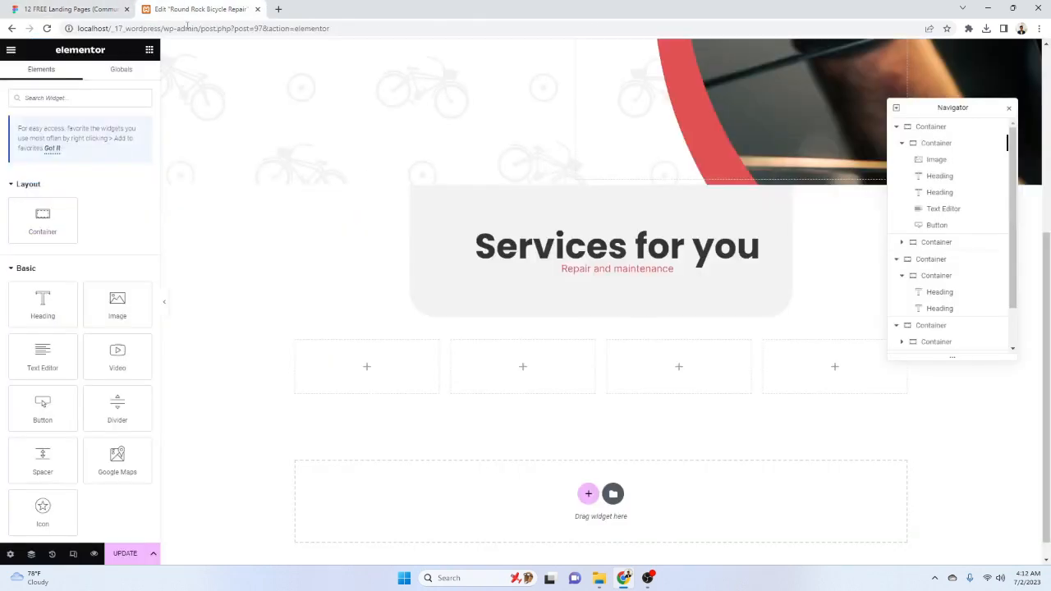
pyautogui.moveTo(115, 321); pyautogui.dragTo(376, 385)
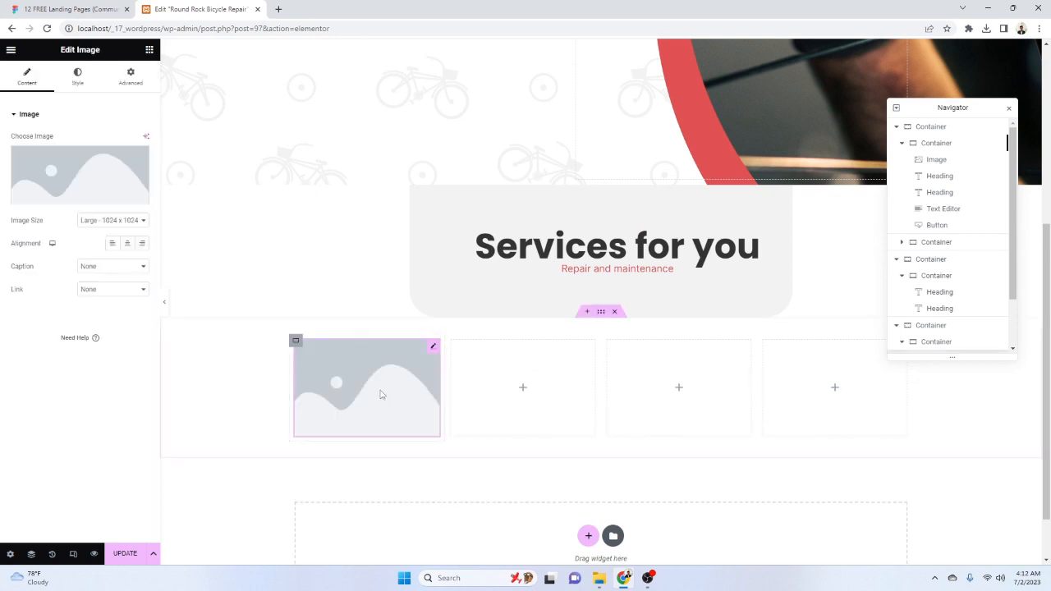
# In Figma, combine Ellipse 4 and Ellipse 3 of the first service picture into a component and export it as PNG
pyautogui.click(76, 9)
pyautogui.keyDown('ctrl'); pyautogui.click(338, 234); pyautogui.keyUp('ctrl')
pyautogui.keyDown('ctrl'); pyautogui.click(279, 163); pyautogui.keyUp('ctrl')
pyautogui.moveTo(282, 191); pyautogui.dragTo(371, 268)
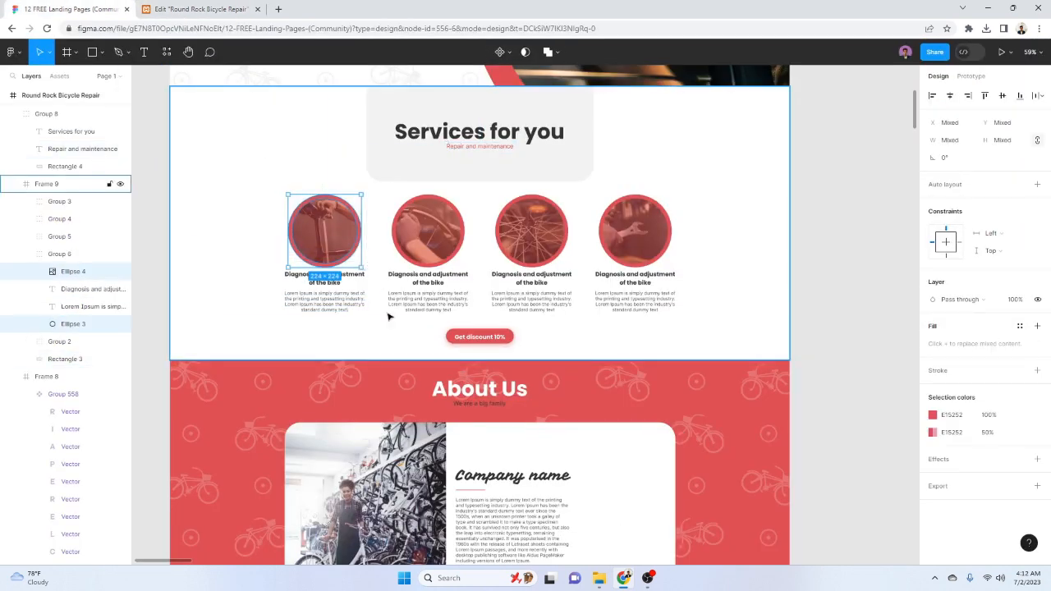
pyautogui.click(972, 483)
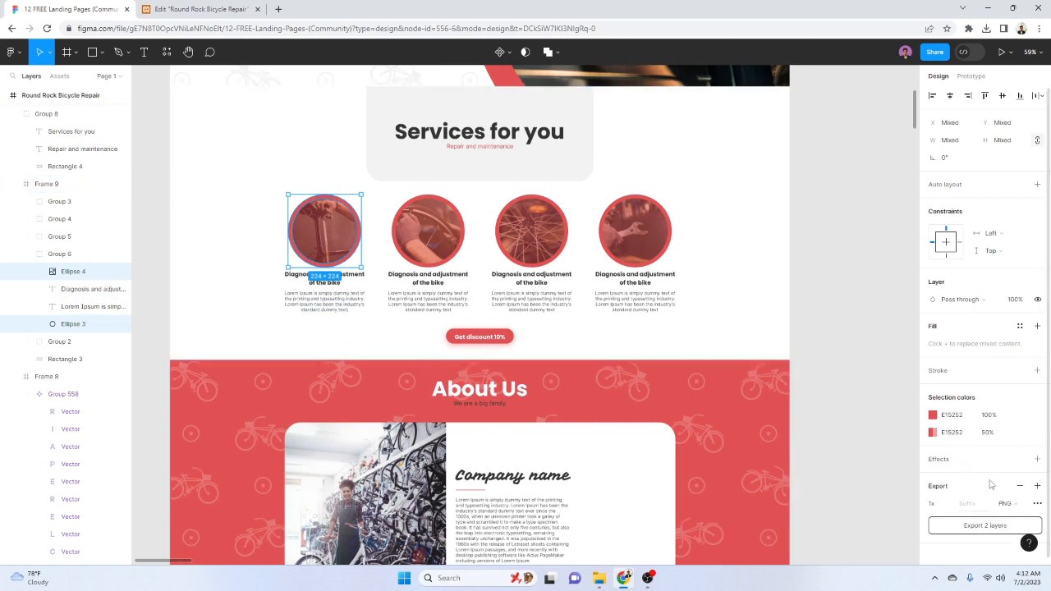
pyautogui.rightClick(74, 271)
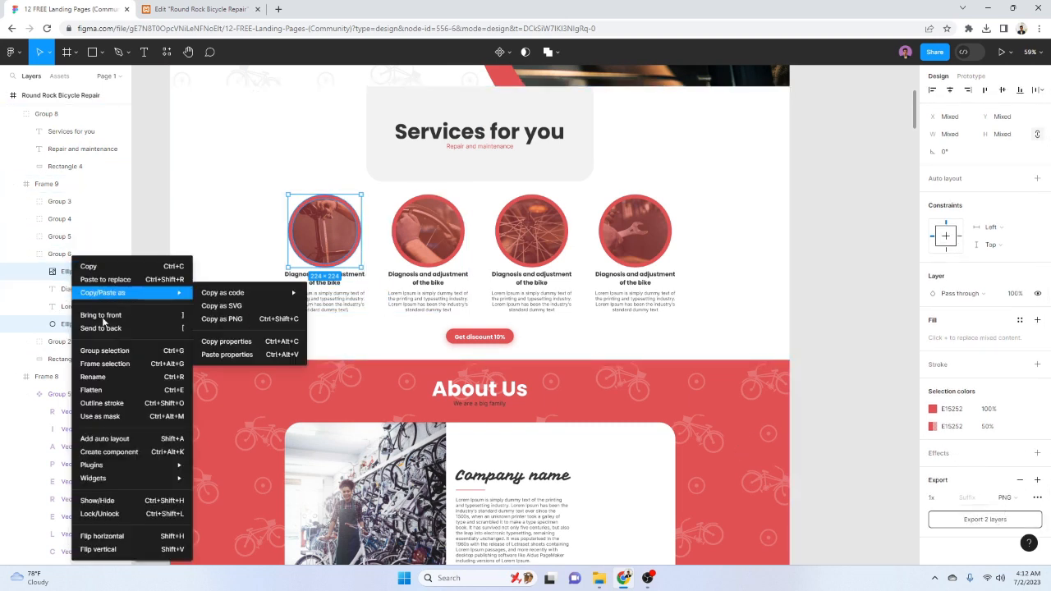
pyautogui.click(133, 452)
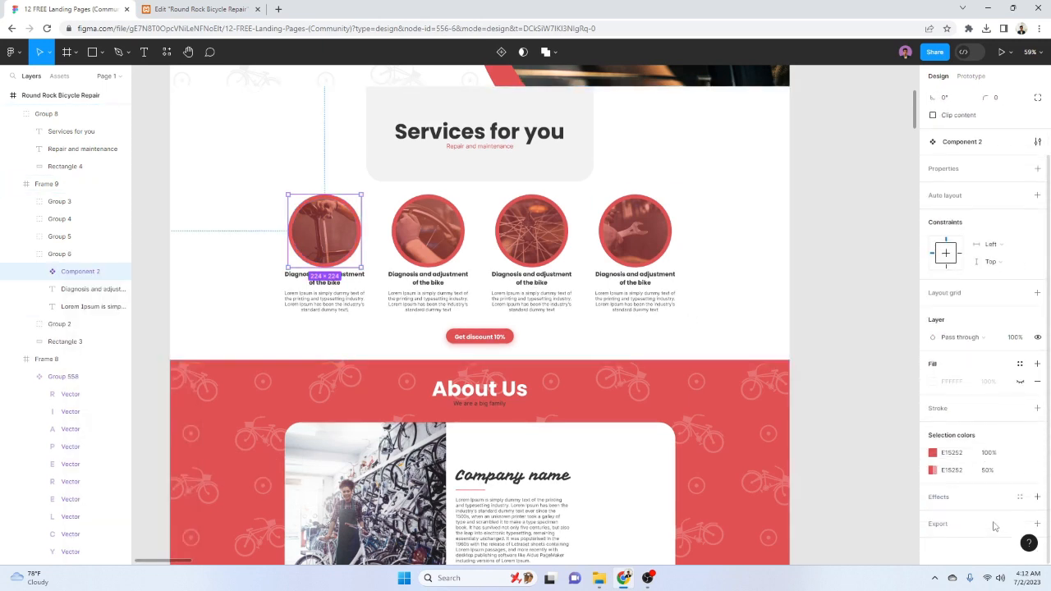
pyautogui.scroll(-2, 987, 485)
pyautogui.click(985, 502)
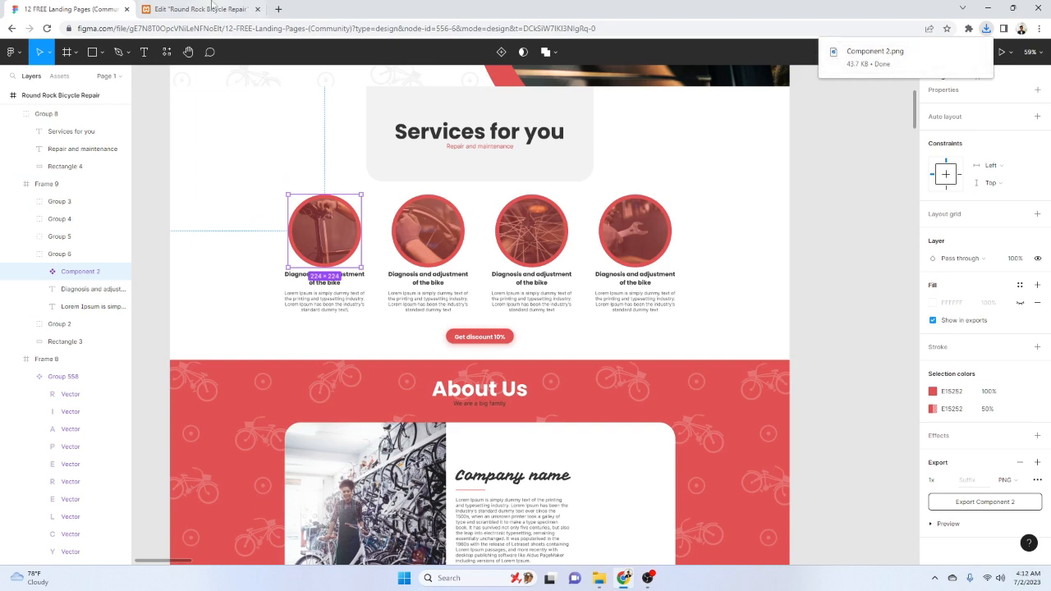
# Back in Elementor, upload Component 2.png to the media library and insert it in the first column's Image widget
pyautogui.click(197, 9)
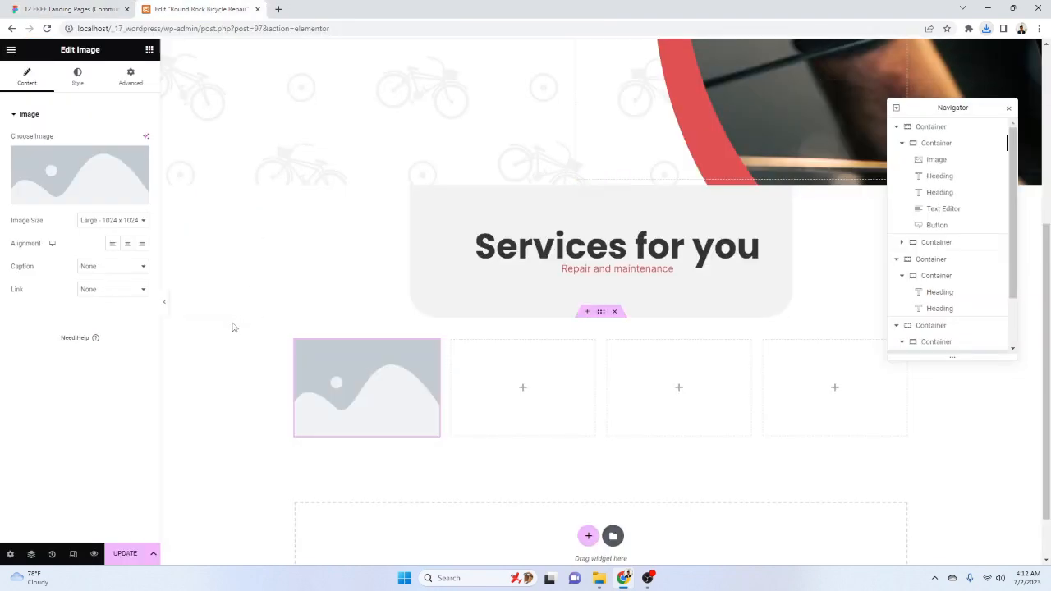
pyautogui.click(43, 169)
pyautogui.click(154, 92)
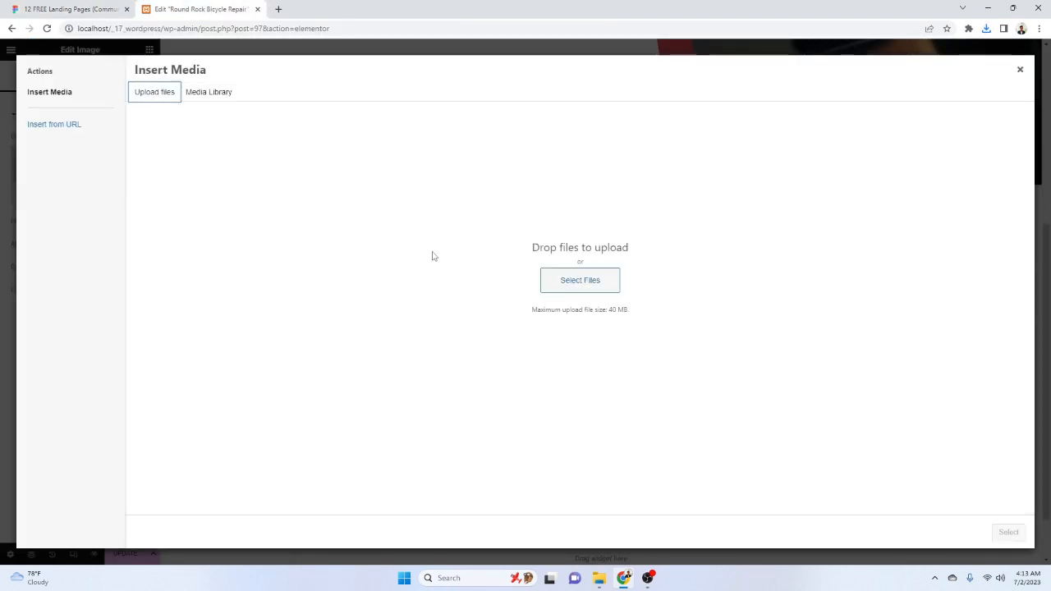
pyautogui.click(566, 286)
pyautogui.doubleClick(136, 127)
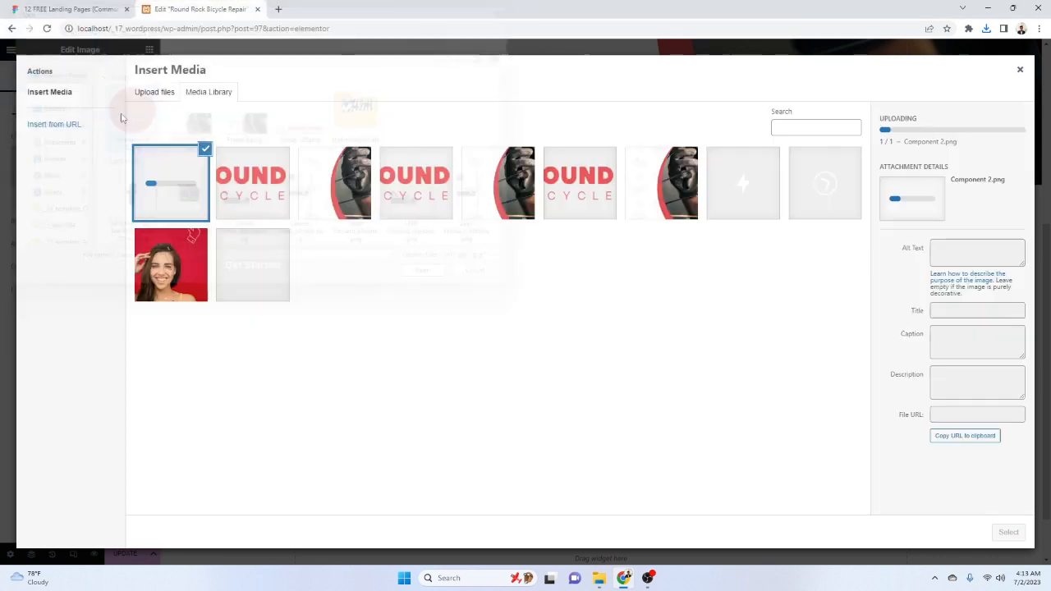
pyautogui.click(1009, 533)
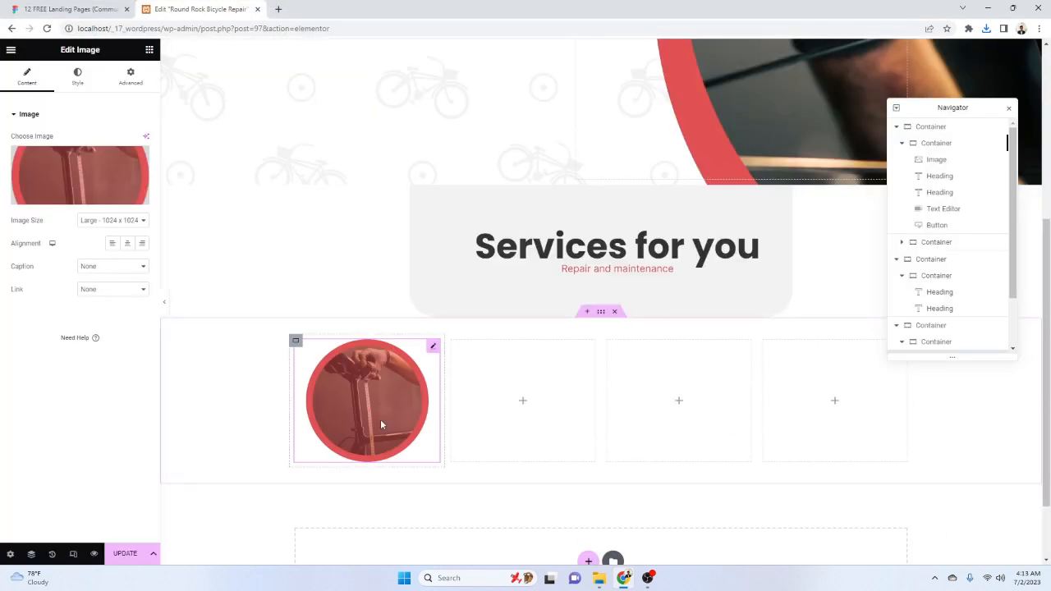
# Check the first service picture in Figma and set the Elementor image's width and max width to 80%
pyautogui.click(72, 10)
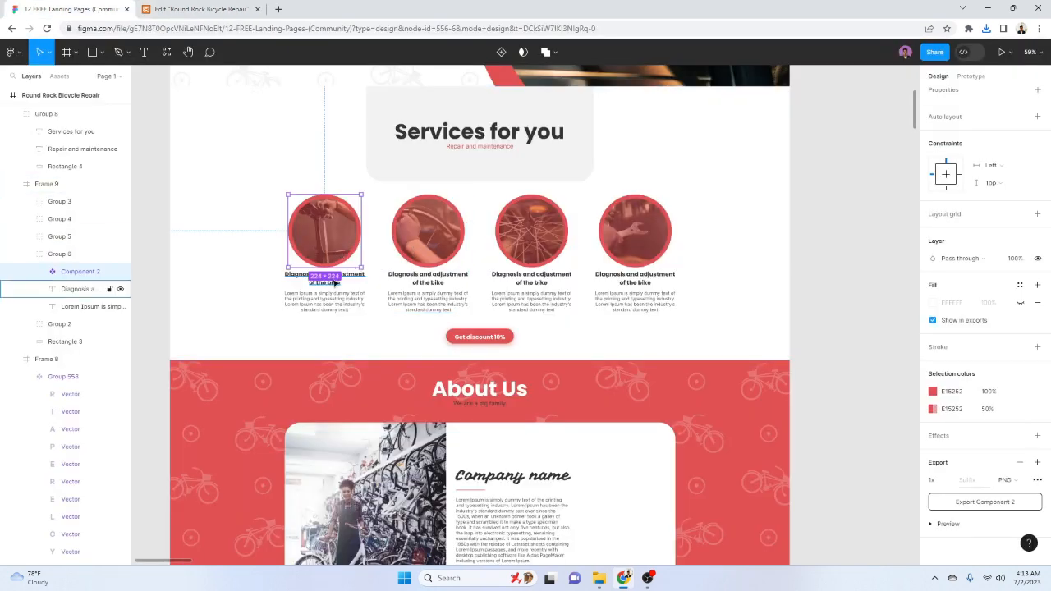
pyautogui.click(176, 9)
pyautogui.click(78, 76)
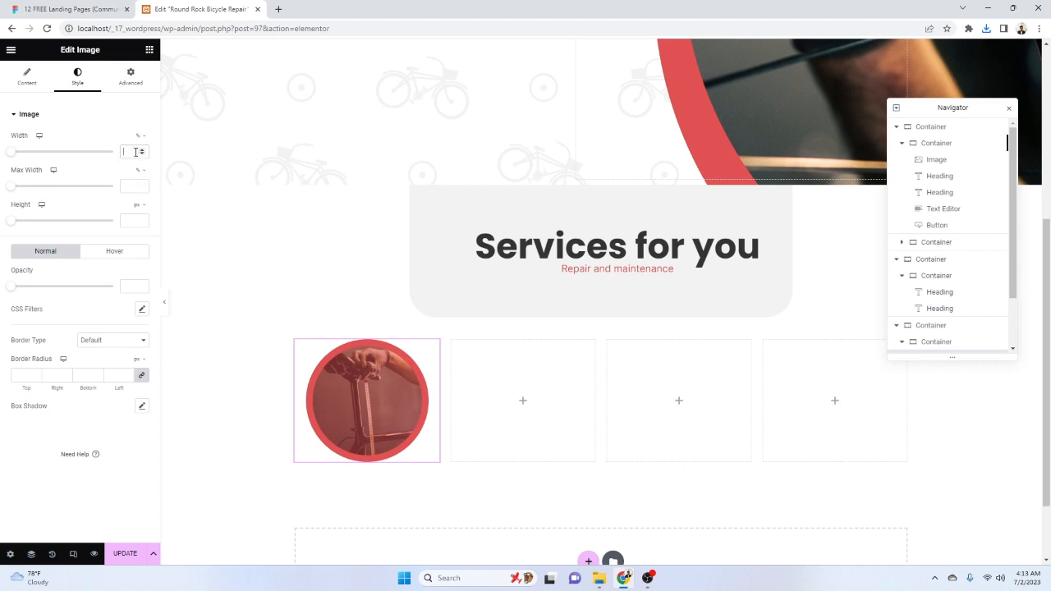
pyautogui.write('0')
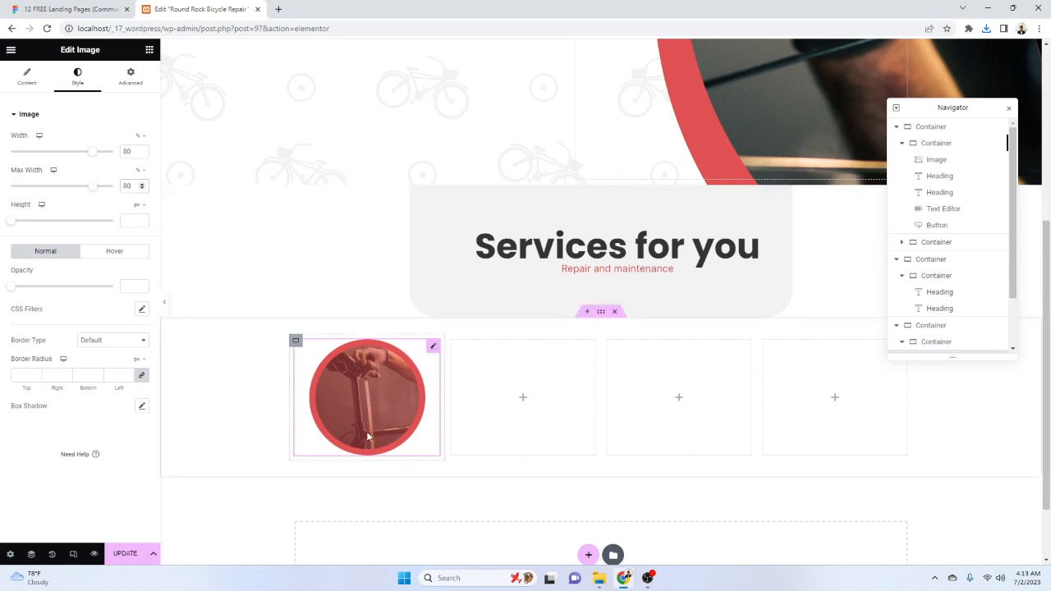
# Copy "Diagnosis and adjustment of the bike" from Figma into a new centred Heading widget below the first column's image in Elementor
pyautogui.click(85, 10)
pyautogui.click(350, 282)
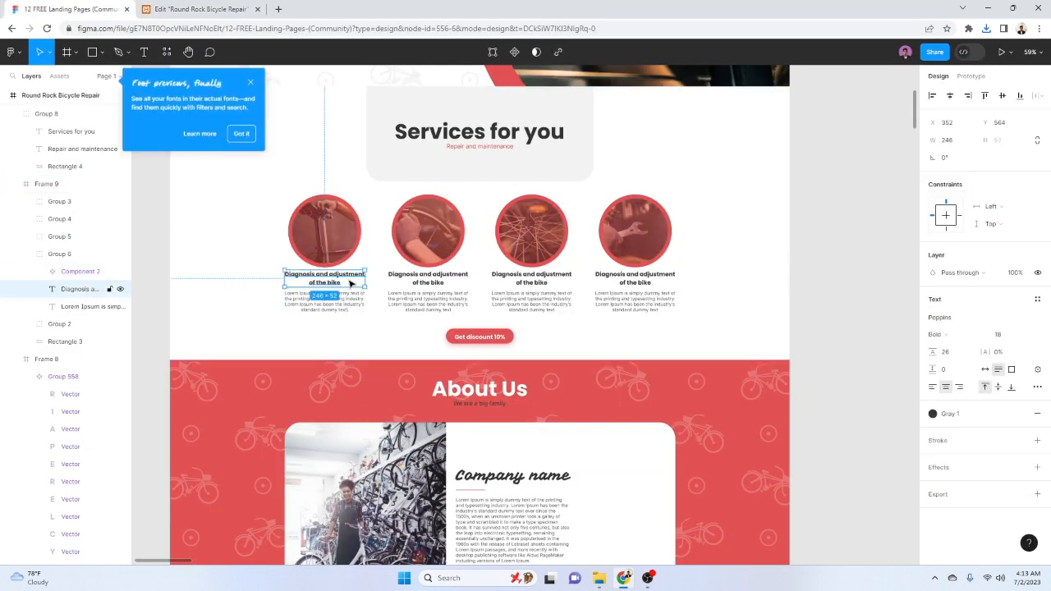
pyautogui.doubleClick(322, 283)
pyautogui.hotkey('ctrl', 'c')
pyautogui.click(198, 8)
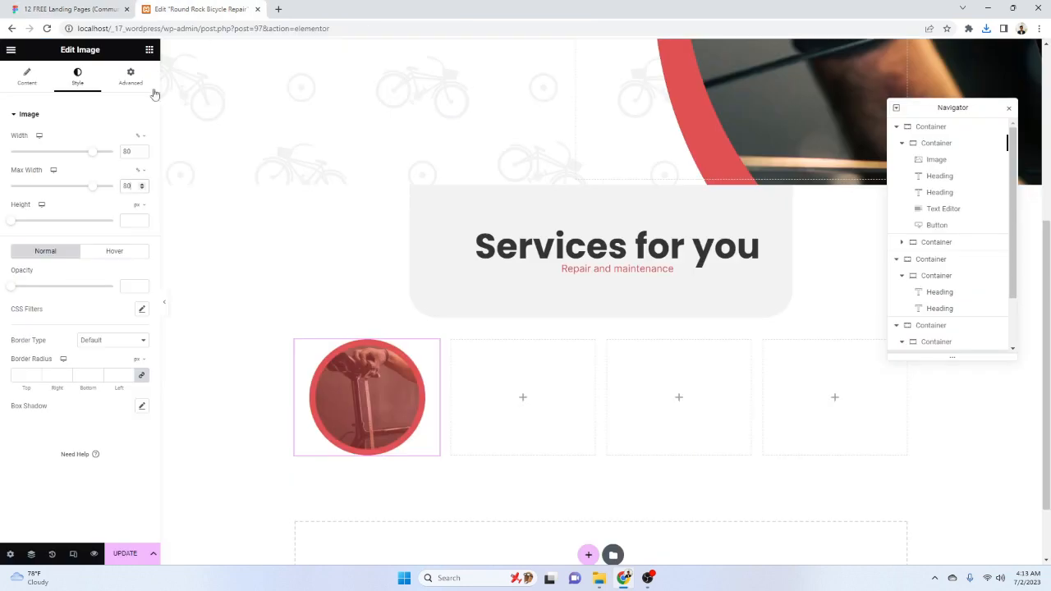
pyautogui.moveTo(43, 306); pyautogui.dragTo(383, 437)
pyautogui.click(94, 169)
pyautogui.hotkey('ctrl', 'a')
pyautogui.hotkey('ctrl', 'v')
pyautogui.click(111, 296)
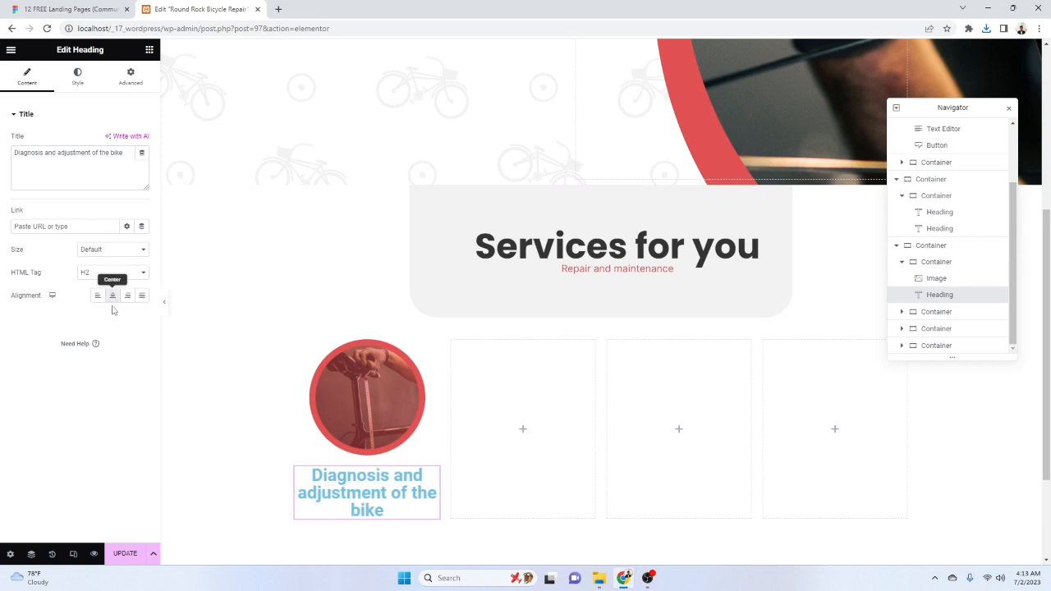
# Copy the service title's fill colour 333333 from Figma and apply it as the Elementor heading's text colour
pyautogui.click(83, 78)
pyautogui.hotkey('ctrl', 'pageup')
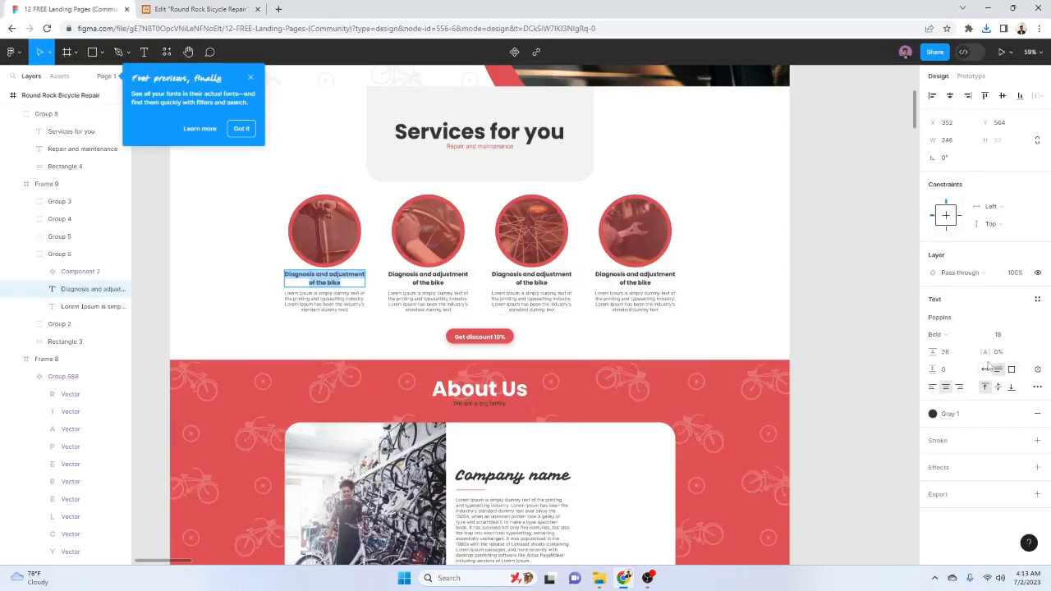
pyautogui.click(1020, 414)
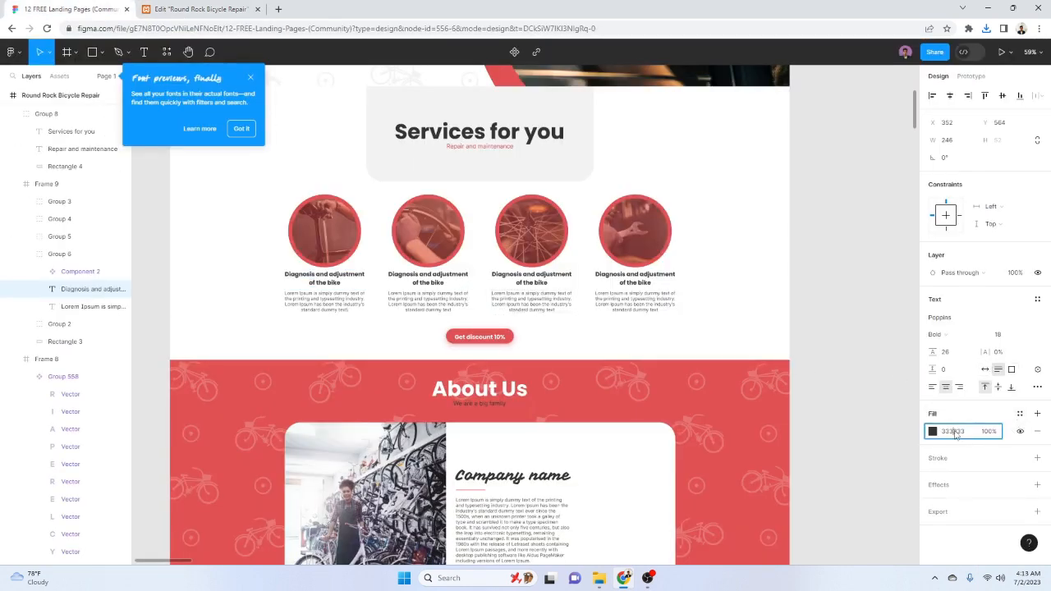
pyautogui.click(239, 14)
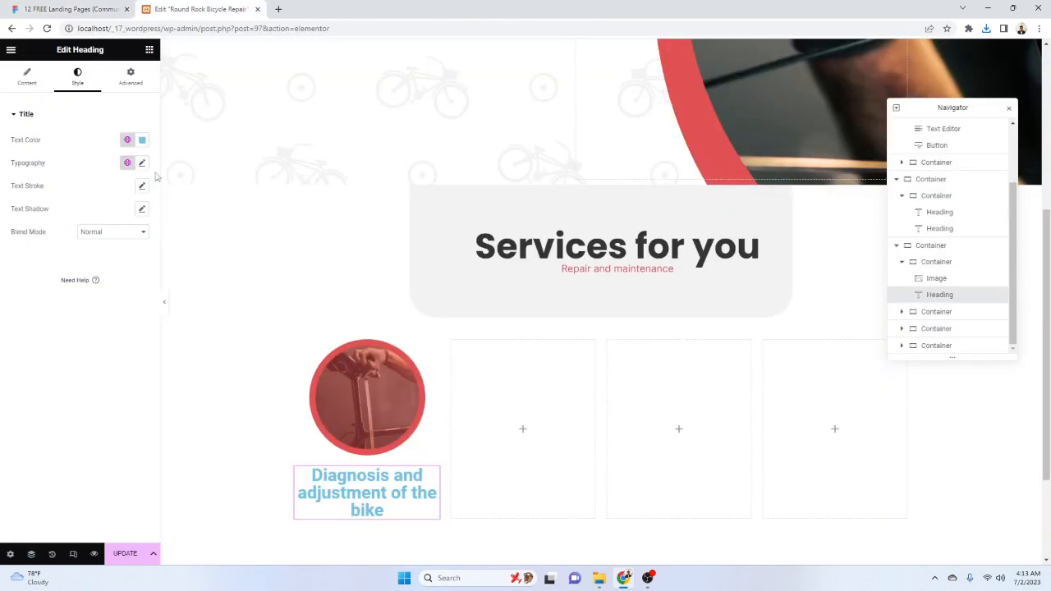
pyautogui.click(142, 140)
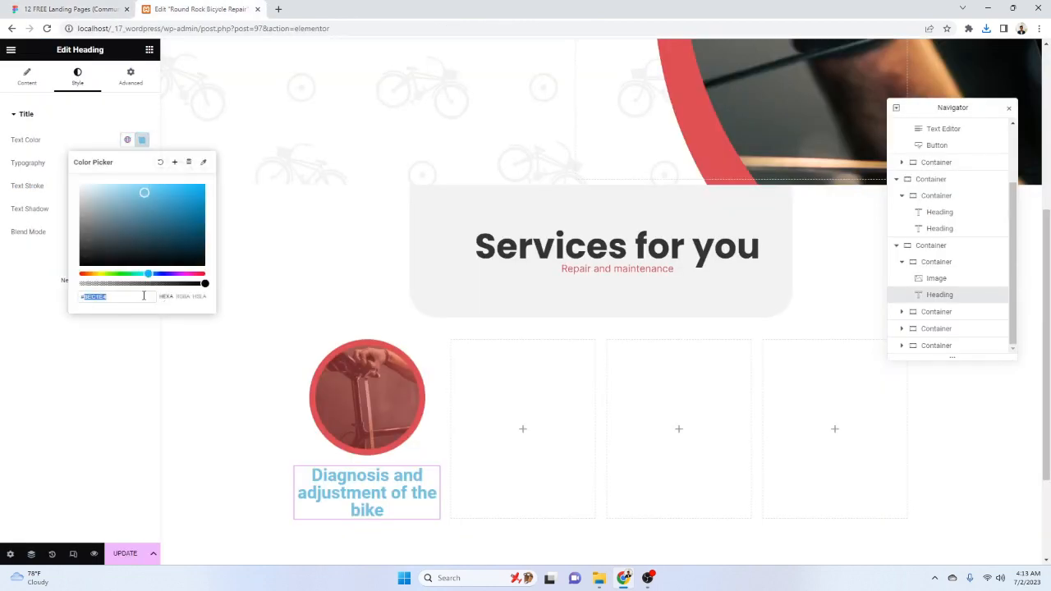
pyautogui.hotkey('ctrl', 'v')
pyautogui.press('Return')
# Set the service heading's typography to Poppins, size 20 px, weight 700 (Bold)
pyautogui.click(142, 164)
pyautogui.click(108, 213)
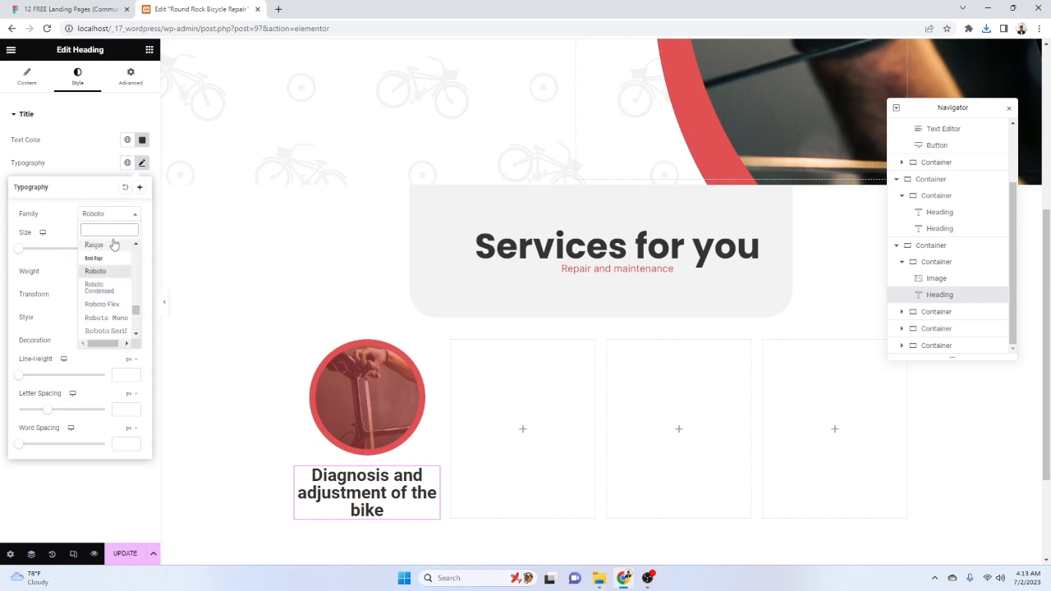
pyautogui.click(114, 244)
pyautogui.click(112, 216)
pyautogui.click(110, 218)
pyautogui.click(108, 218)
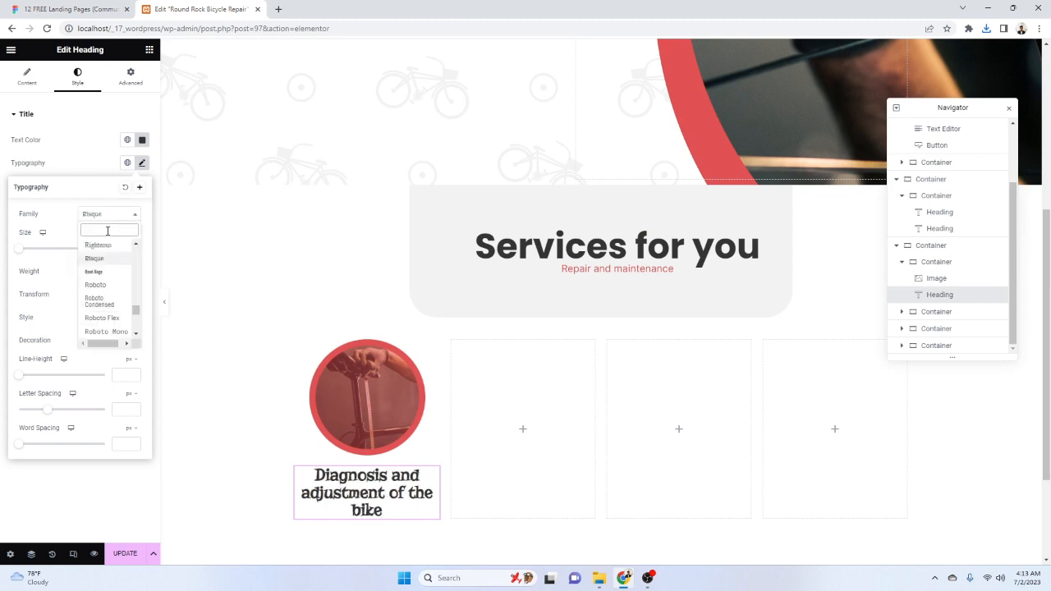
pyautogui.write('popp')
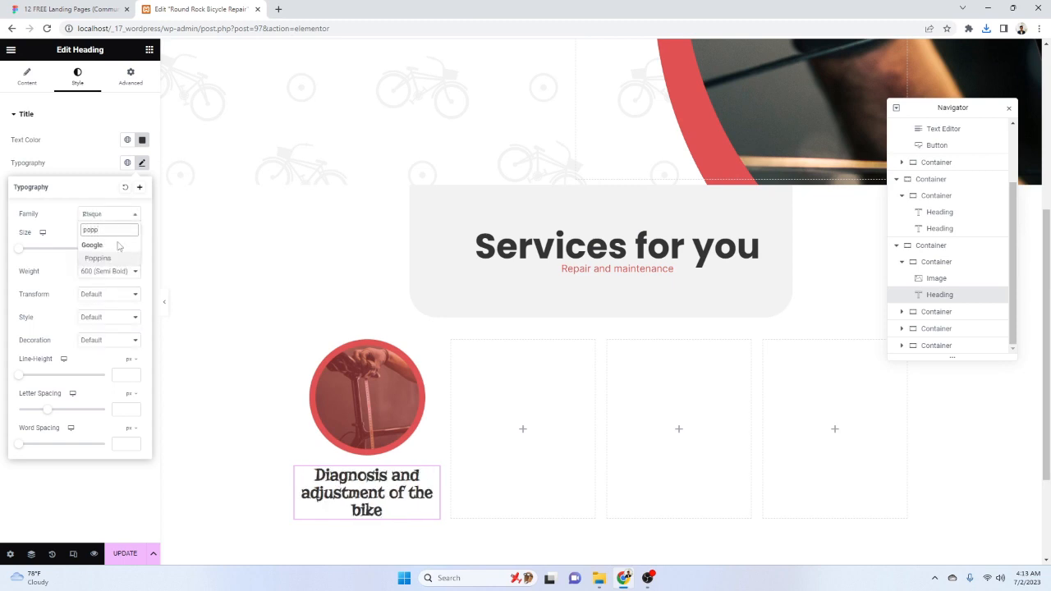
pyautogui.click(117, 260)
pyautogui.click(122, 249)
pyautogui.write('15')
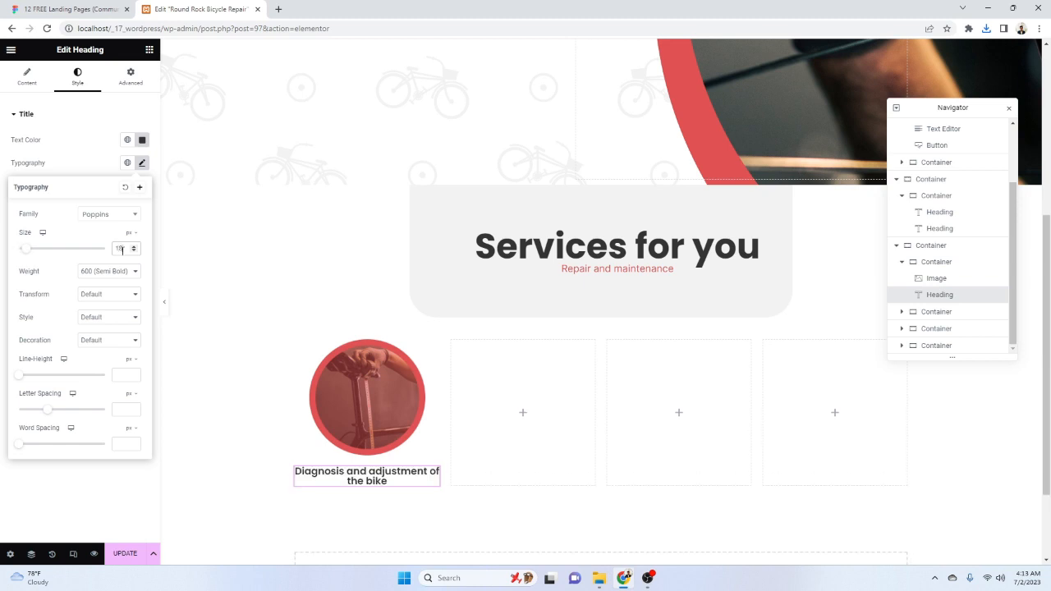
pyautogui.click(111, 276)
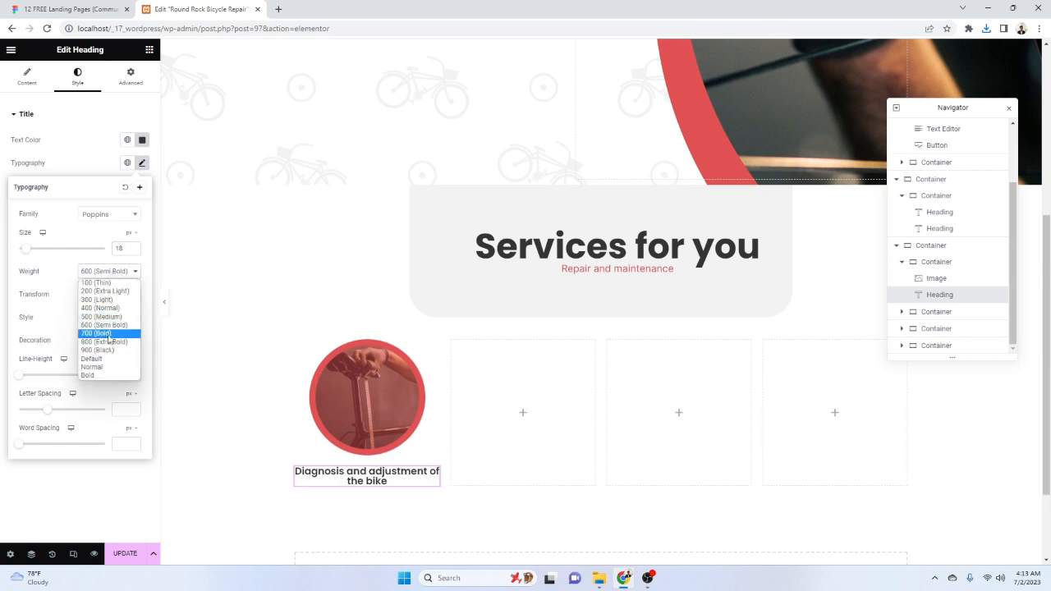
pyautogui.click(110, 337)
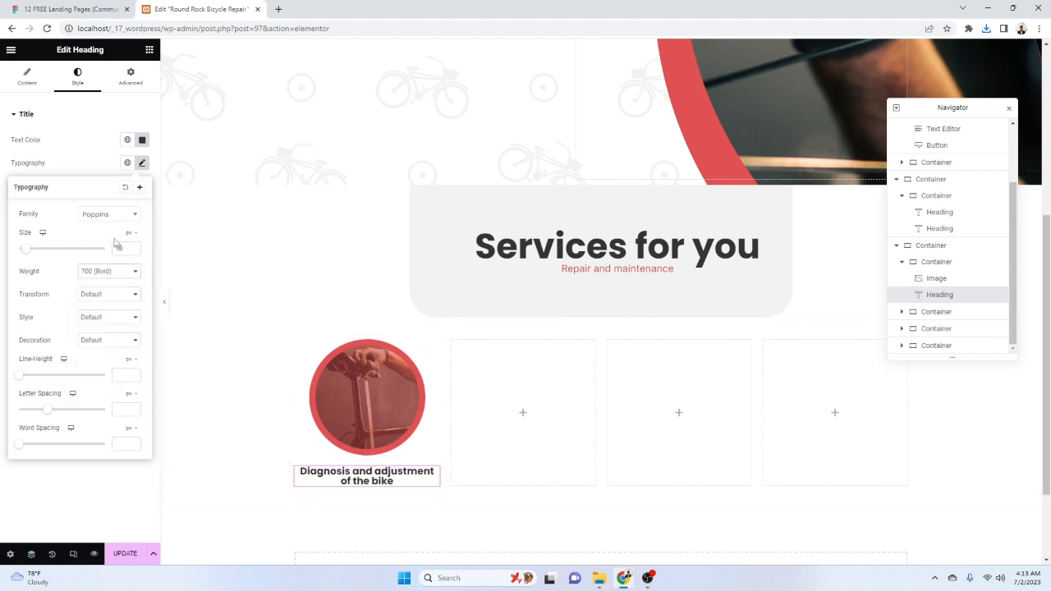
pyautogui.write('20')
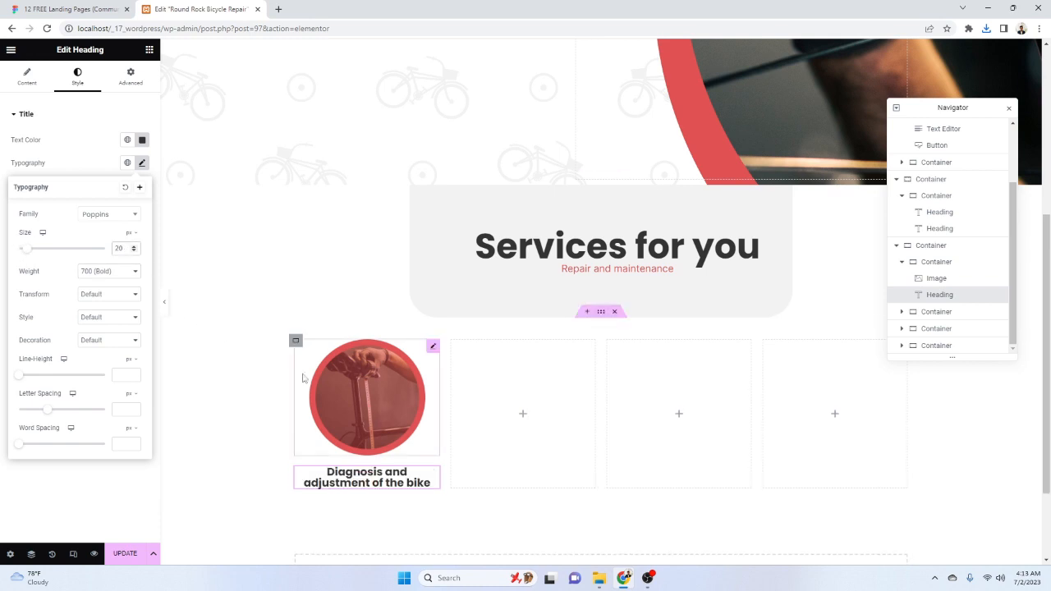
# Copy the first service's Lorem Ipsum description from Figma into a new Text Editor widget below the heading in Elementor
pyautogui.click(50, 9)
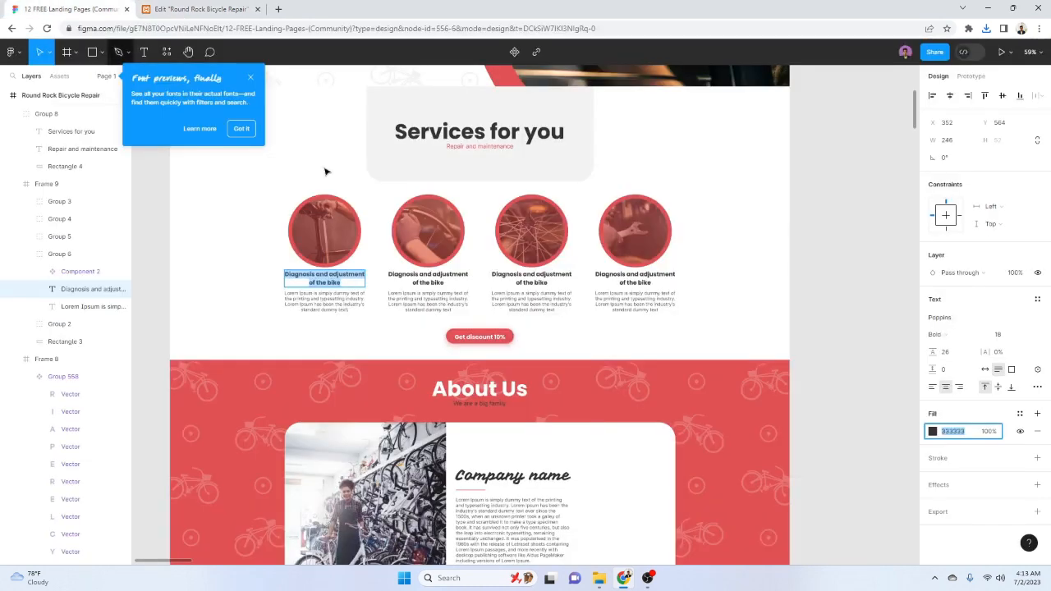
pyautogui.click(347, 304)
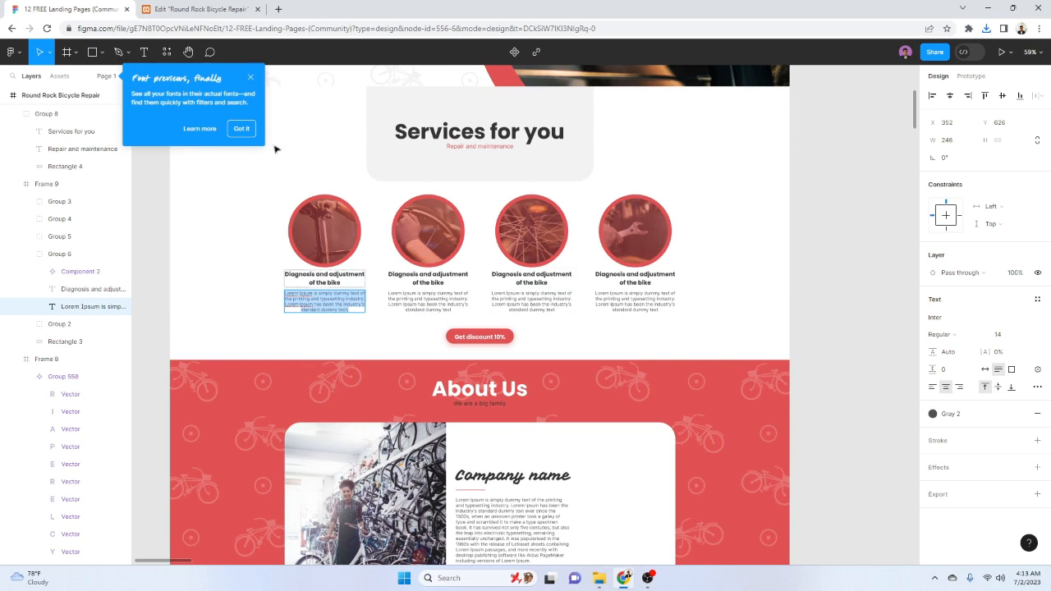
pyautogui.click(201, 9)
pyautogui.click(149, 49)
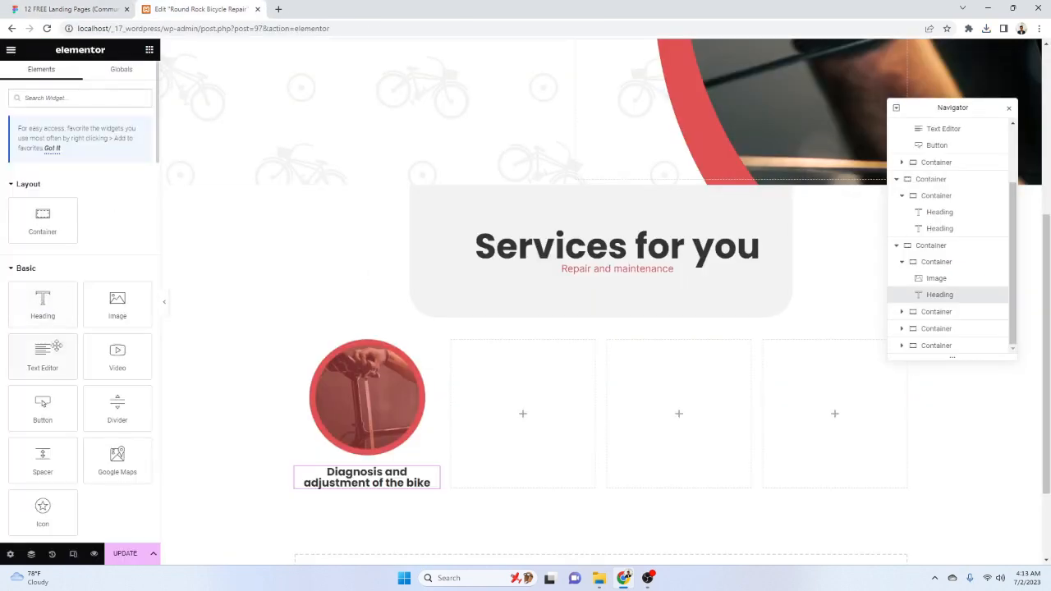
pyautogui.moveTo(49, 370); pyautogui.dragTo(395, 492)
pyautogui.hotkey('ctrl', 'a')
pyautogui.write("Lorem Ipsum is simply dummy text of the printing and typesetting industry. Lorem Ipsum has been the industry's standard dummy text\\")
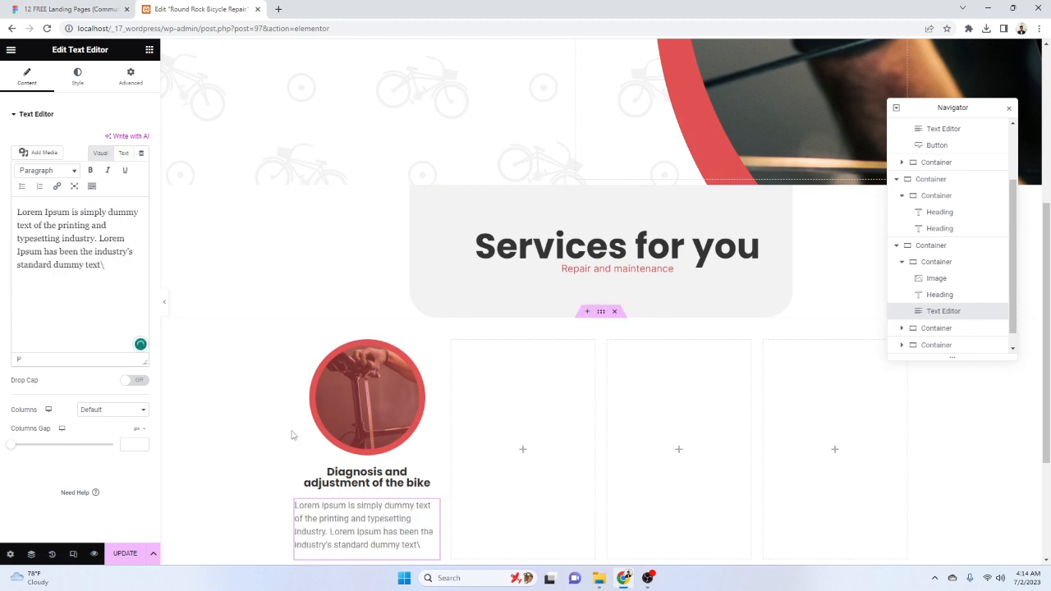
# Compare the description with the Figma text and remove the stray backslash at its end in Elementor
pyautogui.hotkey('ctrl', 'a')
pyautogui.hotkey('ctrl', 'pageup')
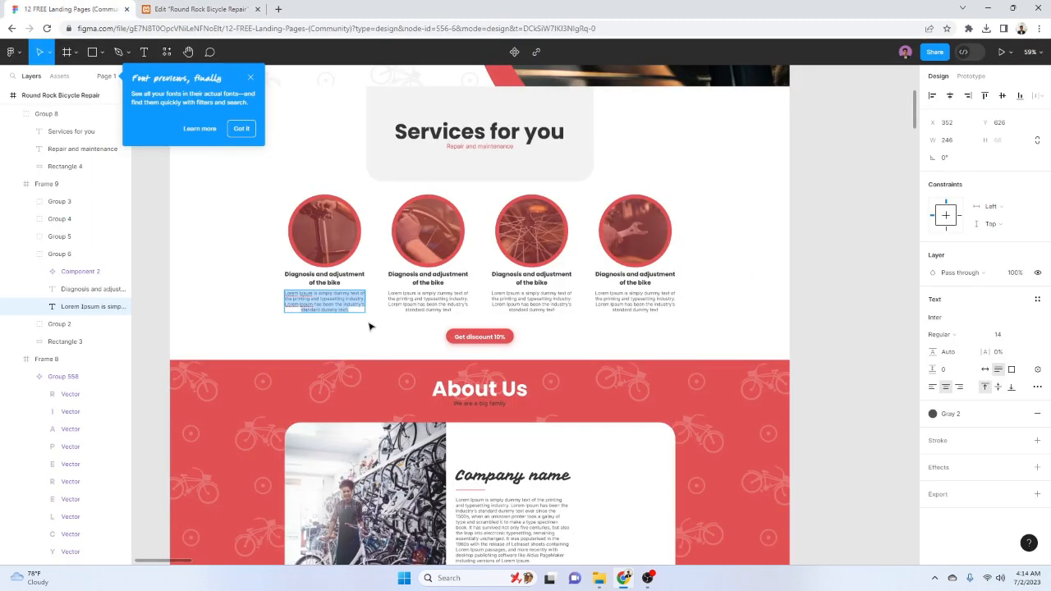
pyautogui.hotkey('ctrl', 'pagedown')
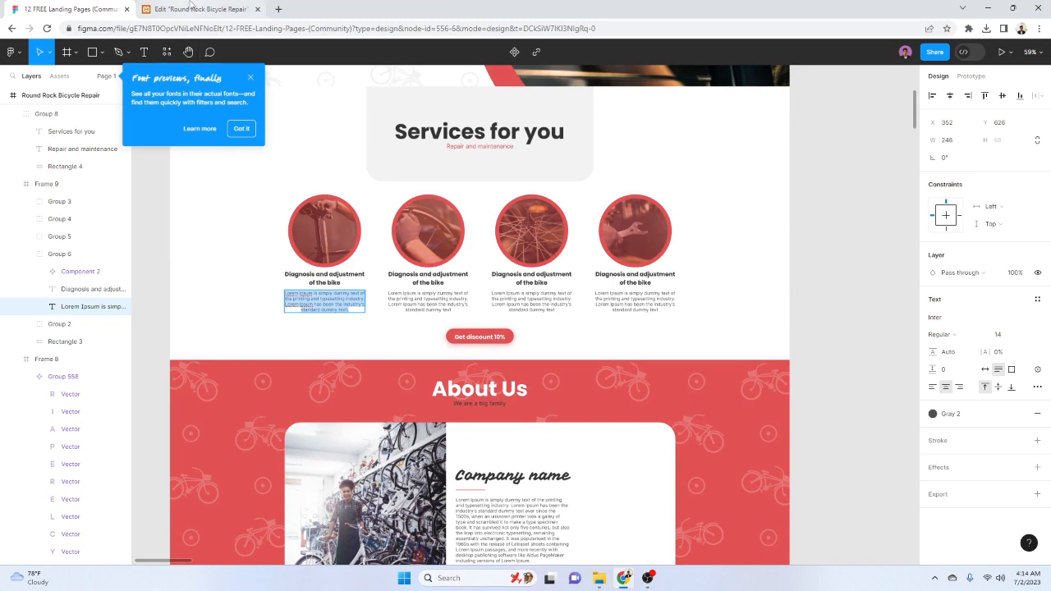
pyautogui.click(127, 300)
pyautogui.press('BackSpace')
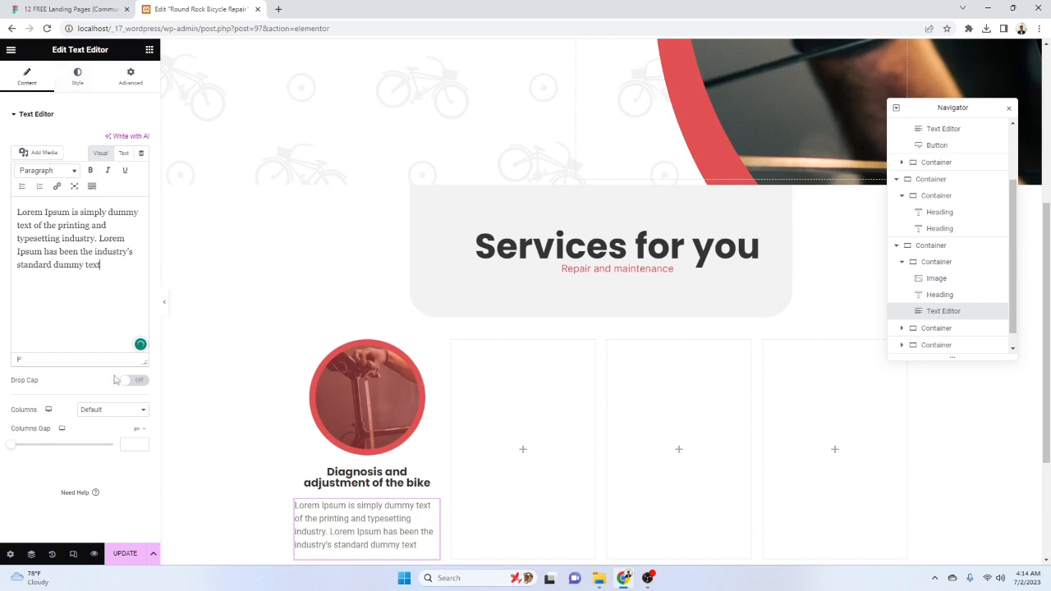
# Centre the service description and give it the text colour 4F4F4F copied from the Figma paragraph
pyautogui.click(77, 76)
pyautogui.click(113, 139)
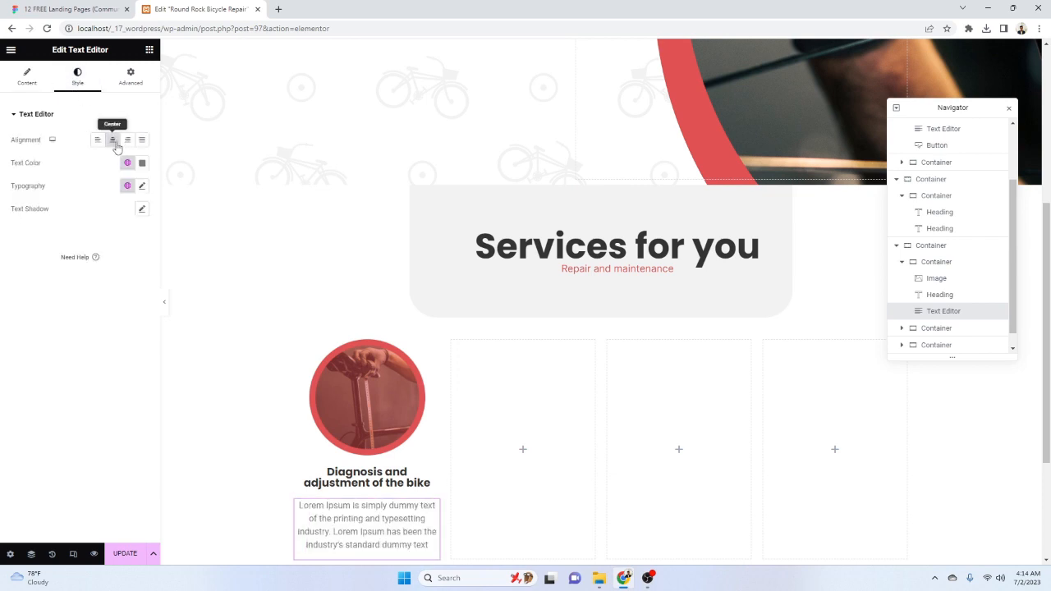
pyautogui.click(31, 9)
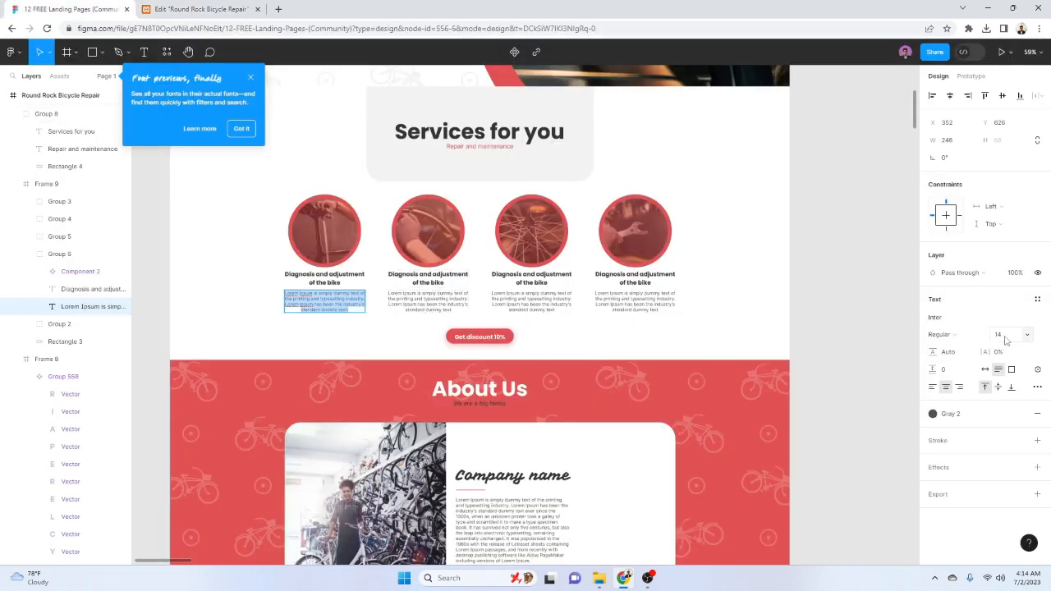
pyautogui.click(1019, 416)
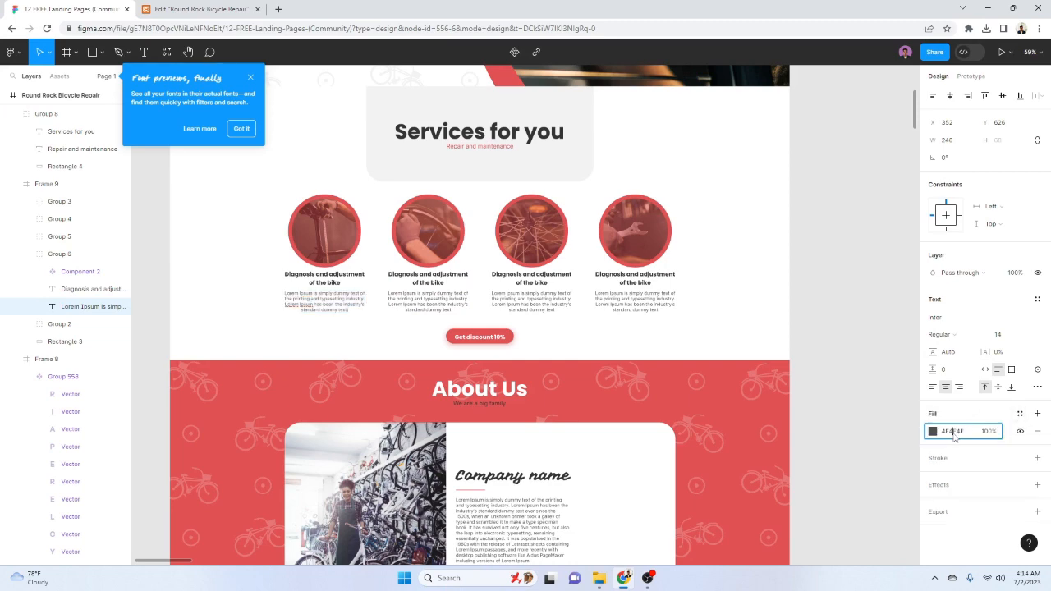
pyautogui.click(197, 9)
pyautogui.click(143, 164)
pyautogui.click(112, 392)
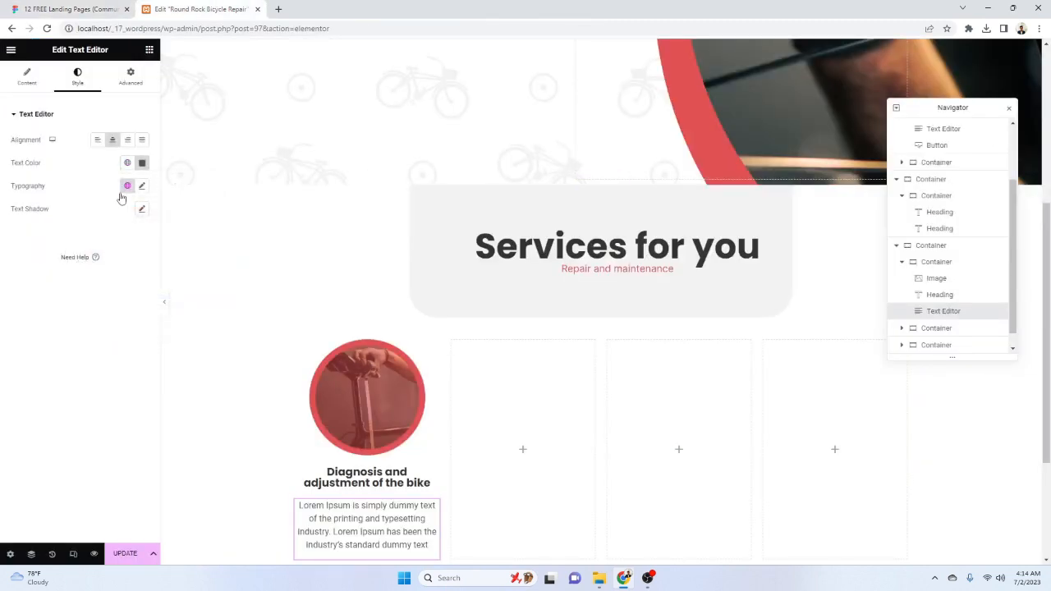
# Set the description's typography to Inter, size 16 px, weight 400 (Normal), and compare it with the Figma design
pyautogui.click(143, 187)
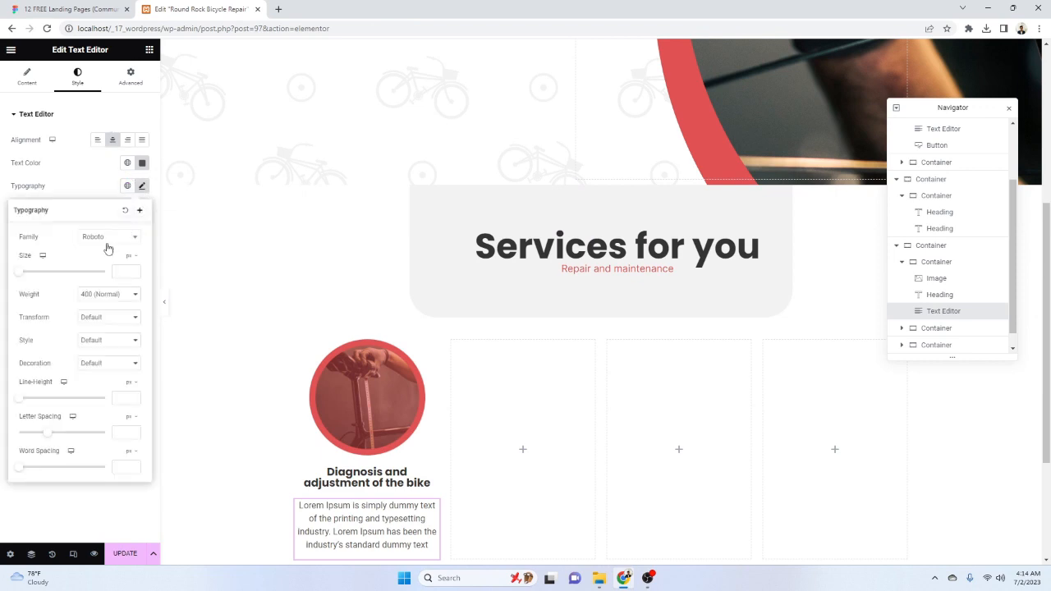
pyautogui.click(107, 238)
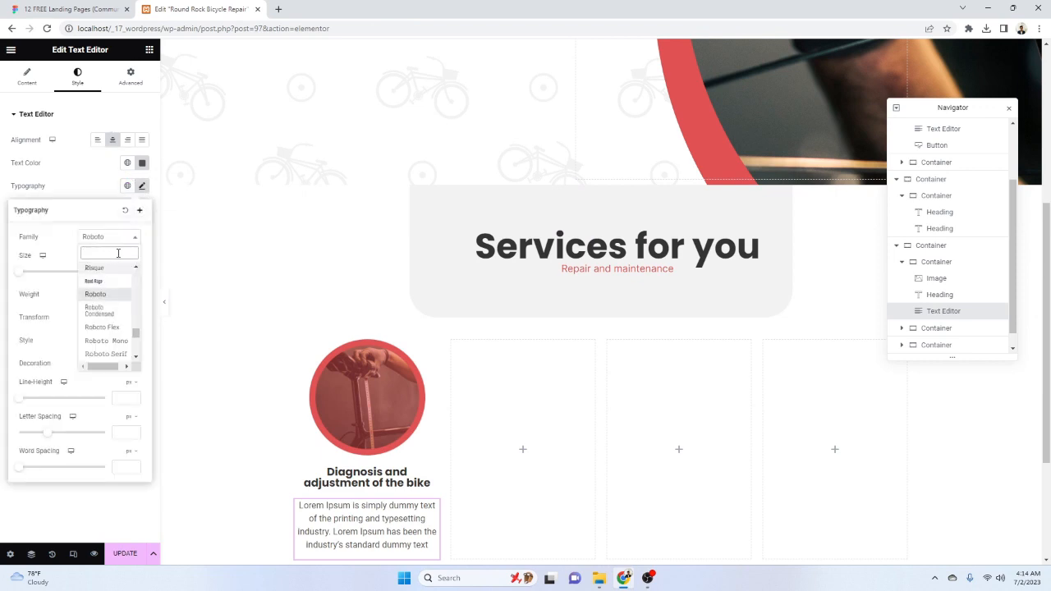
pyautogui.write('inte')
pyautogui.click(97, 281)
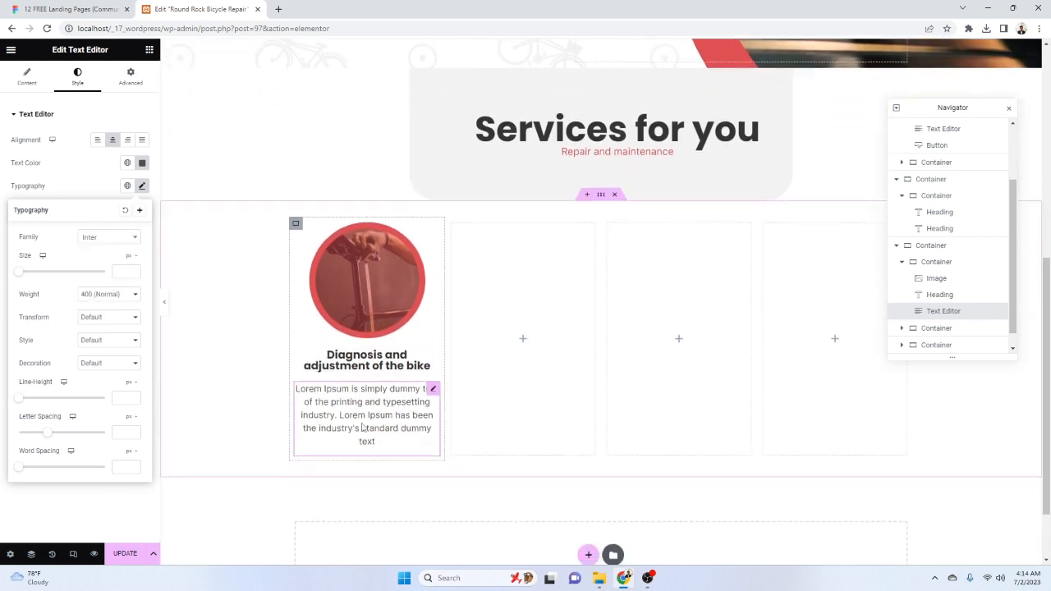
pyautogui.click(124, 274)
pyautogui.write('16')
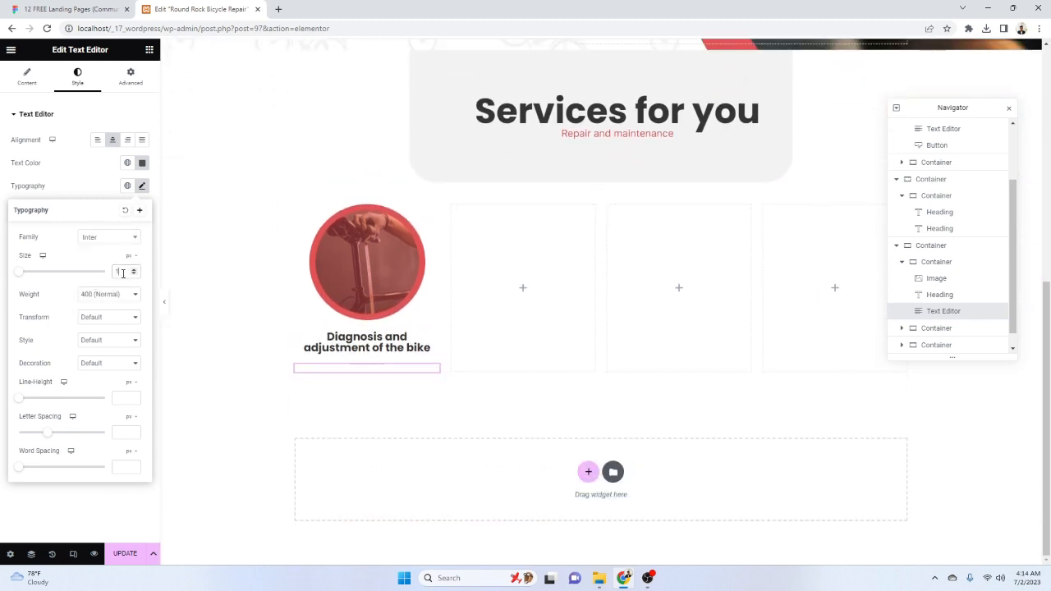
pyautogui.click(130, 299)
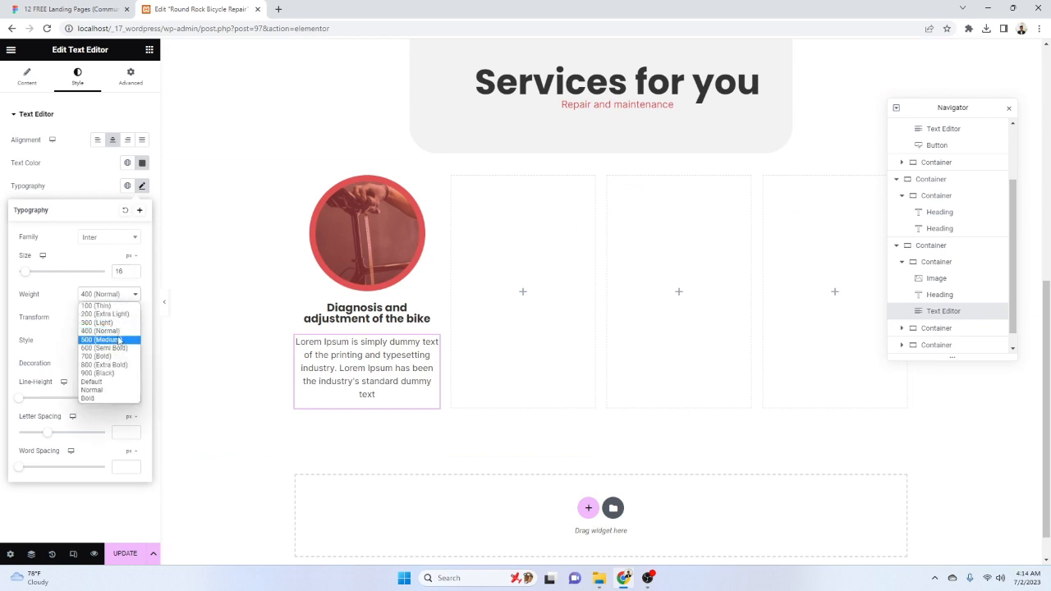
pyautogui.click(129, 333)
pyautogui.click(3, 6)
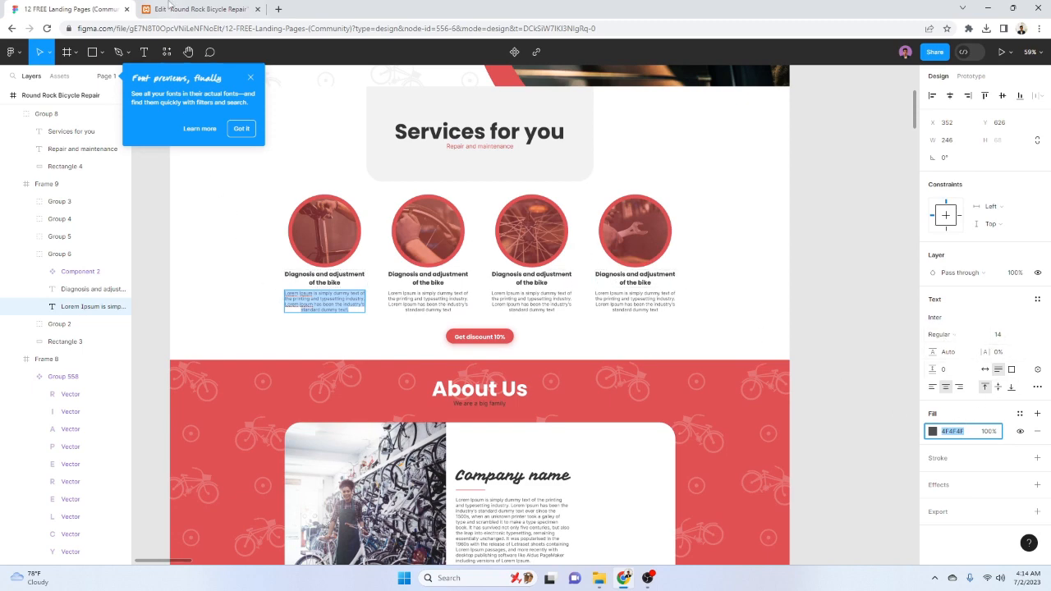
pyautogui.click(166, 10)
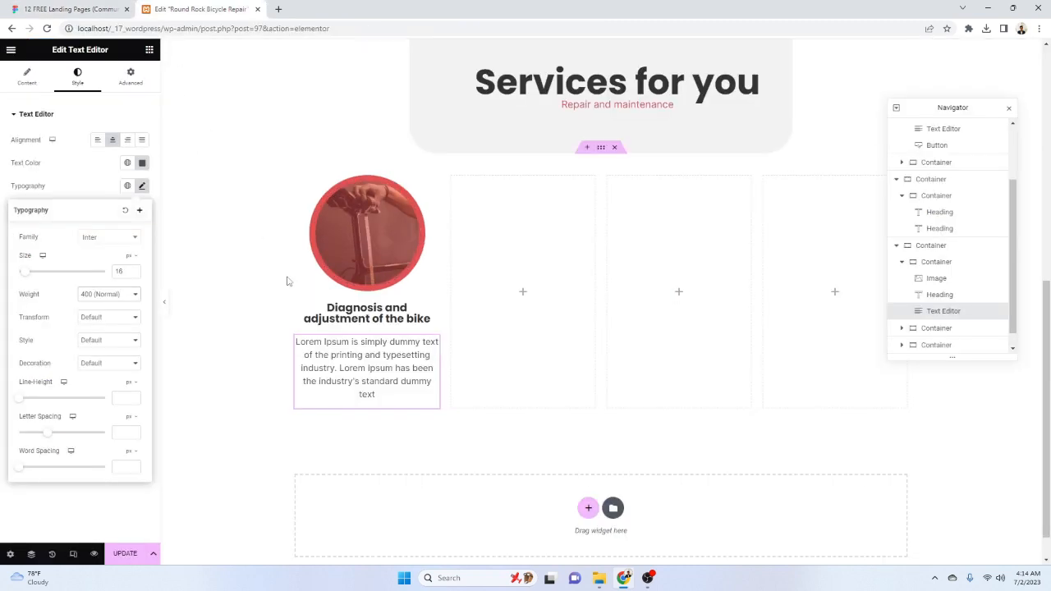
# Duplicate the first column's service image and move the copy into the second column
pyautogui.rightClick(378, 224)
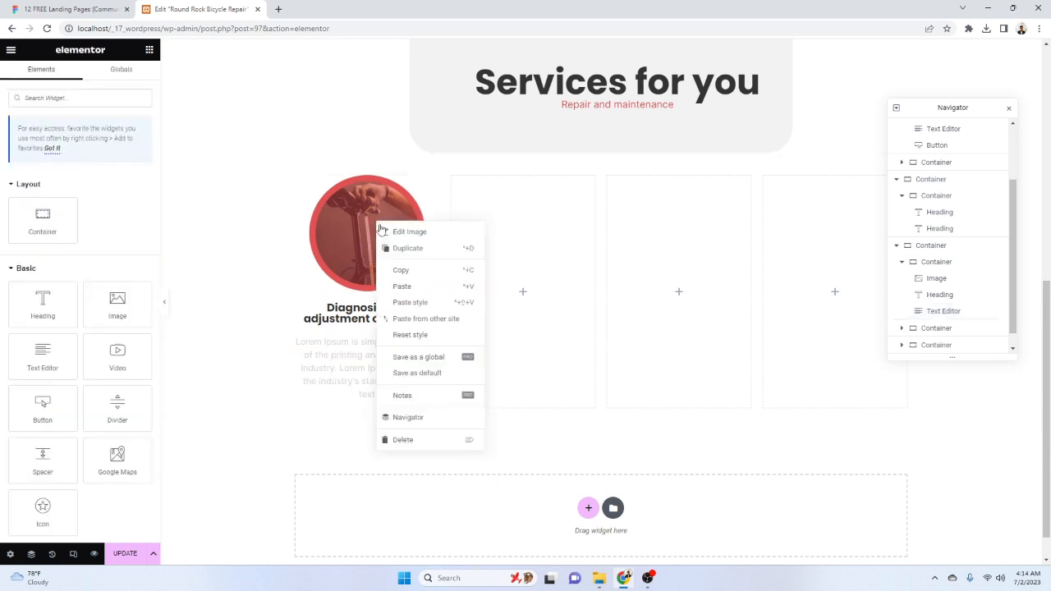
pyautogui.click(425, 254)
pyautogui.moveTo(373, 350); pyautogui.dragTo(491, 346)
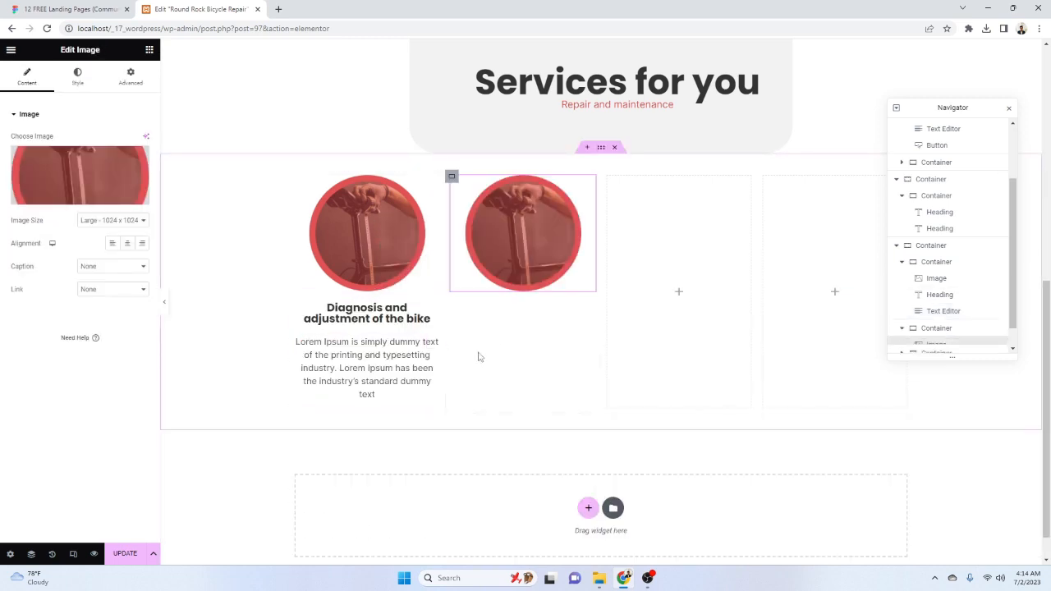
# Copy the first service column's heading and paste it beneath the image in the second column
pyautogui.rightClick(373, 325)
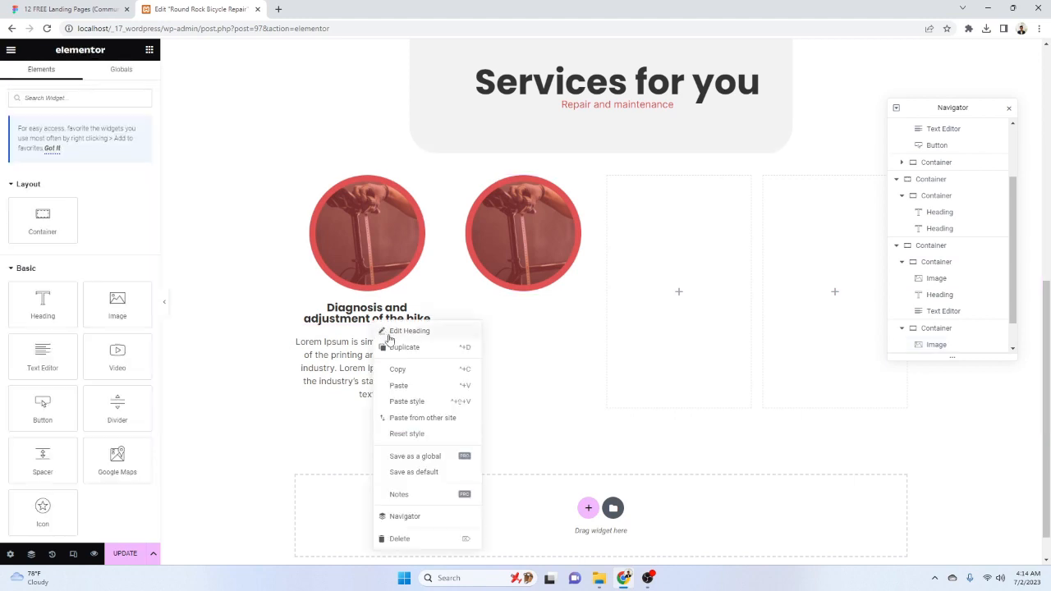
pyautogui.click(417, 370)
pyautogui.rightClick(526, 284)
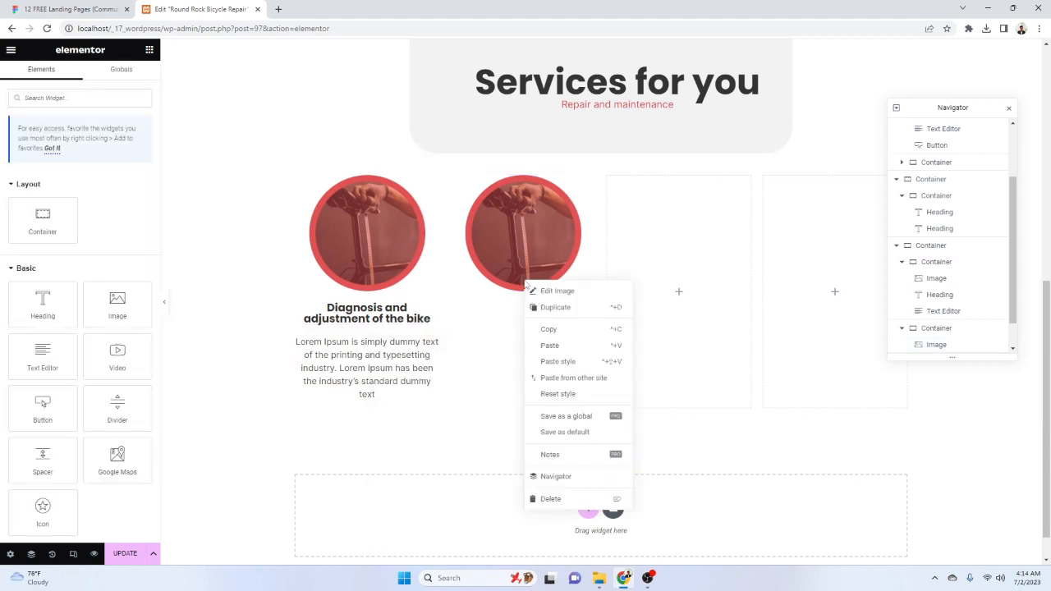
pyautogui.click(567, 348)
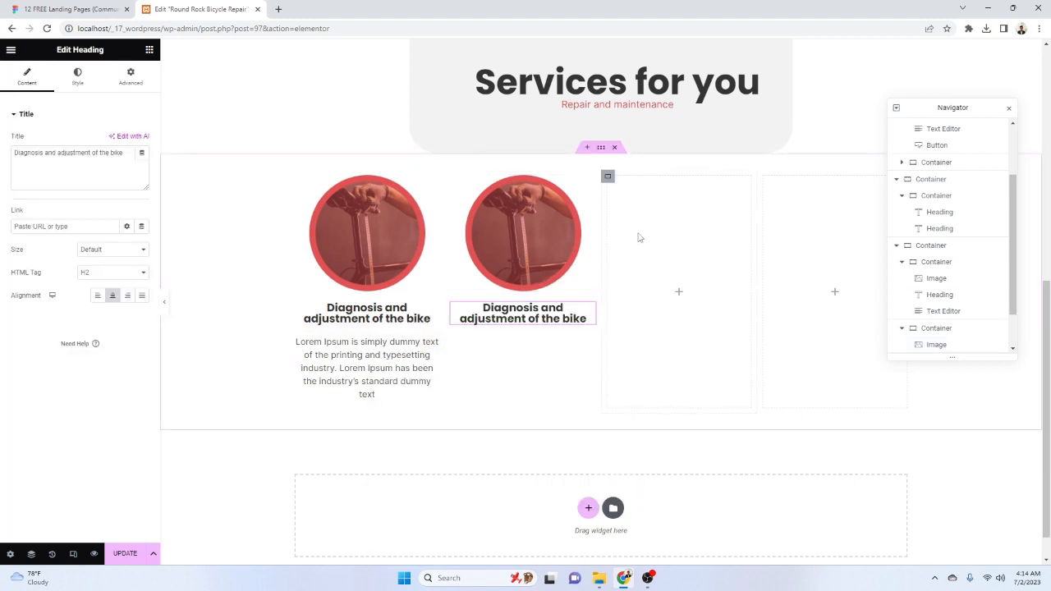
# Copy the second column's circular image and paste it into the empty third and fourth containers
pyautogui.rightClick(512, 233)
pyautogui.click(547, 277)
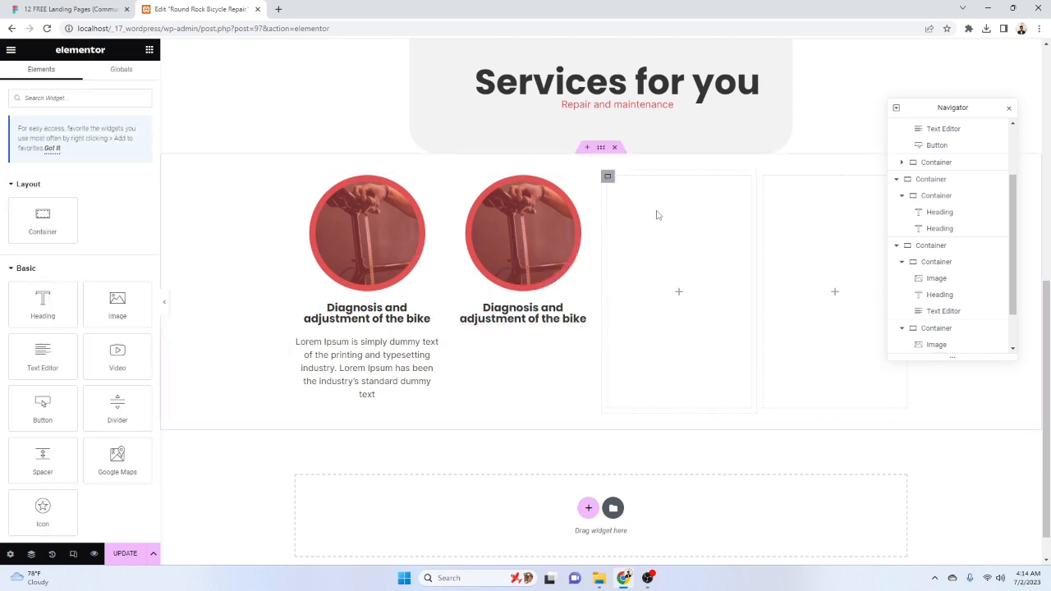
pyautogui.rightClick(657, 216)
pyautogui.click(703, 299)
pyautogui.rightClick(823, 231)
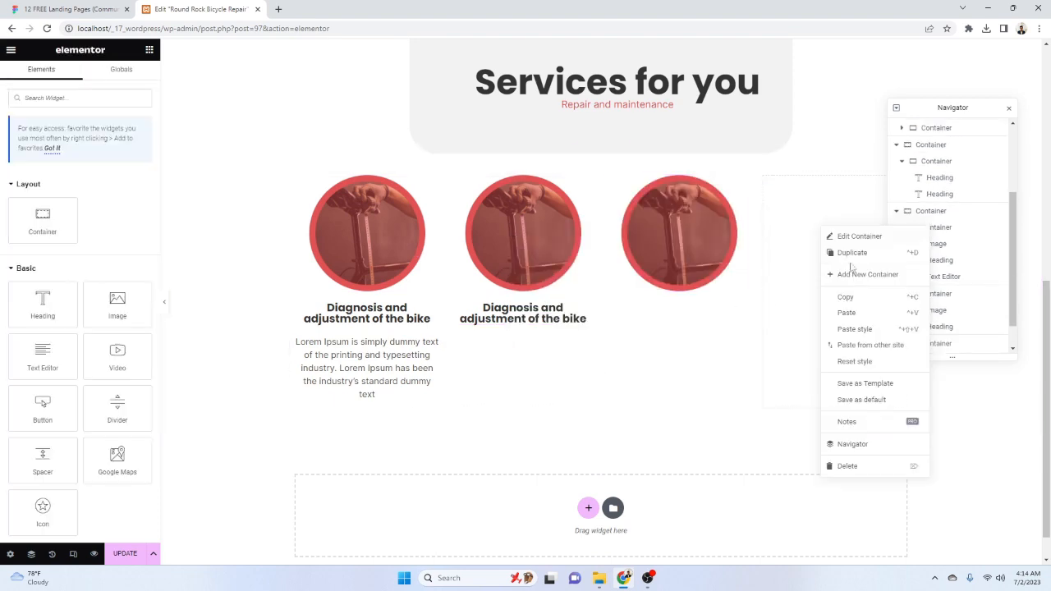
pyautogui.click(860, 319)
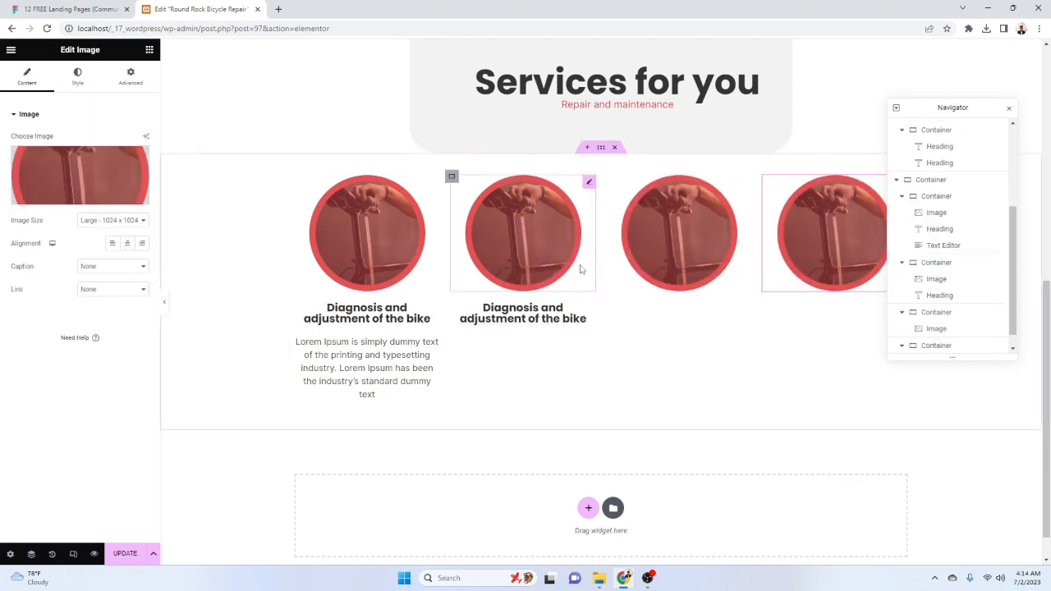
# Copy the second column's heading and paste it beneath the images in the third and fourth columns
pyautogui.rightClick(519, 319)
pyautogui.click(574, 367)
pyautogui.rightClick(675, 287)
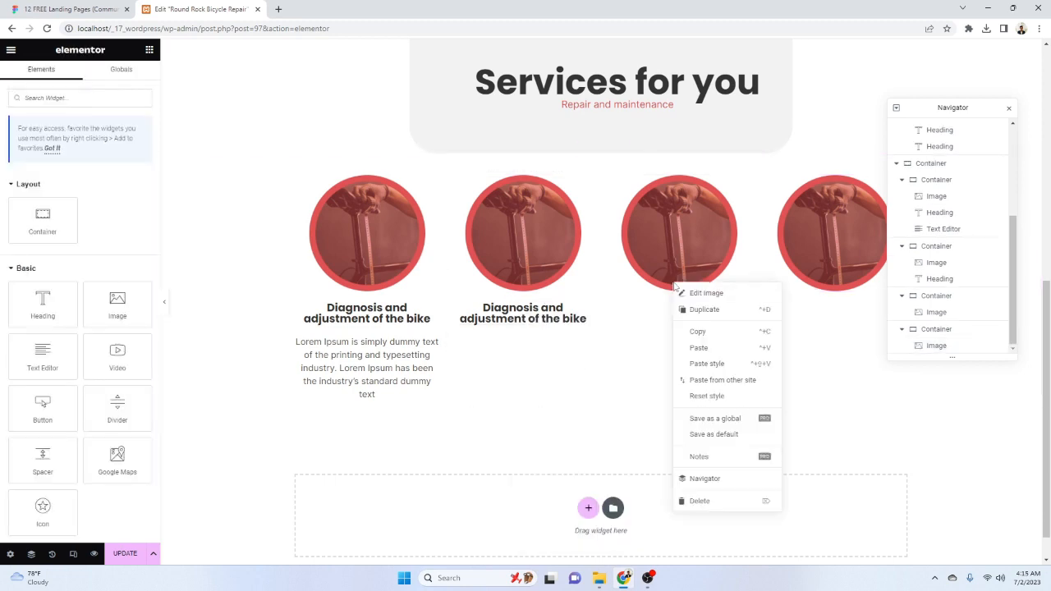
pyautogui.click(723, 349)
pyautogui.rightClick(839, 267)
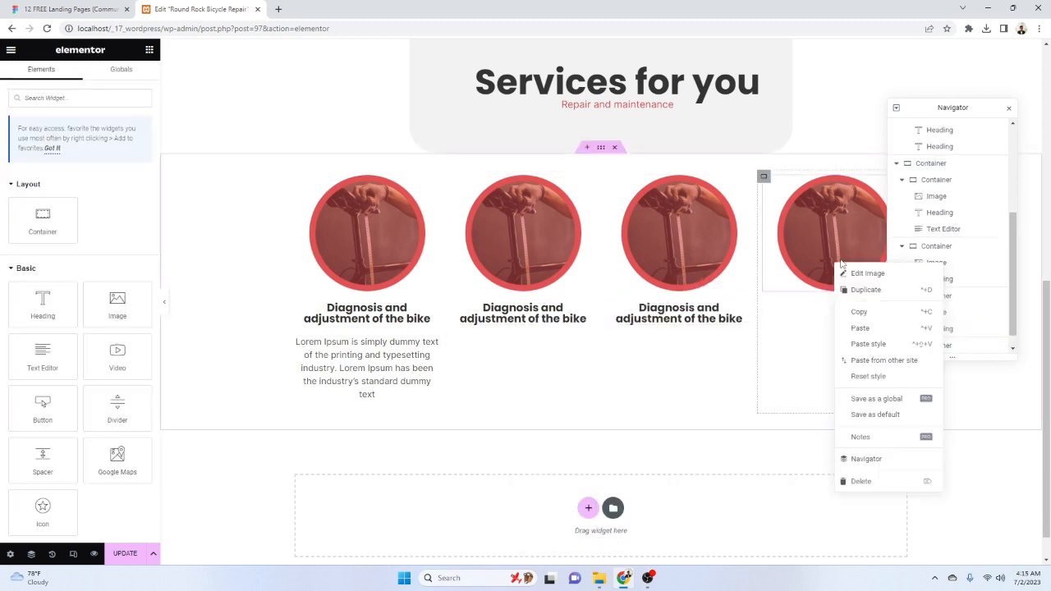
pyautogui.click(861, 325)
pyautogui.rightClick(345, 341)
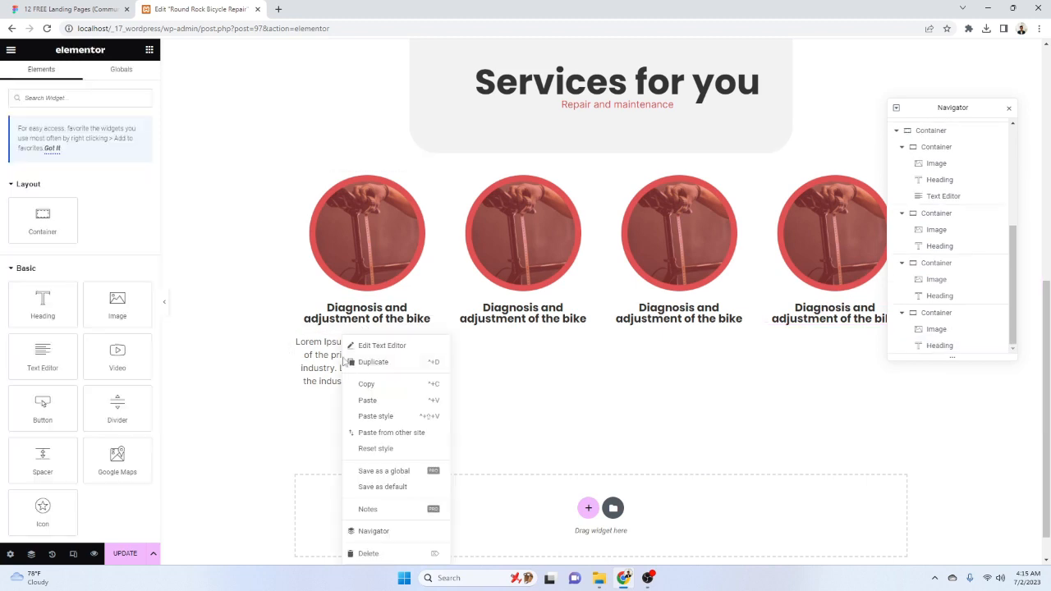
pyautogui.click(394, 402)
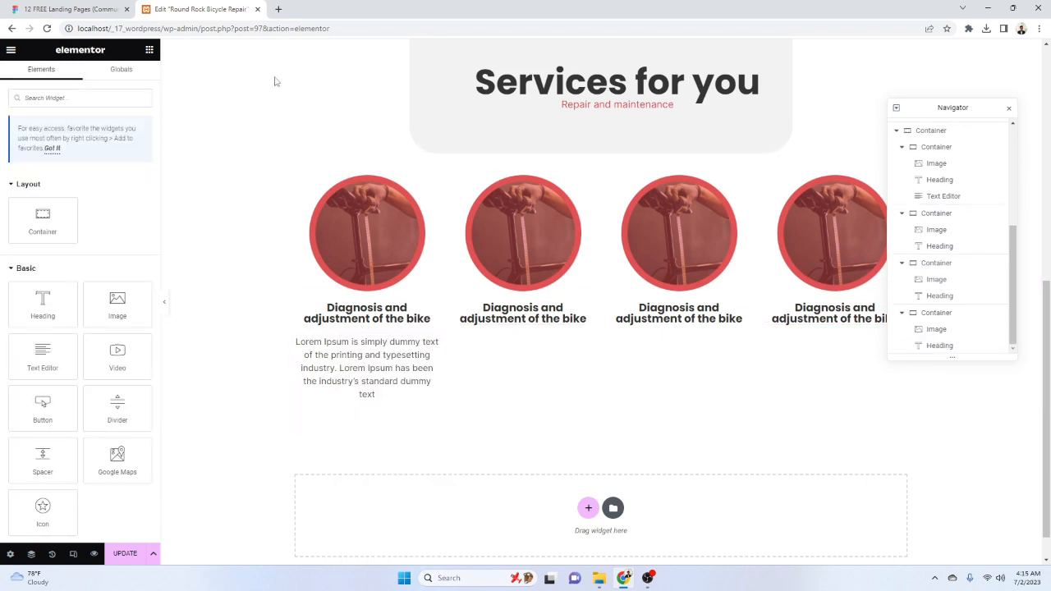
pyautogui.click(95, 8)
pyautogui.click(183, 7)
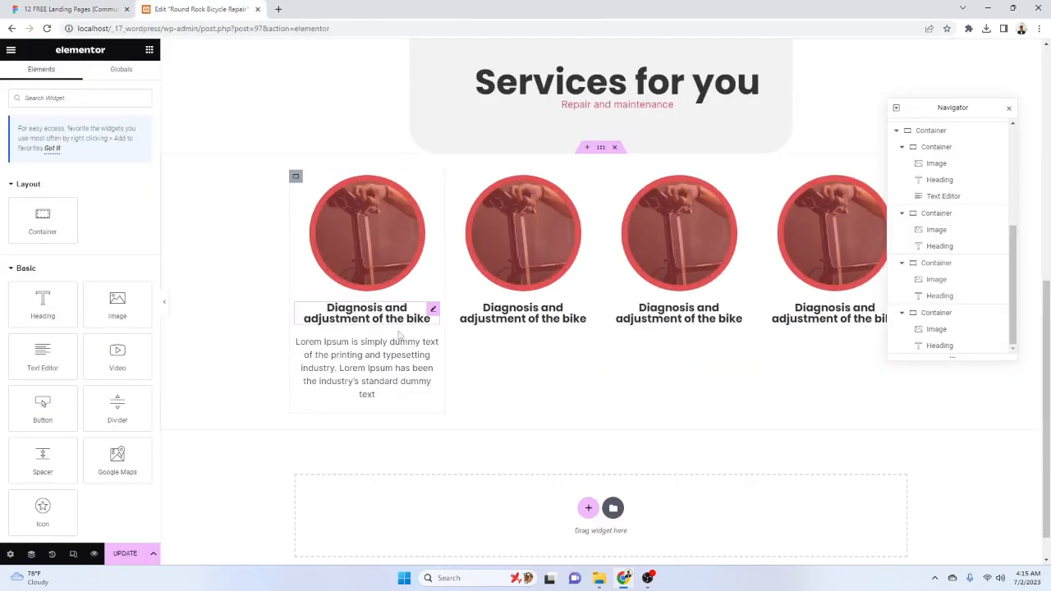
# Unlink the margin values of the first column's description text and set its top margin to -6 px
pyautogui.click(432, 344)
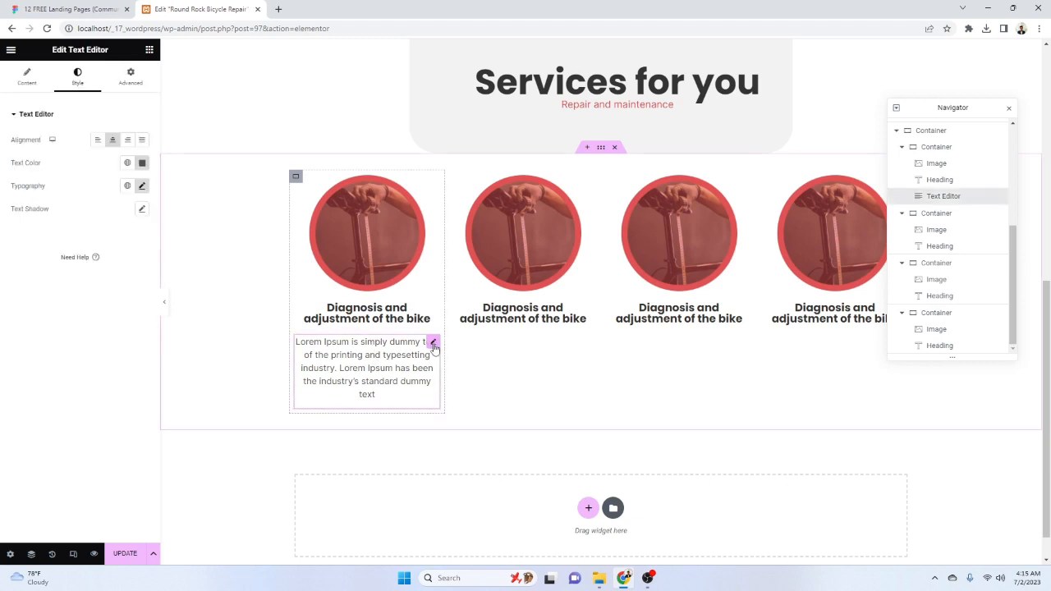
pyautogui.click(130, 78)
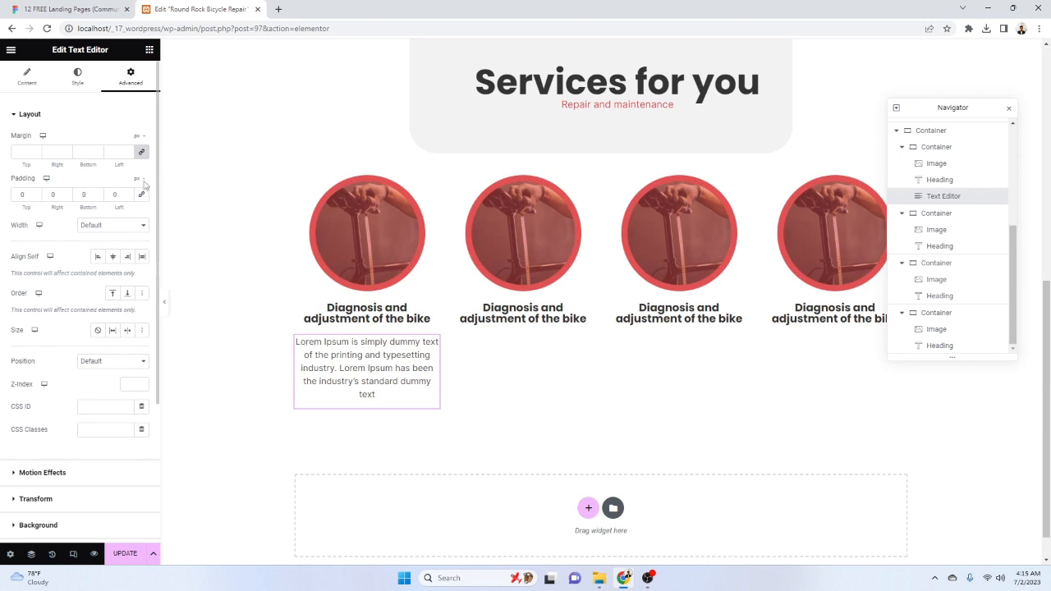
pyautogui.click(143, 155)
pyautogui.press('Down')
pyautogui.press('Down')
pyautogui.press('Down')
pyautogui.press('Down')
pyautogui.press('Down')
pyautogui.press('Down')
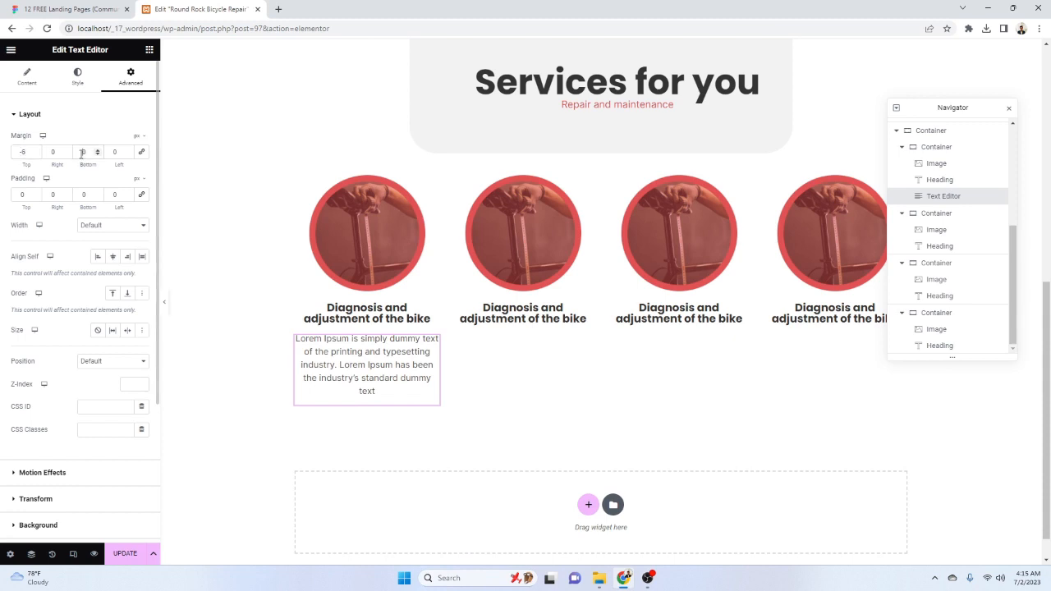
# Set the bottom margin of the first column's description text to -17 px
pyautogui.press('Down')
pyautogui.press('Down')
pyautogui.press('Down')
pyautogui.press('Down')
pyautogui.press('Down')
pyautogui.press('Down')
pyautogui.press('Down')
pyautogui.press('Down')
pyautogui.press('Down')
pyautogui.press('Down')
pyautogui.press('Down')
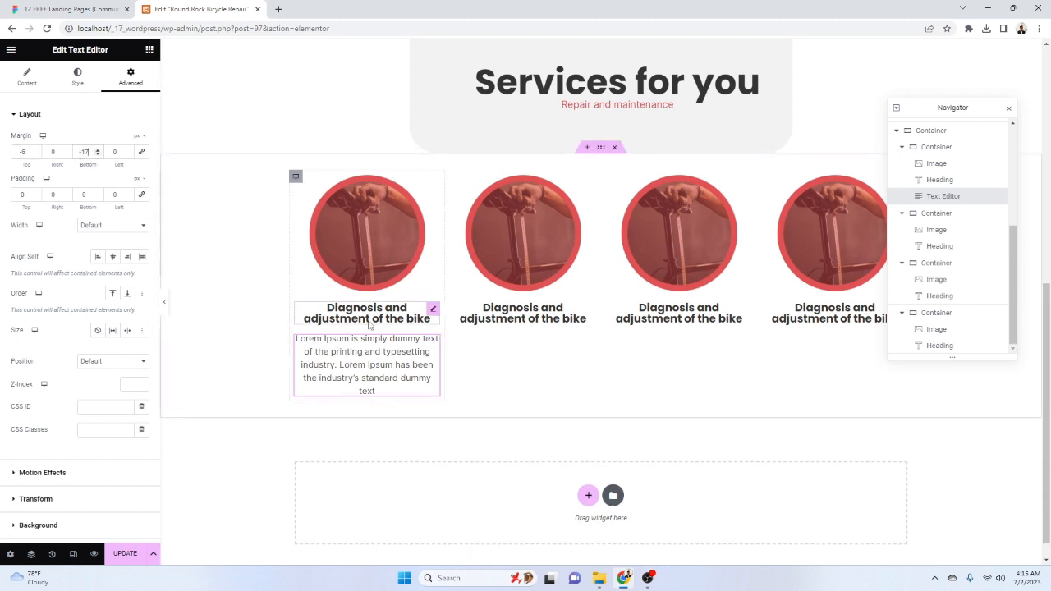
# Copy the first column's description text and paste it beneath the headings in the second, third and fourth columns
pyautogui.rightClick(399, 342)
pyautogui.click(537, 350)
pyautogui.rightClick(547, 325)
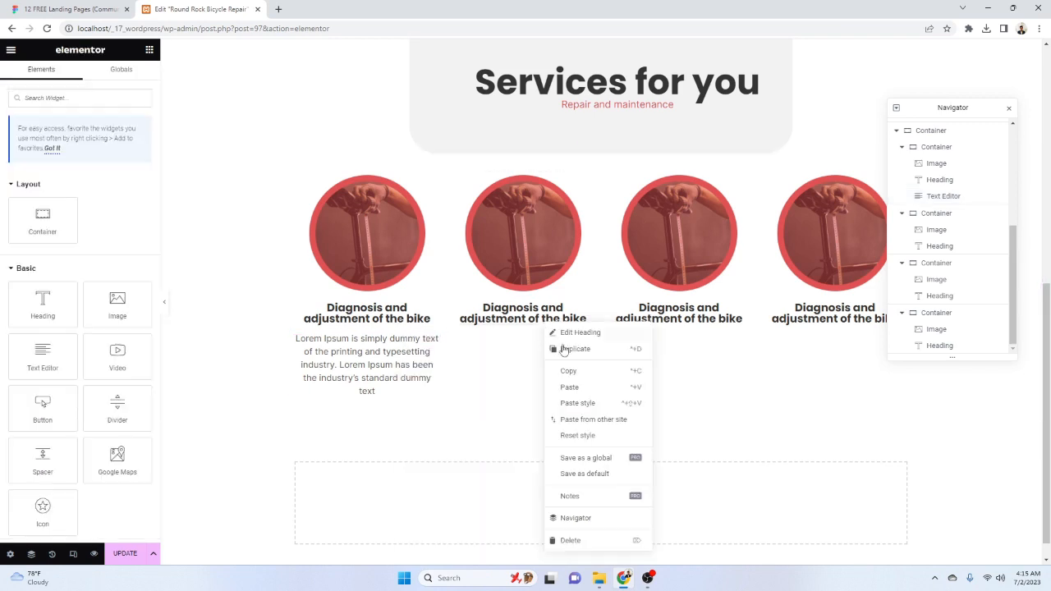
pyautogui.click(587, 392)
pyautogui.rightClick(698, 325)
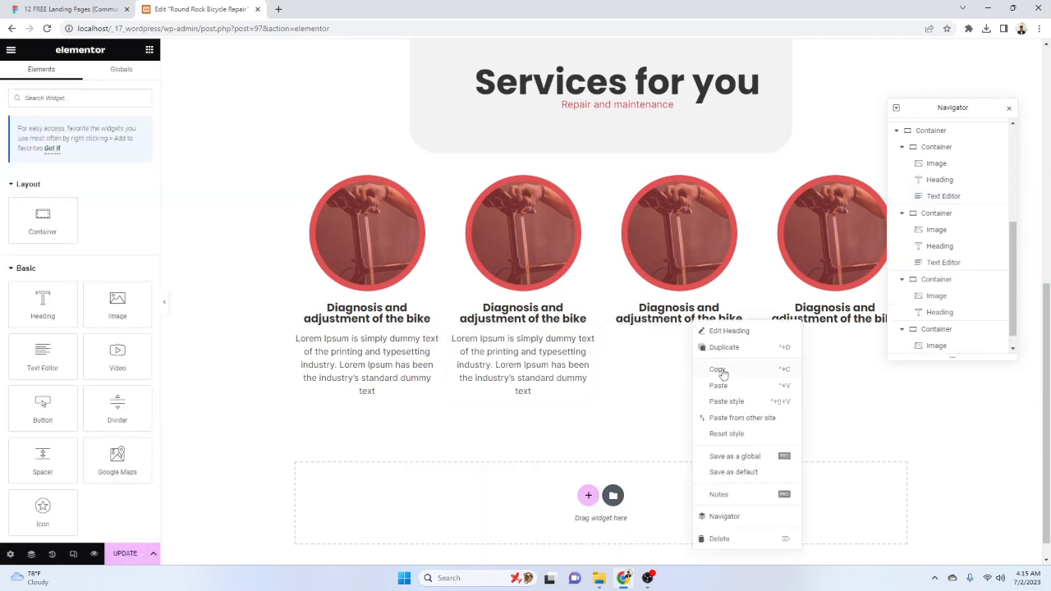
pyautogui.click(731, 387)
pyautogui.rightClick(834, 319)
pyautogui.click(849, 378)
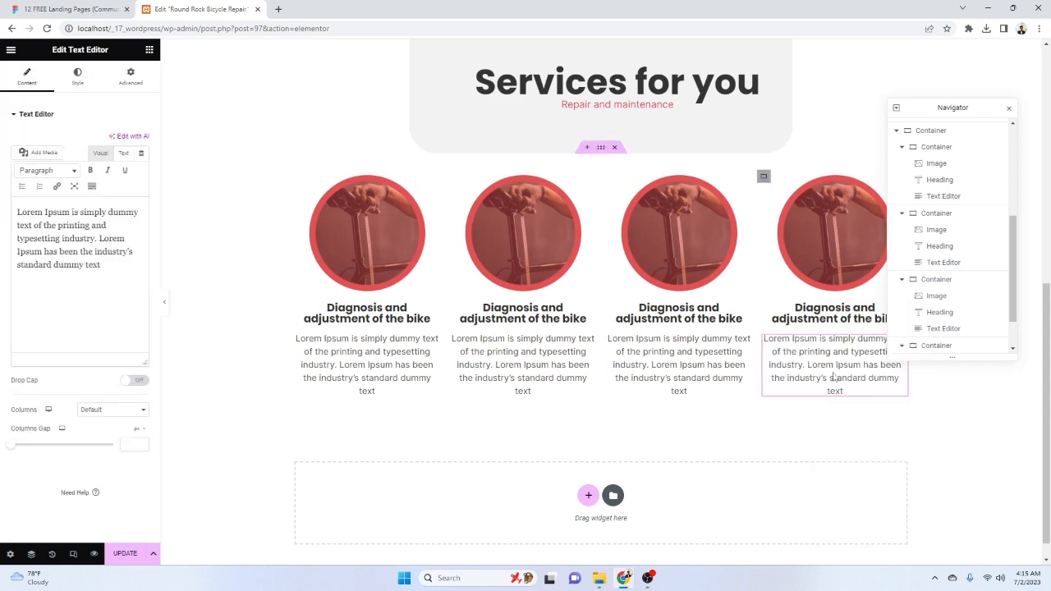
# Copy the second service's heading from Figma and put it in the title of the second column's heading in Elementor
pyautogui.click(70, 9)
pyautogui.click(450, 275)
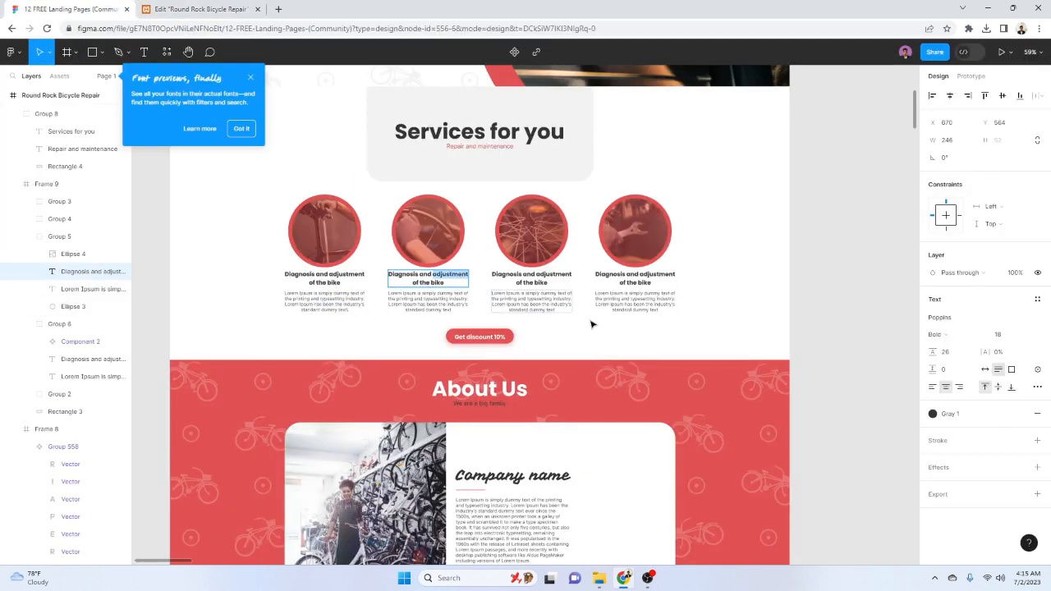
pyautogui.click(180, 8)
pyautogui.click(524, 312)
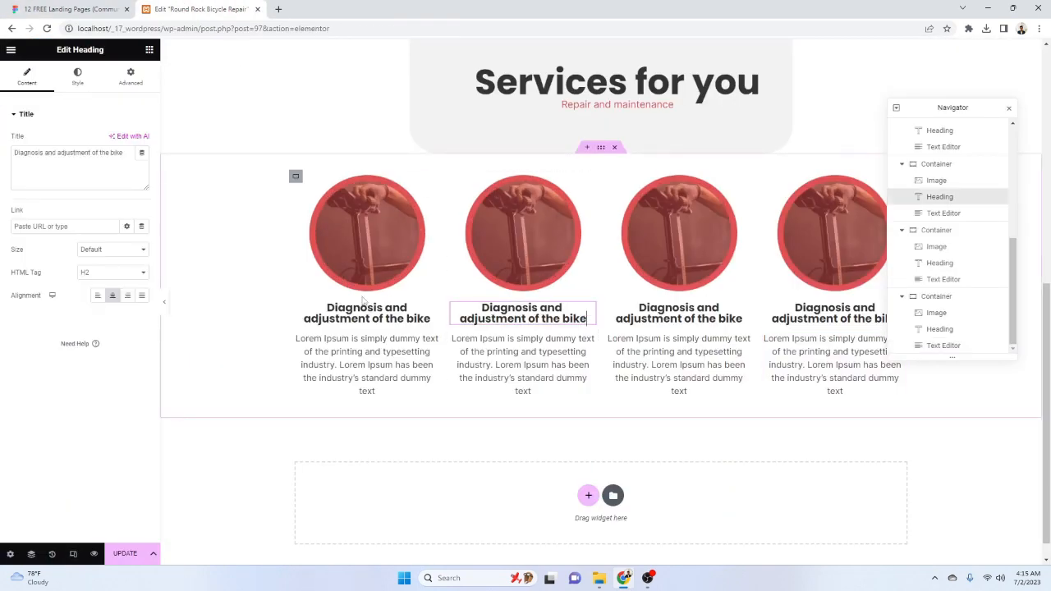
pyautogui.click(106, 174)
# Replace the second column's description in Elementor with the second service's Lorem Ipsum text copied from Figma
pyautogui.click(70, 9)
pyautogui.click(431, 298)
pyautogui.click(233, 9)
pyautogui.click(518, 356)
pyautogui.click(87, 268)
pyautogui.hotkey('ctrl', 'a')
pyautogui.write("Lorem Ipsum is simply dummy text of the printing and typesetting industry. Lorem Ipsum has been the industry's standard dummy text")
# Copy the third service's heading from Figma and replace the third column's heading title with it in Elementor
pyautogui.click(12, 8)
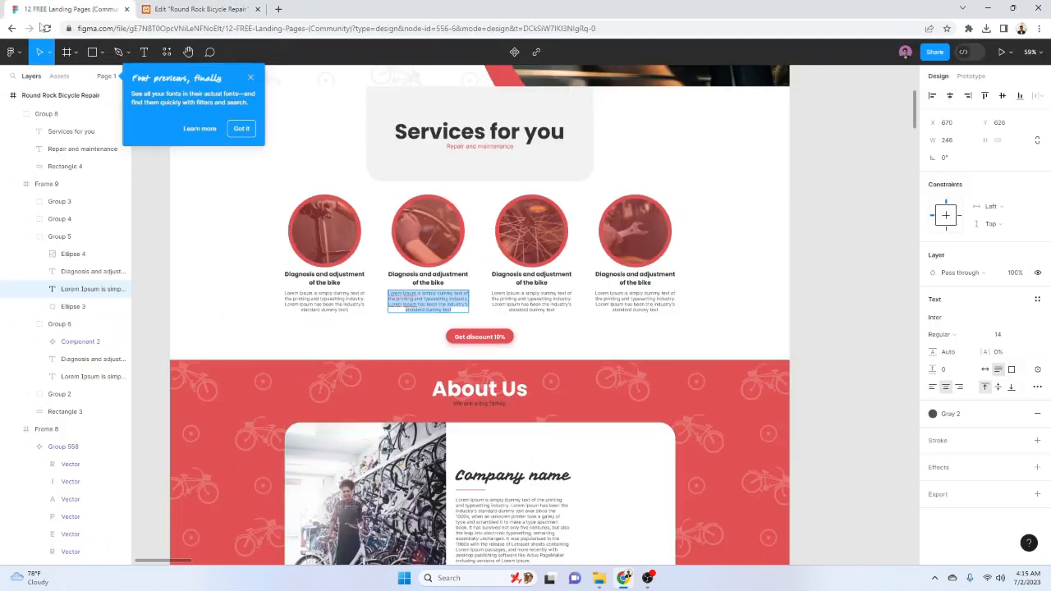
pyautogui.click(516, 273)
pyautogui.hotkey('ctrl', 'a')
pyautogui.hotkey('ctrl', 'c')
pyautogui.click(225, 9)
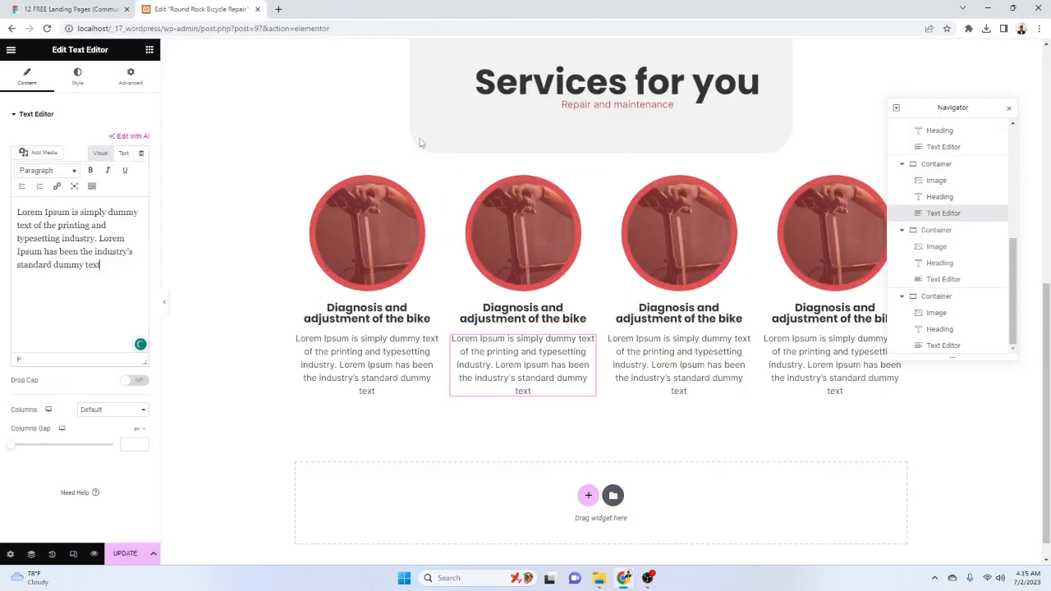
pyautogui.click(649, 312)
pyautogui.click(98, 168)
pyautogui.hotkey('ctrl', 'a')
pyautogui.hotkey('ctrl', 'v')
# Select the fourth service's heading text in Figma and open the fourth column's heading for editing in Elementor
pyautogui.click(4, 7)
pyautogui.doubleClick(635, 281)
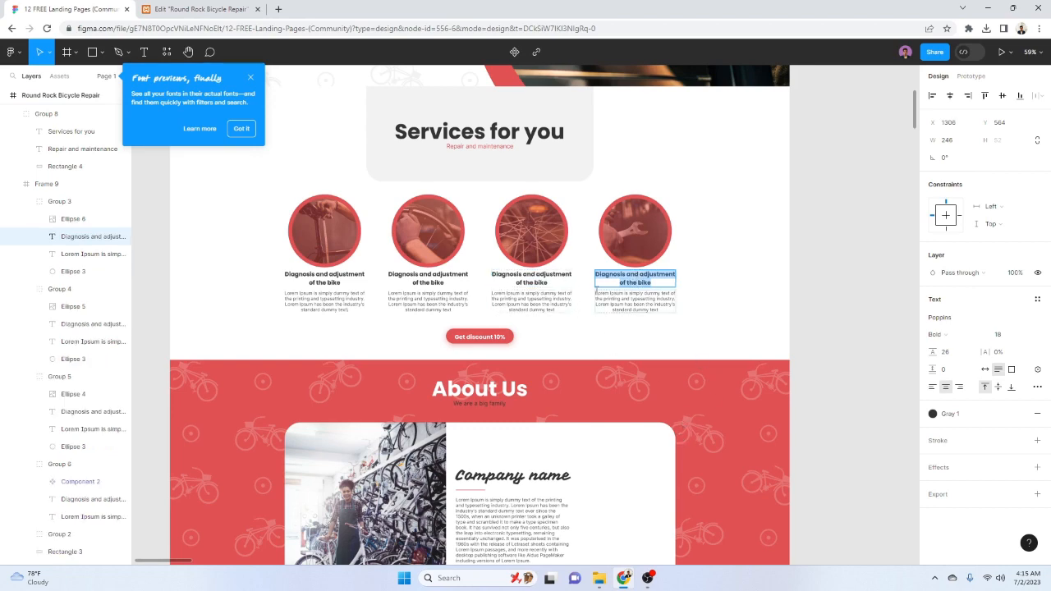
pyautogui.click(219, 6)
pyautogui.click(824, 321)
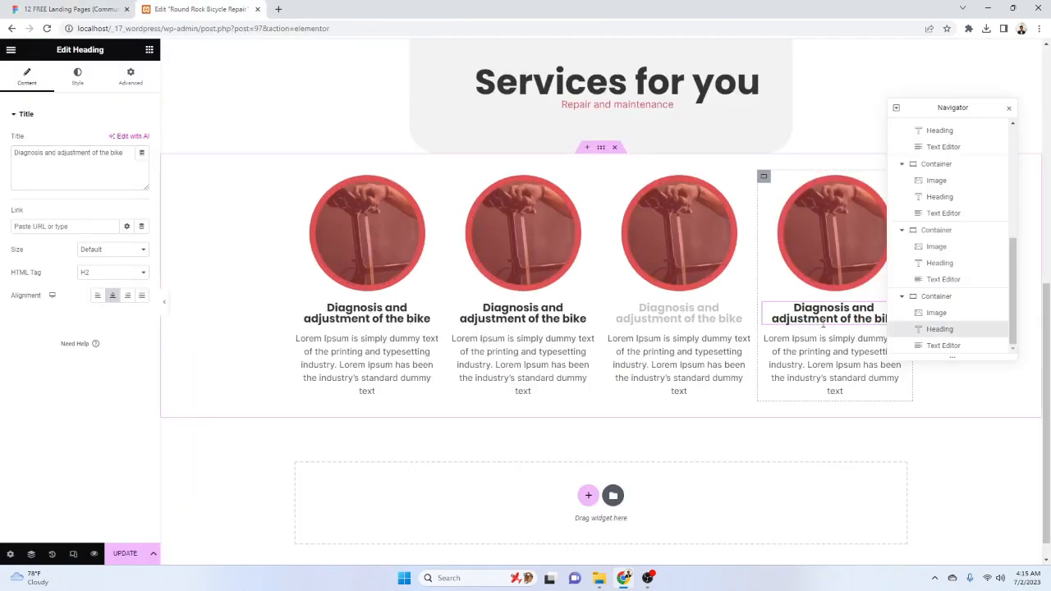
# In Figma, turn the second service's circular image and its ring into a component
pyautogui.click(115, 5)
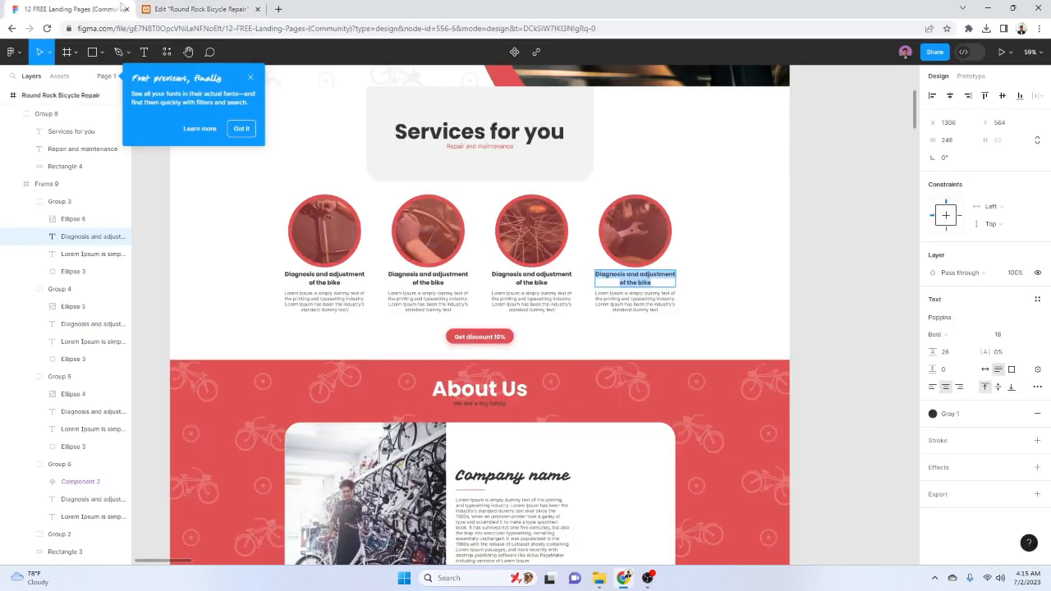
pyautogui.press('Escape')
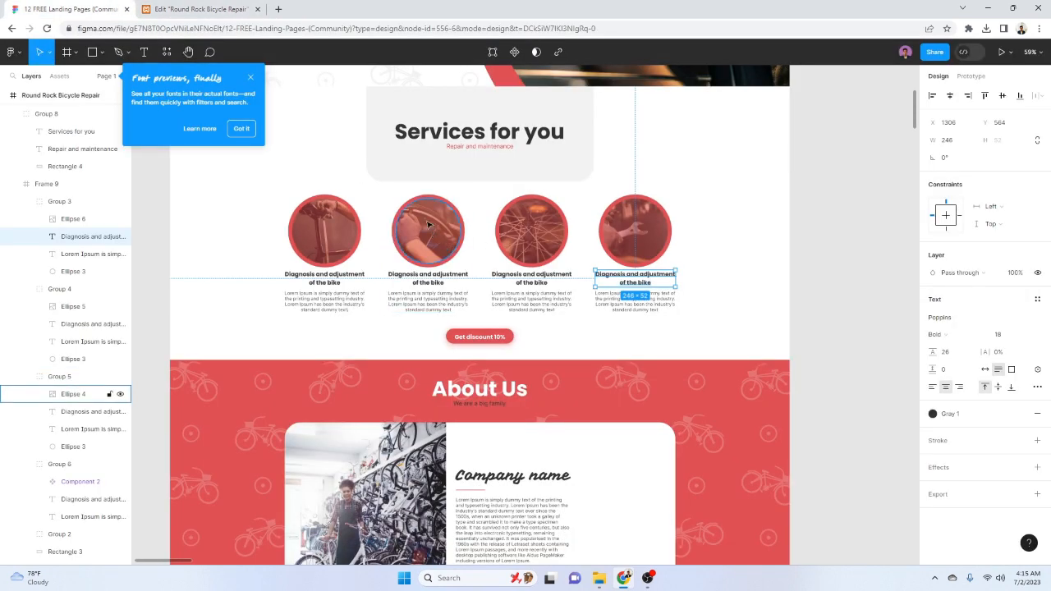
pyautogui.moveTo(387, 197); pyautogui.dragTo(472, 258)
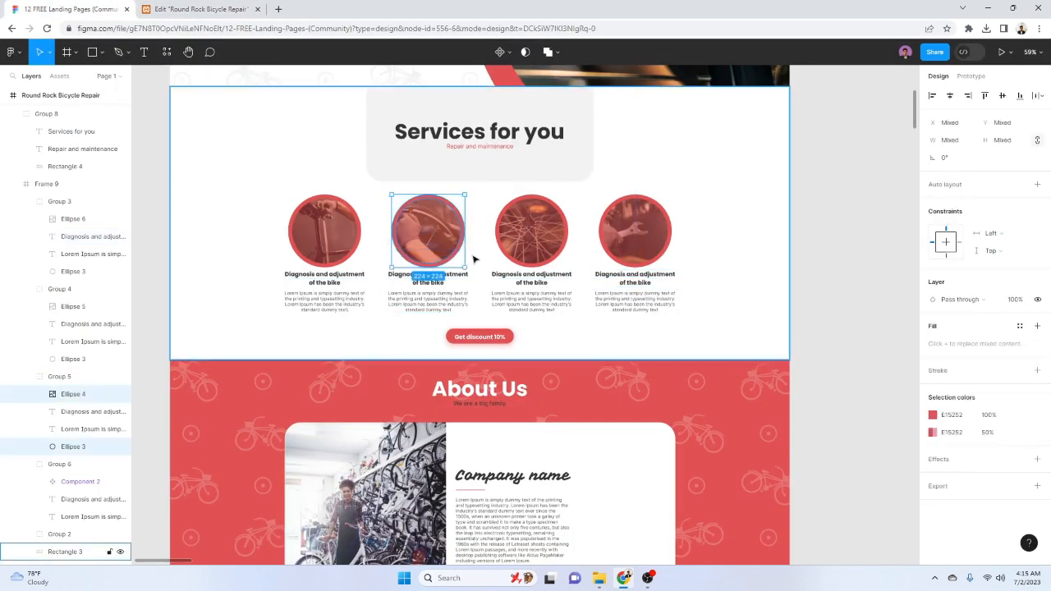
pyautogui.rightClick(91, 402)
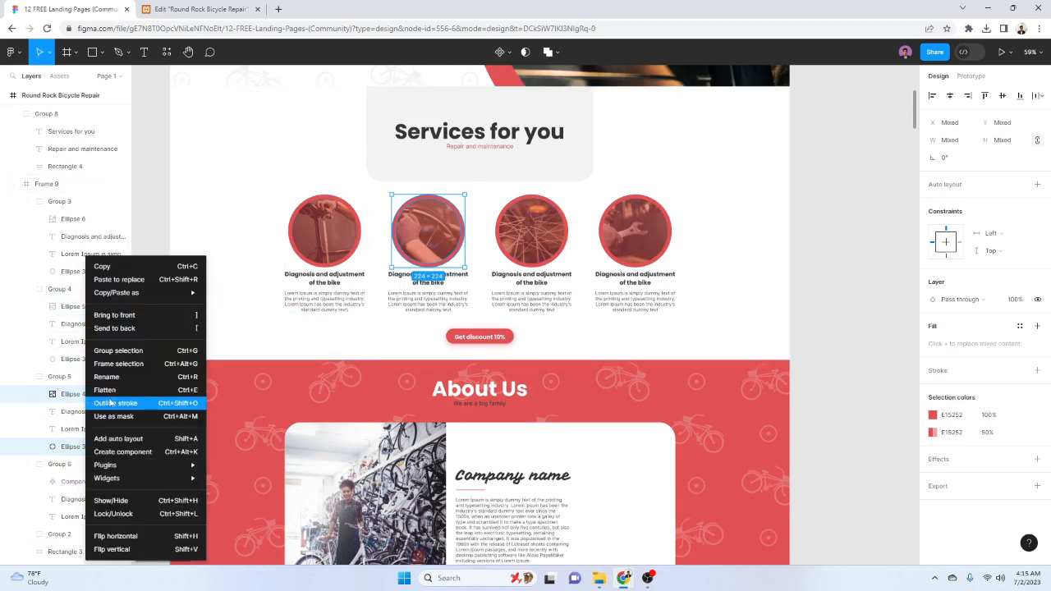
pyautogui.click(154, 453)
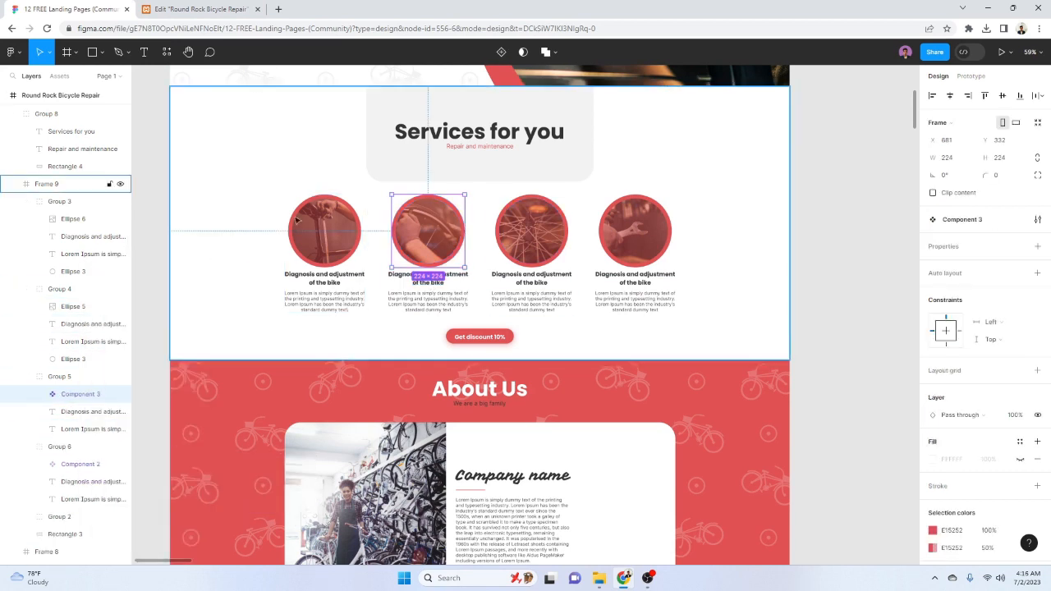
# Add an export setting to the second service's image component and export it as a PNG
pyautogui.click(1038, 523)
pyautogui.scroll(-2, 991, 502)
pyautogui.click(986, 502)
# Back in Elementor, replace the second column's image by uploading the exported Component 3.png
pyautogui.hotkey('ctrl', 'Tab')
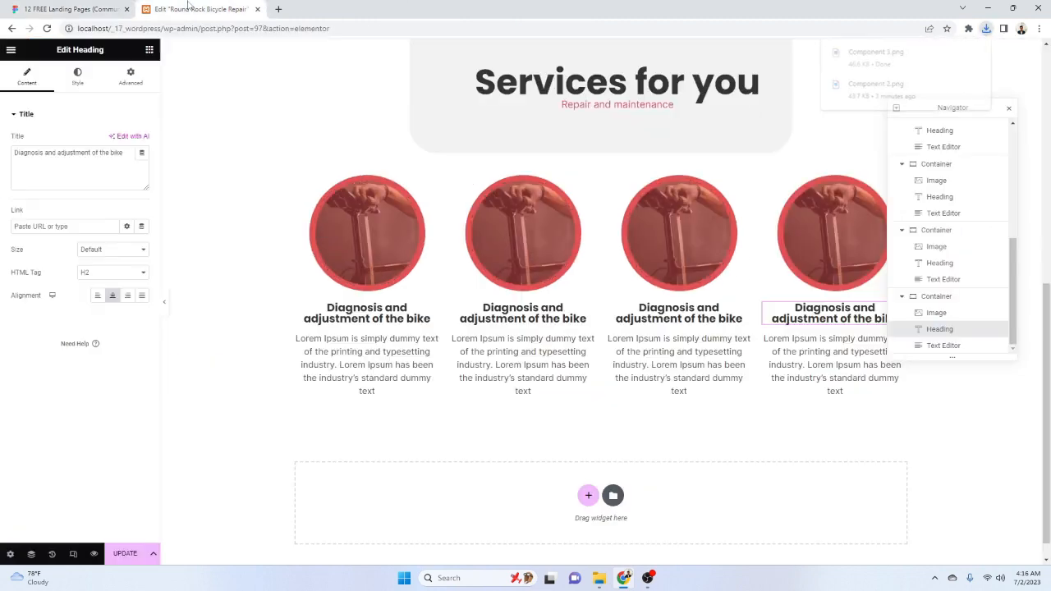
pyautogui.click(554, 249)
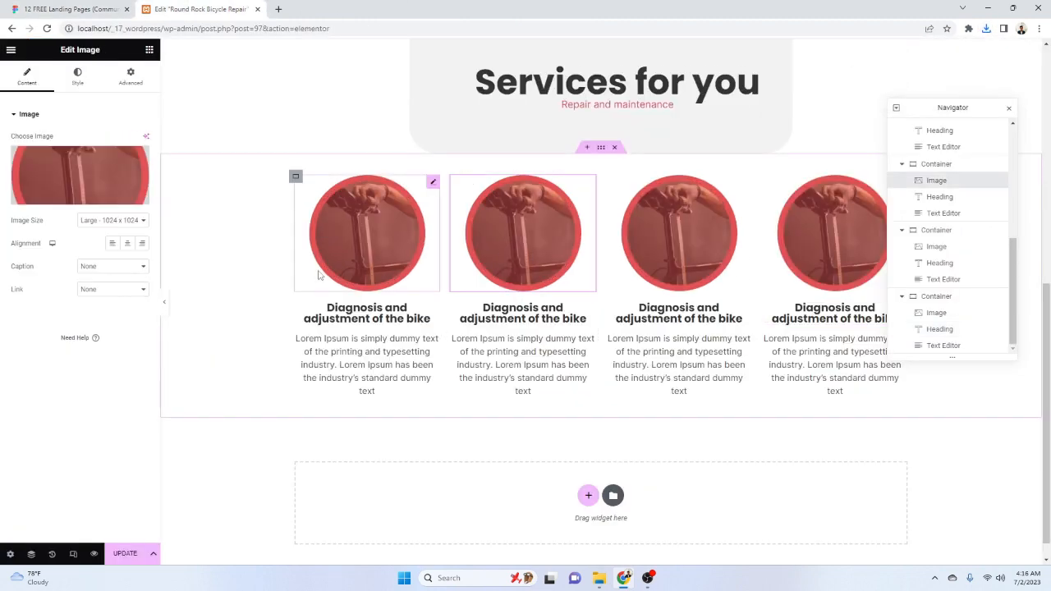
pyautogui.click(23, 195)
pyautogui.click(155, 92)
pyautogui.click(580, 280)
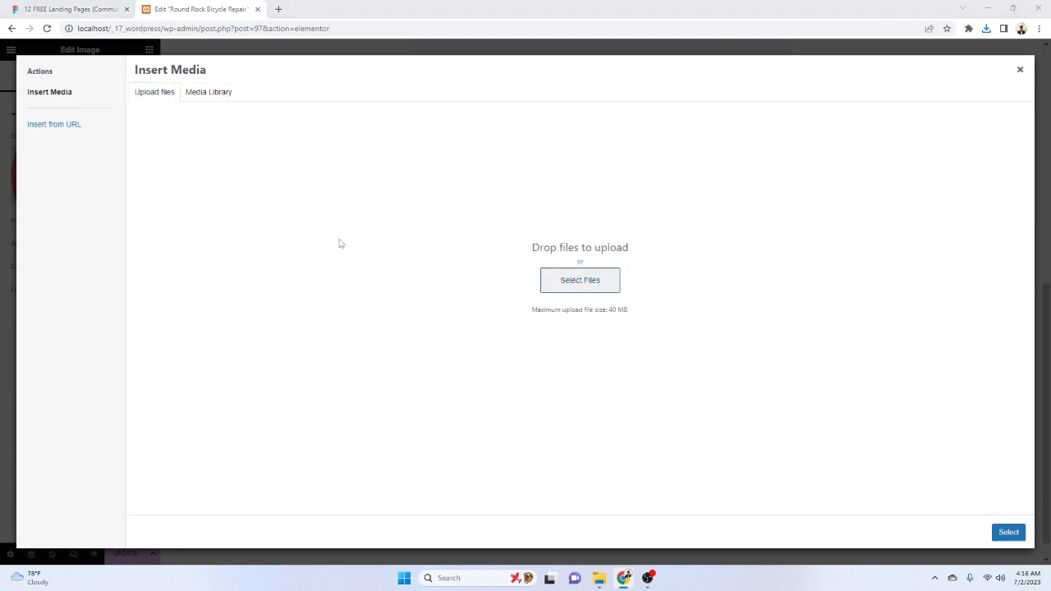
pyautogui.doubleClick(131, 113)
pyautogui.click(1004, 534)
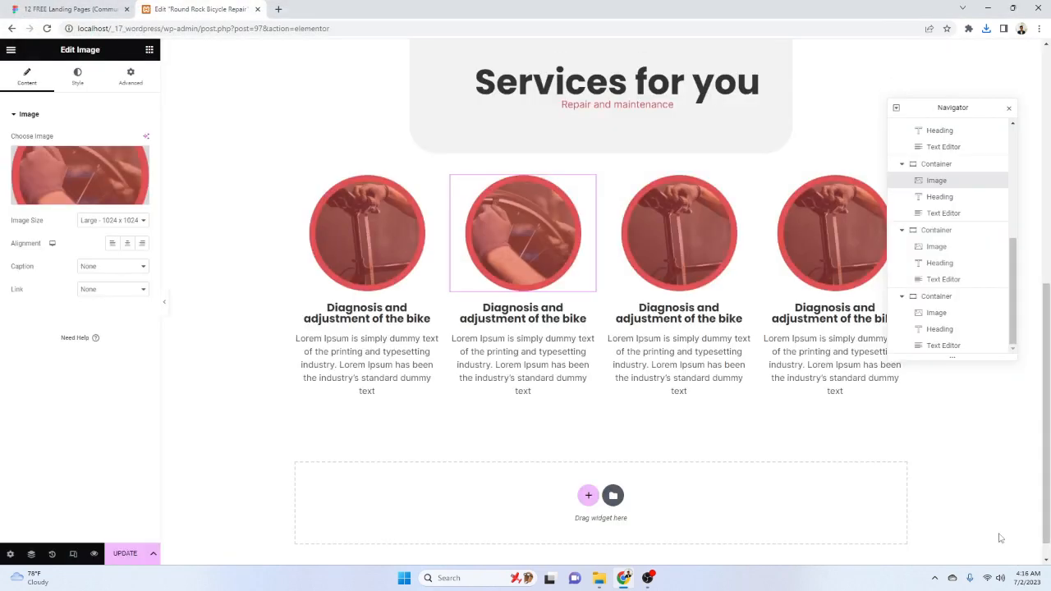
# Replace the fourth column's image with Component-3.png from the media library and move the Navigator clear of the column
pyautogui.click(819, 211)
pyautogui.click(98, 170)
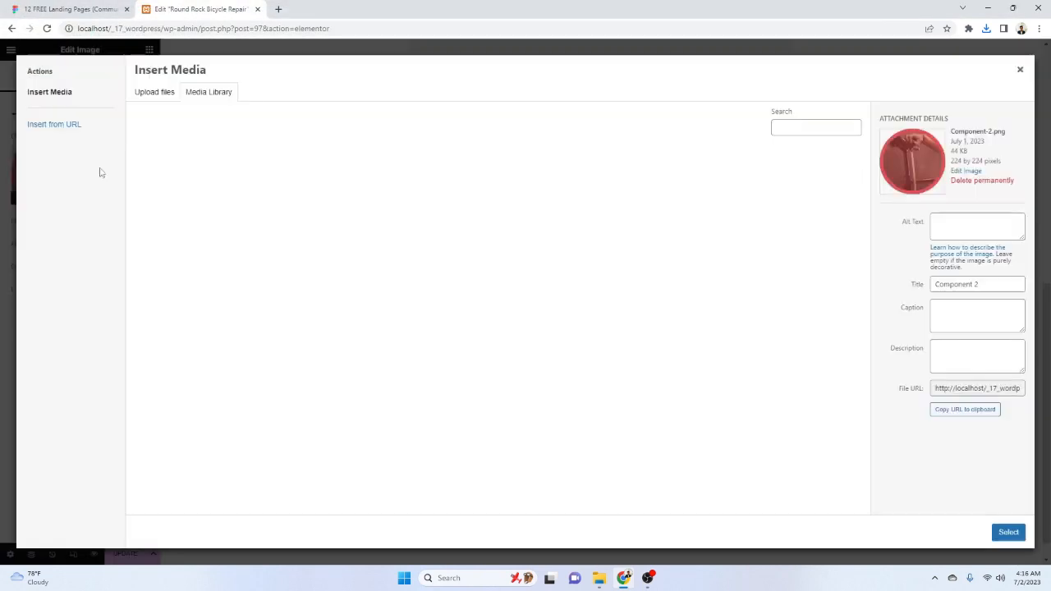
pyautogui.click(149, 179)
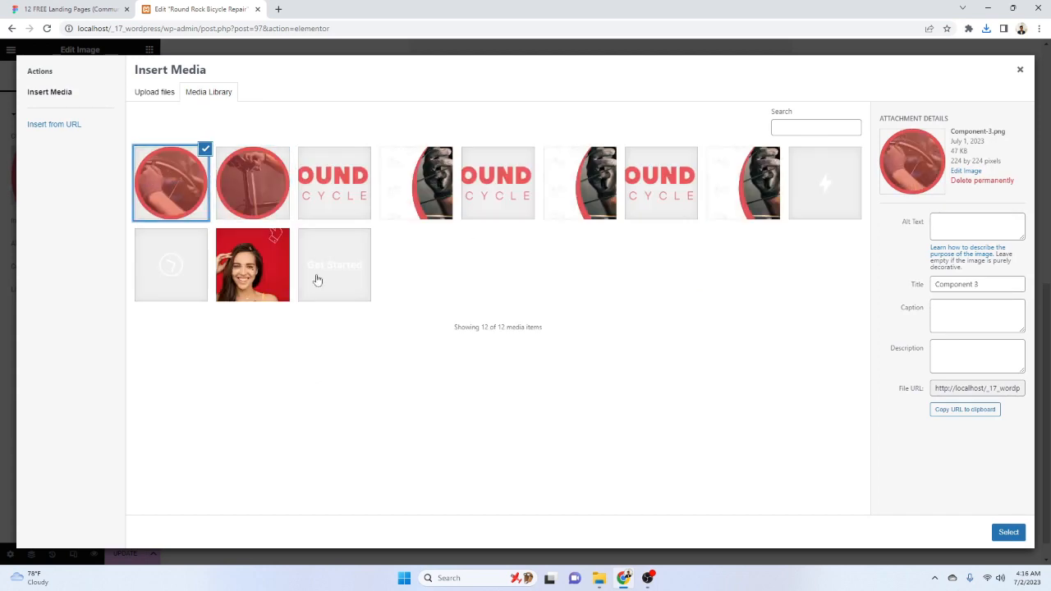
pyautogui.click(1007, 533)
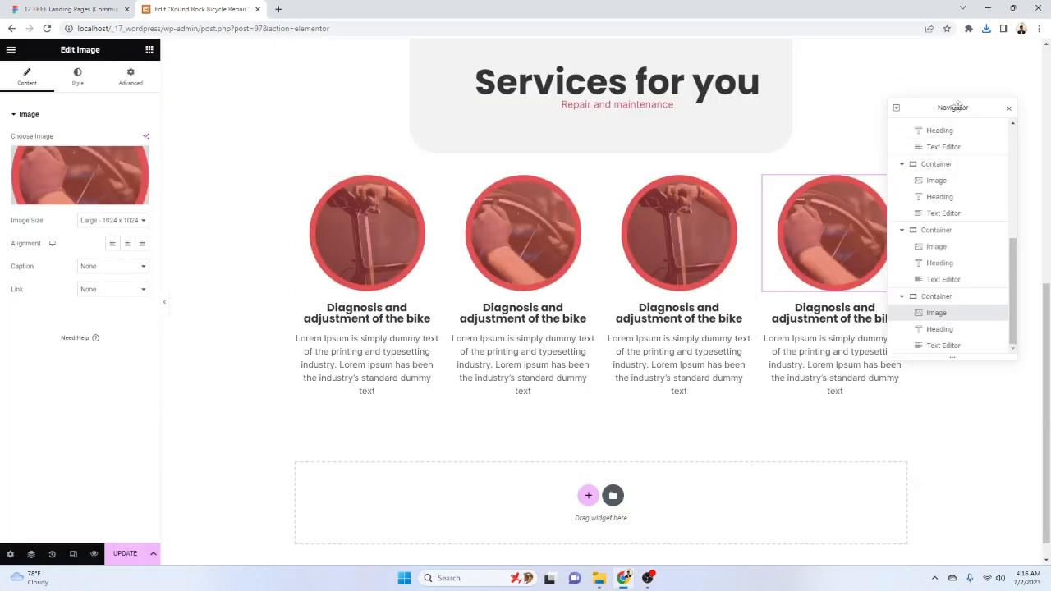
pyautogui.moveTo(958, 106); pyautogui.dragTo(985, 134)
pyautogui.scroll(-1, 570, 370)
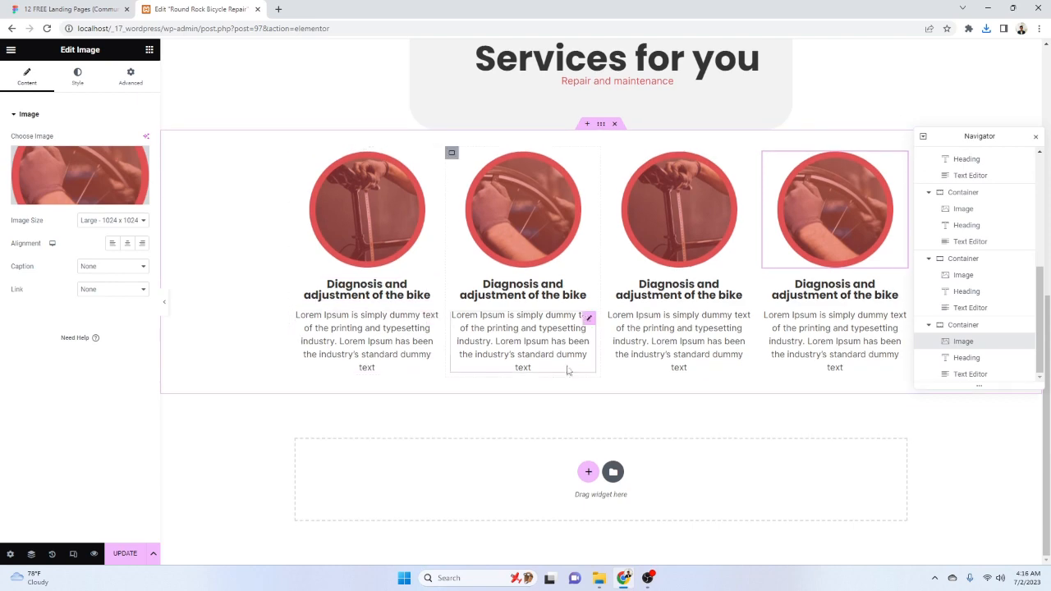
# Check the button below the services in Figma, and copy the hero section's "Help Me" button in Elementor
pyautogui.click(71, 9)
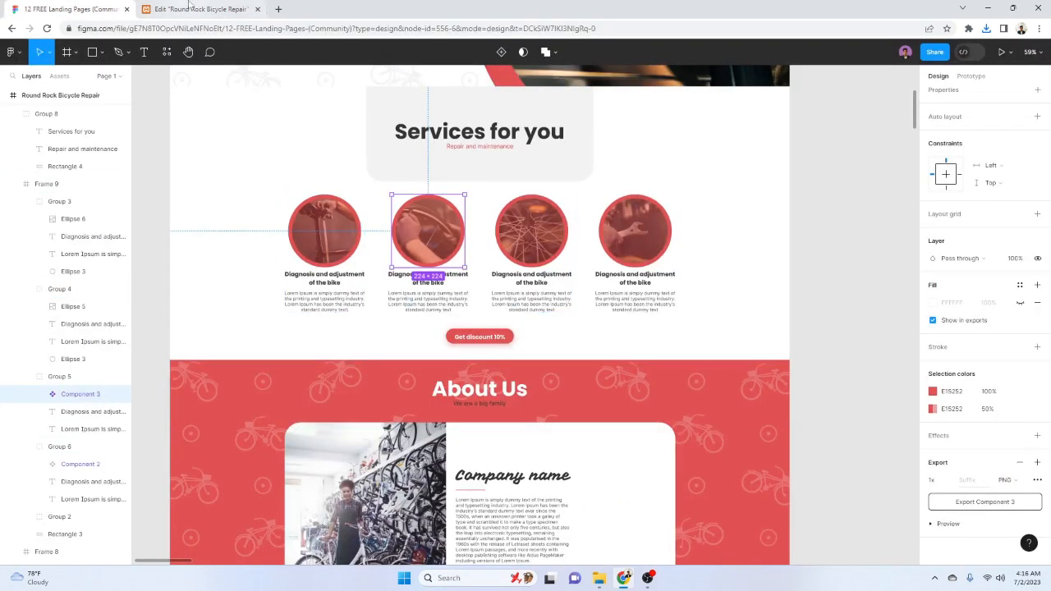
pyautogui.click(197, 9)
pyautogui.scroll(6, 328, 304)
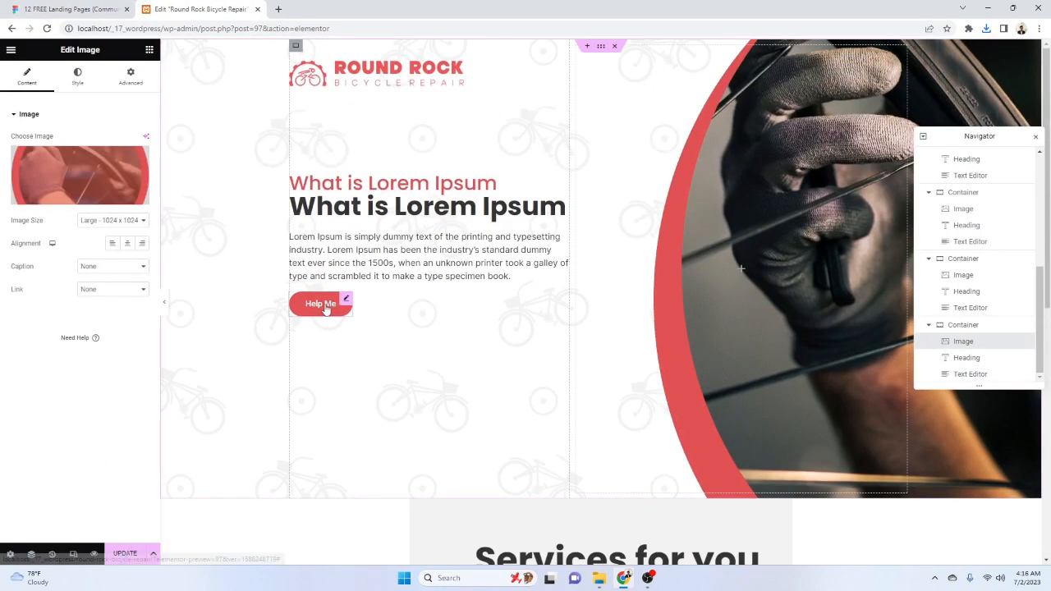
pyautogui.rightClick(326, 308)
pyautogui.click(353, 355)
# Add a single-column container below the four services and set its padding to 0 with the sides unlinked
pyautogui.scroll(-5, 688, 415)
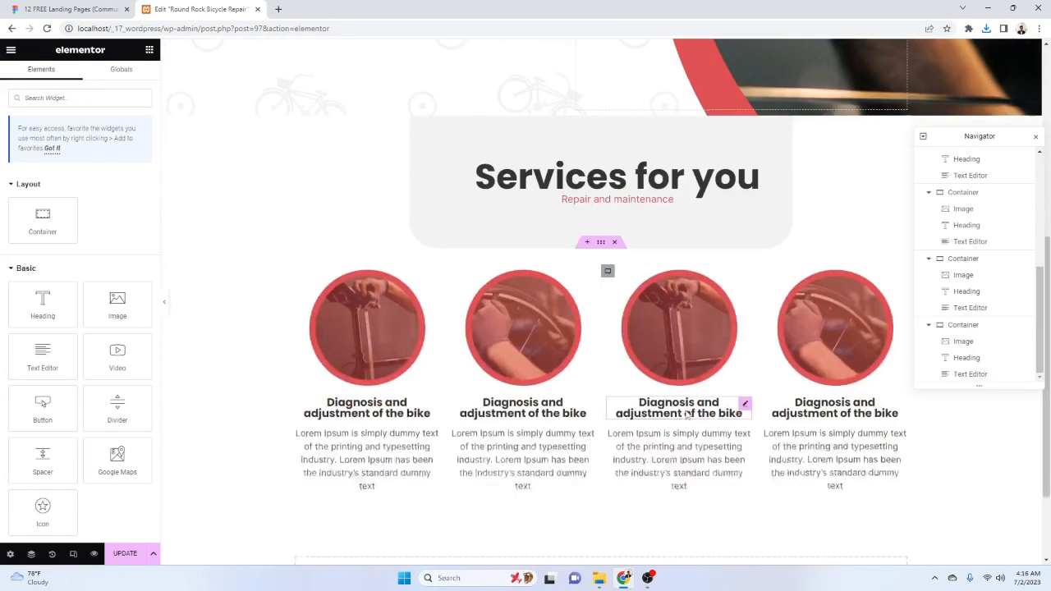
pyautogui.scroll(-2, 689, 416)
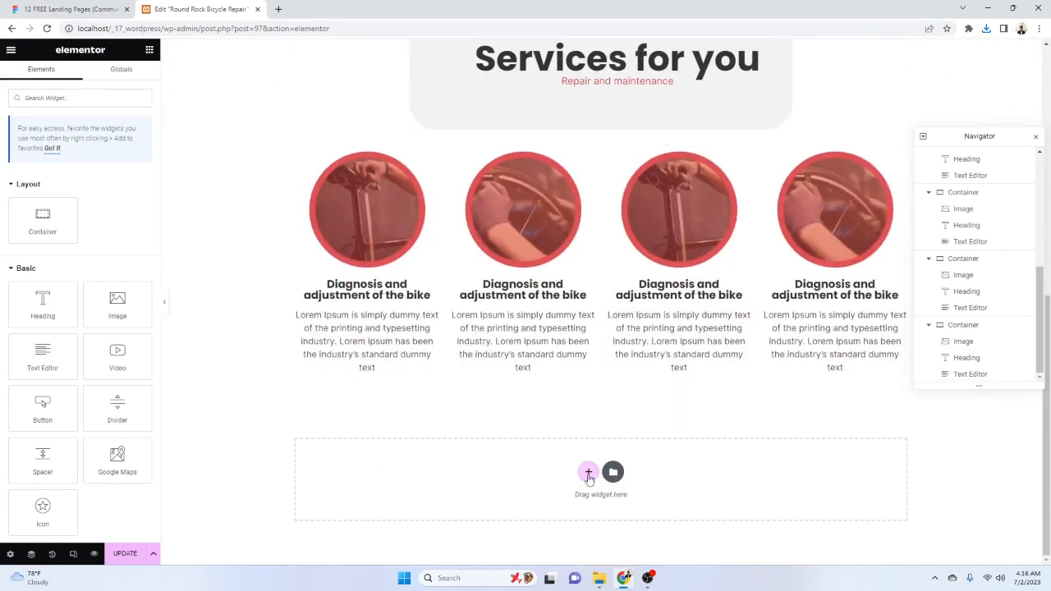
pyautogui.click(589, 475)
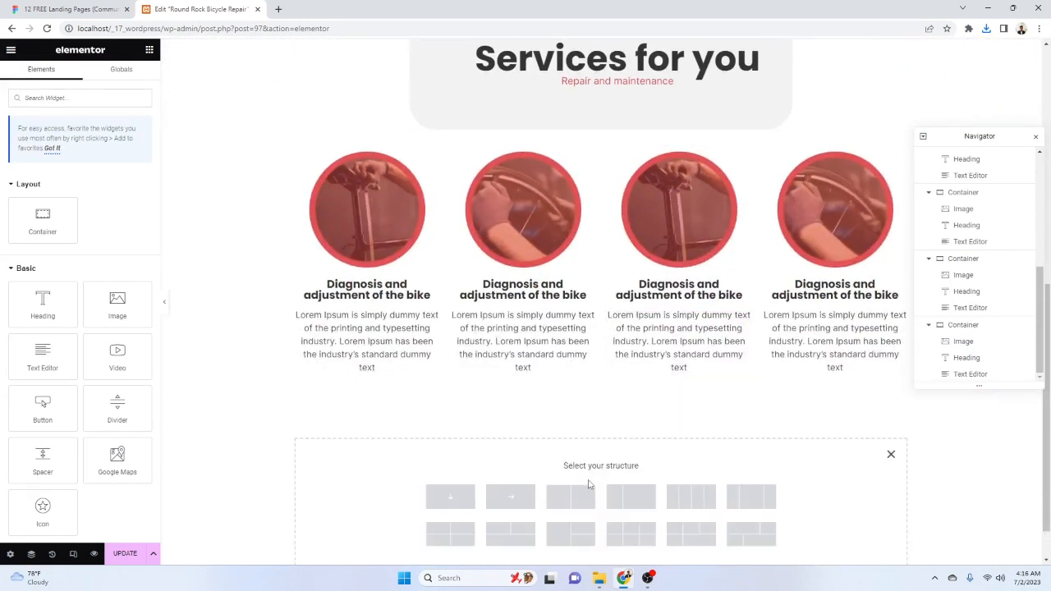
pyautogui.click(450, 498)
pyautogui.click(130, 77)
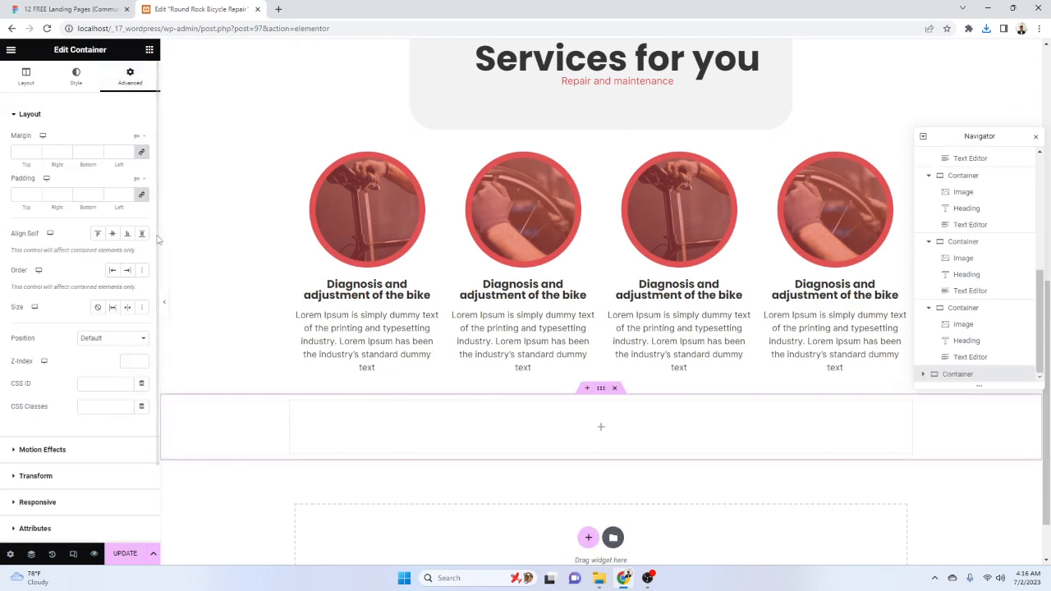
pyautogui.click(141, 194)
# Paste the copied button into the new container and center it
pyautogui.rightClick(611, 424)
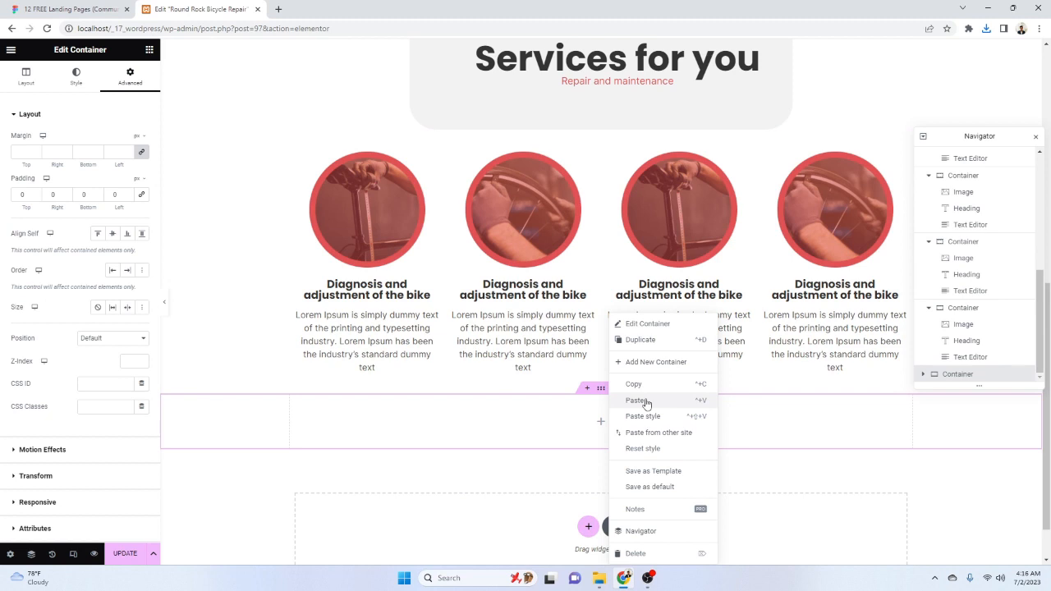
pyautogui.click(638, 401)
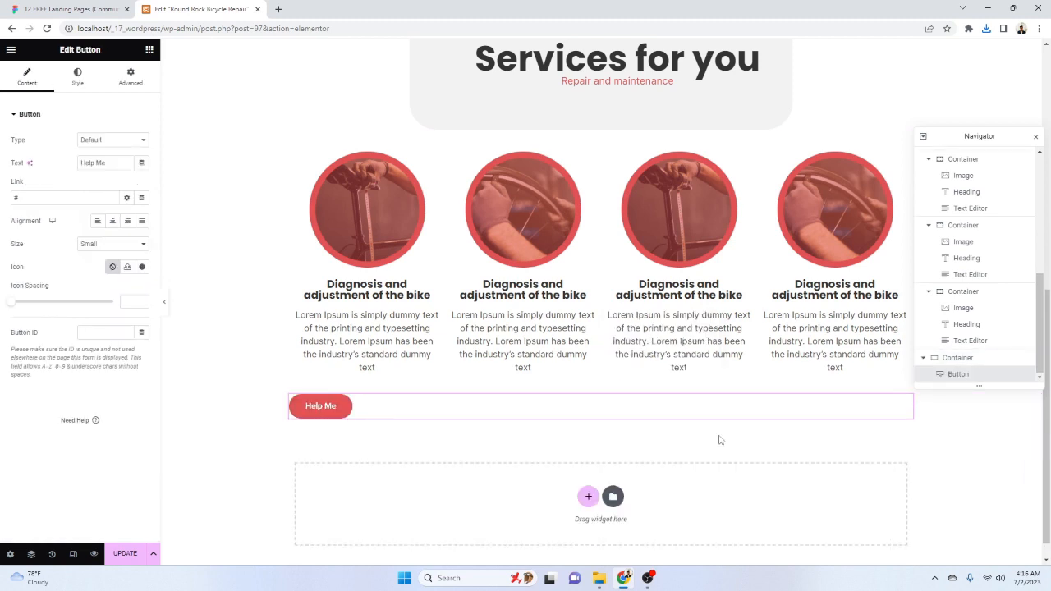
pyautogui.click(113, 221)
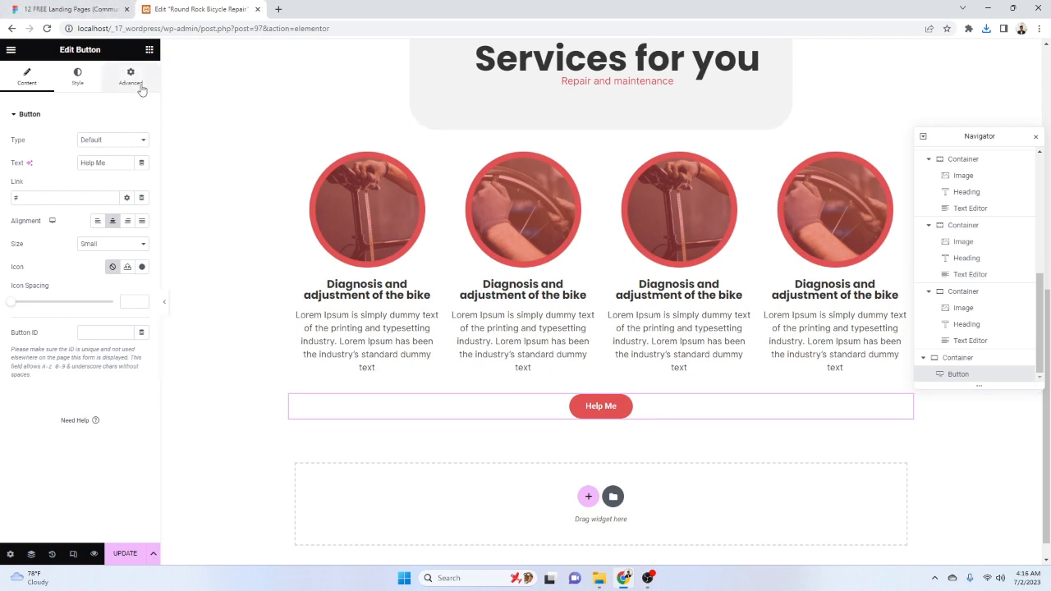
# Compare the spacing below the button with the Figma design and set the button container's bottom padding to 80 px
pyautogui.moveTo(600, 390); pyautogui.dragTo(598, 396)
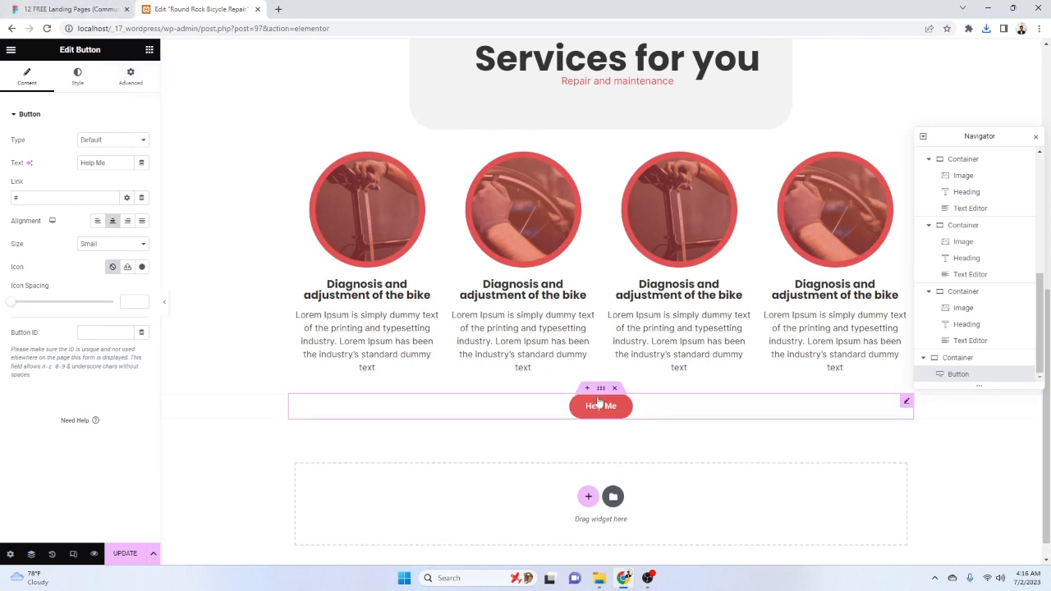
pyautogui.click(601, 390)
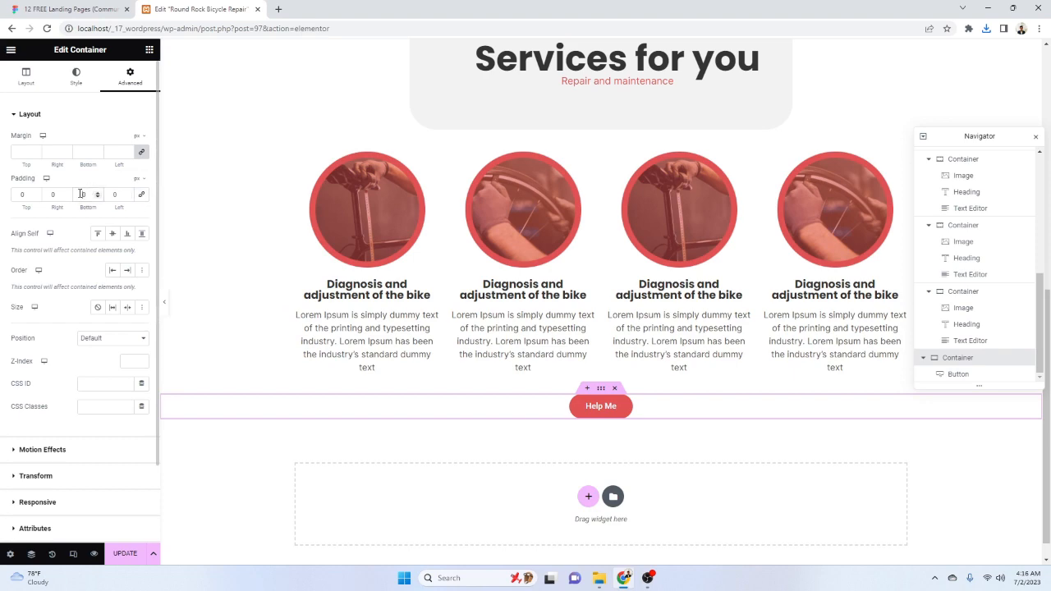
pyautogui.click(10, 8)
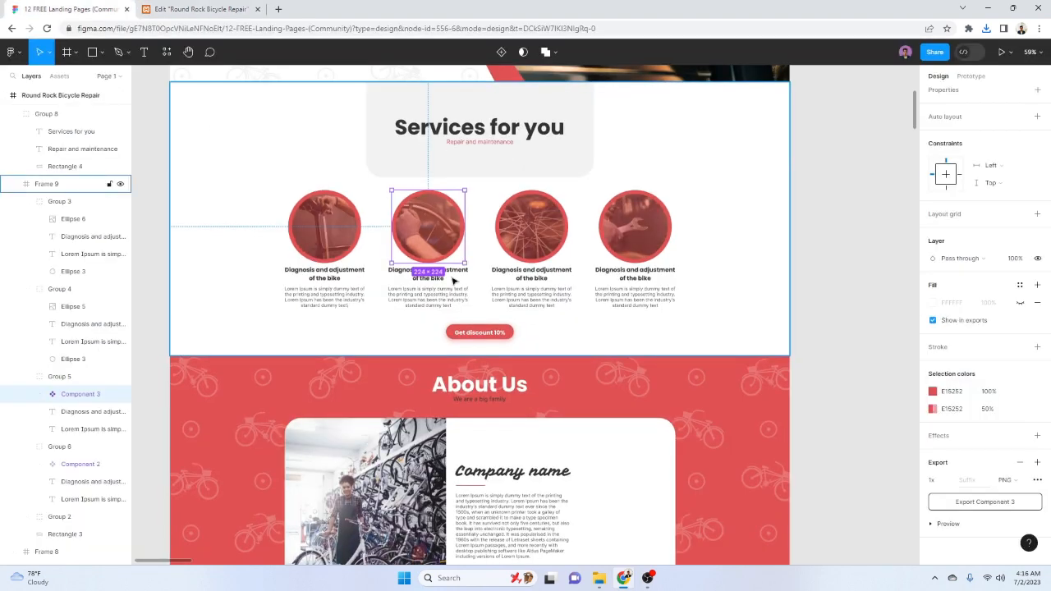
pyautogui.scroll(1, 488, 160)
pyautogui.click(194, 9)
pyautogui.scroll(6, 609, 226)
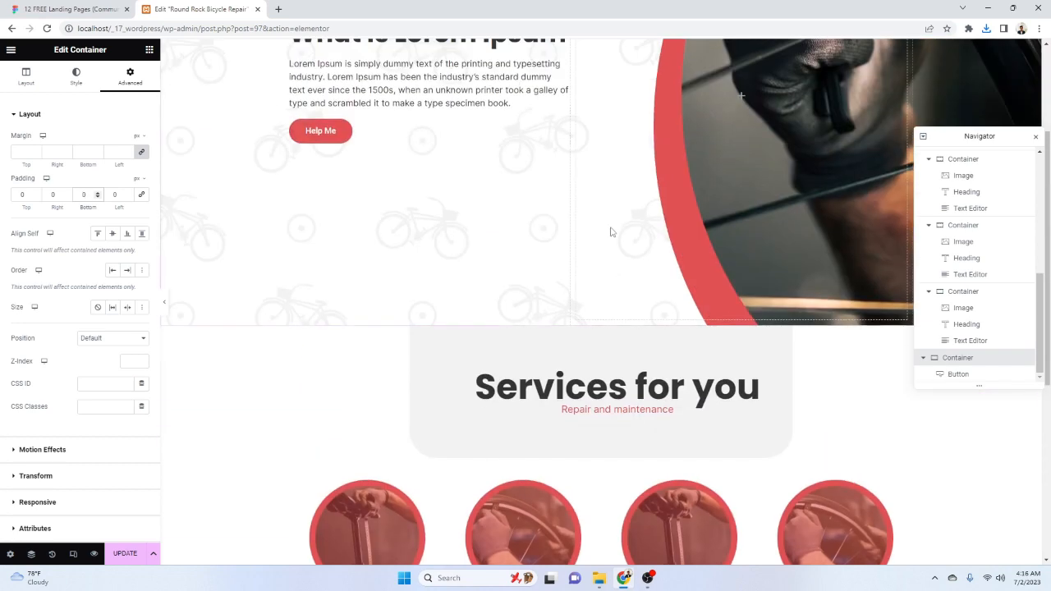
pyautogui.scroll(-4, 606, 236)
pyautogui.write('8')
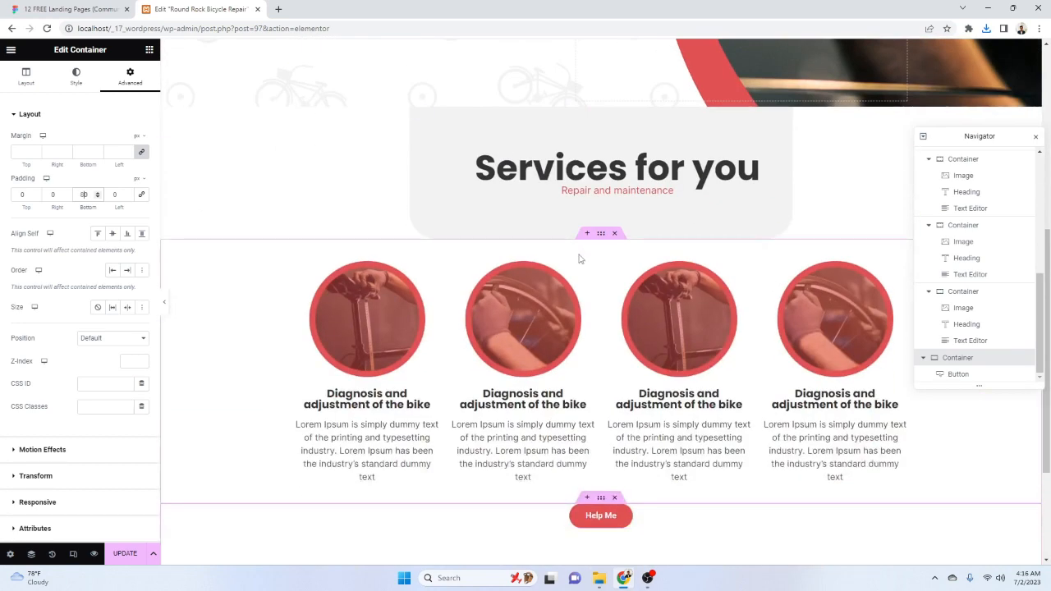
pyautogui.scroll(-2, 833, 358)
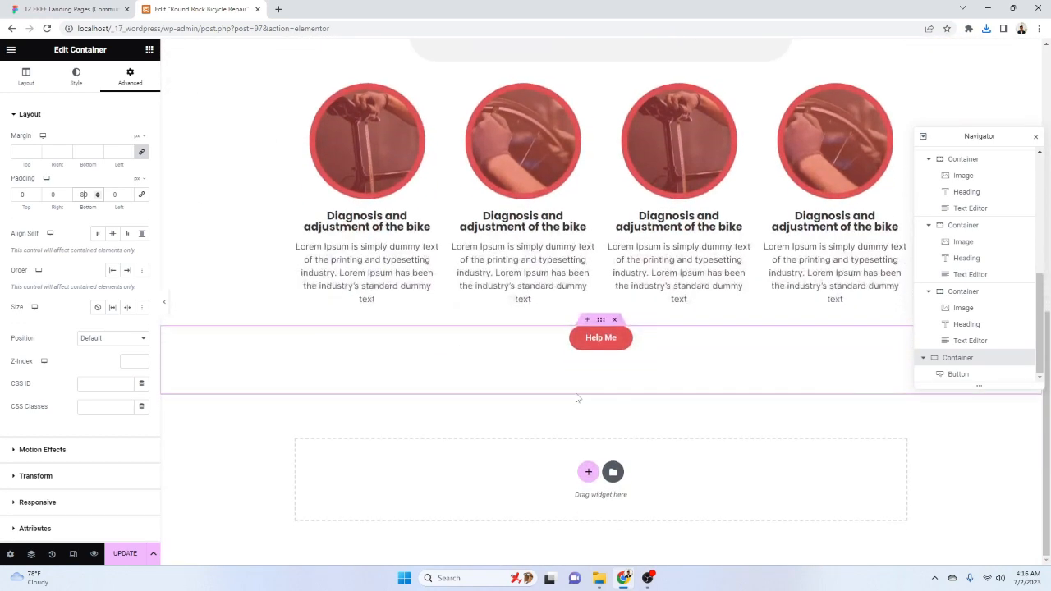
# Change the pasted button's text to "Get discount 10%", taken from the matching Figma button
pyautogui.click(602, 337)
pyautogui.click(69, 9)
pyautogui.doubleClick(483, 349)
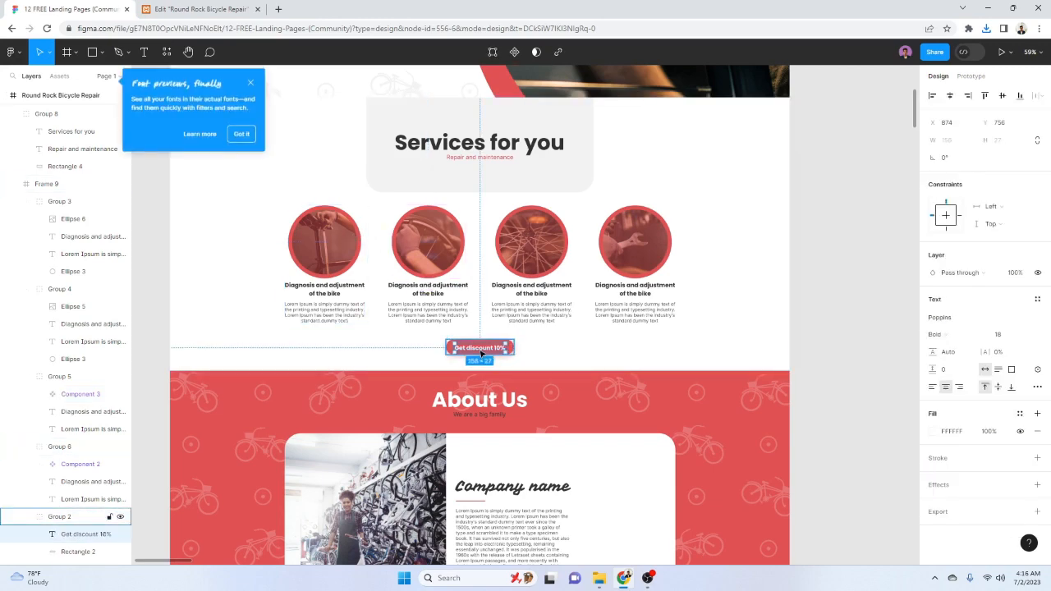
pyautogui.click(201, 9)
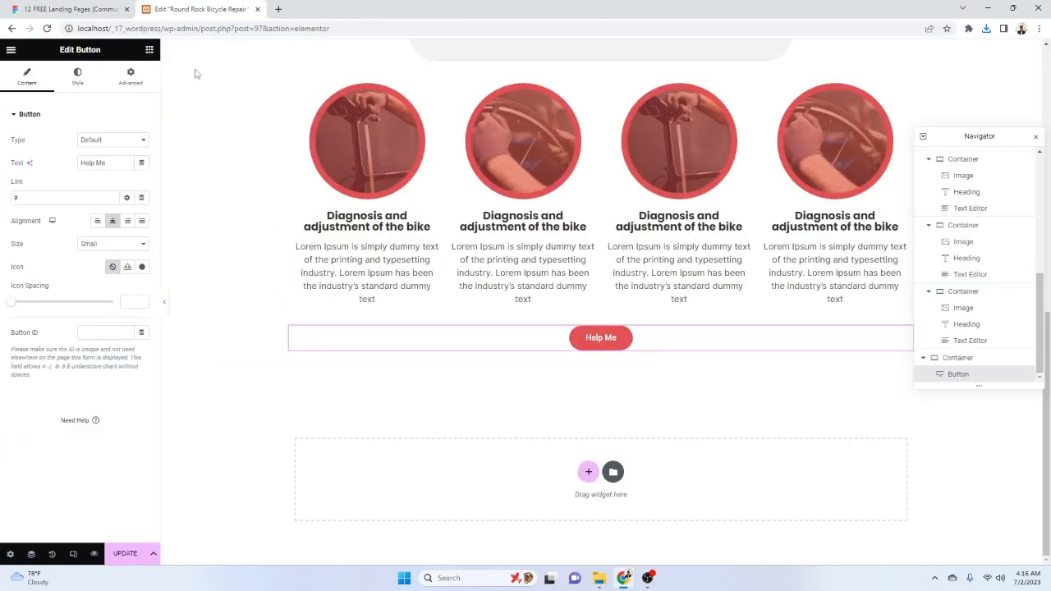
pyautogui.hotkey('ctrl', 'a')
pyautogui.write('Get discount 10%')
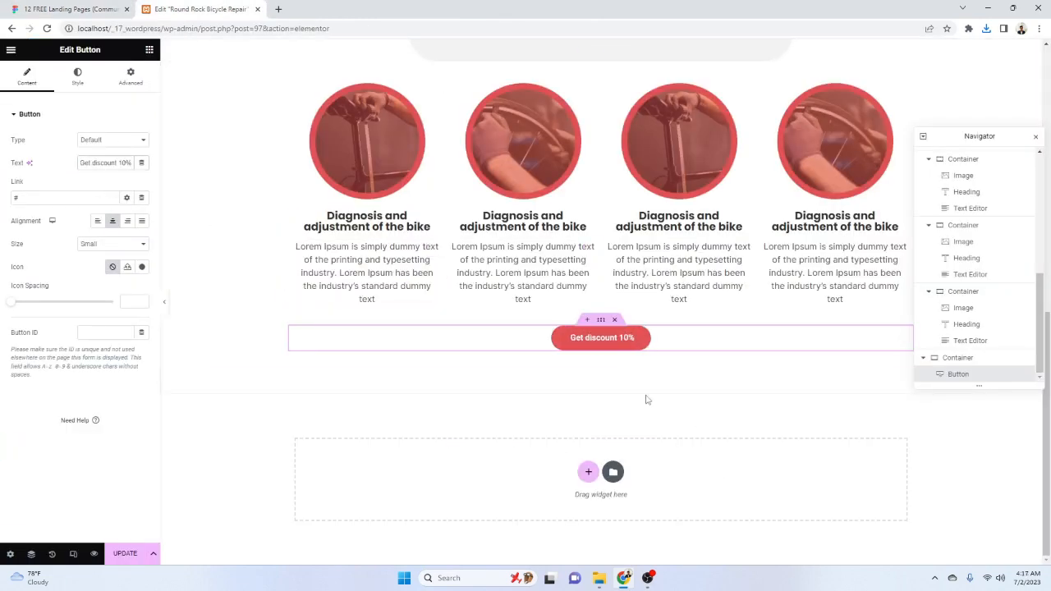
# Switch to Figma, dismiss the font previews tip, and examine the About Us section's background layers
pyautogui.click(82, 6)
pyautogui.scroll(-4, 607, 335)
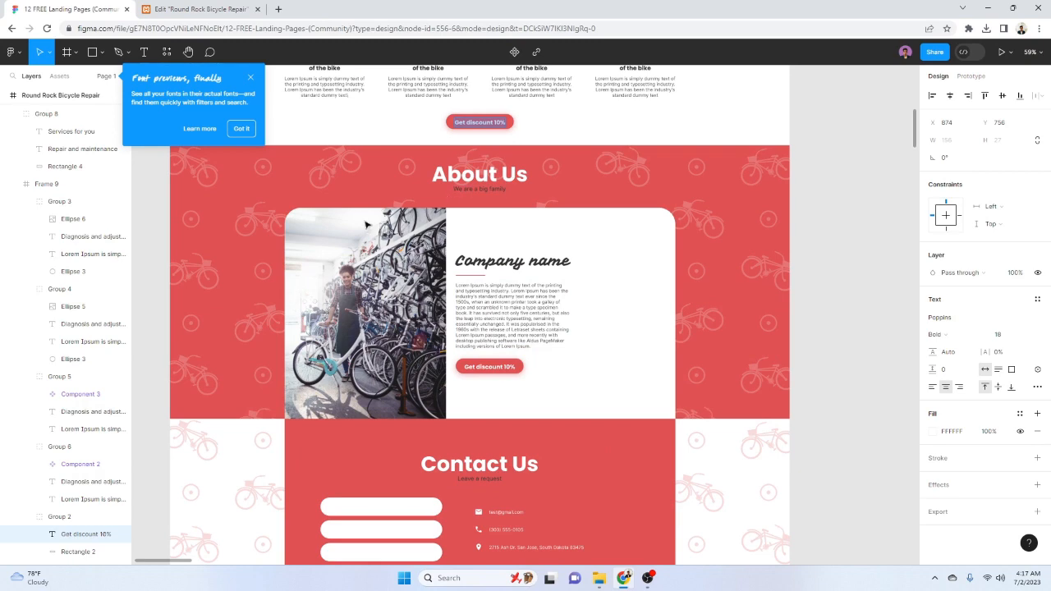
pyautogui.scroll(2, 359, 298)
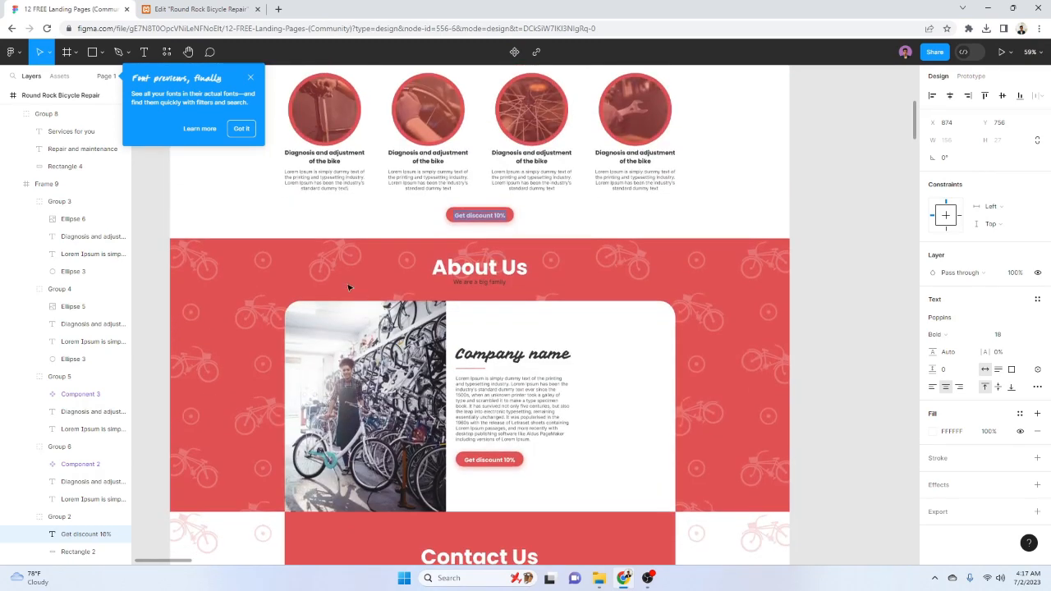
pyautogui.click(241, 129)
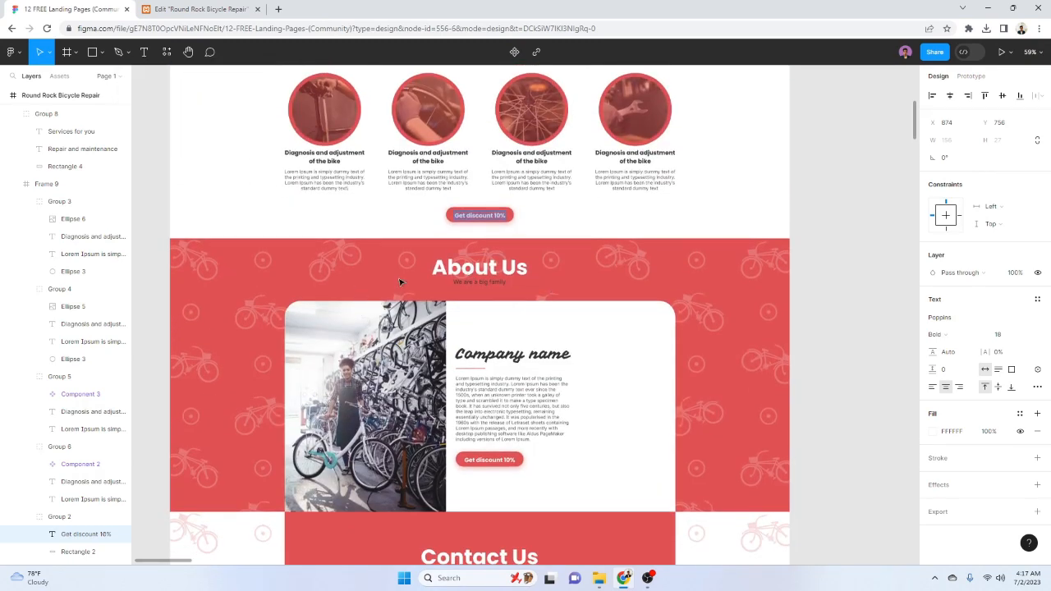
pyautogui.click(201, 271)
pyautogui.click(206, 272)
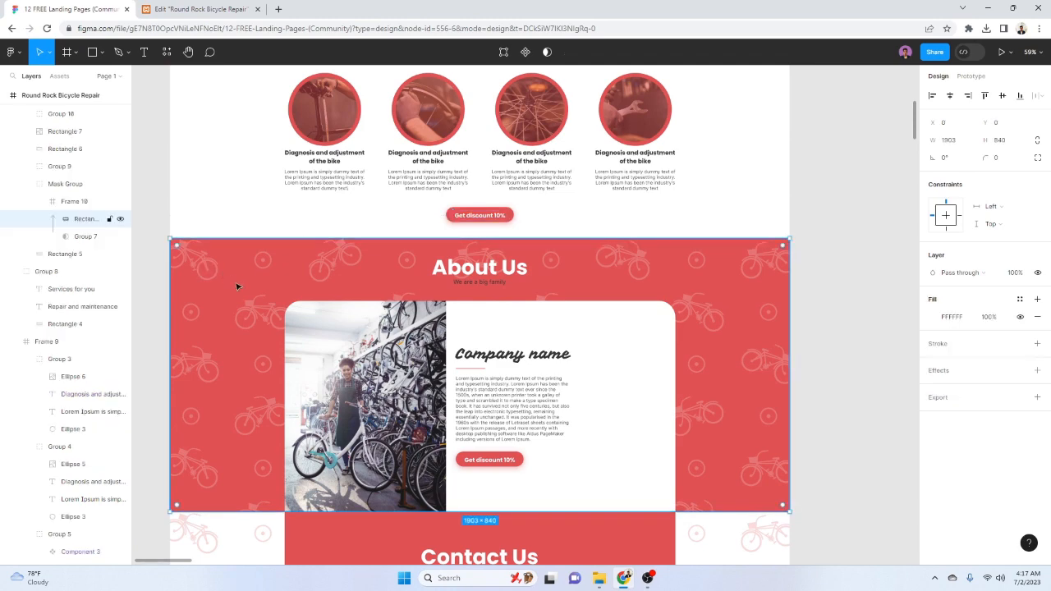
pyautogui.doubleClick(760, 371)
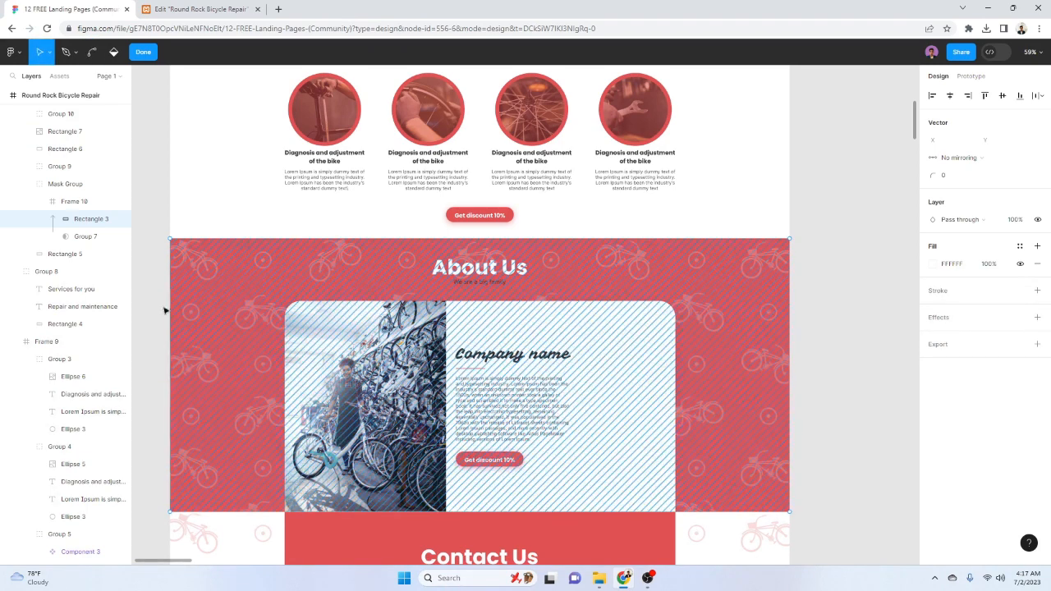
pyautogui.press('Escape')
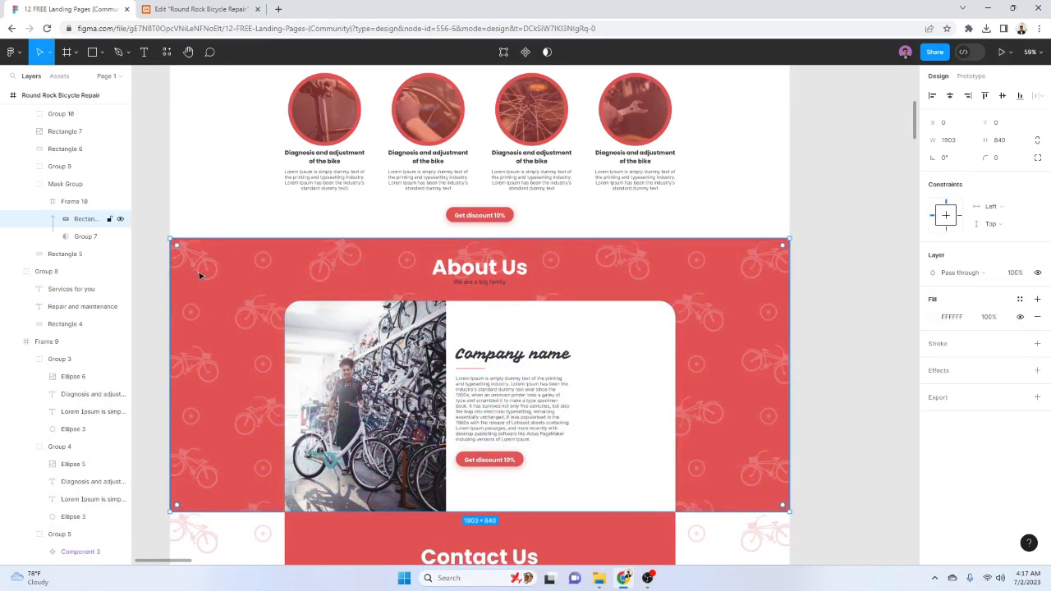
# Select Group 7 in the About Us mask group and toggle its visibility to check the bicycle pattern
pyautogui.click(95, 238)
pyautogui.click(120, 236)
pyautogui.click(120, 236)
pyautogui.click(120, 237)
pyautogui.click(120, 236)
pyautogui.click(967, 461)
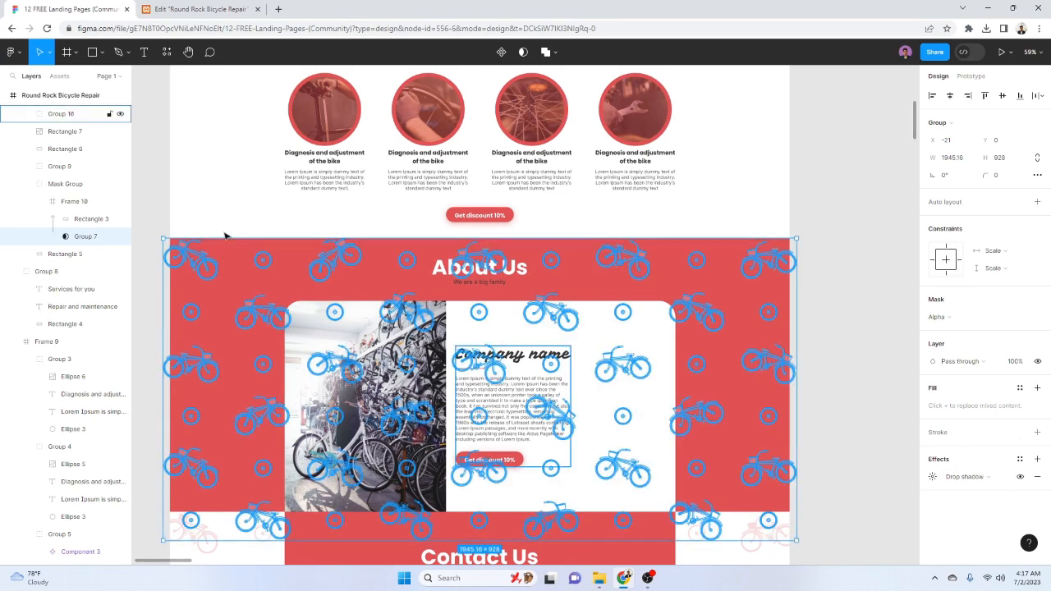
# Turn Frame 10, which holds the About Us bicycle pattern, into a component
pyautogui.click(82, 205)
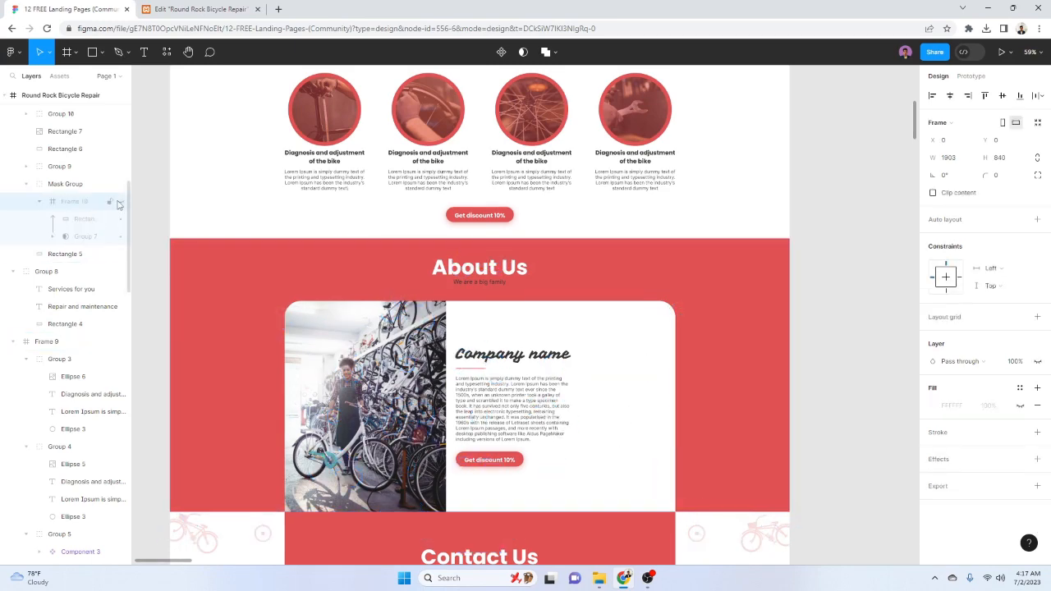
pyautogui.rightClick(86, 202)
pyautogui.moveTo(97, 238)
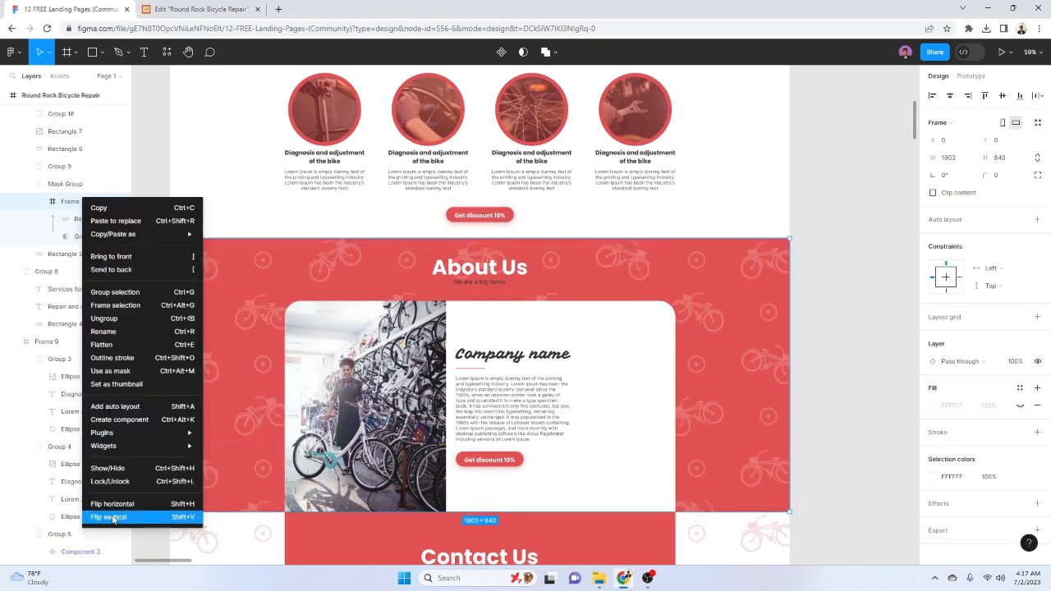
pyautogui.click(130, 421)
# Add an export setting to the Frame 10 component and export it as a PNG
pyautogui.scroll(-2, 994, 451)
pyautogui.click(976, 522)
pyautogui.scroll(-2, 991, 524)
pyautogui.click(991, 507)
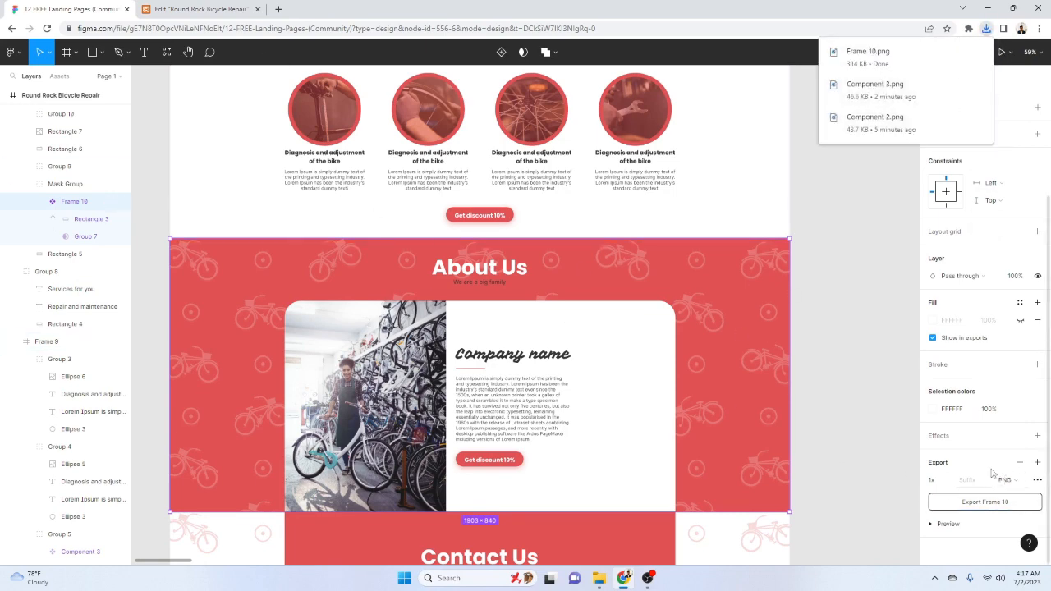
# Open the downloaded Frame 10.png to check the exported bicycle pattern, and close the preview
pyautogui.click(870, 54)
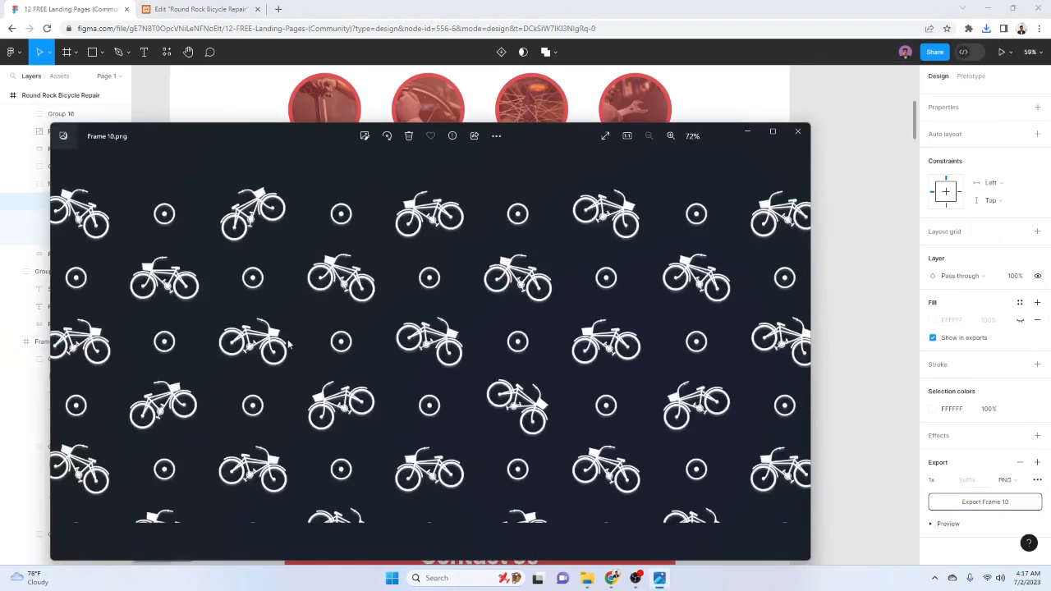
pyautogui.click(798, 132)
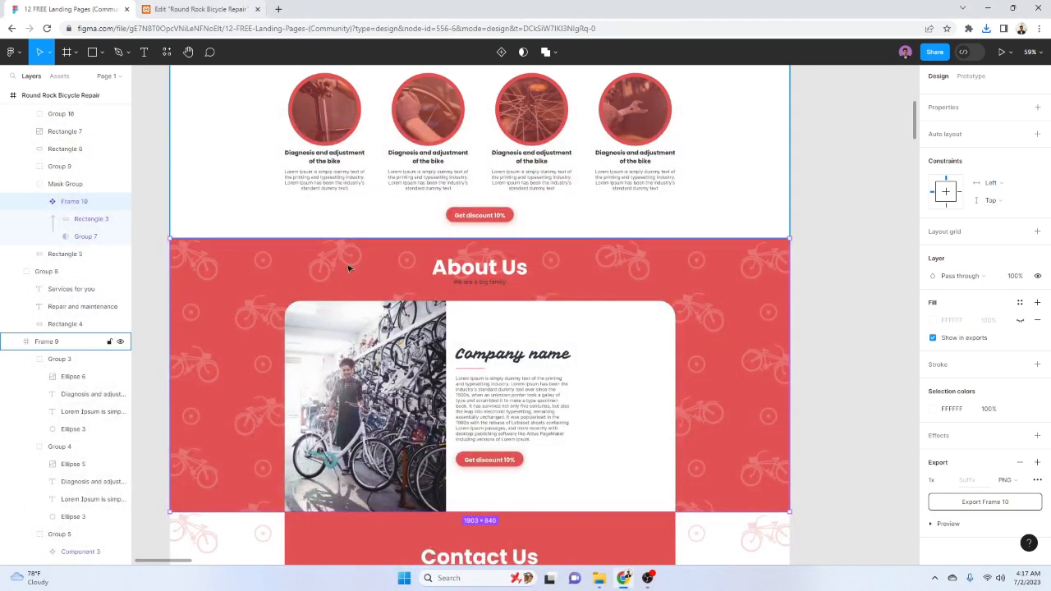
pyautogui.scroll(-1, 235, 317)
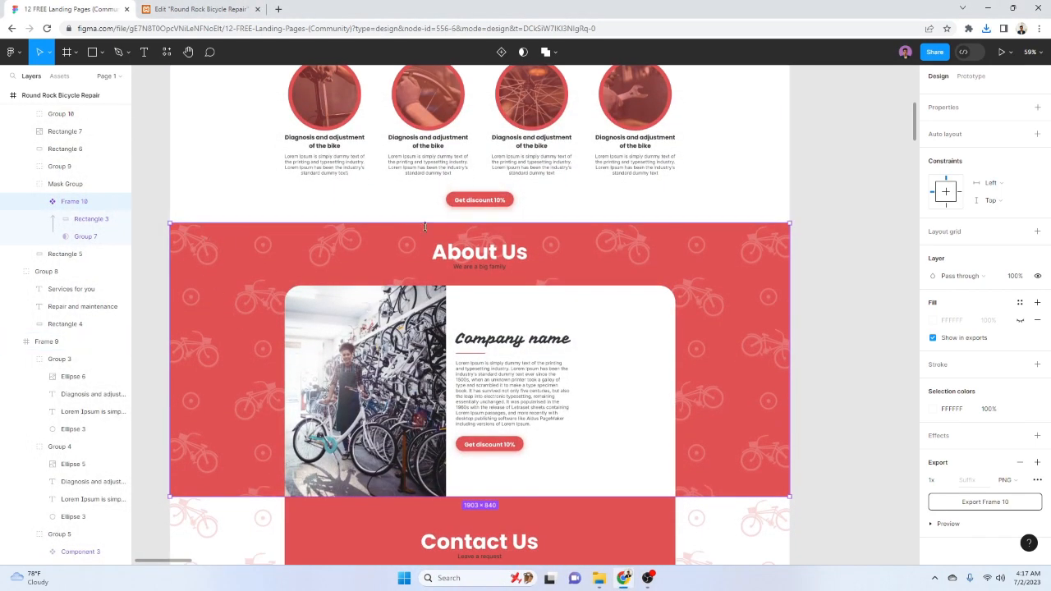
# Switch to the Elementor page editor and add a single-column container below the Get discount 10% button
pyautogui.click(216, 8)
pyautogui.click(589, 474)
pyautogui.click(58, 9)
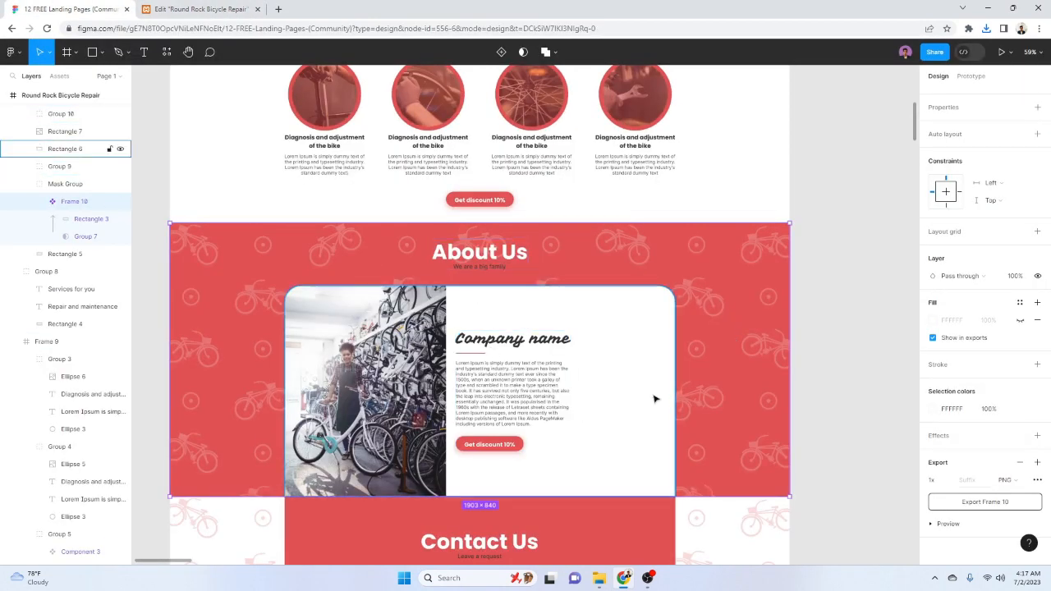
pyautogui.click(217, 7)
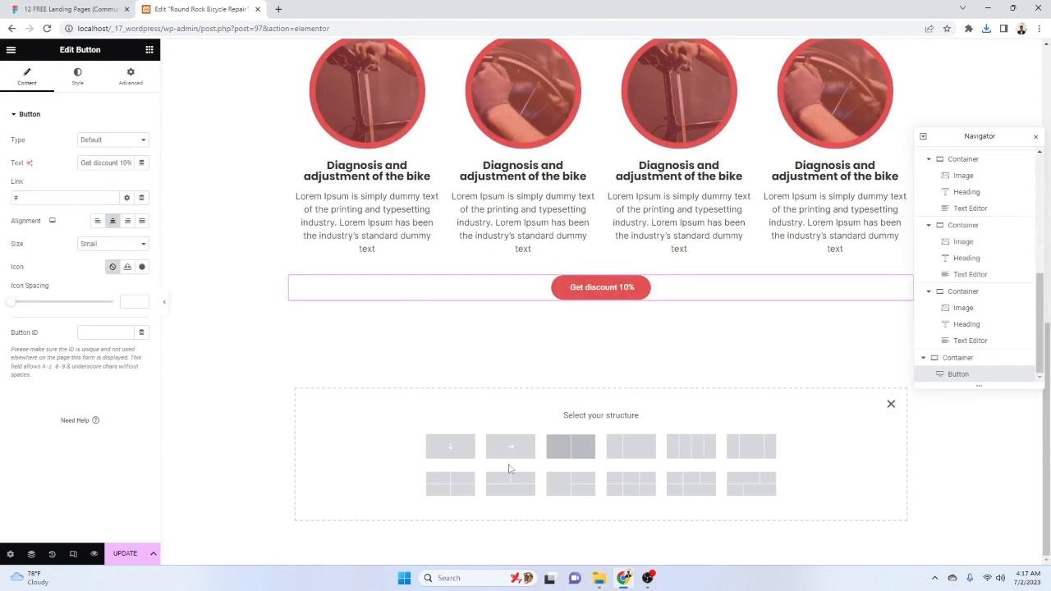
pyautogui.click(451, 447)
# Compare with the About Us section in Figma, and set the new container's justification to Start and its item alignment to Center
pyautogui.click(57, 9)
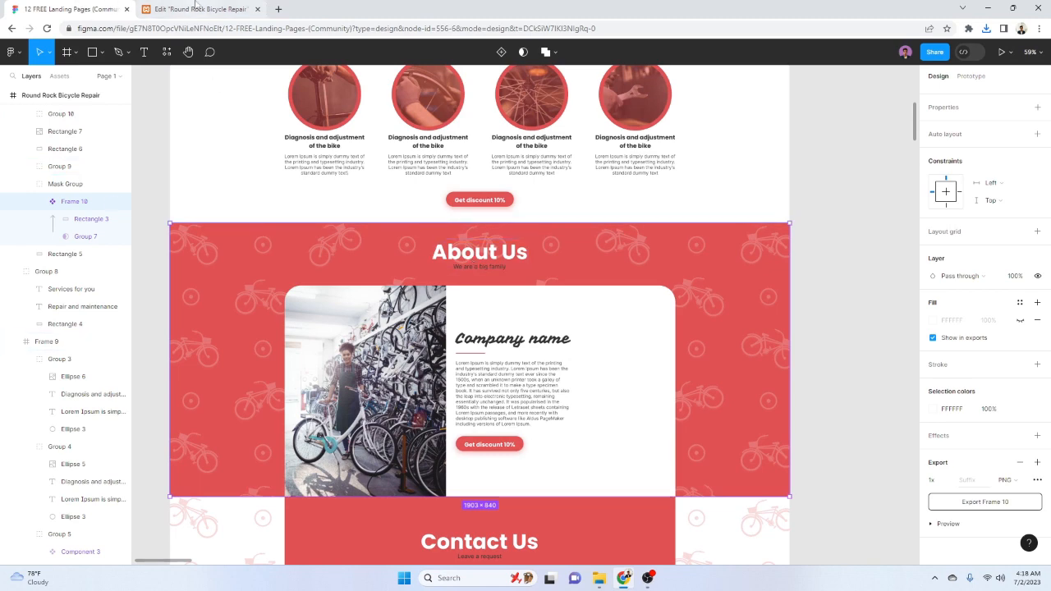
pyautogui.click(218, 11)
pyautogui.click(74, 7)
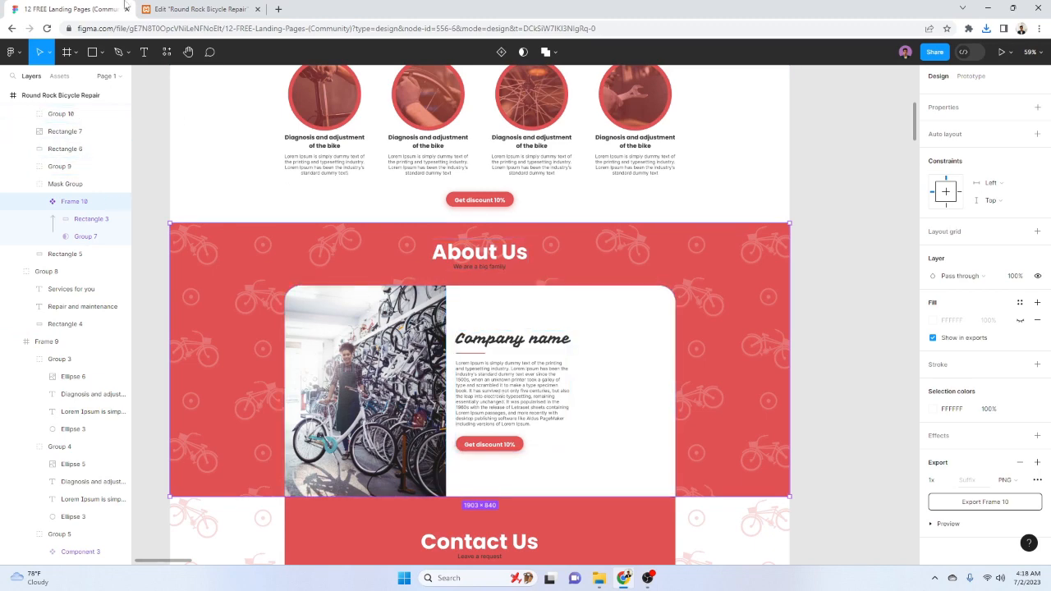
pyautogui.click(168, 11)
pyautogui.click(75, 10)
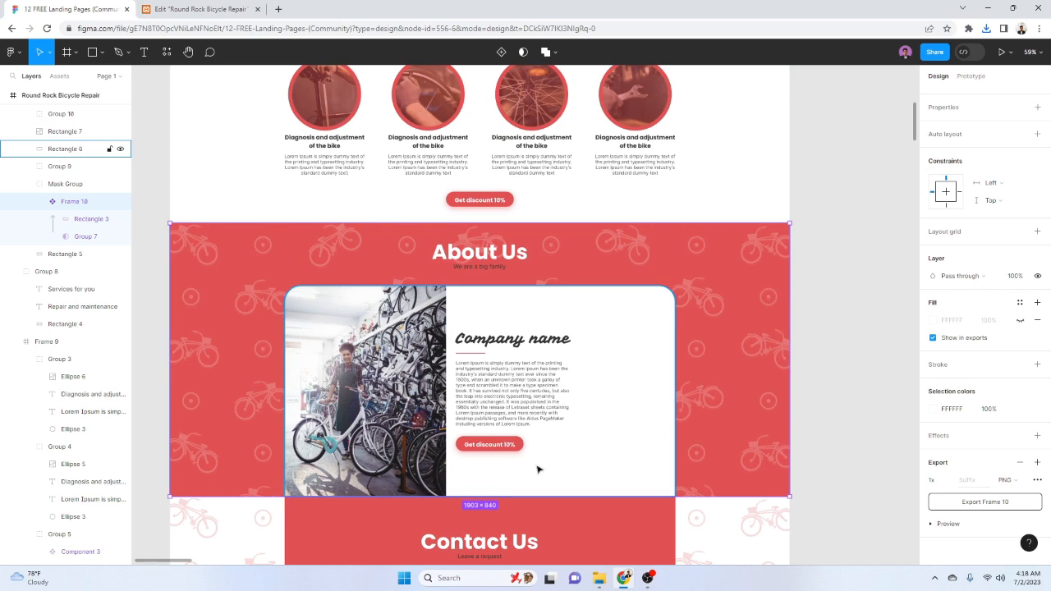
pyautogui.click(197, 10)
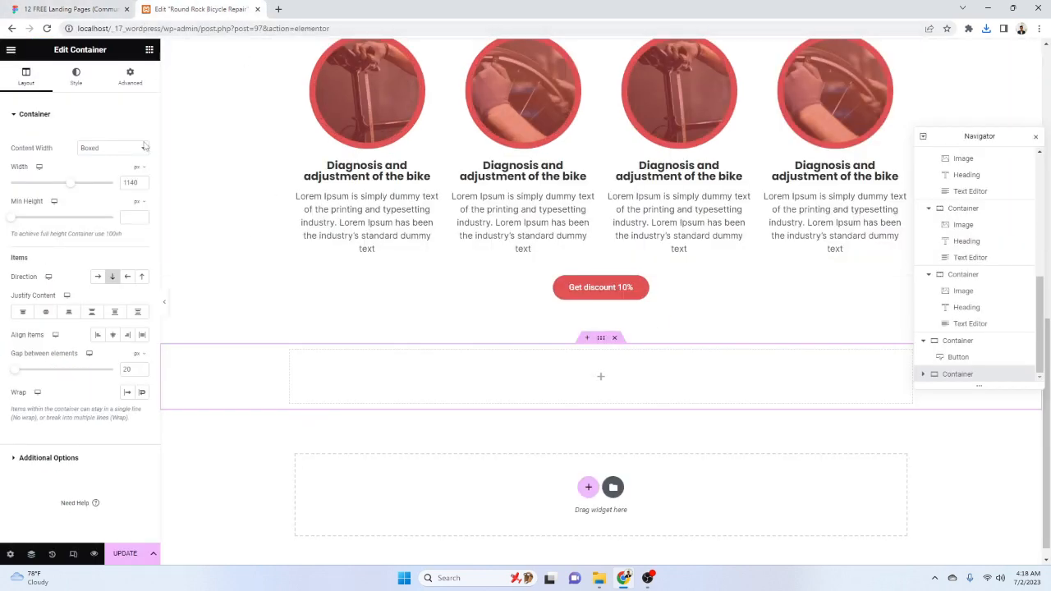
pyautogui.click(21, 313)
pyautogui.click(112, 335)
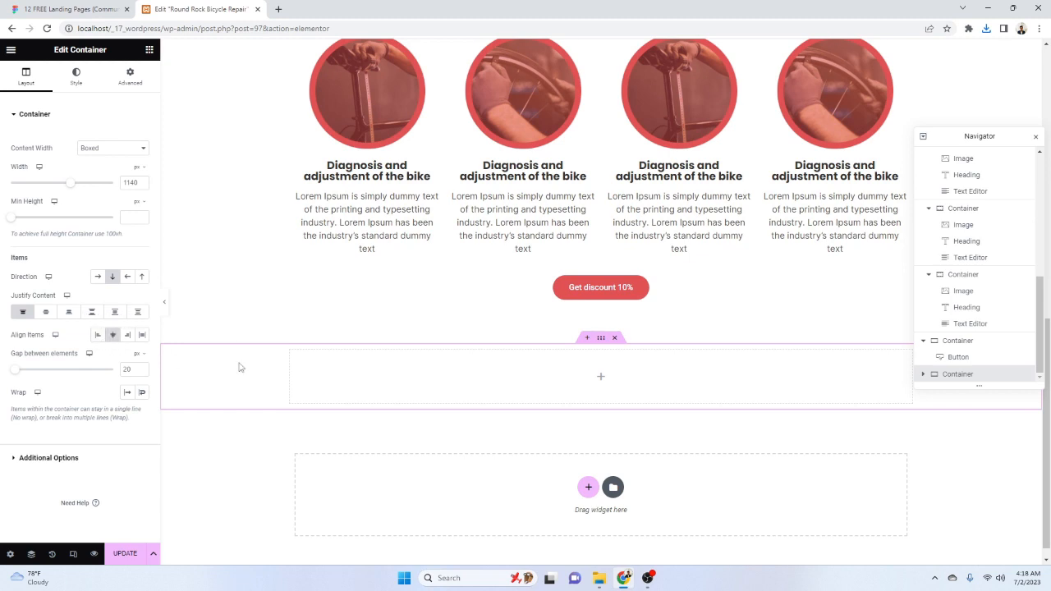
# Nest a container inside the new section container and set the outer container's padding to 0 on all sides
pyautogui.click(149, 51)
pyautogui.moveTo(21, 228); pyautogui.dragTo(600, 363)
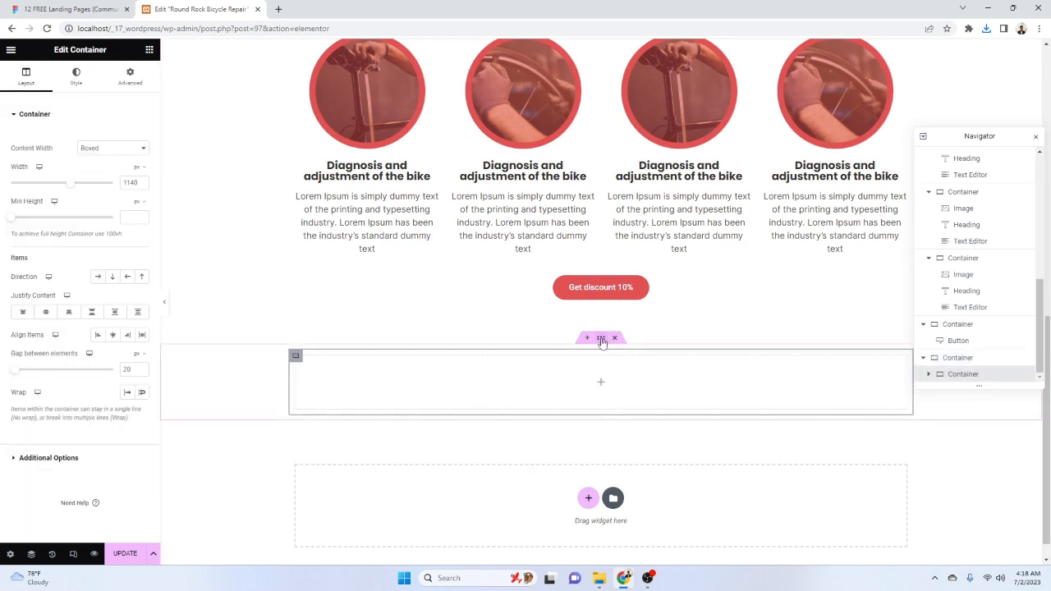
pyautogui.click(600, 337)
pyautogui.click(130, 76)
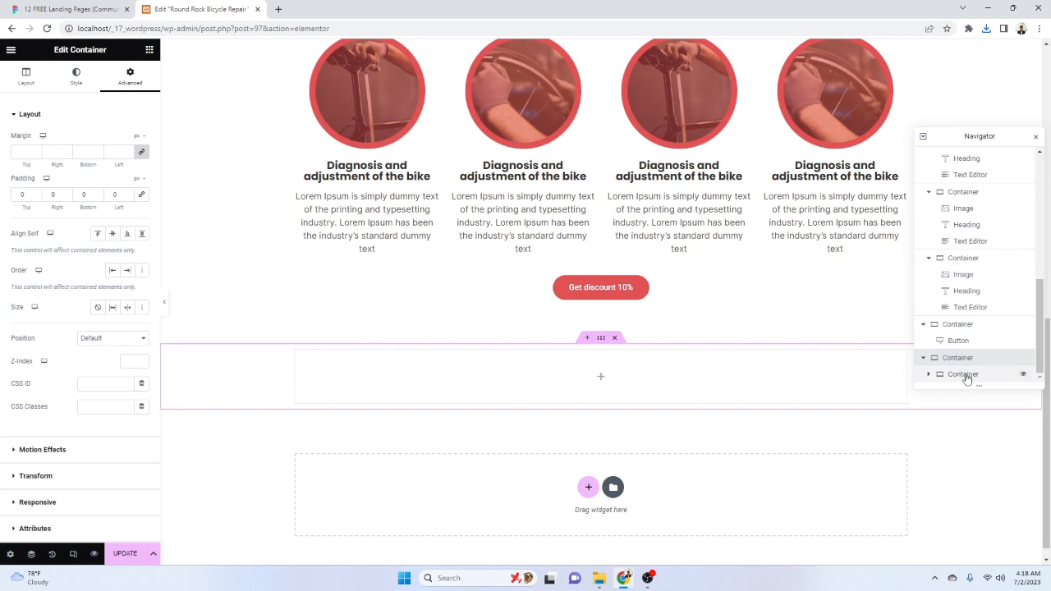
# Set the background type to Classic on the outer and nested containers, and remove the nested container's padding
pyautogui.click(65, 85)
pyautogui.click(97, 163)
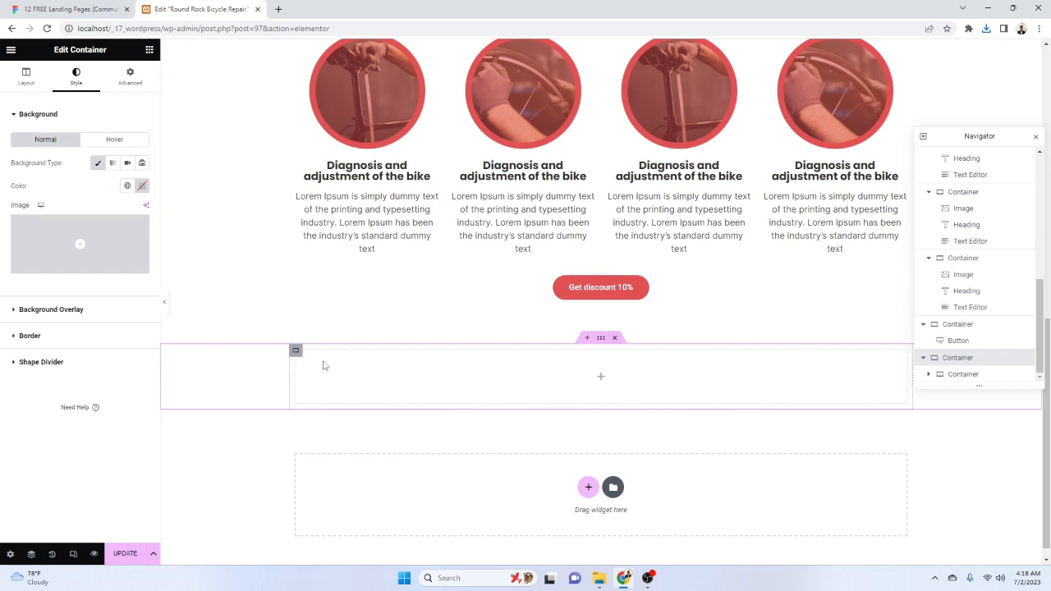
pyautogui.click(295, 354)
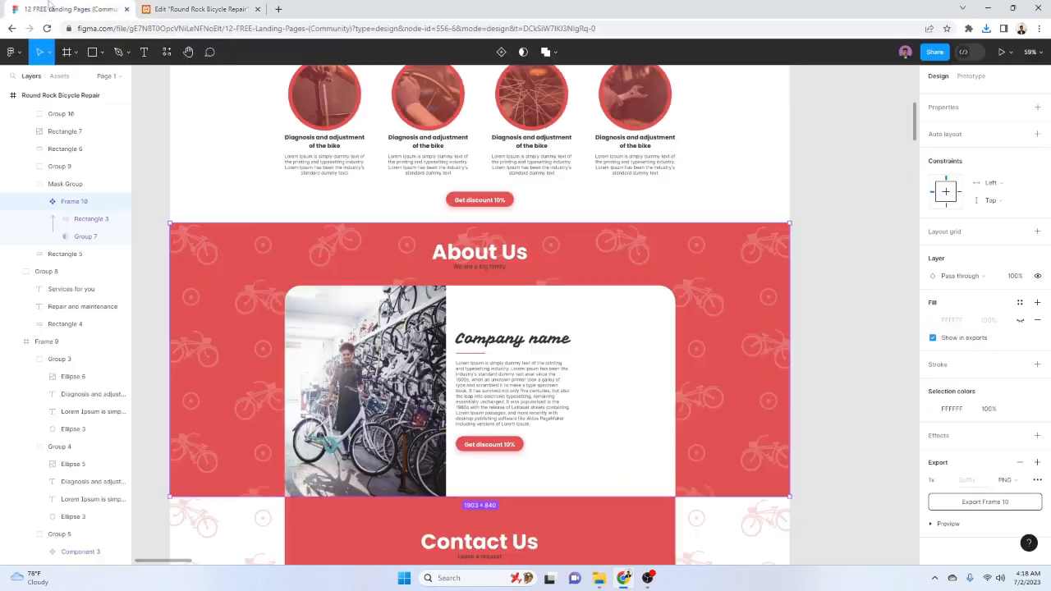
pyautogui.click(56, 7)
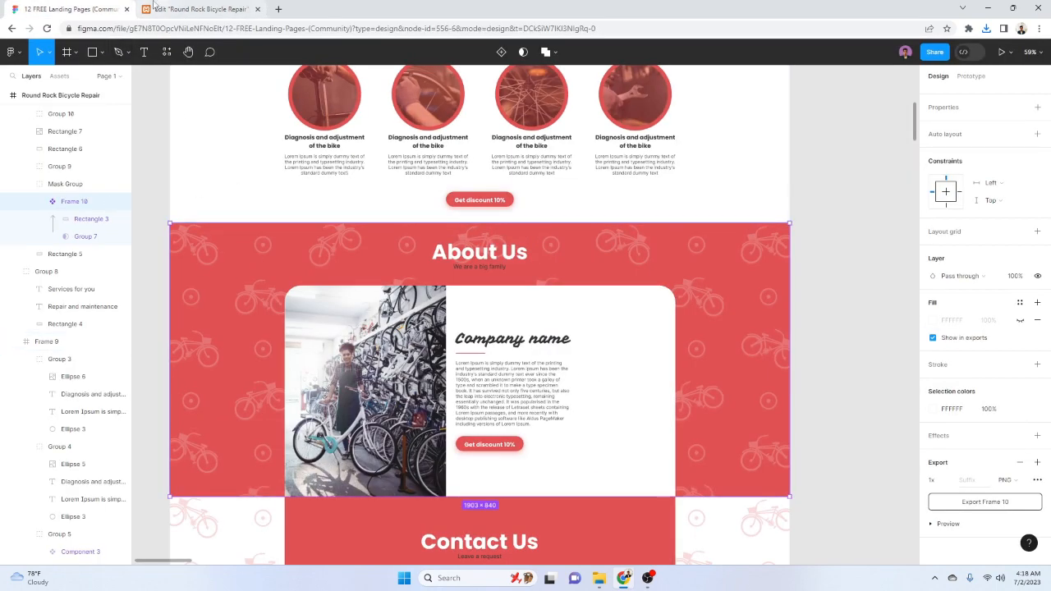
pyautogui.click(155, 7)
pyautogui.click(129, 79)
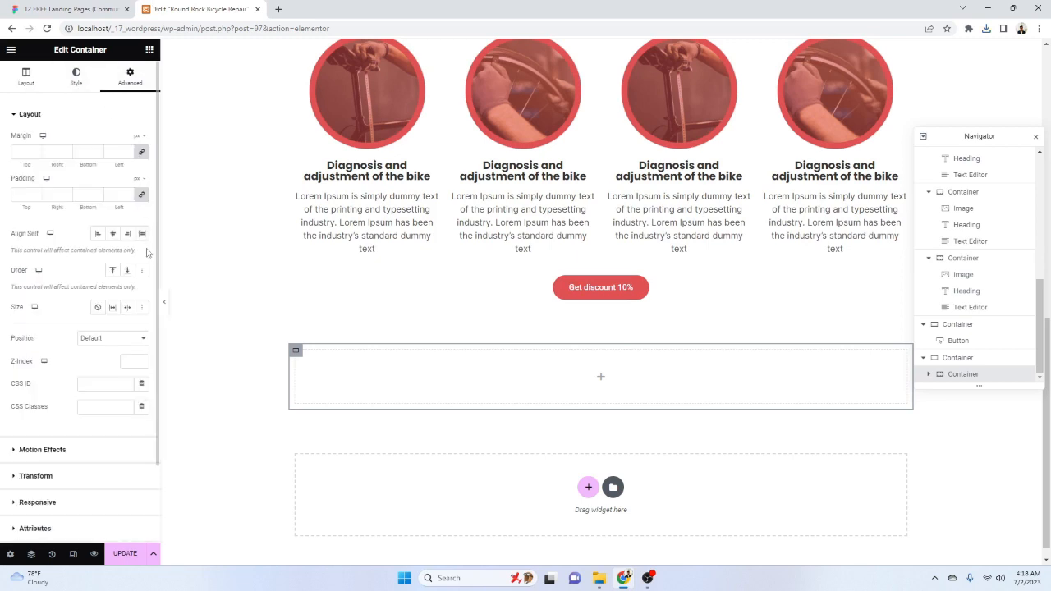
pyautogui.click(76, 76)
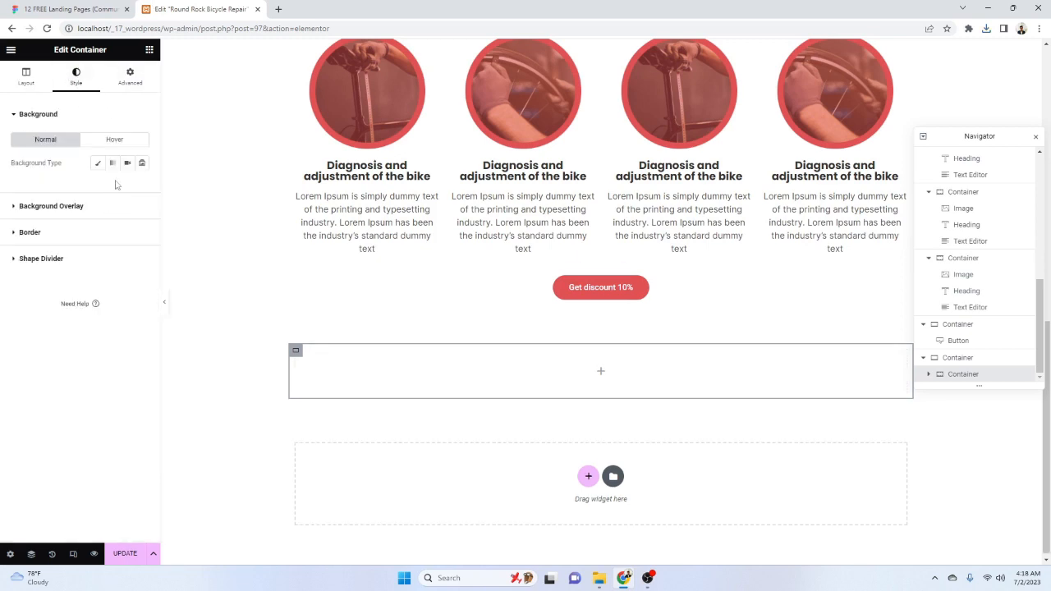
pyautogui.click(98, 163)
# In Figma, select Rectangle 5 behind the About Us section, toggle its visibility to check it, and copy its fill color E15252
pyautogui.click(121, 7)
pyautogui.click(86, 218)
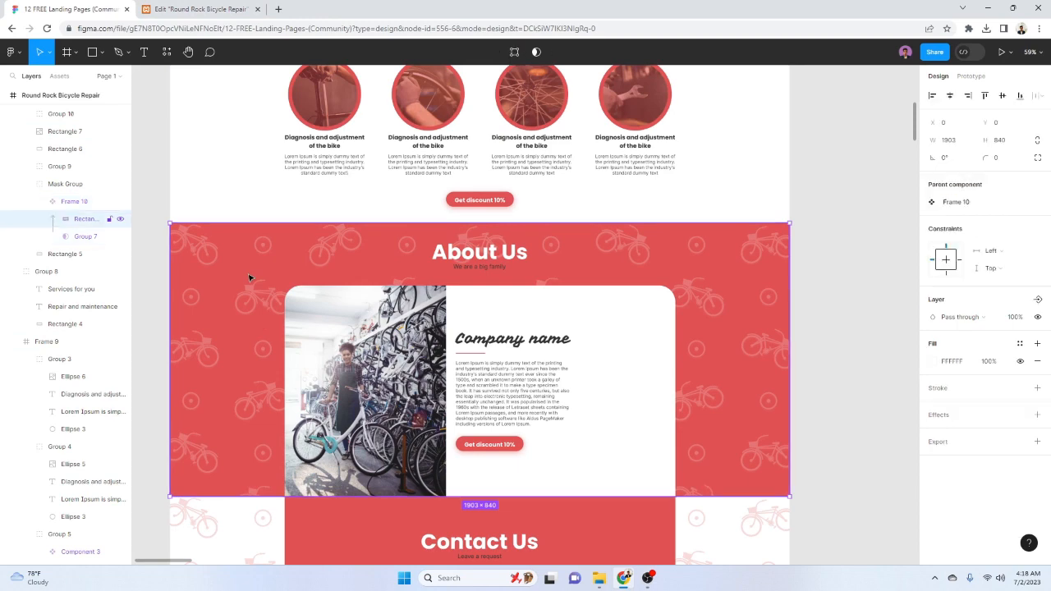
pyautogui.click(110, 255)
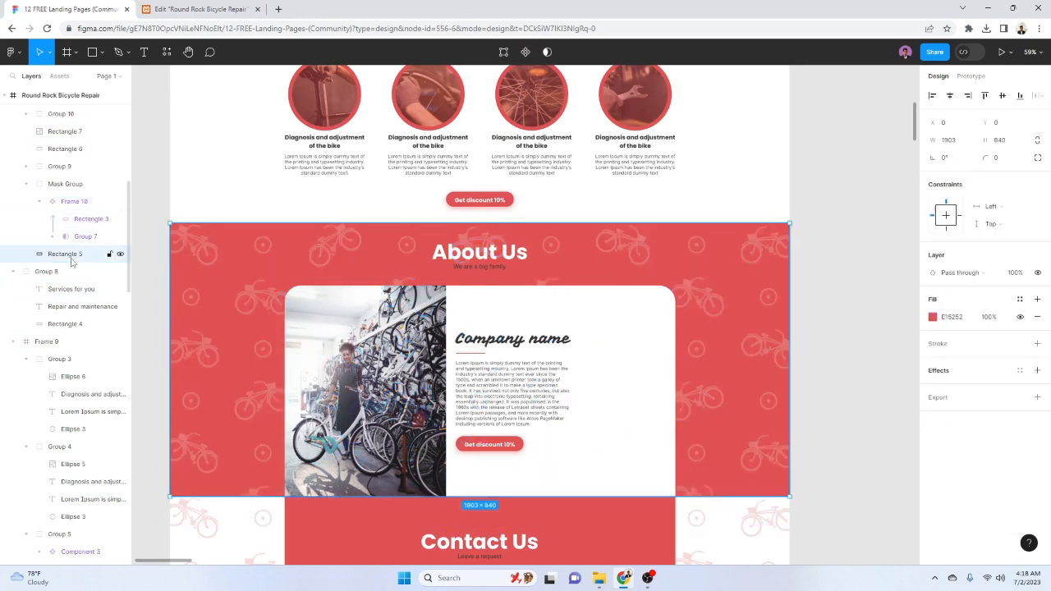
pyautogui.click(120, 255)
pyautogui.click(120, 255)
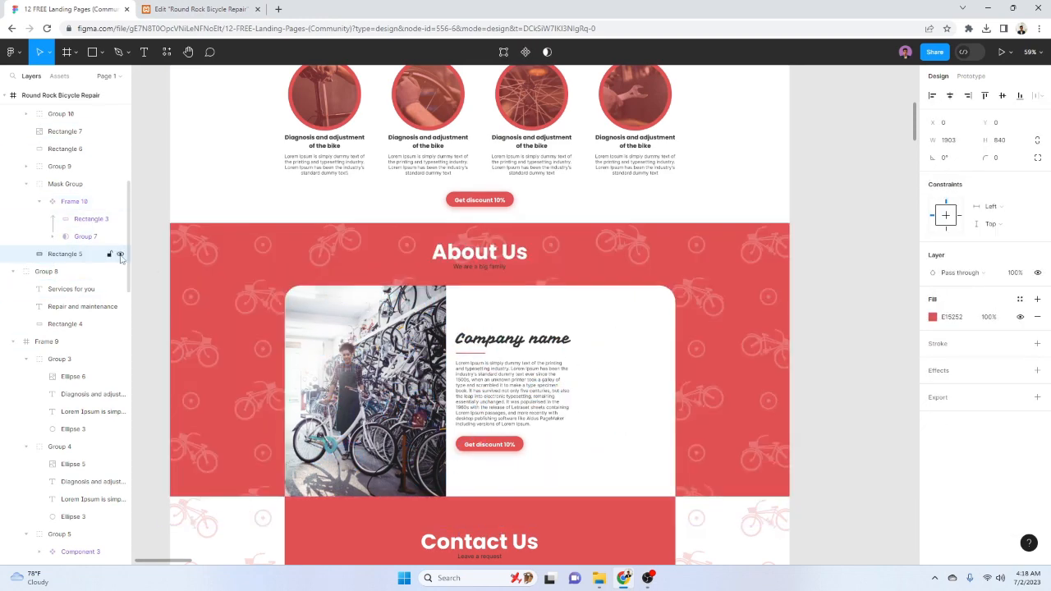
# In Elementor, set the nested container's background color to #E15252
pyautogui.click(204, 9)
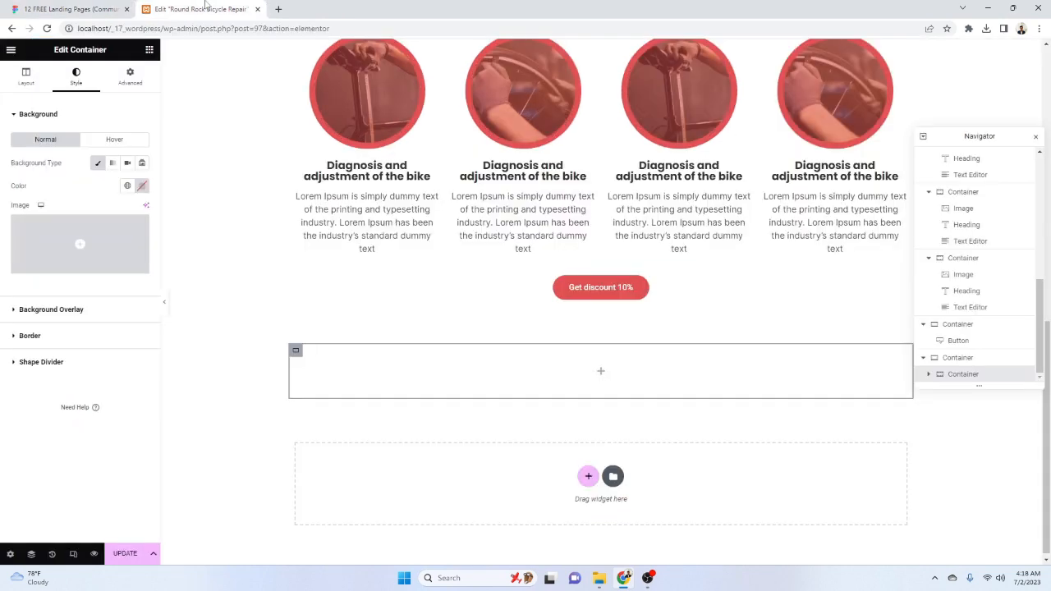
pyautogui.click(142, 188)
pyautogui.click(127, 338)
pyautogui.hotkey('ctrl', 'v')
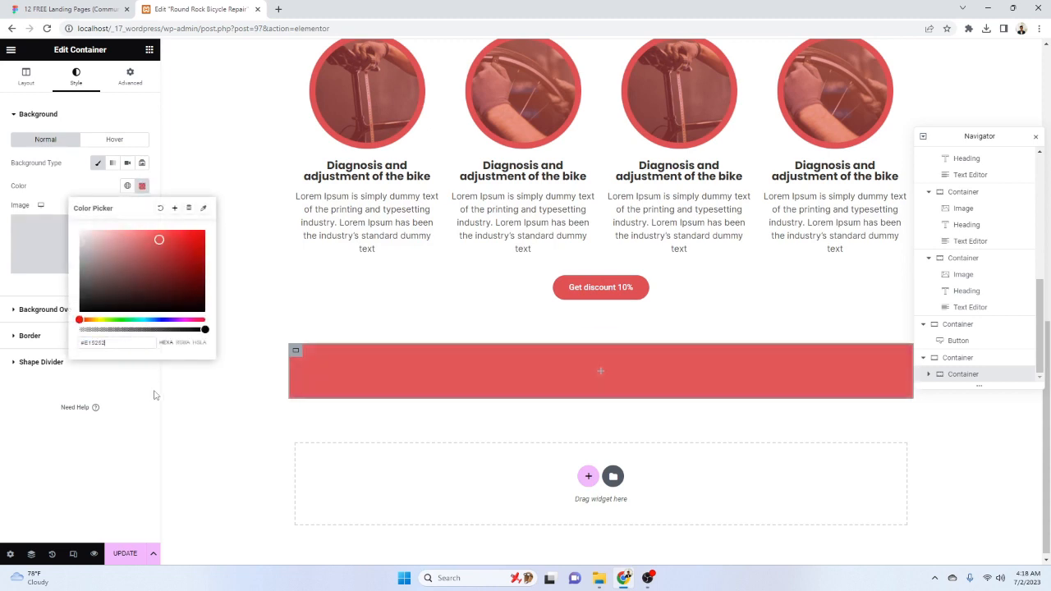
pyautogui.click(42, 208)
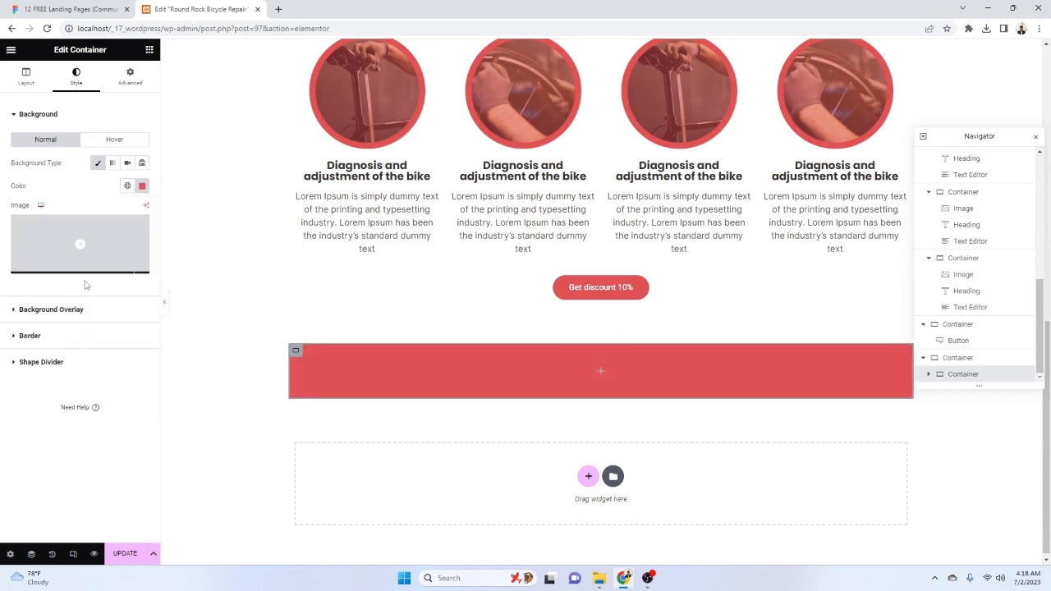
# Add a Classic background overlay to the nested container, uploading Frame 10.png as its image
pyautogui.click(73, 312)
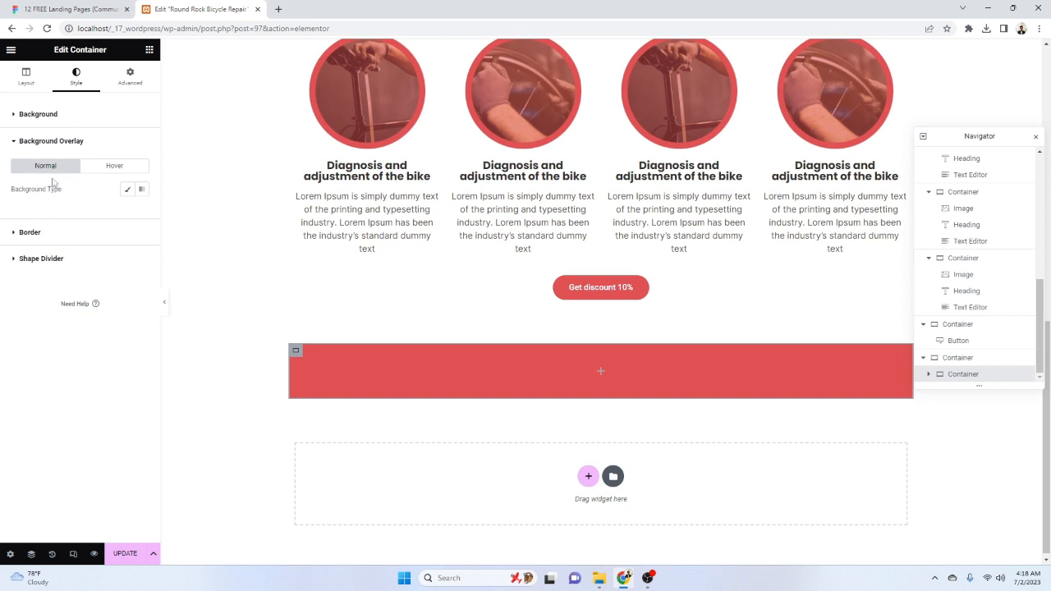
pyautogui.click(128, 189)
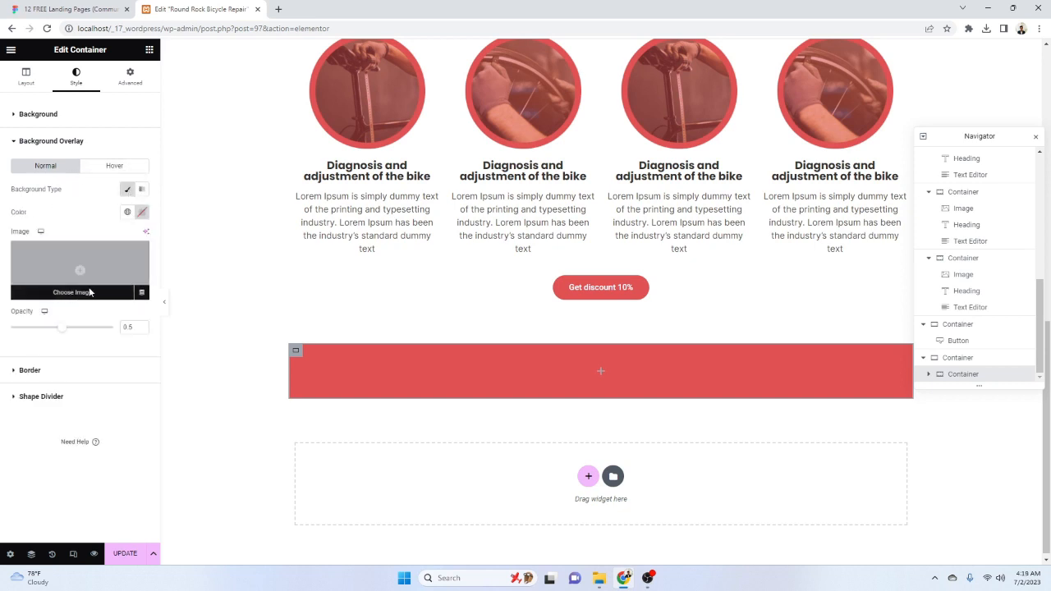
pyautogui.click(83, 290)
pyautogui.click(152, 91)
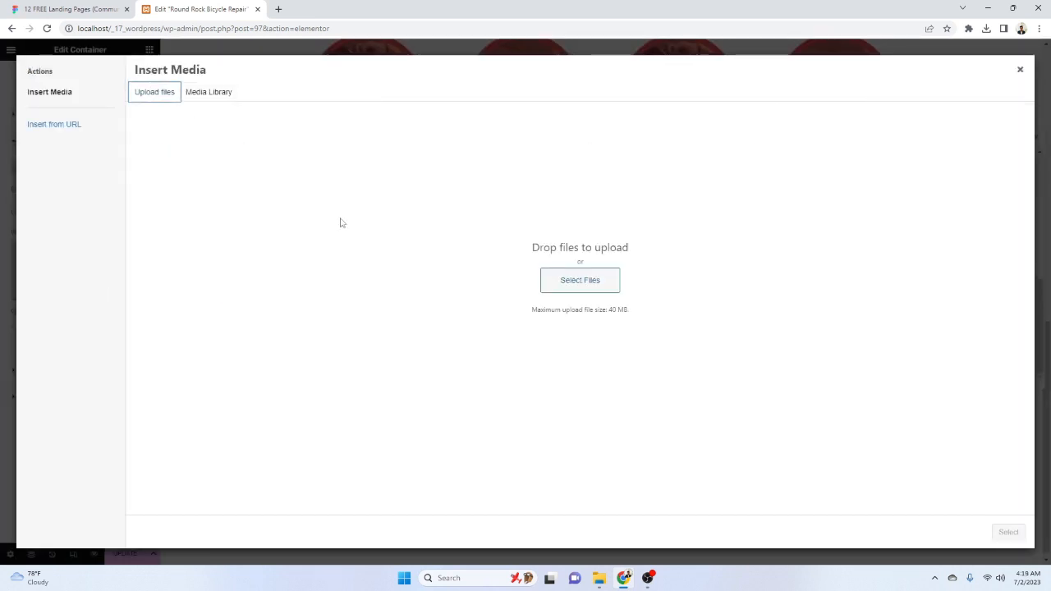
pyautogui.click(582, 280)
pyautogui.doubleClick(123, 123)
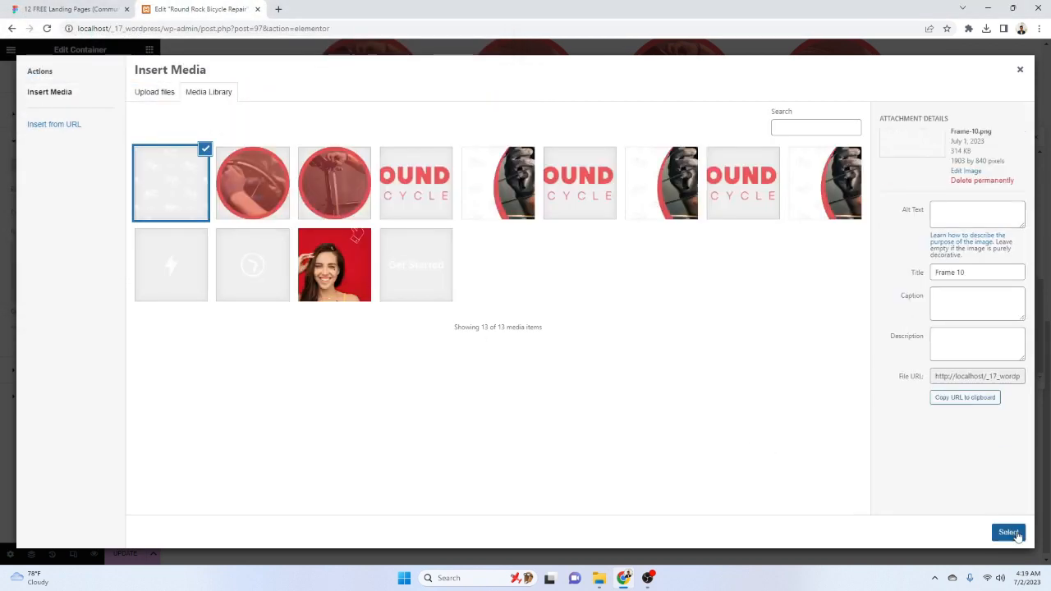
pyautogui.click(1008, 532)
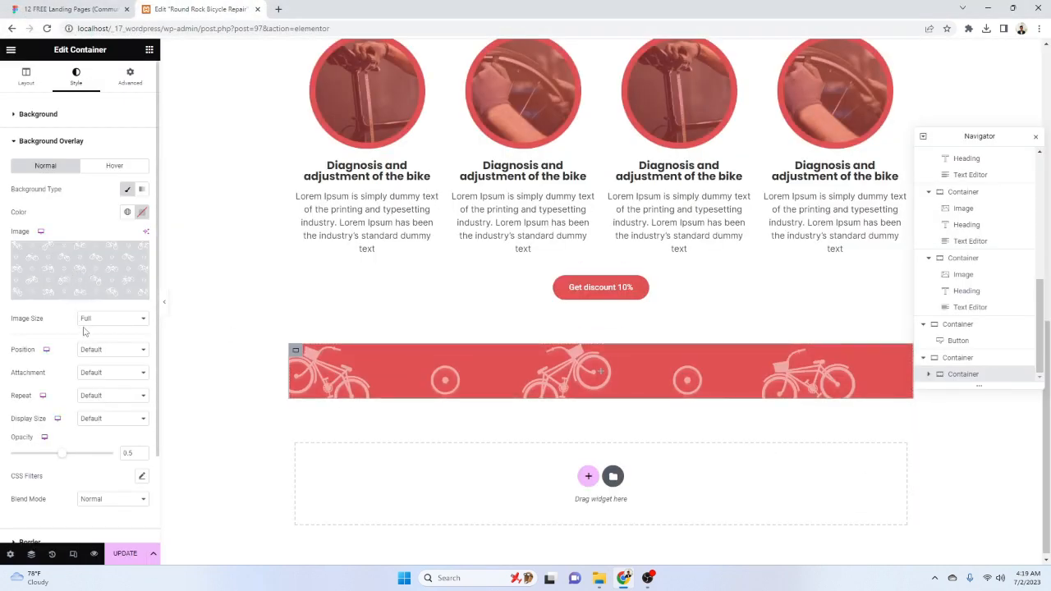
# Set the overlay image's display size to Cover, its repeat to No-repeat and its position to Center Center
pyautogui.click(118, 426)
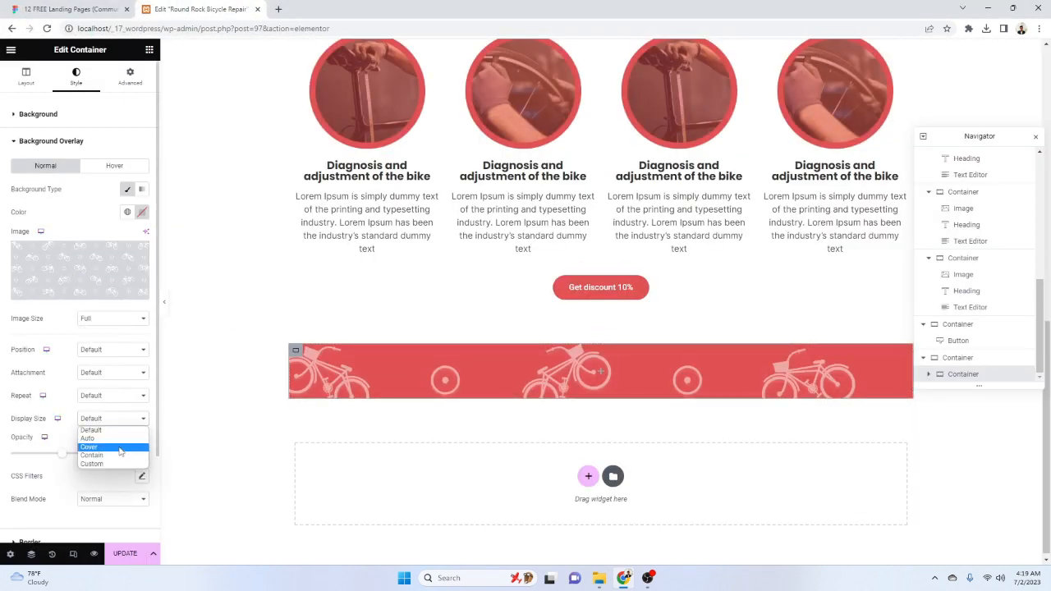
pyautogui.click(119, 449)
pyautogui.click(112, 395)
pyautogui.click(100, 415)
pyautogui.click(105, 353)
pyautogui.click(101, 370)
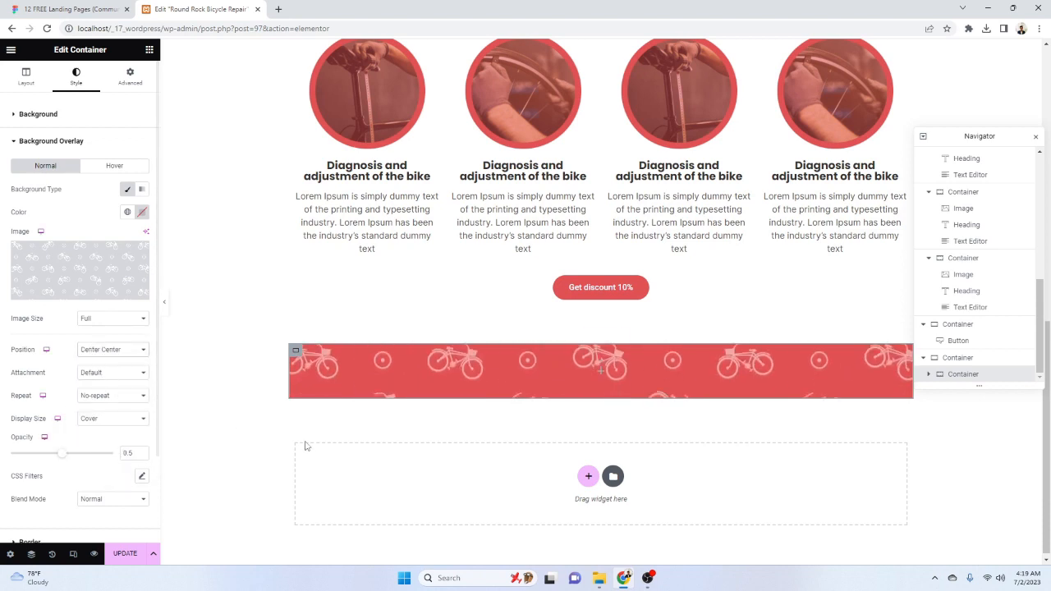
# Set the background overlay's opacity to 0.57, comparing it with the bicycle pattern layers of the About Us section in Figma
pyautogui.moveTo(66, 460); pyautogui.dragTo(109, 461)
pyautogui.click(51, 6)
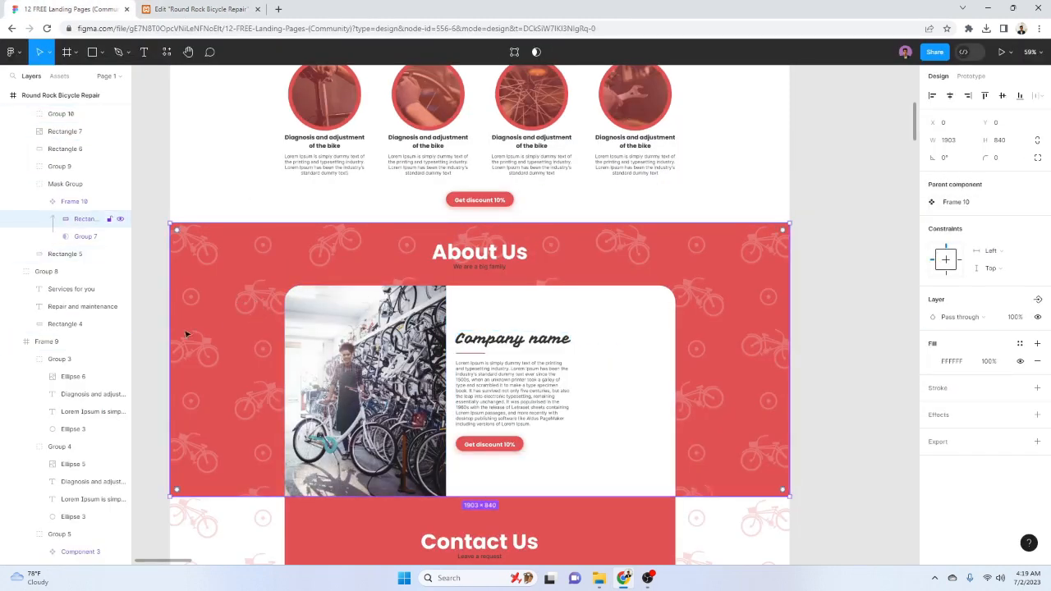
pyautogui.click(80, 204)
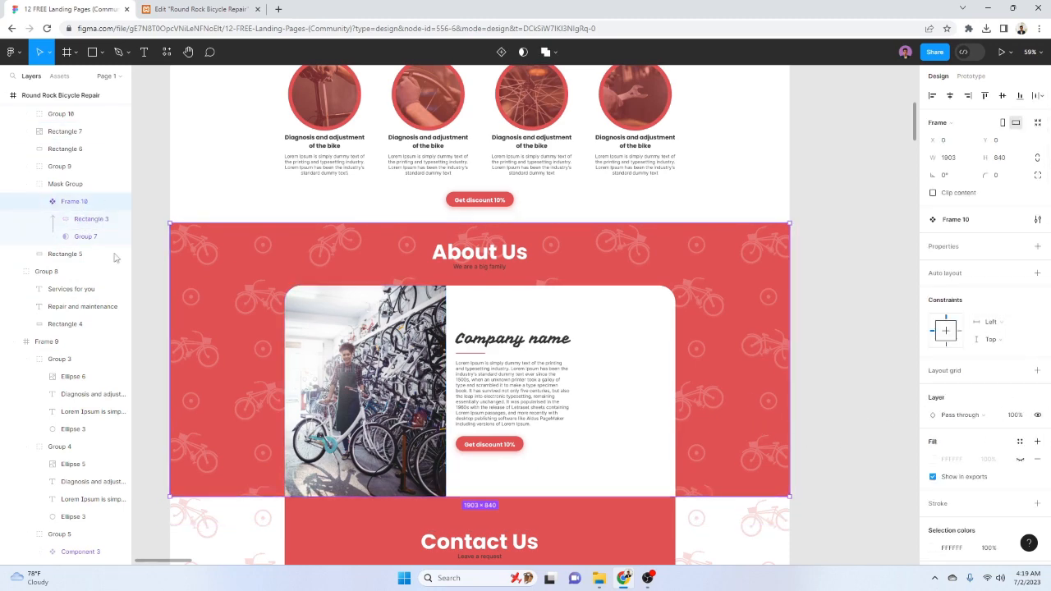
pyautogui.click(87, 219)
pyautogui.click(84, 235)
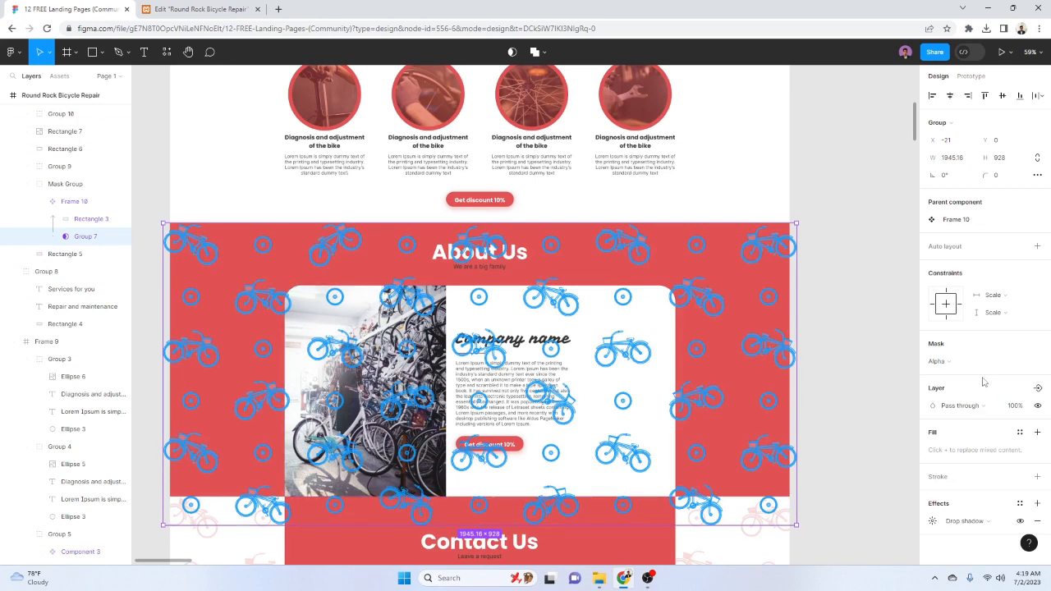
pyautogui.click(216, 8)
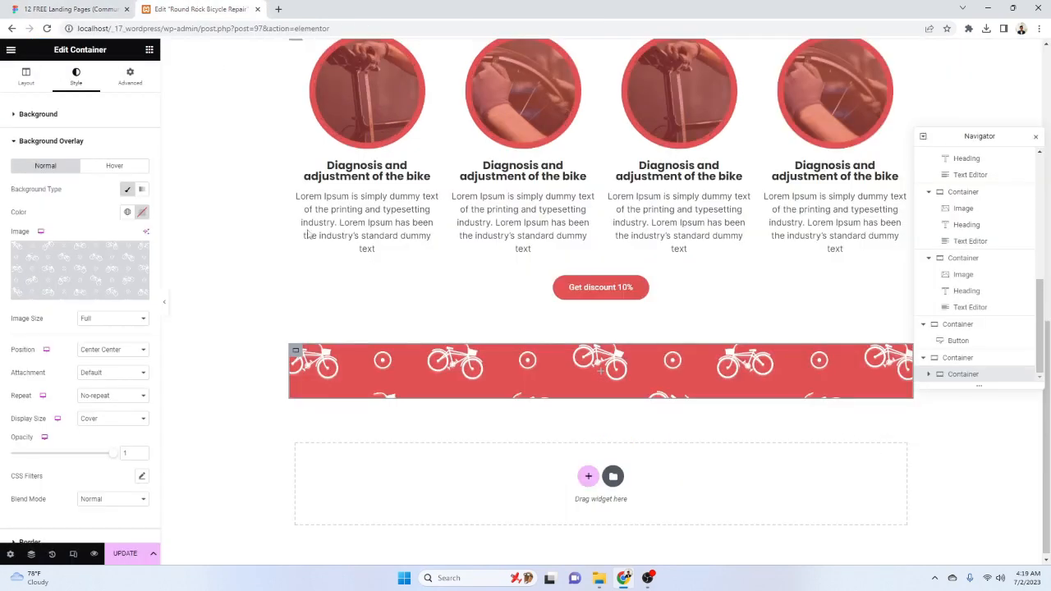
pyautogui.moveTo(114, 456); pyautogui.dragTo(71, 460)
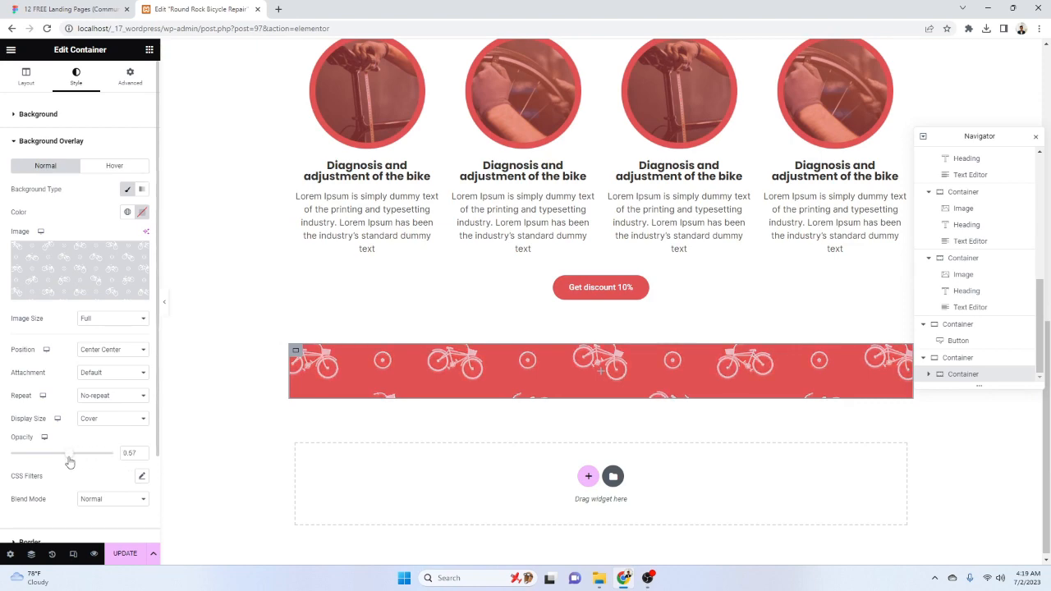
pyautogui.click(70, 8)
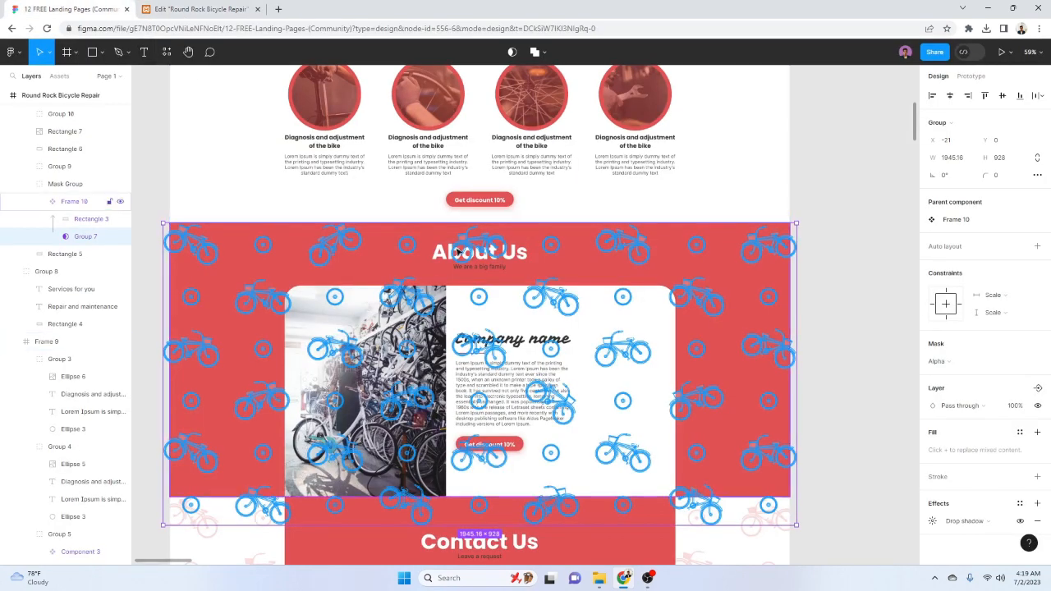
pyautogui.click(849, 237)
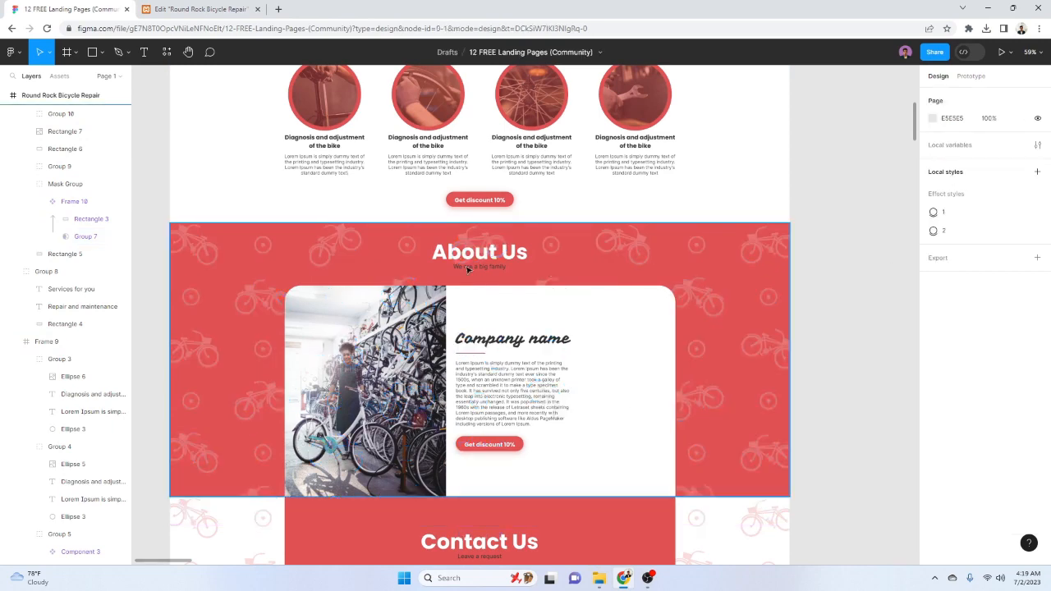
pyautogui.hotkey('ctrl', 'Tab')
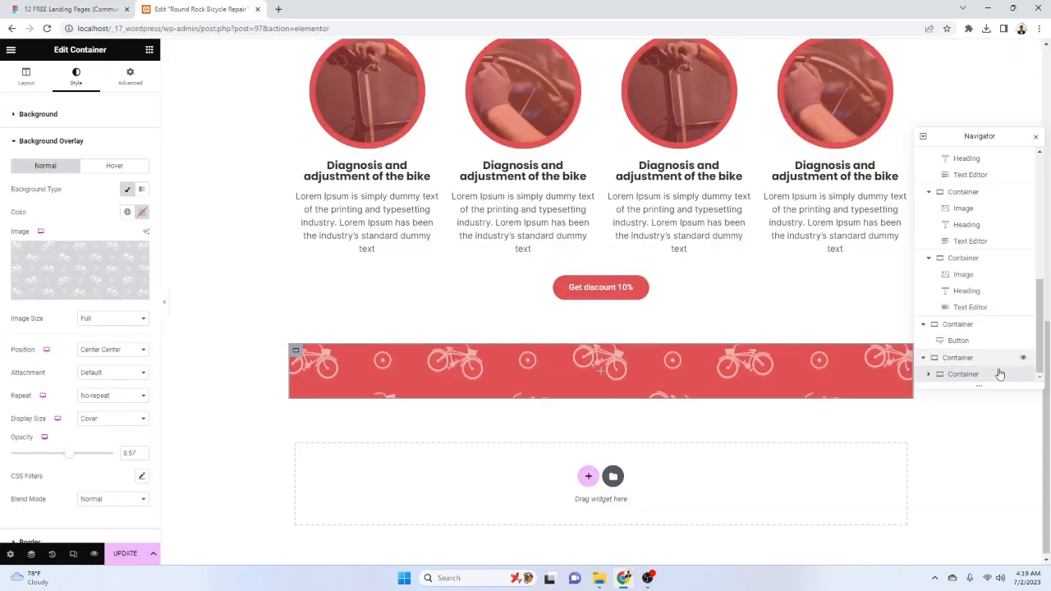
# Set the red background container's top padding to 80 px
pyautogui.click(131, 77)
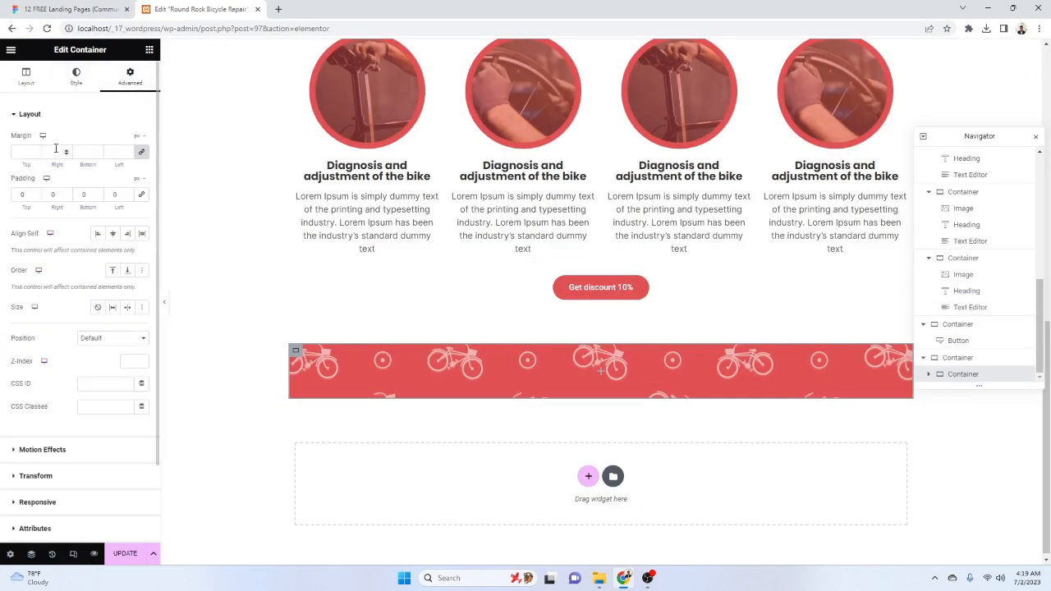
pyautogui.click(21, 195)
pyautogui.write('20')
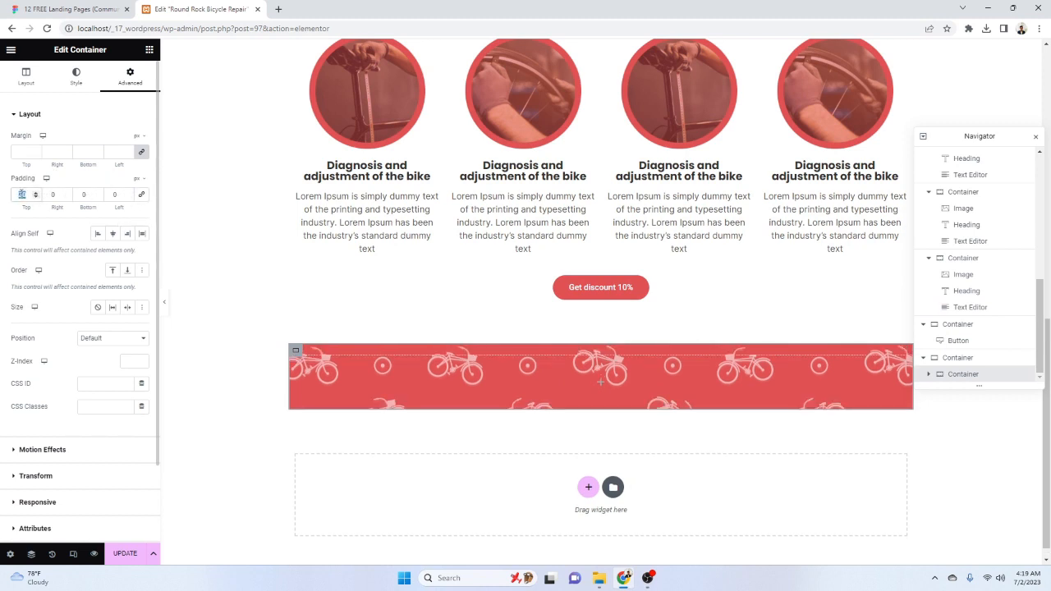
pyautogui.write('3040')
pyautogui.hotkey('ctrl', 'a')
pyautogui.write('80')
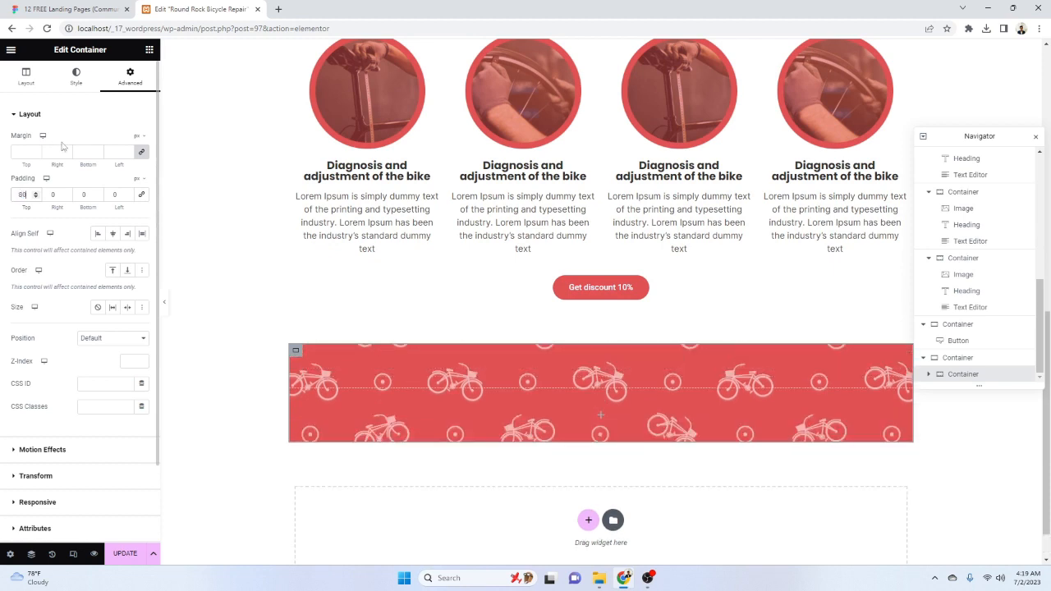
pyautogui.scroll(-1, 609, 404)
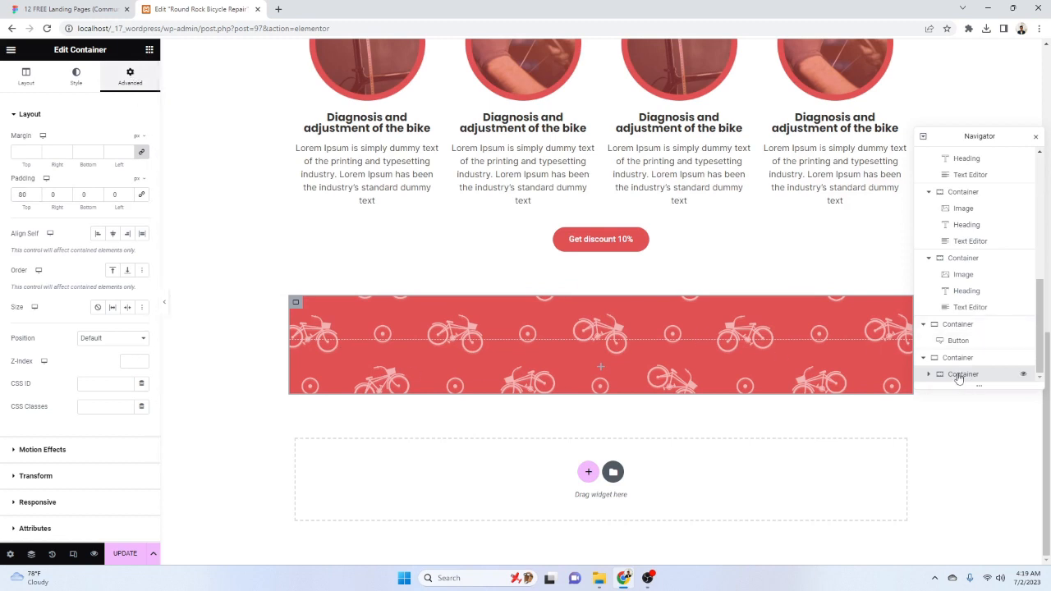
# Lay out the red container's items in a column, justified to the start and aligned to the center
pyautogui.click(25, 77)
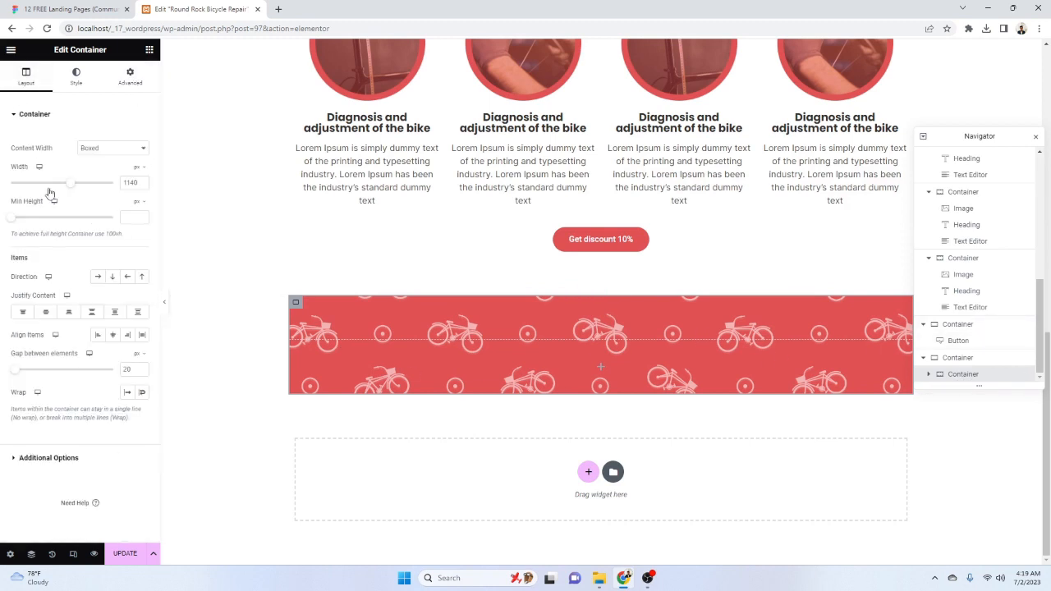
pyautogui.click(23, 312)
pyautogui.click(97, 334)
pyautogui.click(113, 335)
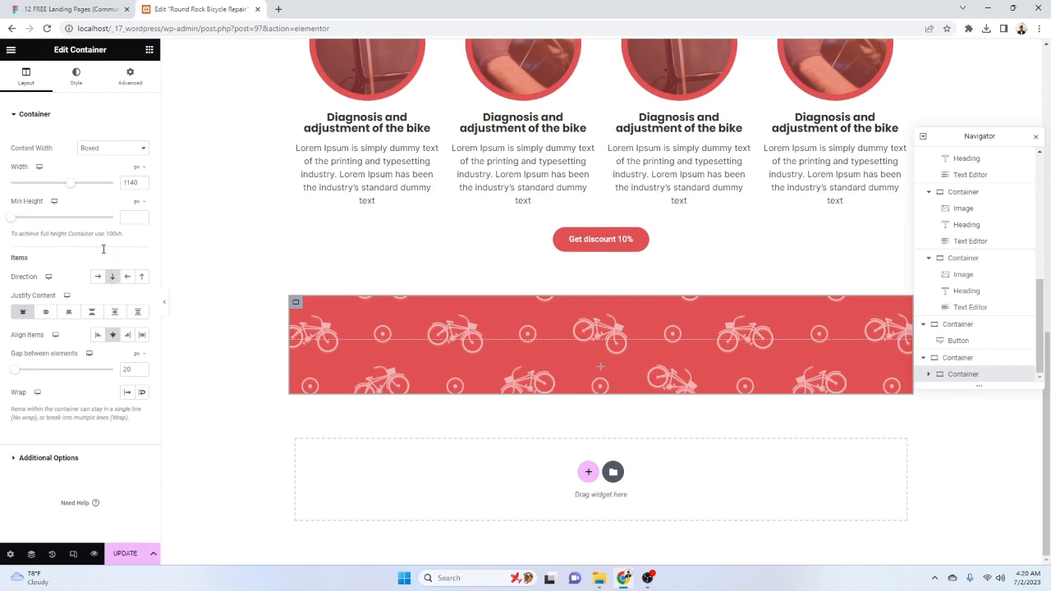
# Add a new container inside the red background container and duplicate it
pyautogui.click(149, 49)
pyautogui.moveTo(43, 220); pyautogui.dragTo(614, 361)
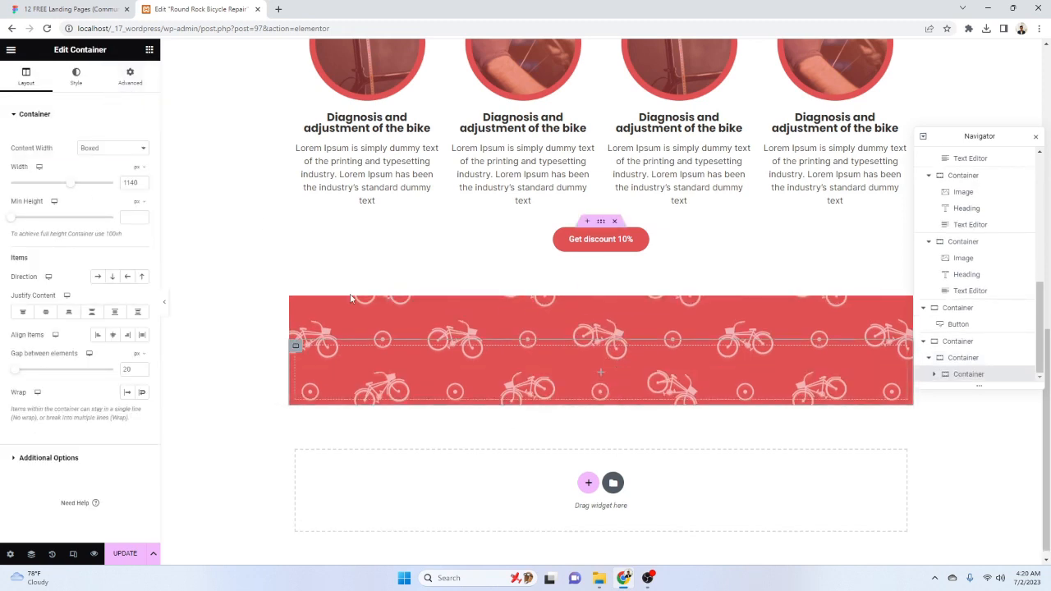
pyautogui.rightClick(555, 315)
pyautogui.click(575, 341)
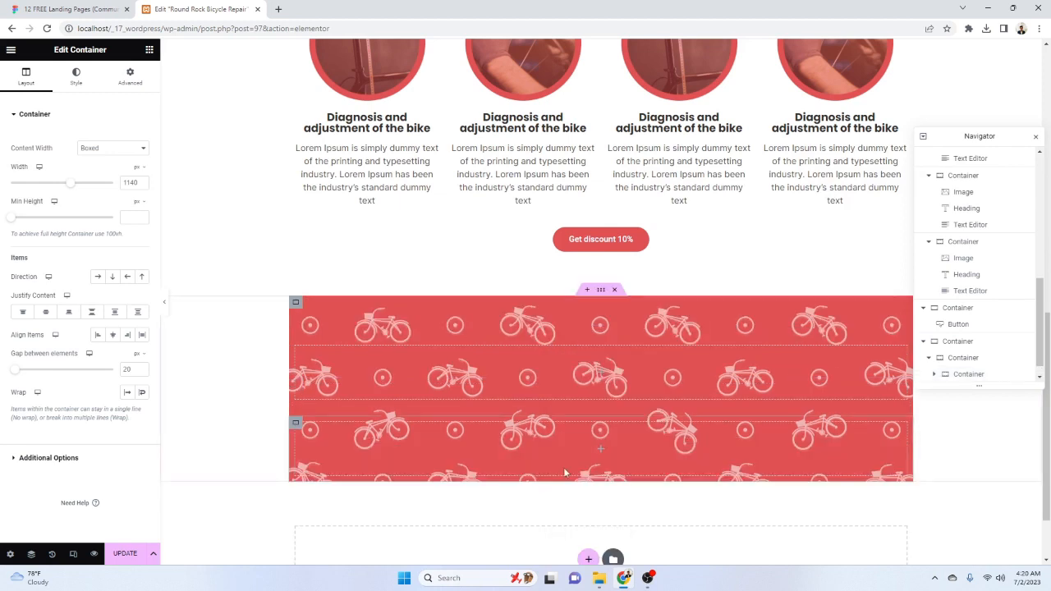
# Compare with the About Us section in Figma and, in Elementor, set the lower inner container to column direction, start justification and centered items
pyautogui.click(70, 9)
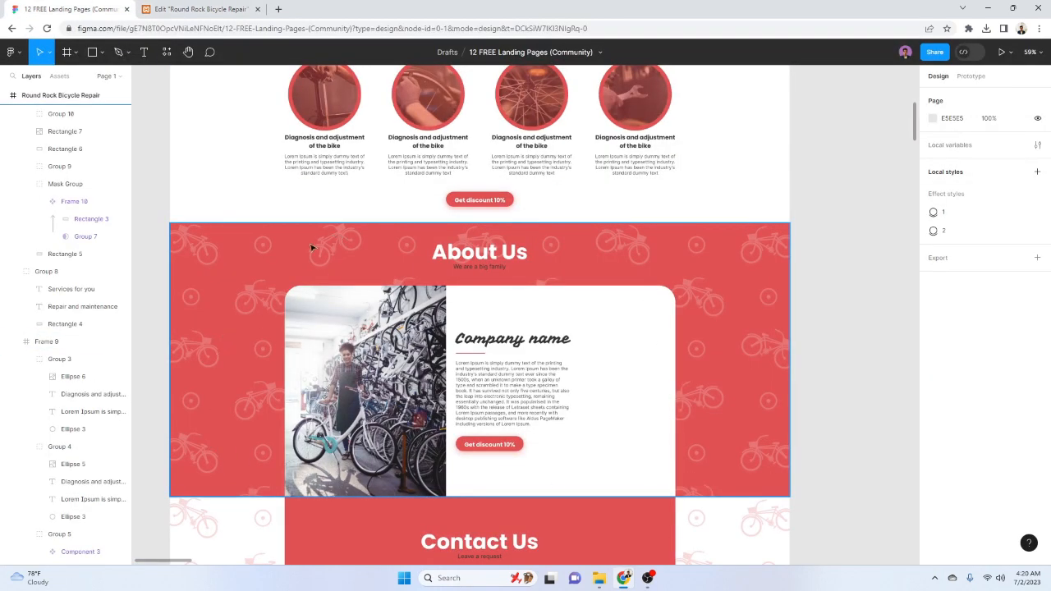
pyautogui.click(197, 9)
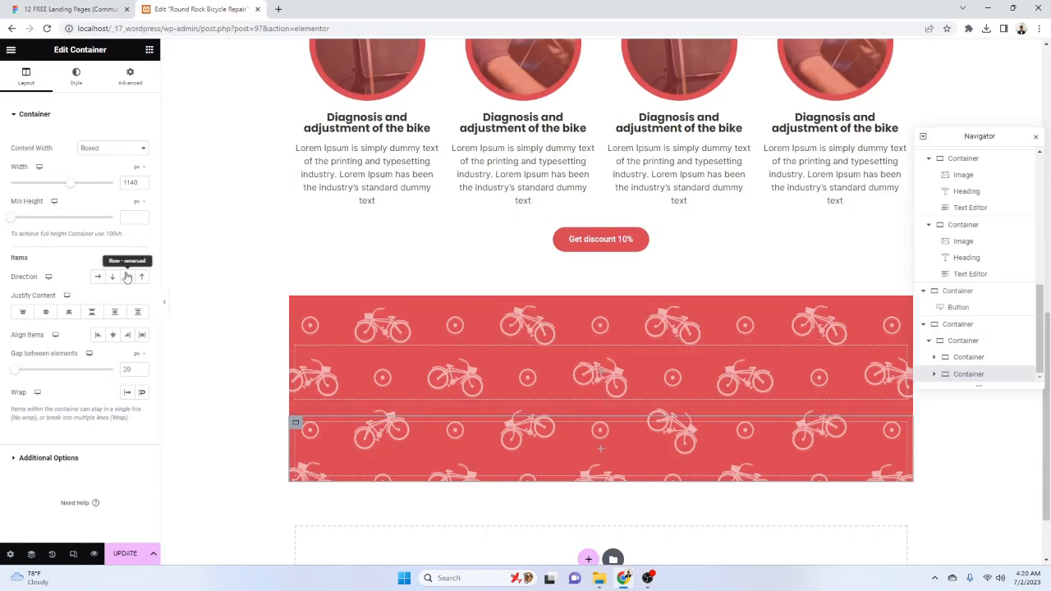
pyautogui.click(22, 312)
pyautogui.click(112, 334)
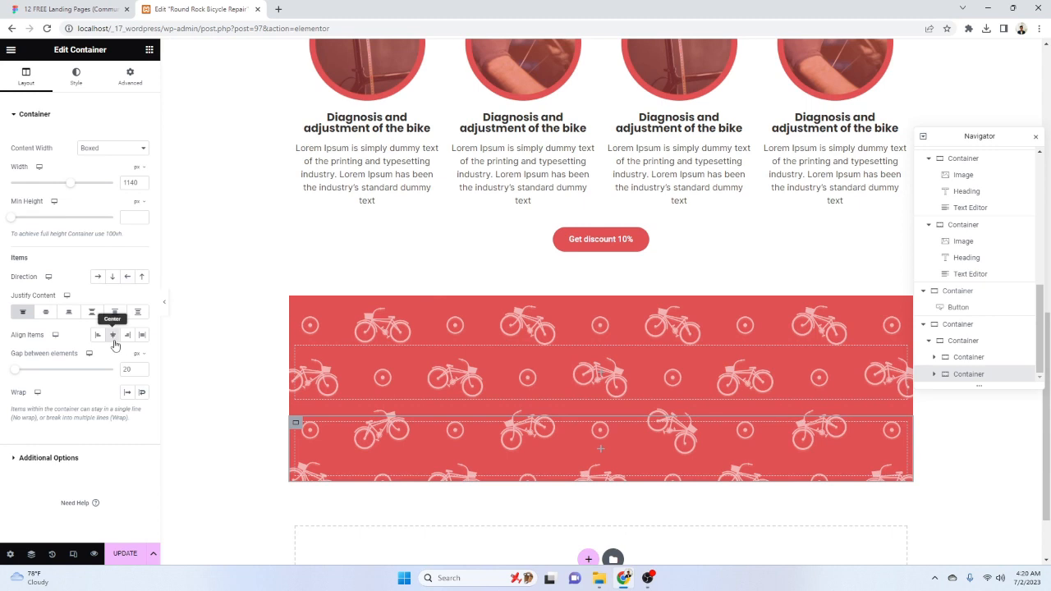
pyautogui.click(112, 277)
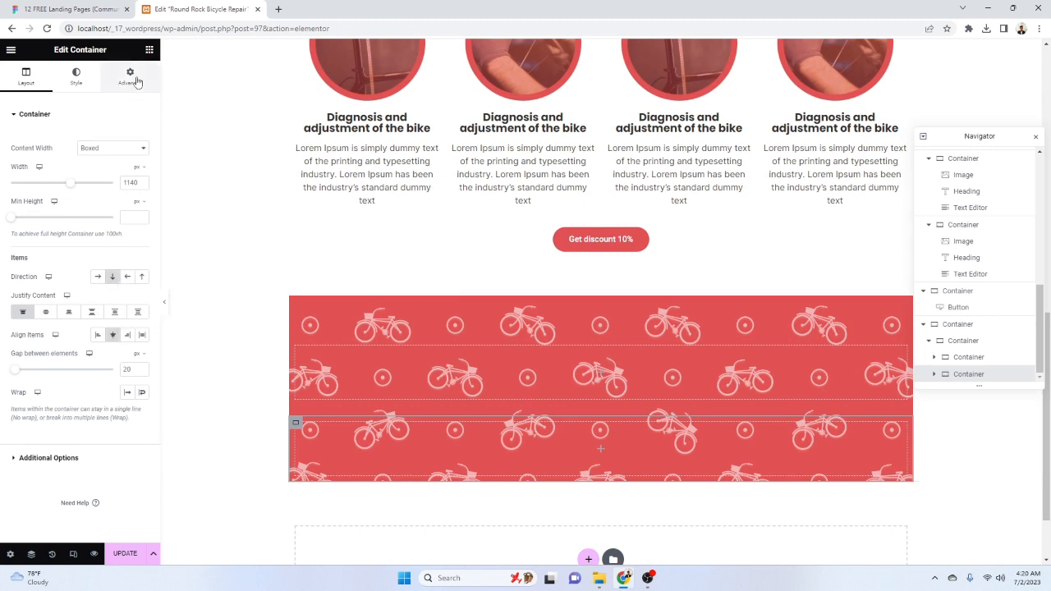
# Add a Heading widget to the upper inner container and set that container's padding to 0 on all sides
pyautogui.click(149, 49)
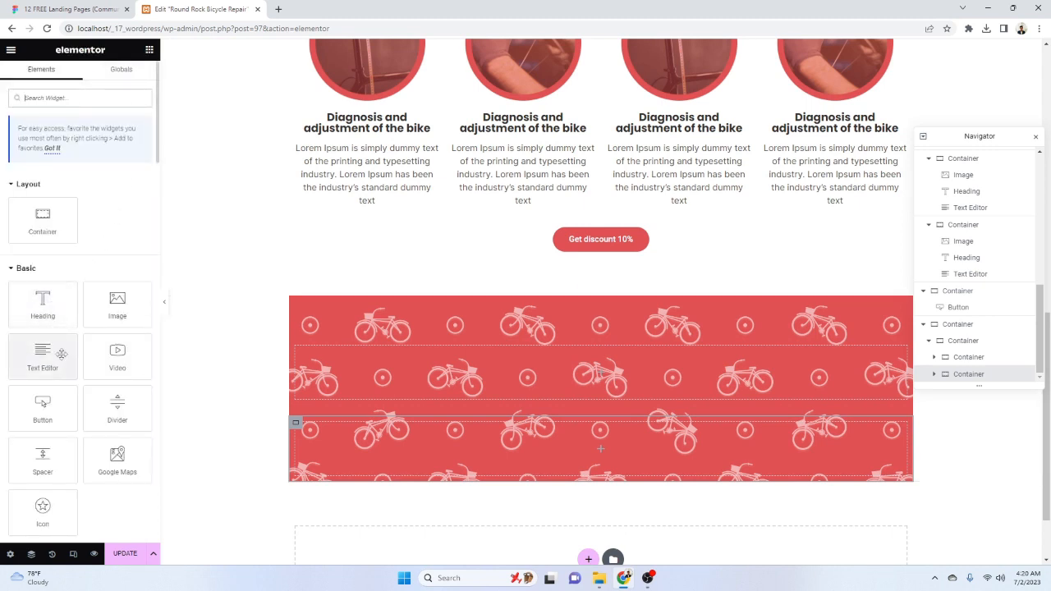
pyautogui.moveTo(41, 311); pyautogui.dragTo(647, 374)
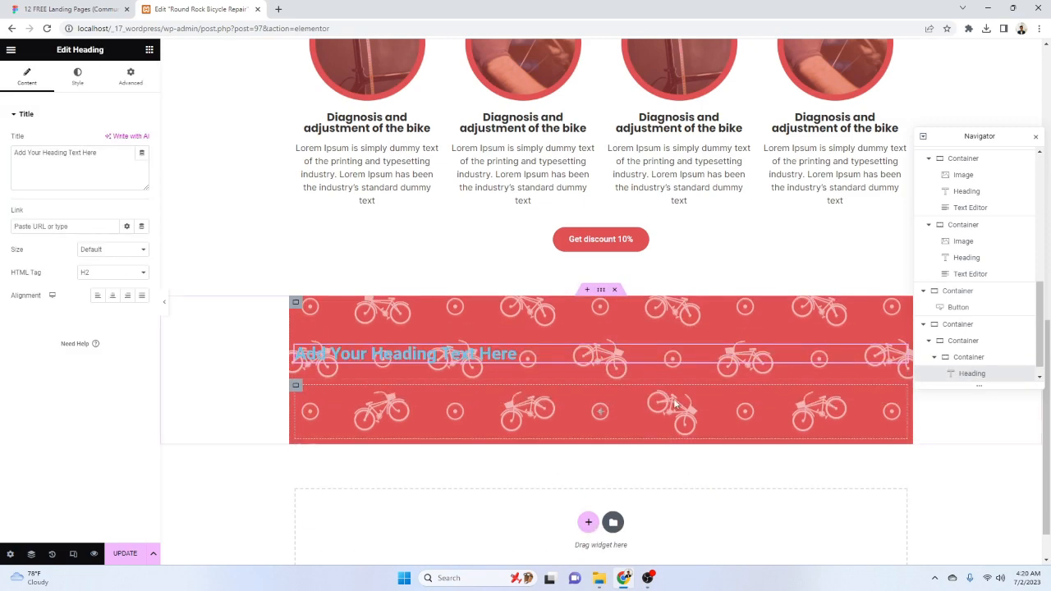
pyautogui.click(974, 358)
pyautogui.click(130, 75)
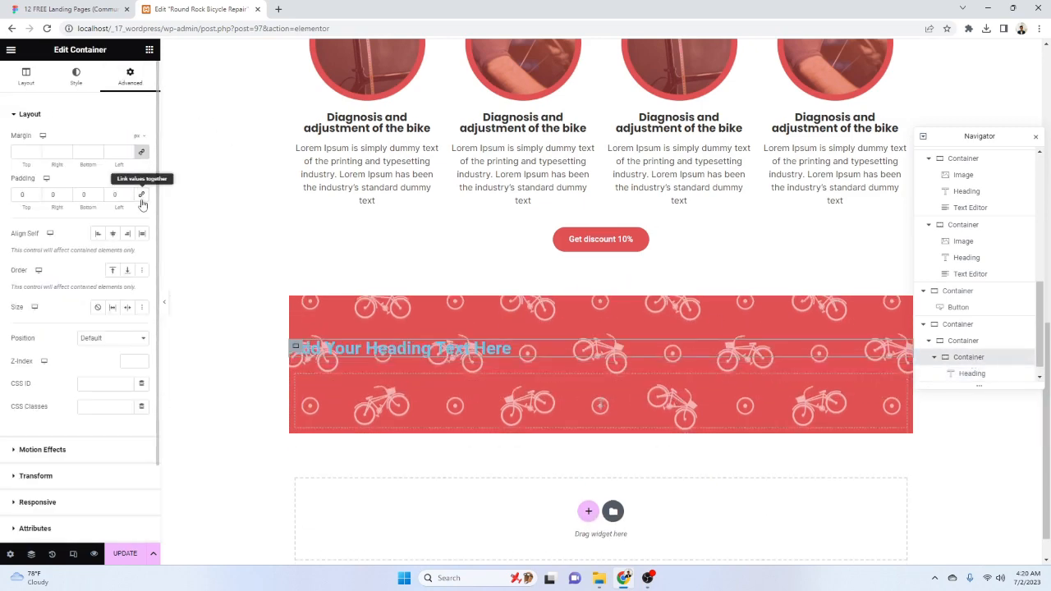
# Center the new heading and replace its title with "About Us", copied from the Figma design
pyautogui.click(981, 375)
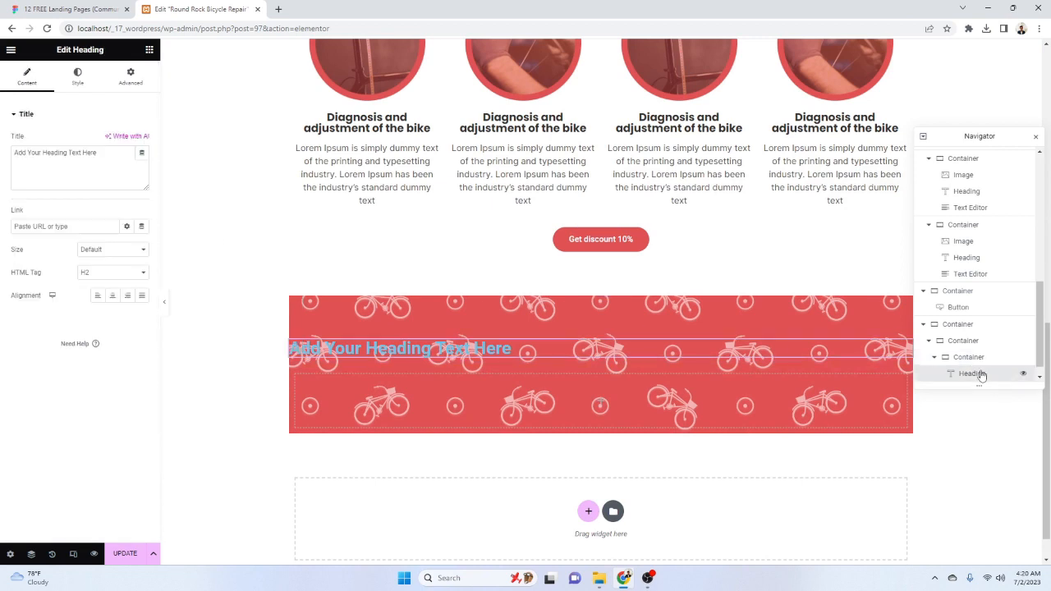
pyautogui.click(113, 297)
pyautogui.click(70, 9)
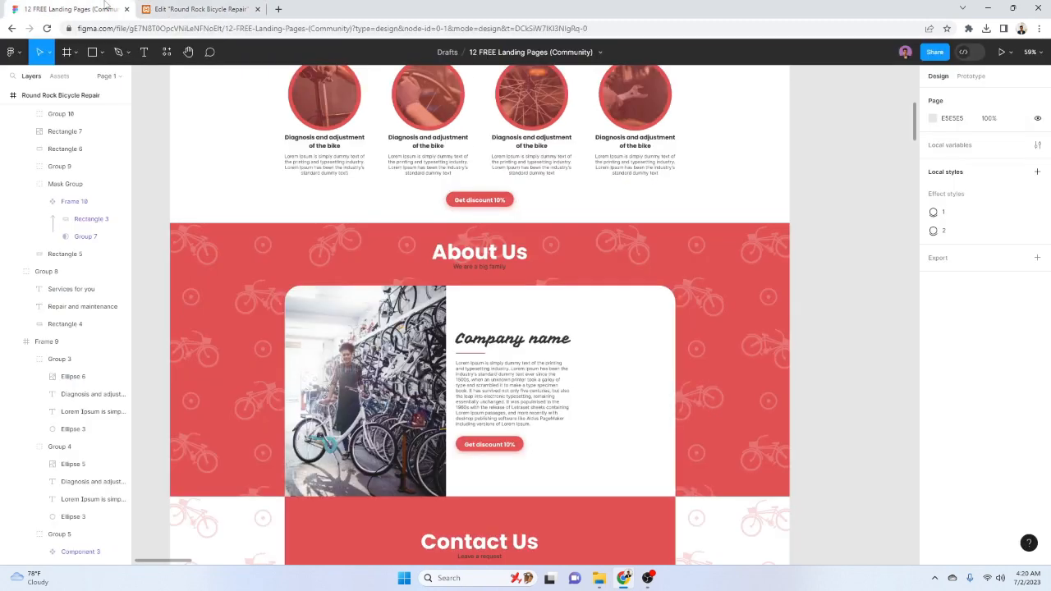
pyautogui.doubleClick(502, 256)
pyautogui.hotkey('ctrl', 'c')
pyautogui.click(201, 9)
pyautogui.click(140, 156)
pyautogui.hotkey('ctrl', 'a')
pyautogui.hotkey('ctrl', 'v')
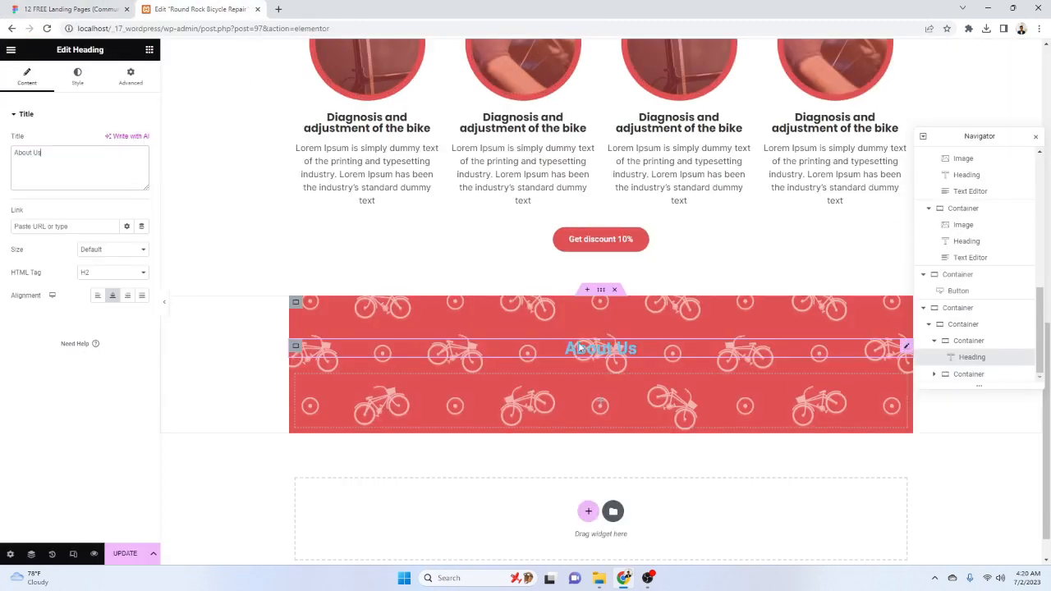
# Copy the About Us title's fill color FFFFFF in Figma and apply it as the heading's text color in Elementor
pyautogui.click(115, 6)
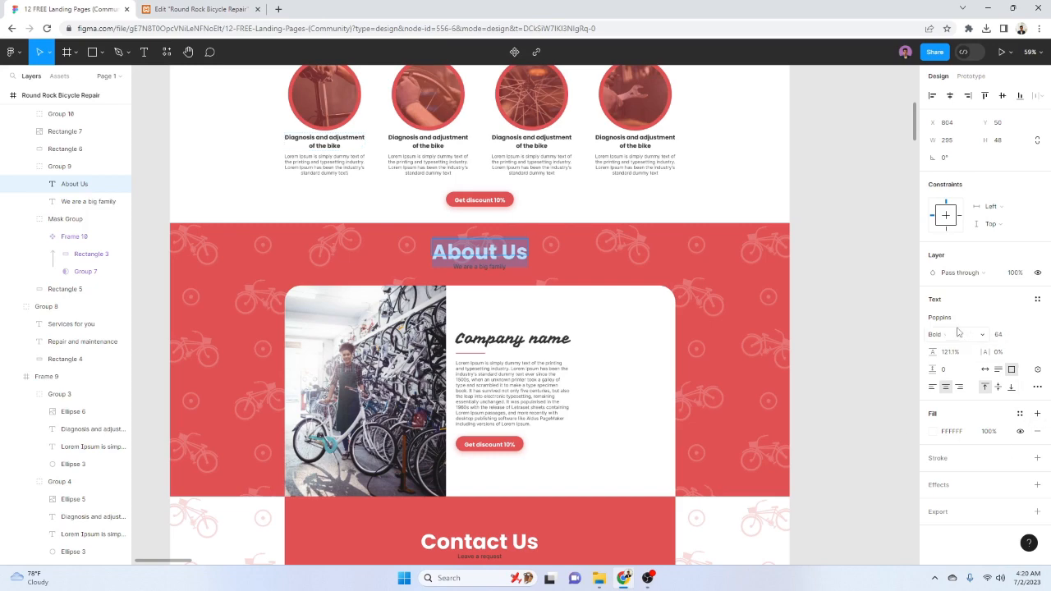
pyautogui.click(954, 433)
pyautogui.click(171, 7)
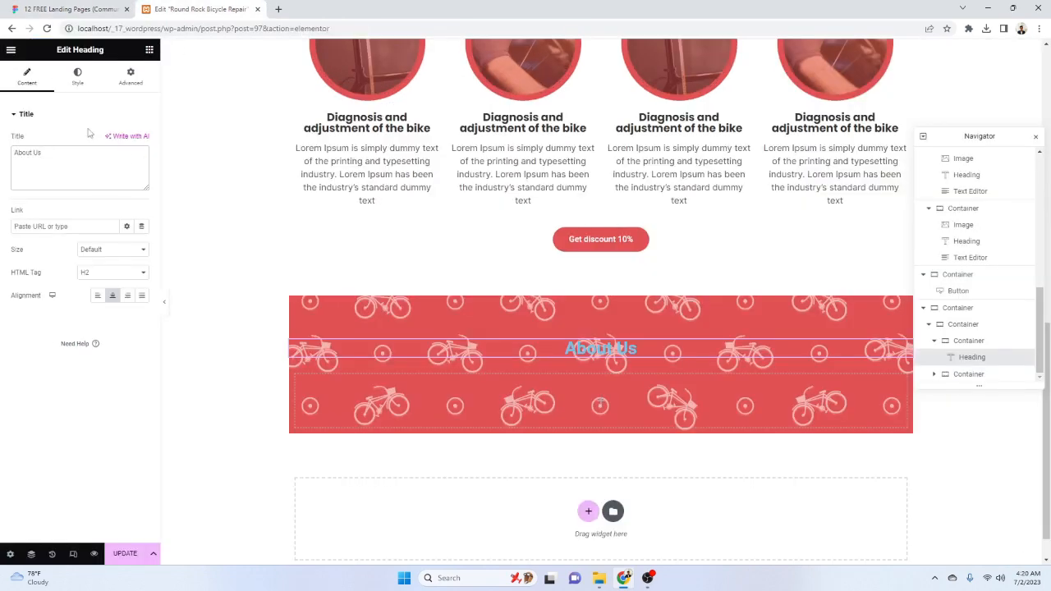
pyautogui.click(74, 80)
pyautogui.click(141, 139)
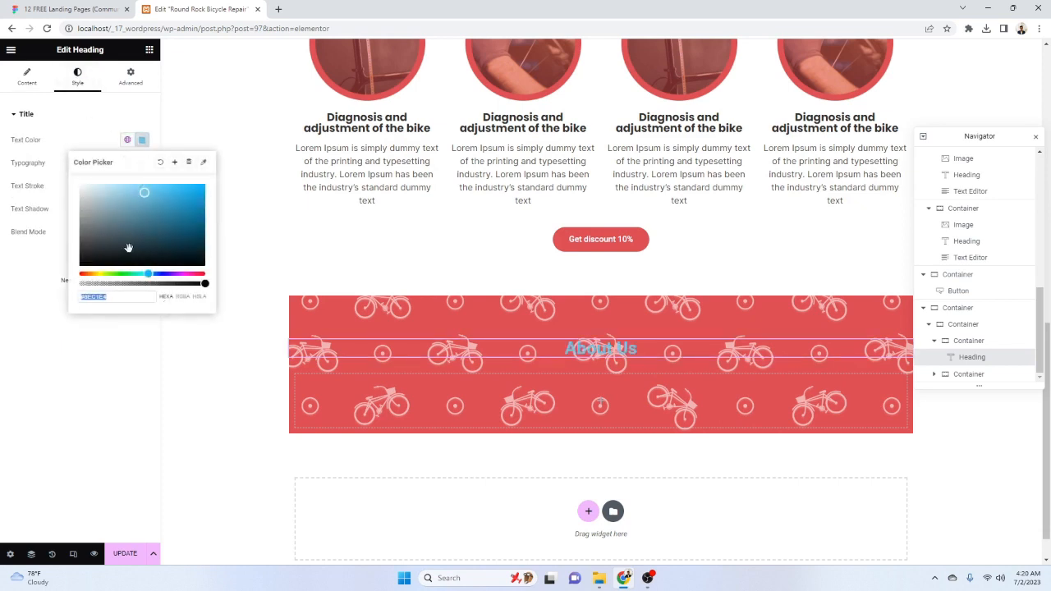
pyautogui.doubleClick(124, 297)
pyautogui.hotkey('ctrl', 'v')
pyautogui.click(112, 359)
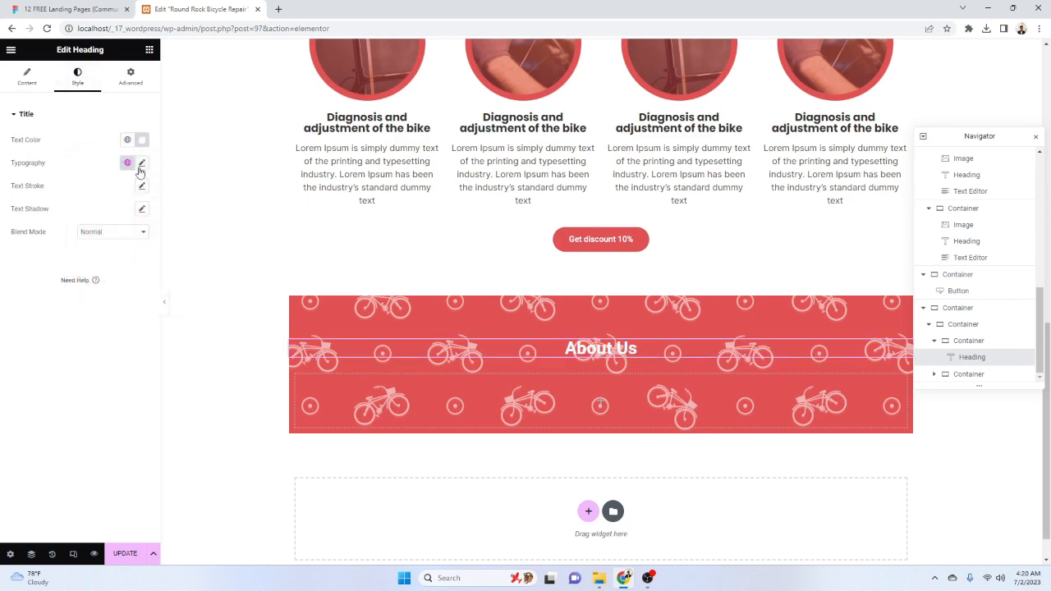
# Set the About Us heading's typography to Poppins, size 64 px and weight 700 (Bold)
pyautogui.click(141, 164)
pyautogui.click(102, 214)
pyautogui.write('popp')
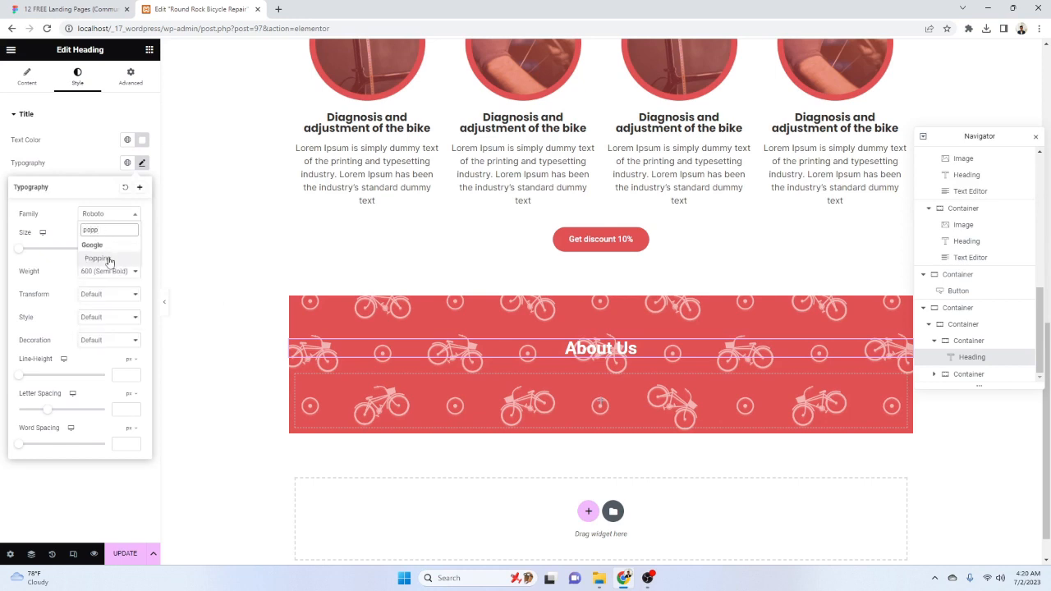
pyautogui.click(109, 259)
pyautogui.click(118, 250)
pyautogui.write('84')
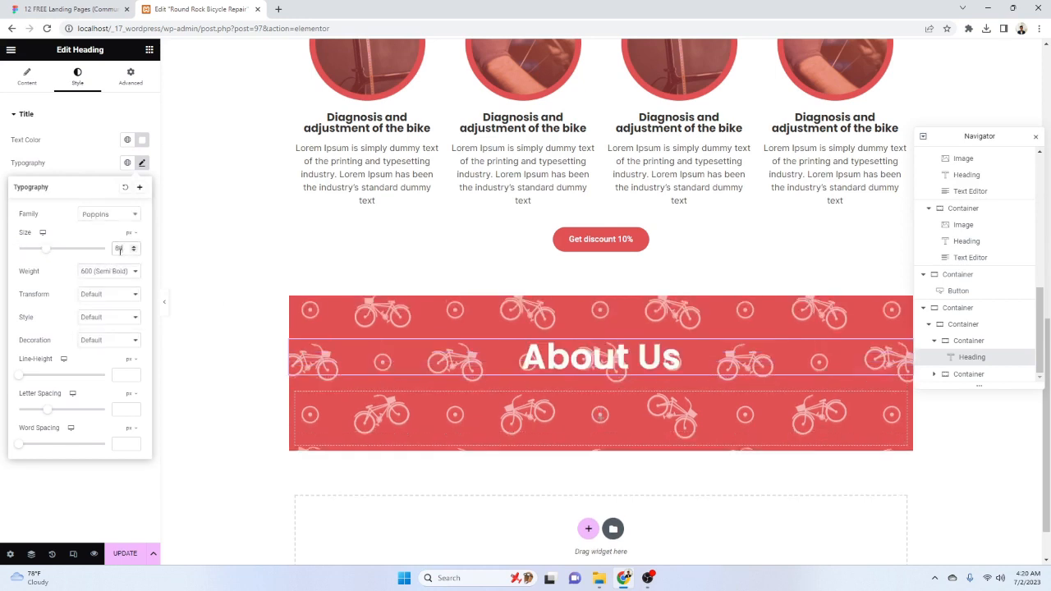
pyautogui.click(123, 272)
pyautogui.click(105, 334)
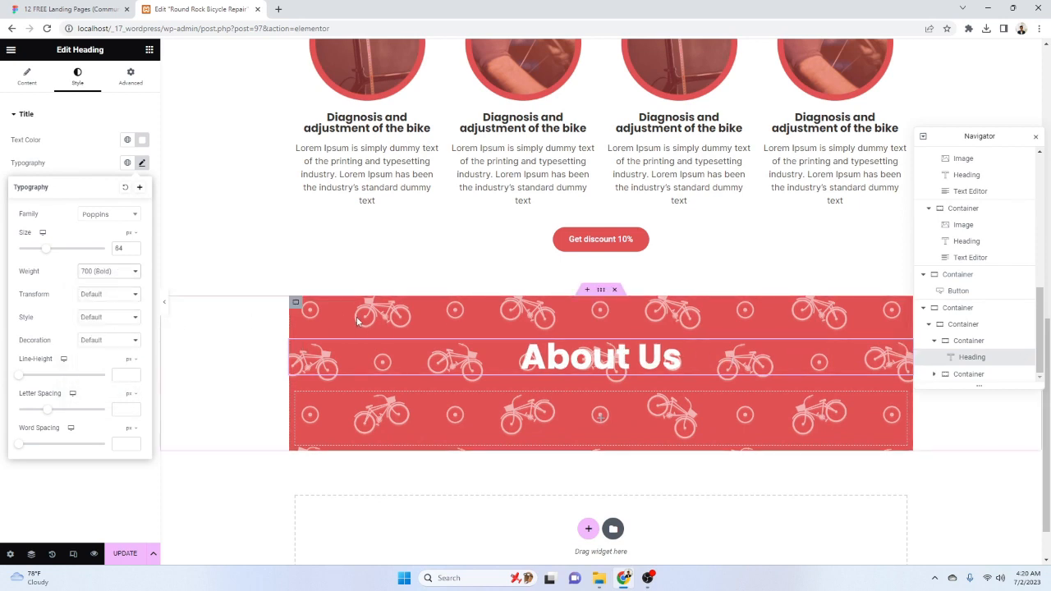
# Lower the red container's bicycle background overlay opacity to 0.29
pyautogui.click(992, 349)
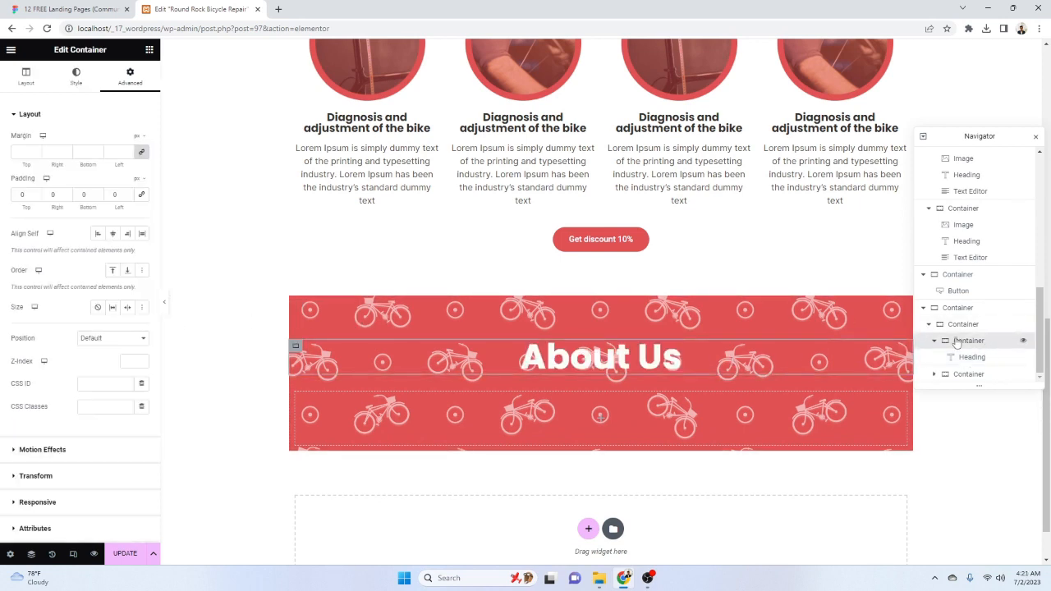
pyautogui.click(964, 325)
pyautogui.click(76, 76)
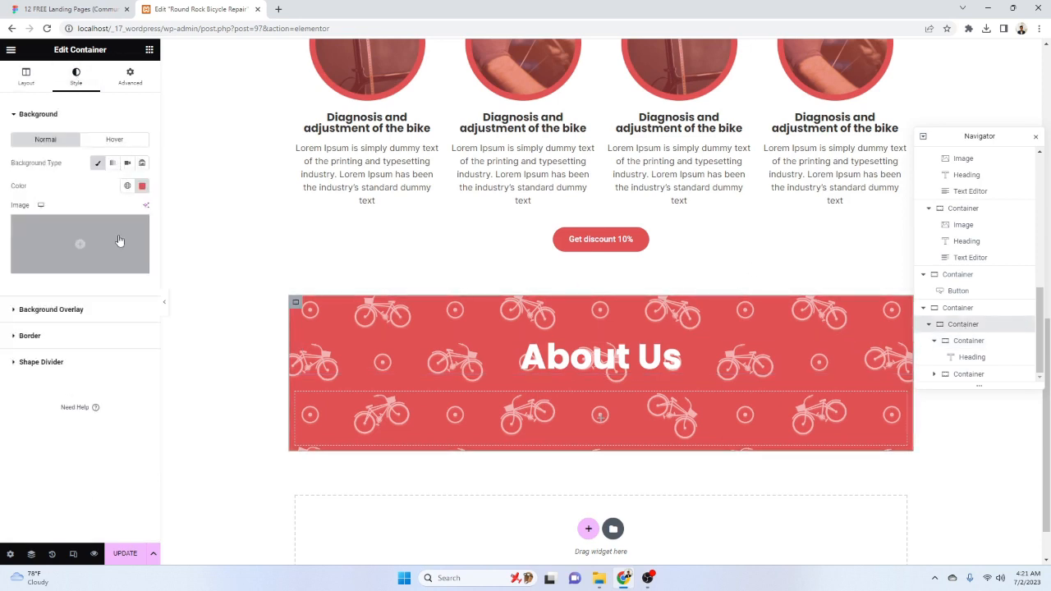
pyautogui.click(84, 316)
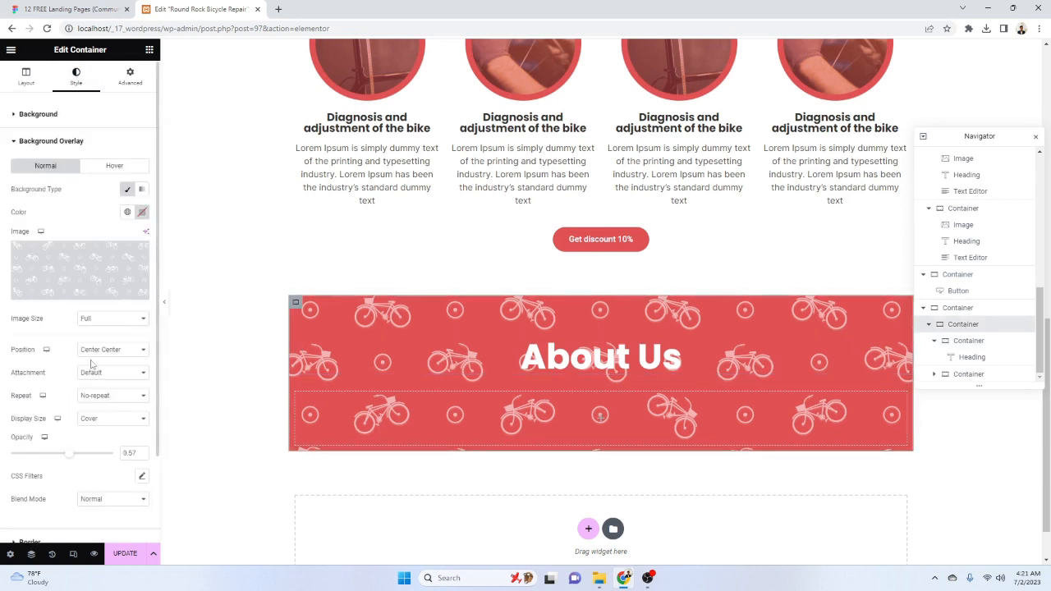
pyautogui.moveTo(69, 458); pyautogui.dragTo(43, 462)
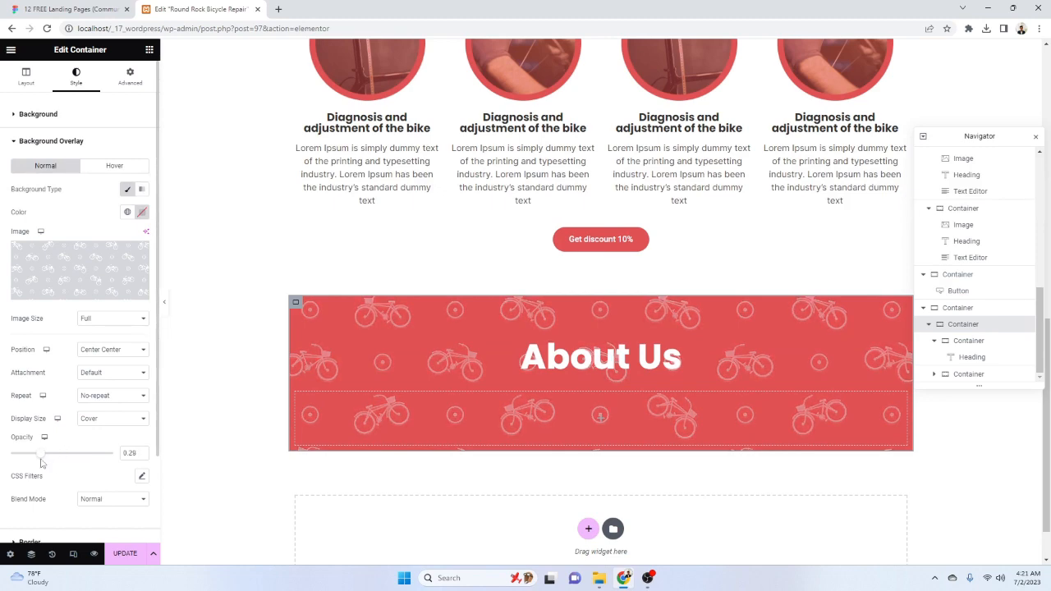
# Add a Text Editor below the About Us heading with the centered text "We are a big family", taken from the Figma design
pyautogui.click(641, 362)
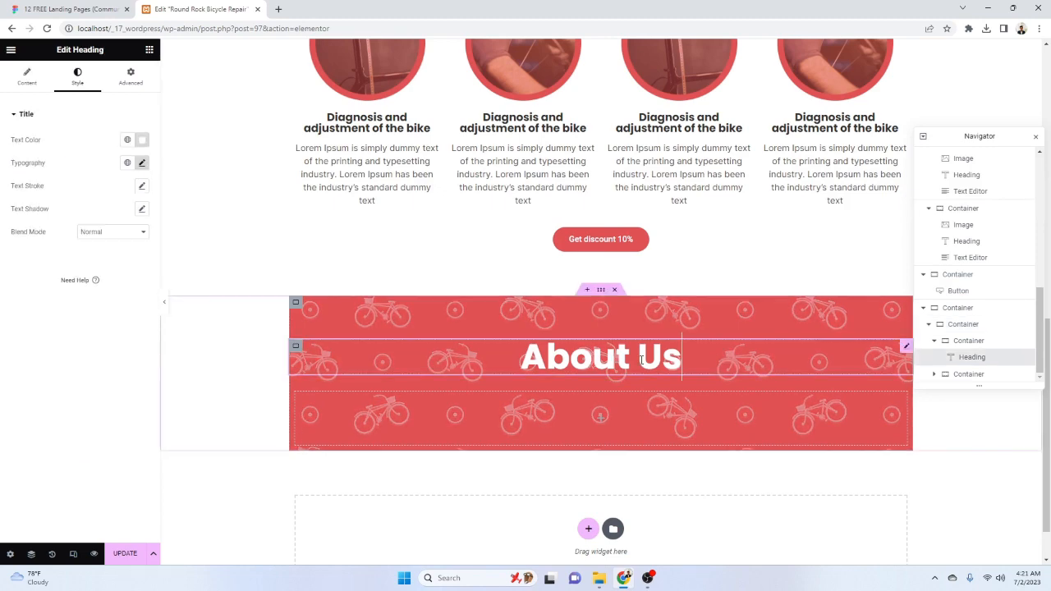
pyautogui.click(72, 9)
pyautogui.click(493, 268)
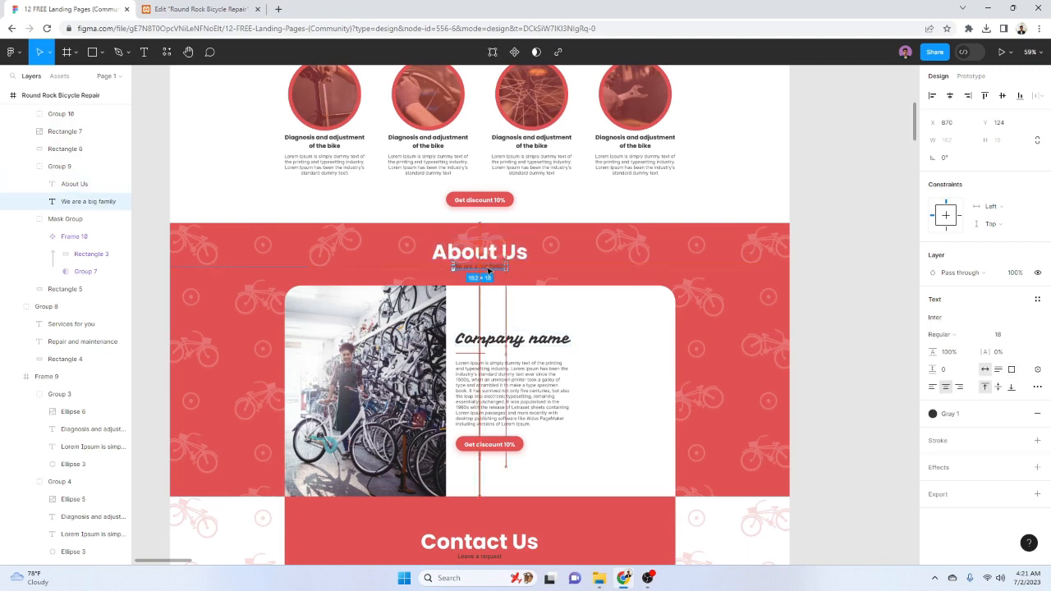
pyautogui.click(244, 5)
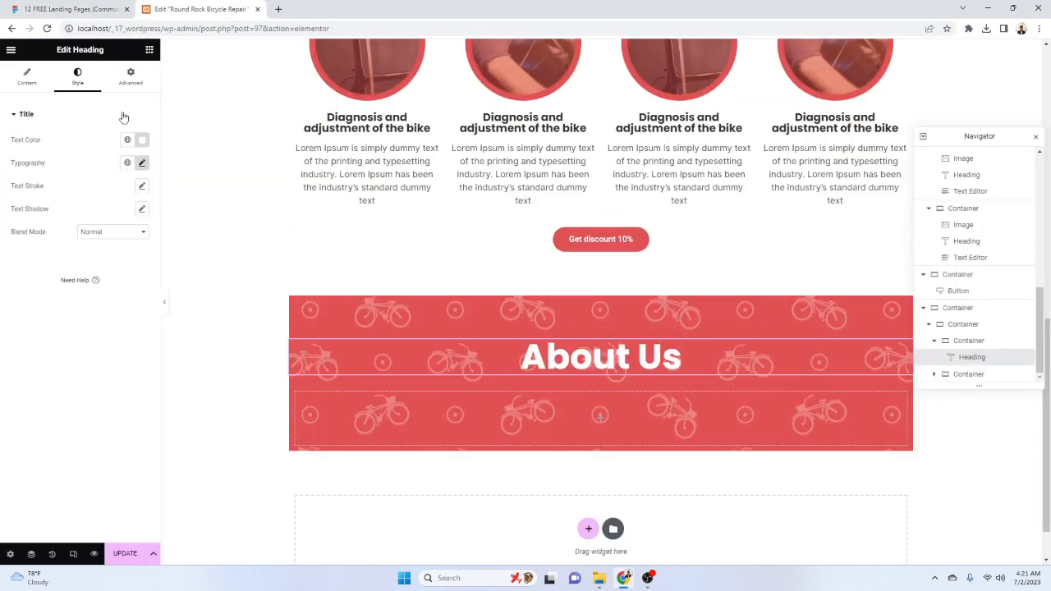
pyautogui.click(149, 50)
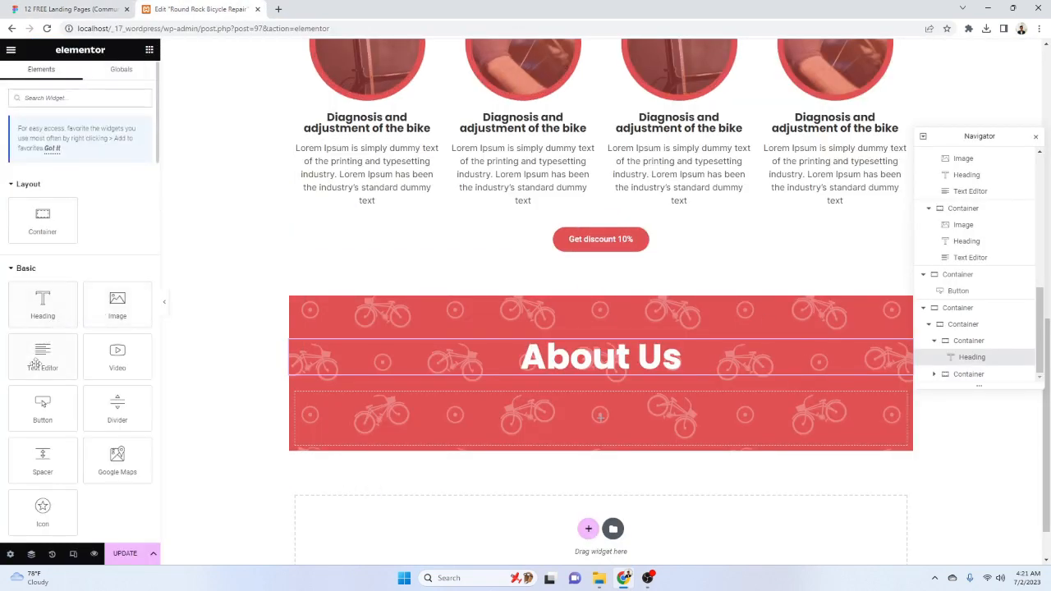
pyautogui.moveTo(41, 368); pyautogui.dragTo(648, 378)
pyautogui.hotkey('ctrl', 'a')
pyautogui.write('We are a big family')
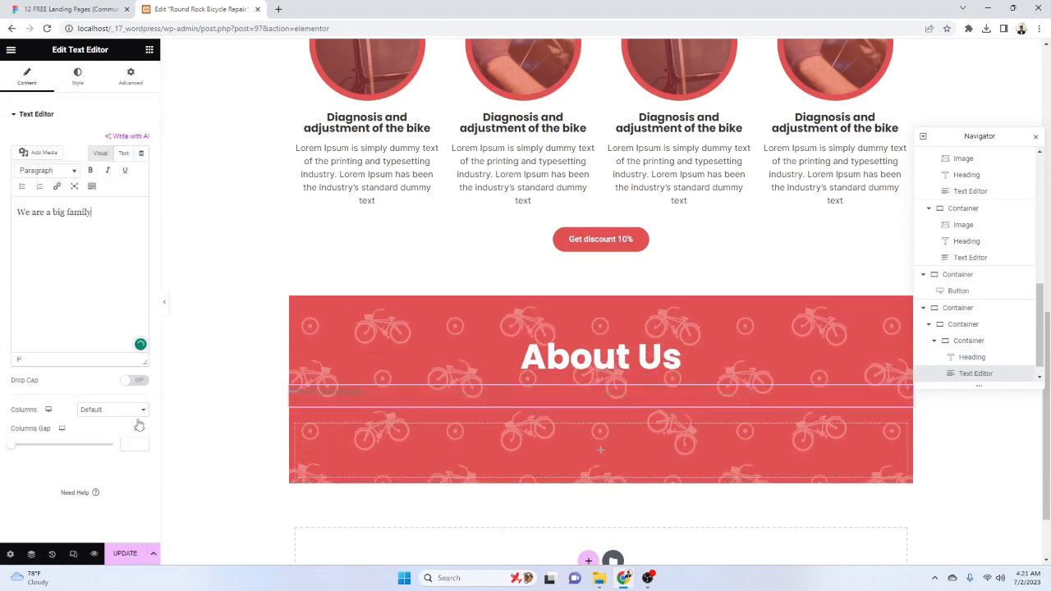
pyautogui.click(77, 77)
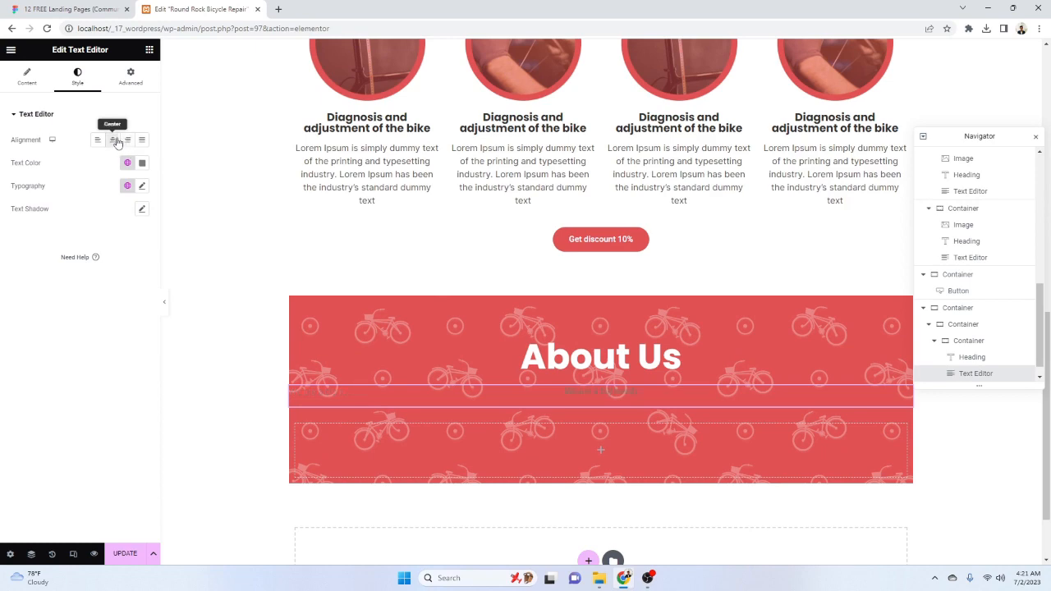
# Copy the fill color 333333 of the "We are a big family" text in Figma and apply it as the subtitle's text color in Elementor
pyautogui.click(142, 165)
pyautogui.hotkey('ctrl', 'shift', 'Tab')
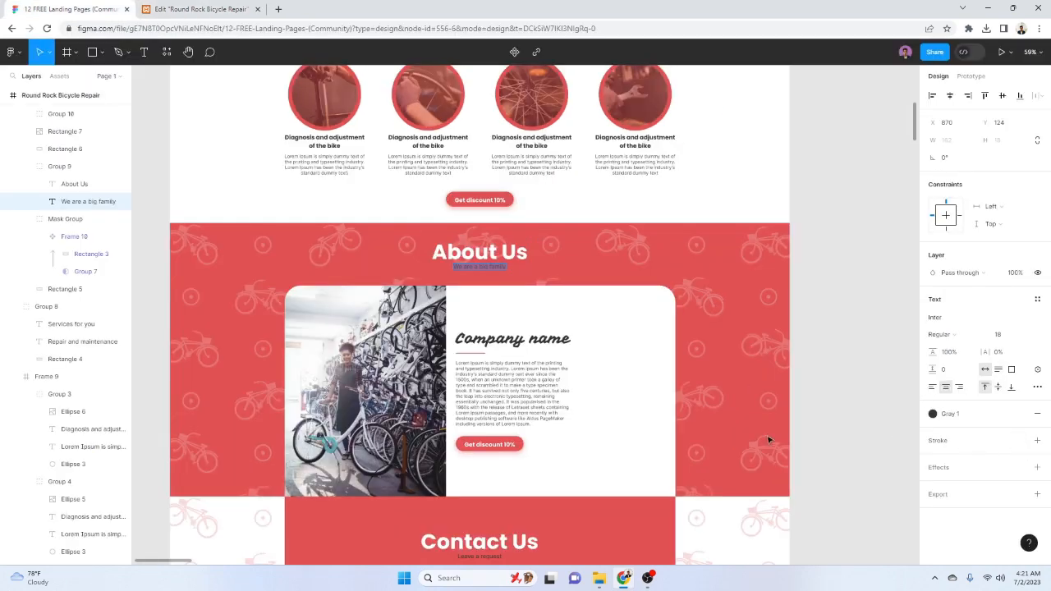
pyautogui.click(1020, 414)
pyautogui.click(953, 432)
pyautogui.hotkey('ctrl', 'c')
pyautogui.click(232, 9)
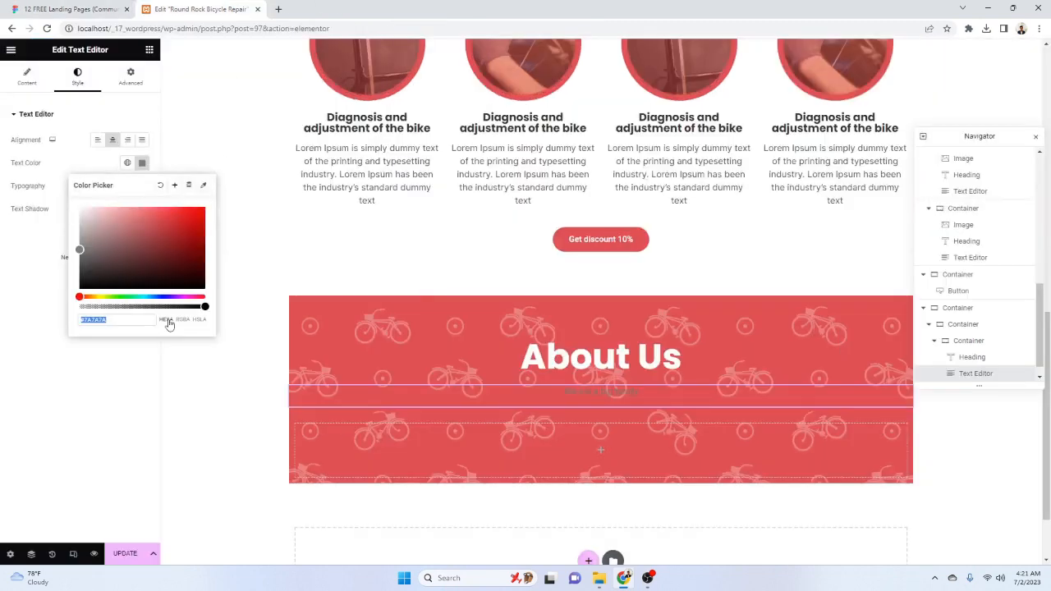
pyautogui.hotkey('ctrl', 'v')
pyautogui.click(114, 389)
# Set the subtitle's typography to Inter, size 18 px and weight 400 (Normal), matching the Figma text
pyautogui.click(85, 9)
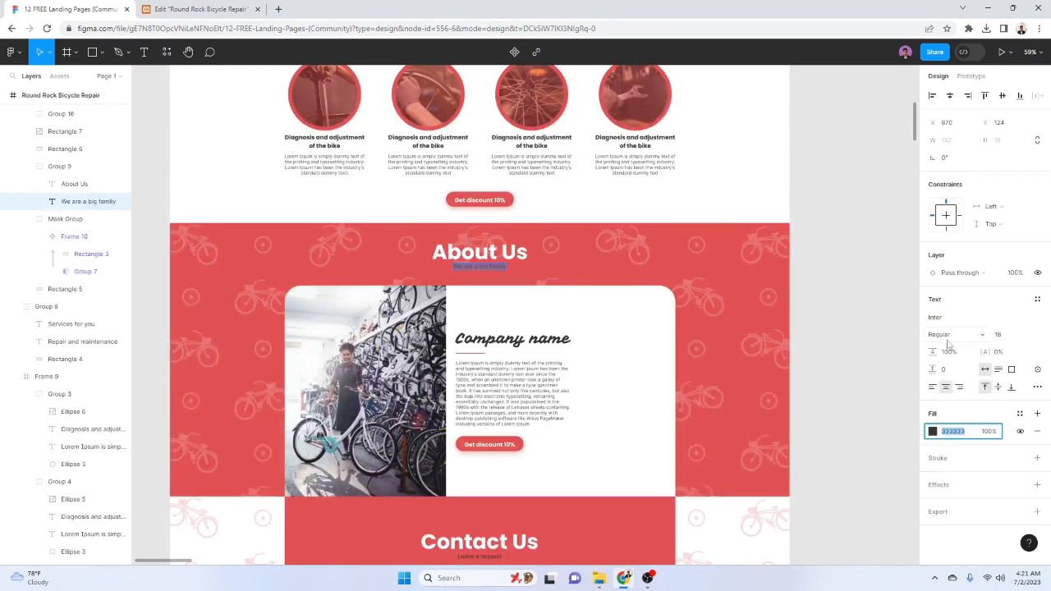
pyautogui.click(230, 10)
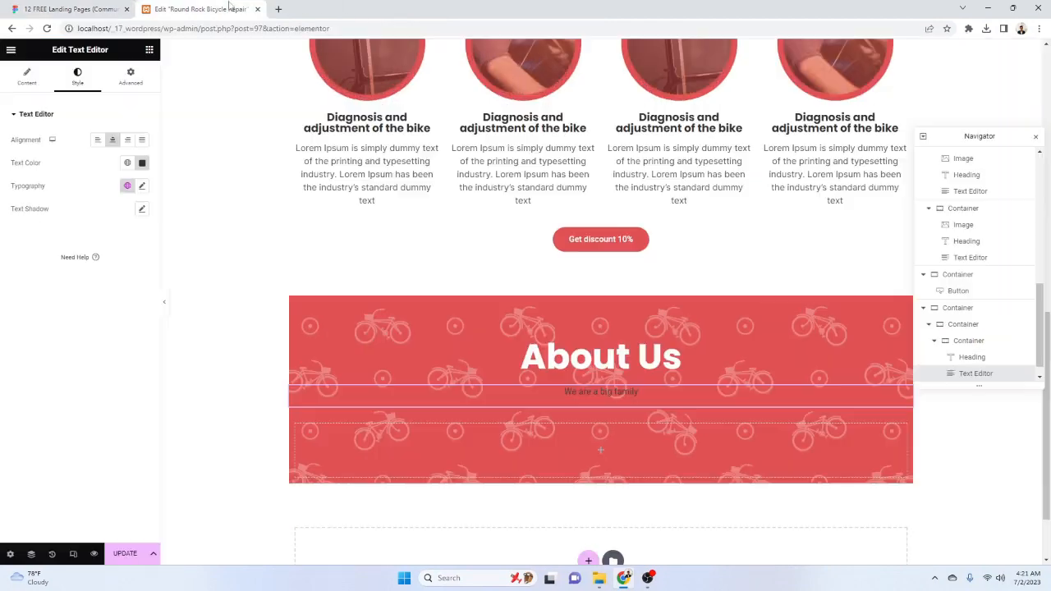
pyautogui.click(142, 187)
pyautogui.click(106, 238)
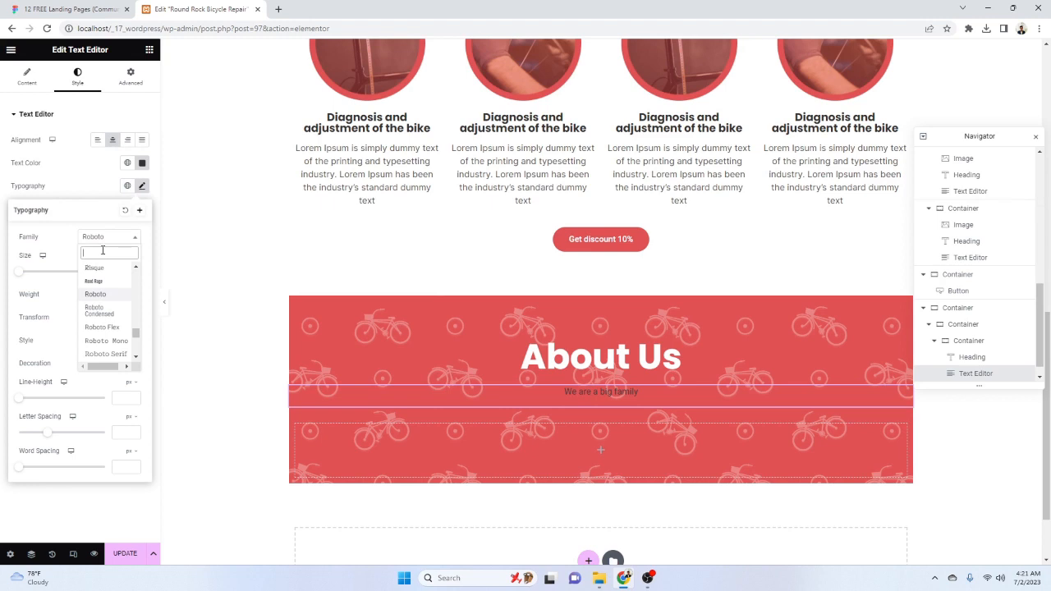
pyautogui.write('Inter')
pyautogui.click(110, 274)
pyautogui.click(116, 272)
pyautogui.write('18')
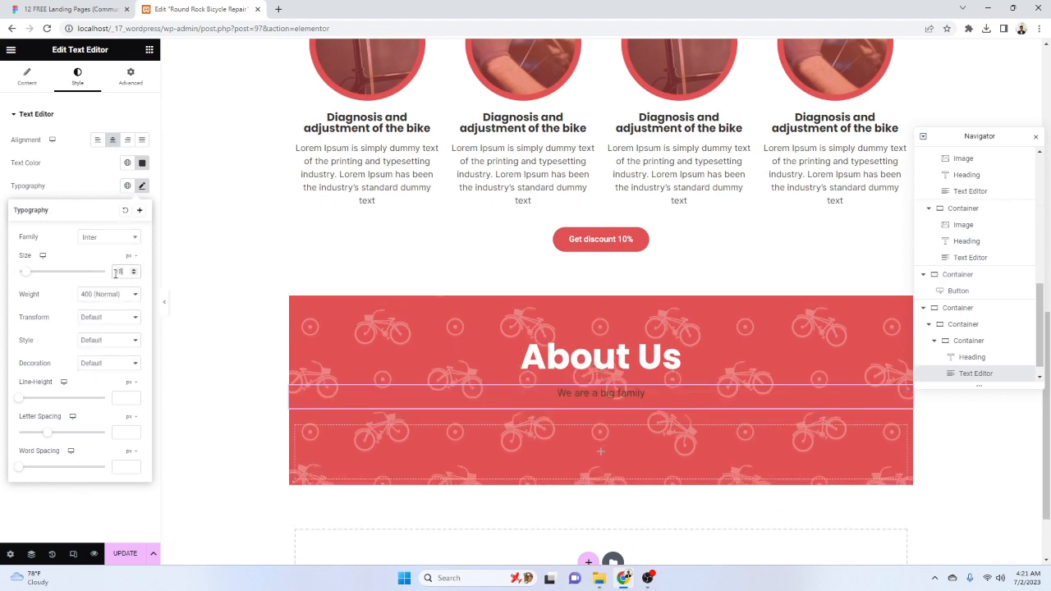
pyautogui.click(118, 295)
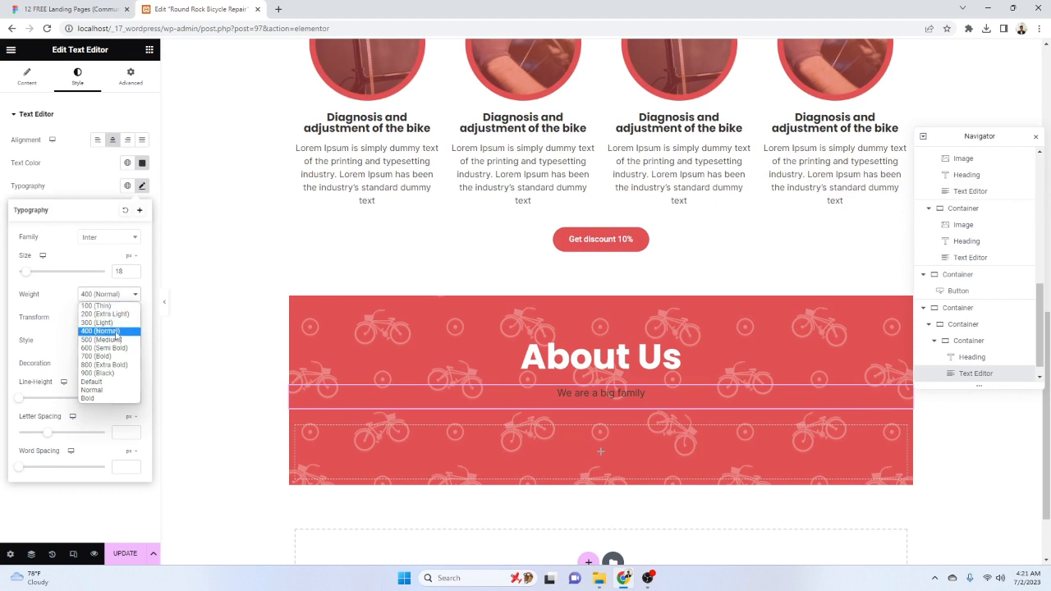
pyautogui.click(117, 332)
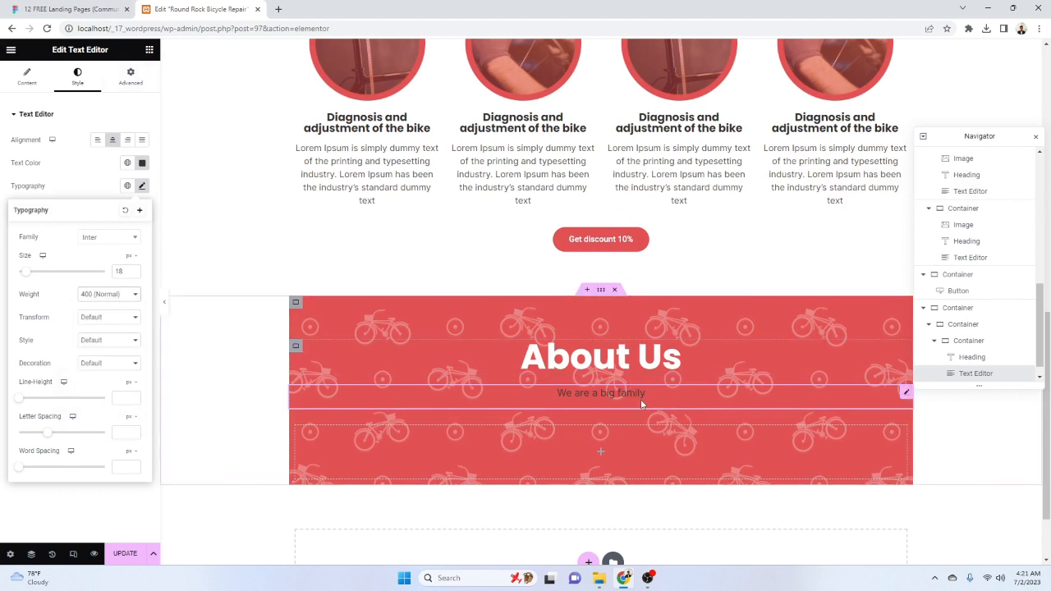
# Unlink the subtitle's margins and set the top margin to -7 px and the bottom margin to -20 px
pyautogui.click(130, 76)
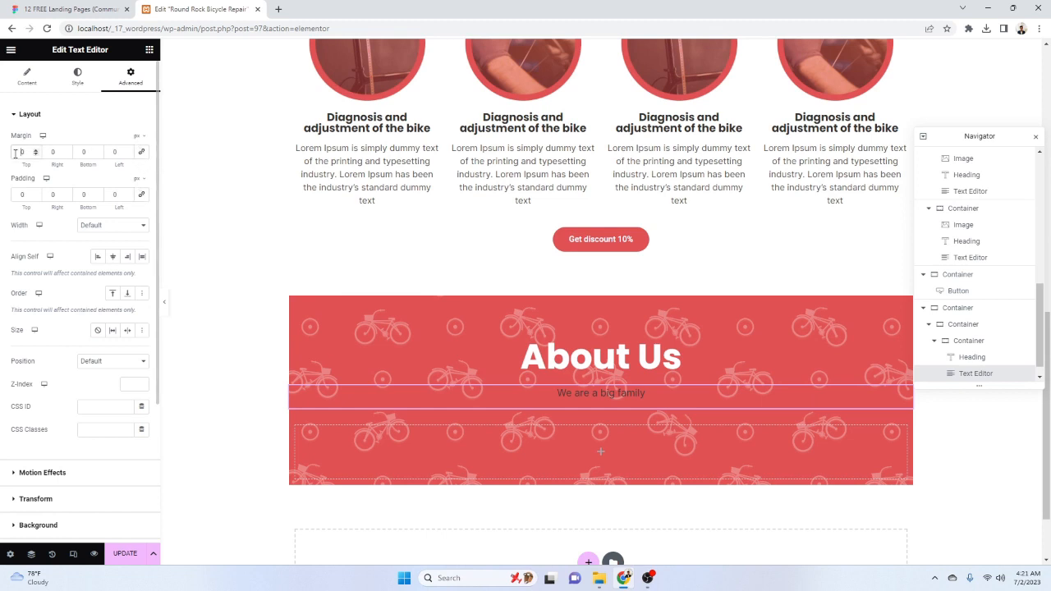
pyautogui.press('Down')
pyautogui.press('Down')
pyautogui.press('Down')
pyautogui.press('Down')
pyautogui.press('Down')
pyautogui.press('Down')
pyautogui.press('Down')
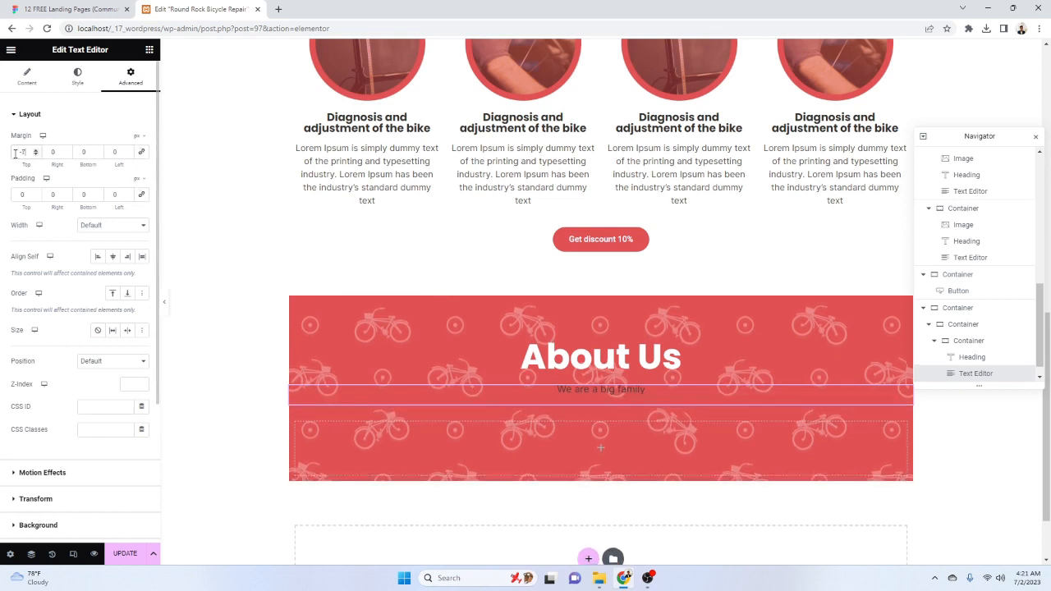
pyautogui.click(76, 156)
pyautogui.press('Down')
pyautogui.press('Down')
pyautogui.press('Down')
pyautogui.press('Down')
pyautogui.press('Down')
pyautogui.press('Down')
pyautogui.press('Down')
pyautogui.press('Down')
pyautogui.press('Down')
pyautogui.press('Down')
pyautogui.press('Down')
pyautogui.press('Down')
pyautogui.press('Down')
pyautogui.press('Down')
pyautogui.press('Down')
pyautogui.press('Down')
pyautogui.press('Down')
pyautogui.press('Down')
pyautogui.press('Down')
pyautogui.press('Down')
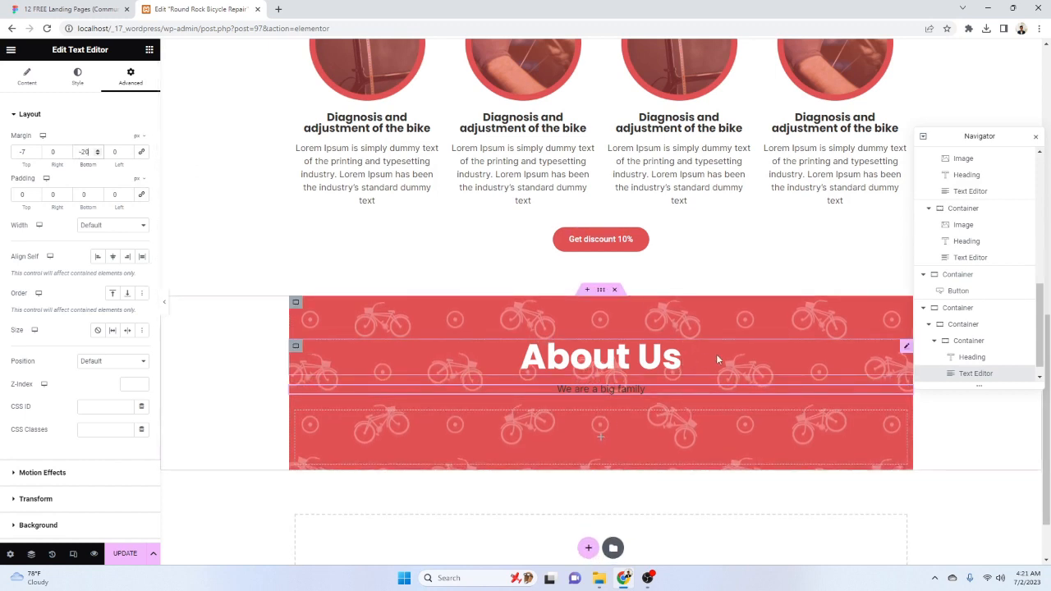
# Unlink the About Us heading's margins and set its bottom margin to -20 px
pyautogui.click(906, 347)
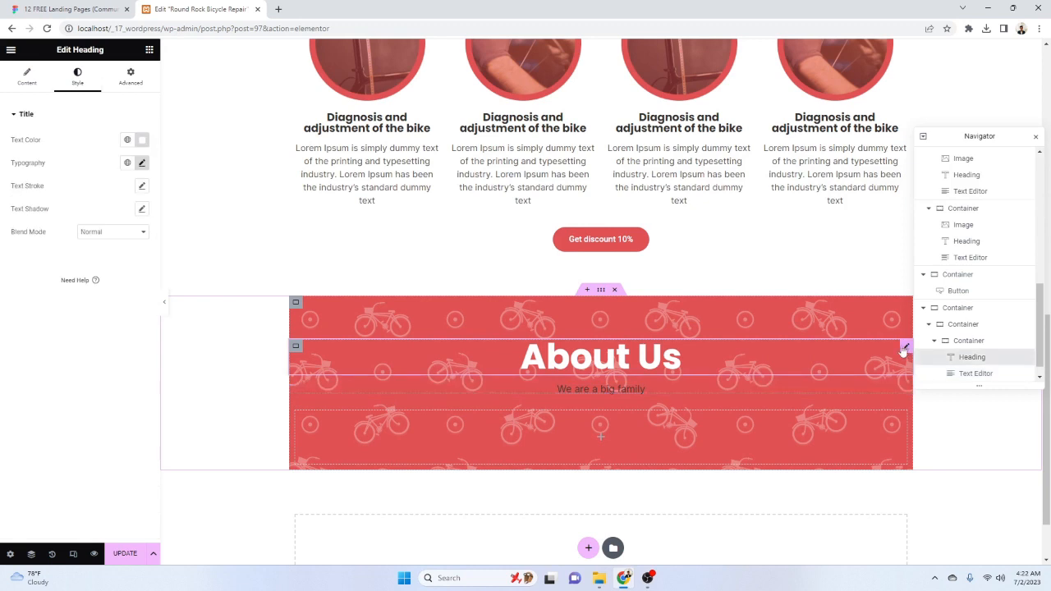
pyautogui.click(131, 78)
pyautogui.click(142, 151)
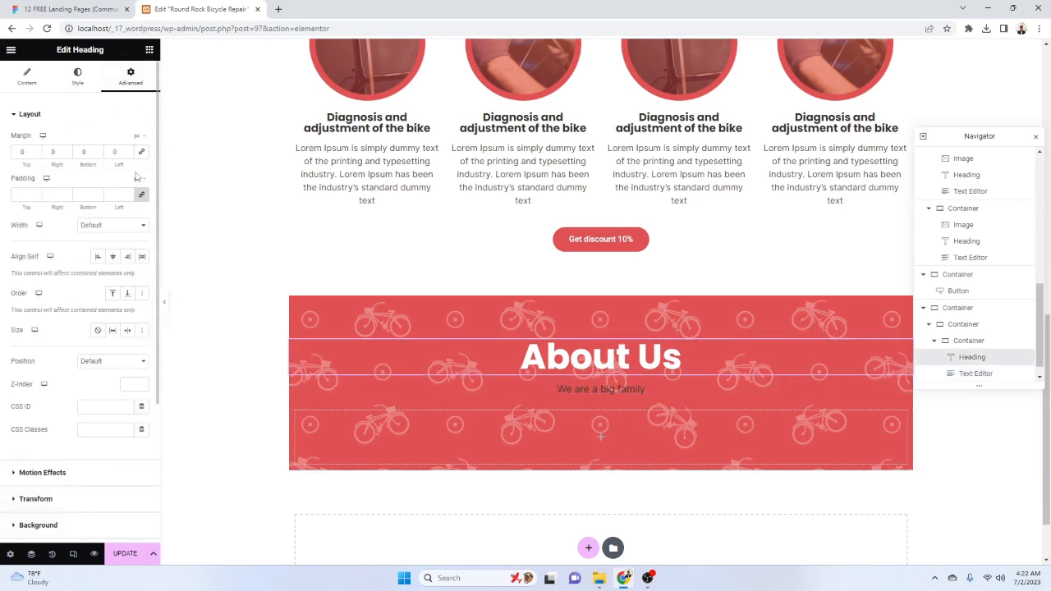
pyautogui.press('Down')
pyautogui.press('Down')
pyautogui.press('Down')
pyautogui.press('Down')
pyautogui.press('Down')
pyautogui.press('Down')
pyautogui.press('Down')
pyautogui.press('Down')
pyautogui.press('Down')
pyautogui.press('Down')
pyautogui.press('Down')
pyautogui.press('Down')
pyautogui.press('Down')
pyautogui.press('Down')
pyautogui.press('Down')
pyautogui.press('Down')
pyautogui.press('Down')
pyautogui.press('Down')
pyautogui.press('Down')
pyautogui.press('Down')
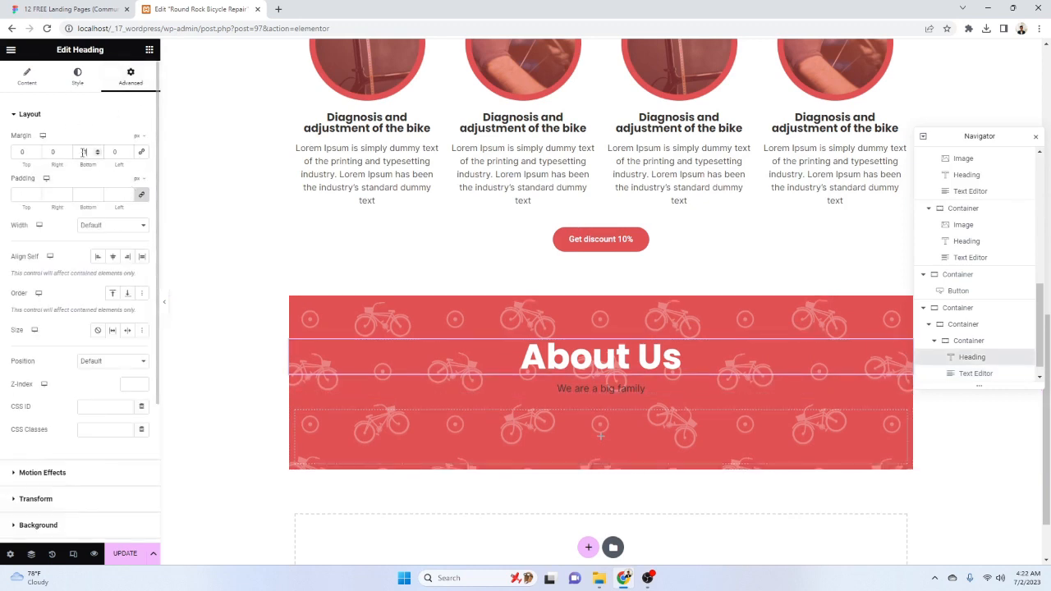
pyautogui.press('Up')
pyautogui.press('Up')
pyautogui.press('Up')
pyautogui.press('Up')
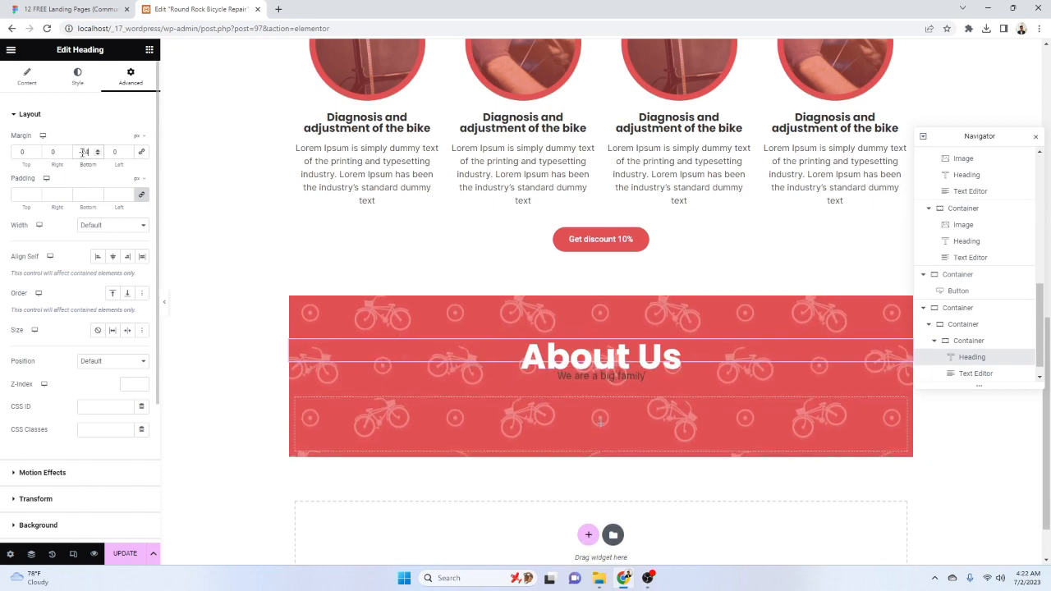
pyautogui.press('Up')
pyautogui.press('Up')
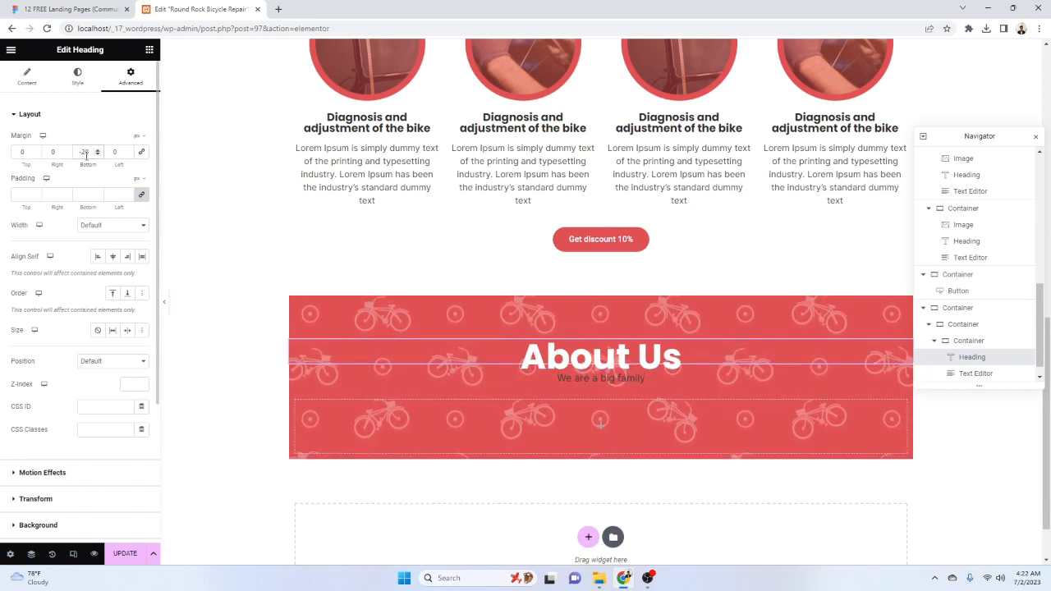
# Compare the heading spacing with the Figma design and set the bottom padding of the container holding the heading and subtitle to 40 px
pyautogui.click(99, 7)
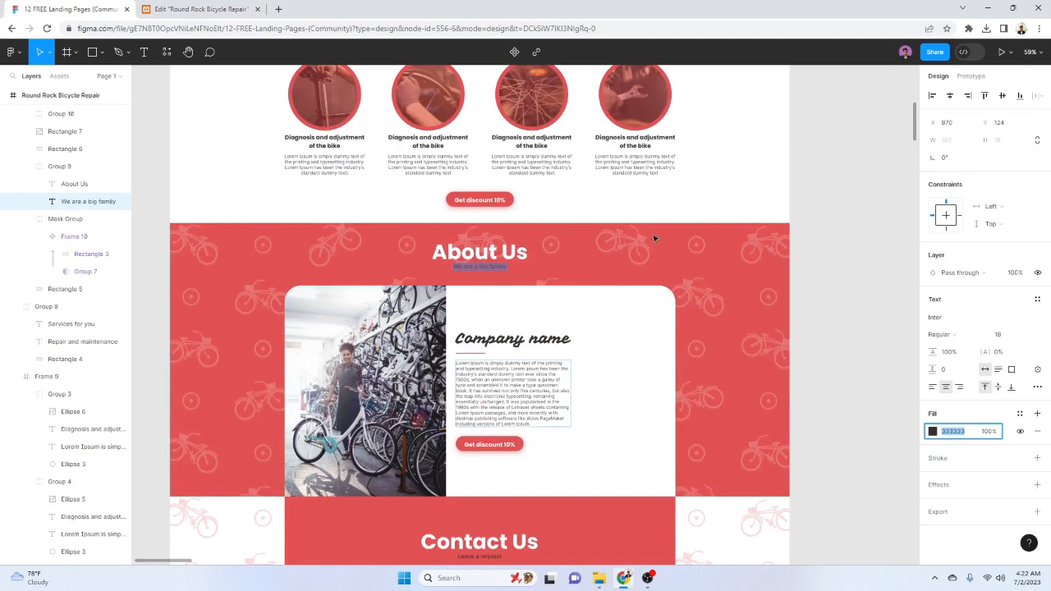
pyautogui.click(854, 220)
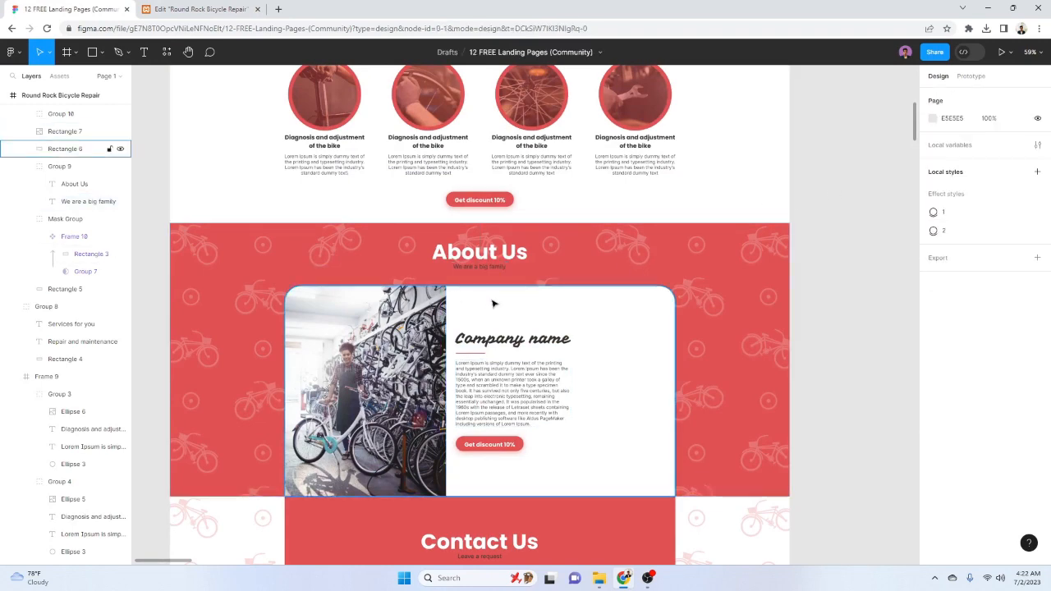
pyautogui.scroll(2, 492, 304)
pyautogui.hotkey('ctrl', 'Tab')
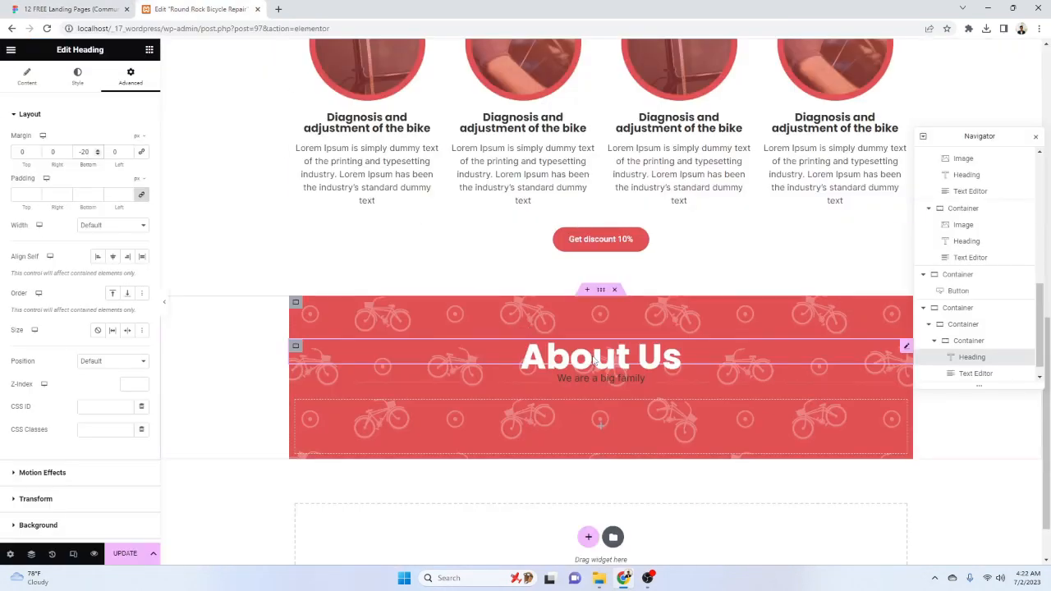
pyautogui.hotkey('ctrl', 'Tab')
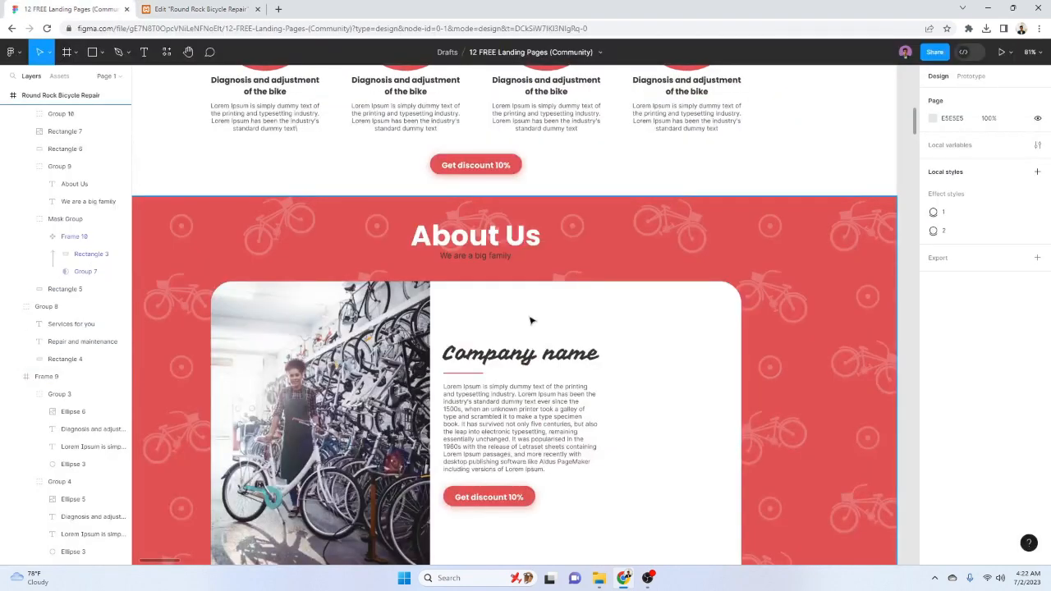
pyautogui.scroll(-1, 387, 341)
pyautogui.hotkey('ctrl', 'Tab')
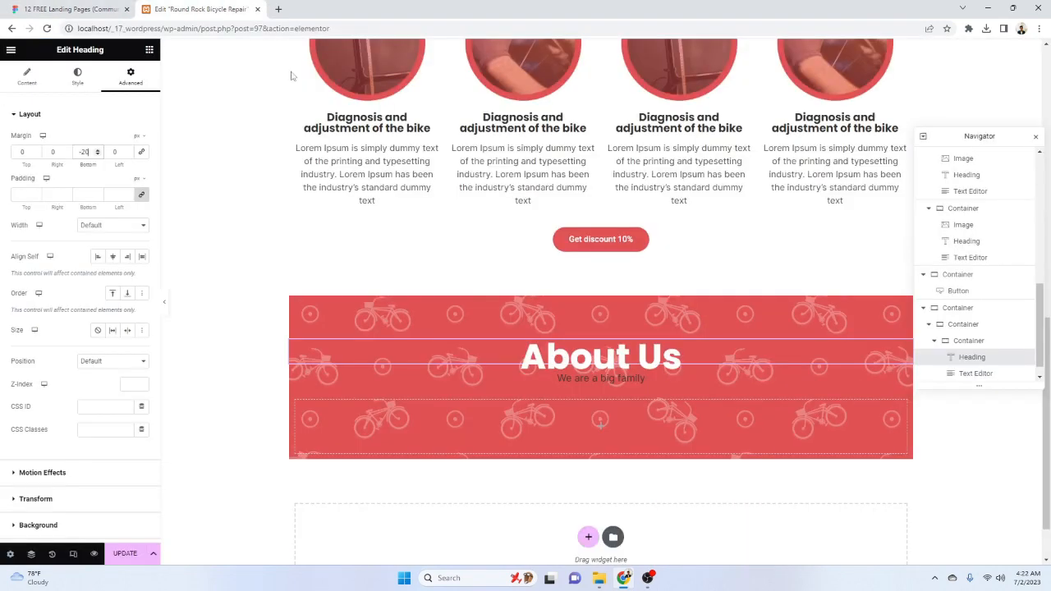
pyautogui.click(970, 342)
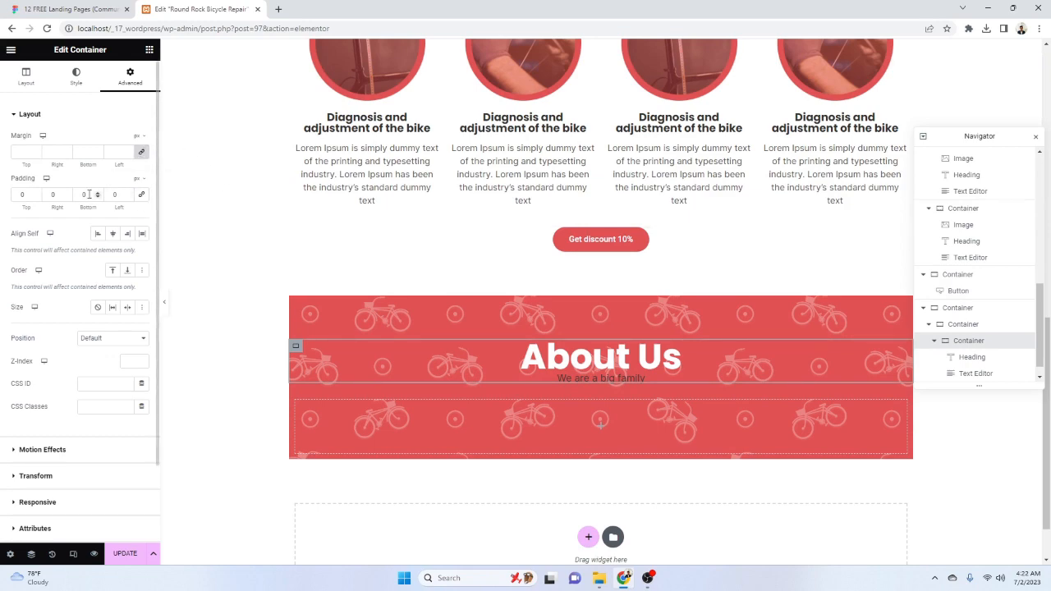
pyautogui.write('3')
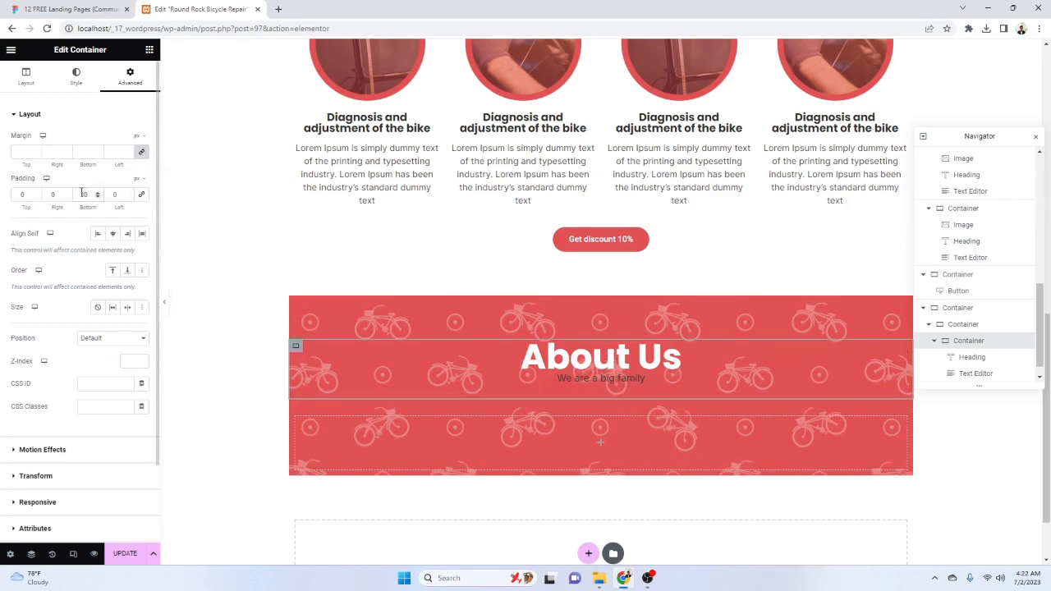
pyautogui.click(2, 6)
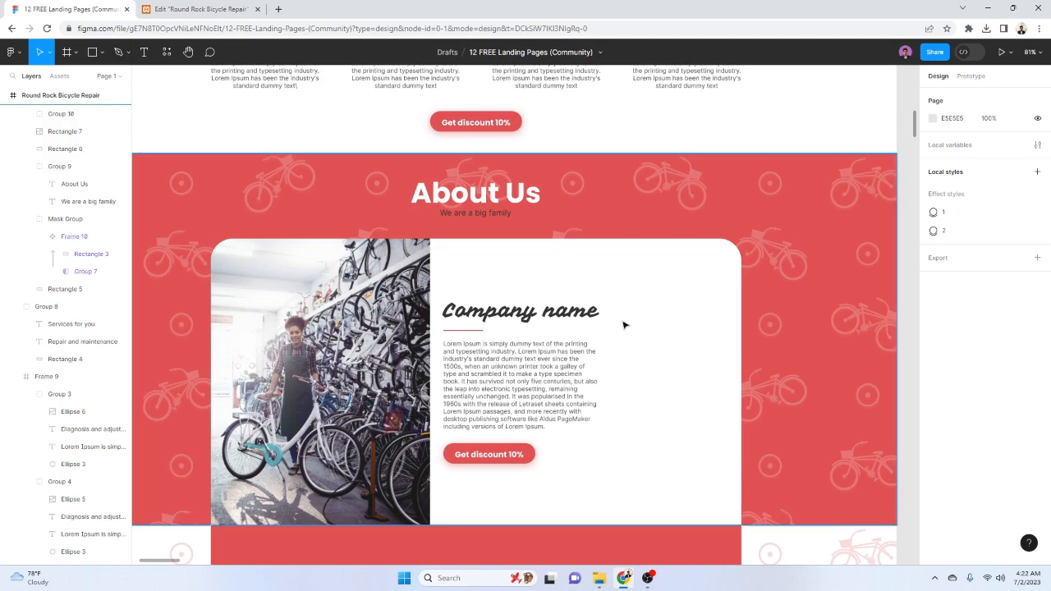
pyautogui.click(201, 10)
pyautogui.hotkey('ctrl', 'a')
pyautogui.write('40')
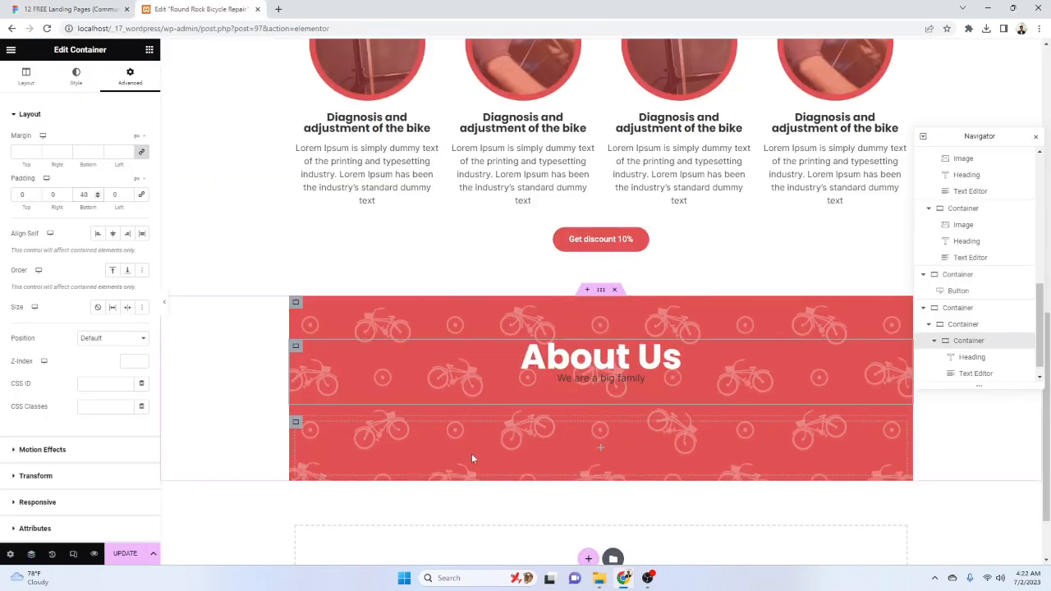
# Unlink the padding of the empty container below the subtitle and set it to 0 on all sides, checking against the Figma card
pyautogui.click(296, 424)
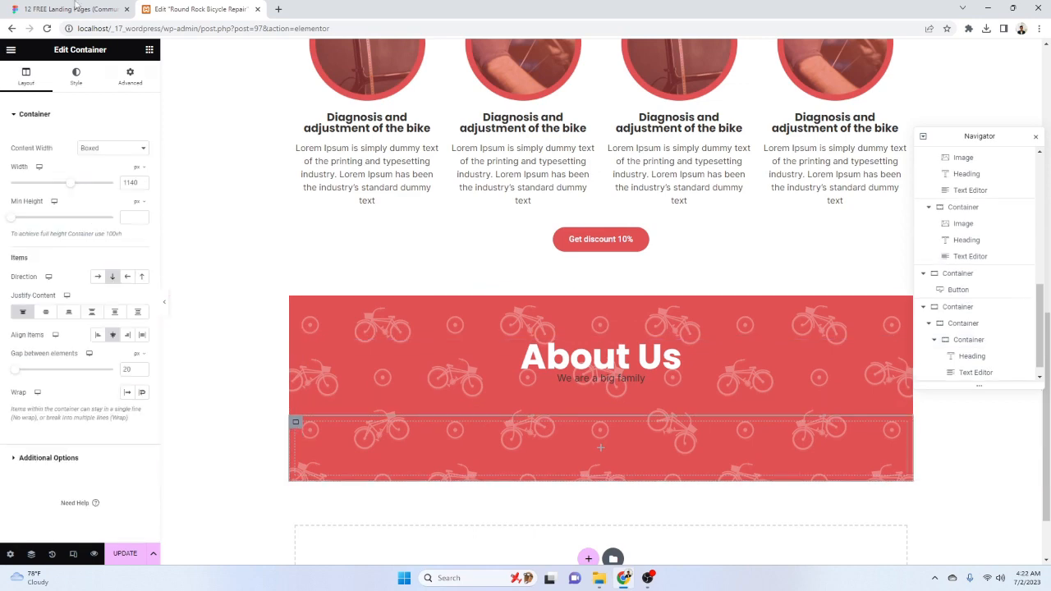
pyautogui.click(70, 9)
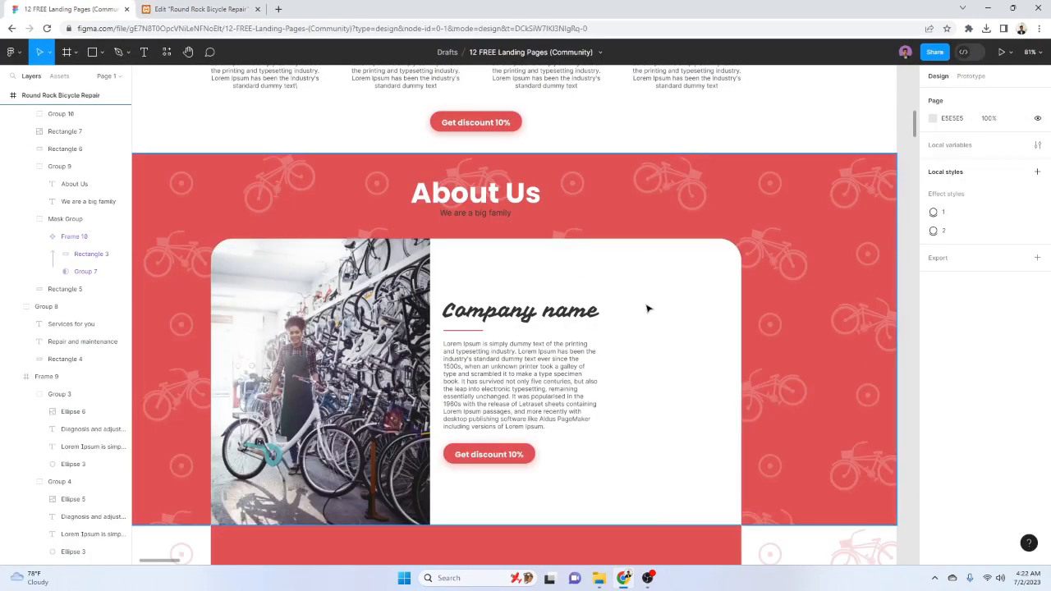
pyautogui.click(198, 9)
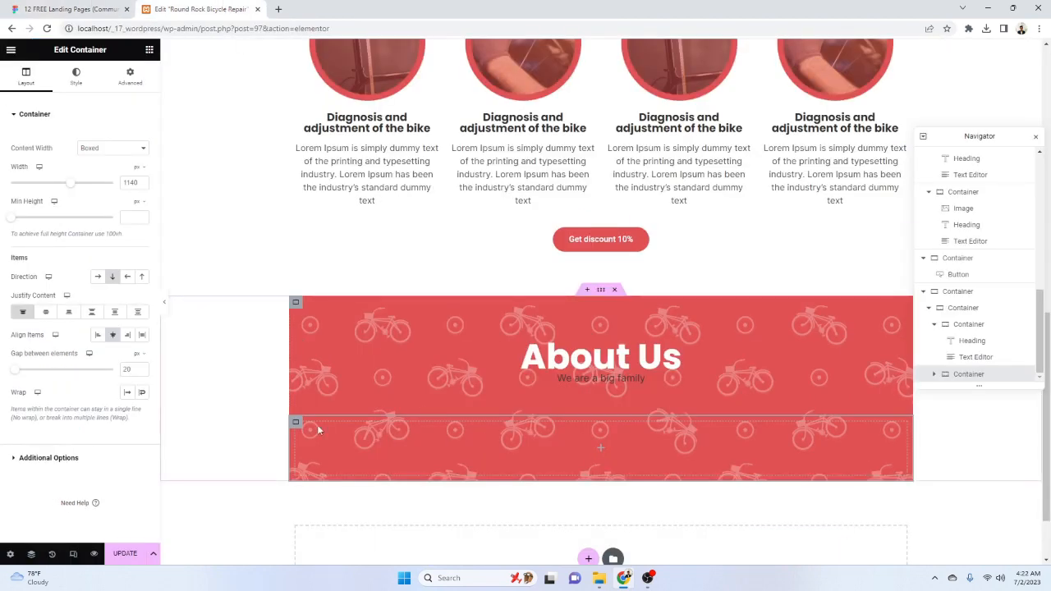
pyautogui.click(131, 82)
pyautogui.click(141, 196)
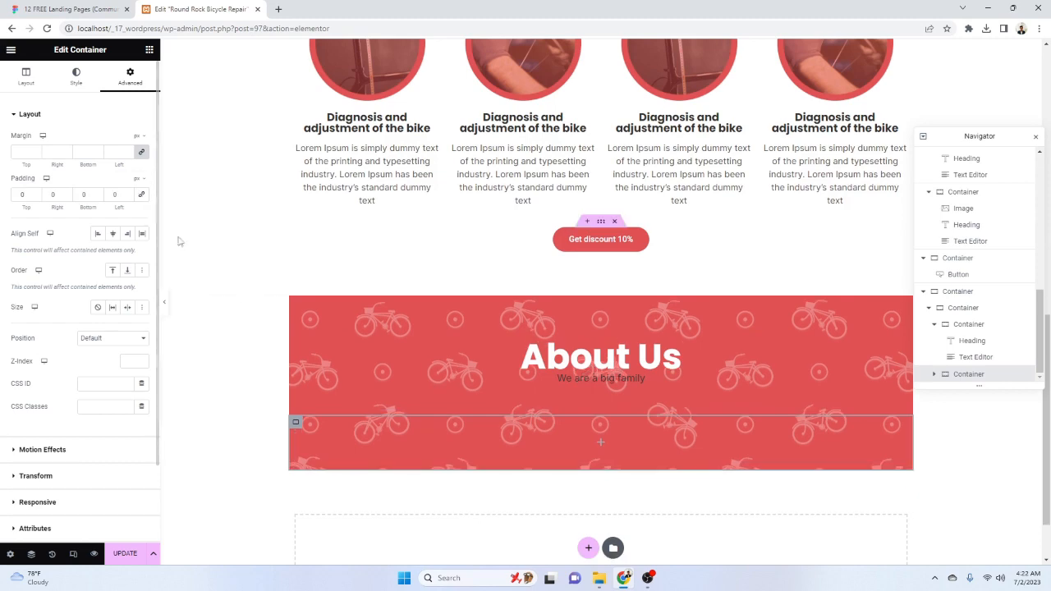
pyautogui.click(70, 9)
pyautogui.click(197, 9)
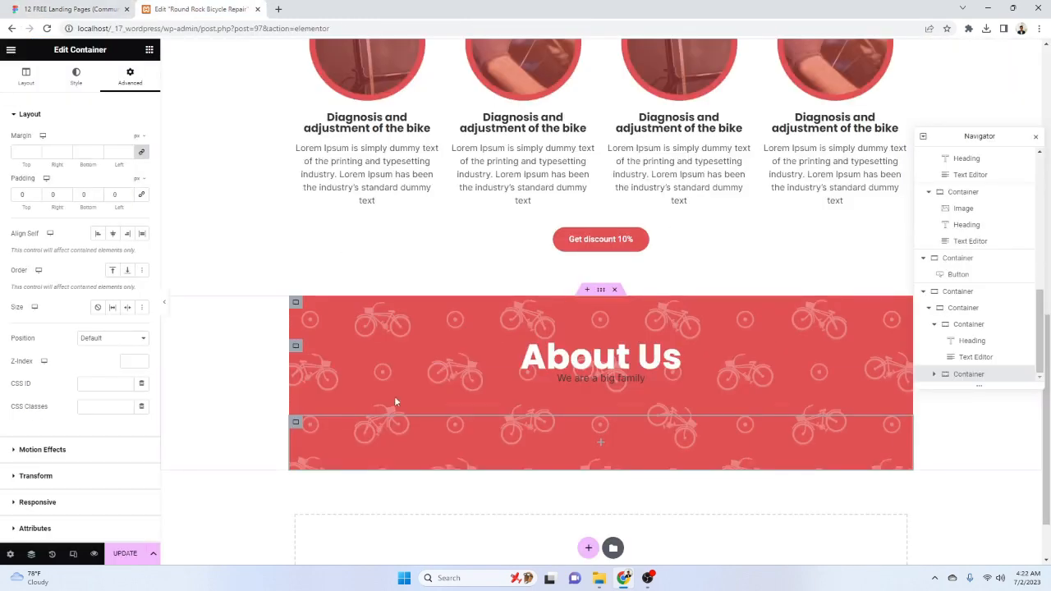
# Try a classic background with the color FFFFFF on the empty lower container, and clear the color again
pyautogui.click(77, 77)
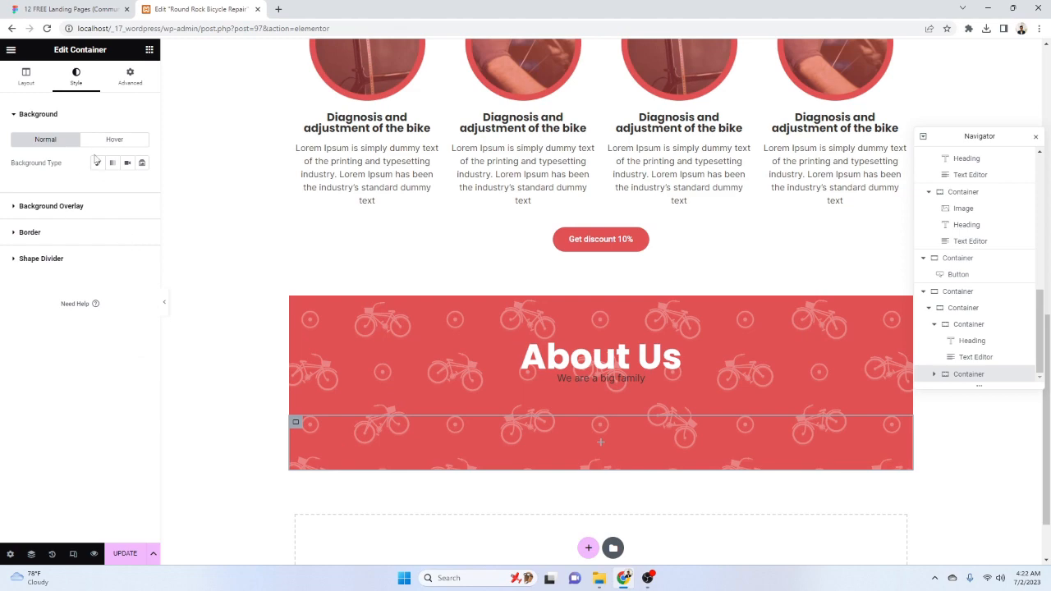
pyautogui.click(96, 161)
pyautogui.click(142, 185)
pyautogui.click(107, 249)
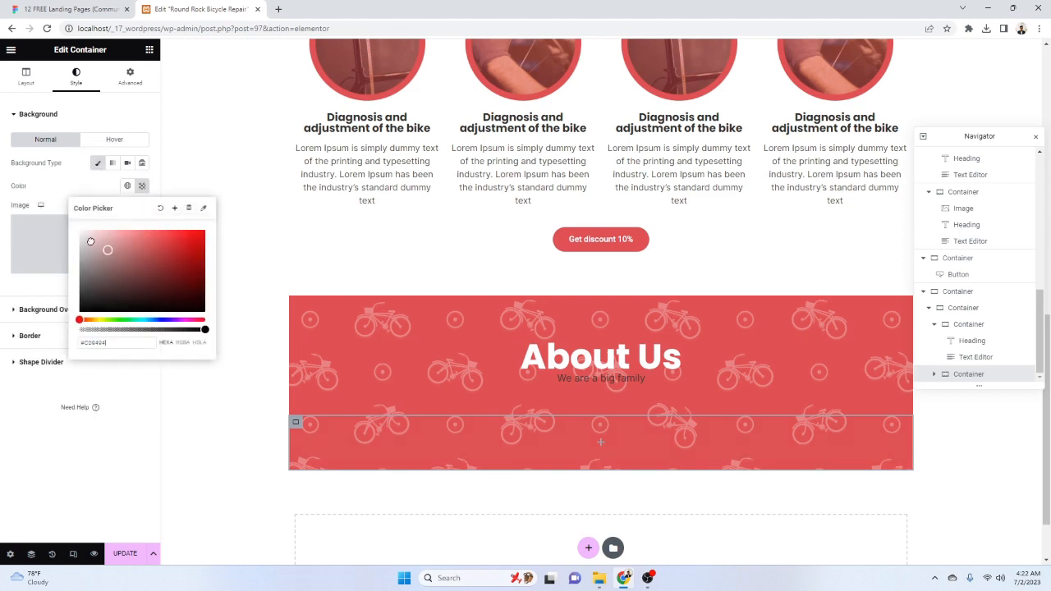
pyautogui.click(74, 8)
pyautogui.click(201, 9)
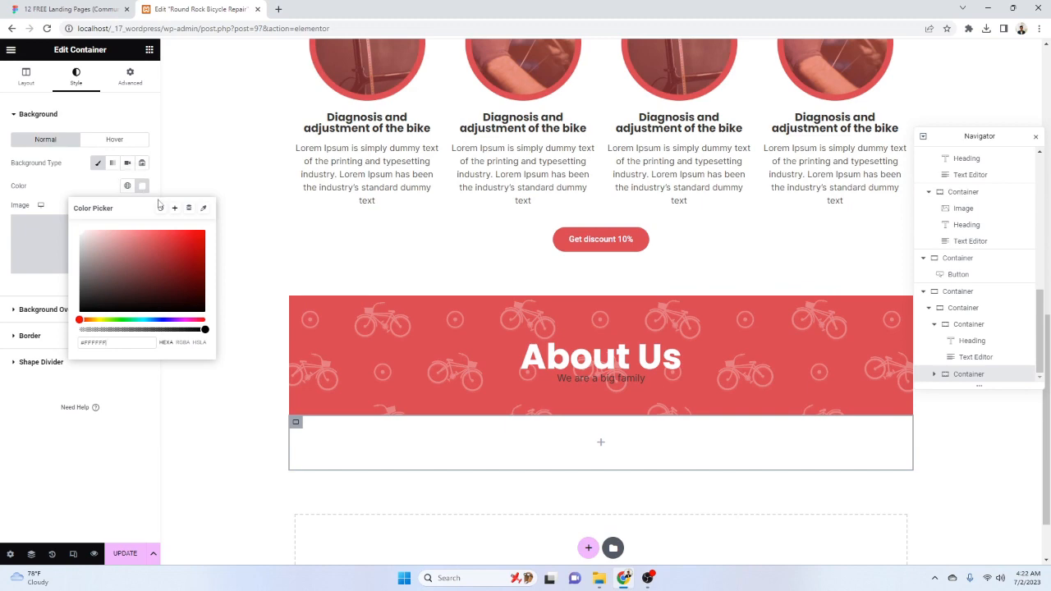
pyautogui.click(188, 208)
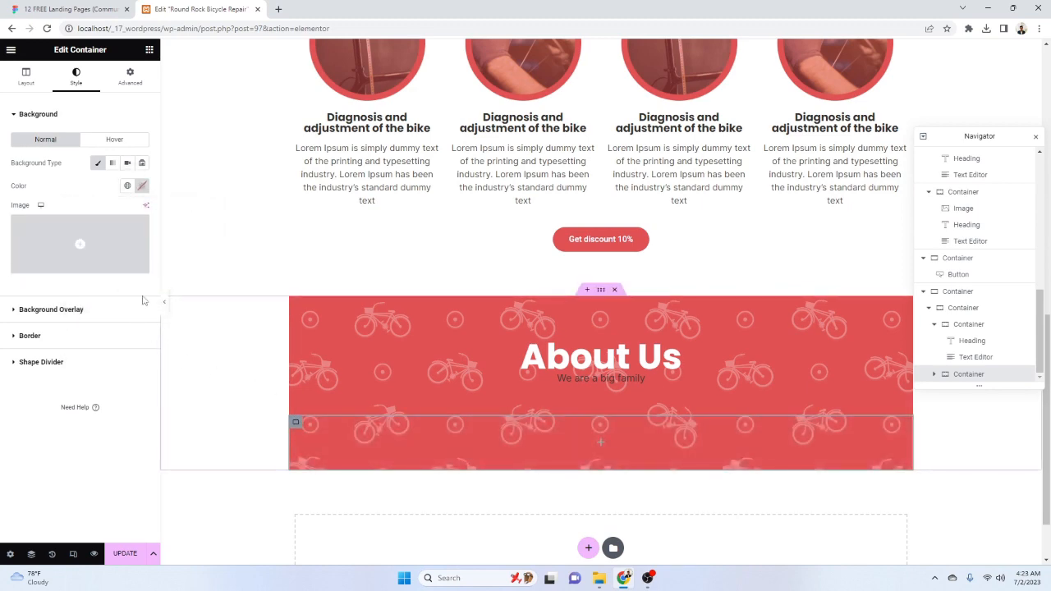
# Copy the white card's width from the Figma design and set the empty lower container's boxed width to 1200 px
pyautogui.click(25, 76)
pyautogui.click(70, 9)
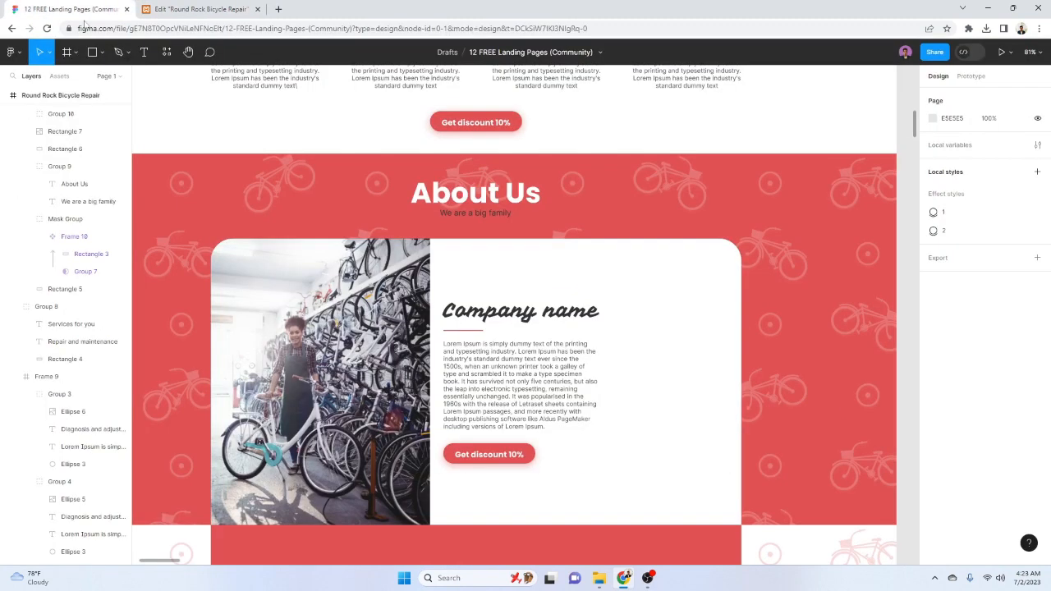
pyautogui.click(622, 281)
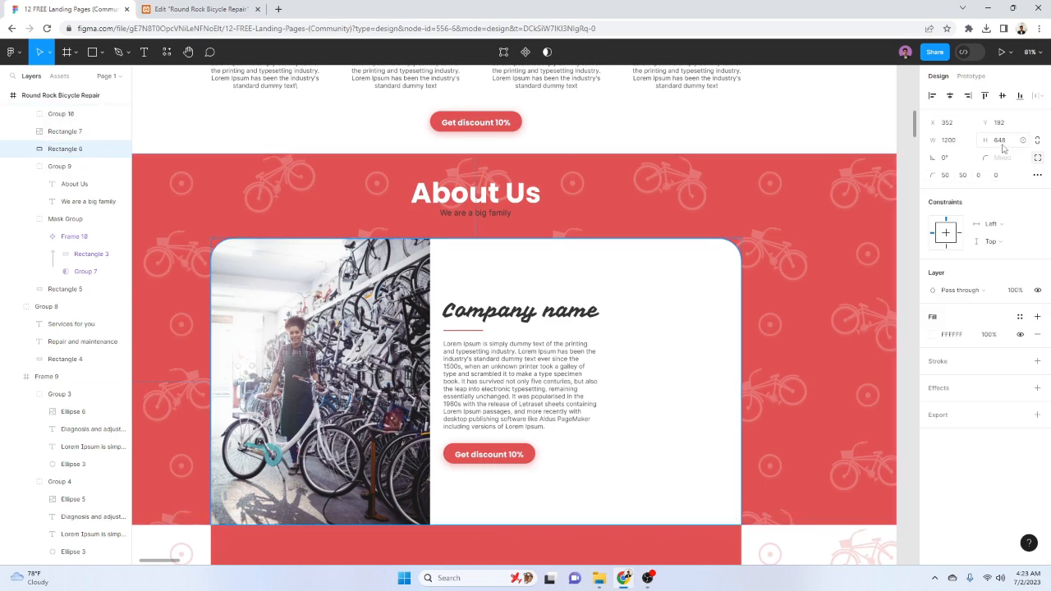
pyautogui.click(951, 142)
pyautogui.hotkey('ctrl', 'c')
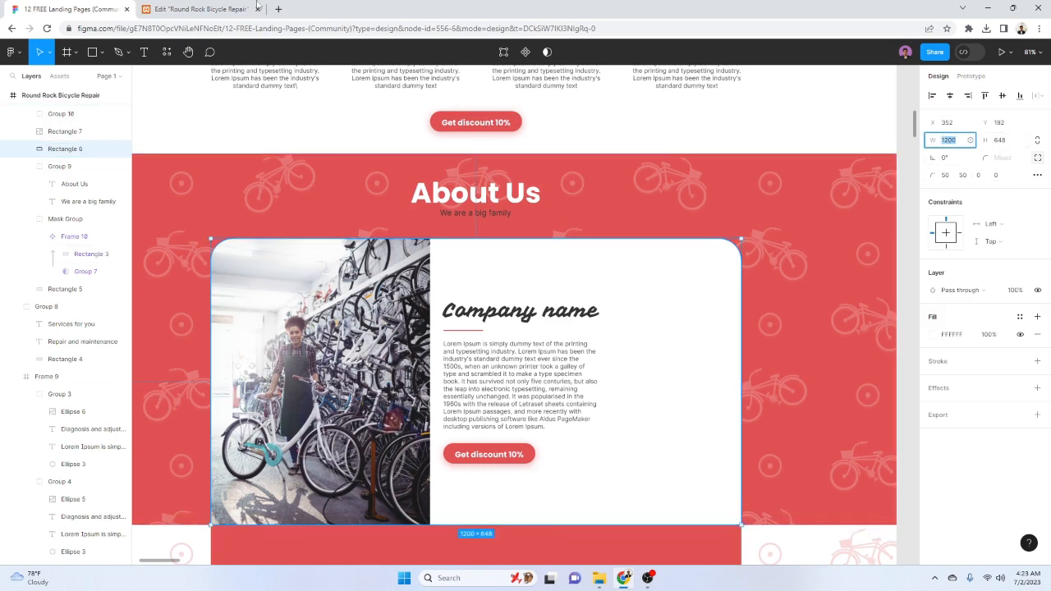
pyautogui.click(197, 9)
pyautogui.hotkey('ctrl', 'v')
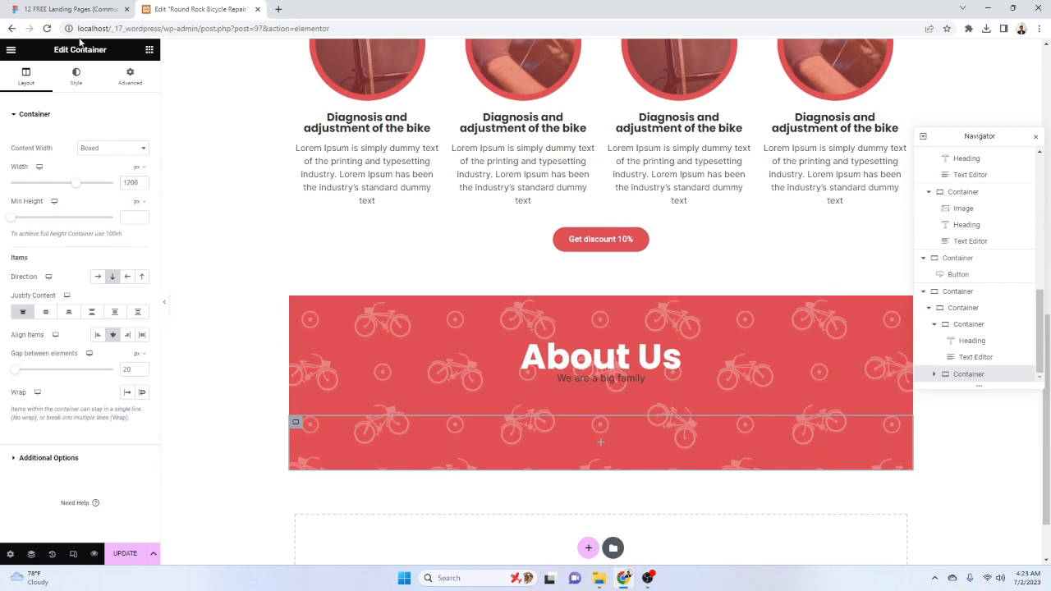
# Compare the white company card in Figma with the About Us section in a full-width preview of the page
pyautogui.click(70, 10)
pyautogui.click(591, 283)
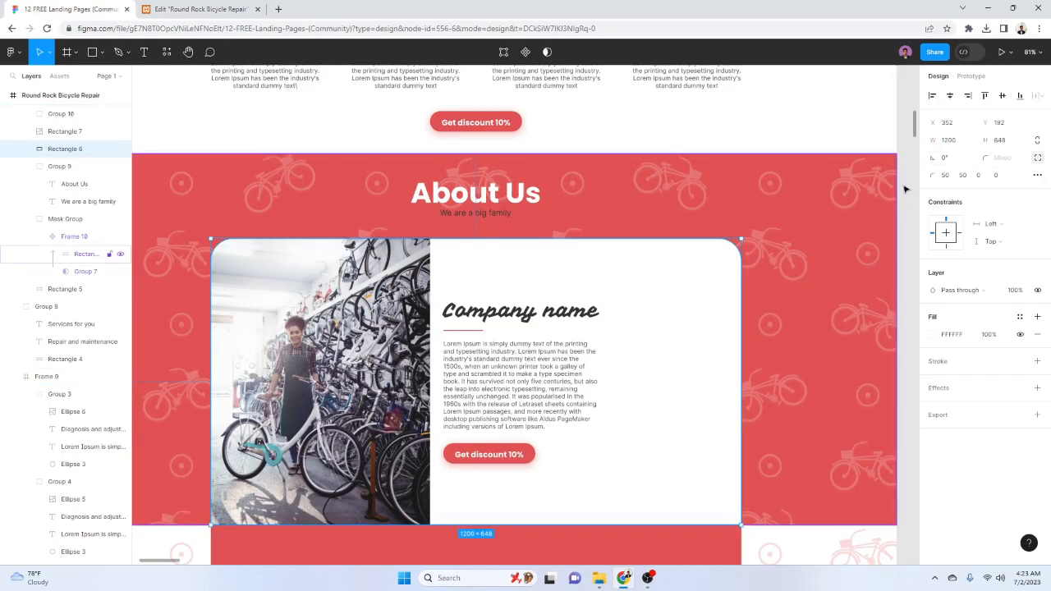
pyautogui.click(205, 9)
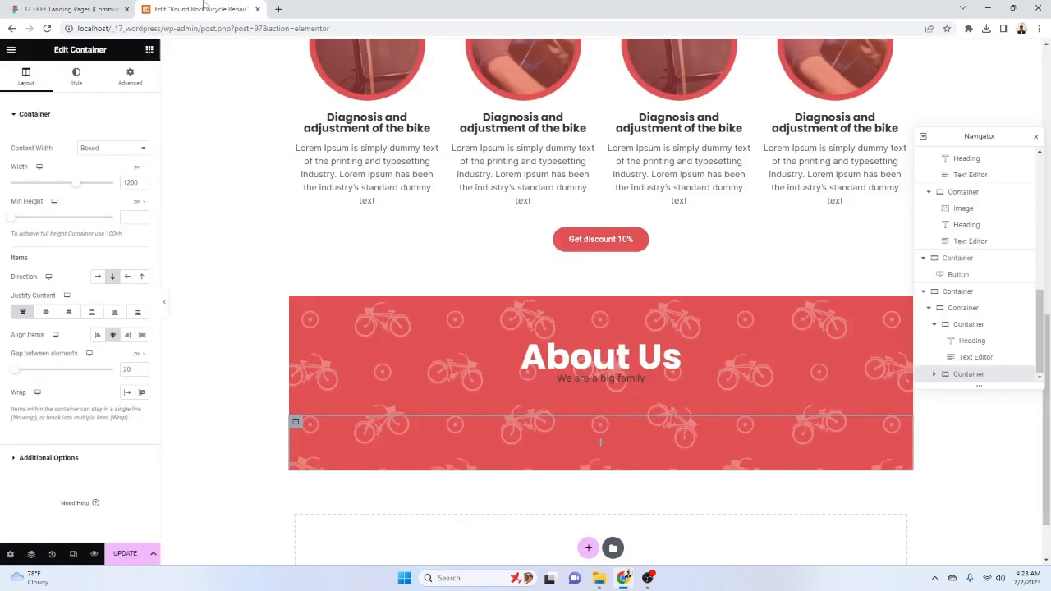
pyautogui.click(166, 305)
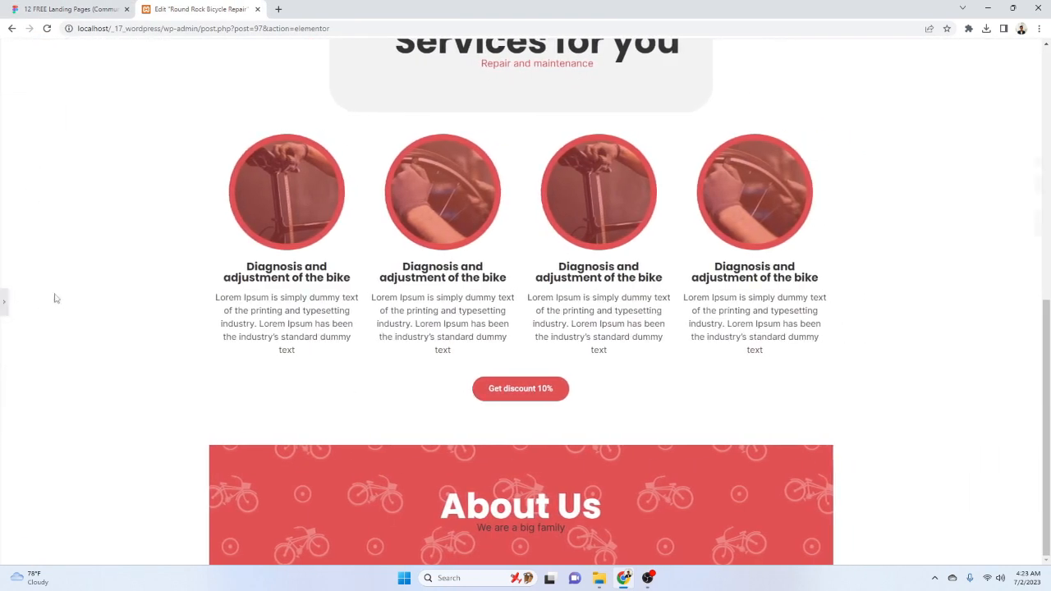
pyautogui.click(5, 302)
pyautogui.click(84, 7)
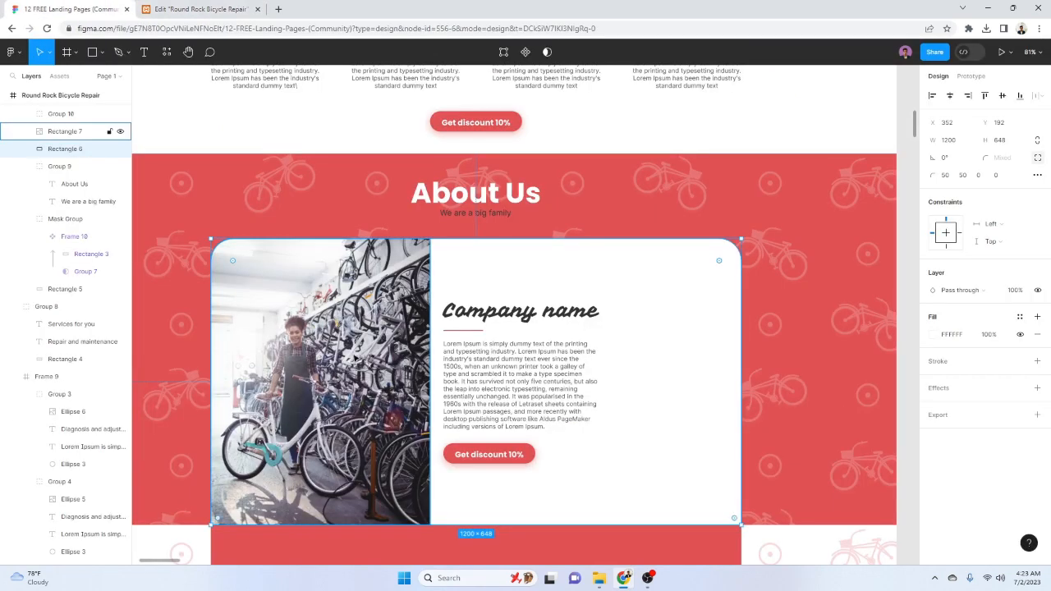
pyautogui.click(181, 7)
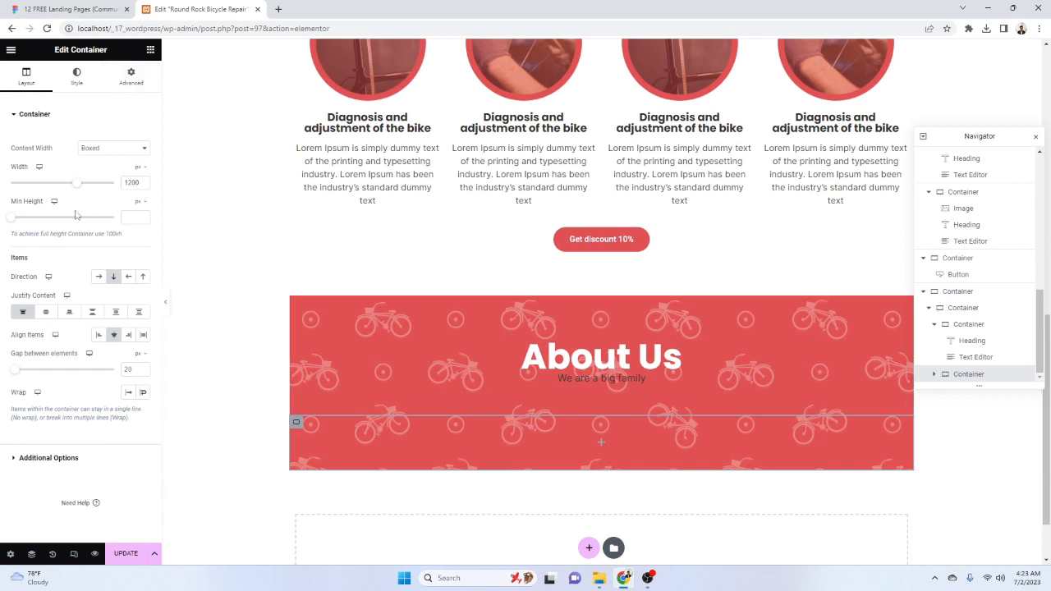
# Give the empty lower container a near-white classic background color and preview the page without the editing panel
pyautogui.click(76, 77)
pyautogui.click(143, 192)
pyautogui.click(83, 233)
pyautogui.click(202, 395)
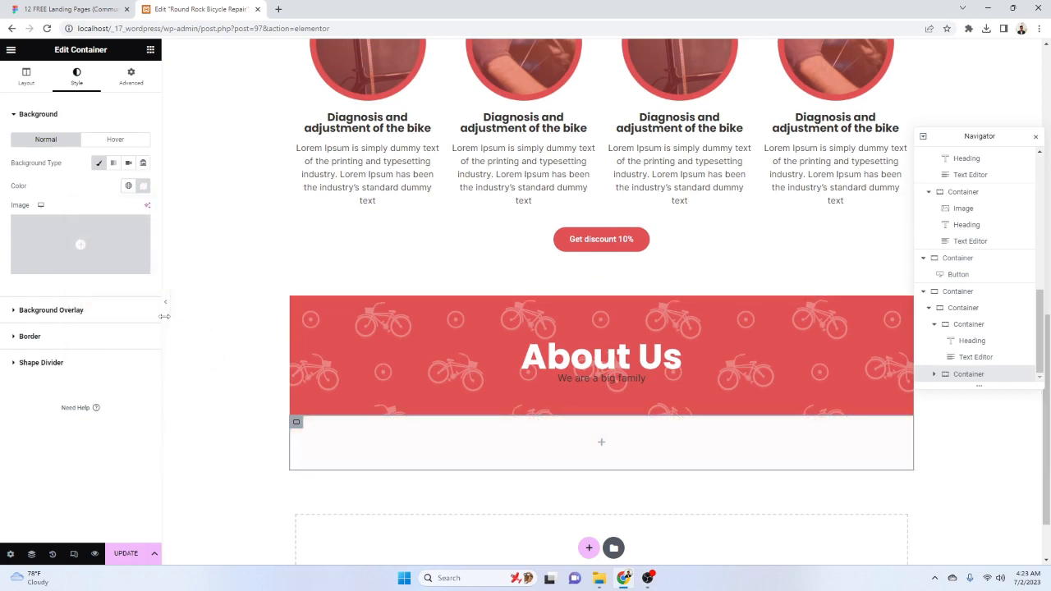
pyautogui.click(165, 301)
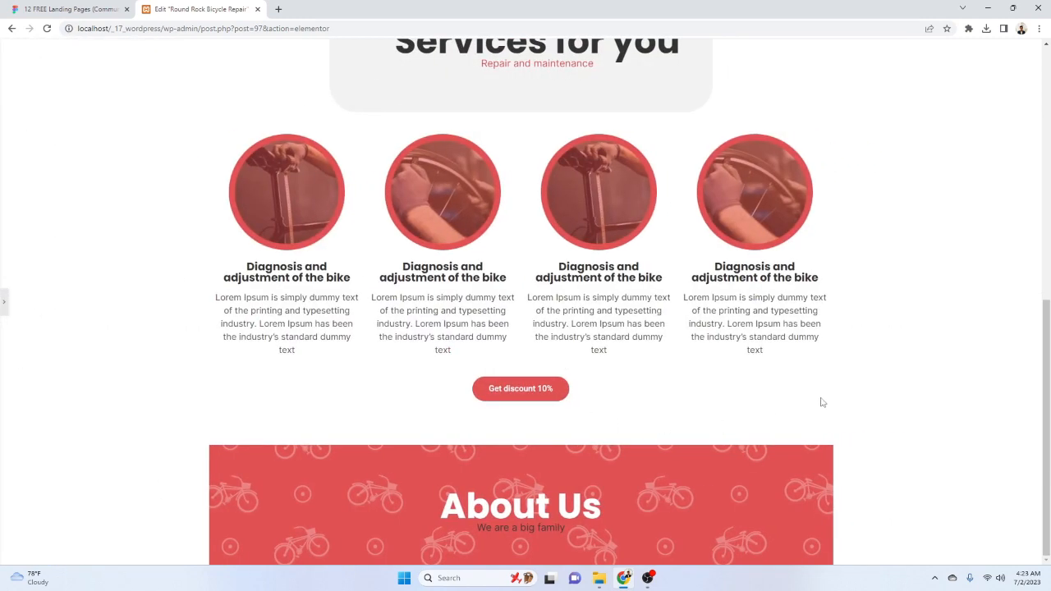
pyautogui.click(6, 306)
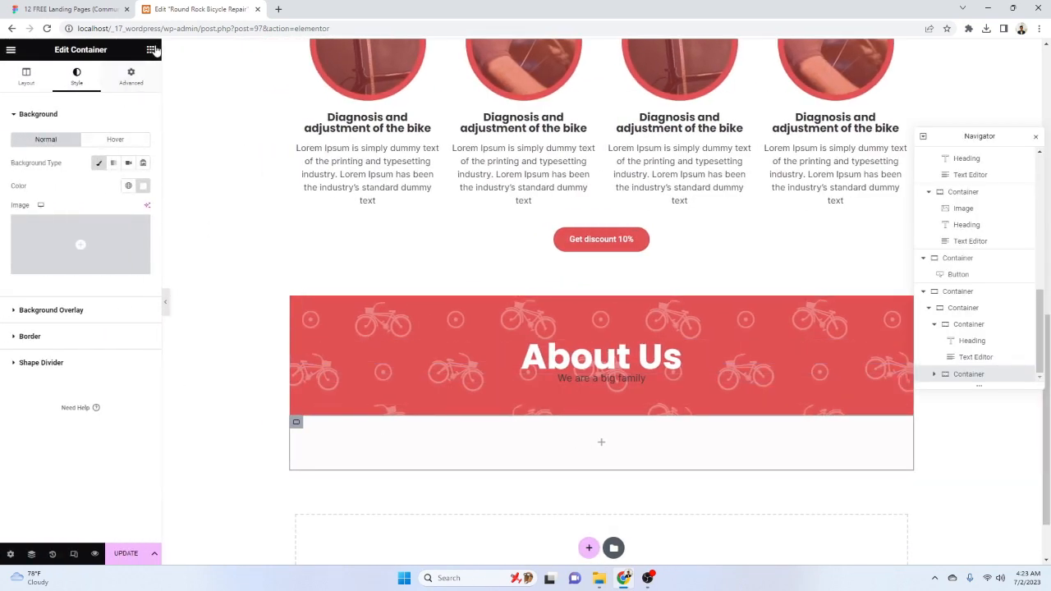
# Try a heading widget inside the near-white lower container and preview the page at full width
pyautogui.click(150, 49)
pyautogui.moveTo(43, 304); pyautogui.dragTo(521, 462)
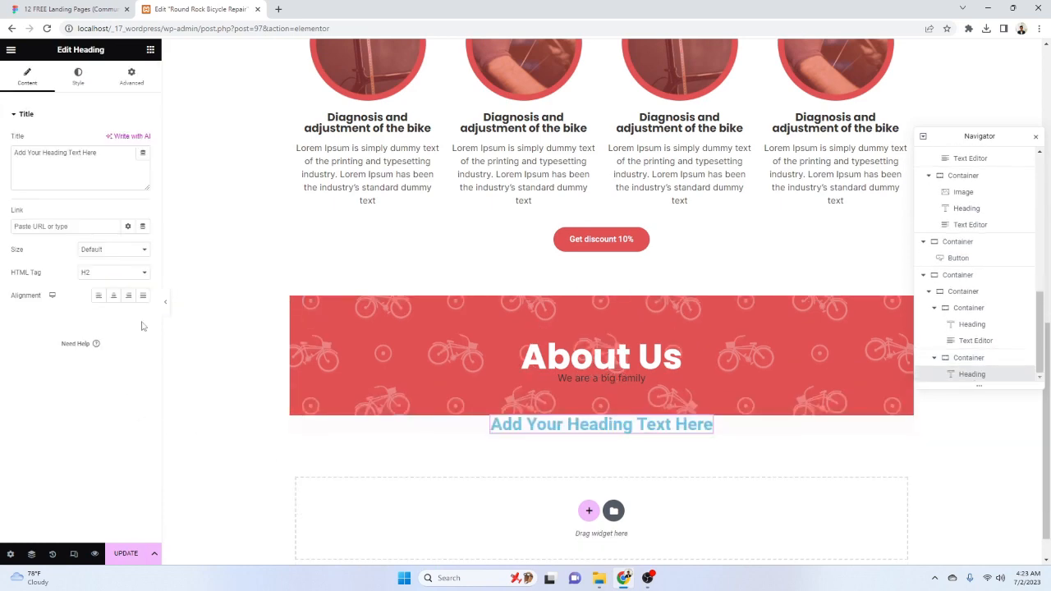
pyautogui.click(165, 303)
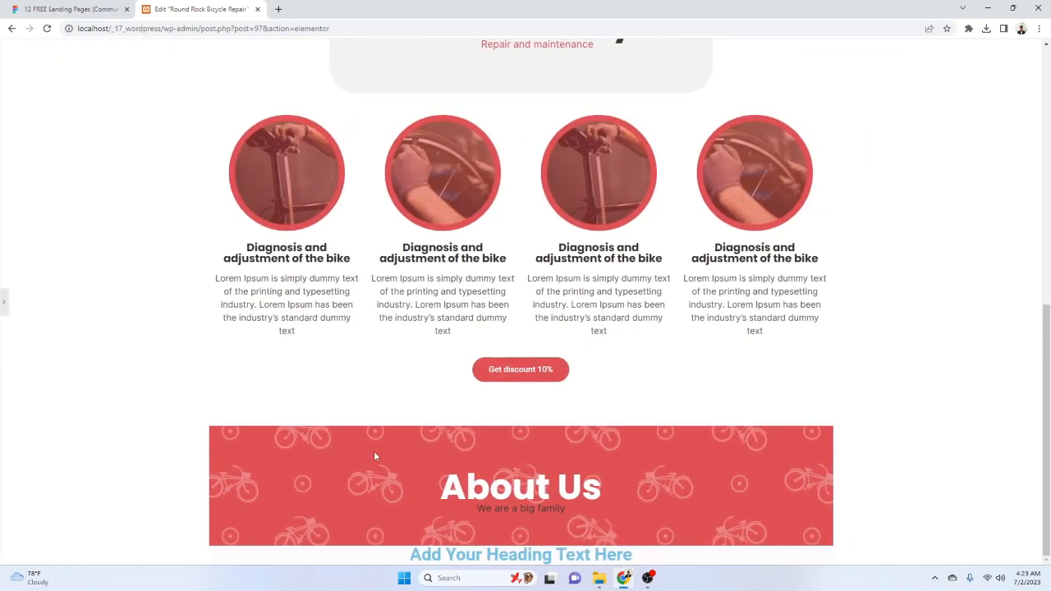
pyautogui.click(4, 302)
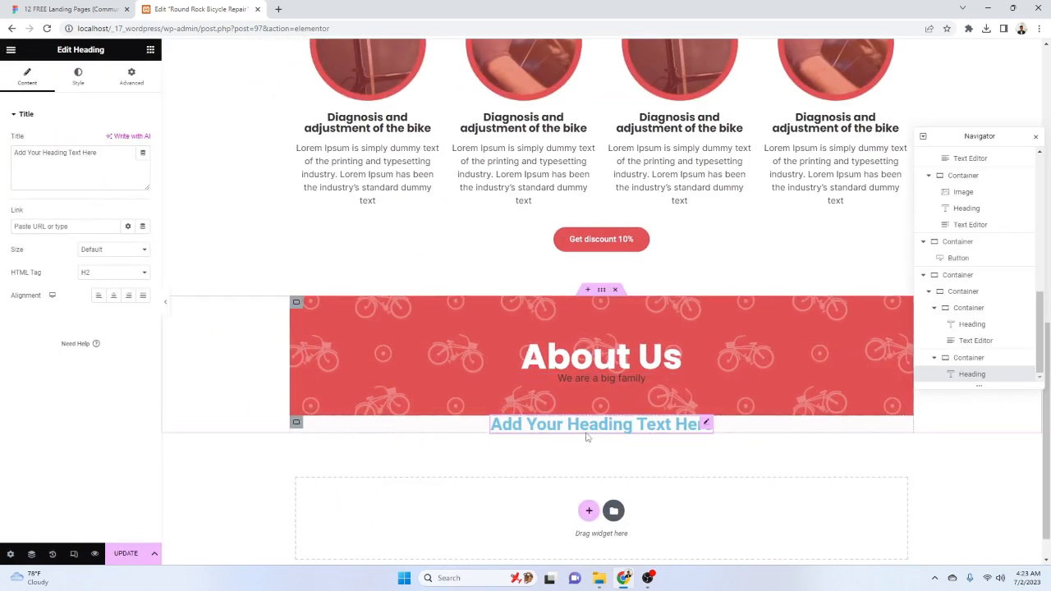
# Delete the near-white lower container with its placeholder heading and duplicate the container holding the About Us heading and subtitle
pyautogui.rightClick(420, 427)
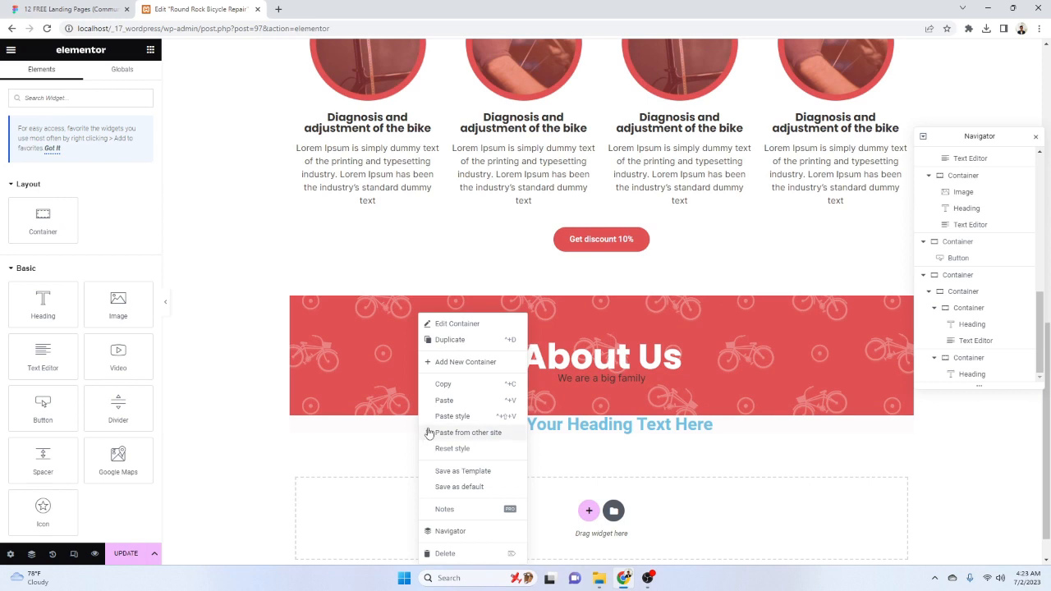
pyautogui.click(465, 554)
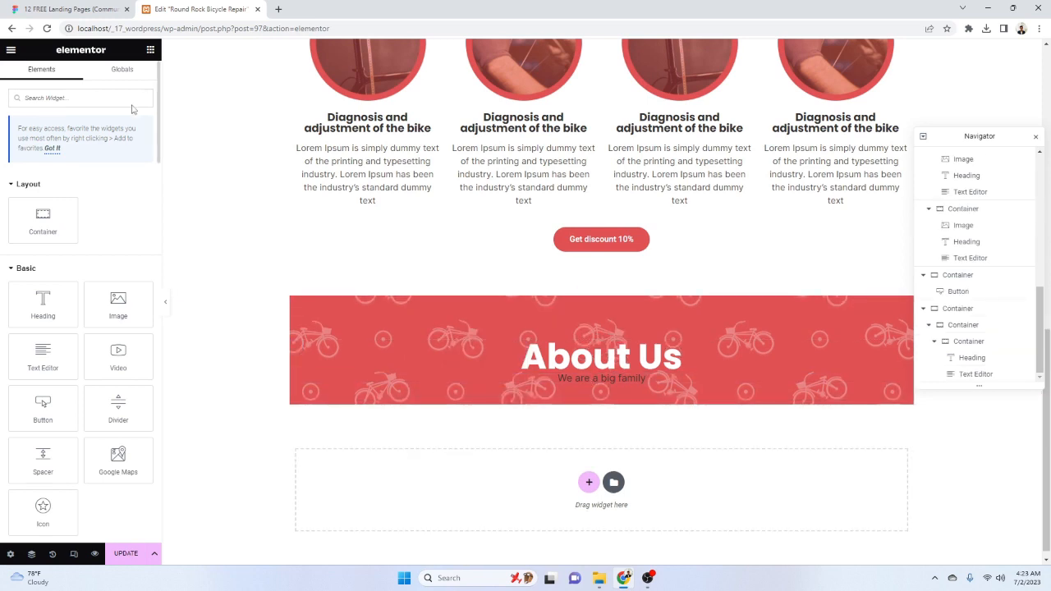
pyautogui.click(968, 342)
pyautogui.rightClick(971, 344)
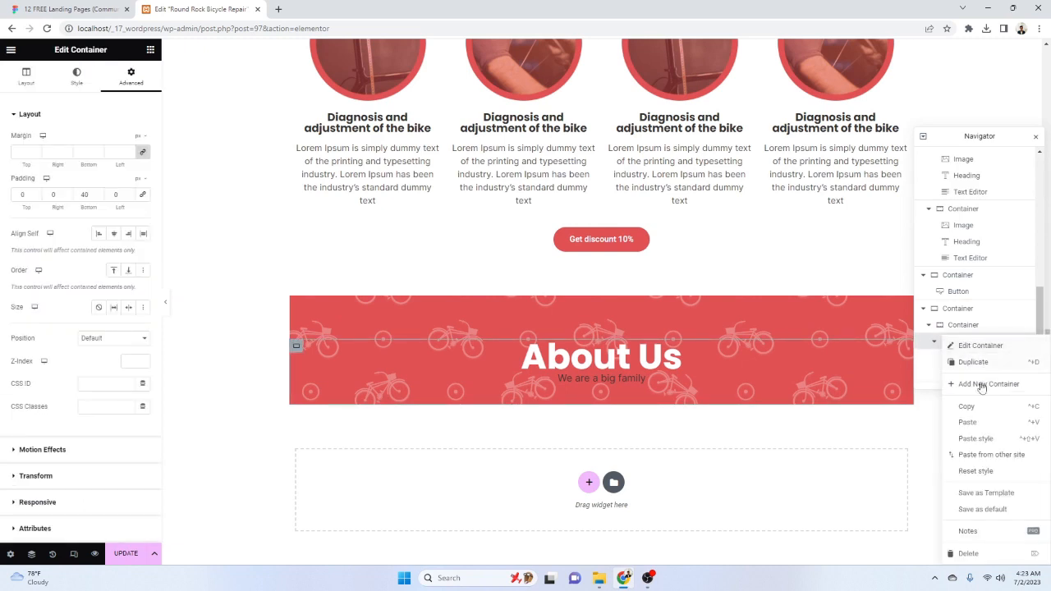
pyautogui.click(986, 363)
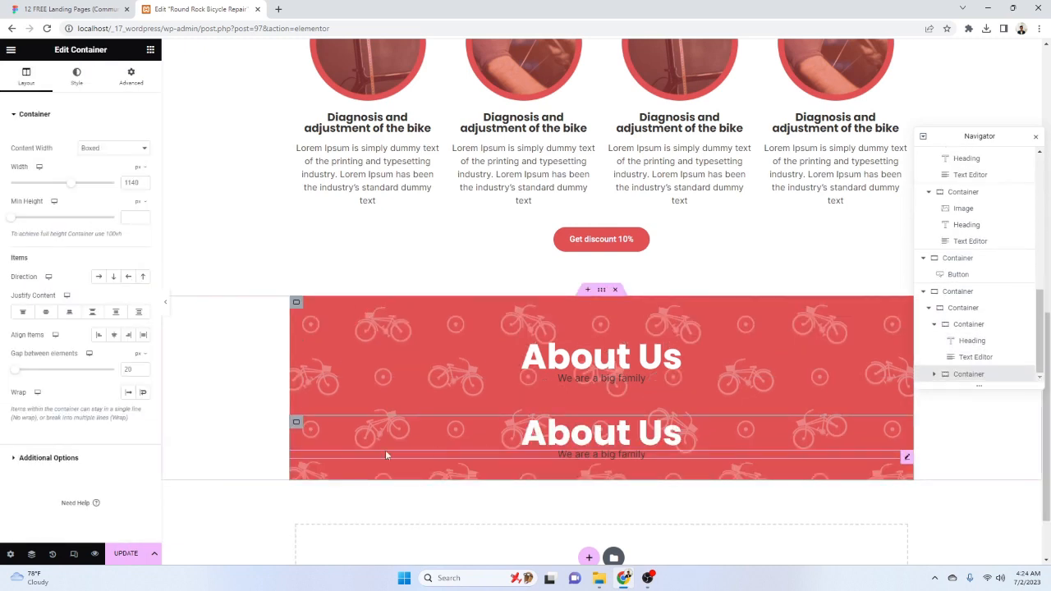
# Delete the About Us heading and the subtitle from the duplicated container
pyautogui.rightClick(640, 441)
pyautogui.click(673, 558)
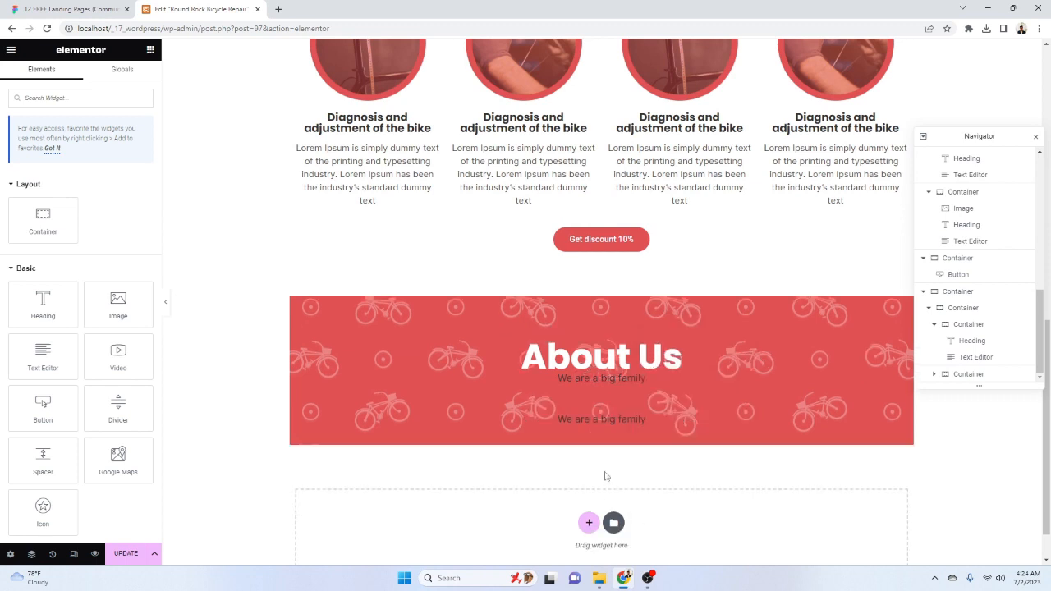
pyautogui.rightClick(607, 421)
pyautogui.click(645, 556)
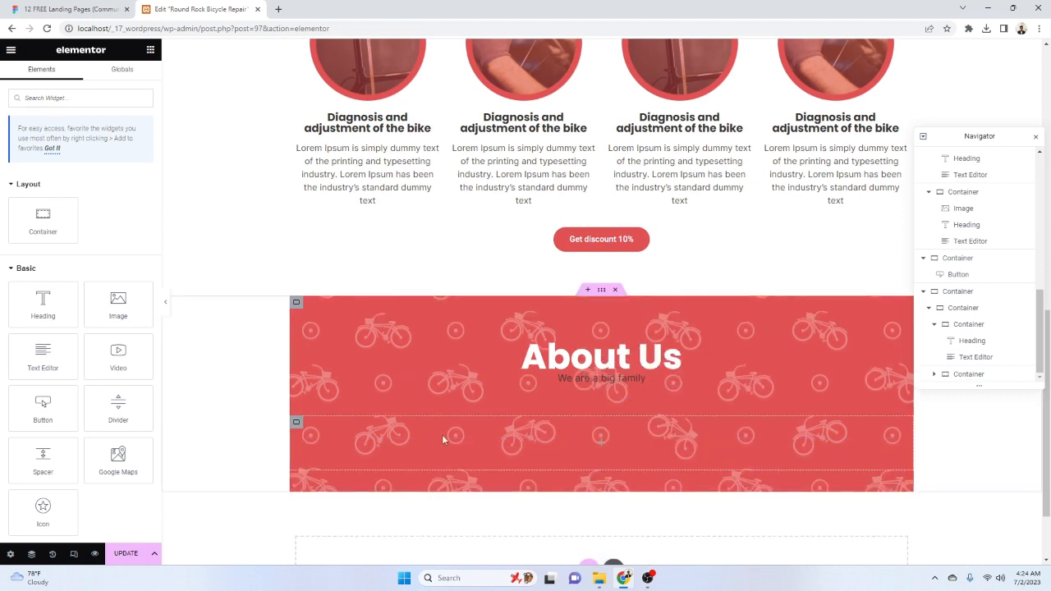
# Link the padding values of the emptied duplicate container so that all sides are 0, and open its style settings
pyautogui.click(297, 423)
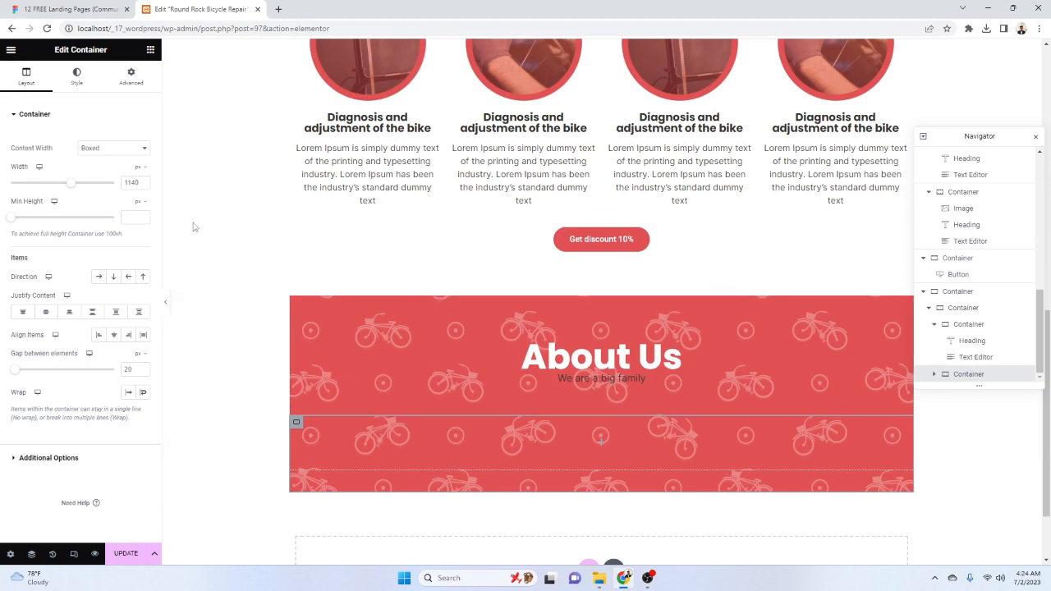
pyautogui.click(131, 74)
pyautogui.click(143, 195)
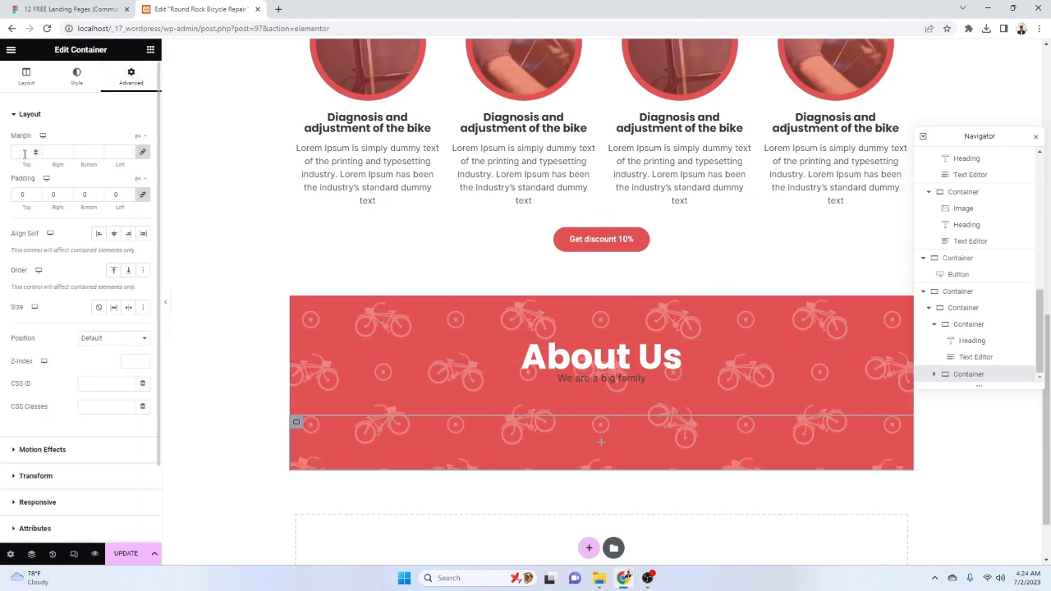
pyautogui.click(75, 79)
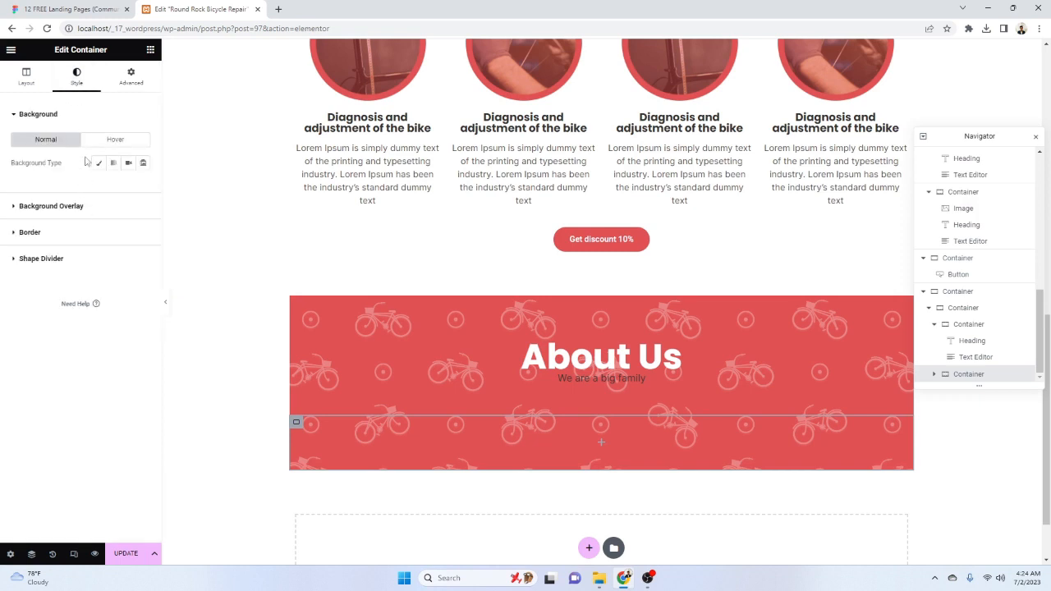
# Nest a new container inside the empty lower container and reduce its boxed width to 872 px
pyautogui.click(151, 50)
pyautogui.moveTo(44, 217); pyautogui.dragTo(600, 444)
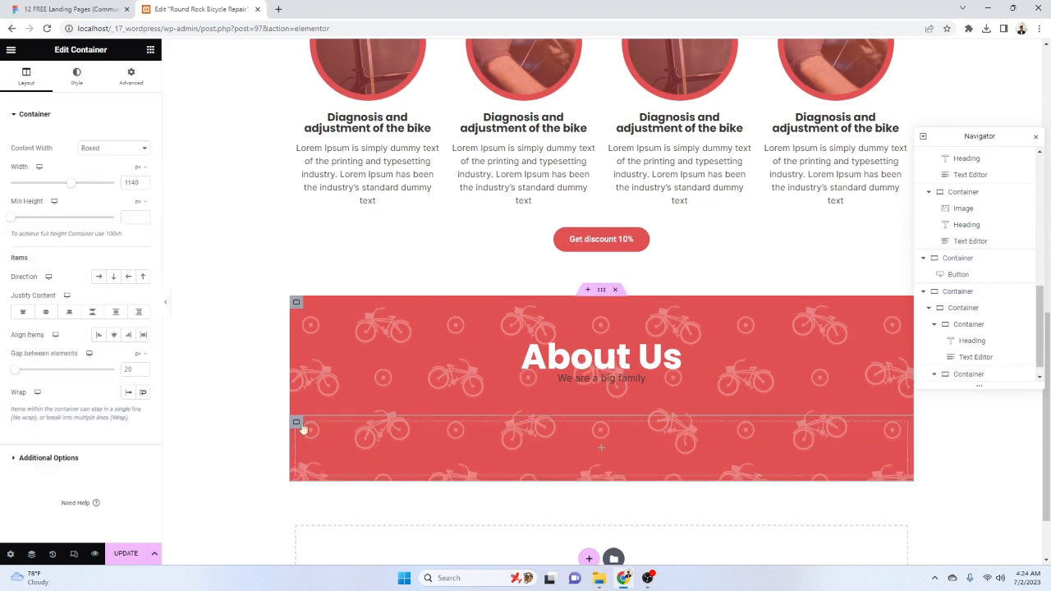
pyautogui.moveTo(72, 186); pyautogui.dragTo(49, 197)
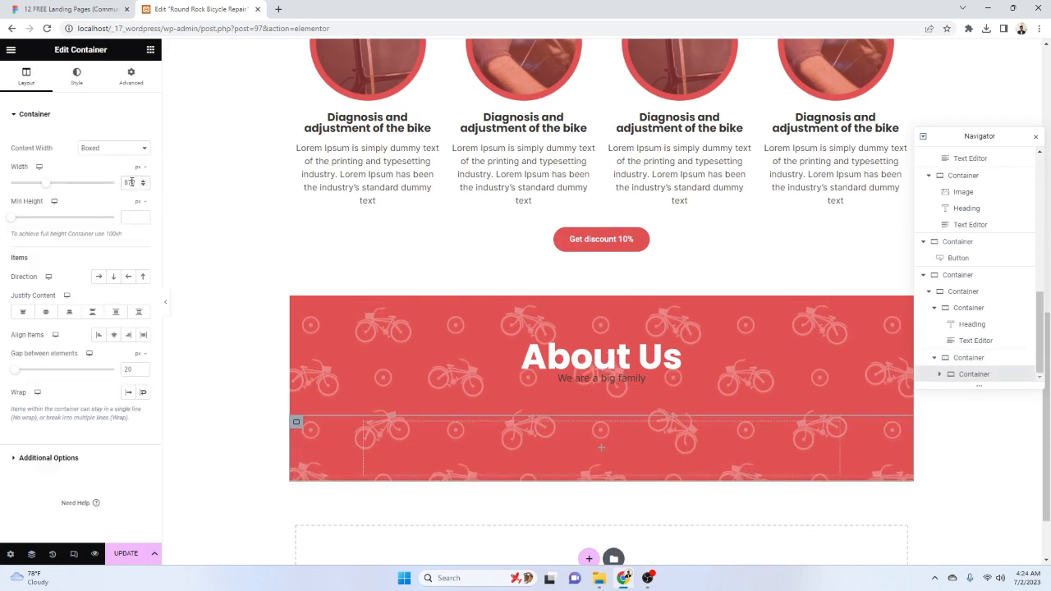
# Compare the About Us section's layout and card width in Figma with the Elementor page
pyautogui.click(117, 5)
pyautogui.scroll(3, 252, 308)
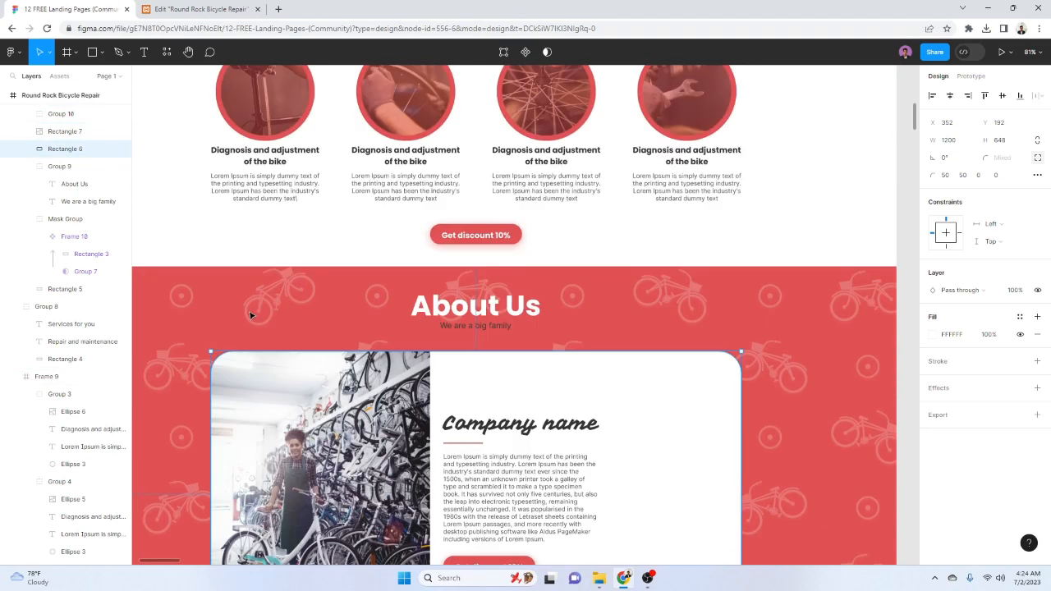
pyautogui.scroll(-5, 395, 270)
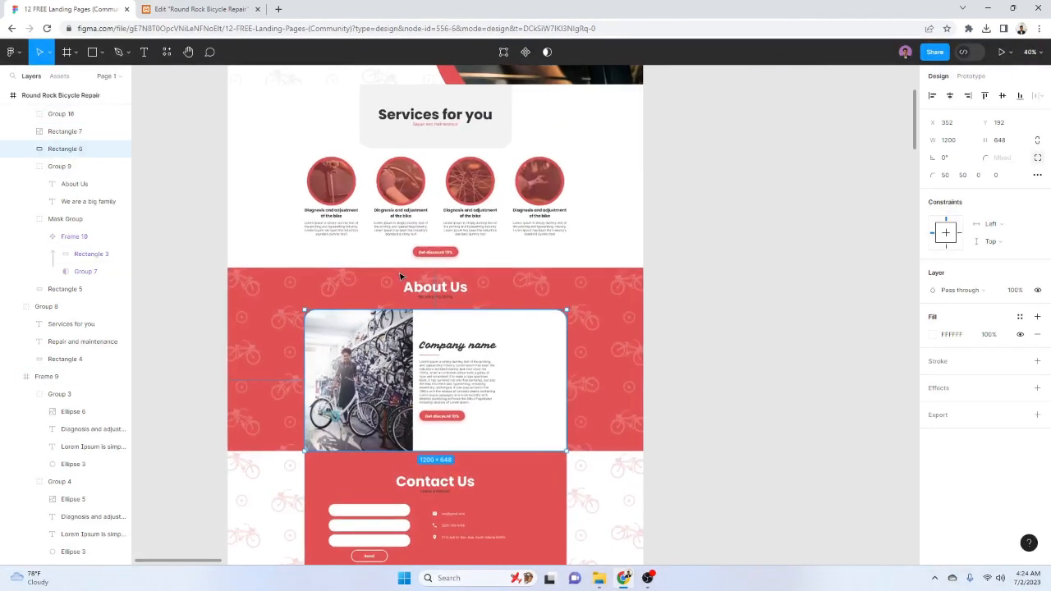
pyautogui.scroll(-2, 403, 276)
pyautogui.click(197, 9)
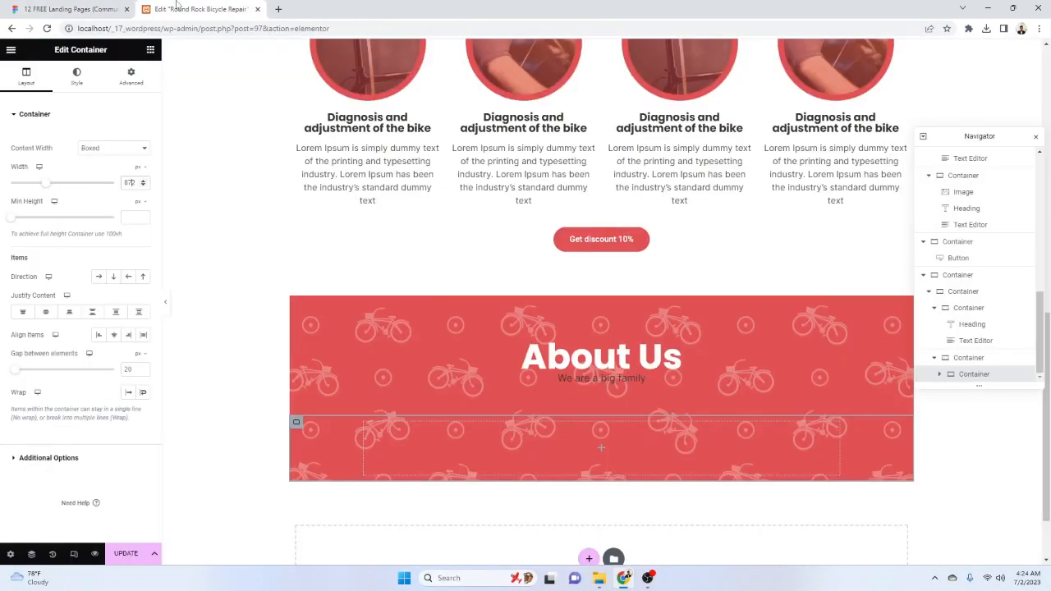
pyautogui.scroll(5, 419, 233)
pyautogui.scroll(3, 420, 233)
pyautogui.scroll(-9, 497, 273)
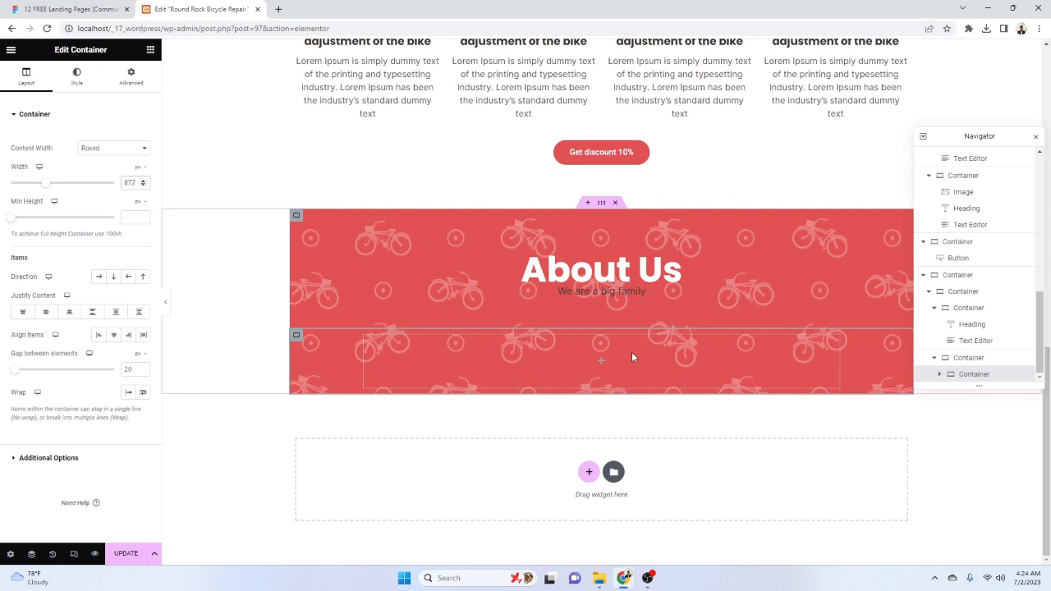
# Delete the nested 872 px container from the lower container of the About Us section
pyautogui.click(298, 338)
pyautogui.rightClick(503, 315)
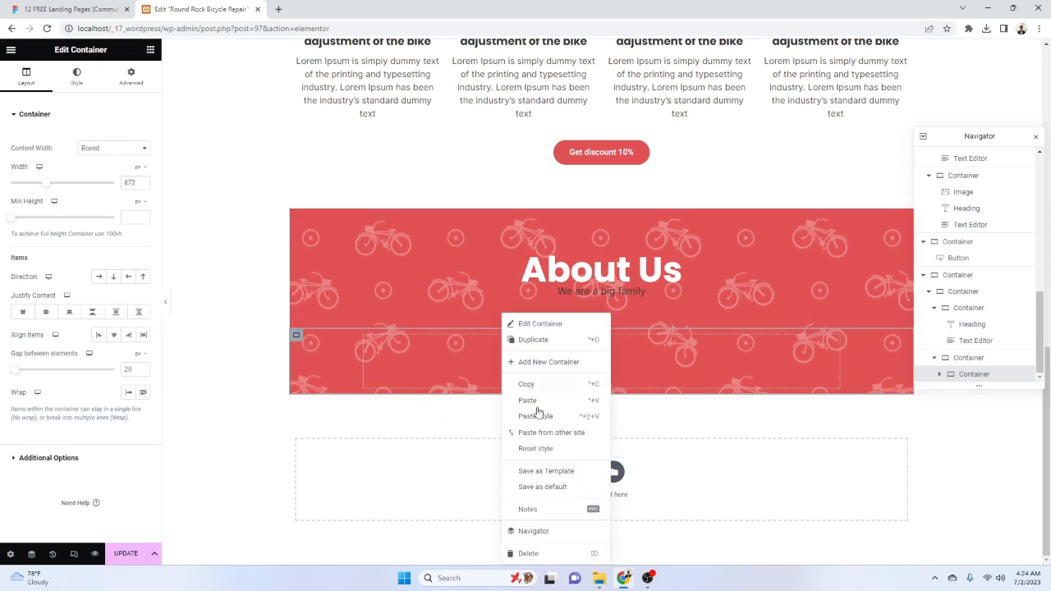
pyautogui.click(532, 555)
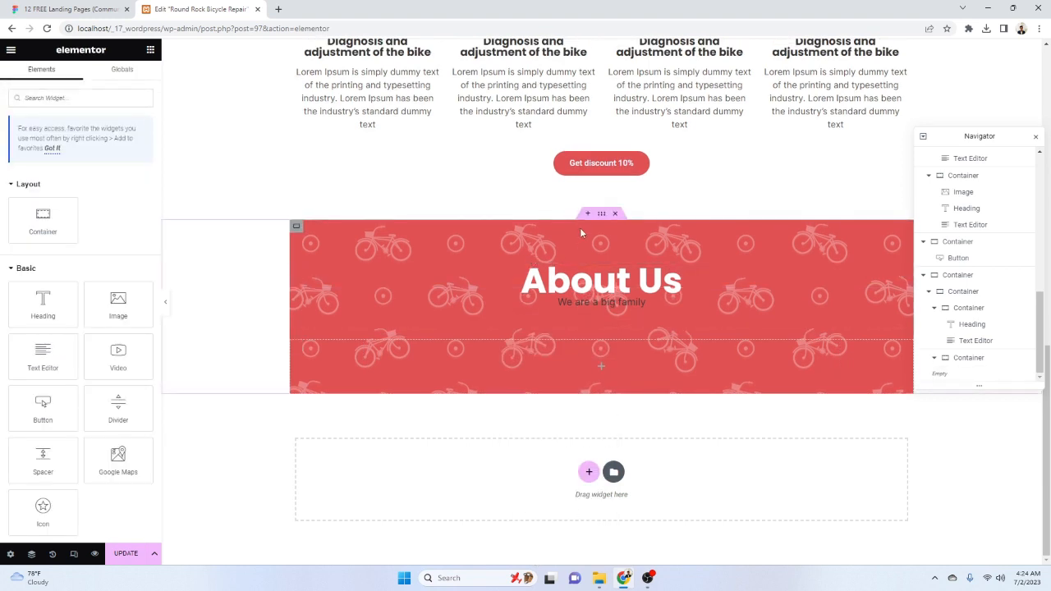
# Clear the red background colour and the bicycle-pattern overlay image from the inner container of the About Us section
pyautogui.click(602, 214)
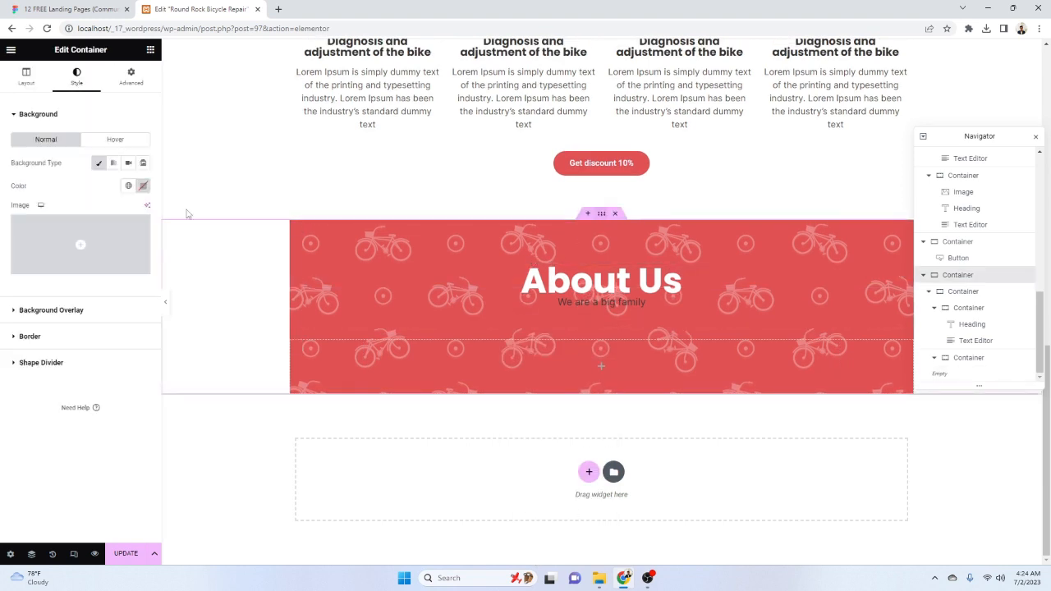
pyautogui.click(963, 291)
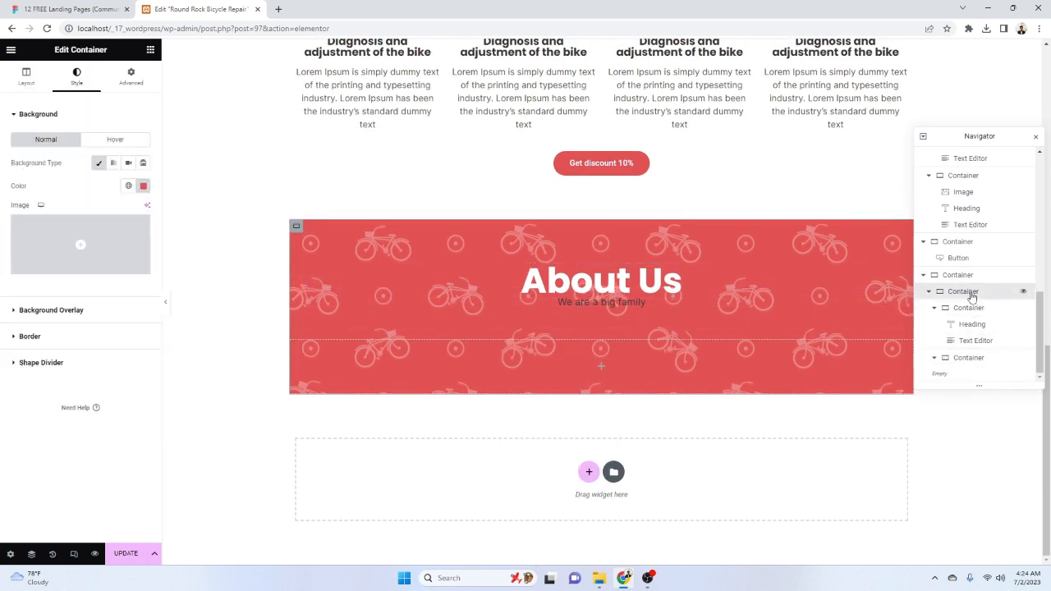
pyautogui.click(143, 187)
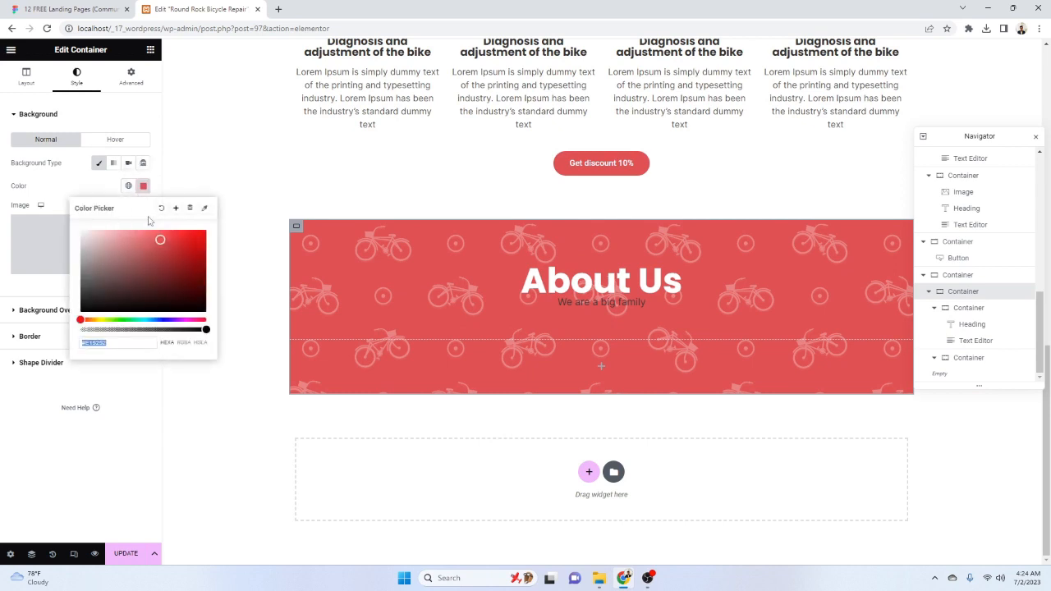
pyautogui.click(160, 210)
pyautogui.click(74, 319)
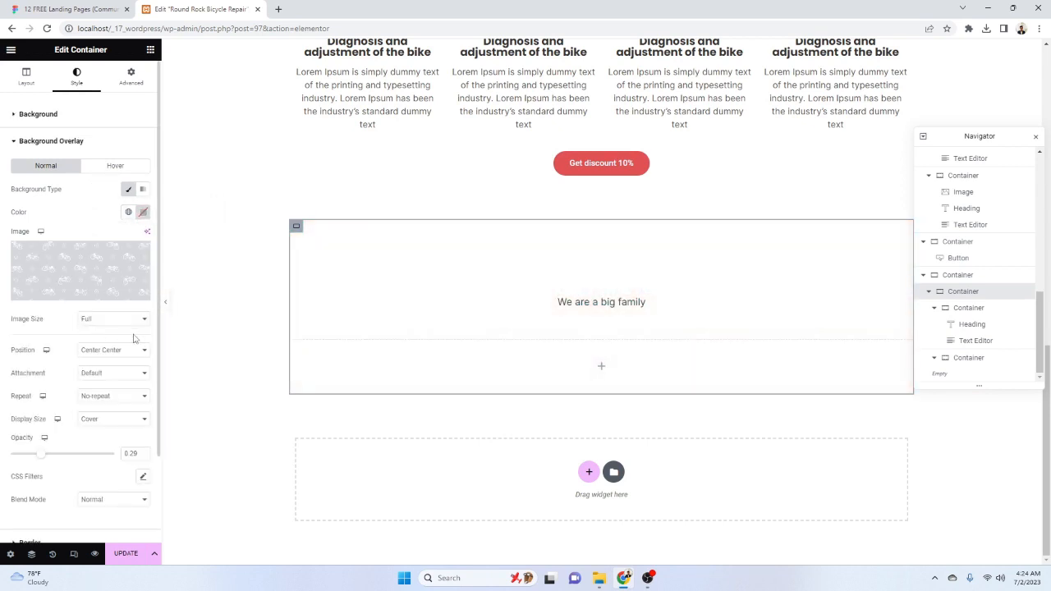
pyautogui.click(139, 255)
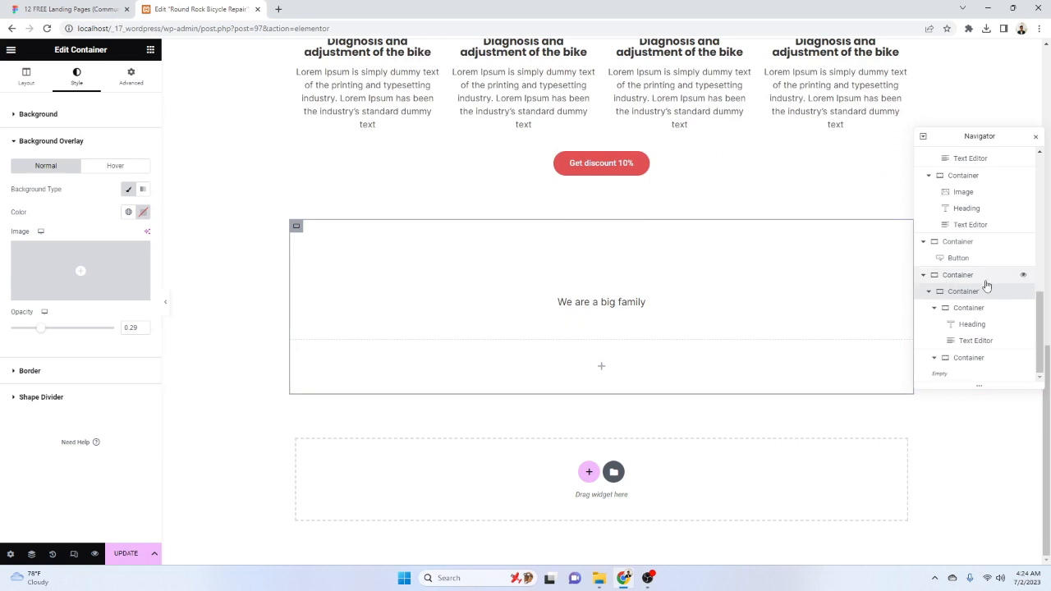
# Copy the About Us fill colour E15252 from Figma and apply it as the outer About Us container's background colour
pyautogui.click(957, 275)
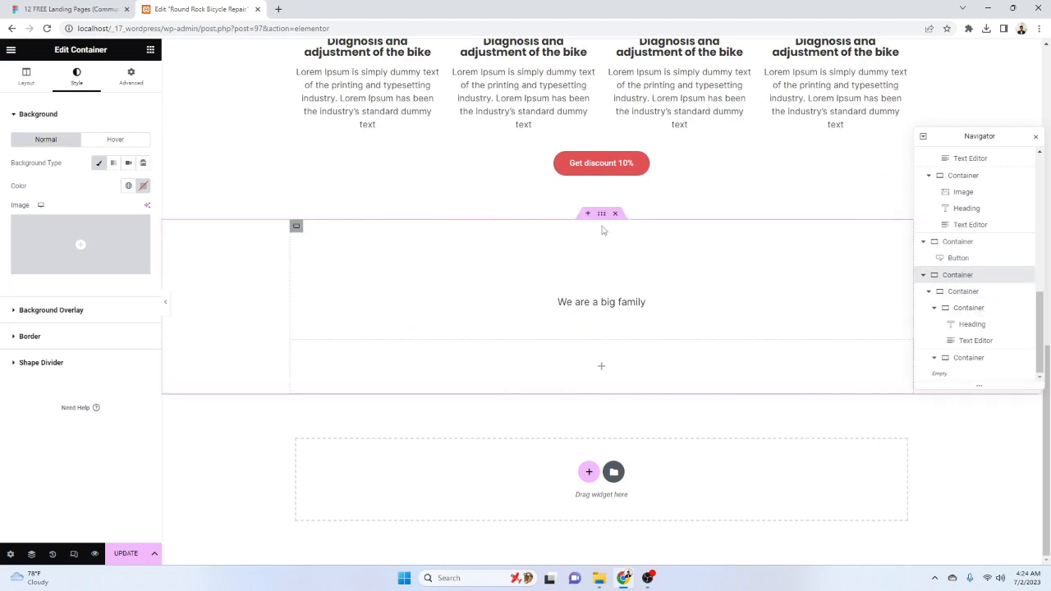
pyautogui.click(144, 187)
pyautogui.click(69, 9)
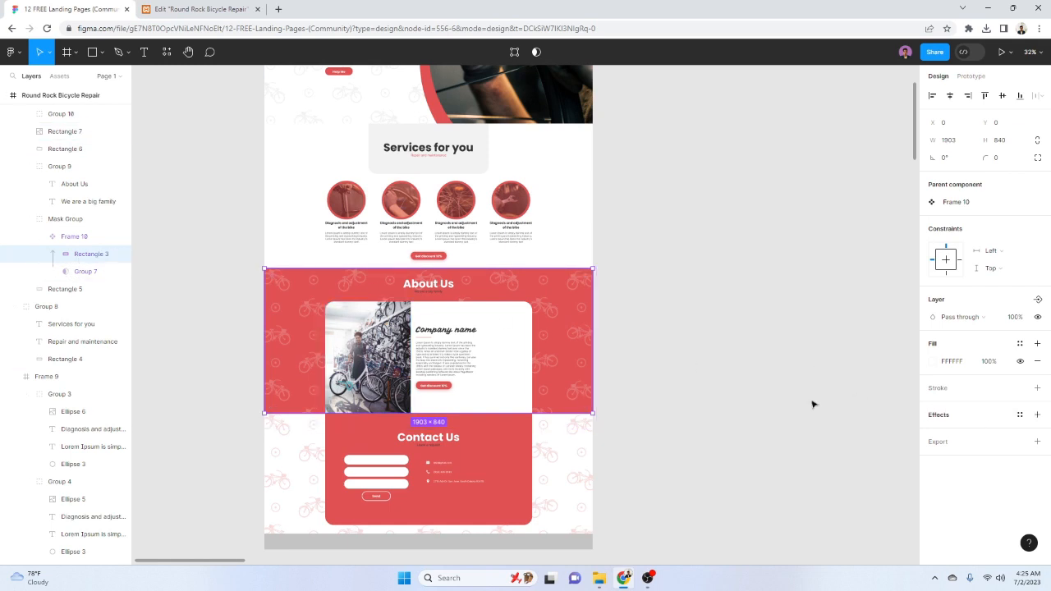
pyautogui.click(598, 347)
pyautogui.click(556, 335)
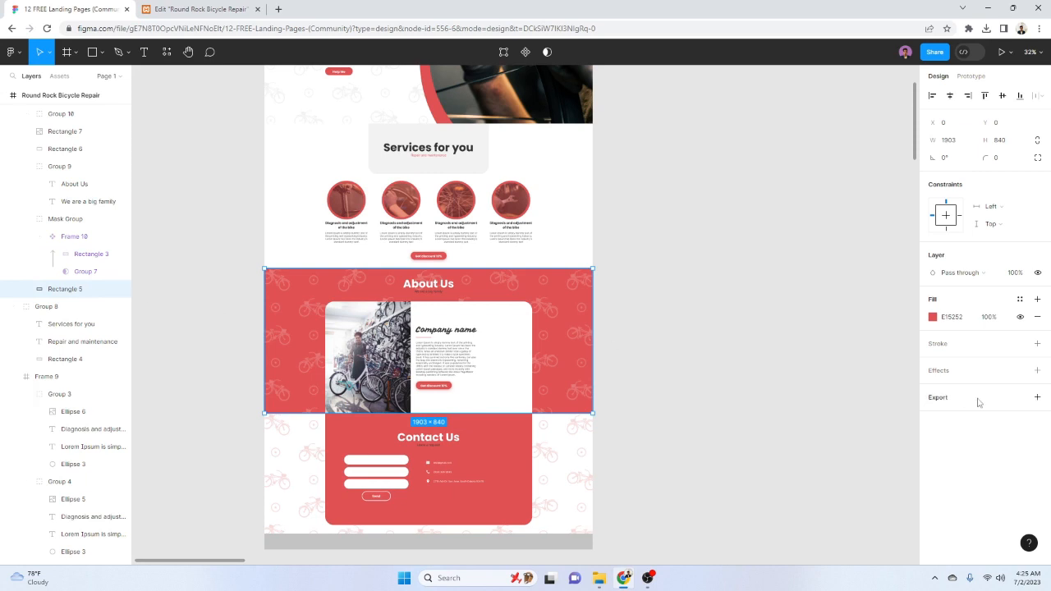
pyautogui.click(963, 316)
pyautogui.hotkey('ctrl', 'c')
pyautogui.click(200, 9)
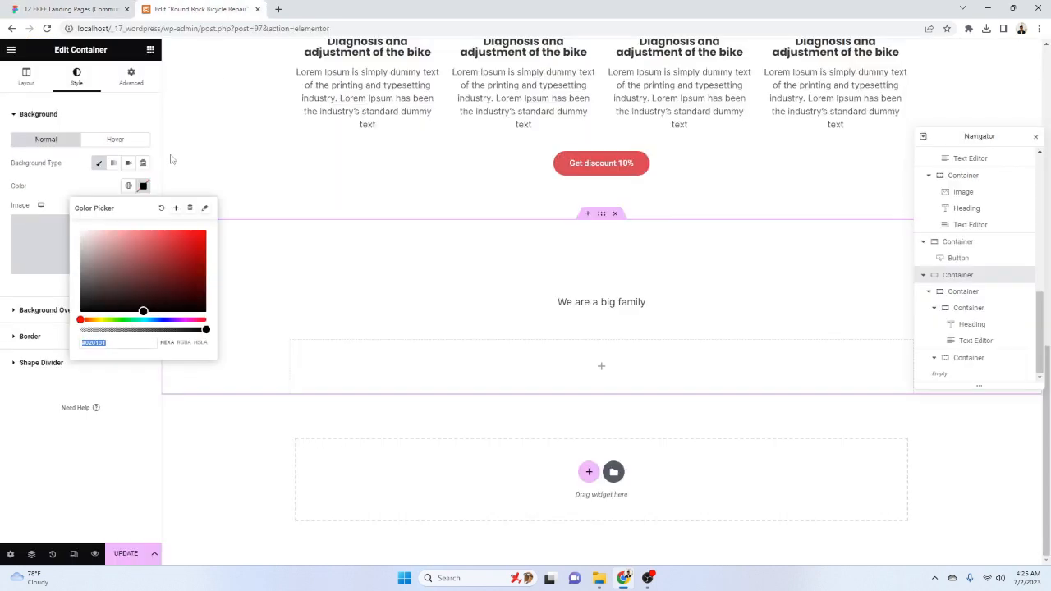
pyautogui.hotkey('ctrl', 'v')
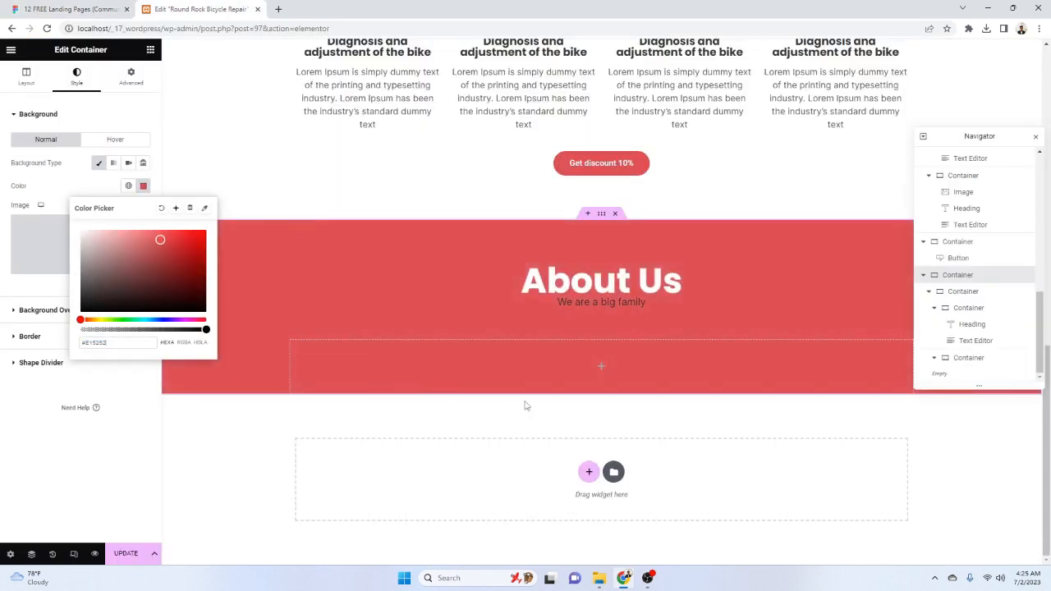
pyautogui.click(96, 429)
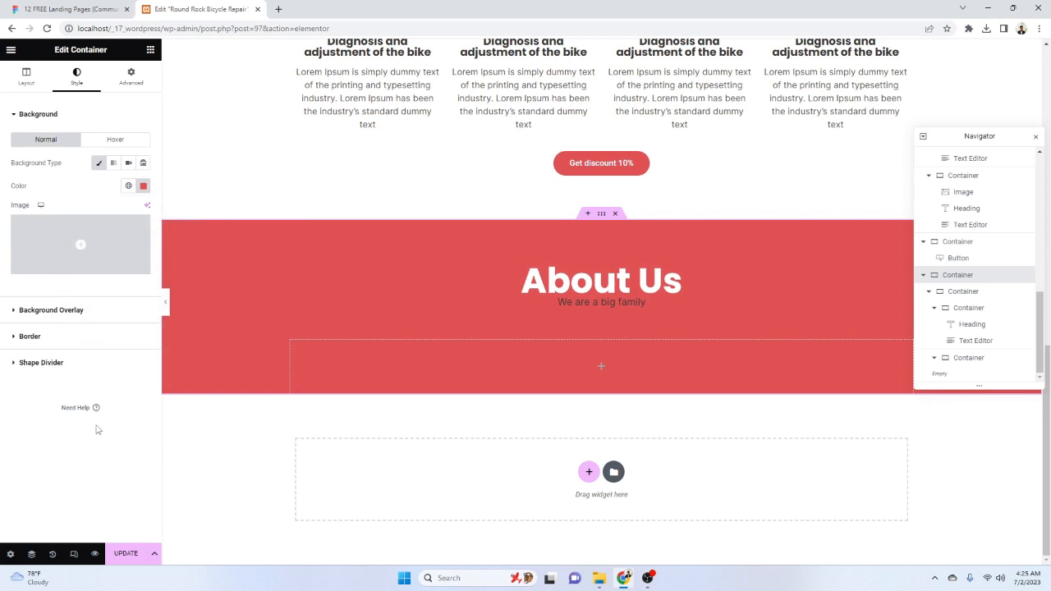
# Add the white bicycle pattern from the media library as the outer container's background overlay, with opacity 0.35
pyautogui.click(76, 312)
pyautogui.click(128, 189)
pyautogui.click(73, 301)
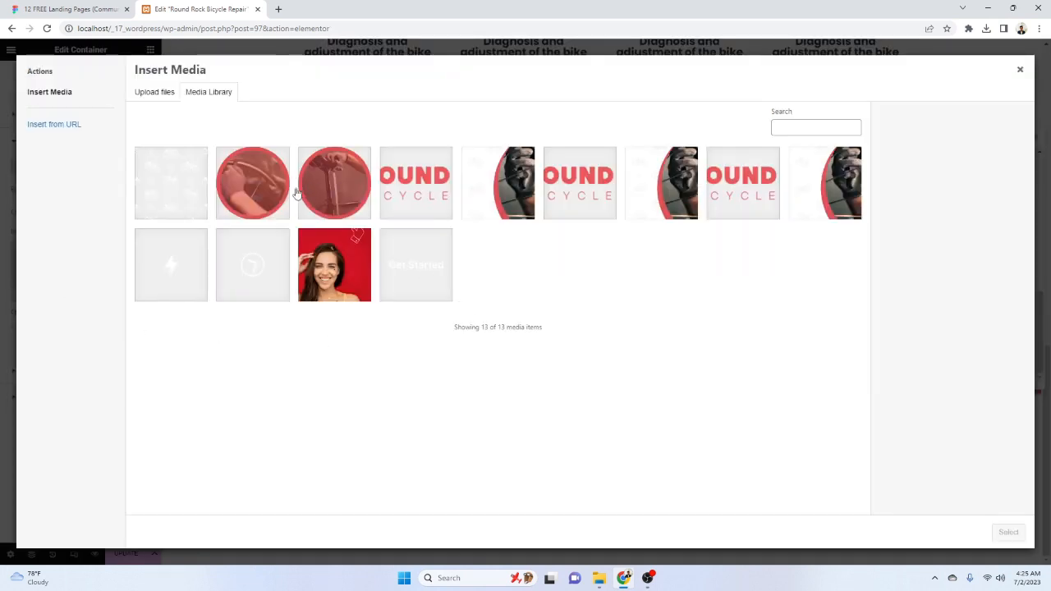
pyautogui.click(171, 197)
pyautogui.click(1009, 532)
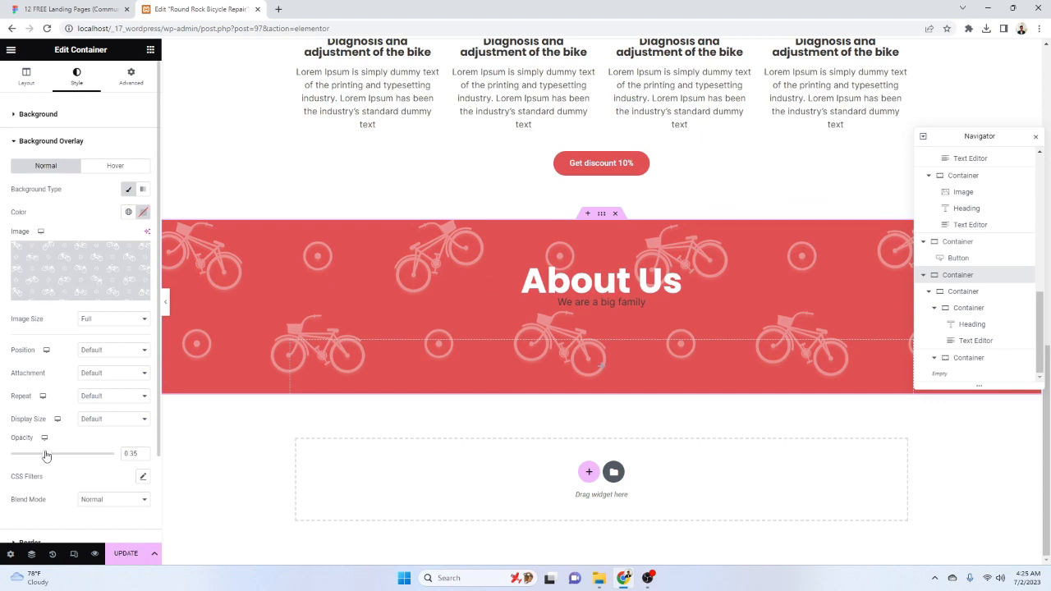
# Set the overlay image's position to Center Center, its display size to Cover and its repeat to No-repeat
pyautogui.click(117, 352)
pyautogui.click(114, 367)
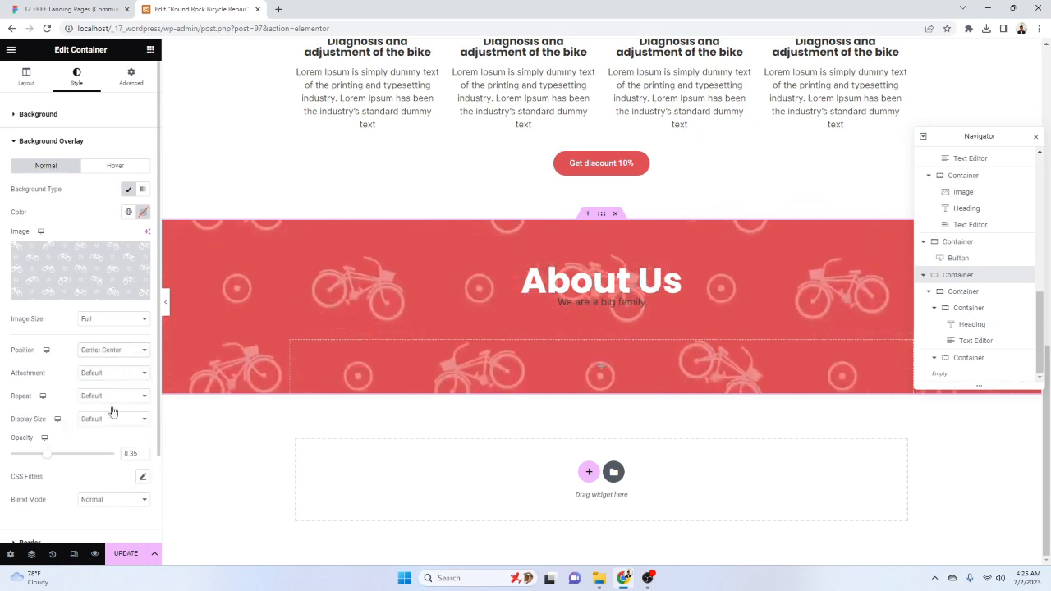
pyautogui.click(110, 419)
pyautogui.click(107, 446)
pyautogui.click(113, 400)
pyautogui.click(110, 420)
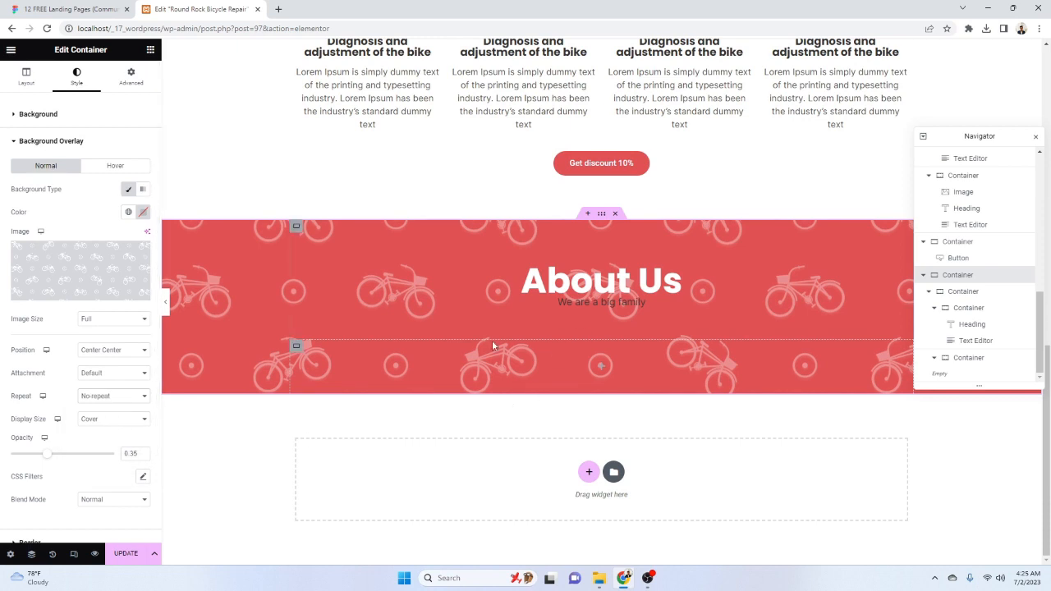
# Give the empty lower container of the About Us section a white #FFFFFF classic background
pyautogui.click(295, 354)
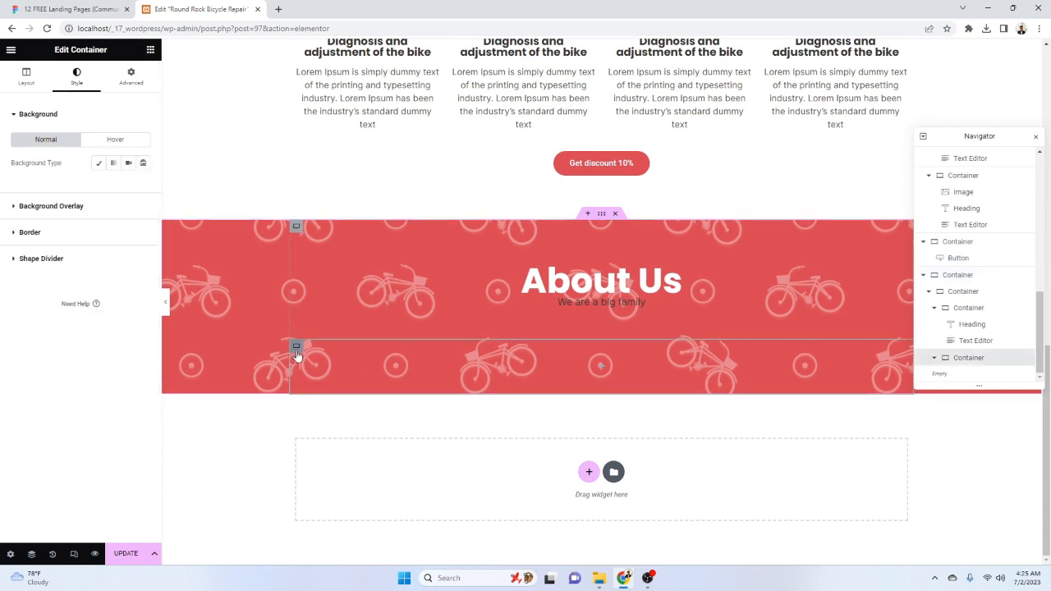
pyautogui.click(98, 163)
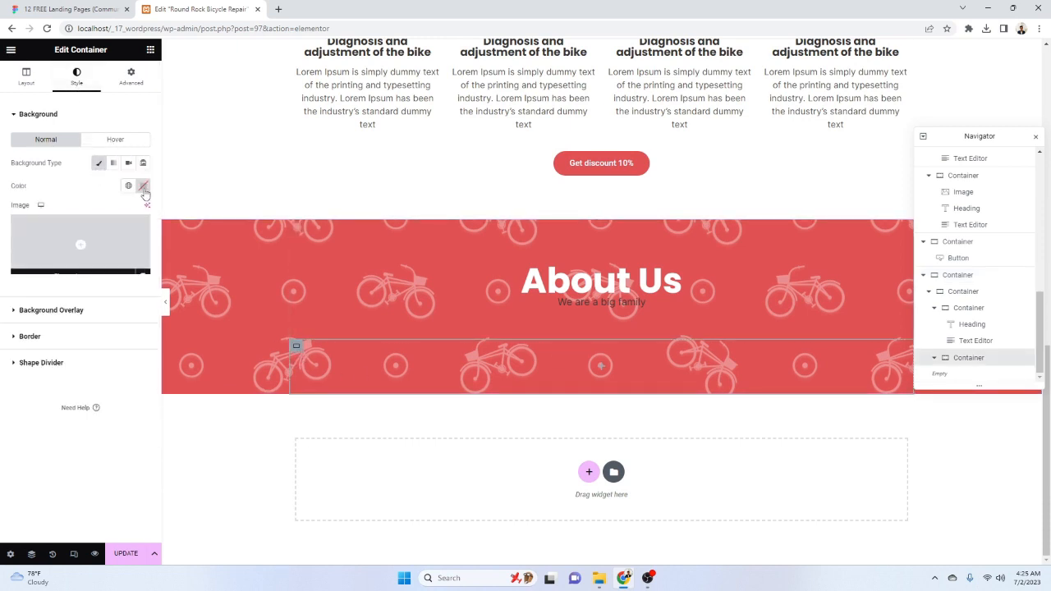
pyautogui.click(143, 186)
pyautogui.moveTo(107, 240); pyautogui.dragTo(74, 234)
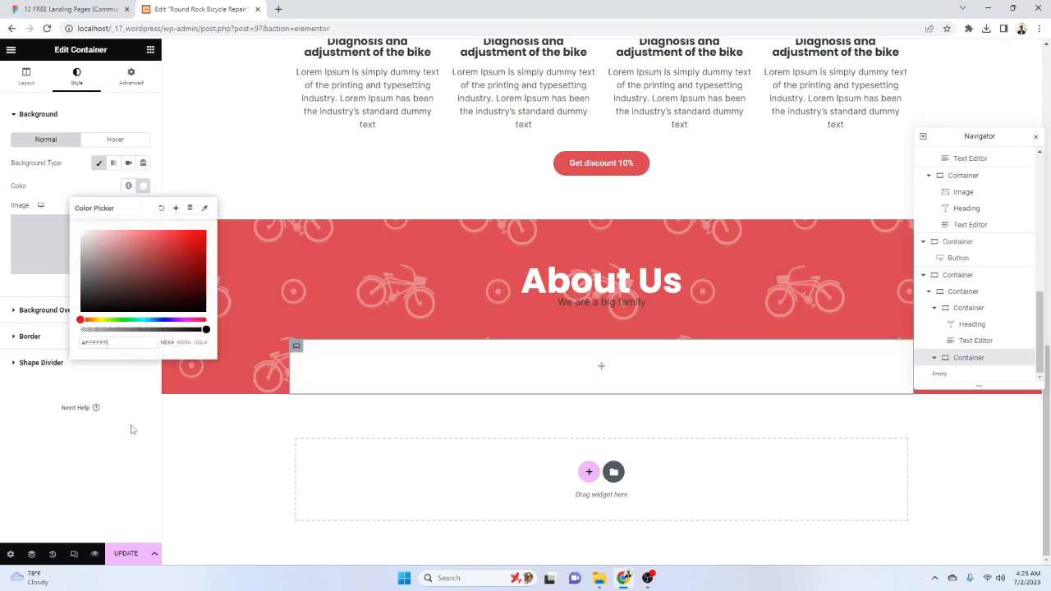
# Check the card image's corner radius in Figma, then unlink the lower container's border radius and set top and right to 50 px
pyautogui.click(55, 336)
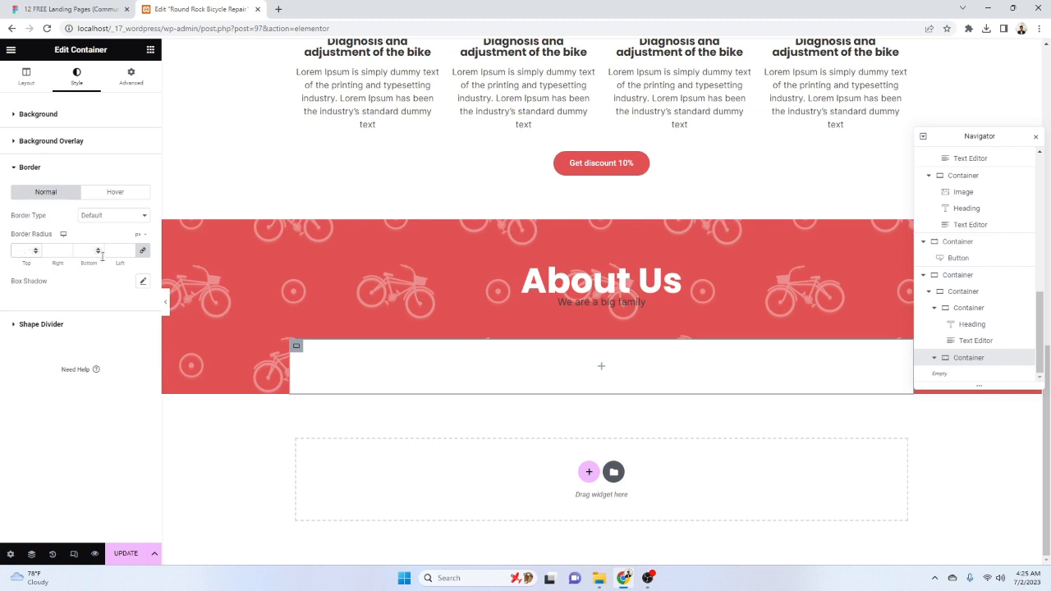
pyautogui.click(143, 249)
pyautogui.click(110, 6)
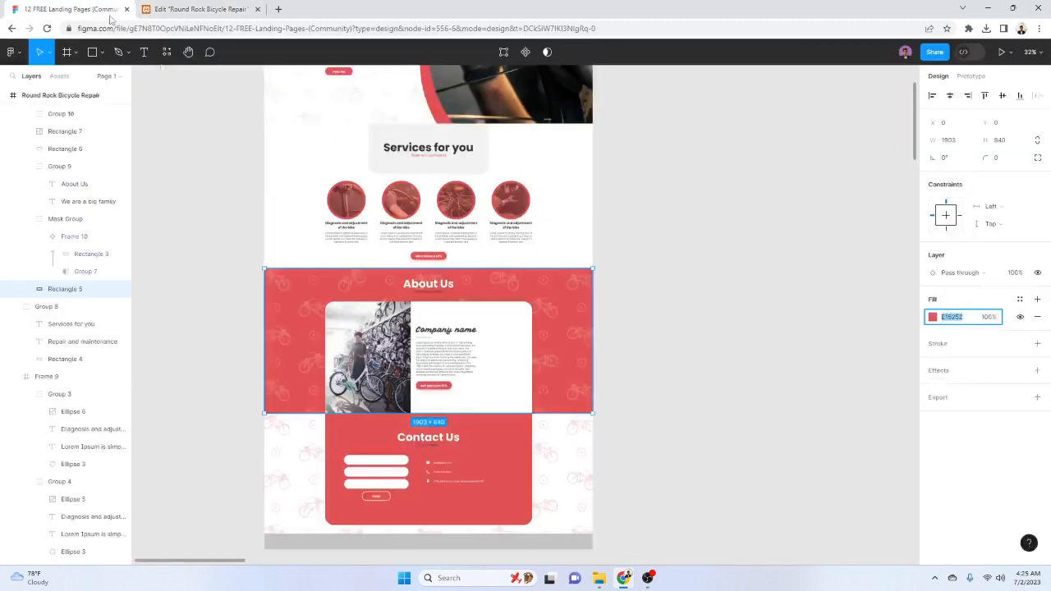
pyautogui.click(337, 319)
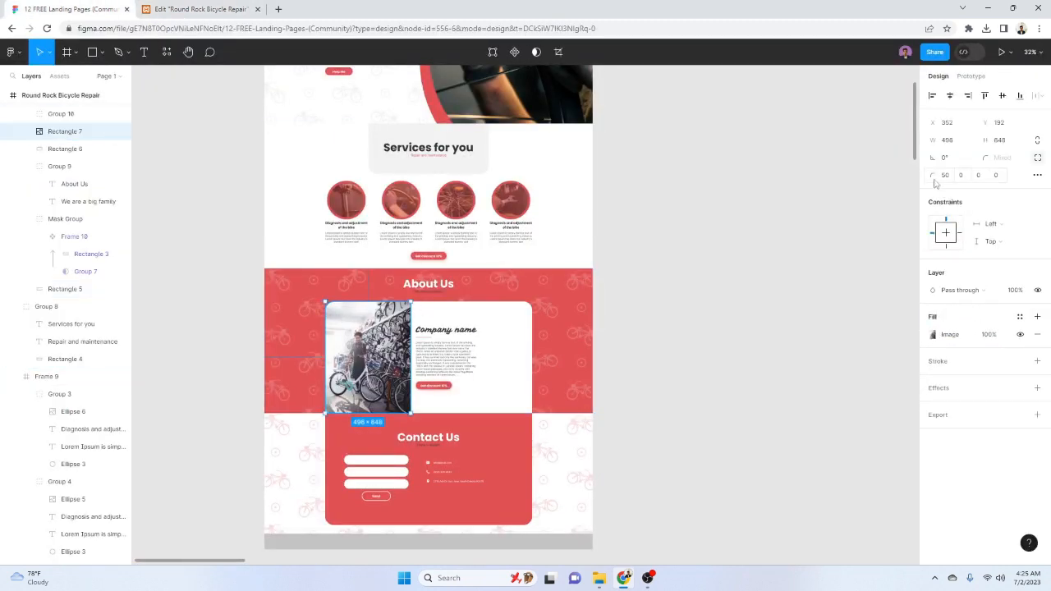
pyautogui.click(264, 5)
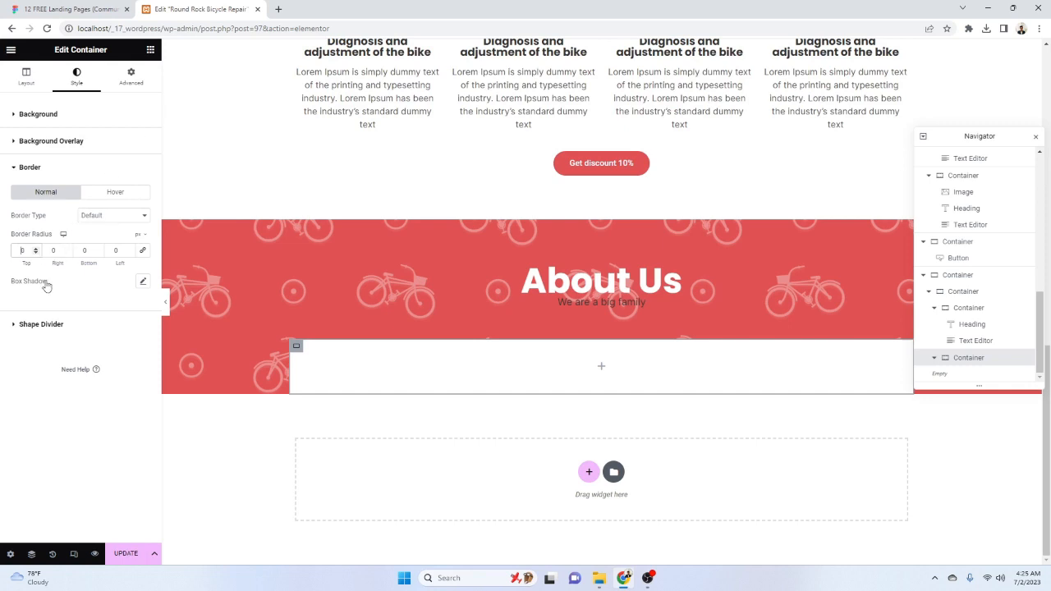
pyautogui.press('Tab')
pyautogui.press('Tab')
pyautogui.write('50')
pyautogui.hotkey('ctrl', 'z')
pyautogui.hotkey('shift', 'Tab')
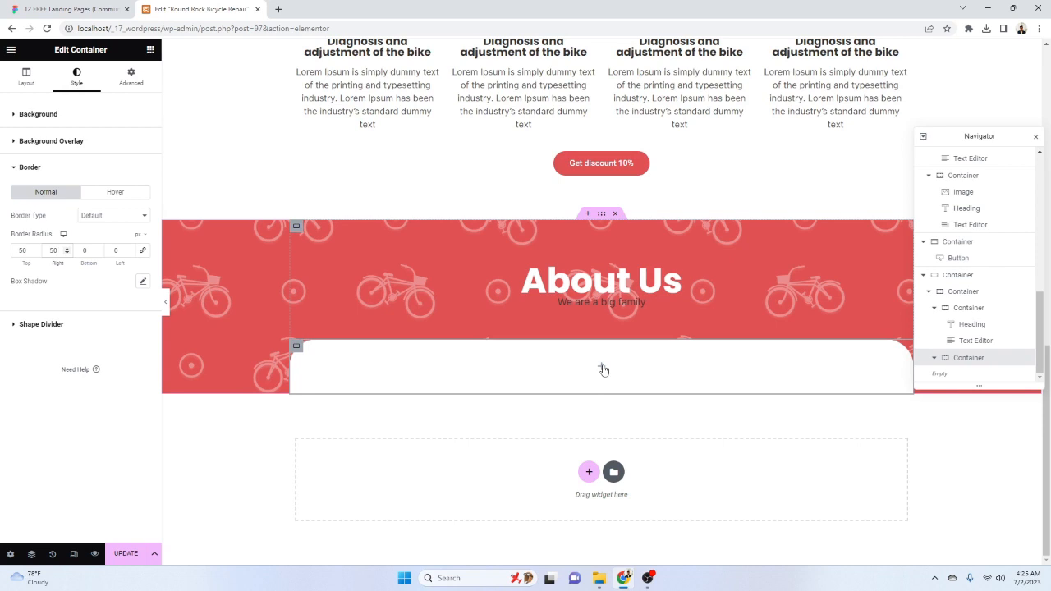
# Set the lower container's item direction to a horizontal row and its justify content to space between
pyautogui.click(31, 78)
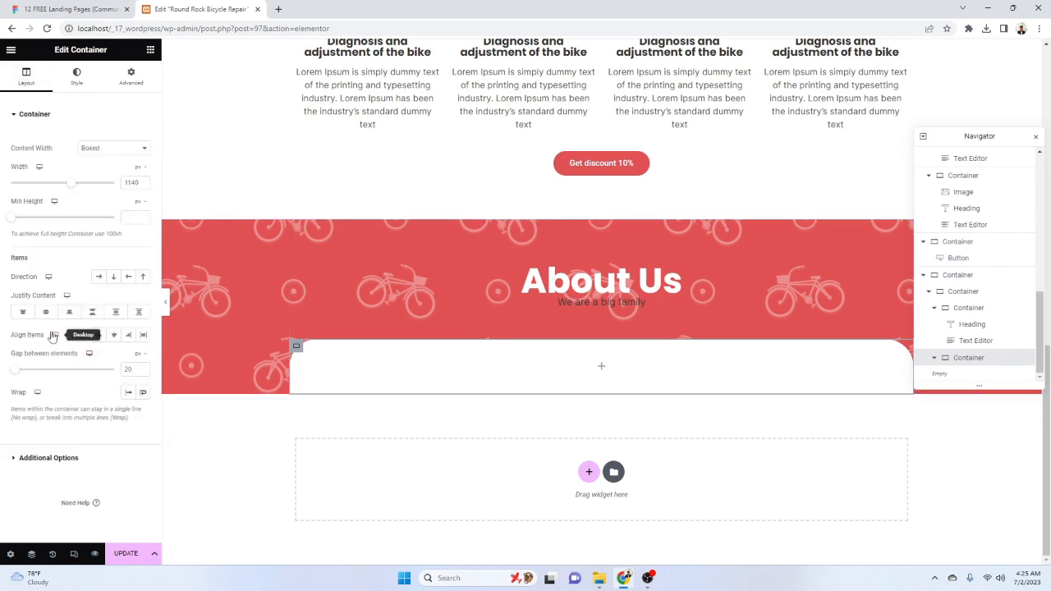
pyautogui.click(99, 281)
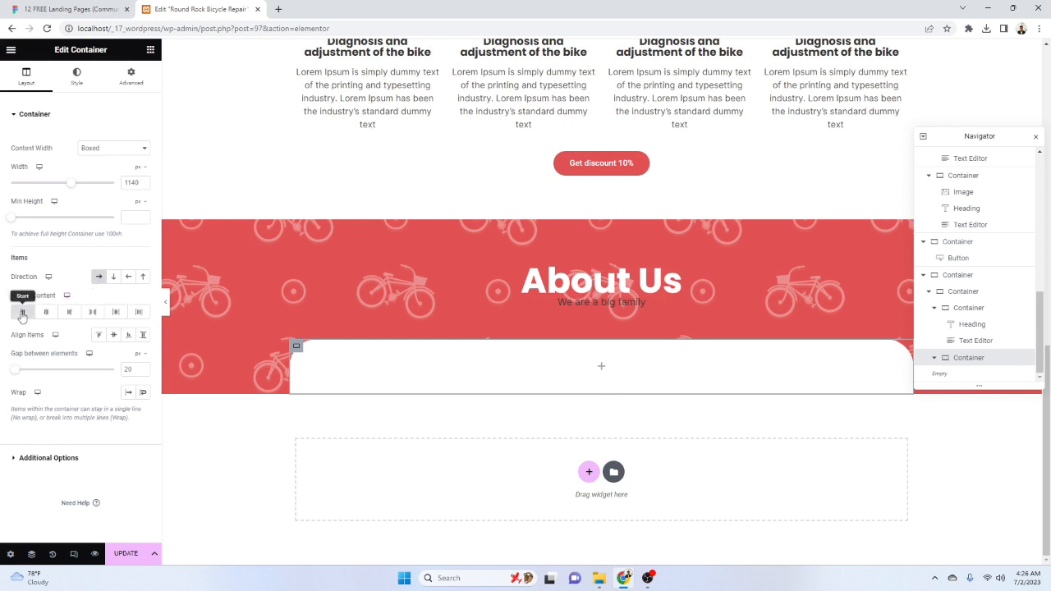
pyautogui.click(92, 313)
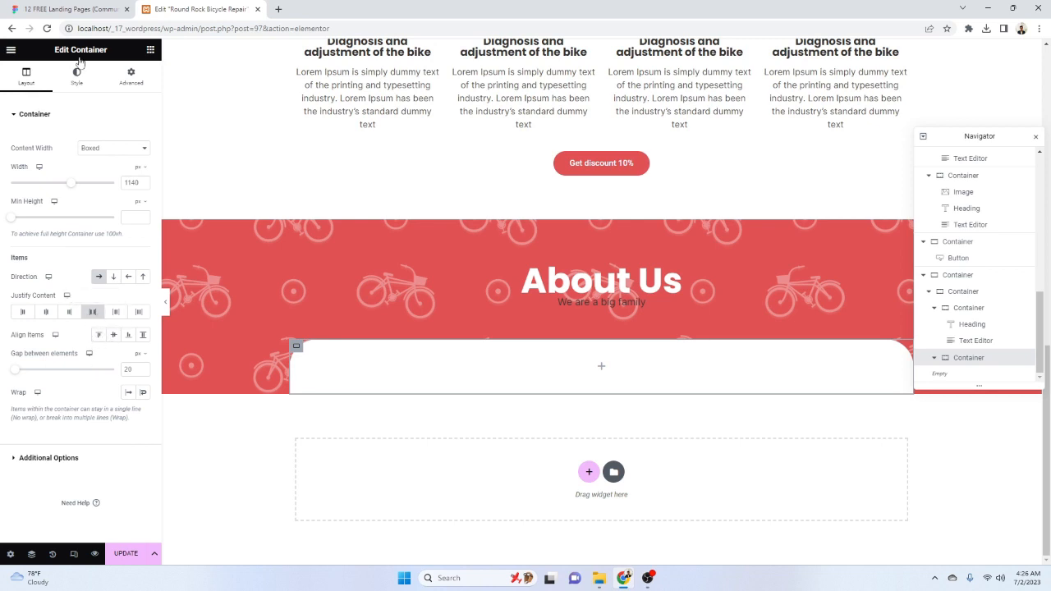
# Nest a new container inside the white card container and duplicate it to form two columns
pyautogui.click(150, 50)
pyautogui.moveTo(42, 218); pyautogui.dragTo(520, 364)
pyautogui.rightClick(500, 364)
pyautogui.click(543, 340)
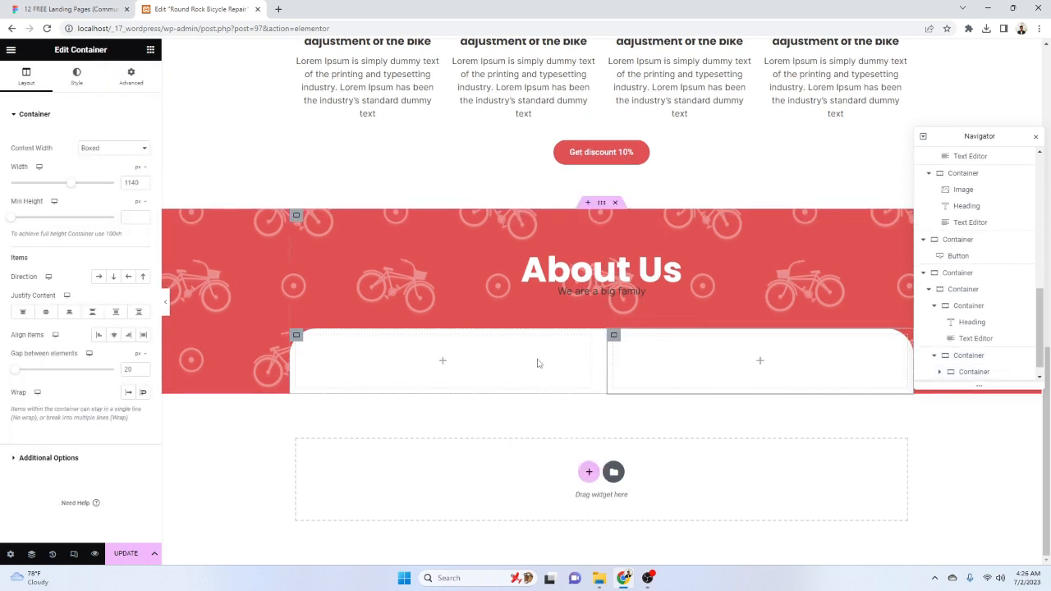
# Review the About Us card in Figma, then unlink the first column container's border radius values and edit the top one
pyautogui.click(84, 5)
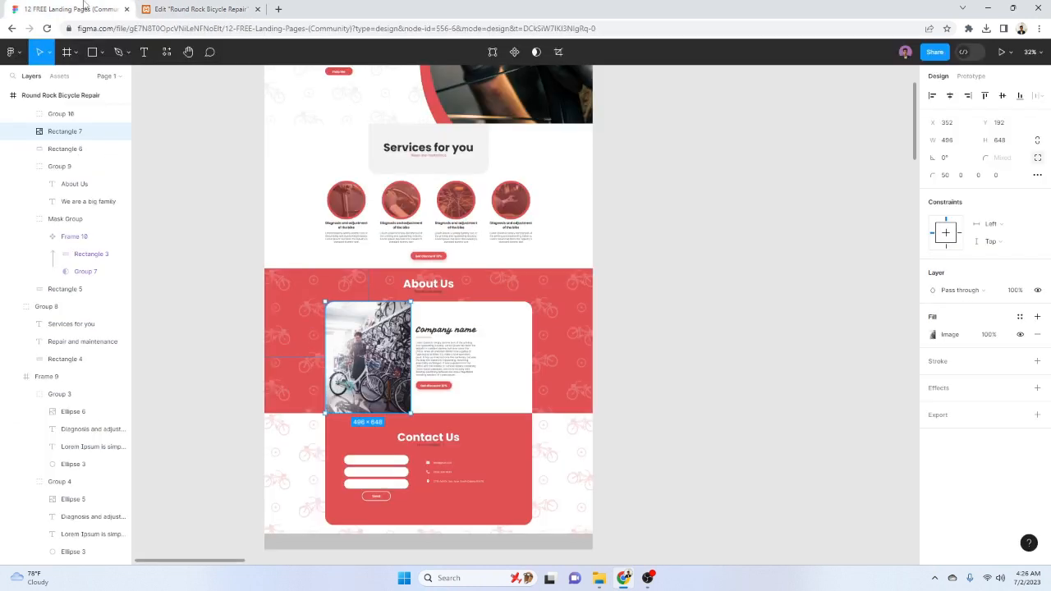
pyautogui.scroll(-1, 372, 316)
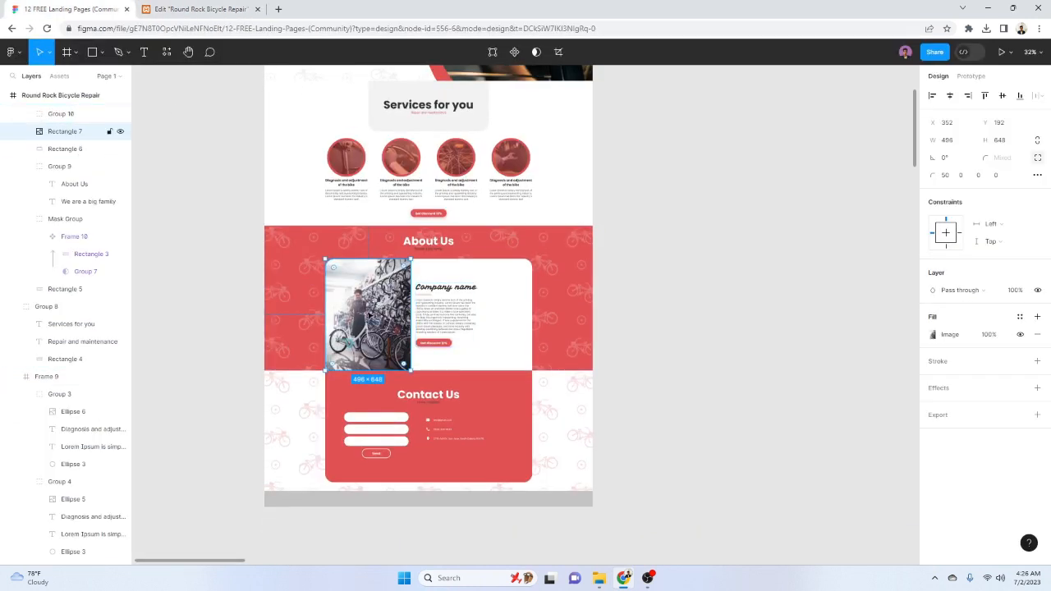
pyautogui.click(198, 9)
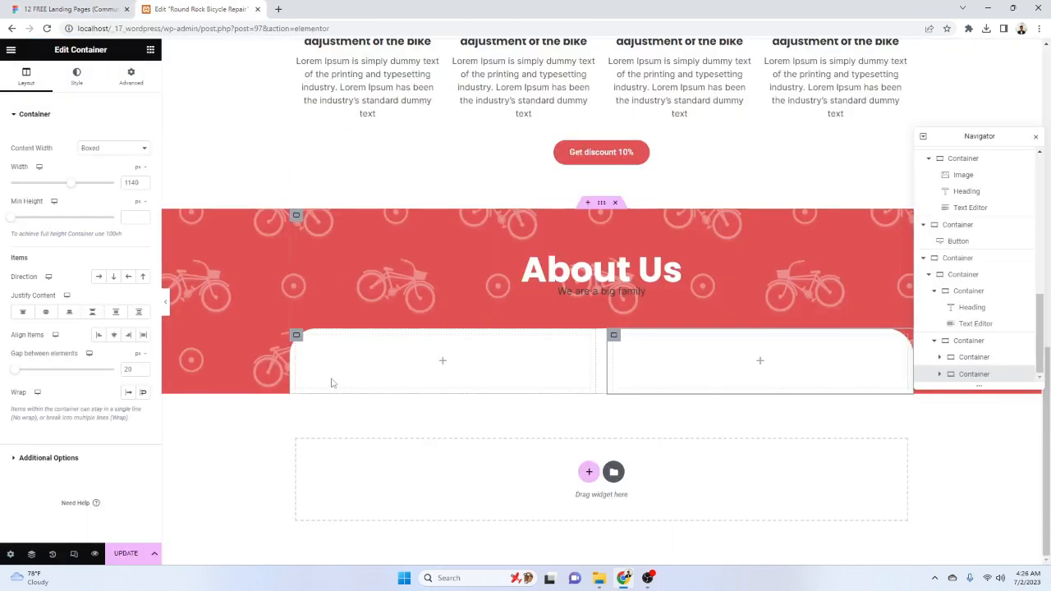
pyautogui.click(298, 344)
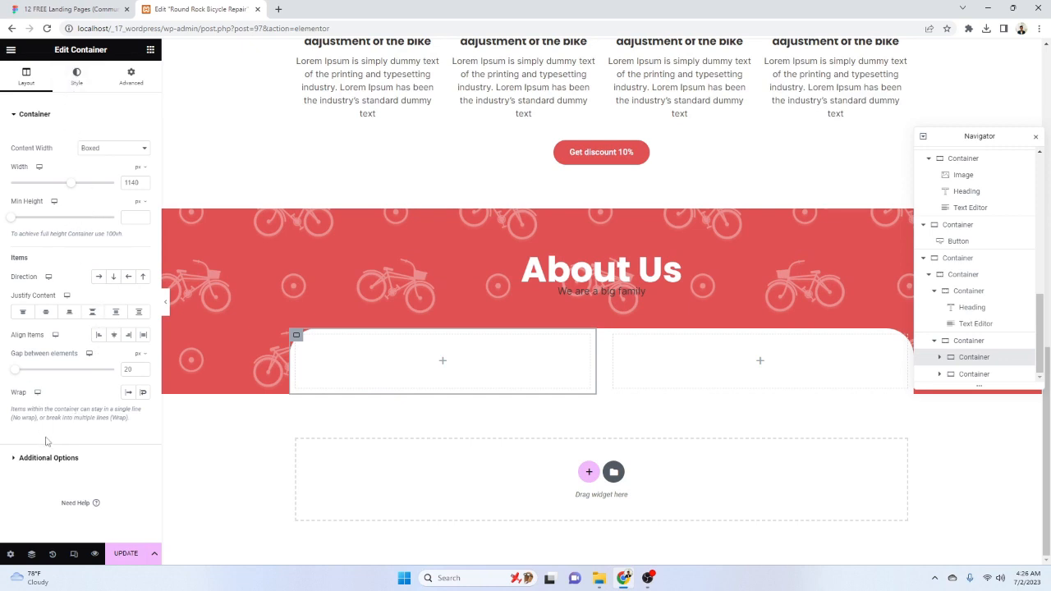
pyautogui.click(76, 76)
pyautogui.click(57, 236)
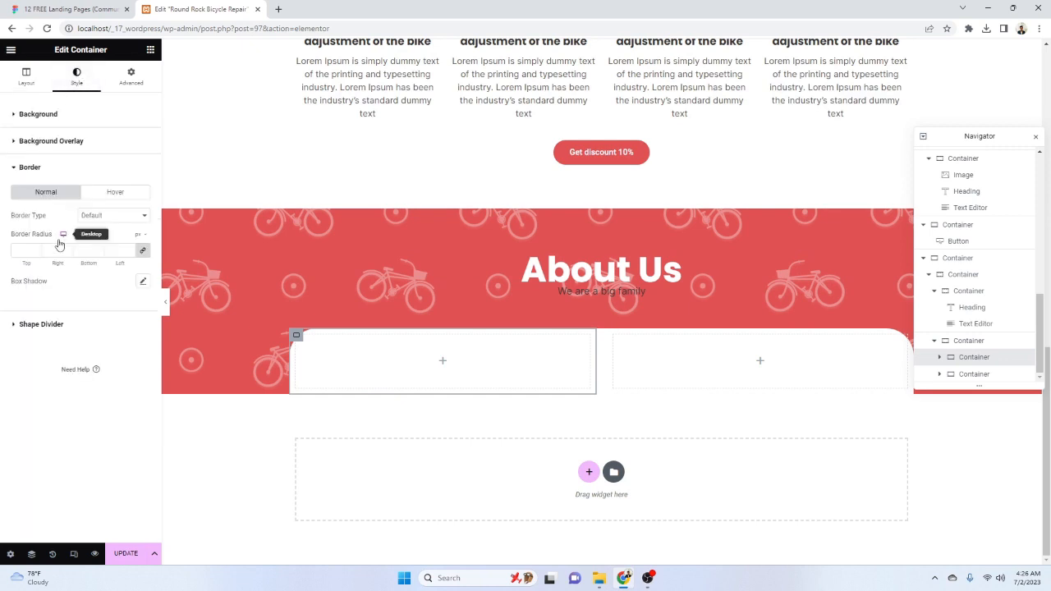
pyautogui.click(143, 253)
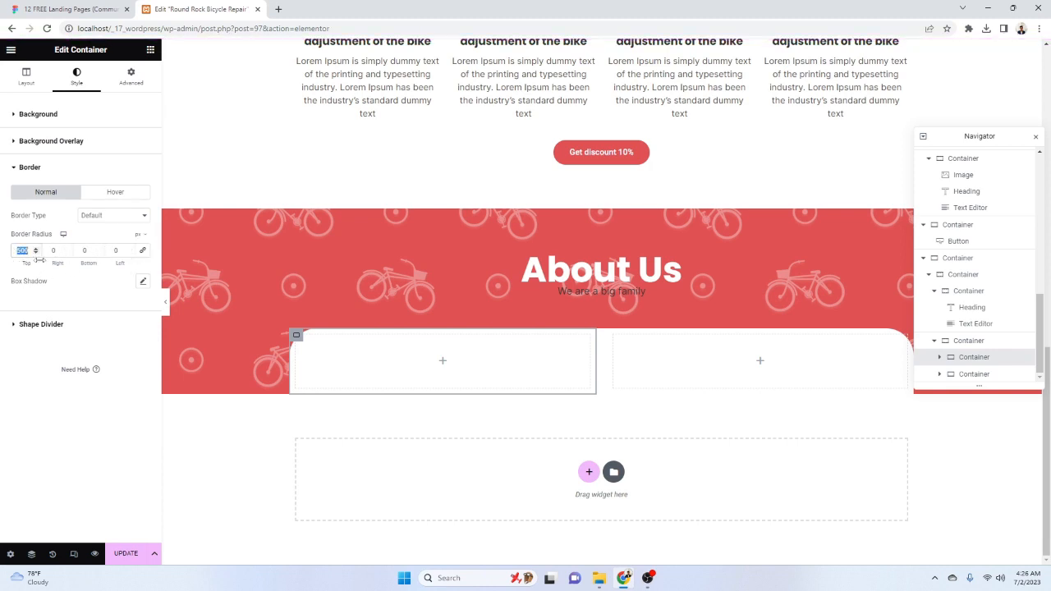
# Add an Image widget inside the first column container of the About Us card
pyautogui.click(27, 78)
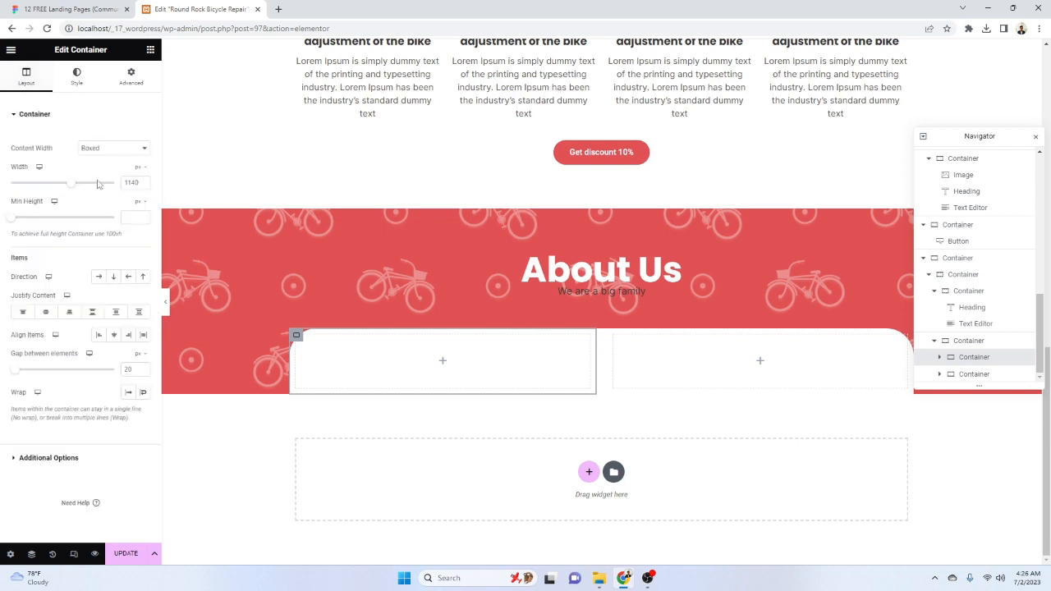
pyautogui.click(150, 52)
pyautogui.moveTo(115, 304); pyautogui.dragTo(402, 377)
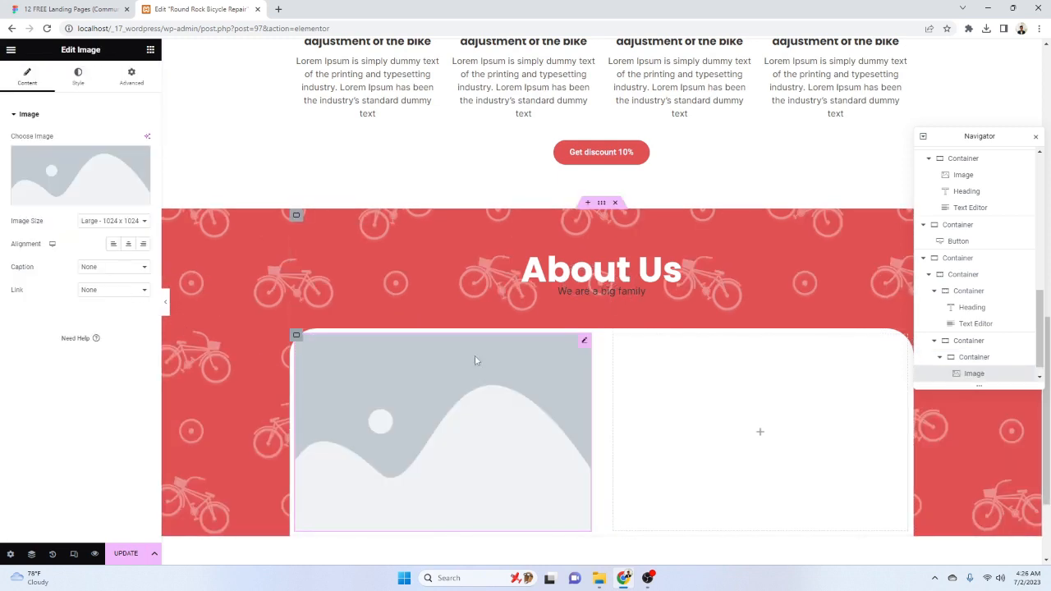
# Set the first column container's padding to 0 on all four sides
pyautogui.click(975, 356)
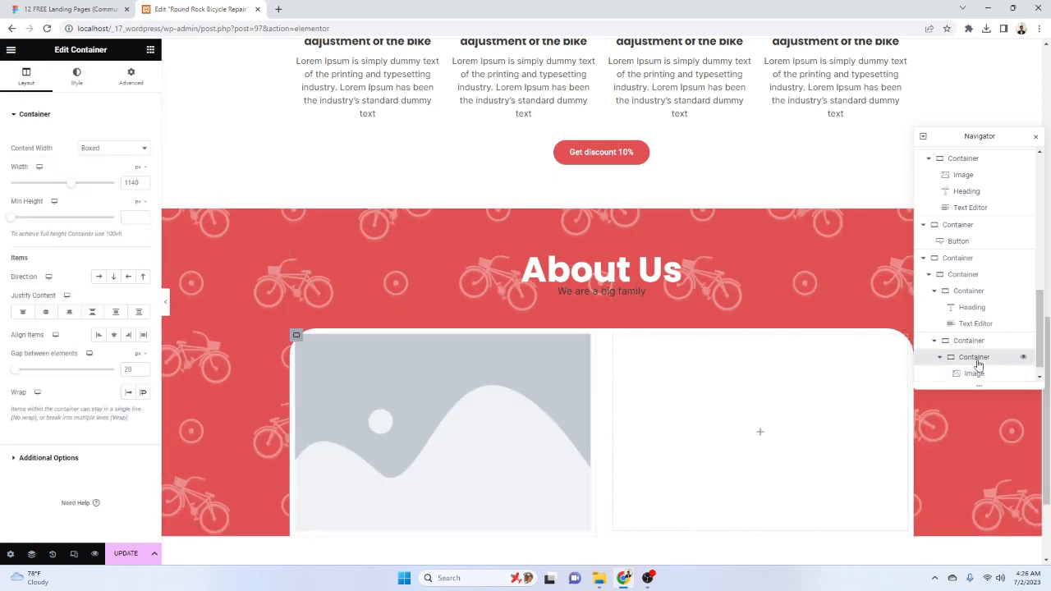
pyautogui.click(130, 76)
pyautogui.click(142, 194)
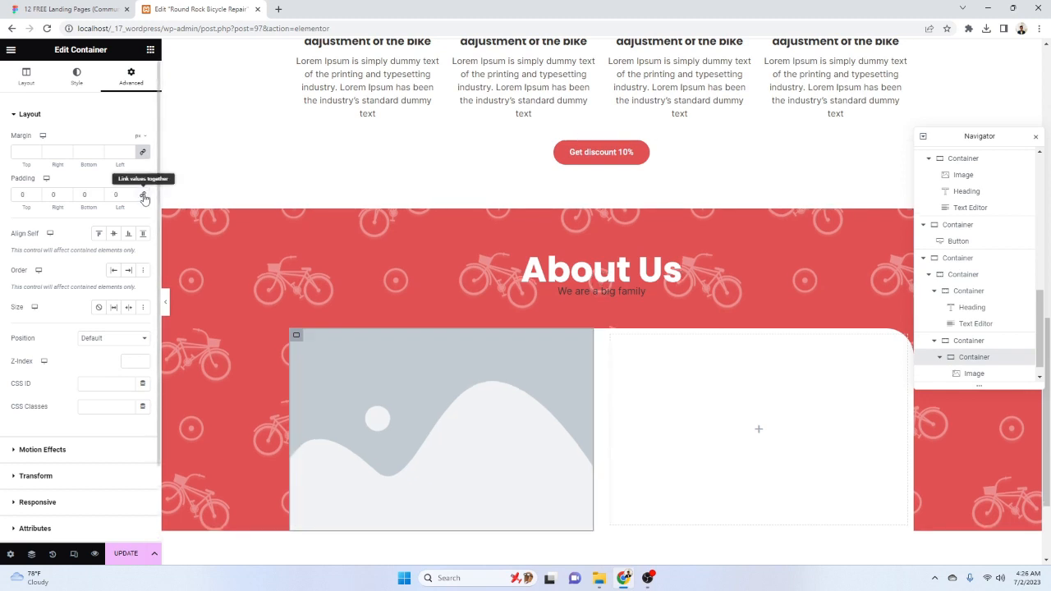
# Open the image chooser for the column's Image widget, then switch to Figma and export the About Us photo, Rectangle 7, as PNG
pyautogui.click(977, 357)
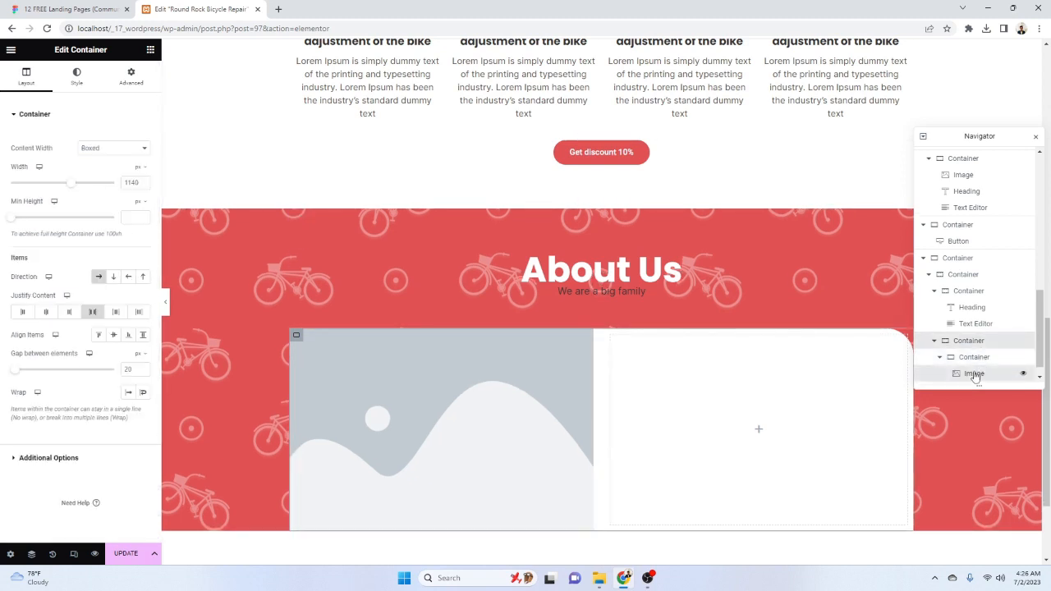
pyautogui.click(975, 373)
pyautogui.click(87, 185)
pyautogui.click(71, 9)
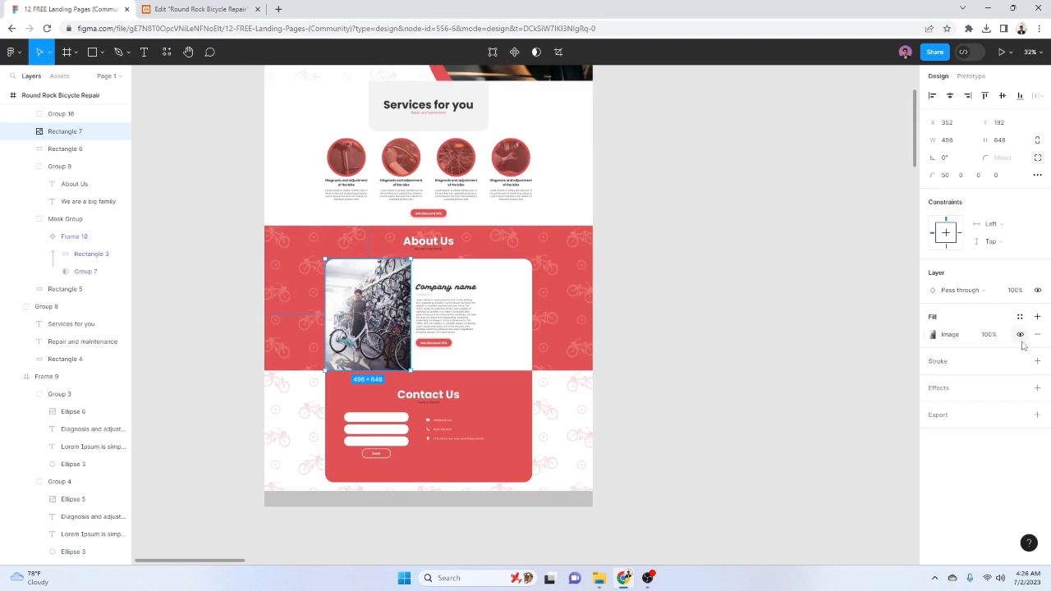
pyautogui.click(1037, 415)
pyautogui.click(995, 461)
# Switch back to Elementor, upload the exported Rectangle 7 PNG to the media library, and insert it into the Image widget
pyautogui.click(155, 9)
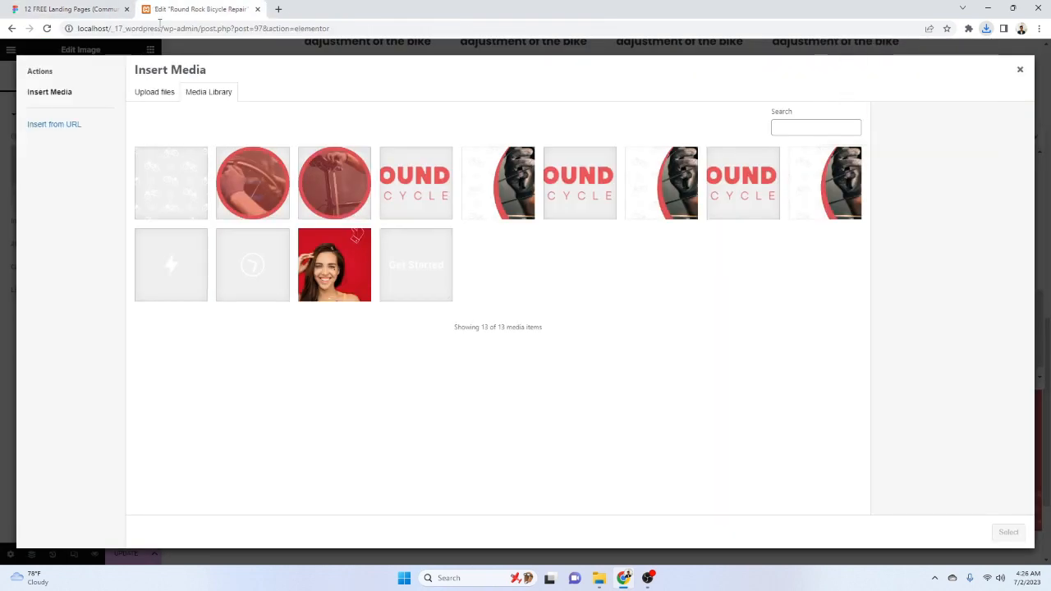
pyautogui.click(153, 94)
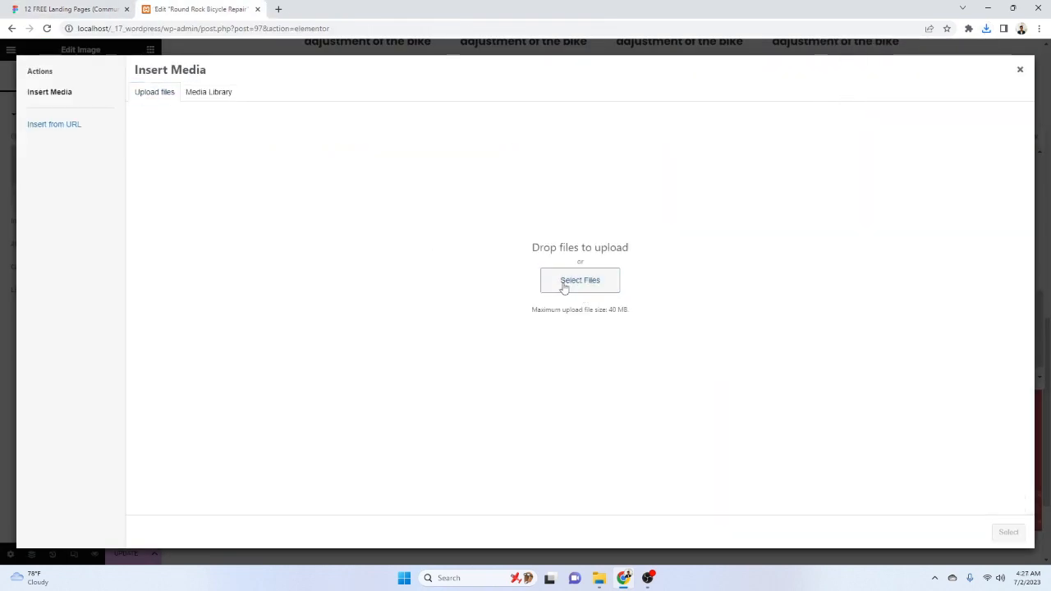
pyautogui.click(580, 280)
pyautogui.doubleClick(122, 106)
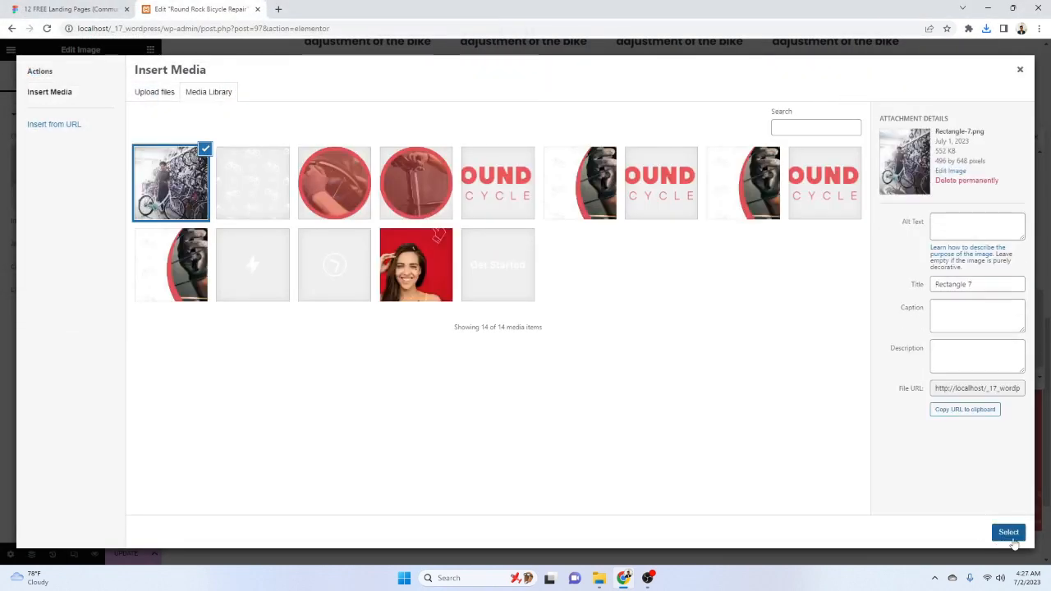
pyautogui.click(1010, 533)
# Align the photo left, narrow the first column to about 43.5% width, and open that container's layout settings
pyautogui.scroll(-3, 429, 340)
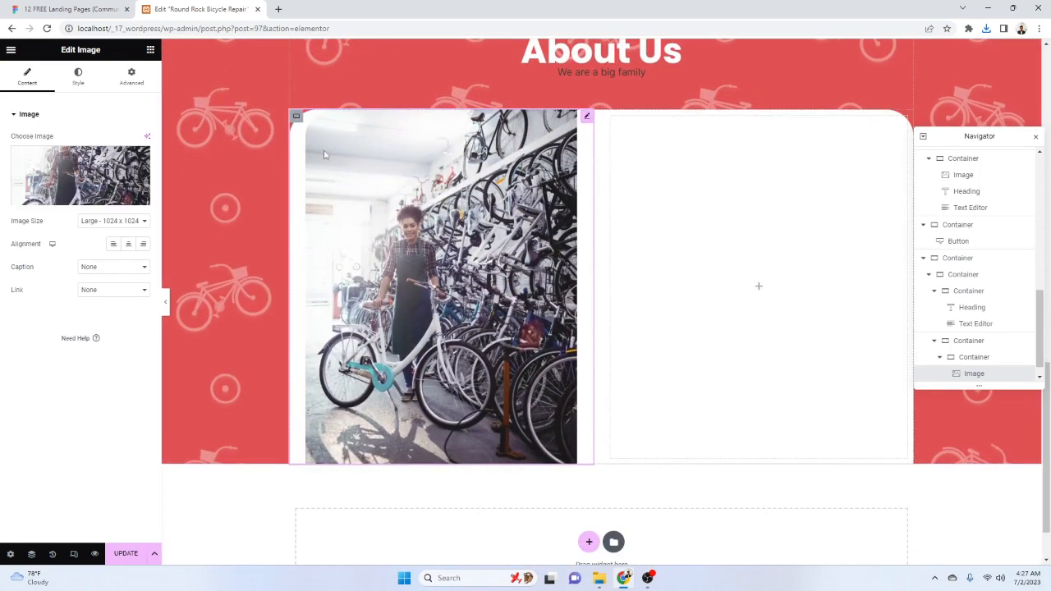
pyautogui.click(112, 248)
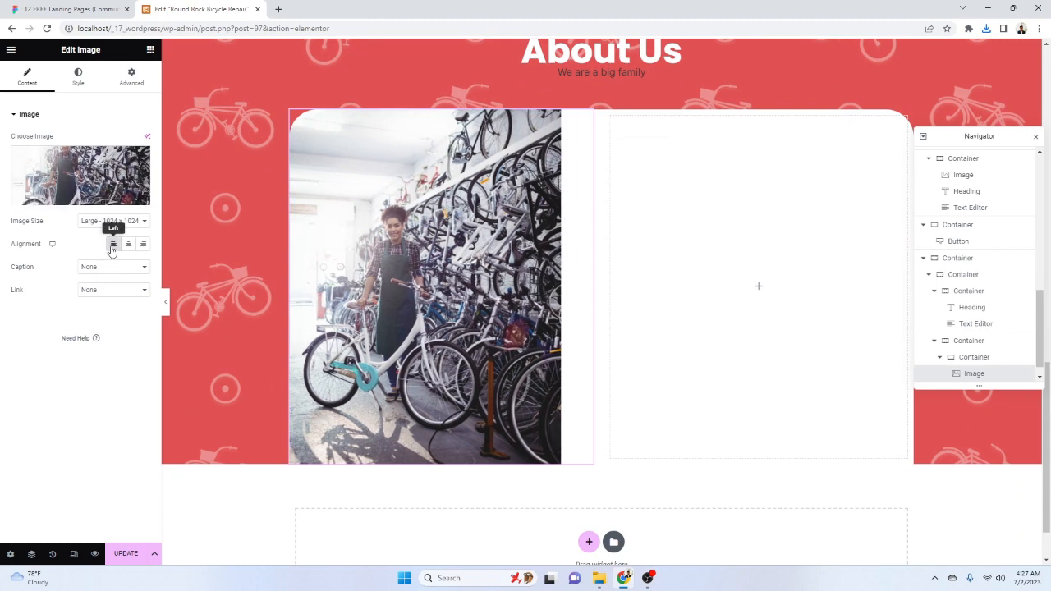
pyautogui.moveTo(593, 288); pyautogui.dragTo(563, 285)
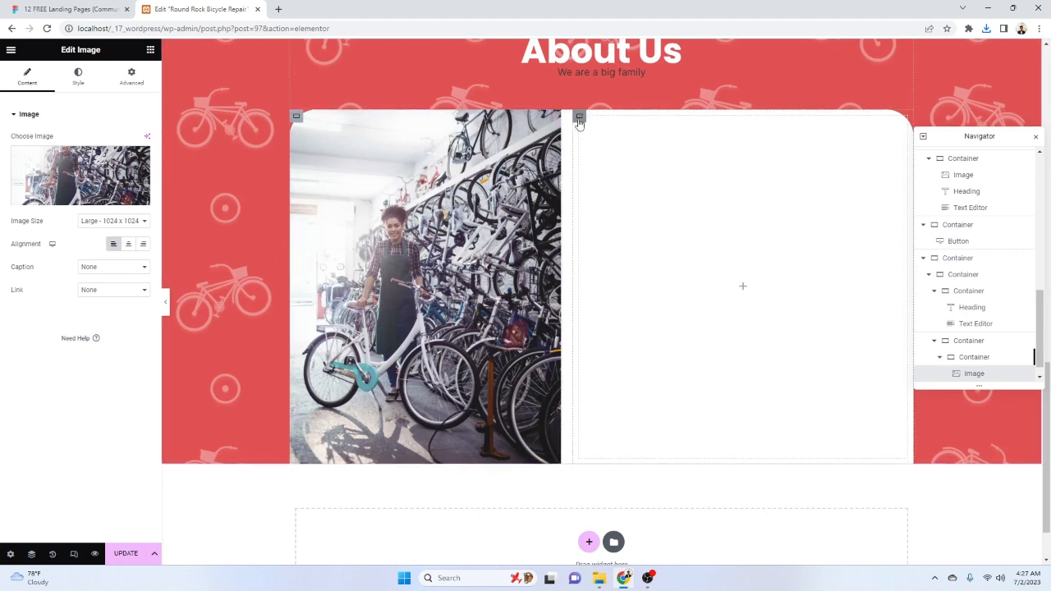
pyautogui.click(297, 116)
pyautogui.scroll(-2, 47, 399)
pyautogui.scroll(3, 38, 124)
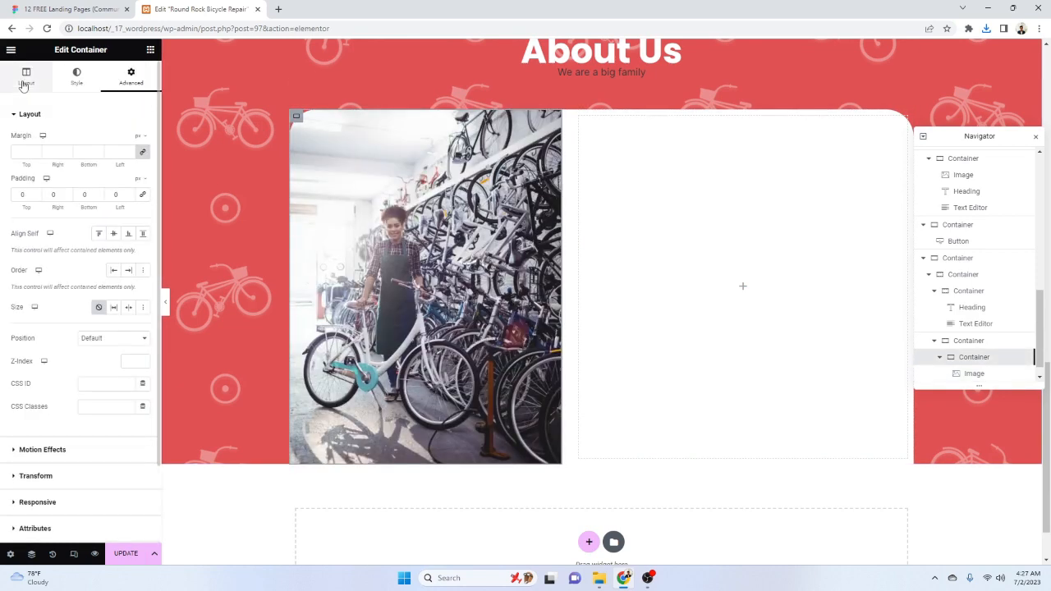
pyautogui.click(26, 75)
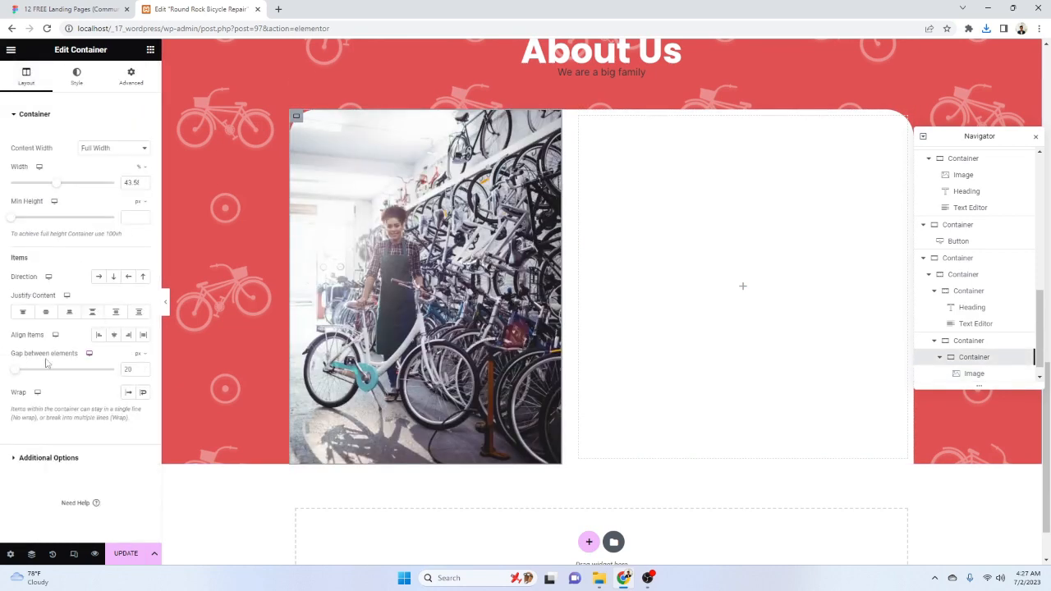
# Switch to Figma and copy the "Company name" heading text from the About Us card
pyautogui.click(71, 10)
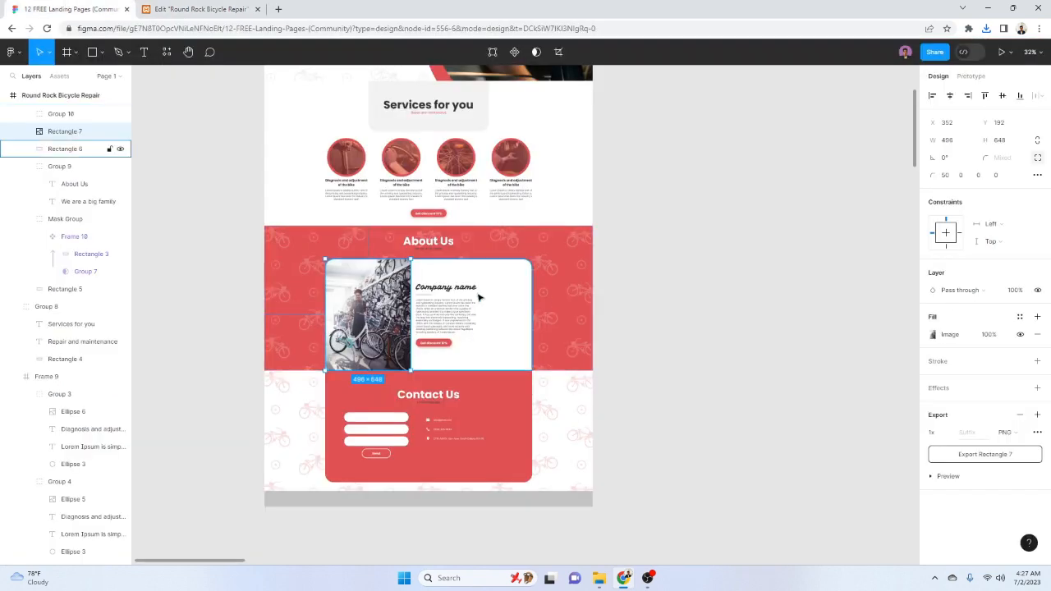
pyautogui.doubleClick(429, 295)
pyautogui.click(654, 304)
pyautogui.scroll(1, 428, 290)
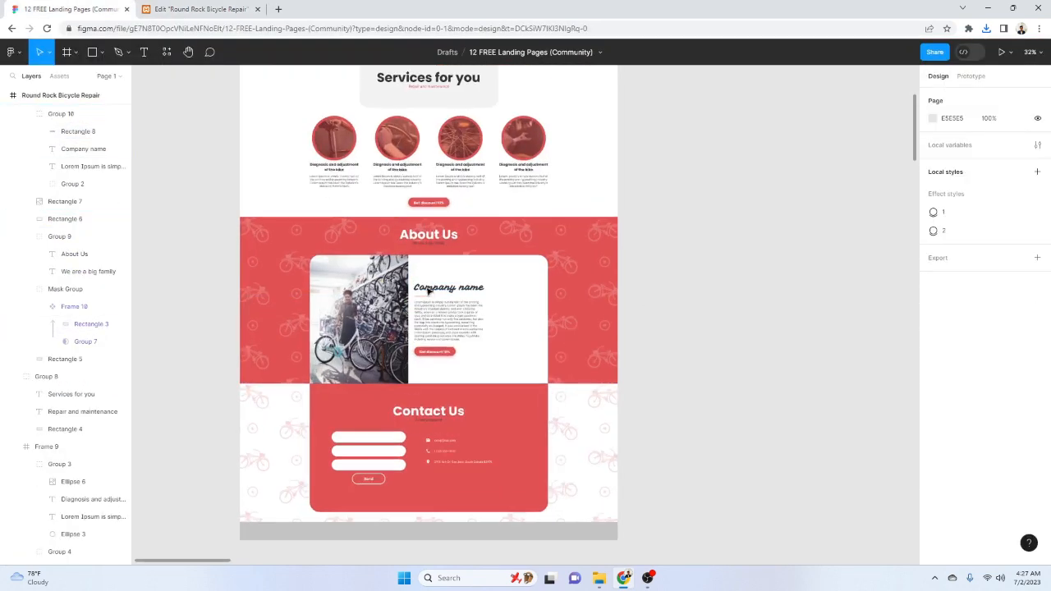
pyautogui.scroll(2, 428, 289)
pyautogui.click(455, 290)
pyautogui.doubleClick(457, 290)
pyautogui.hotkey('ctrl', 'c')
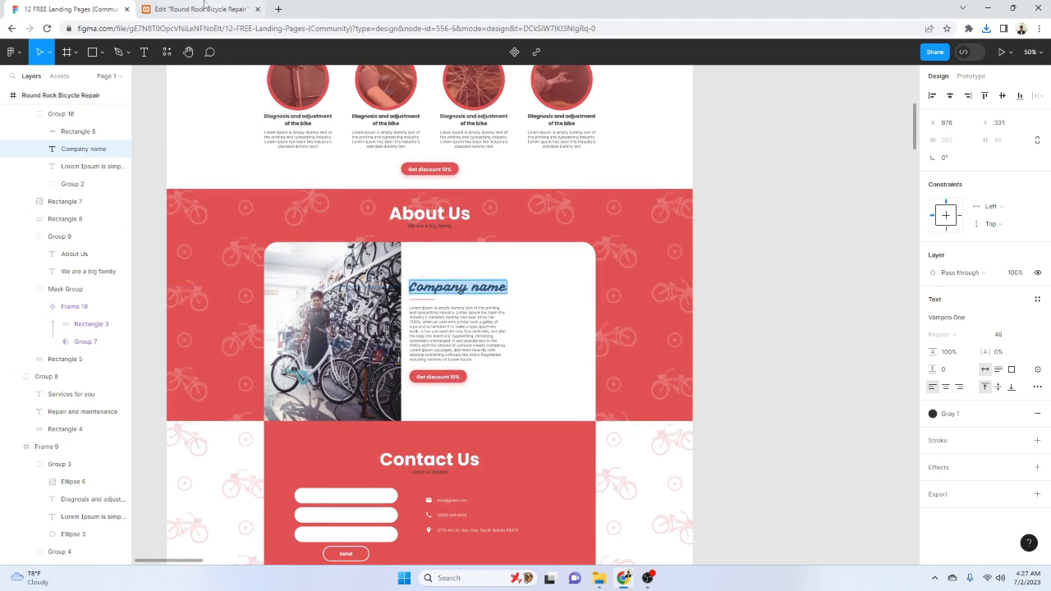
# Switch back to Elementor and set the second column container's justify content to center and align items to start
pyautogui.click(206, 9)
pyautogui.click(87, 7)
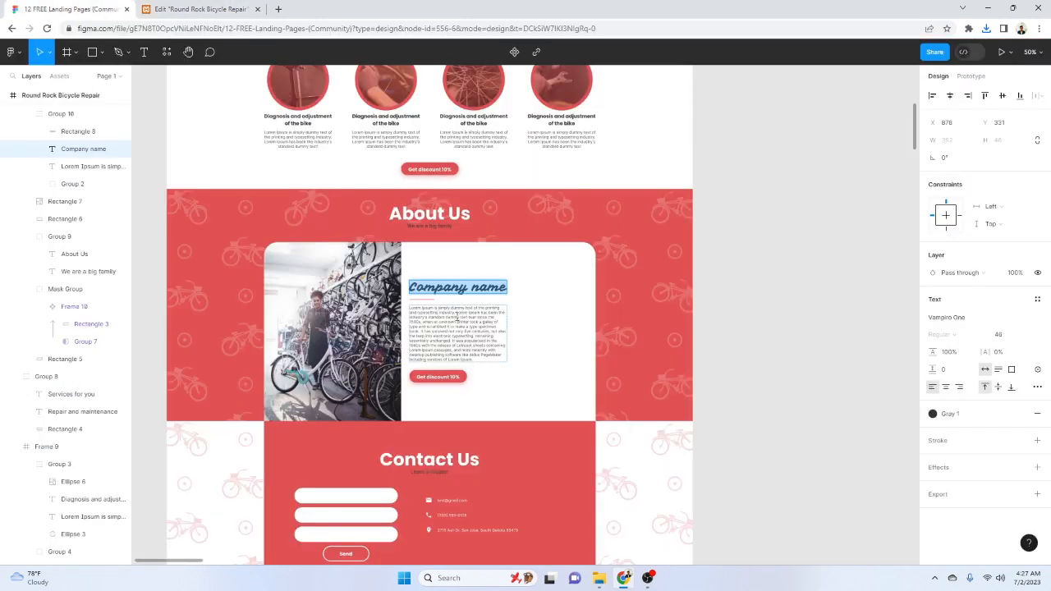
pyautogui.click(164, 9)
pyautogui.click(582, 119)
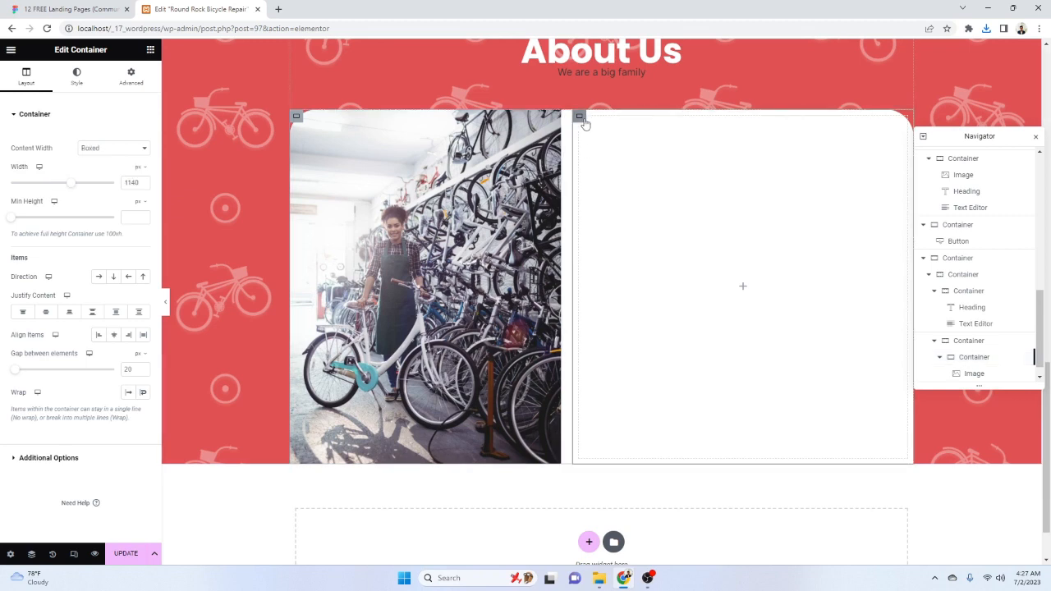
pyautogui.click(46, 312)
pyautogui.click(98, 334)
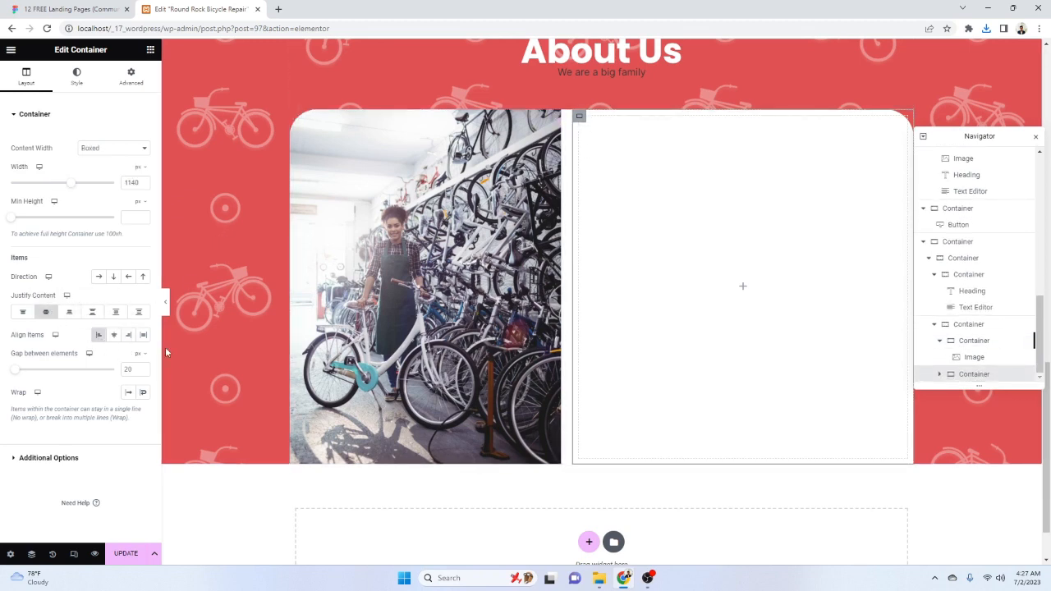
# Add a Heading widget to the second column container and replace its title with "Company name"
pyautogui.click(151, 51)
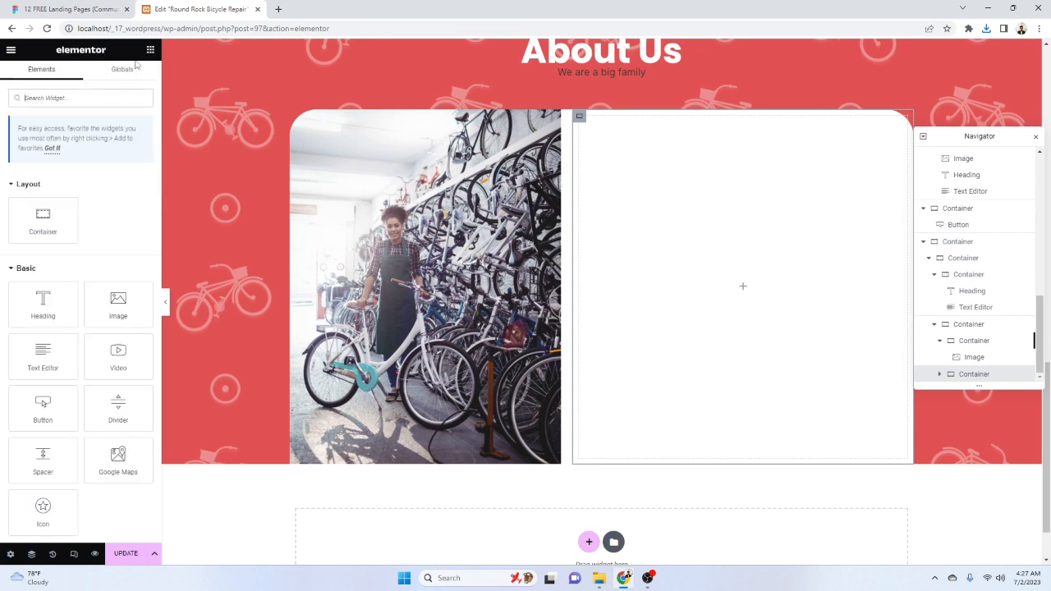
pyautogui.click(580, 117)
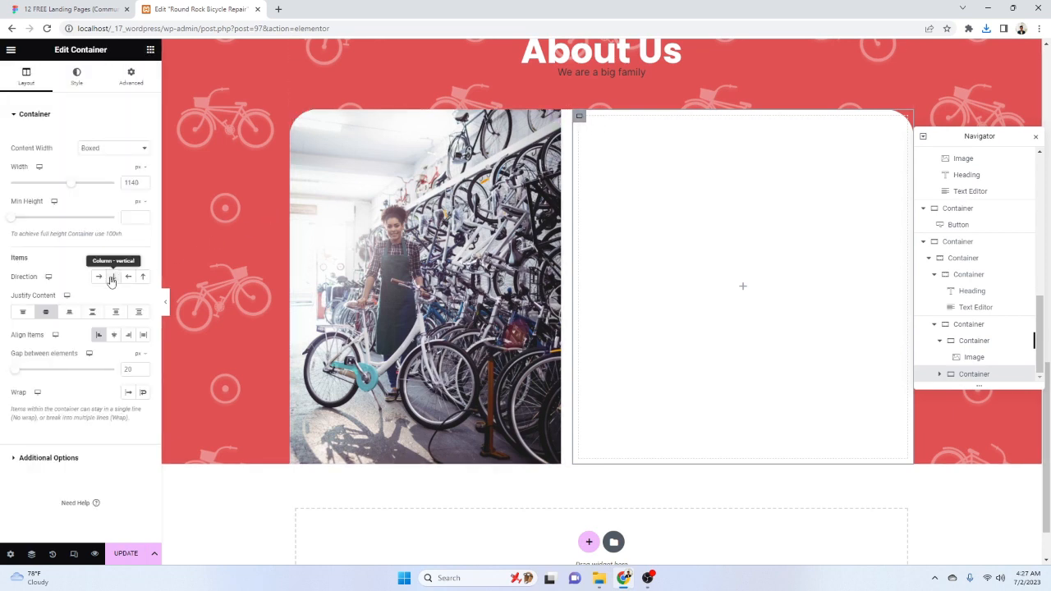
pyautogui.click(150, 50)
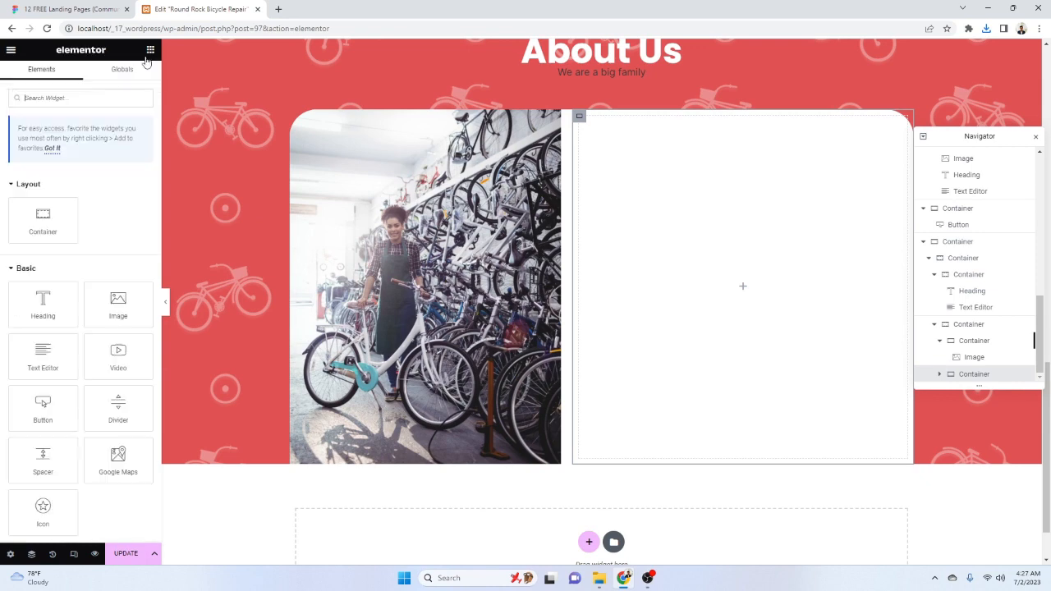
pyautogui.moveTo(44, 318); pyautogui.dragTo(694, 306)
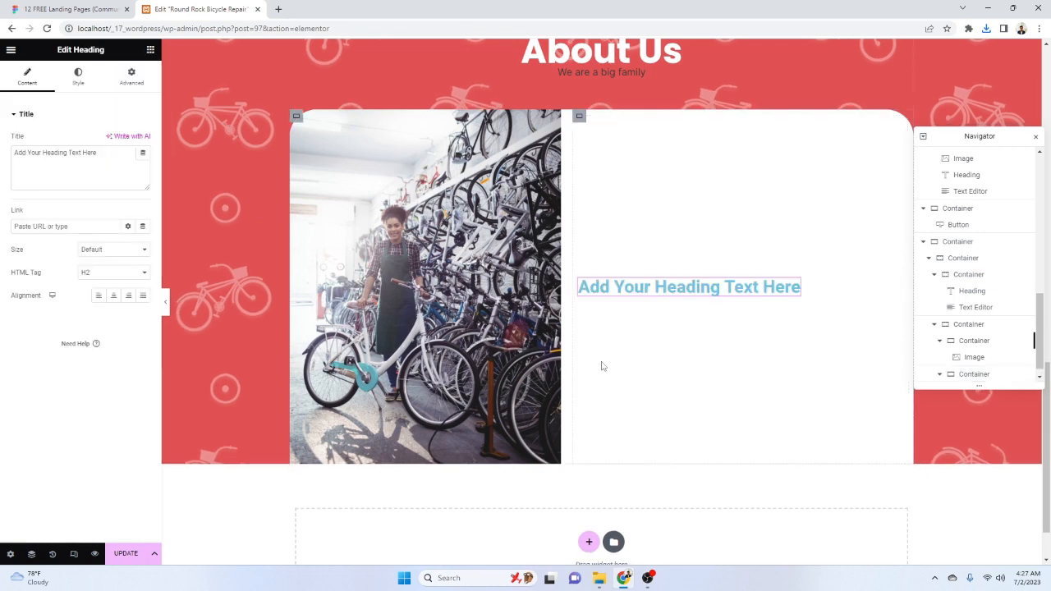
pyautogui.tripleClick(87, 174)
pyautogui.hotkey('ctrl', 'v')
# Check the Company name font in Figma, enter "vampiro one" in the browser's address bar to copy it, and return to Elementor
pyautogui.click(70, 9)
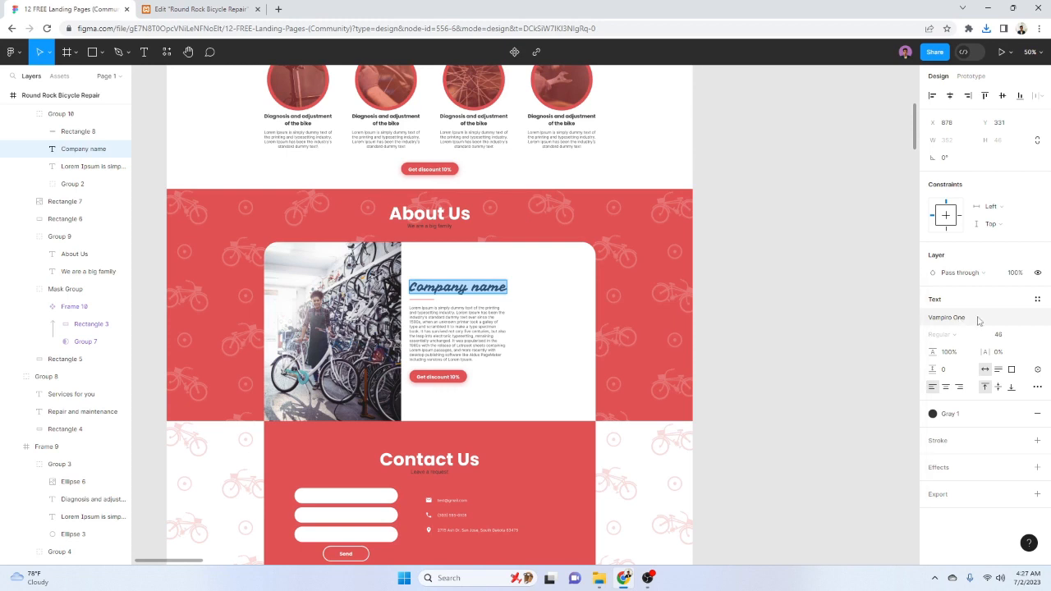
pyautogui.click(953, 319)
pyautogui.click(998, 320)
pyautogui.click(538, 30)
pyautogui.write('vam')
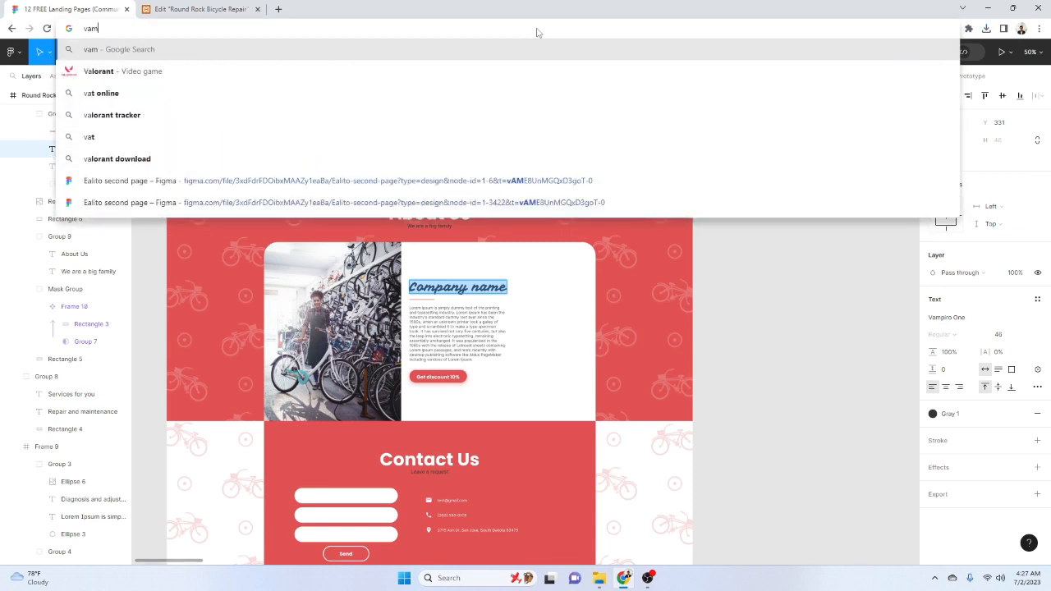
pyautogui.write('piro one')
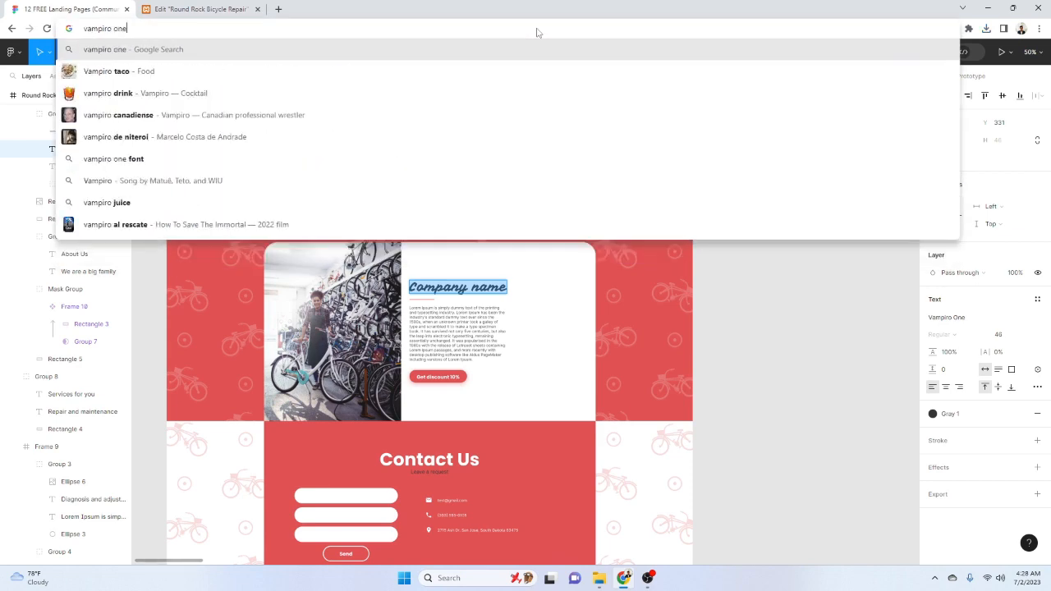
pyautogui.hotkey('ctrl', 'a')
pyautogui.hotkey('ctrl', 'Tab')
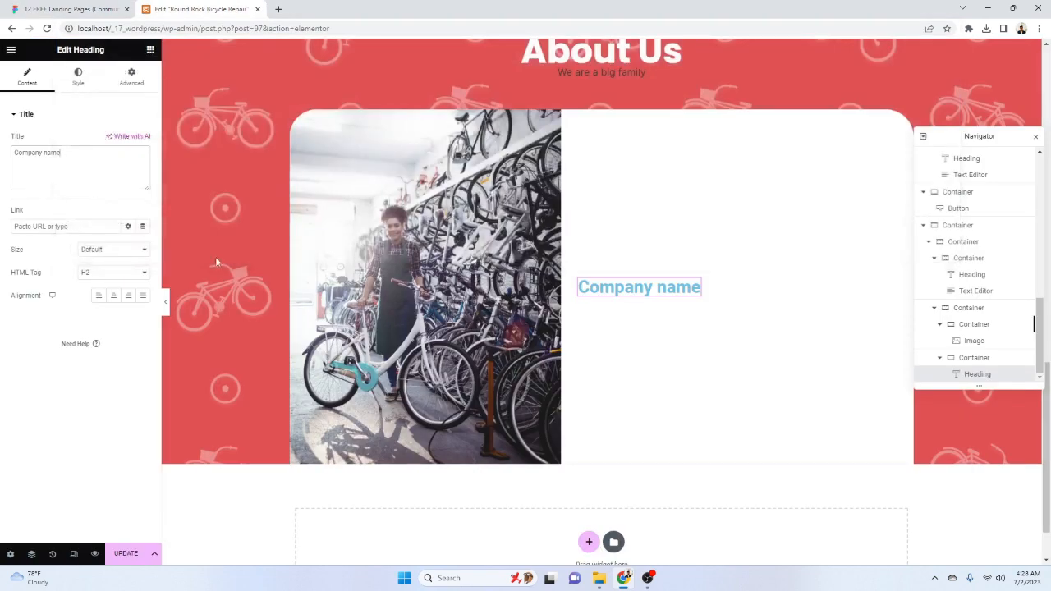
# Set the Company name heading's font family to Vampiro One
pyautogui.click(78, 75)
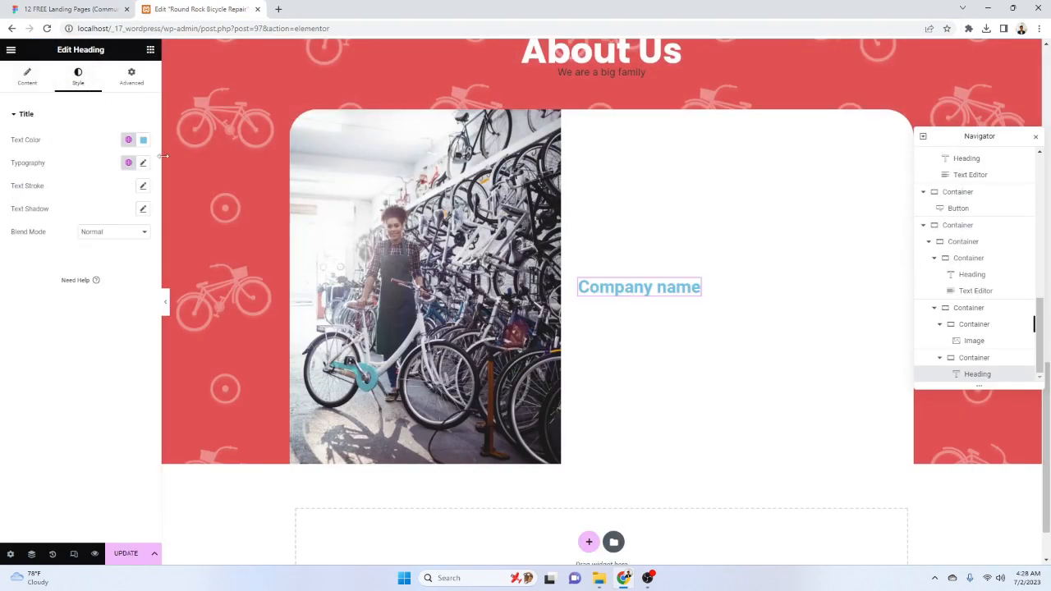
pyautogui.click(143, 163)
pyautogui.click(115, 214)
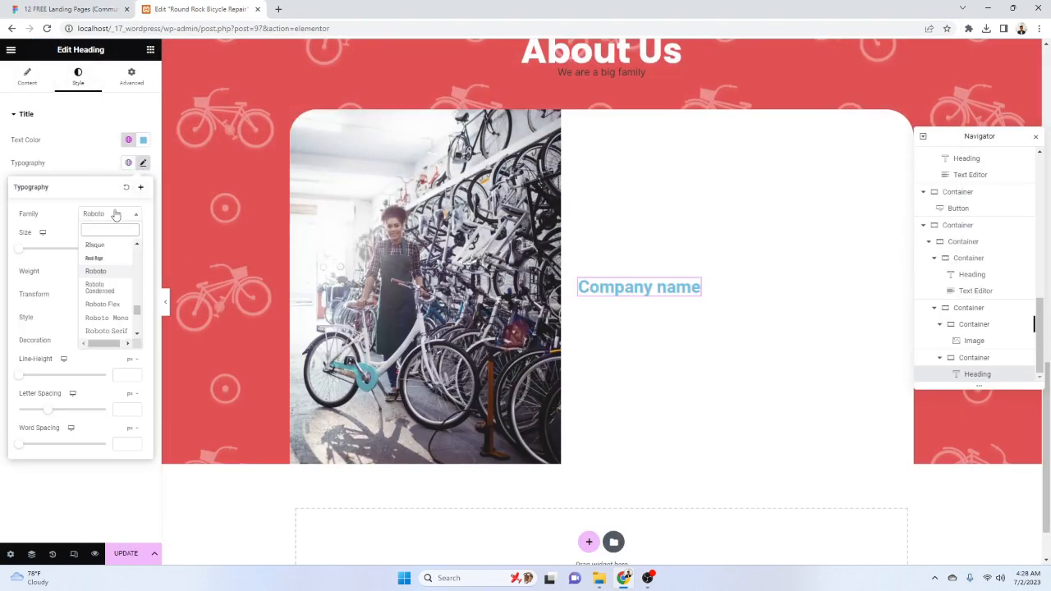
pyautogui.write('vampiro one')
pyautogui.click(120, 259)
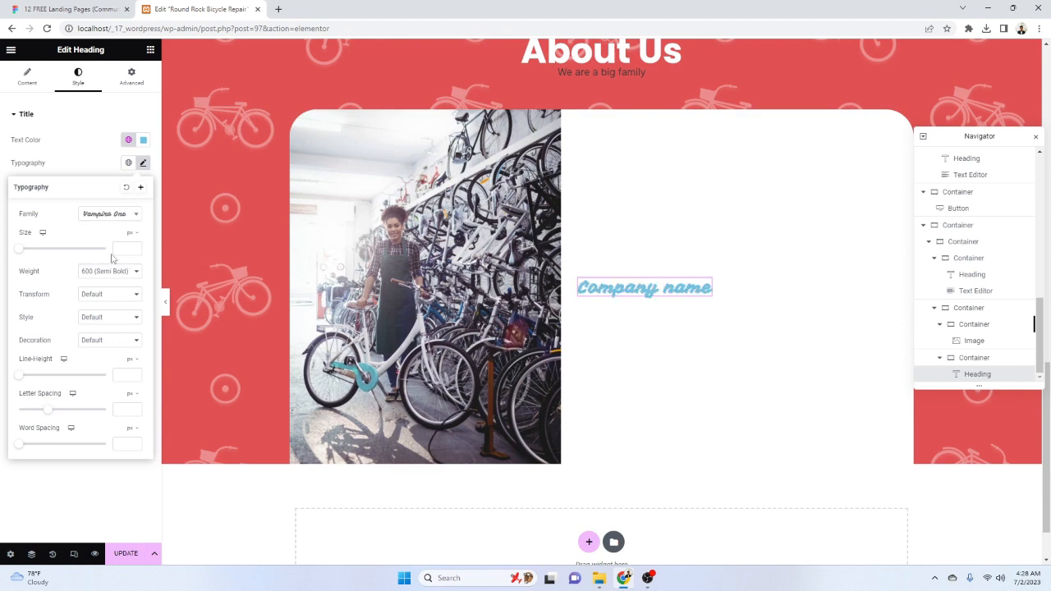
# Switch to Figma, detach the Company name text's color style, and select its hex fill value 333333 for copying
pyautogui.click(74, 7)
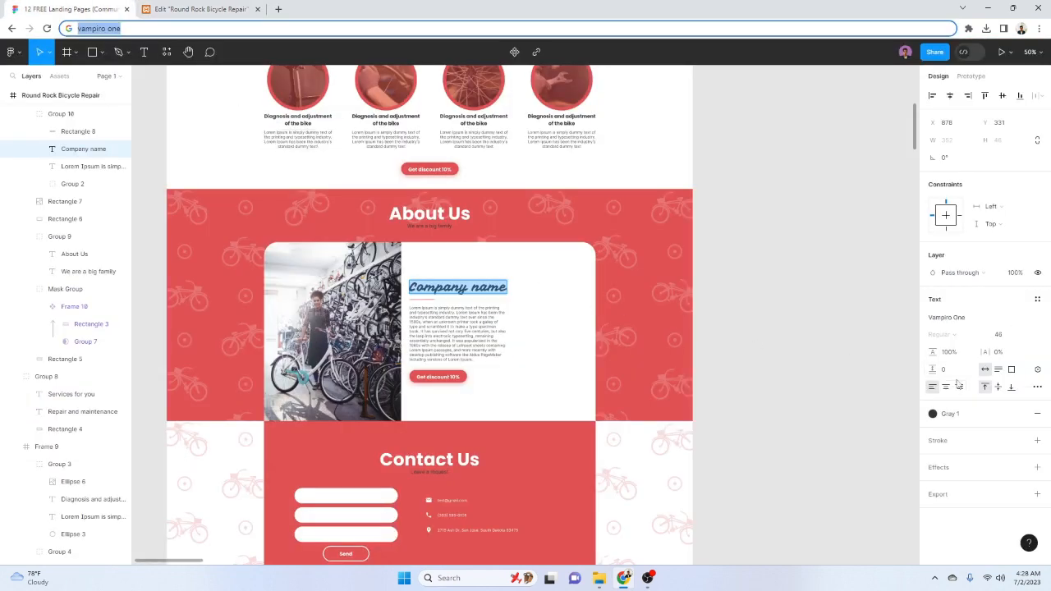
pyautogui.click(1021, 415)
pyautogui.click(953, 431)
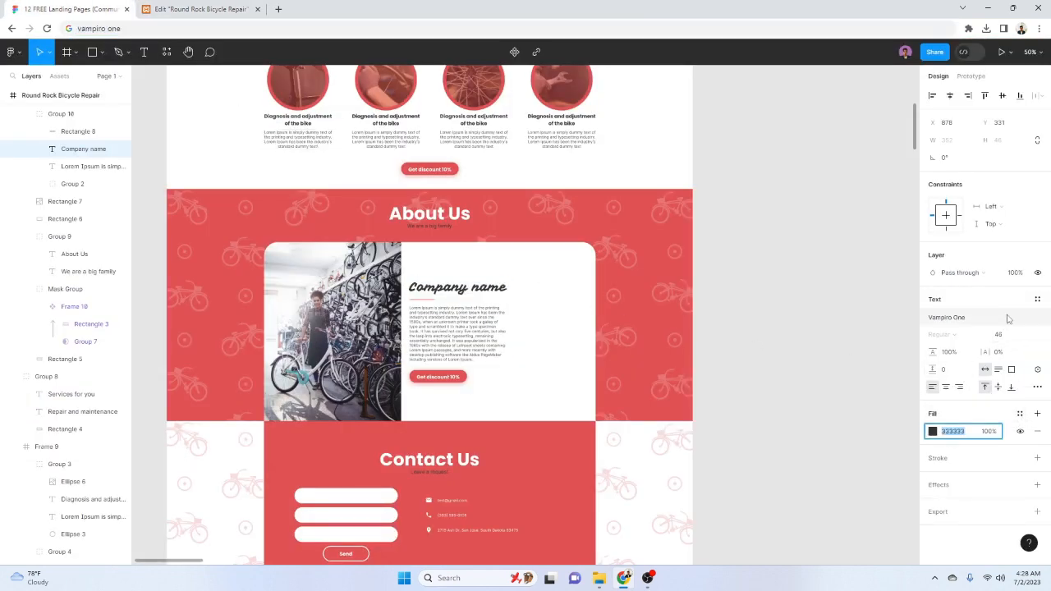
# Switch back to Elementor, set the Company name heading's font size to 46 px, and compare its weight options with the Figma design
pyautogui.click(246, 6)
pyautogui.write('40')
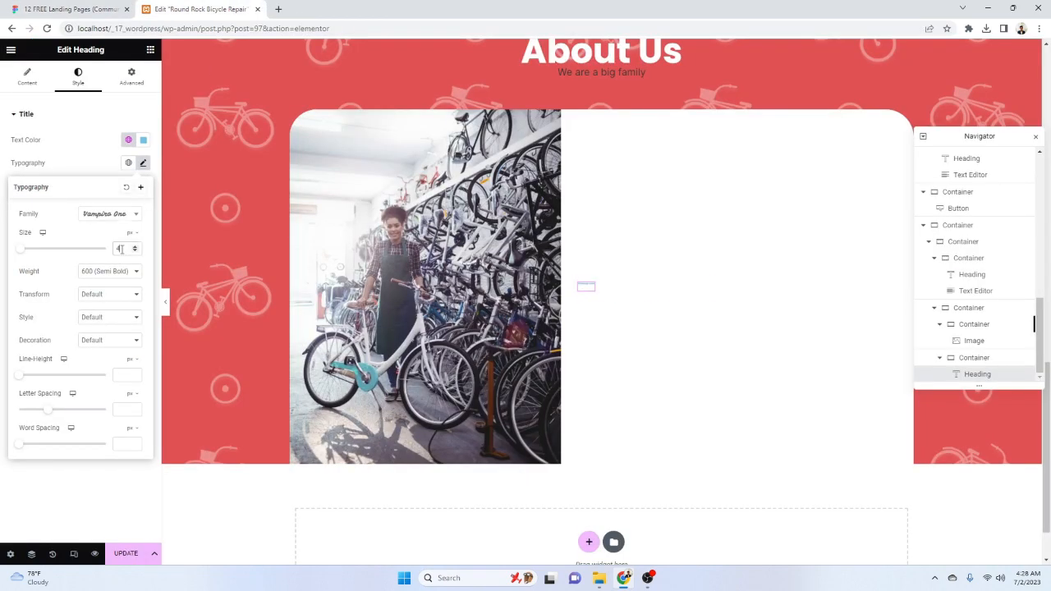
pyautogui.click(122, 272)
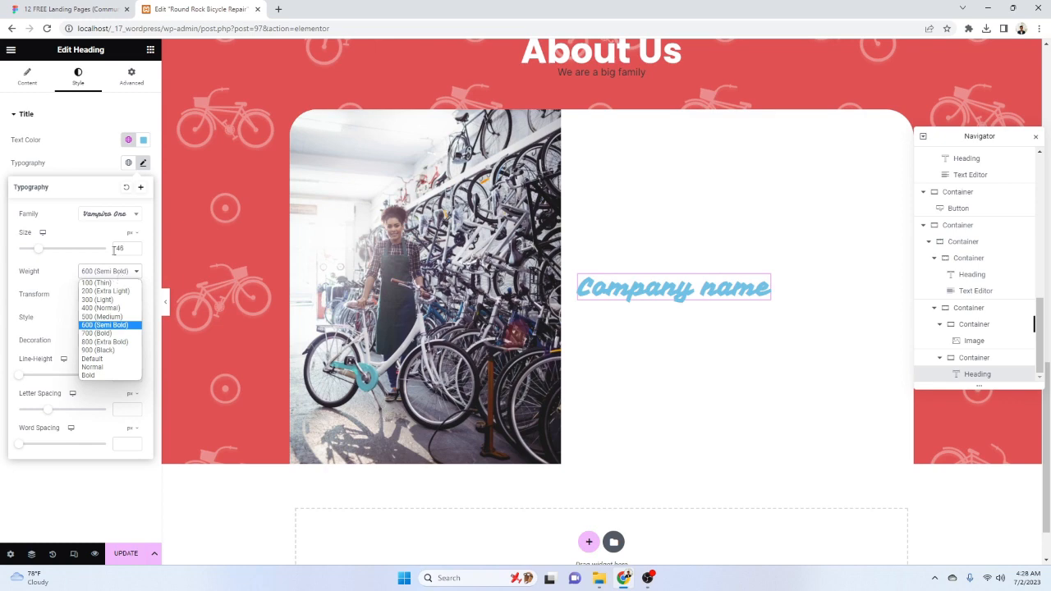
pyautogui.click(31, 5)
pyautogui.click(168, 9)
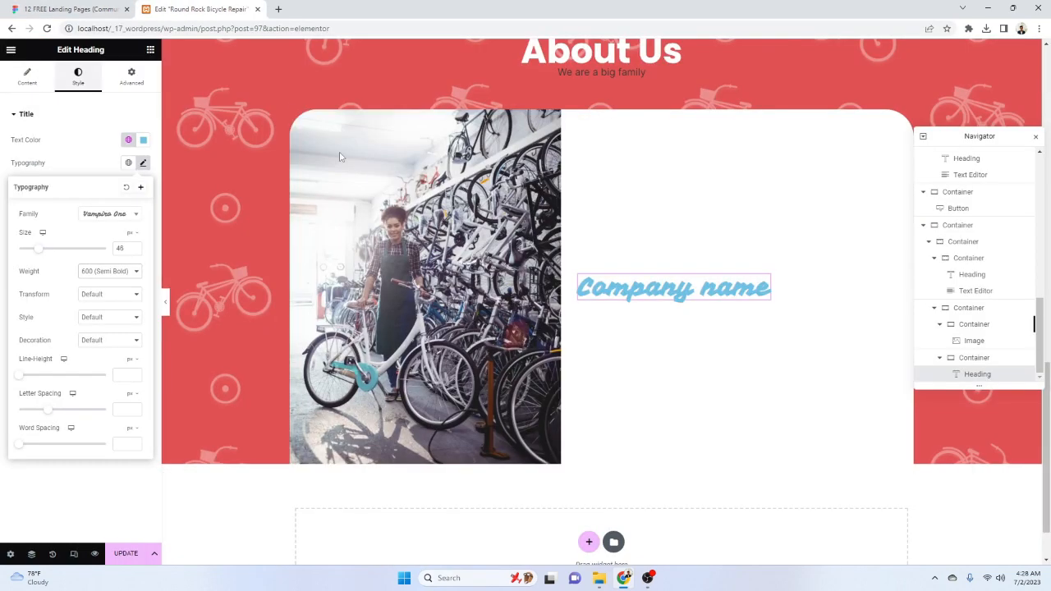
# Set the Company name heading's text color to #333333, and select the paragraph below it in Figma
pyautogui.click(144, 140)
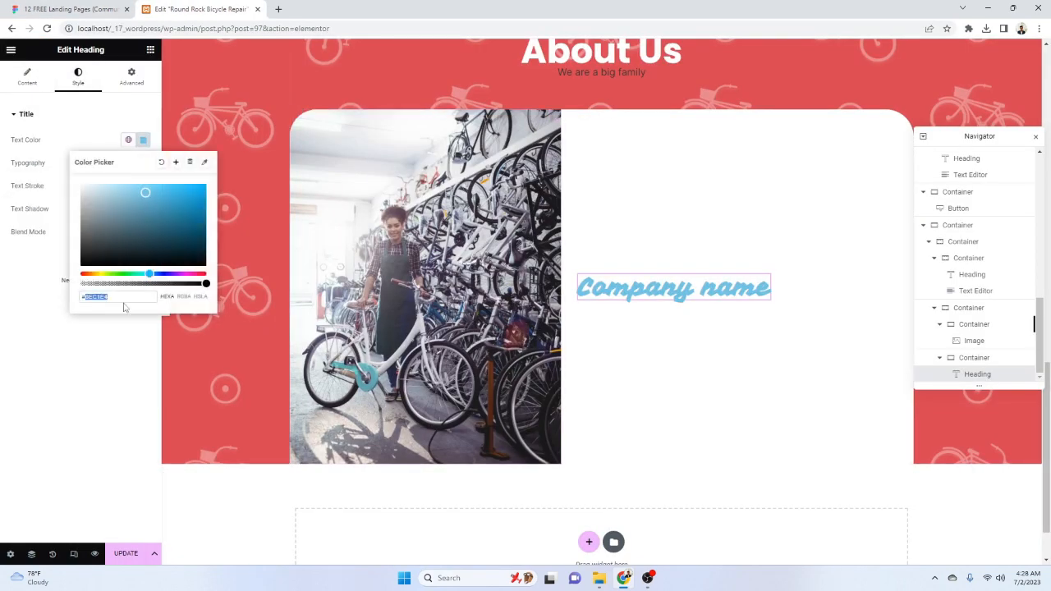
pyautogui.write('#333333')
pyautogui.click(40, 8)
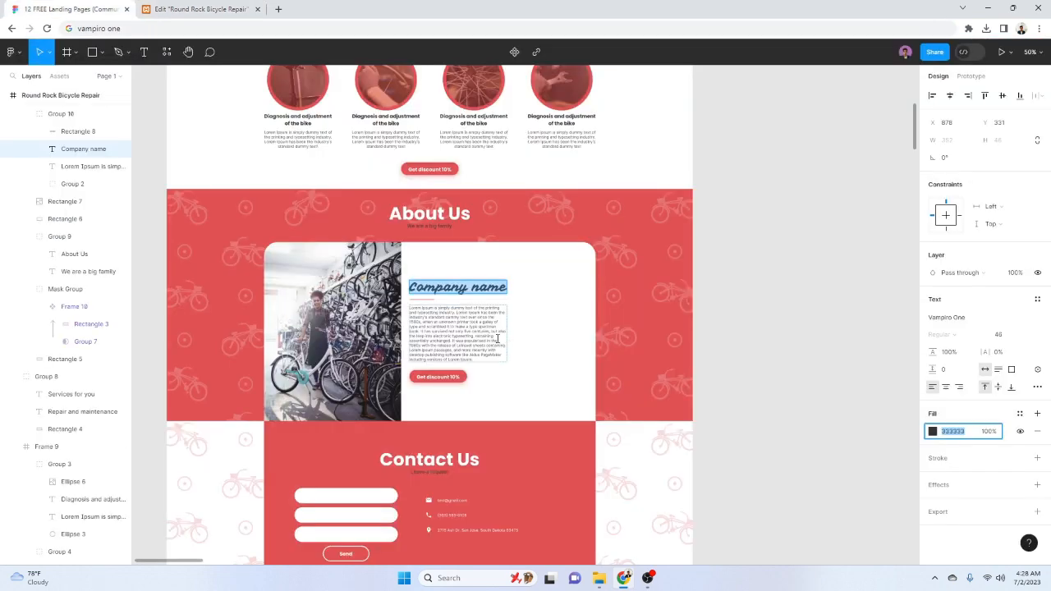
pyautogui.doubleClick(450, 322)
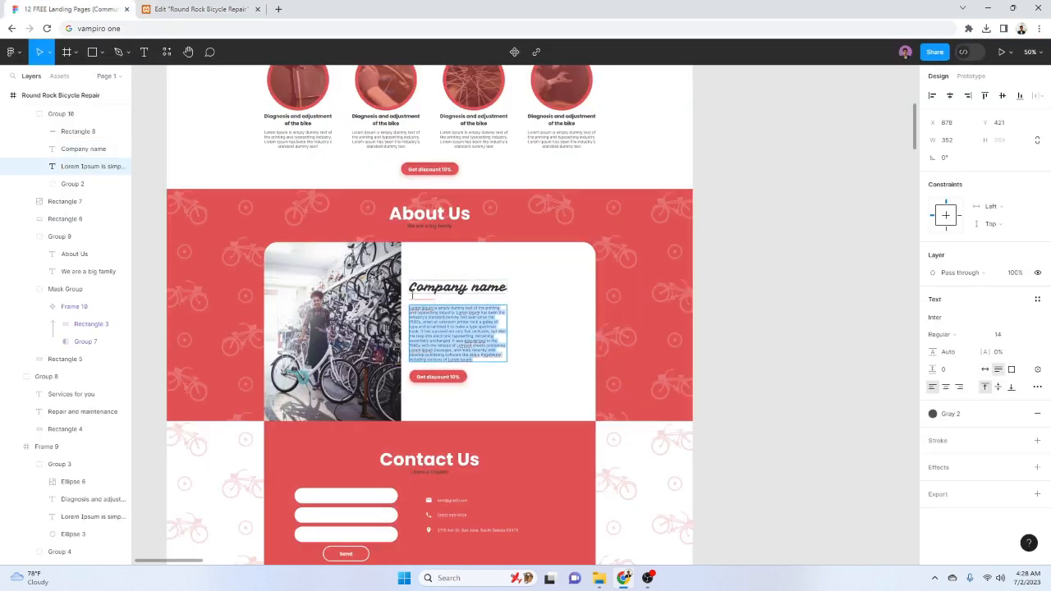
# Return to Elementor, add a Divider widget below the Company name heading, and set its width to 20% to match Figma
pyautogui.click(202, 9)
pyautogui.click(150, 50)
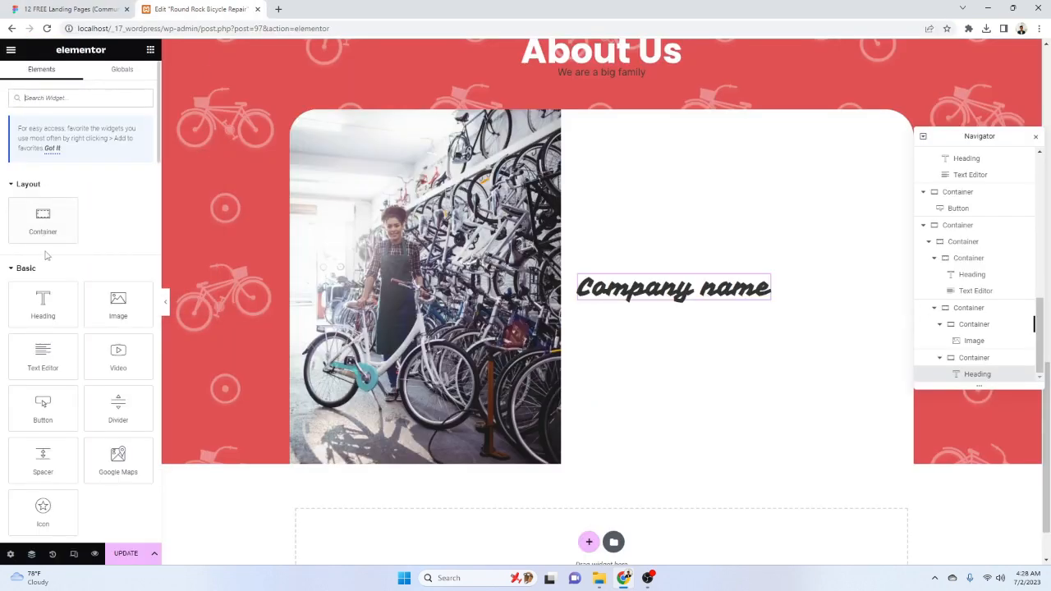
pyautogui.moveTo(120, 407); pyautogui.dragTo(728, 296)
pyautogui.click(30, 8)
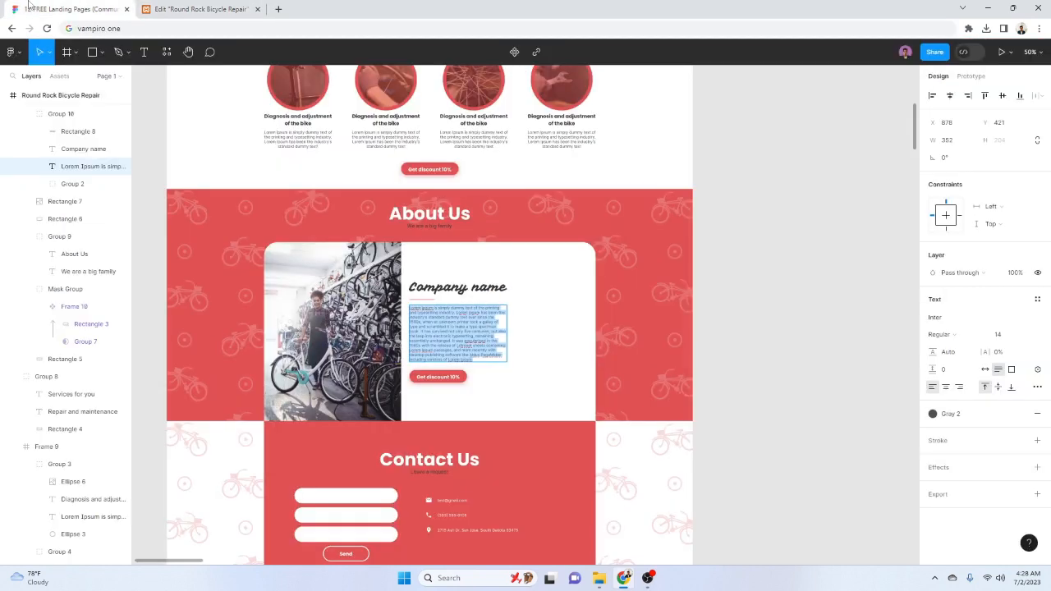
pyautogui.click(182, 10)
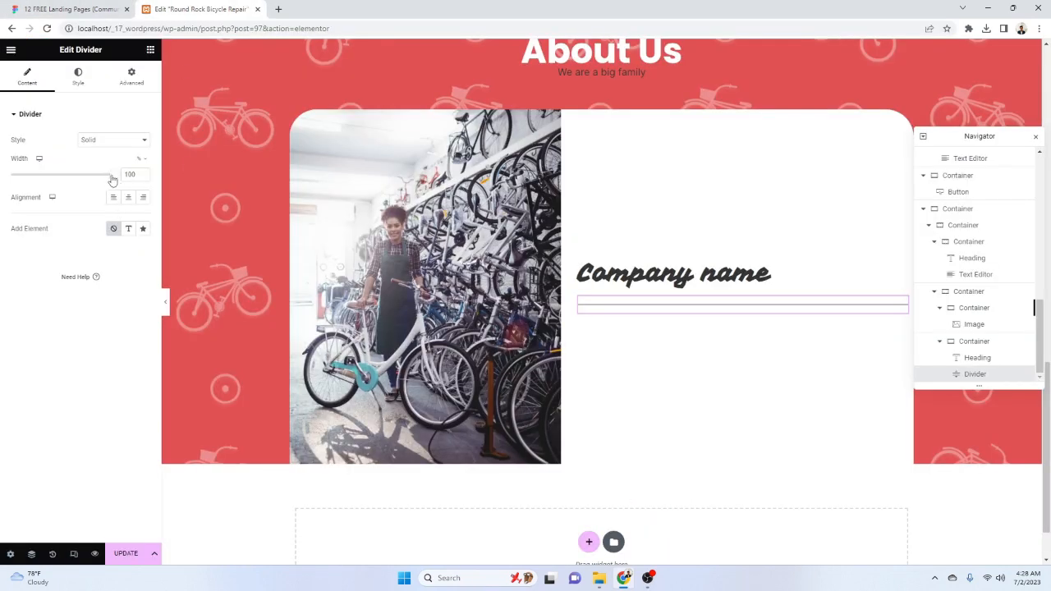
pyautogui.moveTo(87, 179); pyautogui.dragTo(49, 177)
pyautogui.click(66, 9)
pyautogui.click(195, 10)
# Left-align the divider under the Company name heading and look through its style options
pyautogui.click(78, 76)
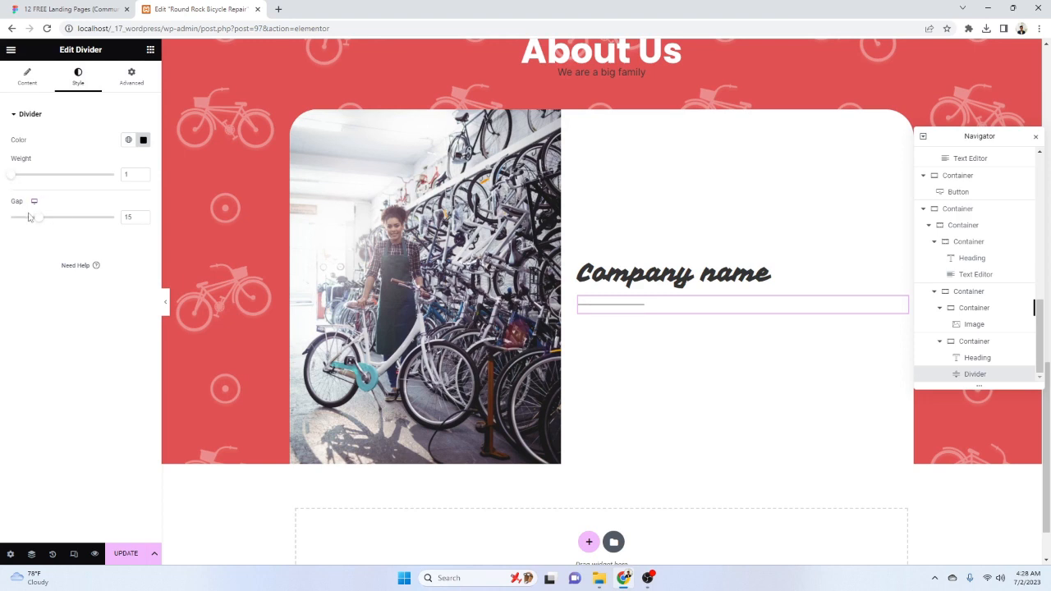
pyautogui.click(28, 78)
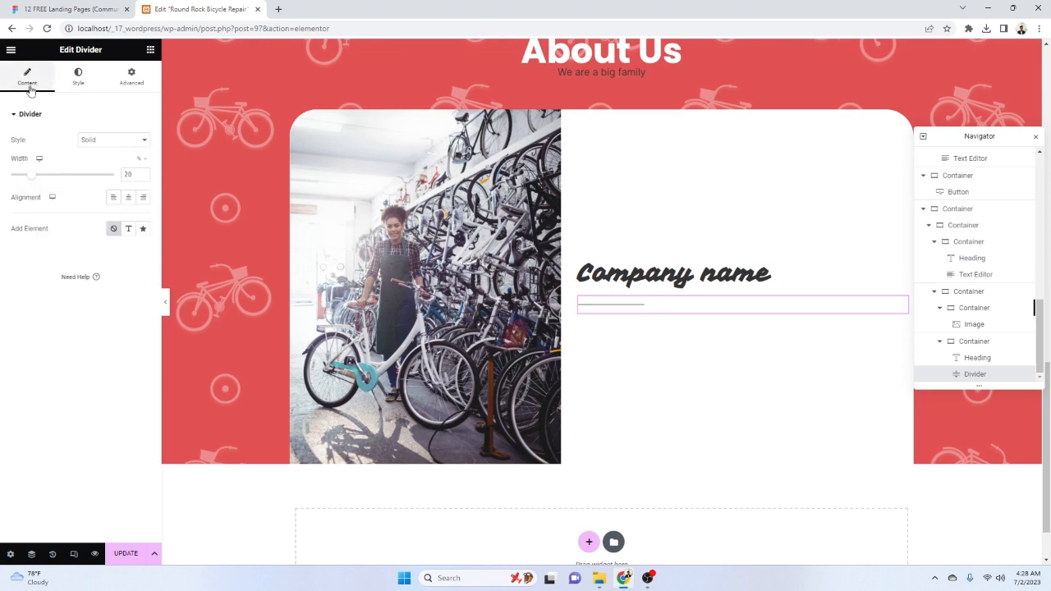
pyautogui.click(78, 75)
pyautogui.click(27, 75)
pyautogui.click(114, 197)
pyautogui.click(71, 82)
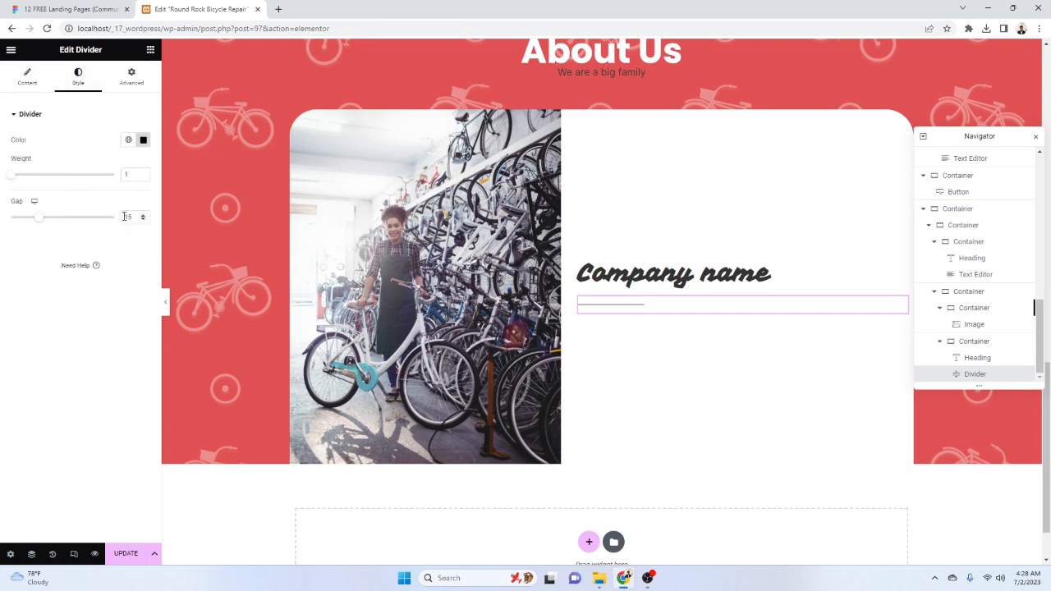
# Open the divider's color for editing, switch to Figma, and copy the E15252 fill of the line under Company name
pyautogui.click(143, 140)
pyautogui.click(70, 9)
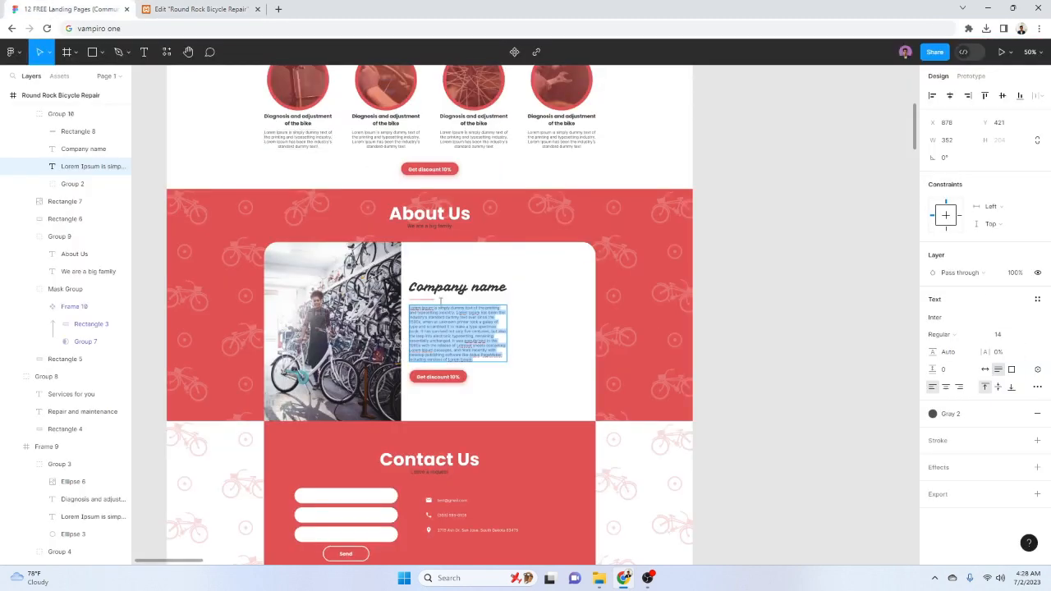
pyautogui.click(433, 303)
pyautogui.scroll(5, 434, 303)
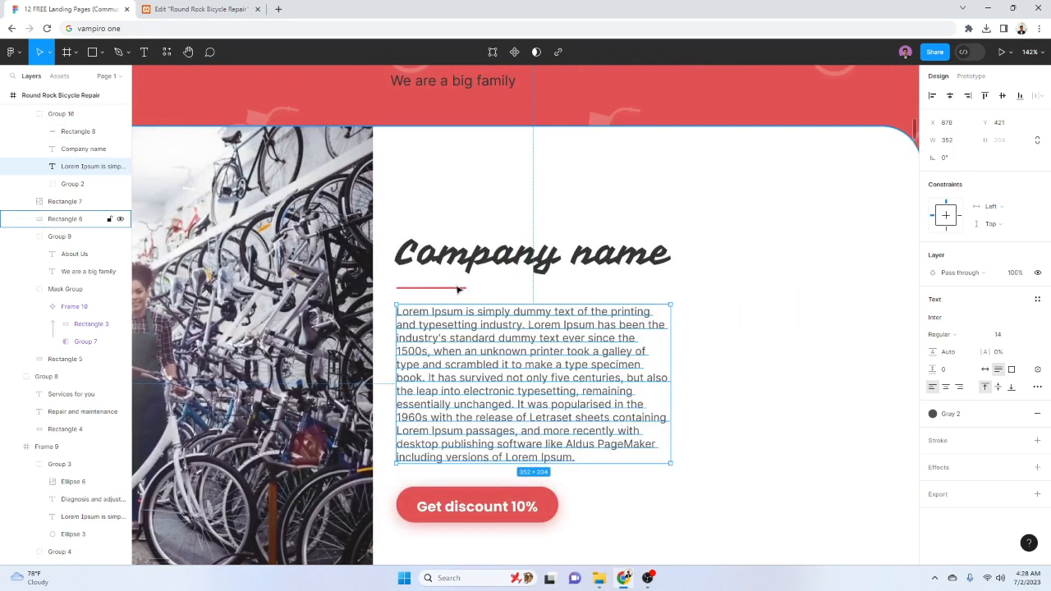
pyautogui.click(955, 318)
pyautogui.hotkey('ctrl', 'c')
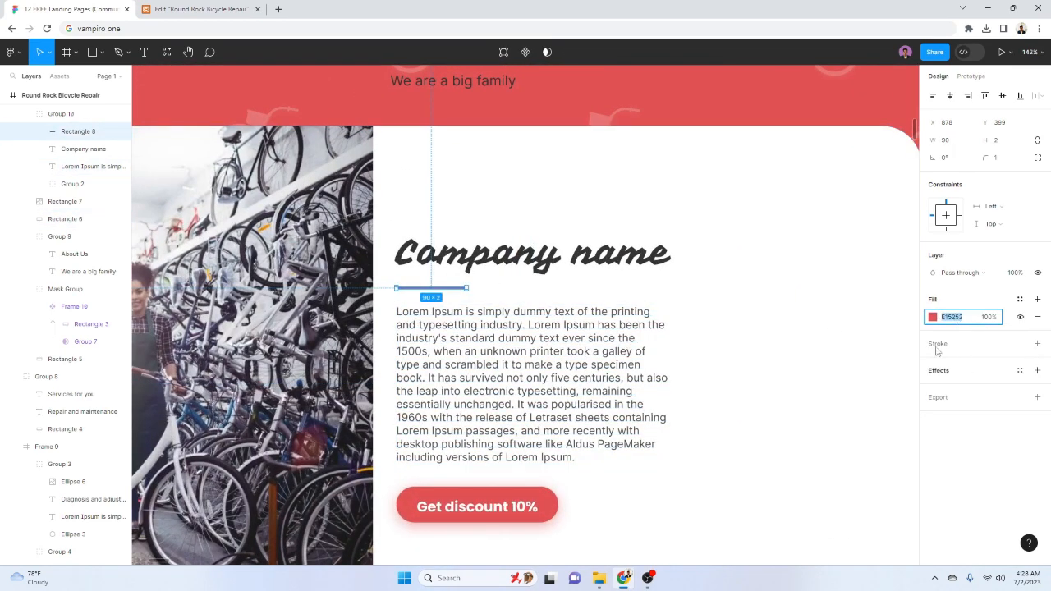
# Back in Elementor, set the divider's color to #E15252, its weight to 3.8, and its gap to 2
pyautogui.click(195, 8)
pyautogui.hotkey('ctrl', 'v')
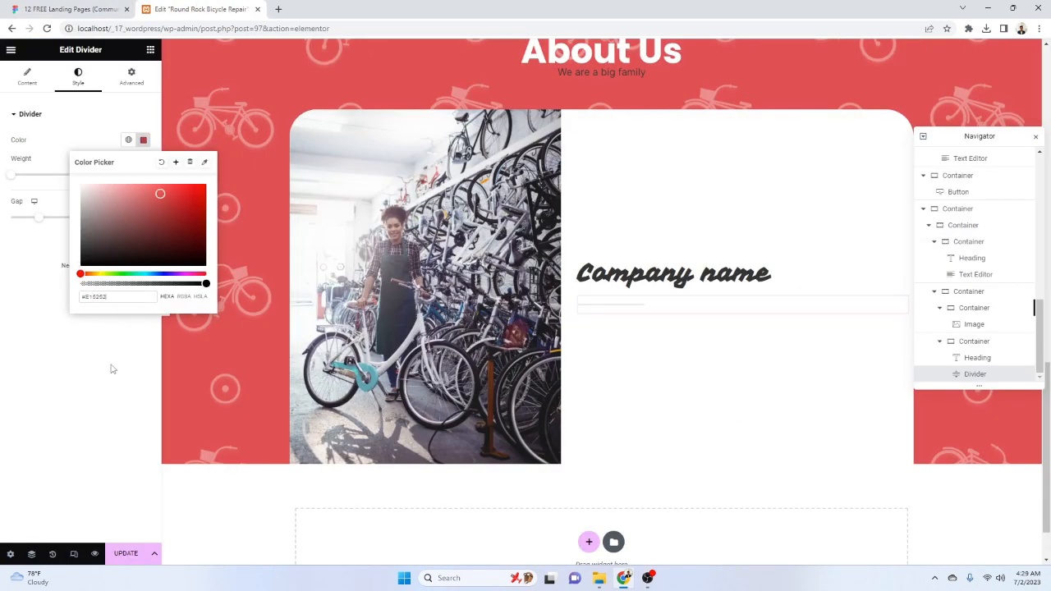
pyautogui.click(110, 367)
pyautogui.moveTo(9, 180); pyautogui.dragTo(9, 227)
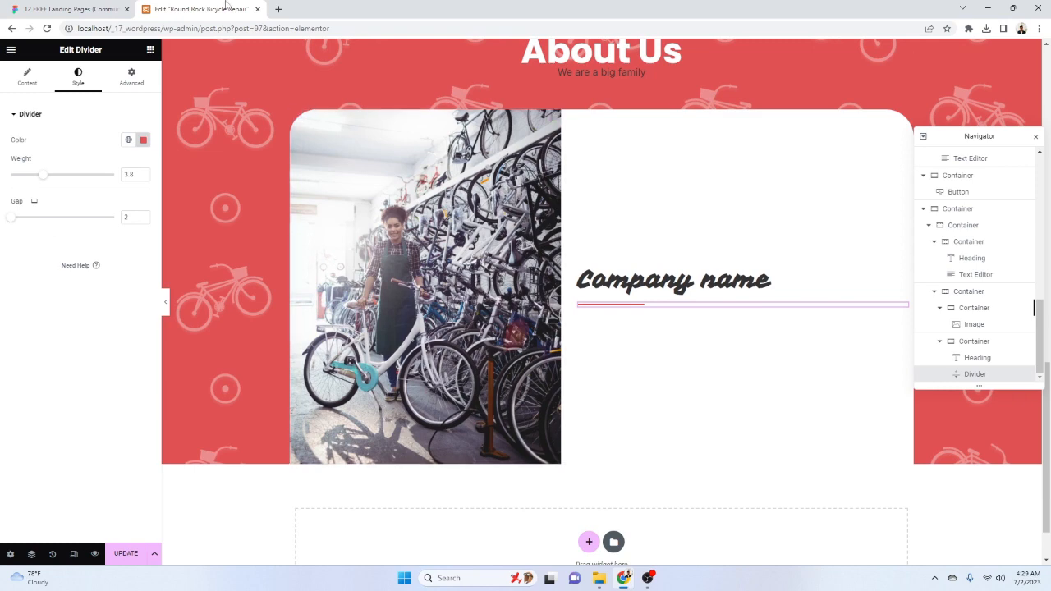
# Switch to Figma and copy the full Lorem Ipsum paragraph below the Company name line
pyautogui.click(72, 8)
pyautogui.click(480, 343)
pyautogui.doubleClick(485, 356)
pyautogui.hotkey('ctrl', 'c')
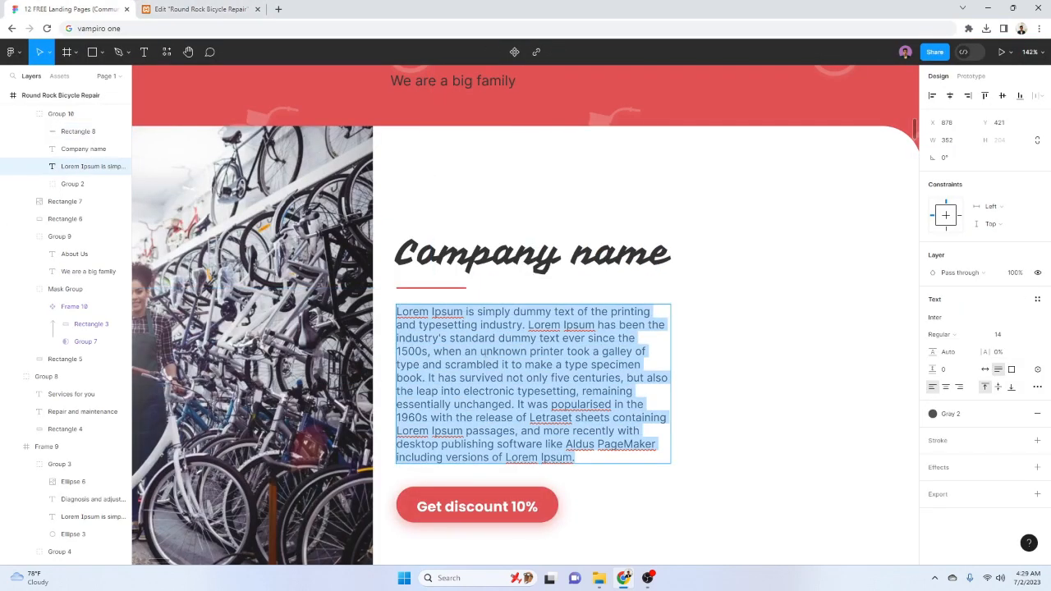
# Return to Elementor, add a Text Editor widget to the Company name container, and place it below the divider
pyautogui.click(198, 9)
pyautogui.click(151, 49)
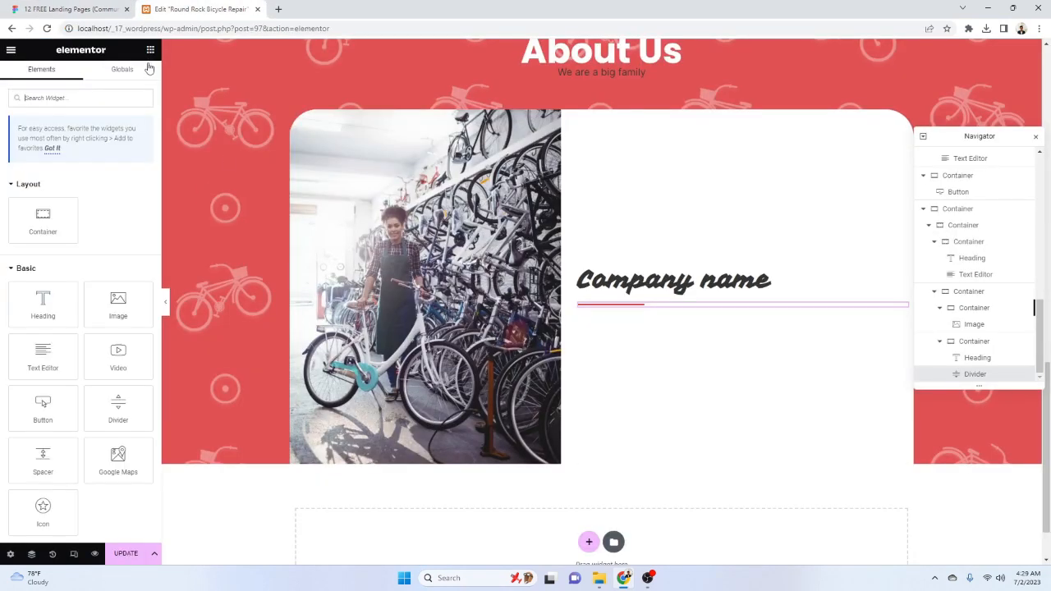
pyautogui.moveTo(54, 363); pyautogui.dragTo(698, 288)
pyautogui.scroll(-1, 986, 359)
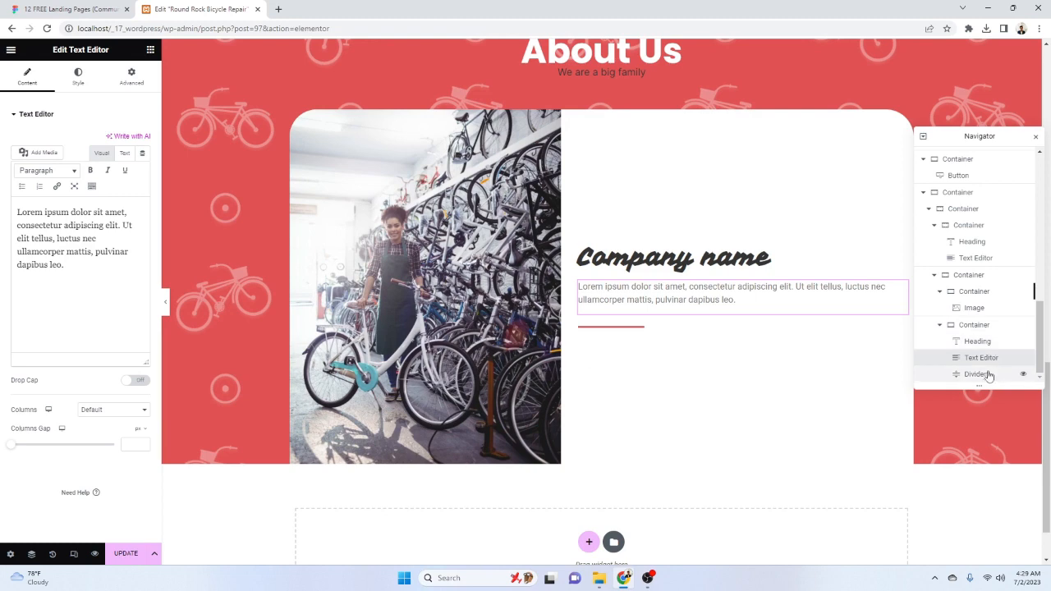
pyautogui.click(982, 368)
pyautogui.moveTo(983, 369)
pyautogui.mouseDown()
pyautogui.moveTo(981, 349)
pyautogui.moveTo(982, 374)
pyautogui.mouseUp()
# Replace the new Text Editor's placeholder text with the paragraph copied from Figma, and move the Navigator clear of the content
pyautogui.click(666, 319)
pyautogui.hotkey('ctrl', 'a')
pyautogui.hotkey('ctrl', 'v')
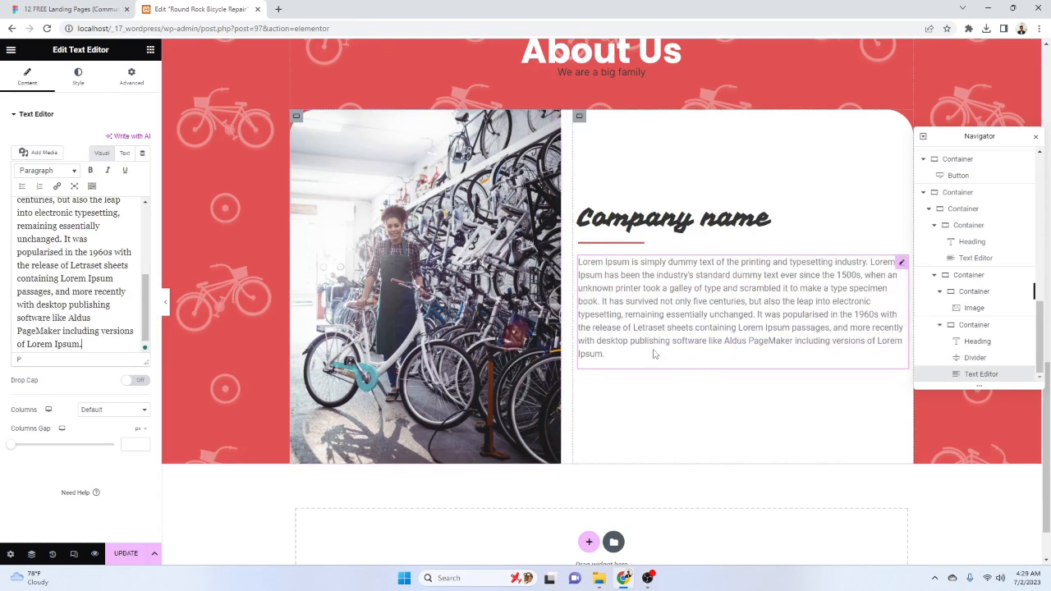
pyautogui.scroll(-1, 725, 356)
pyautogui.moveTo(980, 136); pyautogui.dragTo(973, 289)
# Compare the paragraph's layout with the Figma design, and set the Text Editor's right padding to 40 px in Elementor
pyautogui.click(69, 9)
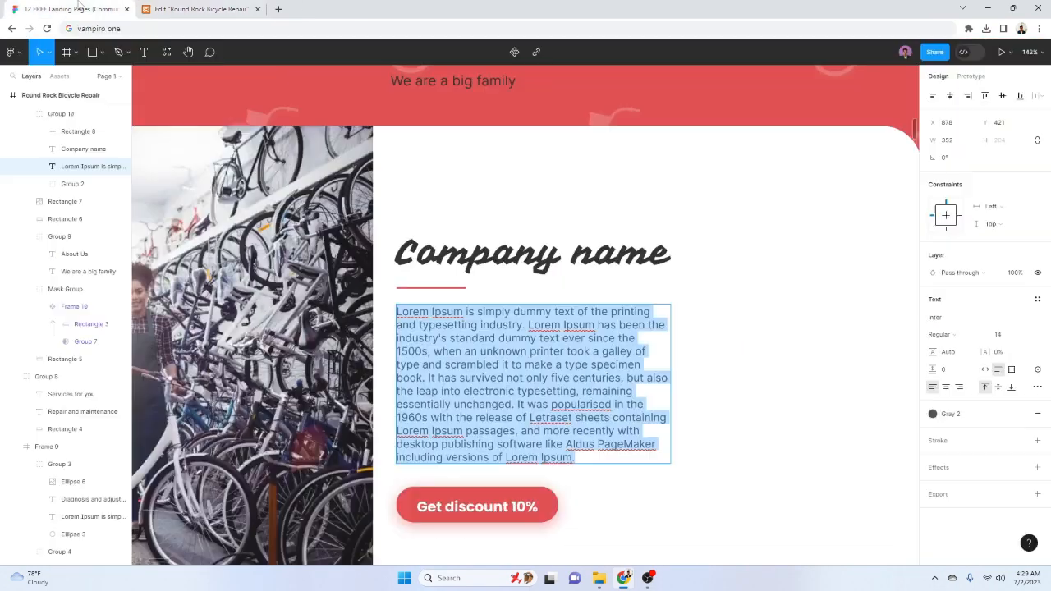
pyautogui.scroll(-3, 753, 284)
pyautogui.scroll(-2, 731, 301)
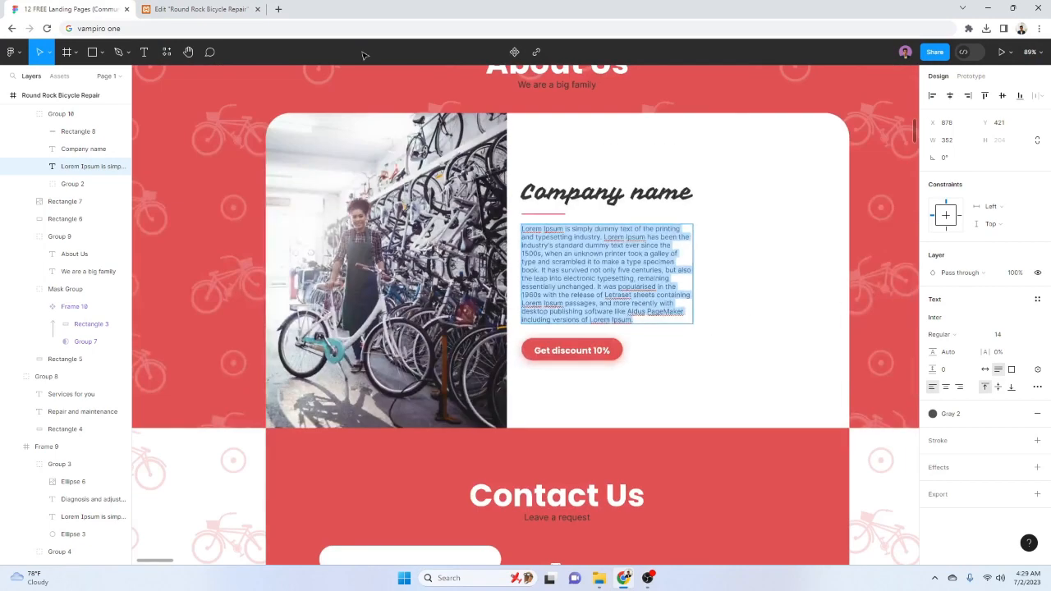
pyautogui.click(197, 9)
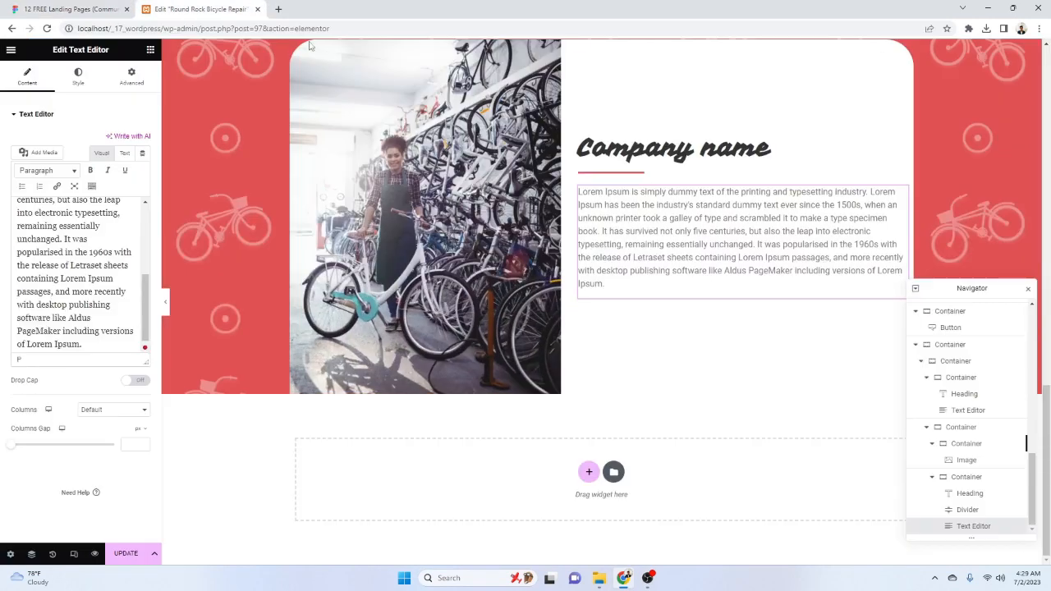
pyautogui.click(77, 79)
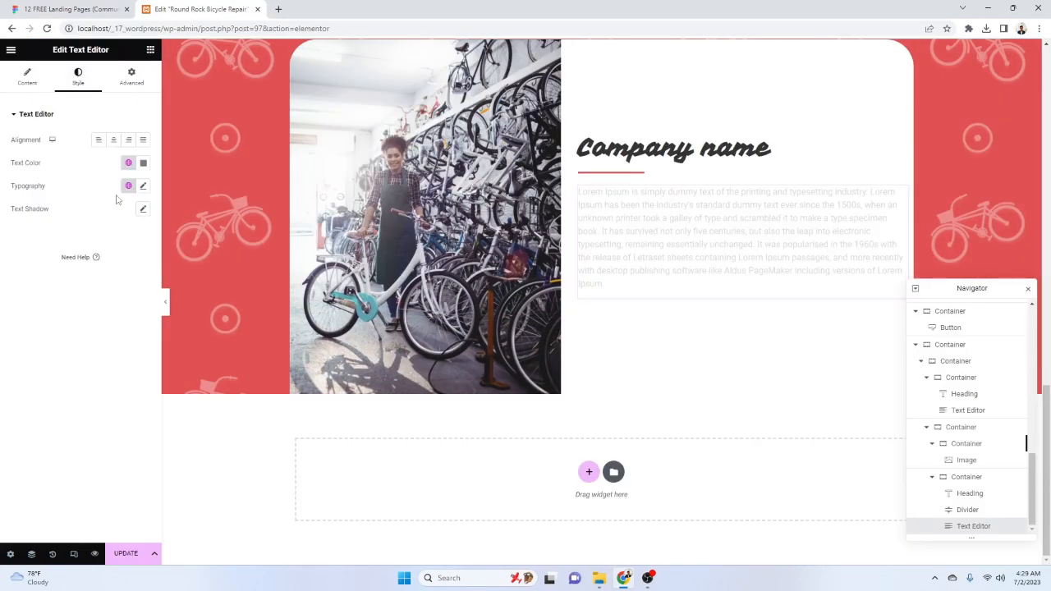
pyautogui.click(27, 77)
pyautogui.click(131, 76)
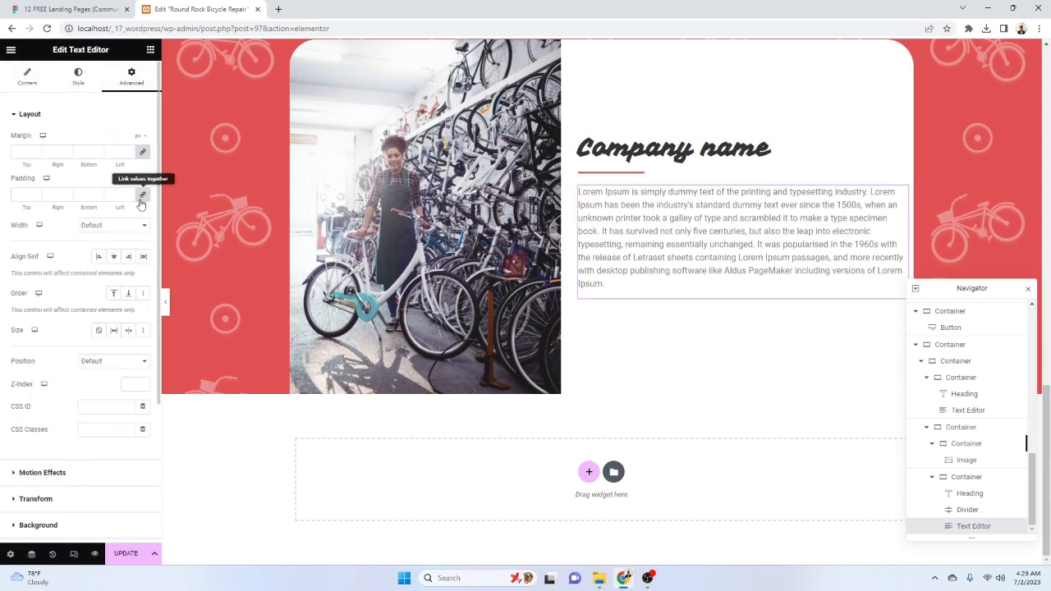
pyautogui.click(51, 195)
pyautogui.write('1')
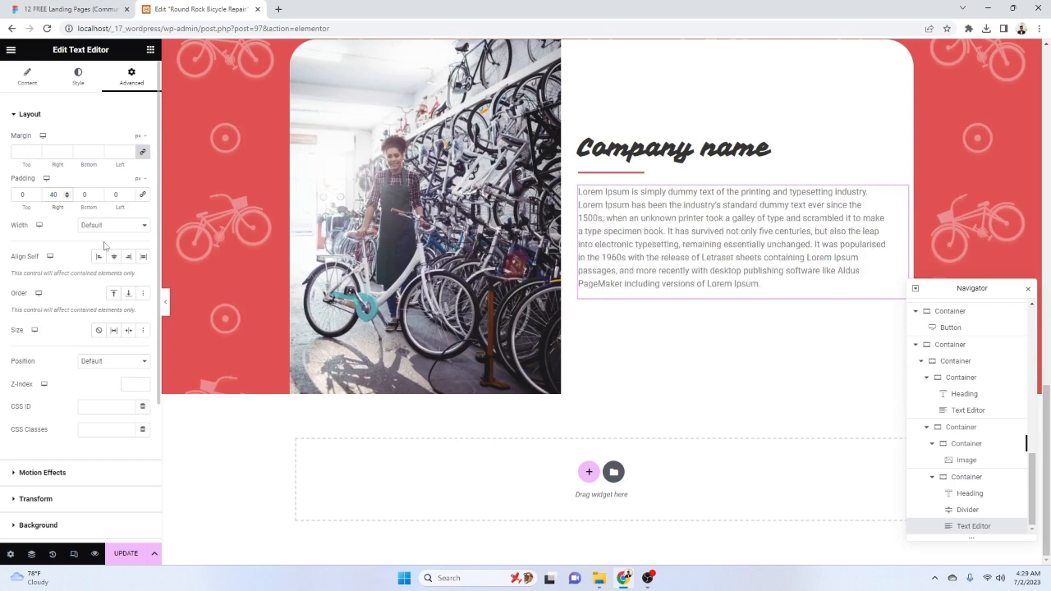
# In Figma, detach the paragraph's Gray 2 color style, select its hex fill value for copying, and return to Elementor
pyautogui.click(70, 9)
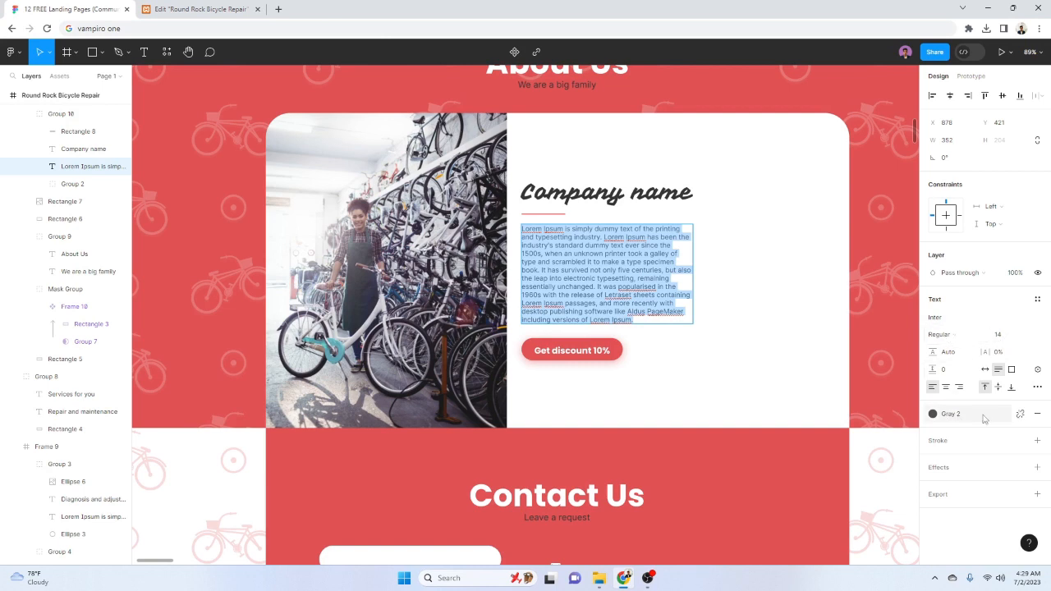
pyautogui.click(1021, 414)
pyautogui.click(955, 432)
pyautogui.click(219, 9)
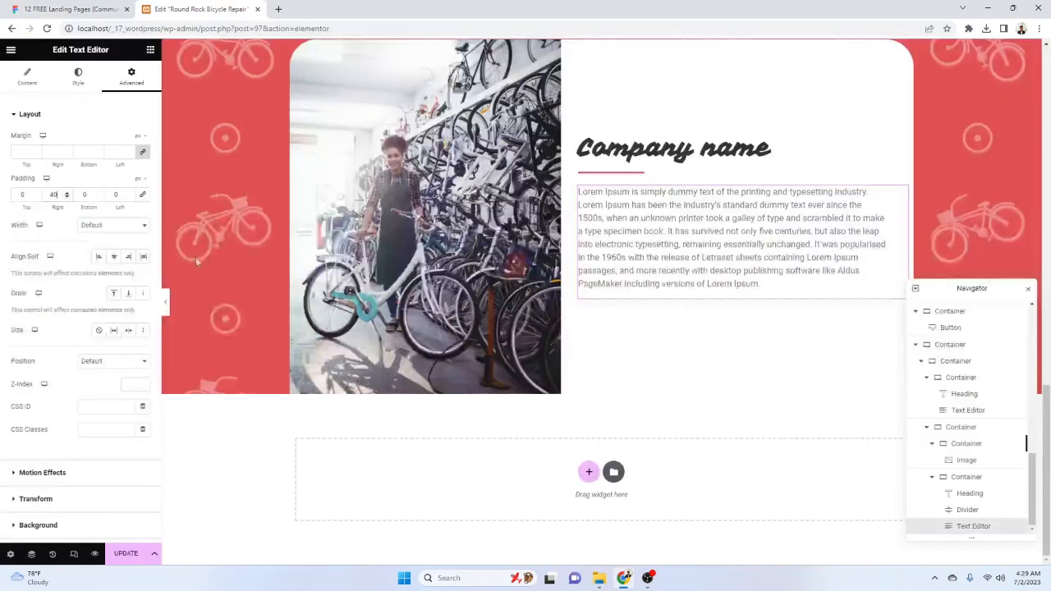
# Try to set the Text Editor's text color with the partial hex value 4F4
pyautogui.click(78, 77)
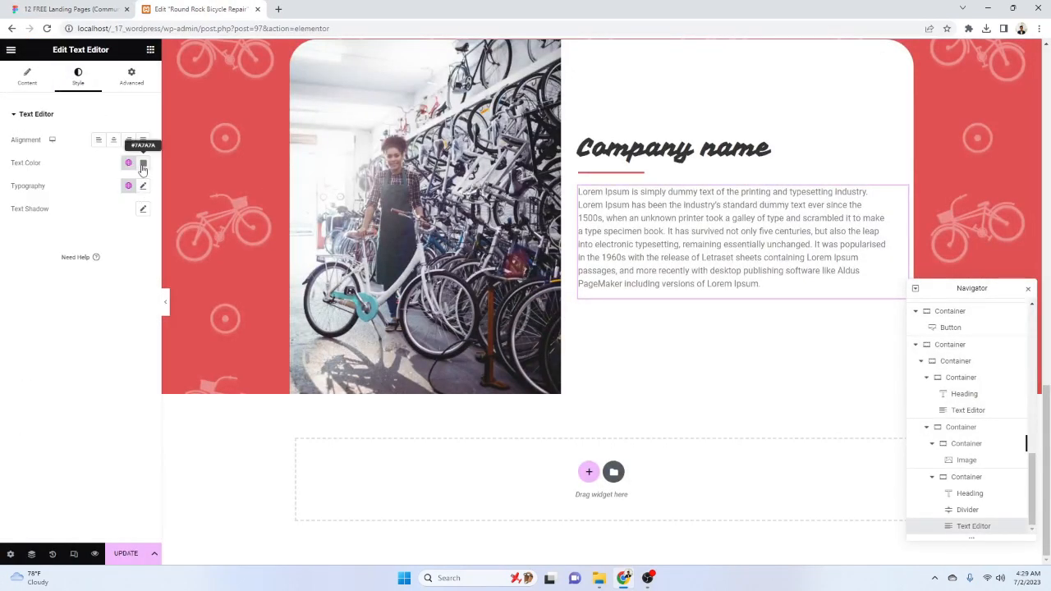
pyautogui.click(143, 163)
pyautogui.doubleClick(128, 318)
pyautogui.write('4F4')
pyautogui.click(112, 378)
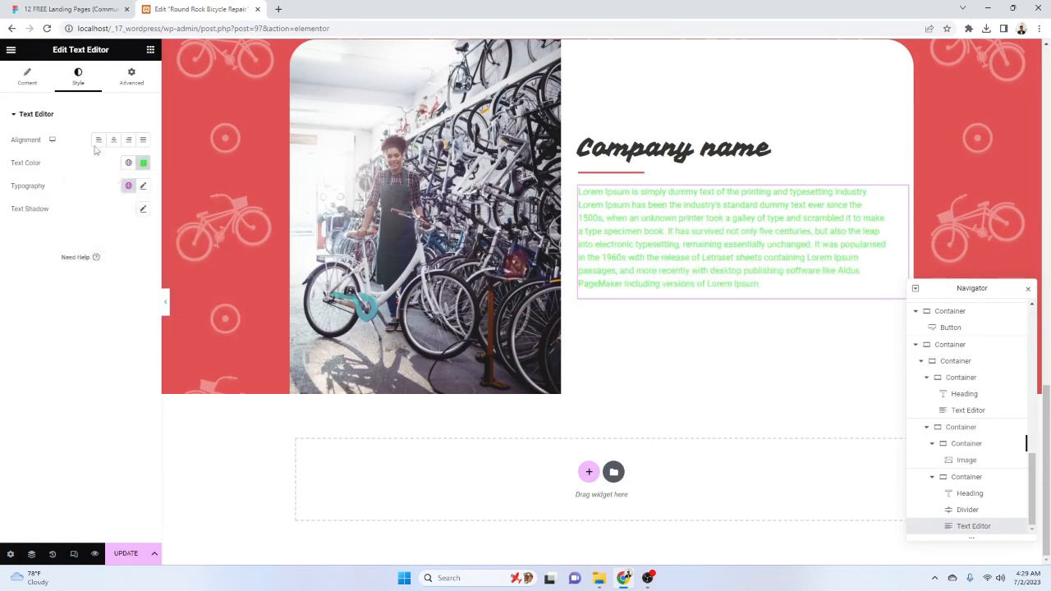
# Copy the full 4F4F4F fill value from Figma and apply it as the Text Editor's text color in Elementor
pyautogui.click(65, 8)
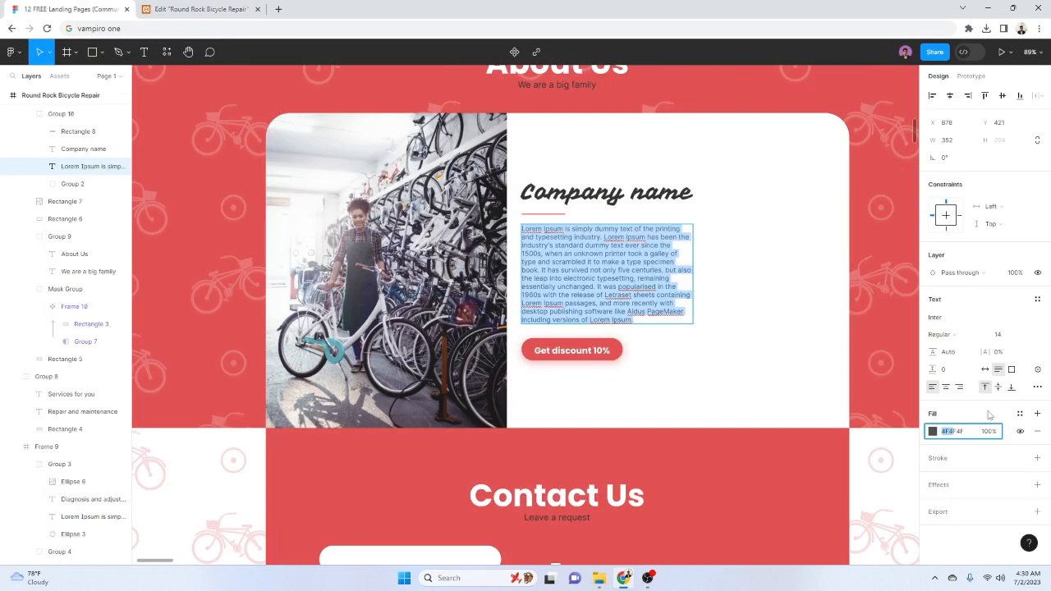
pyautogui.click(198, 9)
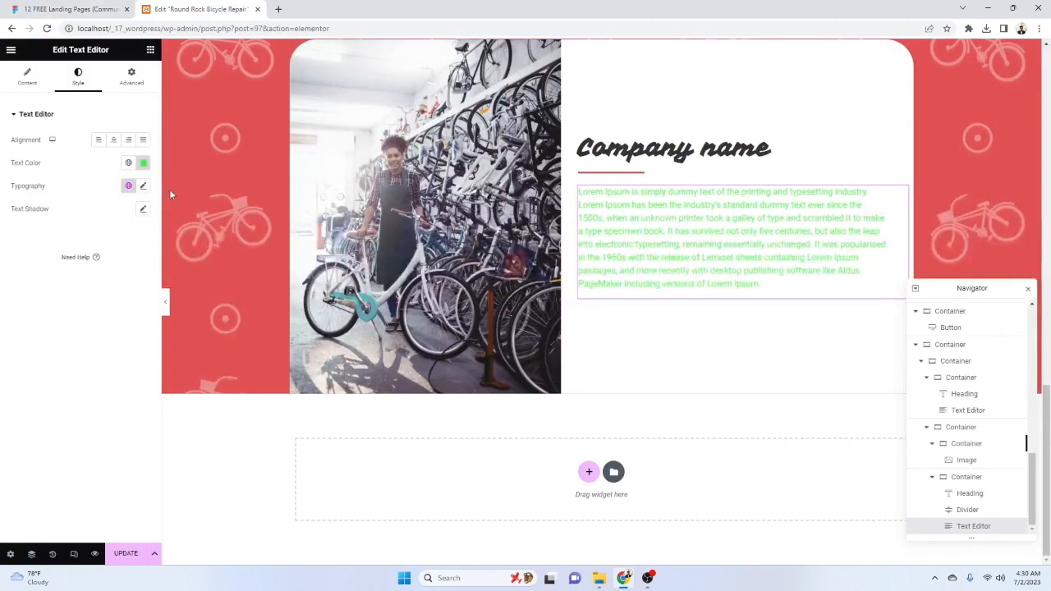
pyautogui.click(143, 162)
pyautogui.hotkey('ctrl', 'v')
pyautogui.click(115, 369)
# Set the paragraph's font family to Inter and its size to 16 px, and check it against the Figma design
pyautogui.click(143, 185)
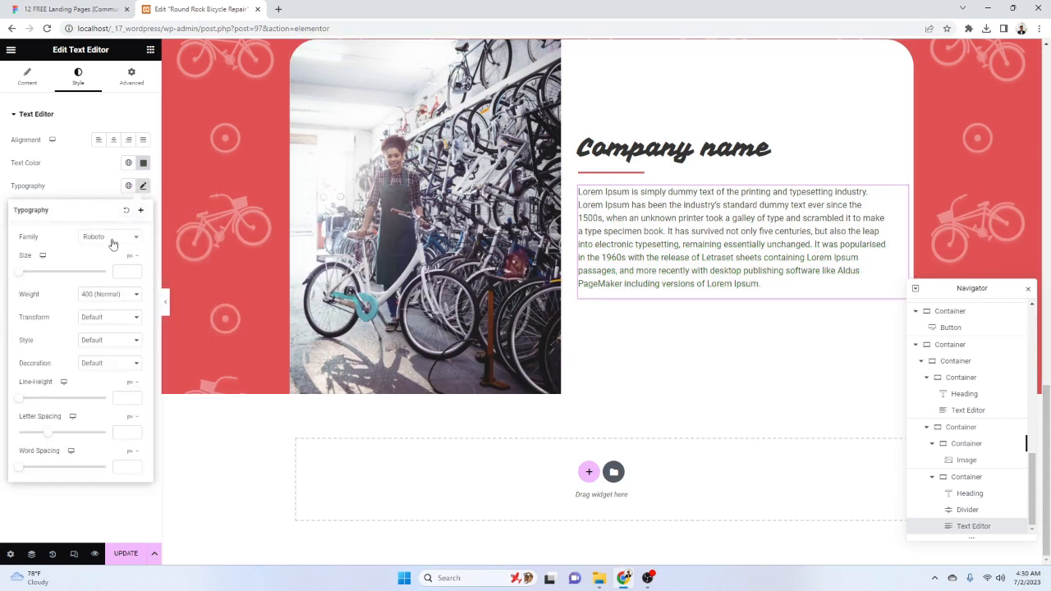
pyautogui.click(114, 238)
pyautogui.write('inter')
pyautogui.click(92, 281)
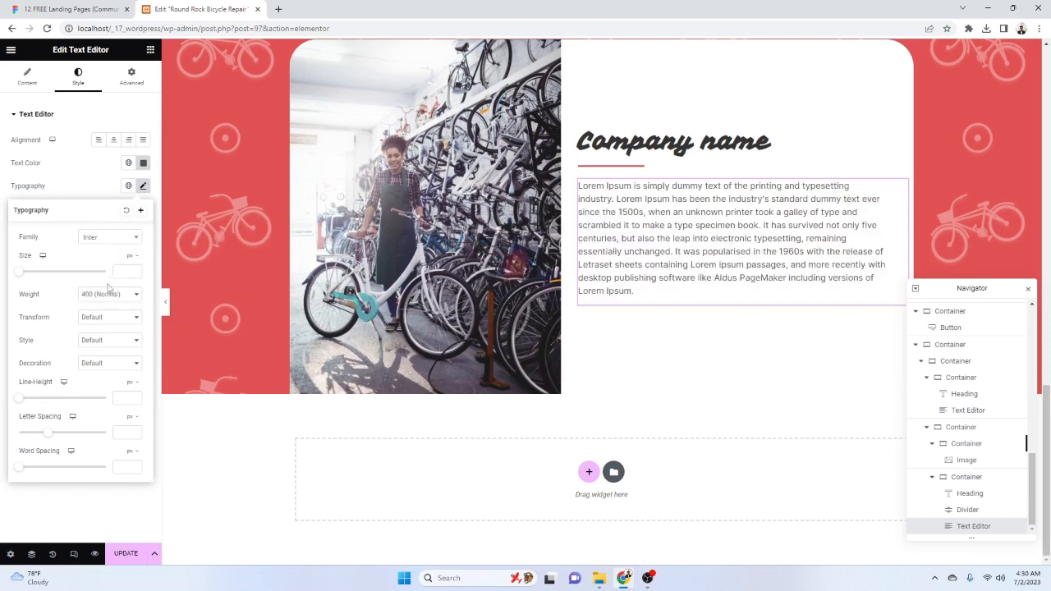
pyautogui.click(118, 273)
pyautogui.write('16')
pyautogui.click(30, 8)
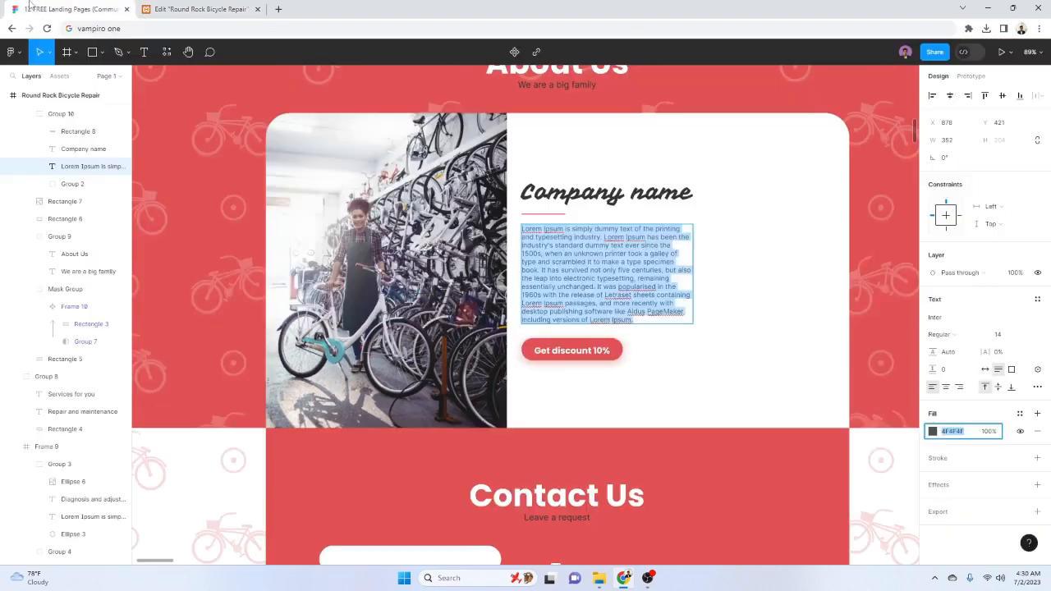
pyautogui.click(165, 7)
# Copy the services section's Get discount 10% button, paste it below the company paragraph, and compare it with the Figma design
pyautogui.scroll(4, 580, 206)
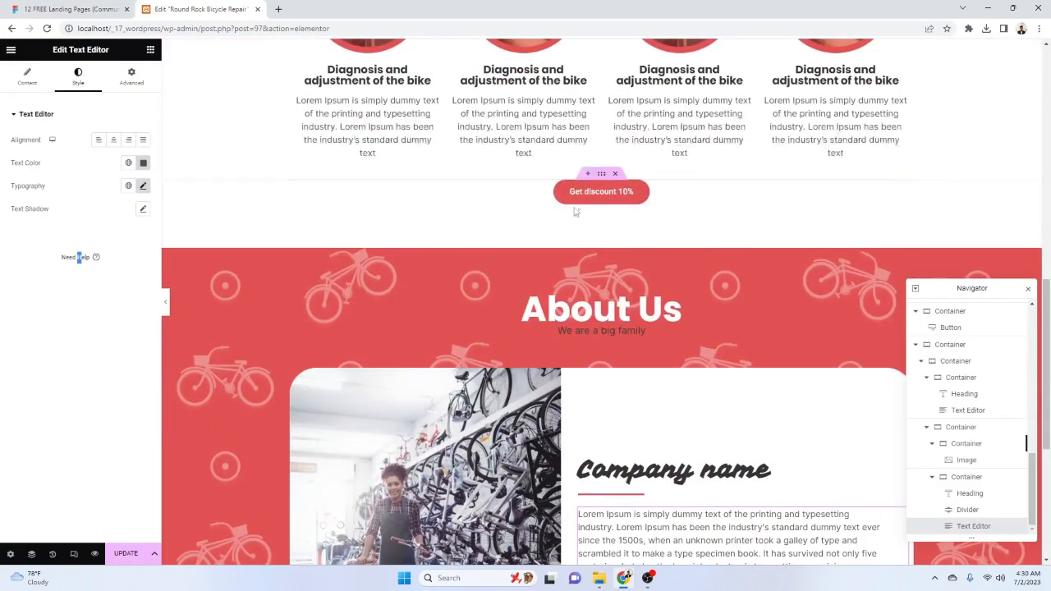
pyautogui.rightClick(585, 191)
pyautogui.click(633, 235)
pyautogui.scroll(-4, 691, 299)
pyautogui.rightClick(681, 266)
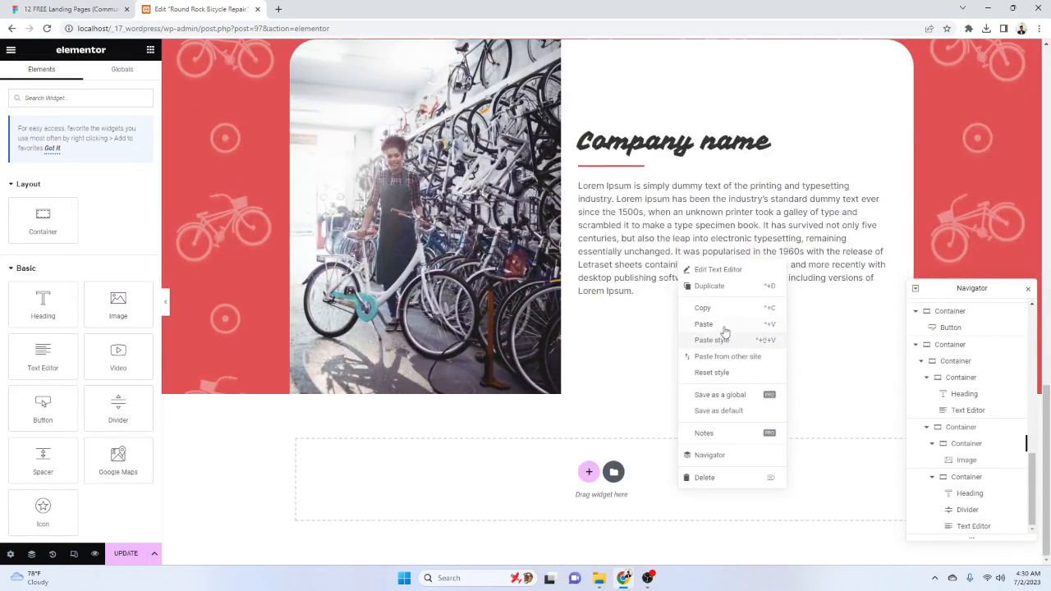
pyautogui.click(723, 326)
pyautogui.click(85, 9)
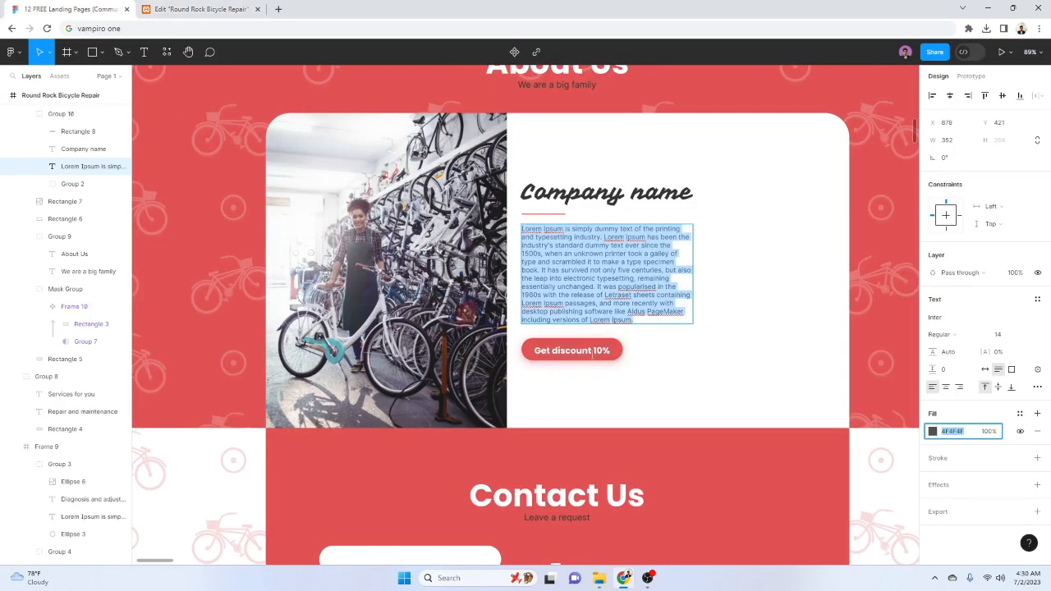
pyautogui.click(201, 9)
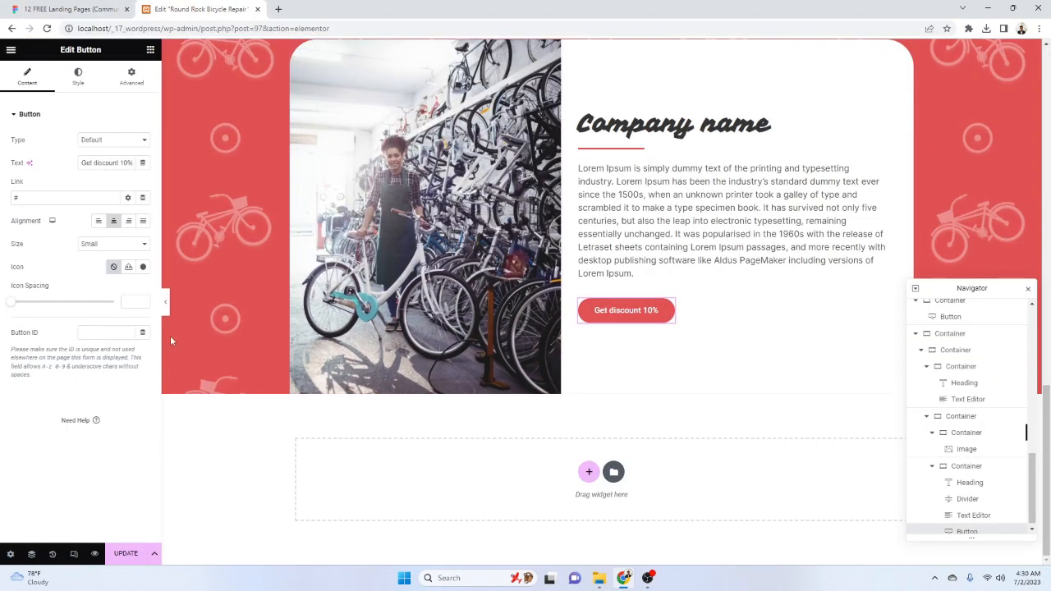
# Review the rebuilt page without the editing panel and examine the About Us and Contact Us sections in the Figma design
pyautogui.click(165, 304)
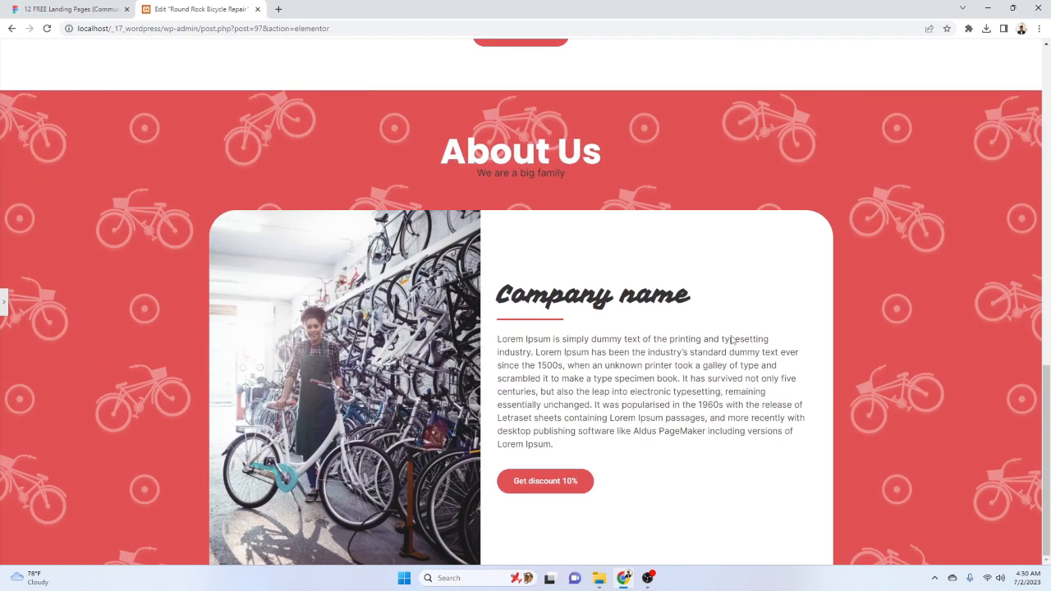
pyautogui.scroll(10, 736, 340)
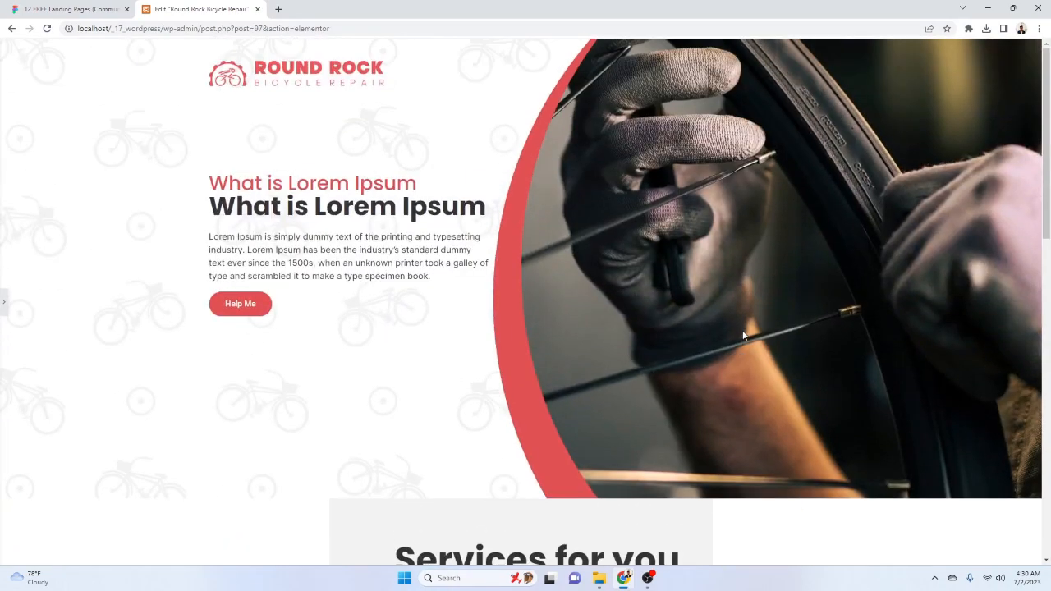
pyautogui.scroll(-6, 743, 330)
pyautogui.scroll(-5, 743, 330)
pyautogui.click(4, 301)
pyautogui.click(69, 9)
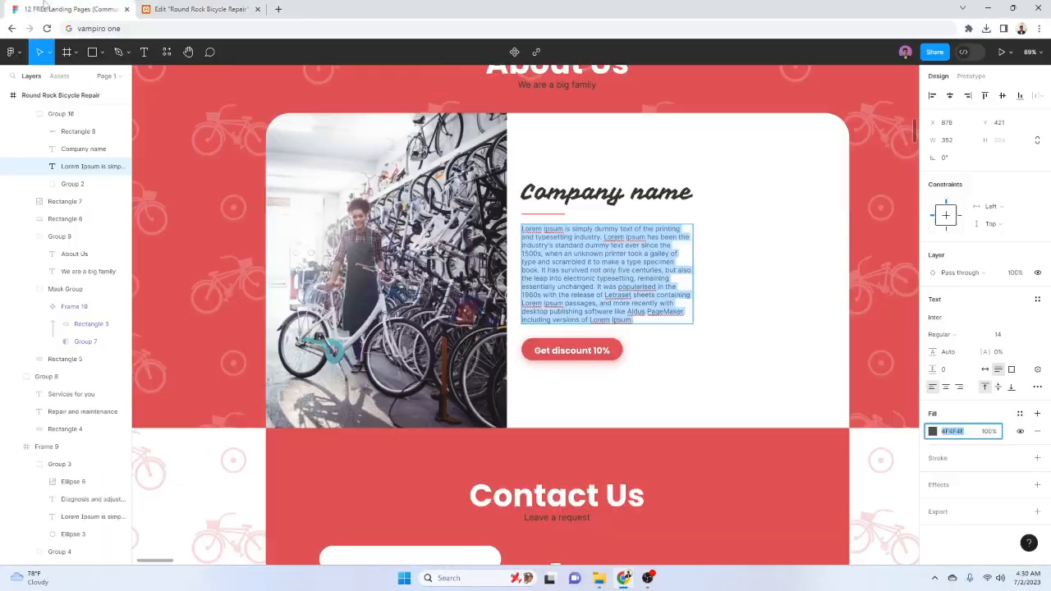
pyautogui.scroll(-5, 622, 347)
pyautogui.scroll(2, 626, 353)
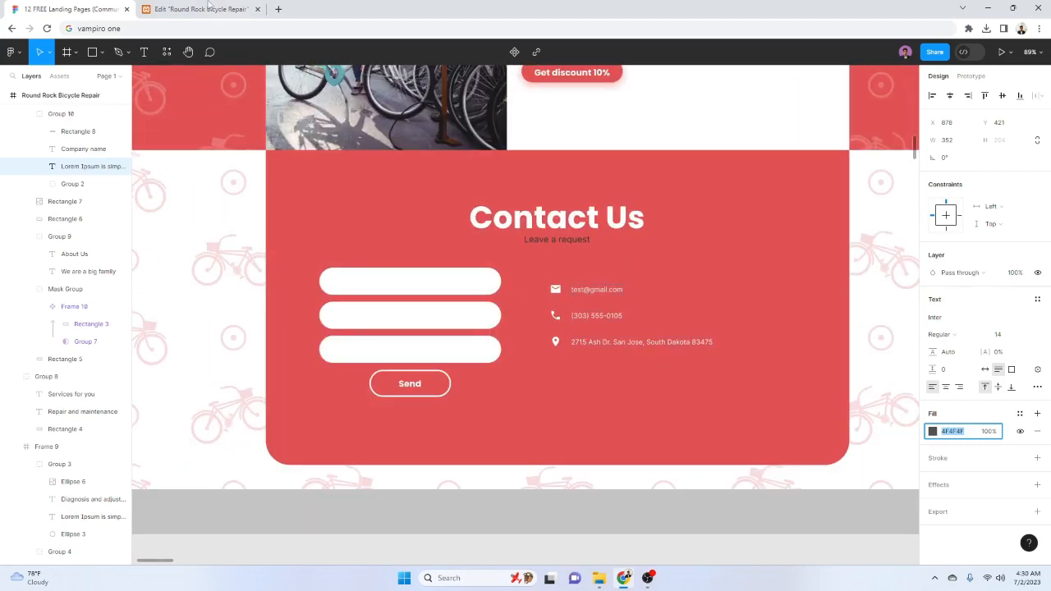
pyautogui.scroll(5, 375, 238)
pyautogui.scroll(-2, 403, 256)
pyautogui.scroll(-2, 406, 258)
pyautogui.scroll(5, 419, 260)
pyautogui.scroll(-3, 492, 312)
pyautogui.scroll(3, 526, 337)
pyautogui.scroll(-3, 538, 343)
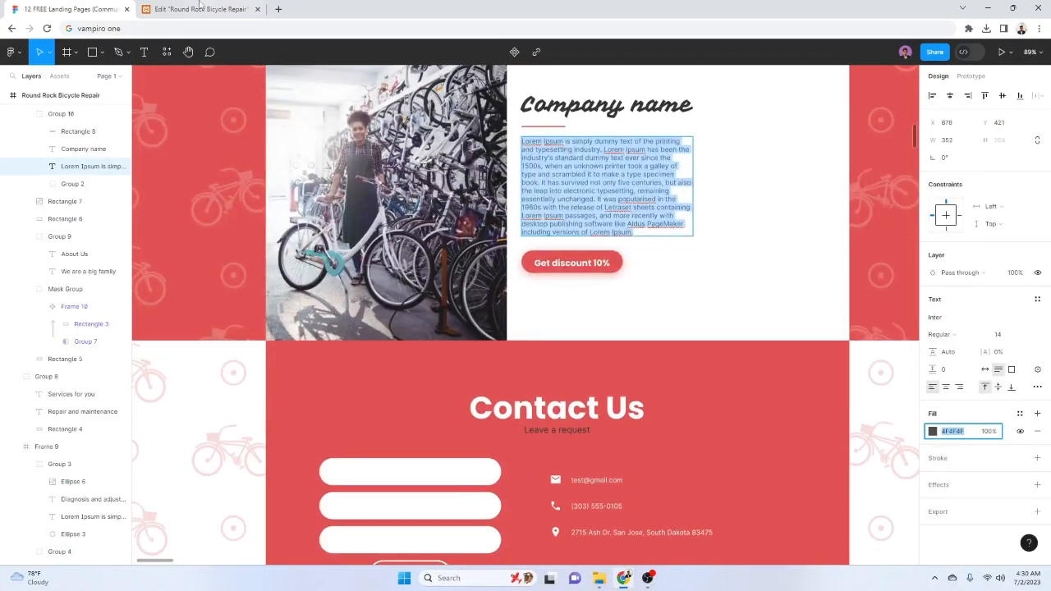
pyautogui.hotkey('ctrl', 'Tab')
pyautogui.scroll(-2, 569, 278)
pyautogui.hotkey('ctrl', 'Tab')
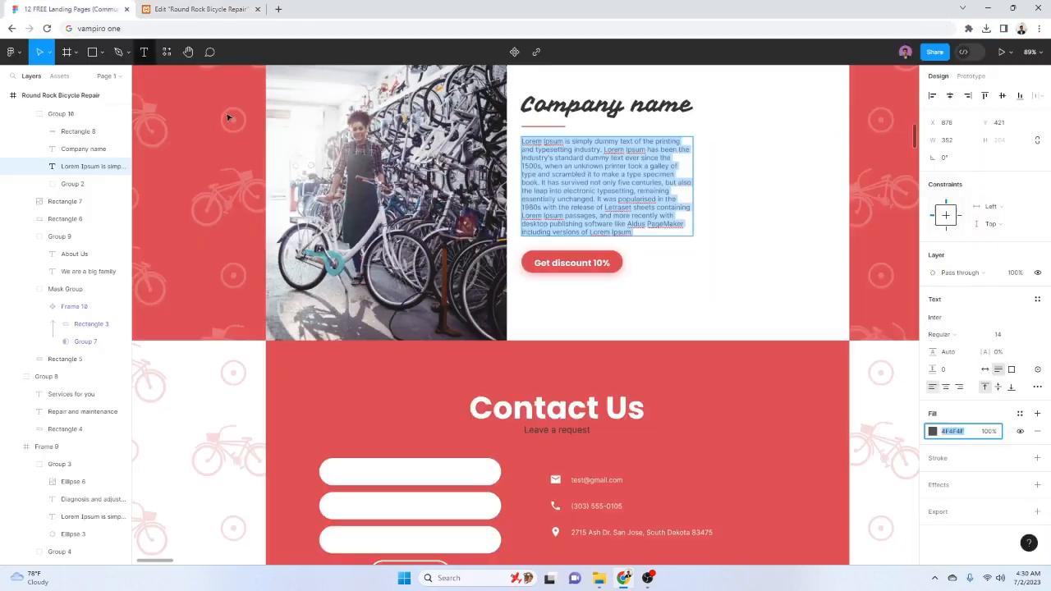
pyautogui.scroll(-2, 500, 355)
# In Elementor, add a new container with column direction below the About Us section for the Contact Us section
pyautogui.click(205, 8)
pyautogui.click(588, 473)
pyautogui.click(1, 4)
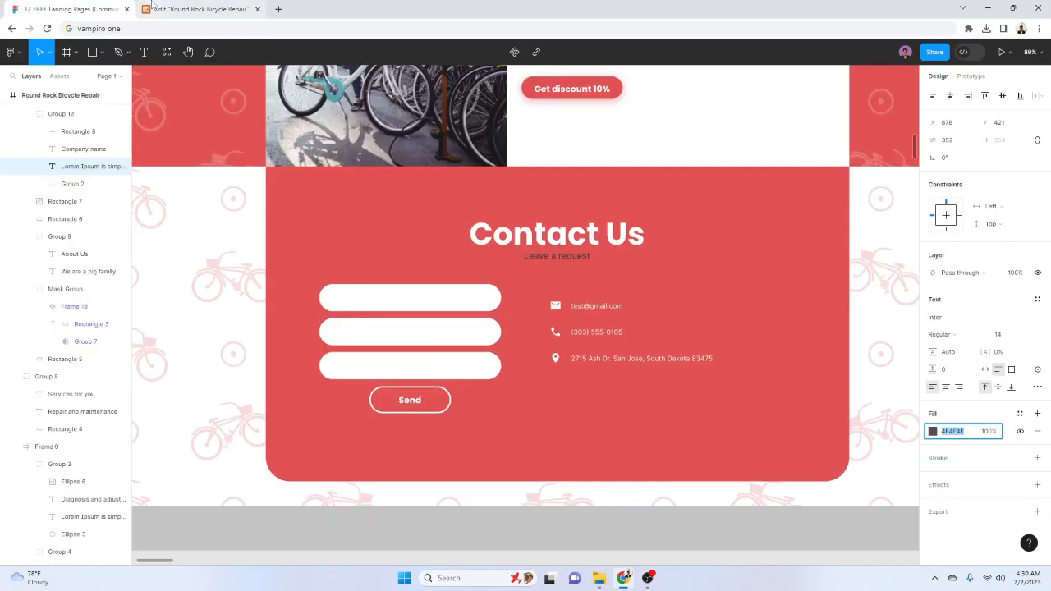
pyautogui.click(197, 9)
pyautogui.click(451, 498)
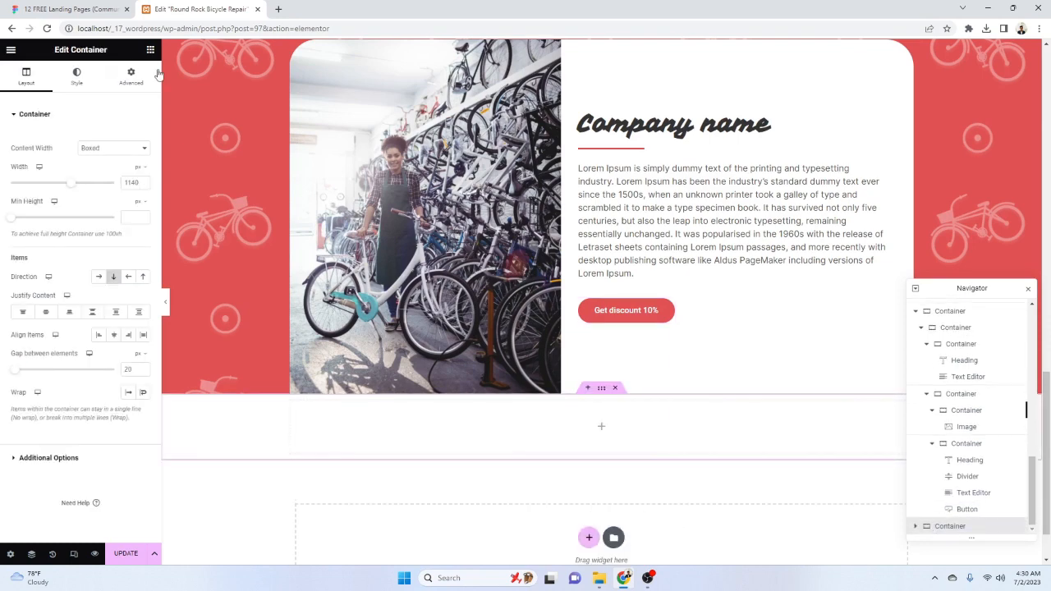
# In Figma, select Rectangle 3 and Group 7 of the Contact Us background together and turn them into a component
pyautogui.click(83, 7)
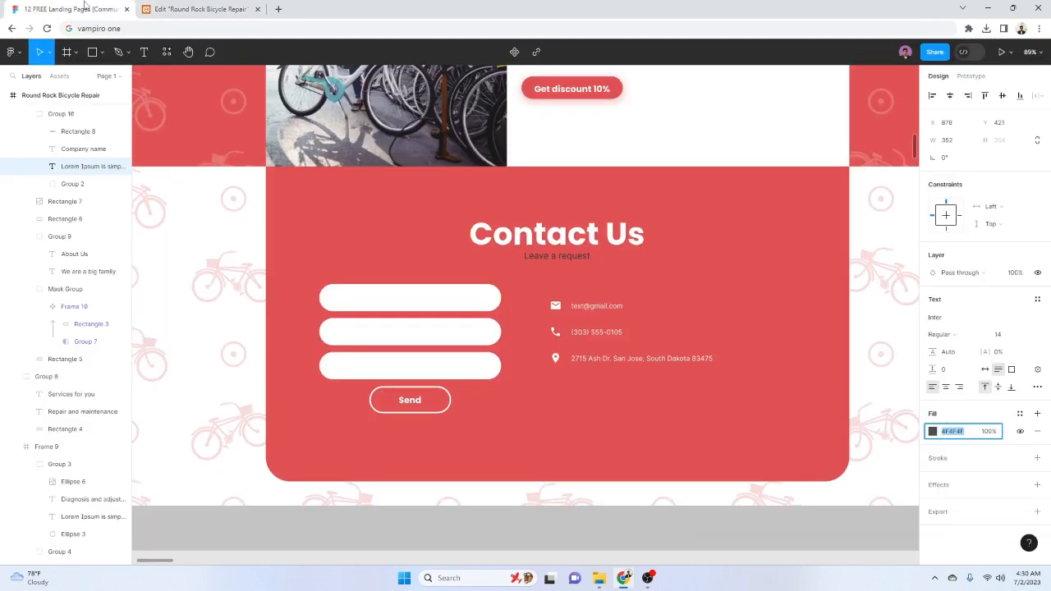
pyautogui.click(206, 282)
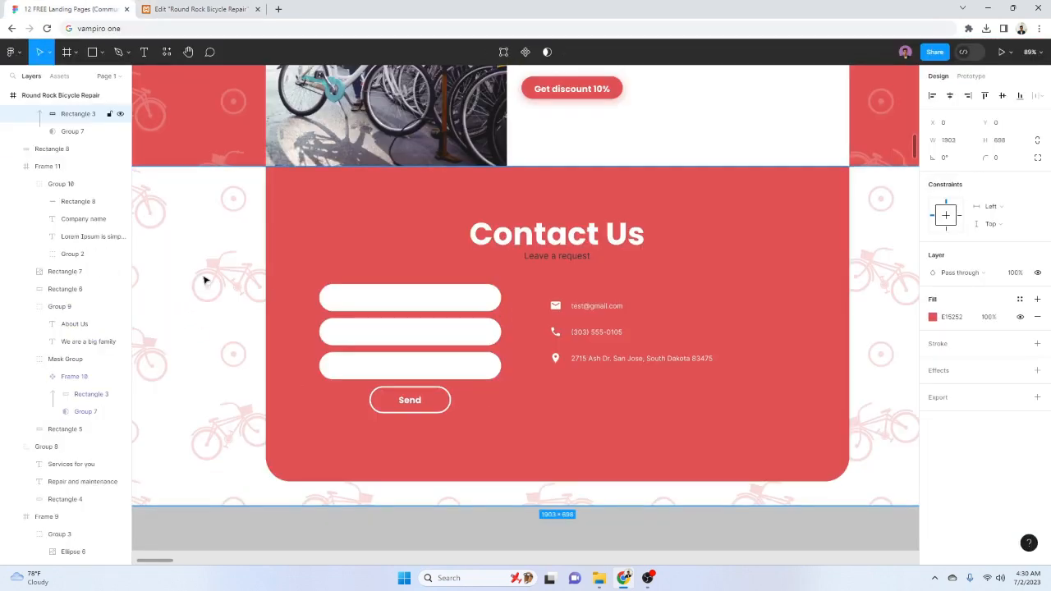
pyautogui.click(63, 132)
pyautogui.click(82, 114)
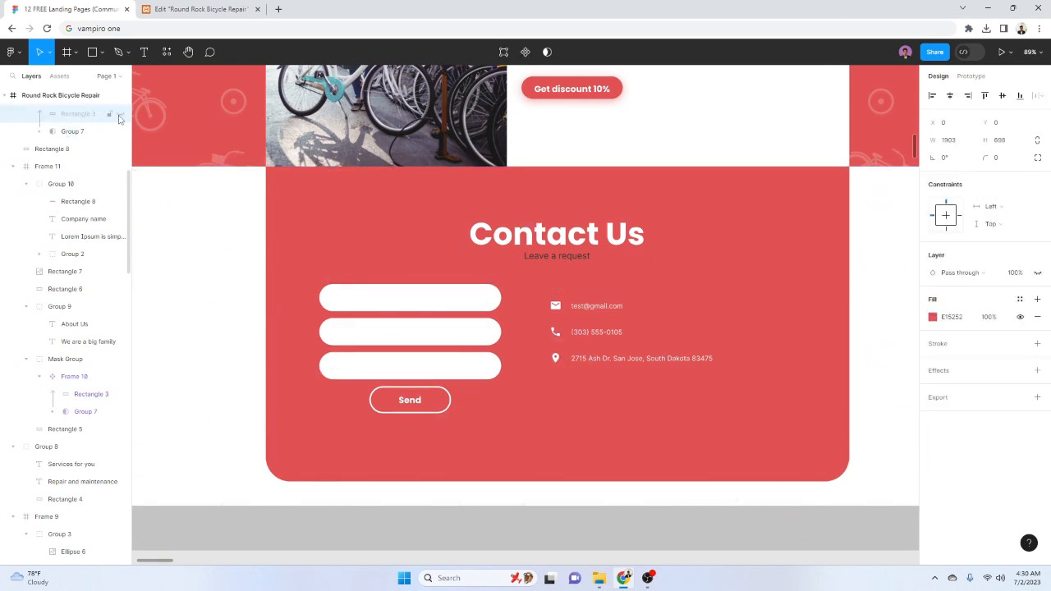
pyautogui.keyDown('shift'); pyautogui.click(80, 134); pyautogui.keyUp('shift')
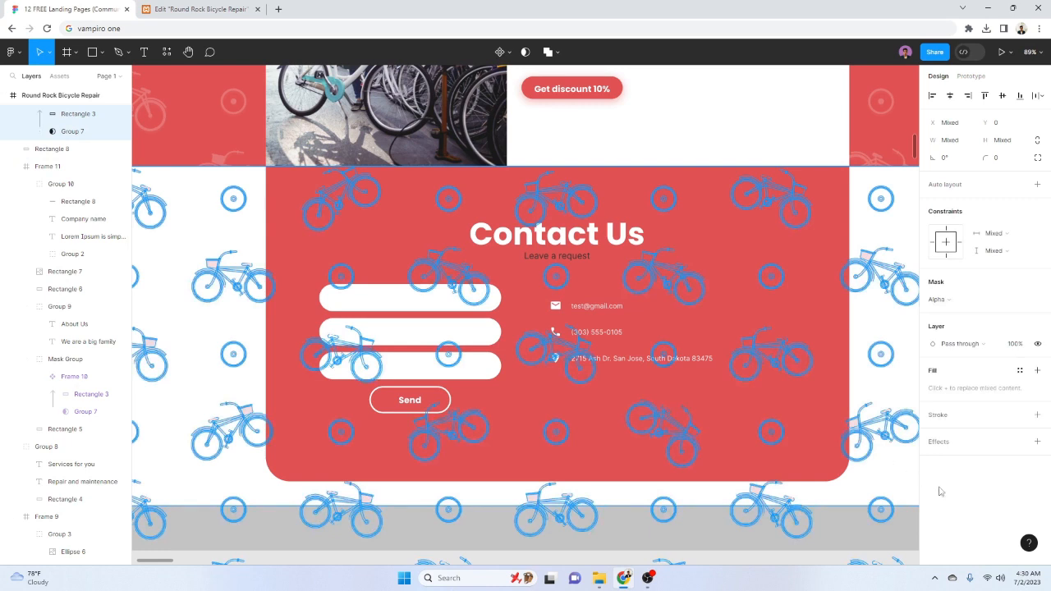
pyautogui.rightClick(68, 135)
pyautogui.moveTo(119, 361)
pyautogui.click(99, 336)
# Export Component 4 as a 1x PNG
pyautogui.scroll(-2, 985, 536)
pyautogui.click(989, 525)
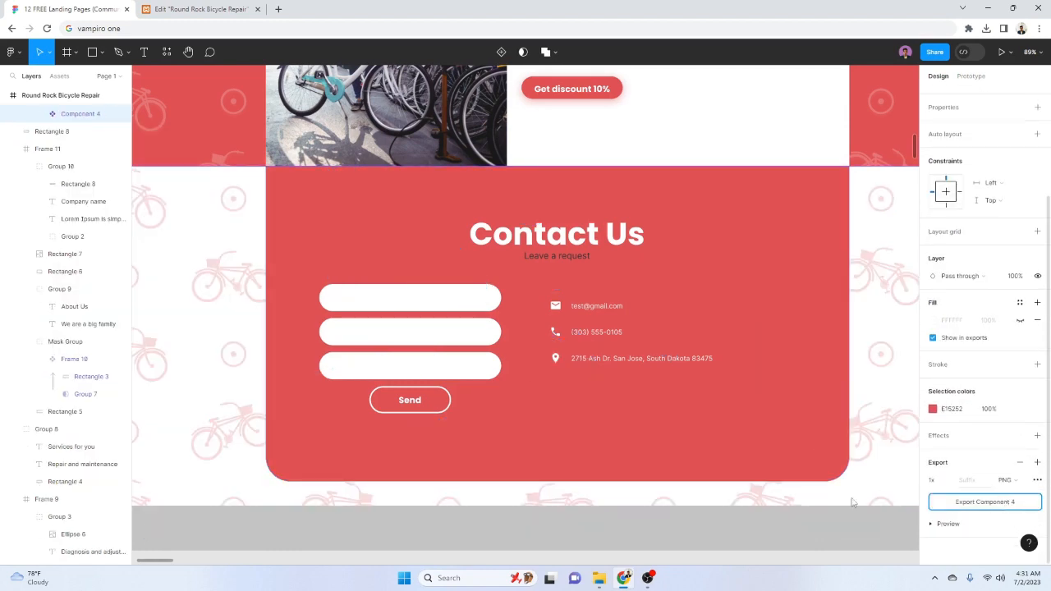
pyautogui.click(984, 502)
# Back in Elementor, set the new container's background and background overlay to the Classic type
pyautogui.click(192, 9)
pyautogui.scroll(-1, 604, 365)
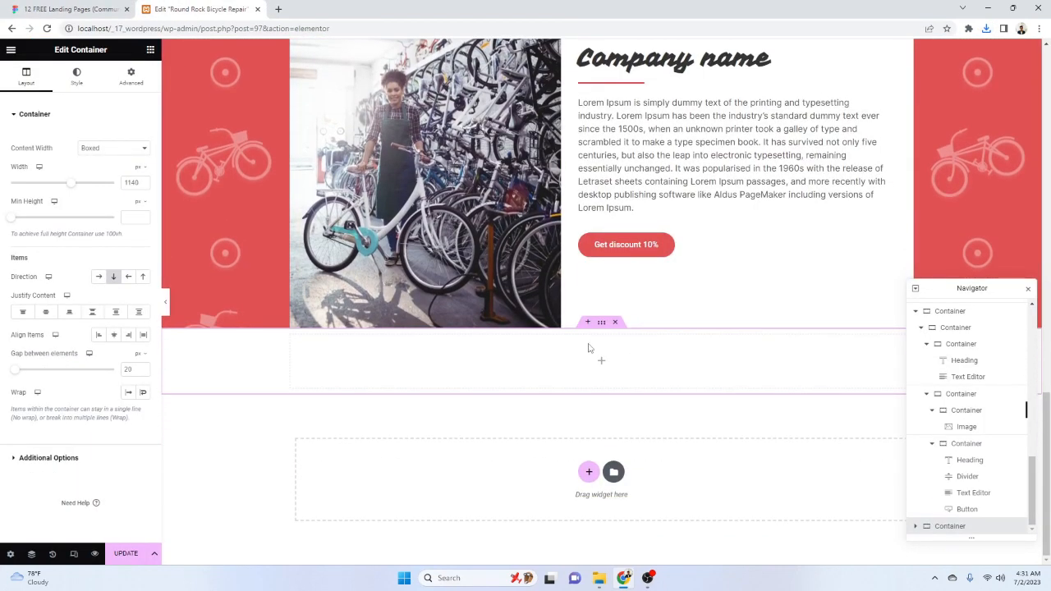
pyautogui.click(77, 76)
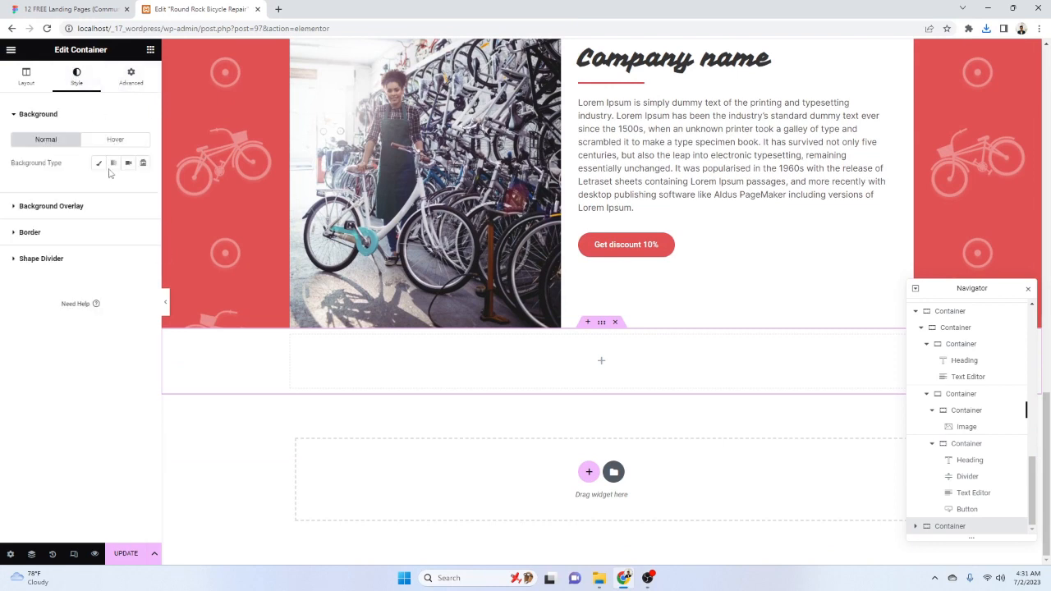
pyautogui.click(99, 163)
pyautogui.click(143, 185)
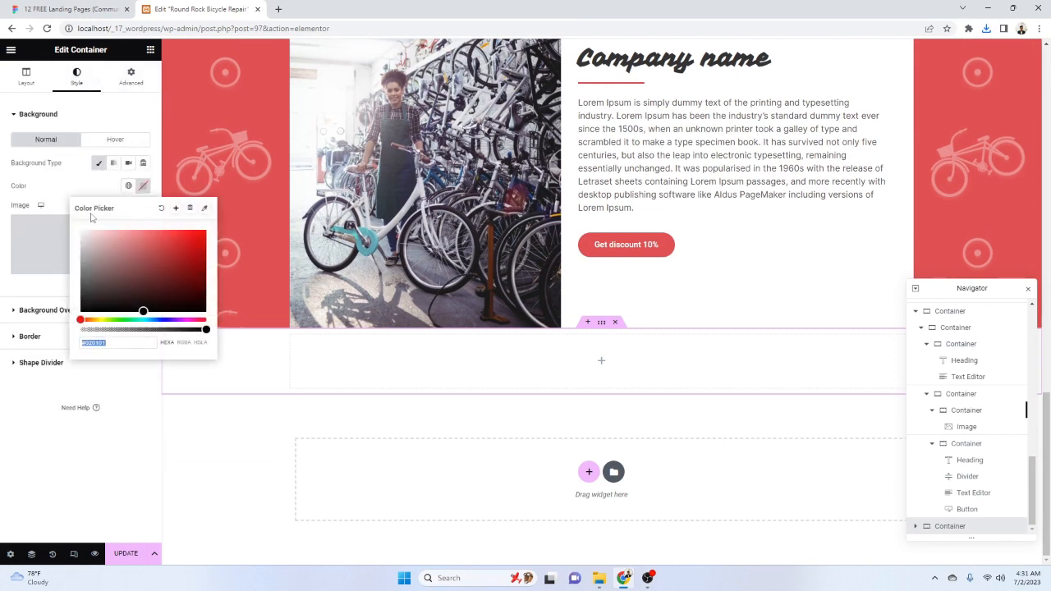
pyautogui.click(37, 339)
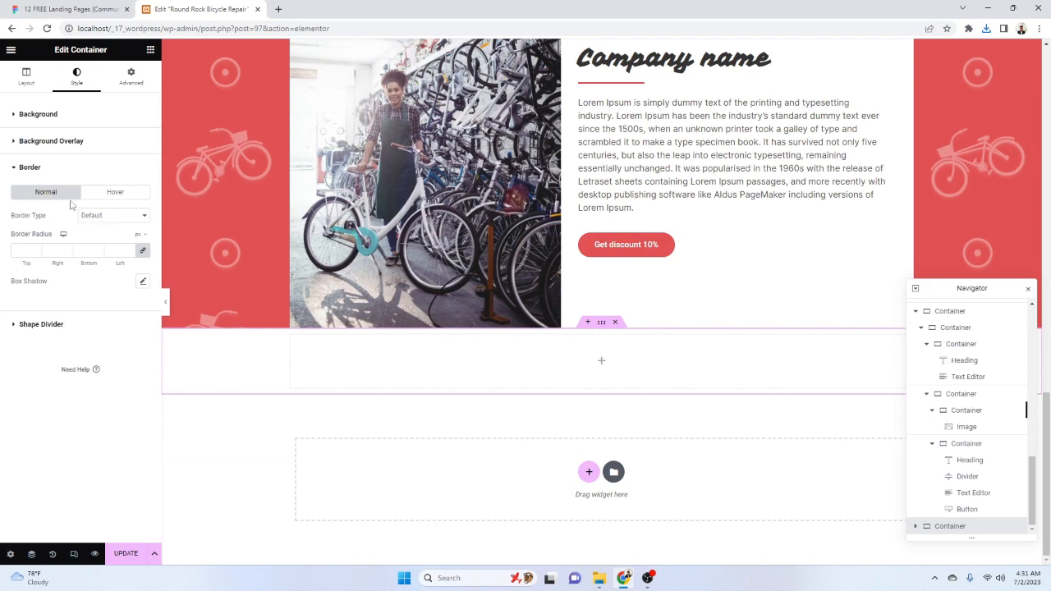
pyautogui.click(88, 147)
pyautogui.click(129, 204)
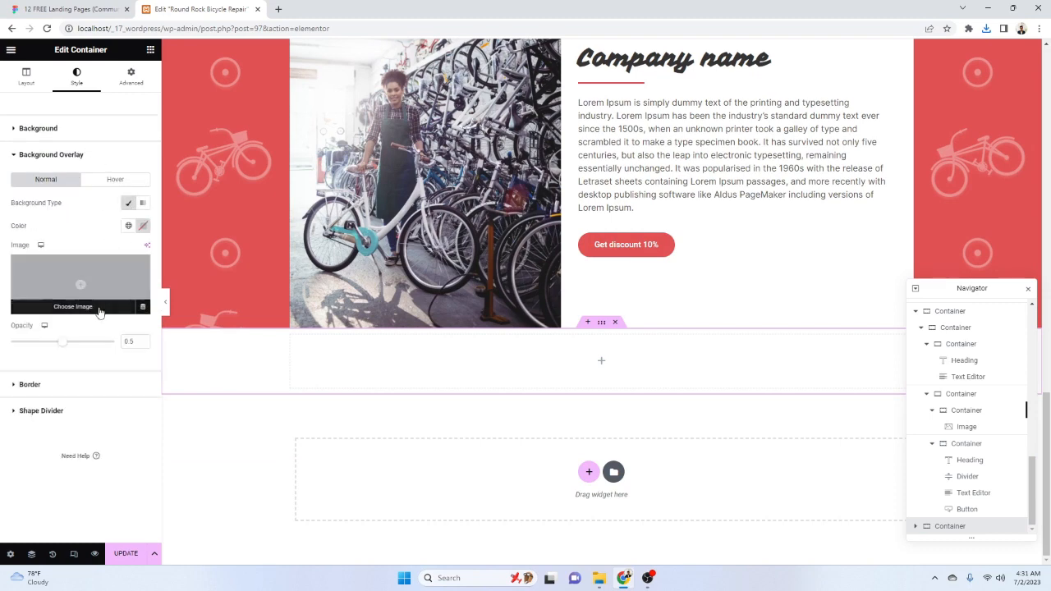
# Upload Component 4.png from Downloads and use it as the new container's background overlay image
pyautogui.click(83, 293)
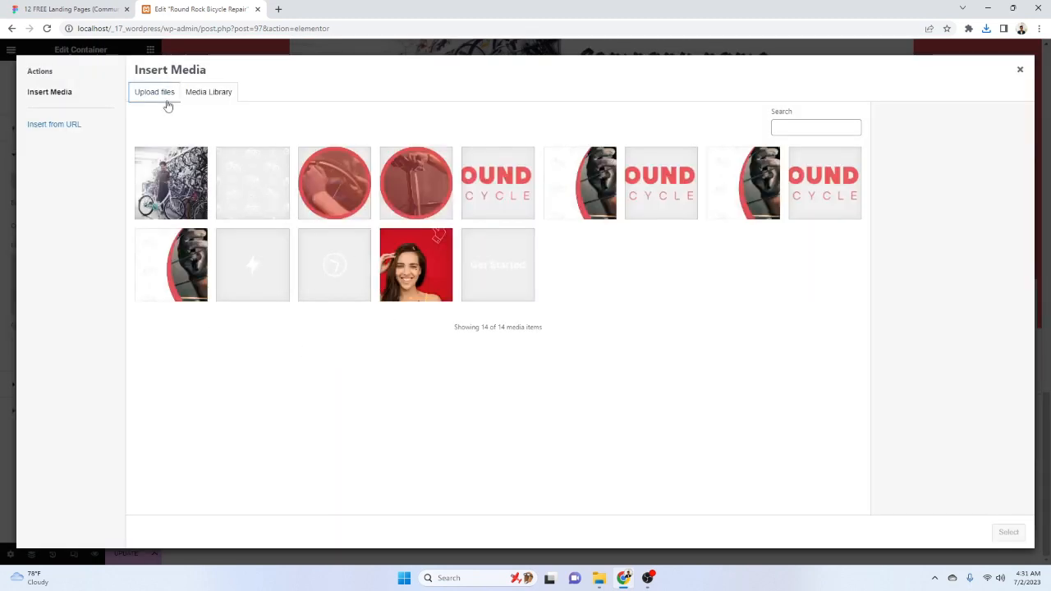
pyautogui.click(166, 101)
pyautogui.click(547, 280)
pyautogui.click(138, 122)
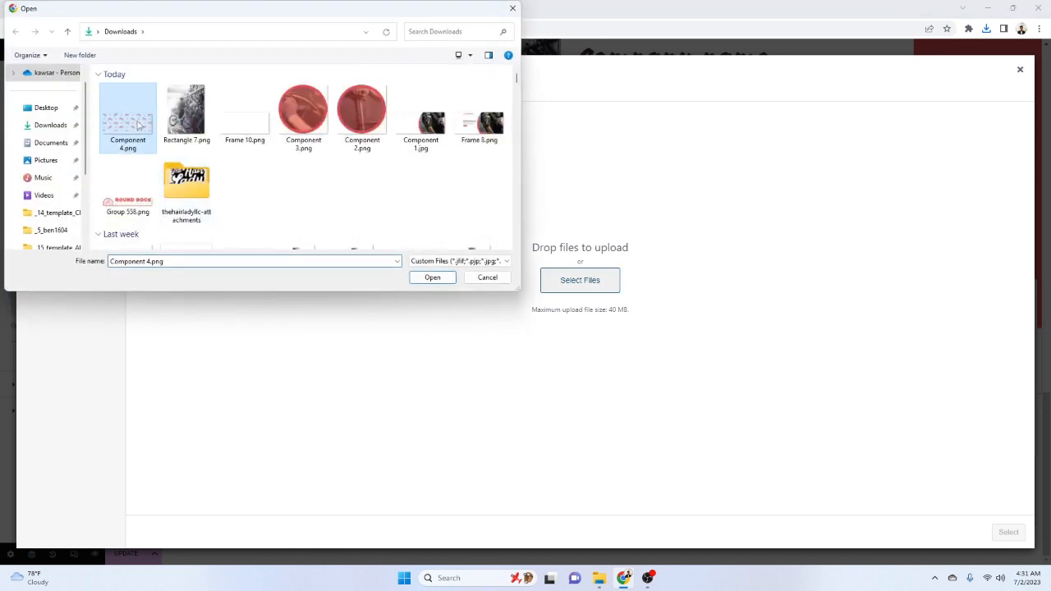
pyautogui.doubleClick(138, 121)
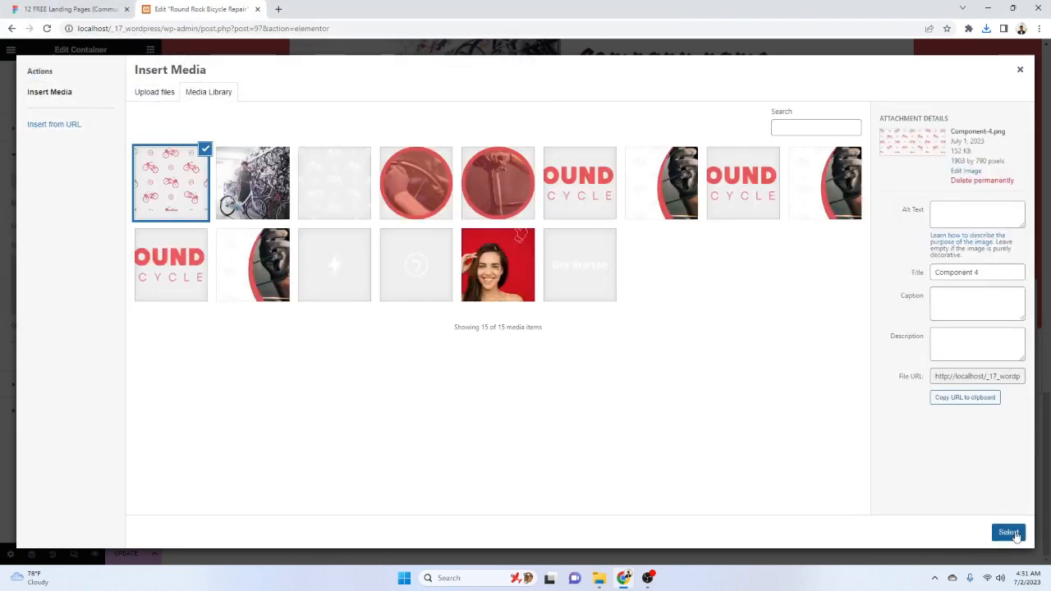
pyautogui.click(1009, 533)
# Set the overlay image's position to Center Center, its display size to Cover, and its repeat to No-repeat
pyautogui.click(113, 364)
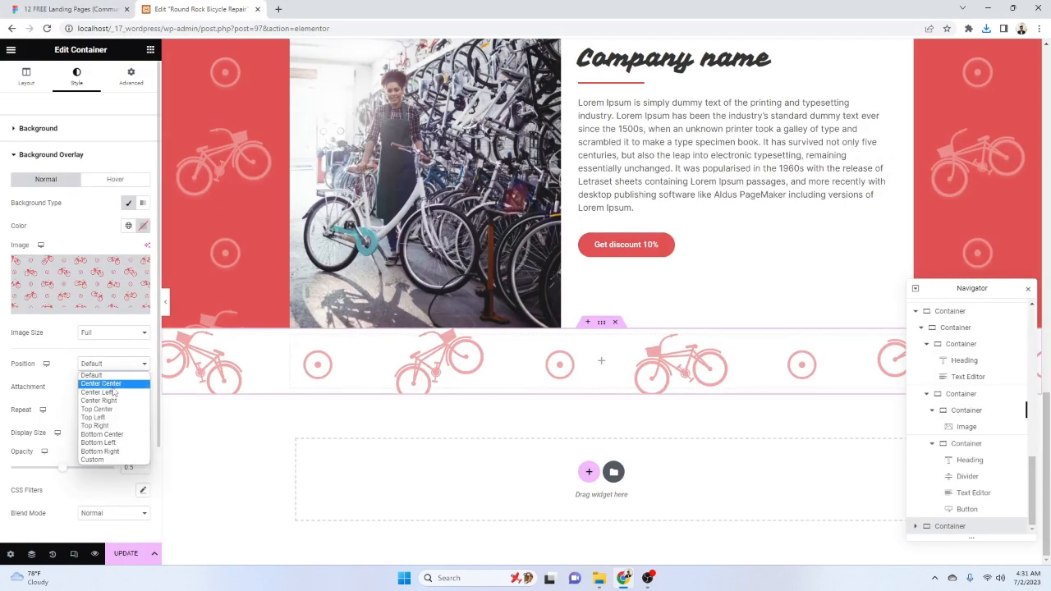
pyautogui.click(101, 383)
pyautogui.click(113, 433)
pyautogui.press('Escape')
pyautogui.click(113, 410)
pyautogui.click(114, 430)
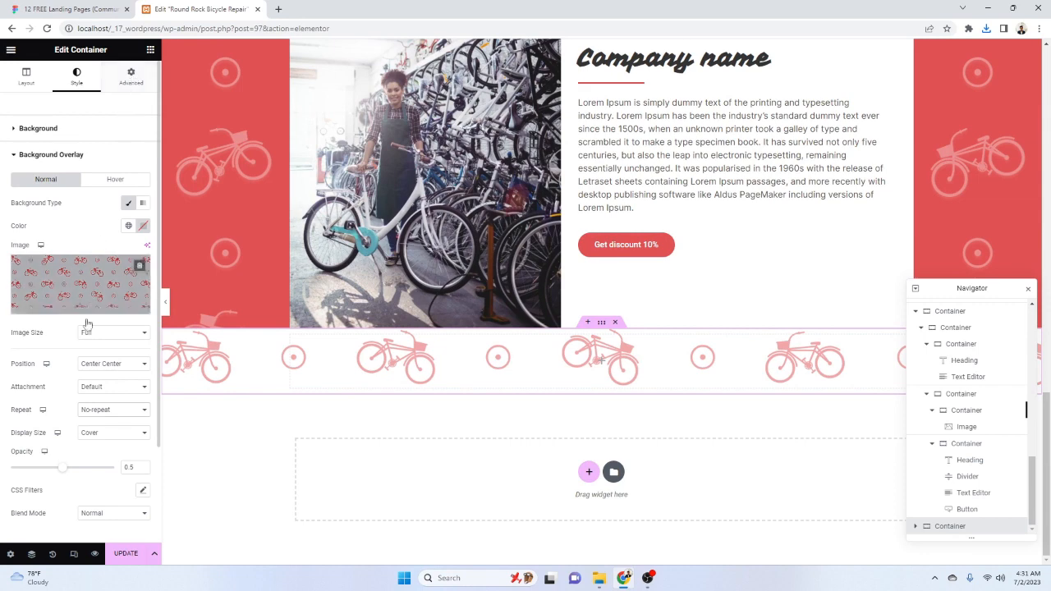
# Lower the background overlay's opacity to 0.27, checking it against the bicycle pattern in Figma
pyautogui.moveTo(60, 472); pyautogui.dragTo(50, 470)
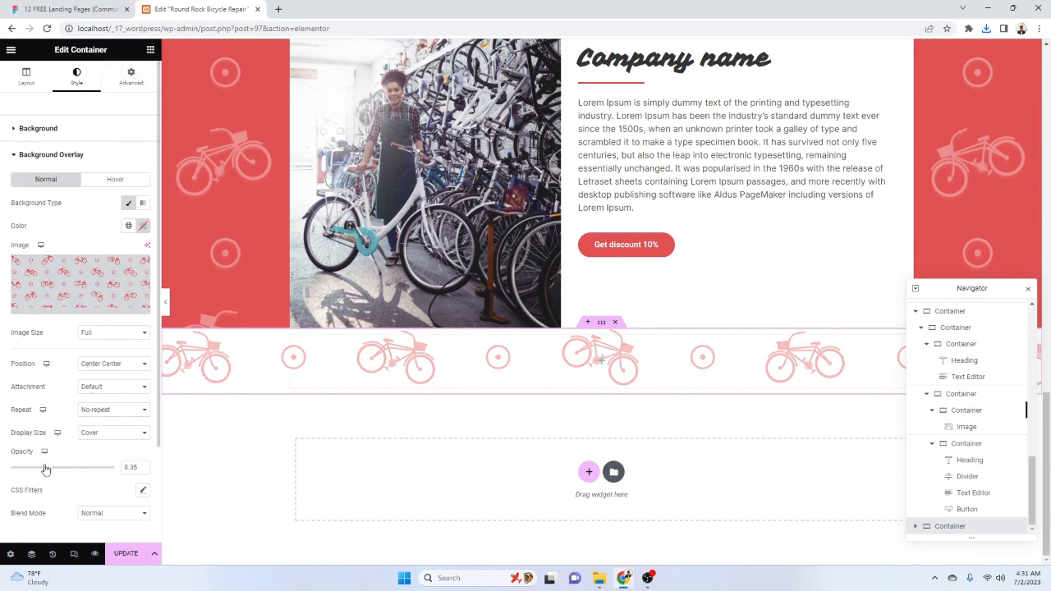
pyautogui.click(24, 7)
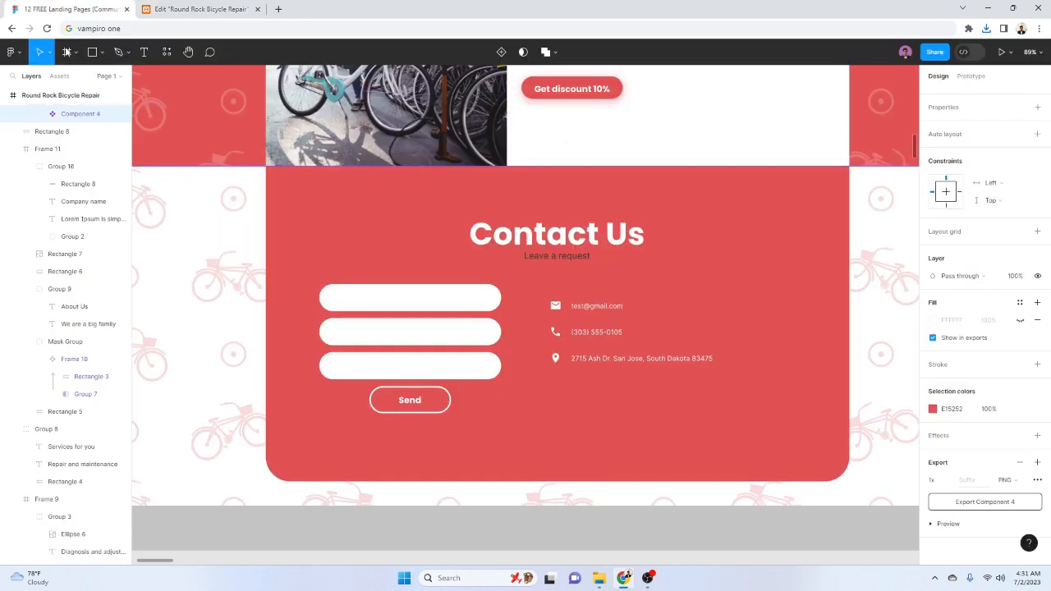
pyautogui.click(173, 9)
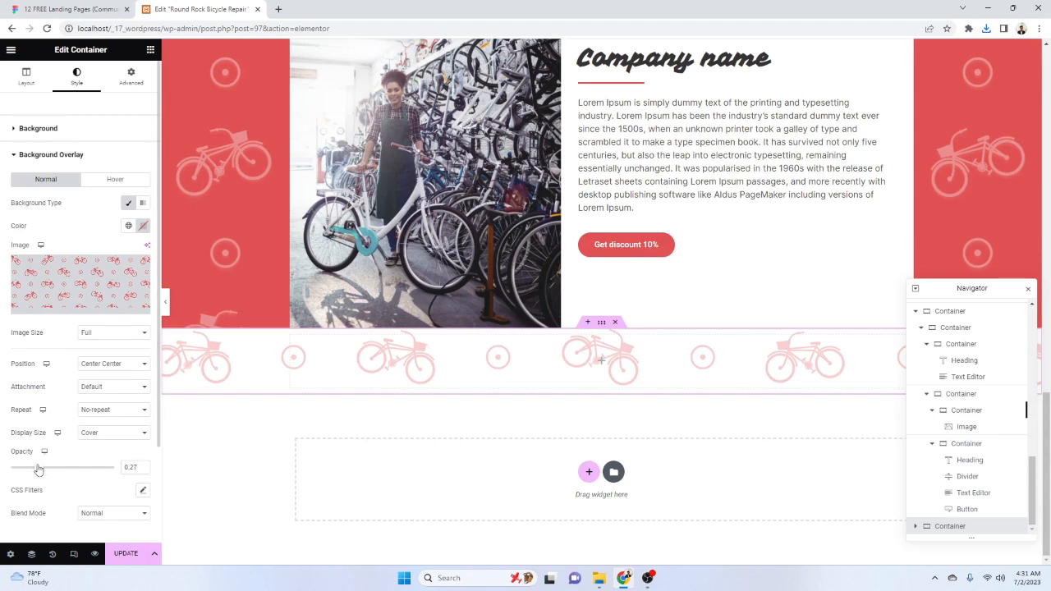
# Unlink the new container's padding values and set all four sides to 0
pyautogui.click(131, 76)
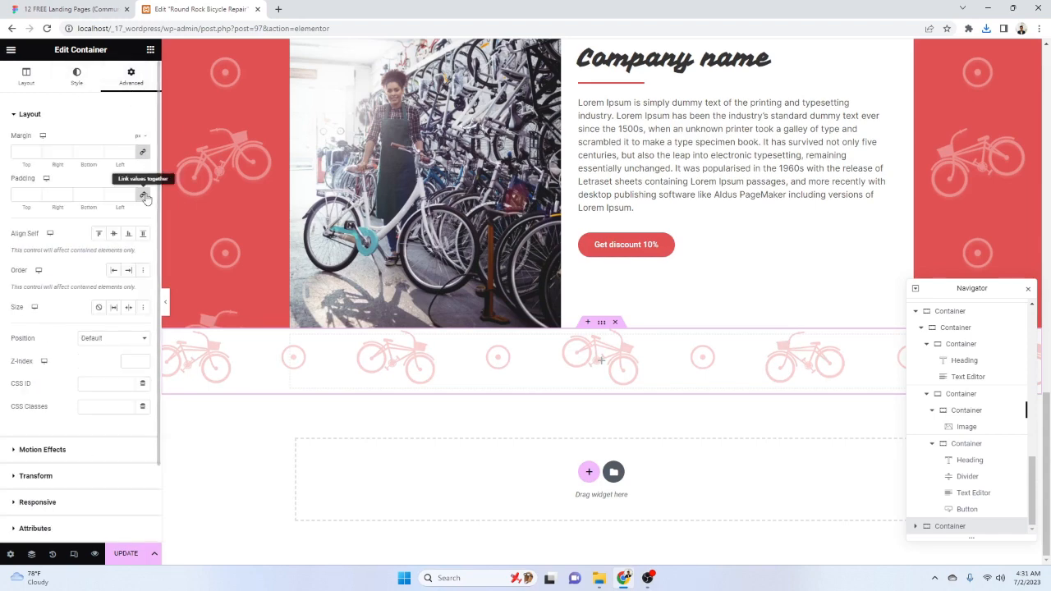
pyautogui.scroll(7, 507, 284)
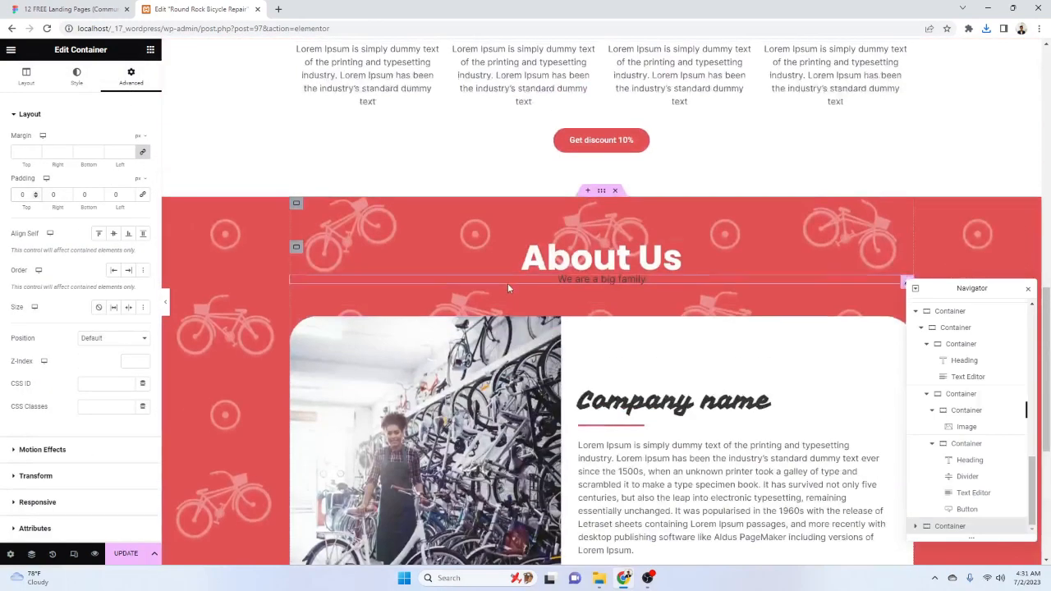
# Check the About Us containers' spacing, and give the bicycle-pattern container below it 0 px top and 80 px bottom padding
pyautogui.scroll(-3, 546, 268)
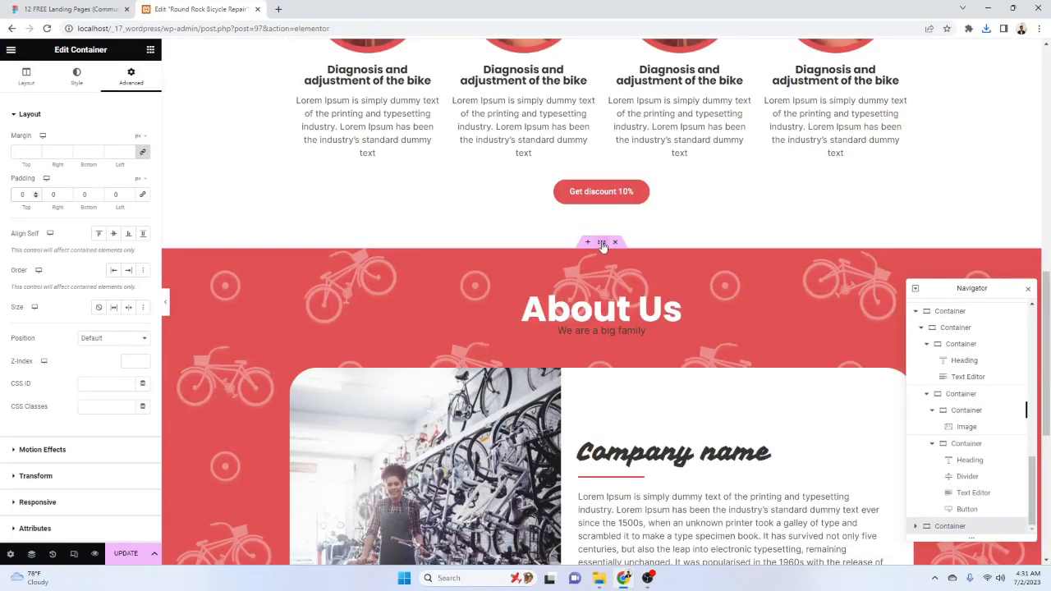
pyautogui.click(591, 258)
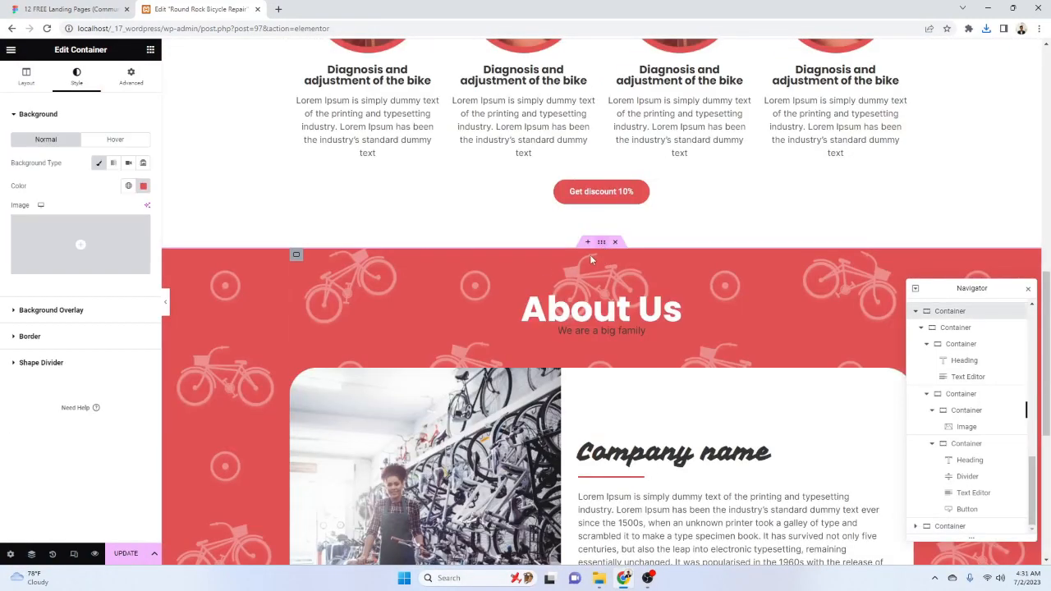
pyautogui.click(132, 77)
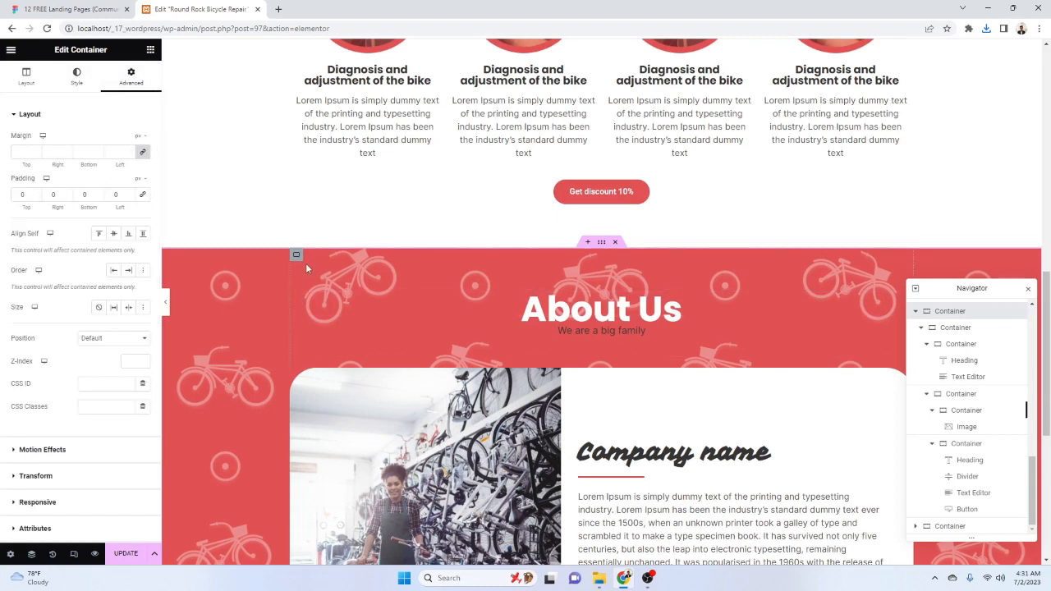
pyautogui.click(295, 257)
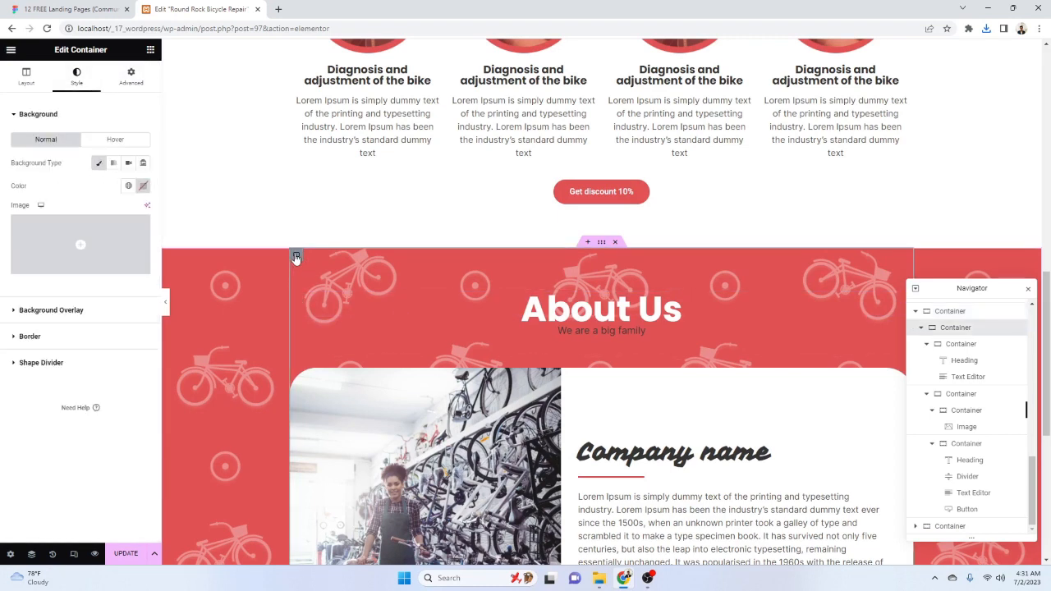
pyautogui.click(131, 77)
pyautogui.scroll(-5, 453, 314)
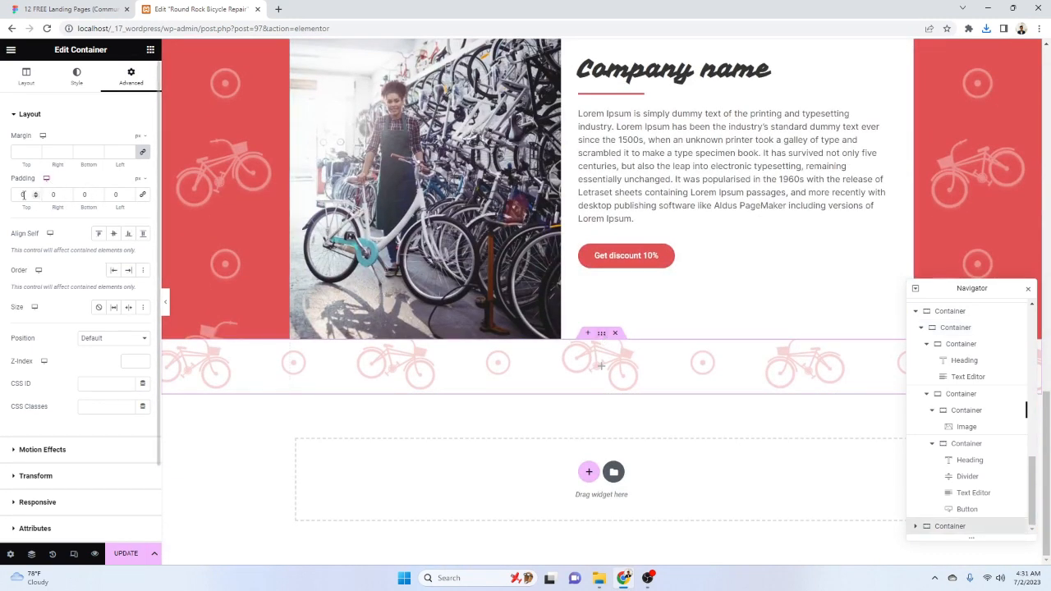
pyautogui.write('8')
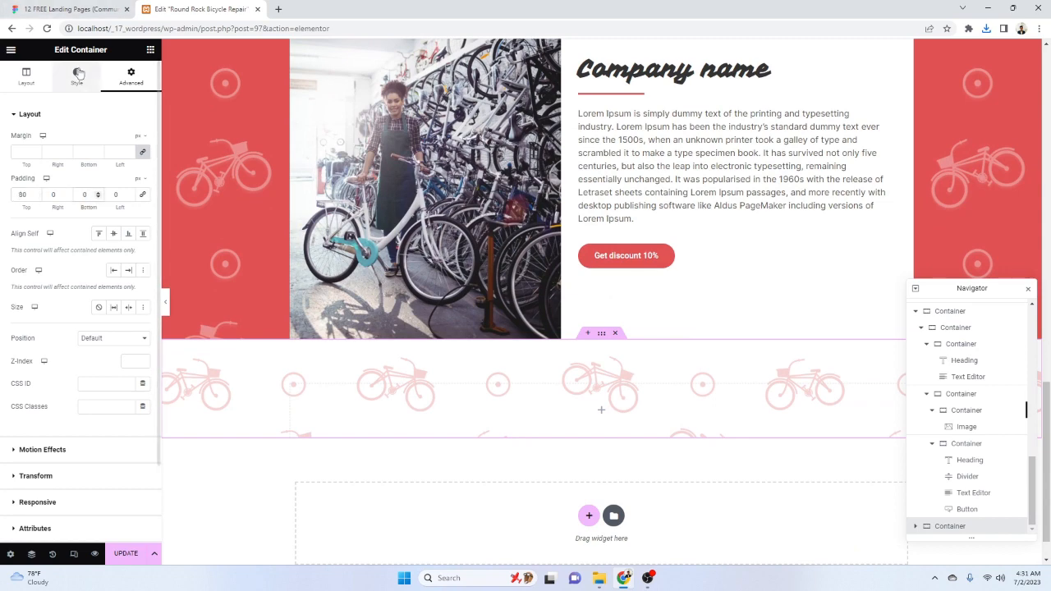
pyautogui.click(6, 6)
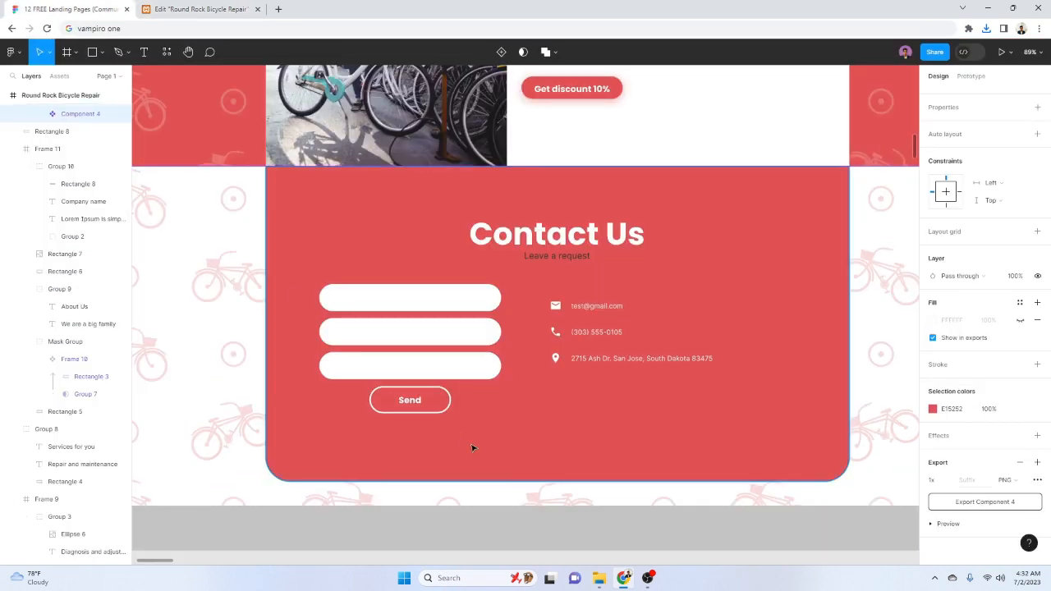
pyautogui.click(150, 8)
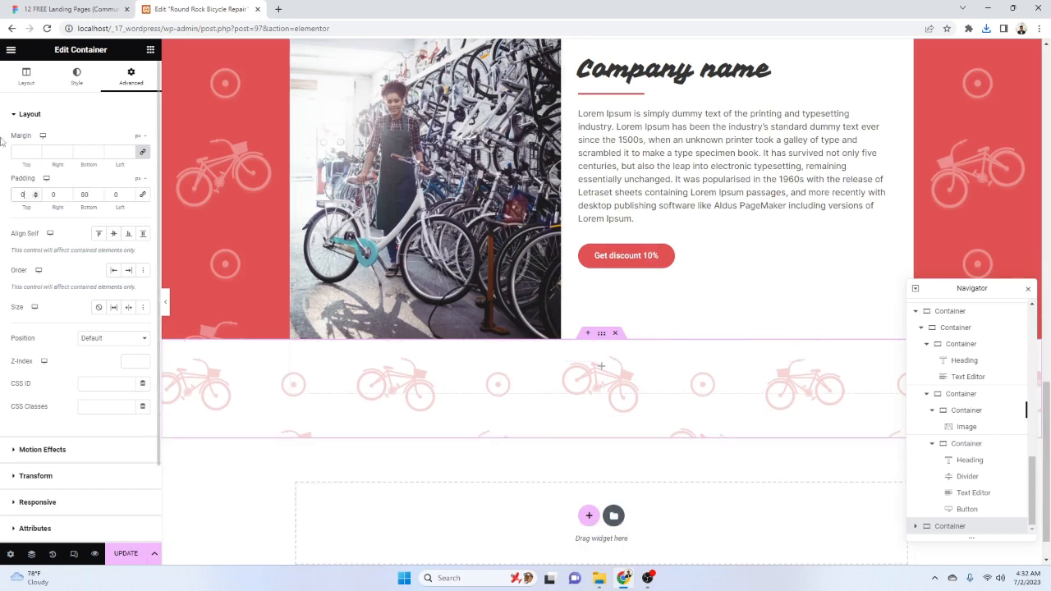
# Nest a new container inside the bicycle-pattern container below About Us, following the Contact Us card in the Figma design
pyautogui.click(66, 9)
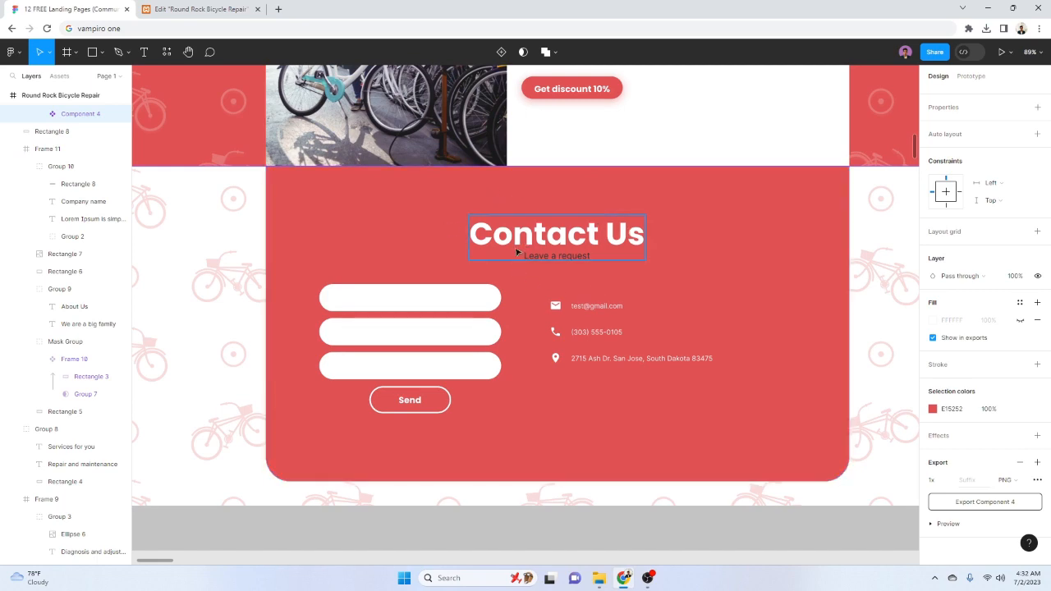
pyautogui.click(194, 10)
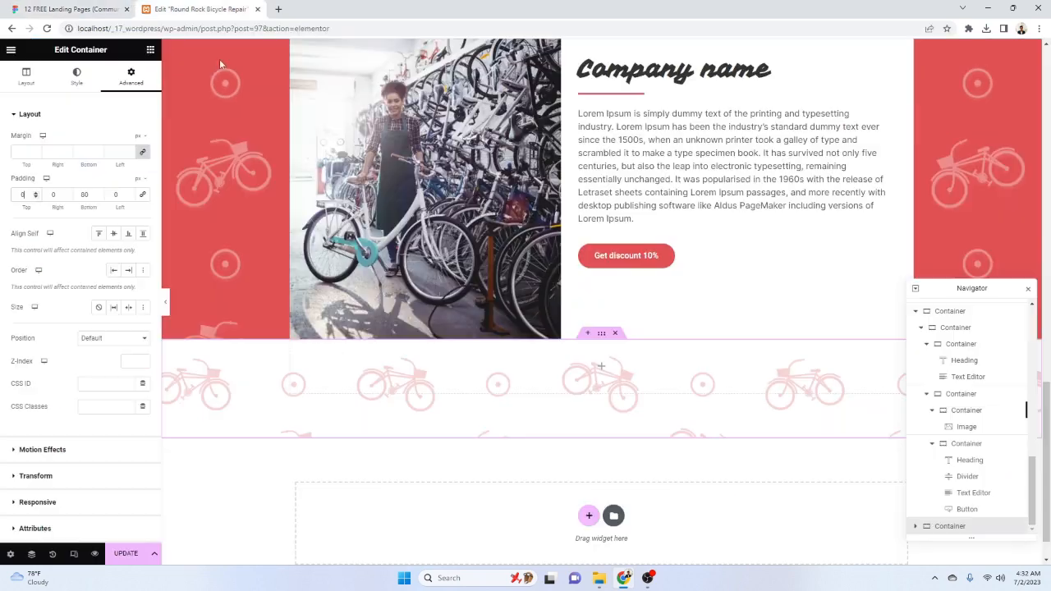
pyautogui.click(151, 53)
pyautogui.moveTo(43, 221); pyautogui.dragTo(639, 389)
pyautogui.click(69, 9)
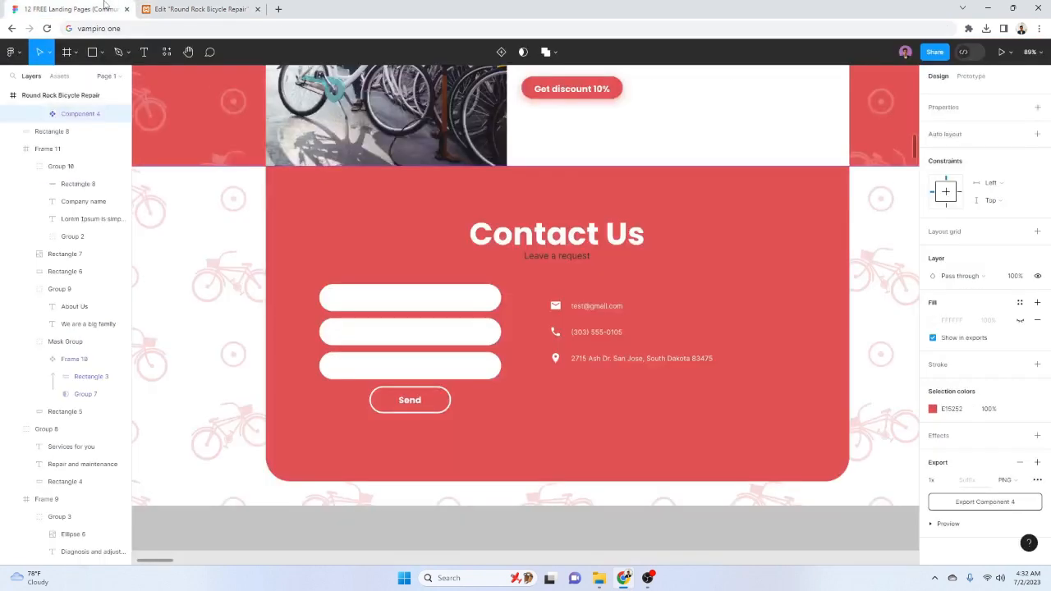
pyautogui.click(197, 9)
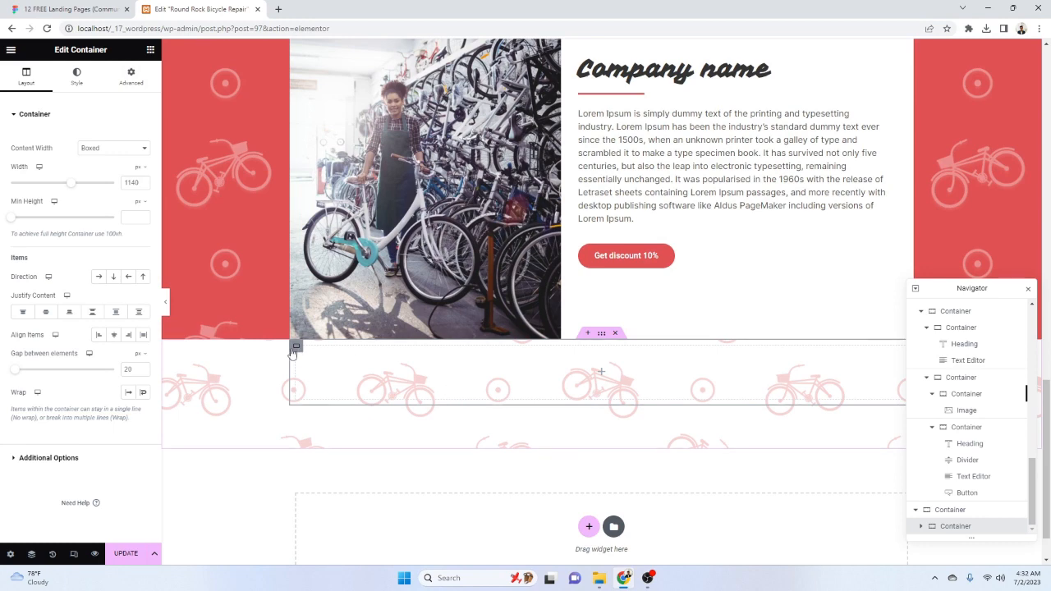
pyautogui.click(70, 9)
pyautogui.click(192, 10)
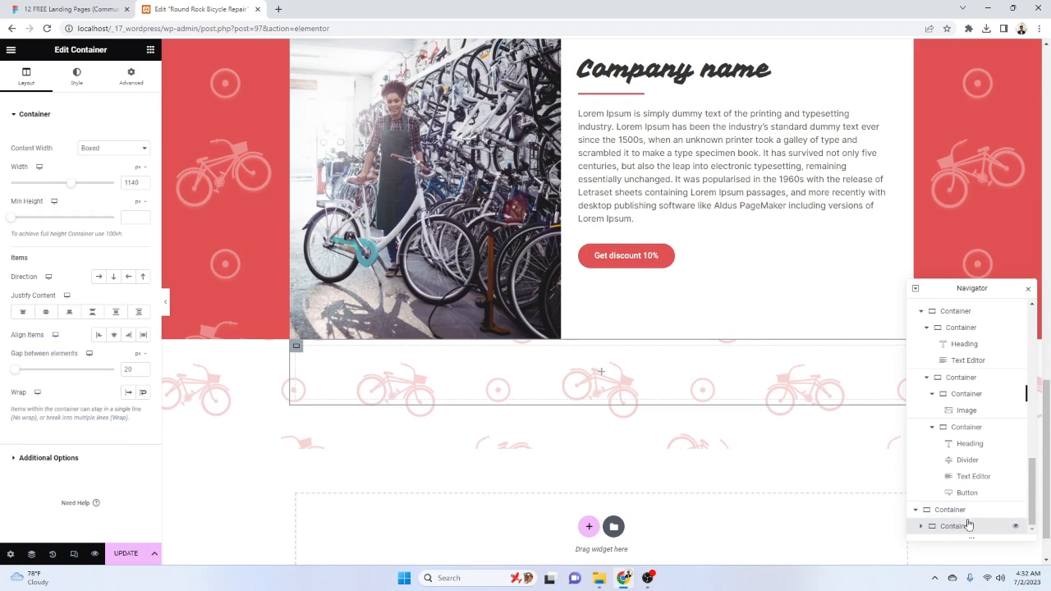
# Give the nested container a classic background in color #E15252, copied from the Contact Us card's fill in Figma
pyautogui.click(77, 78)
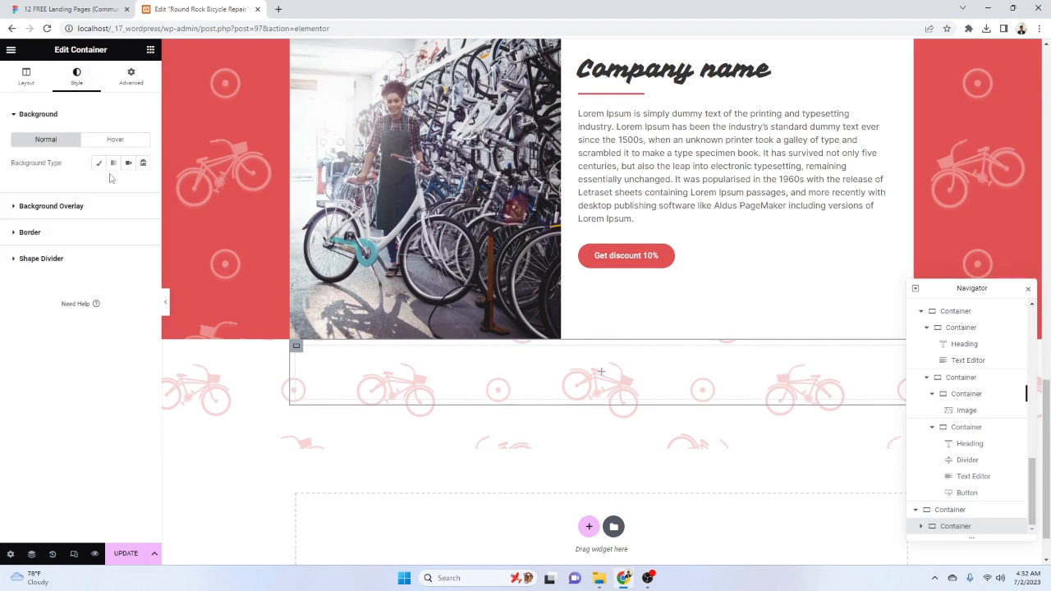
pyautogui.click(96, 164)
pyautogui.click(90, 6)
pyautogui.click(345, 226)
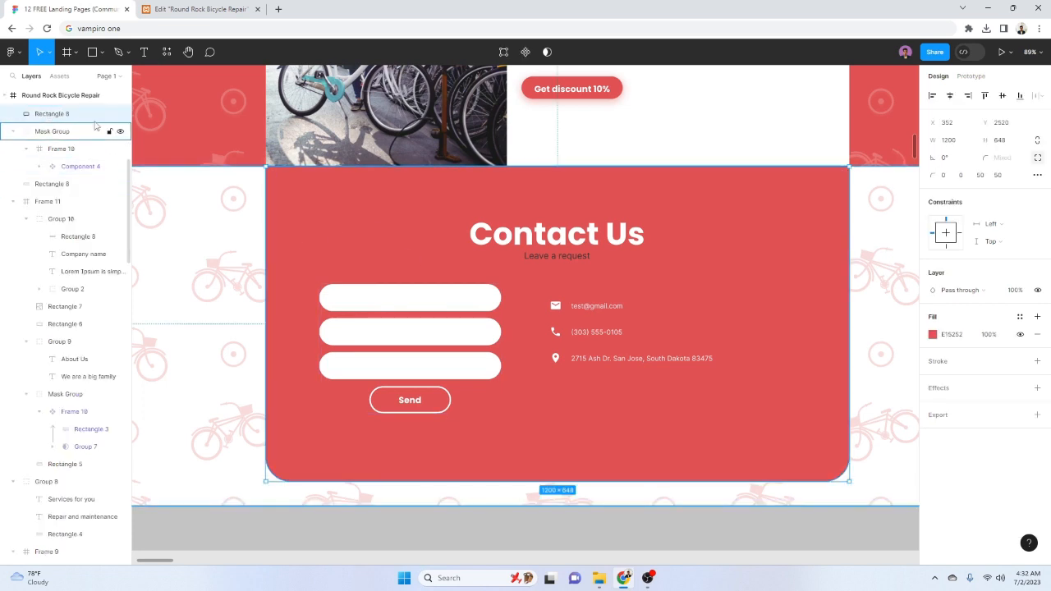
pyautogui.click(963, 337)
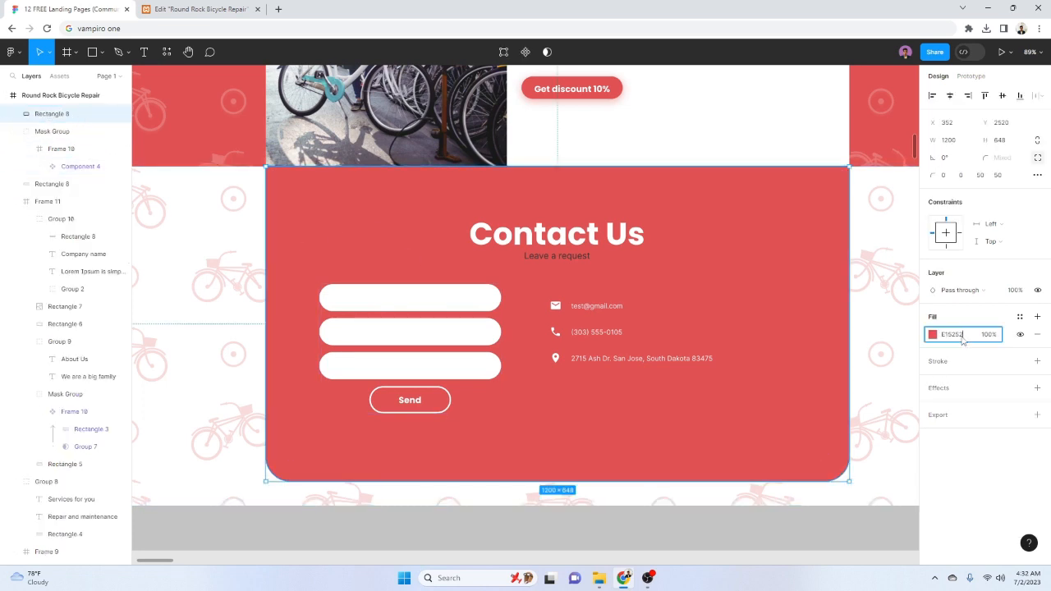
pyautogui.click(245, 10)
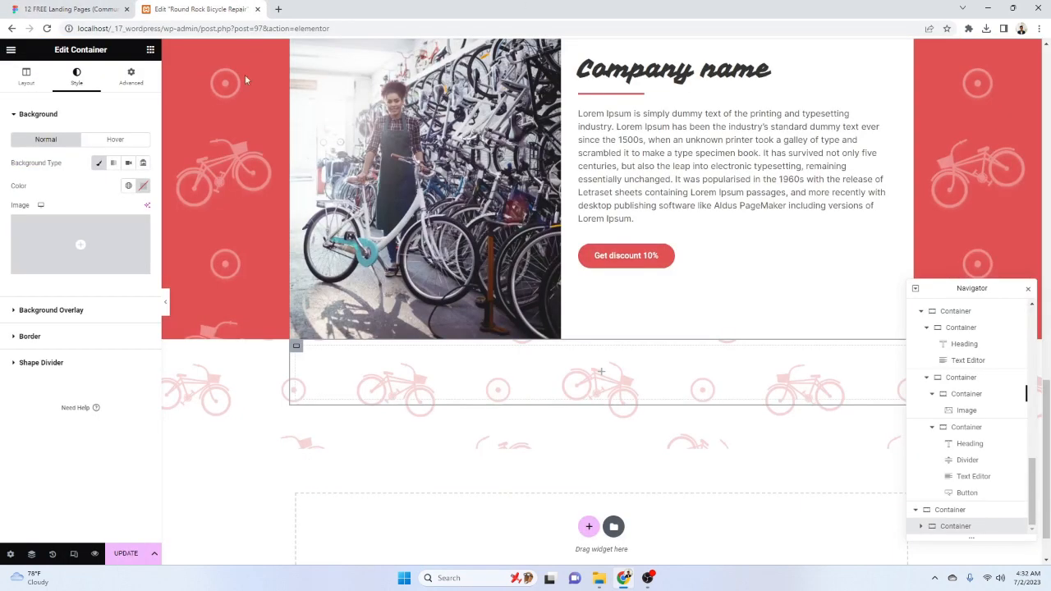
pyautogui.click(145, 186)
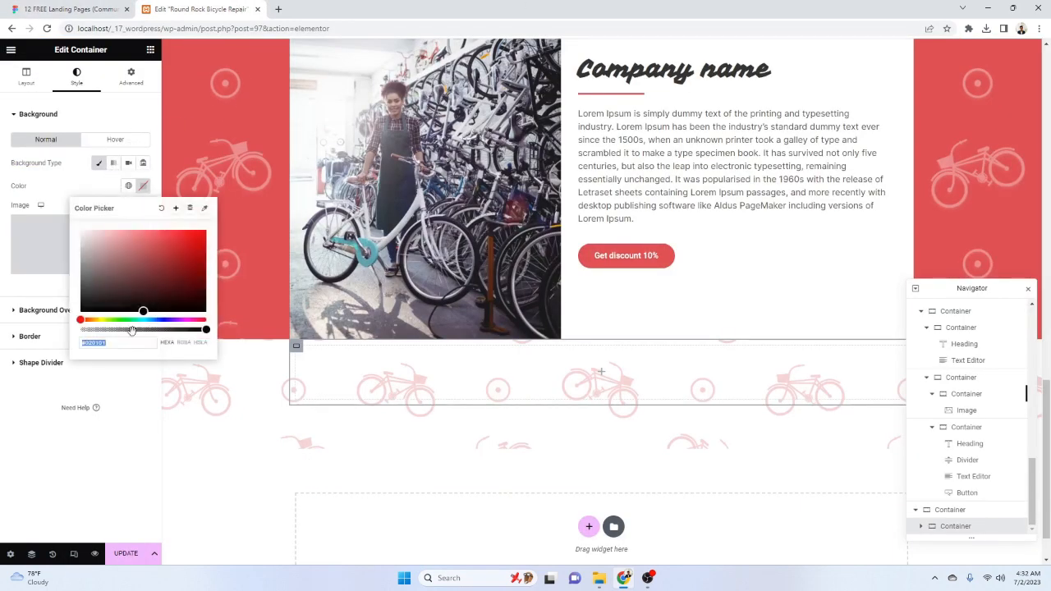
pyautogui.write('E15252')
pyautogui.hotkey('ctrl', 'Tab')
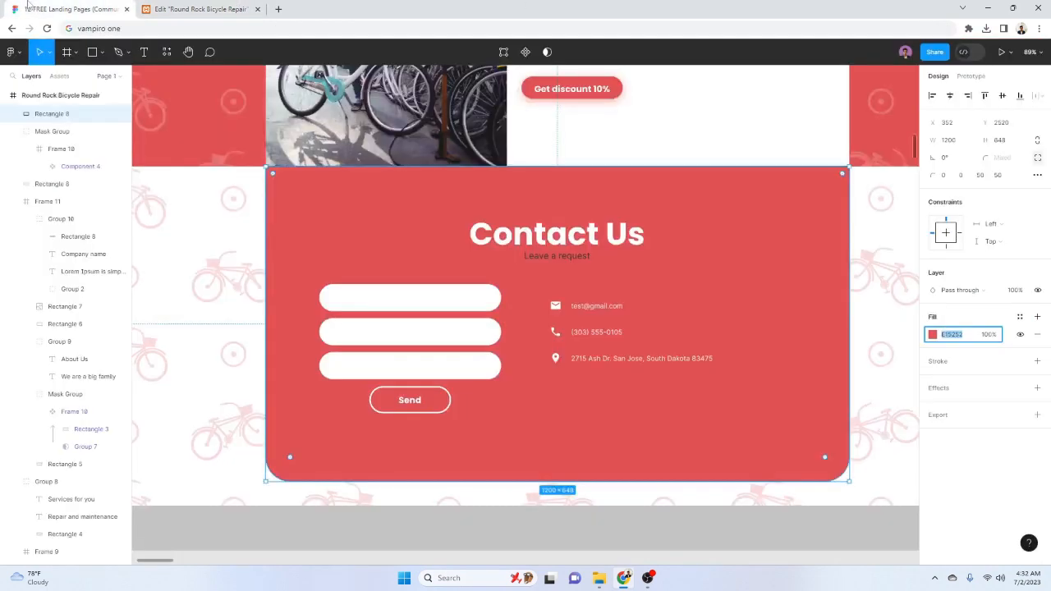
pyautogui.hotkey('ctrl', 'Tab')
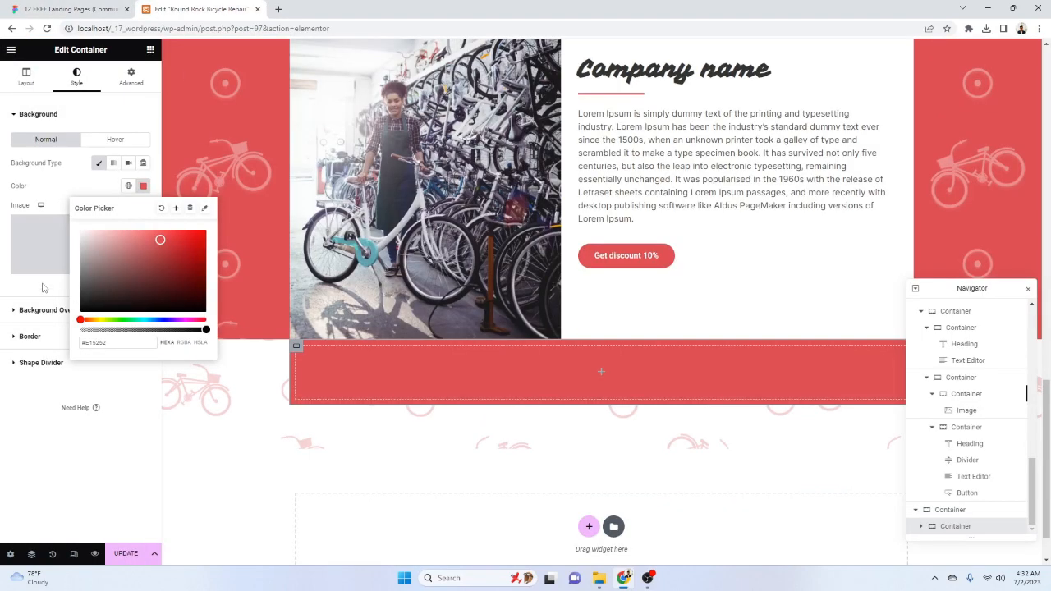
# Set the nested container's bottom and left border radius to 50 px, leaving top and right at 0, and update the page
pyautogui.click(31, 332)
pyautogui.click(143, 250)
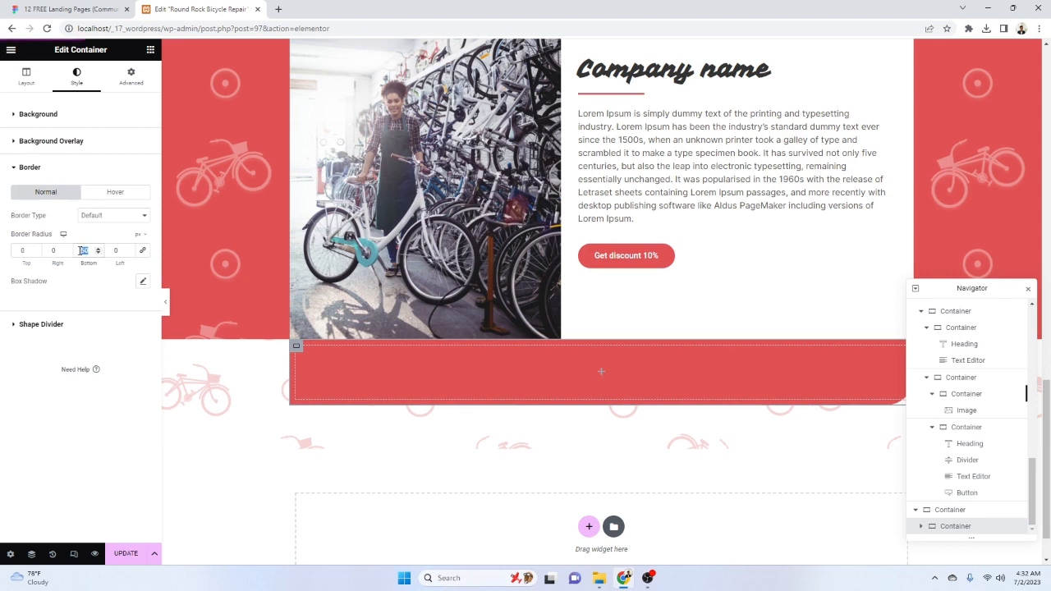
pyautogui.write('5050')
pyautogui.click(130, 553)
# Check the Contact Us card in Figma and set the nested container's margin to 0 px on all sides
pyautogui.click(70, 9)
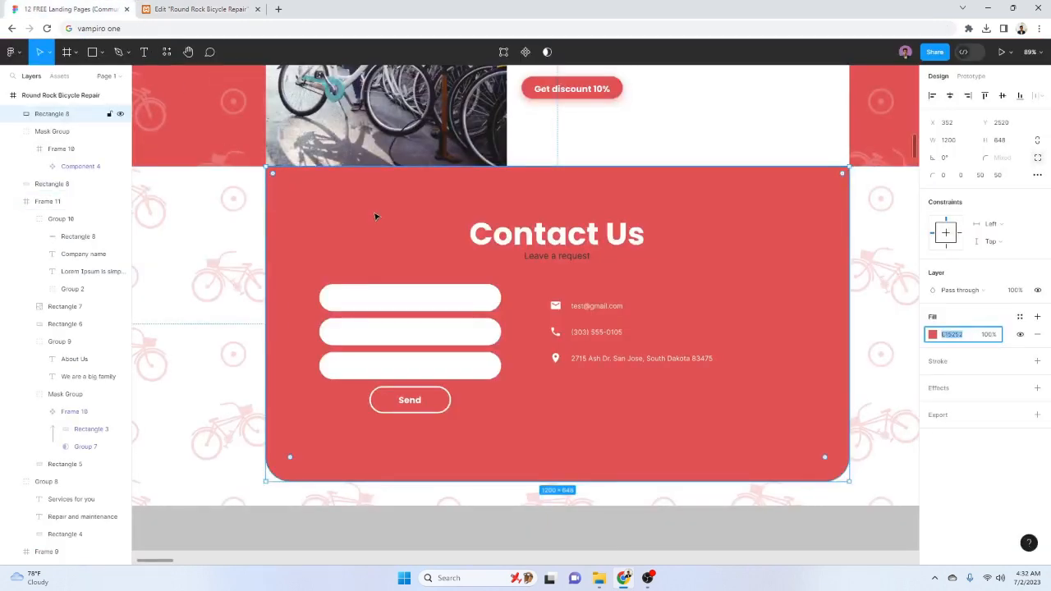
pyautogui.click(201, 9)
pyautogui.click(137, 78)
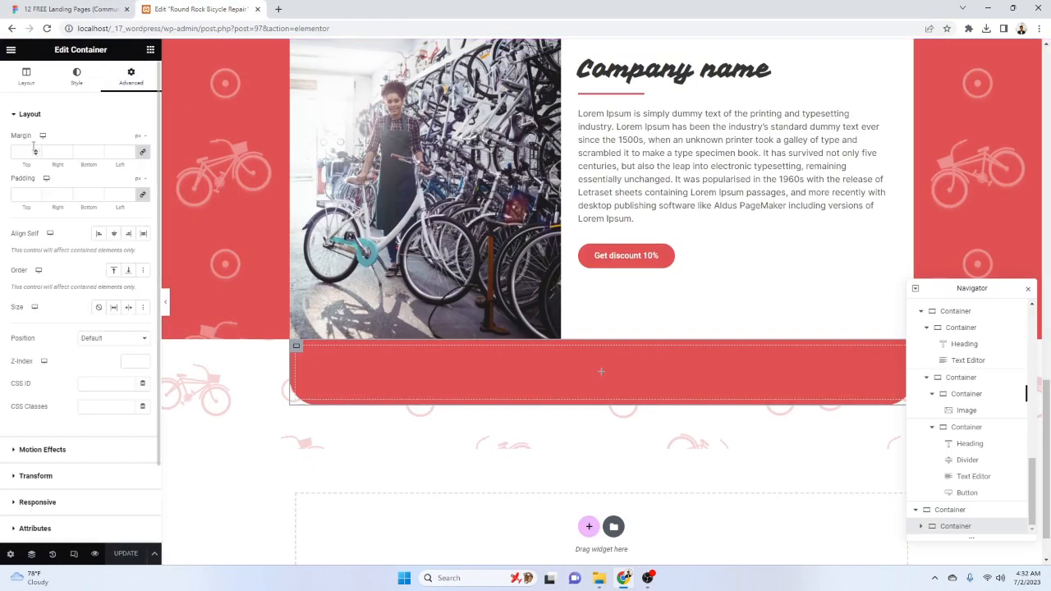
pyautogui.click(132, 5)
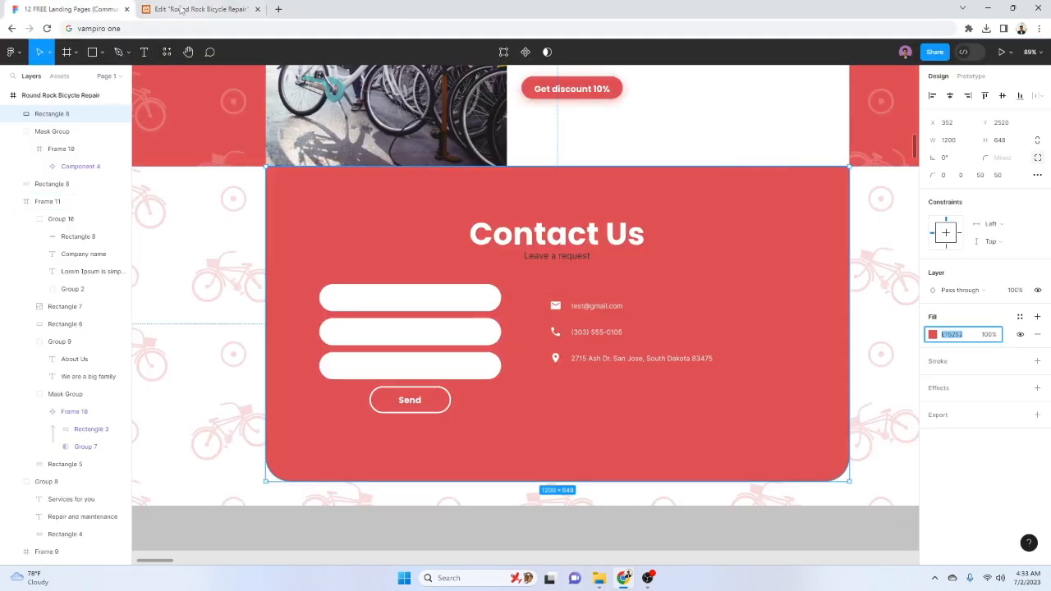
pyautogui.click(182, 8)
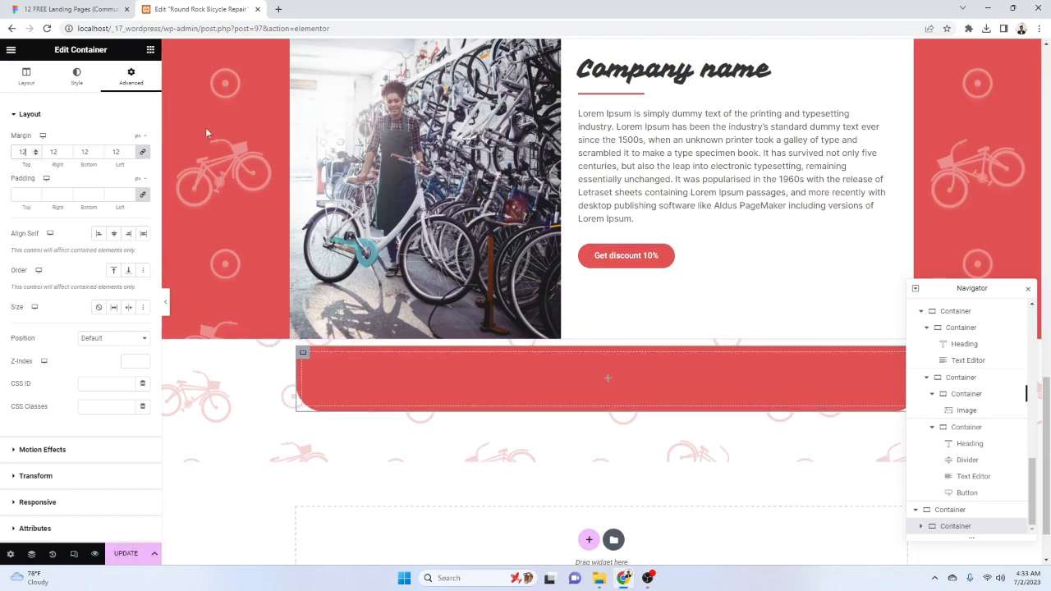
pyautogui.hotkey('ctrl', 'a')
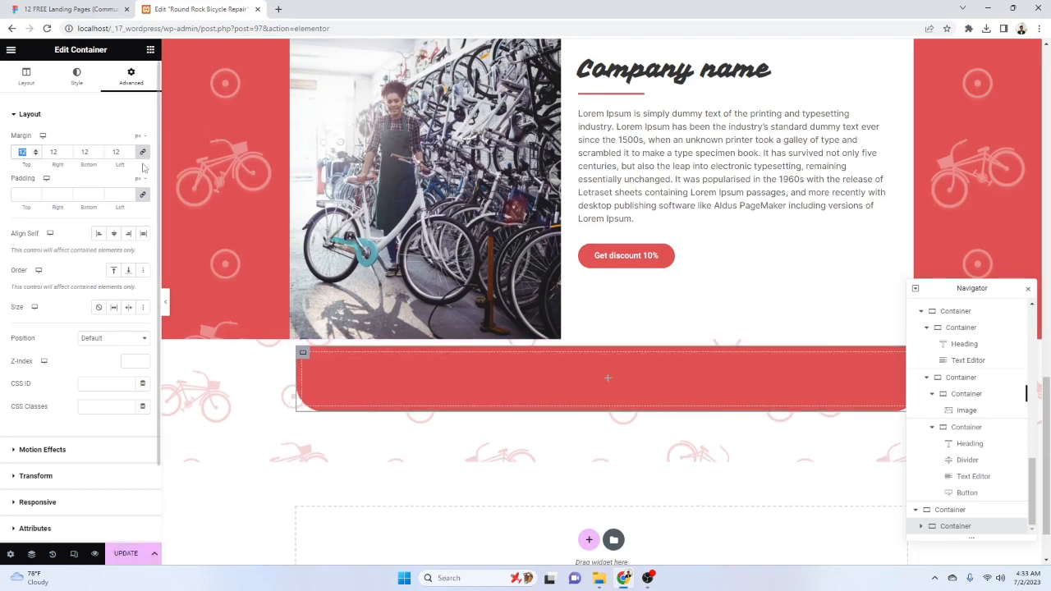
pyautogui.write('0')
# Unlink the nested container's padding and set it to 100 px top and bottom, 20 px left and right
pyautogui.click(144, 195)
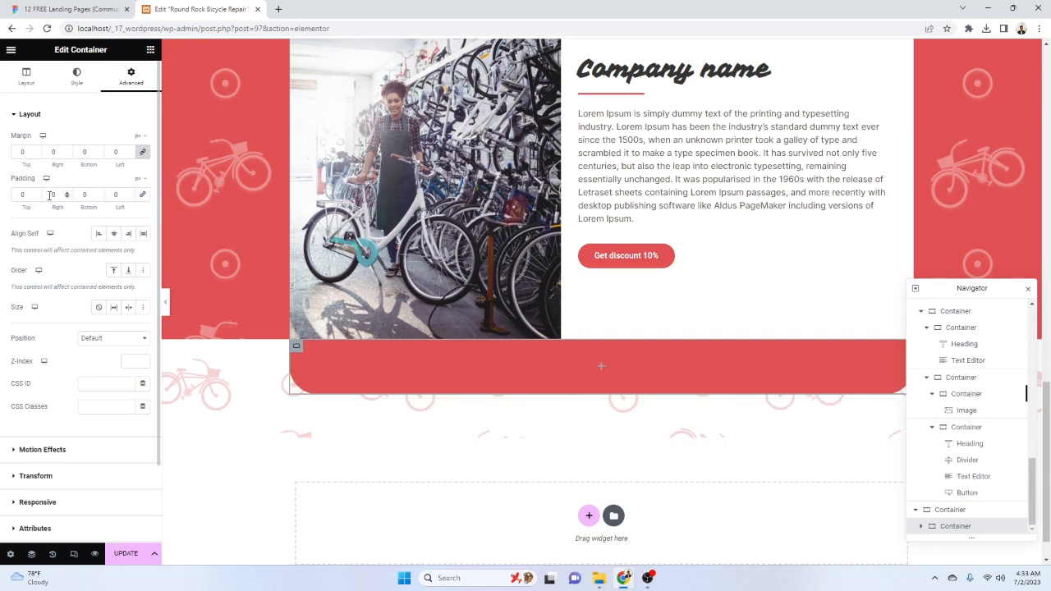
pyautogui.write('12')
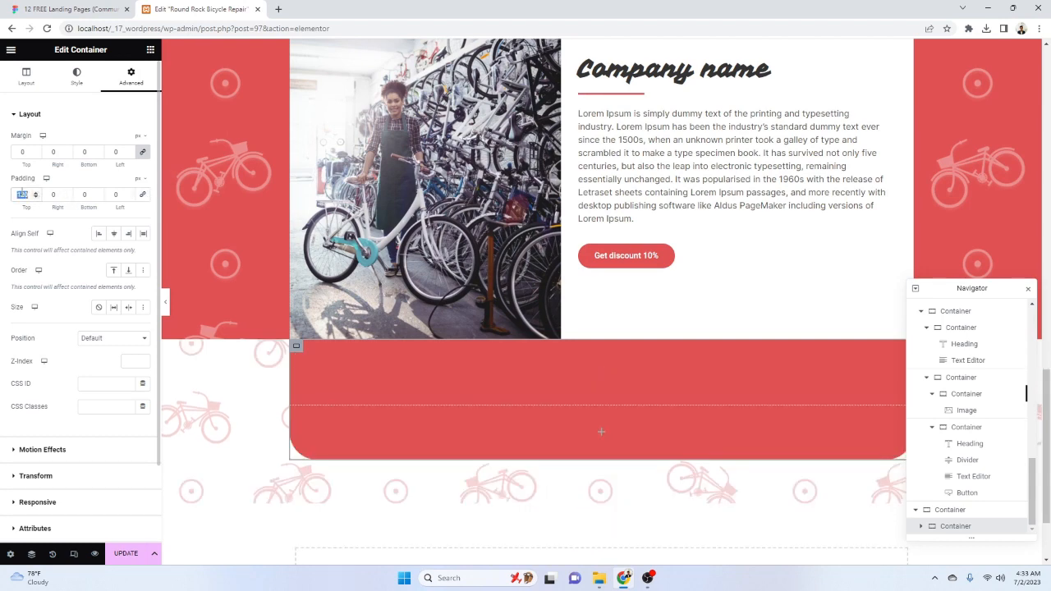
pyautogui.write('10')
pyautogui.scroll(3, 597, 291)
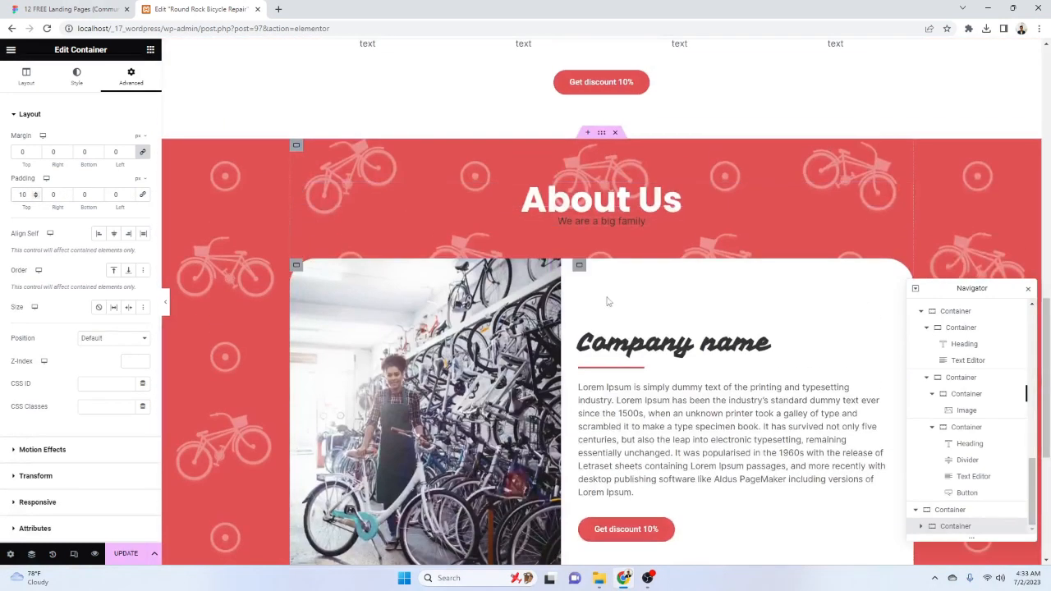
pyautogui.scroll(2, 598, 291)
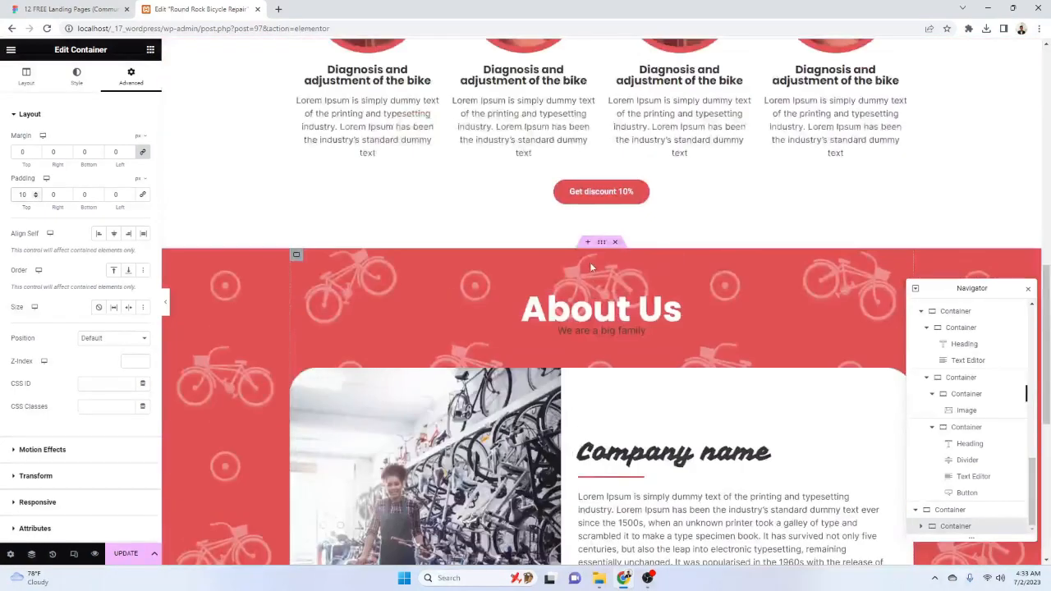
pyautogui.scroll(-5, 586, 323)
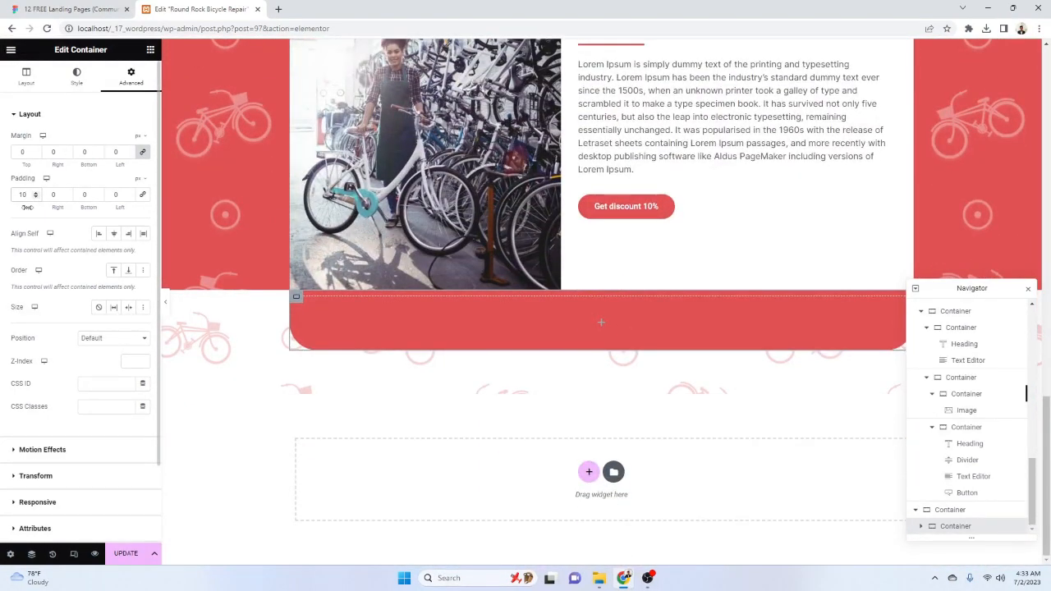
pyautogui.write('0')
pyautogui.hotkey('ctrl', 'a')
pyautogui.write('100')
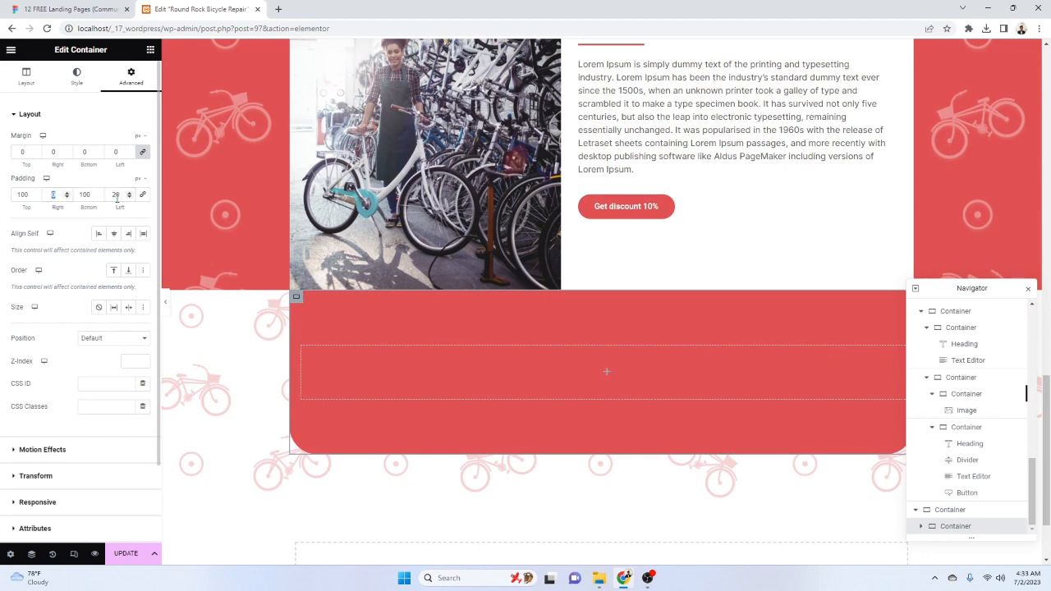
pyautogui.click(66, 9)
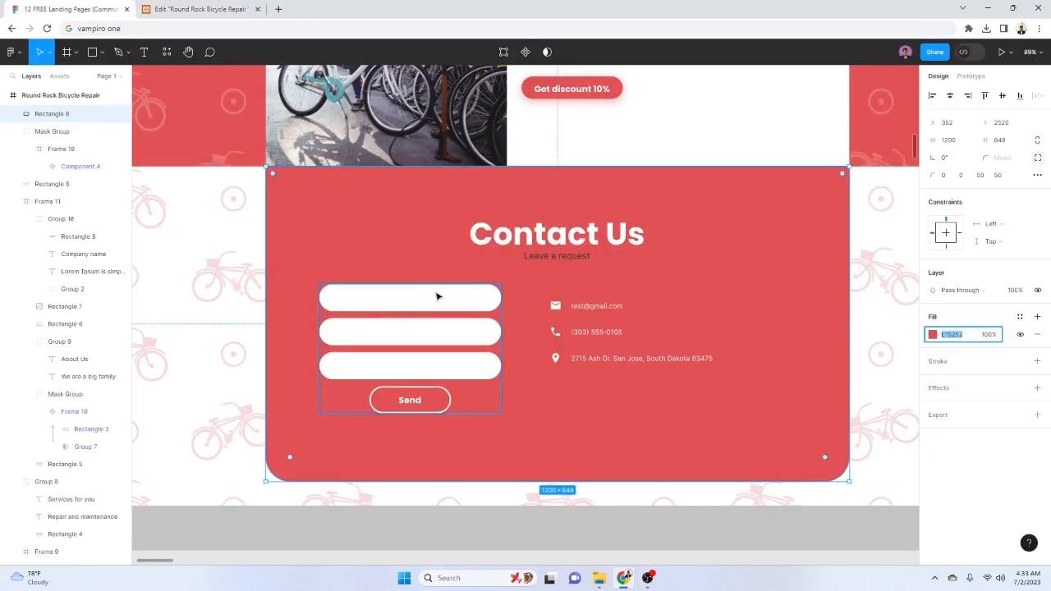
pyautogui.scroll(2, 542, 271)
pyautogui.click(197, 9)
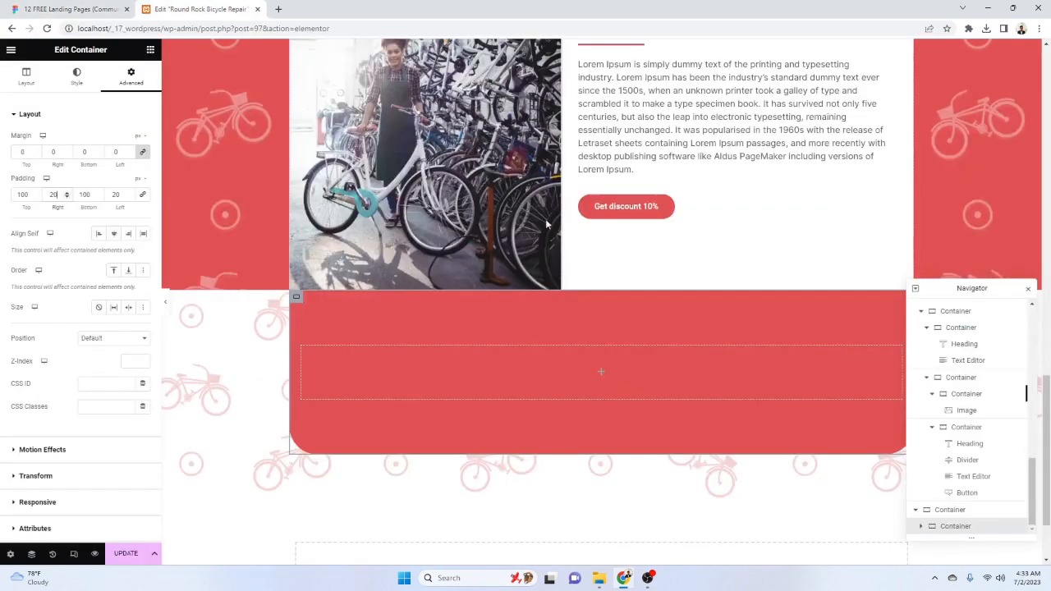
# Copy the About Us heading and paste it into the red nested container
pyautogui.scroll(8, 660, 254)
pyautogui.rightClick(615, 375)
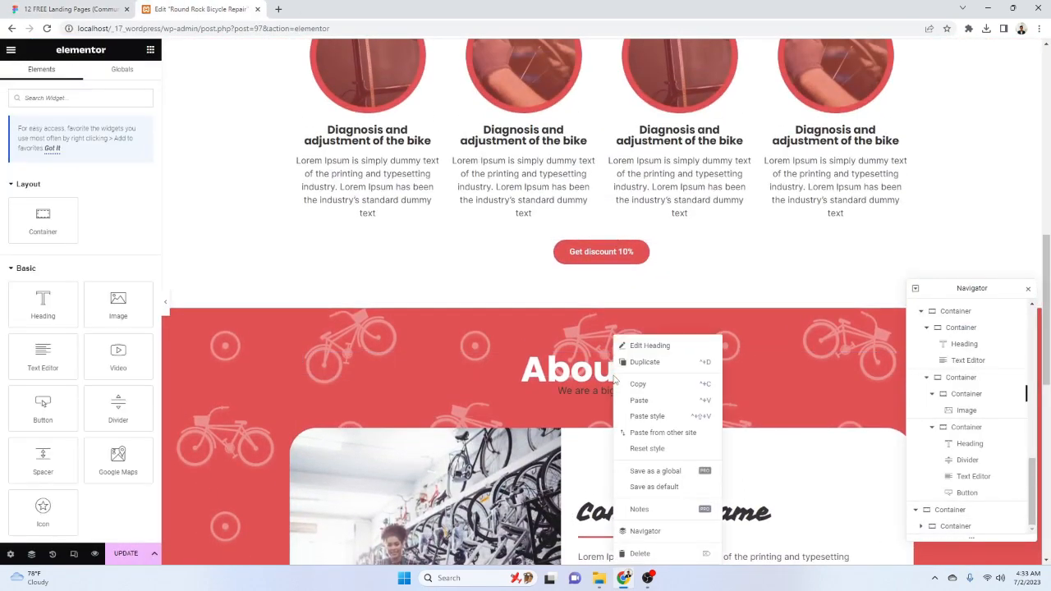
pyautogui.click(668, 387)
pyautogui.scroll(-5, 634, 398)
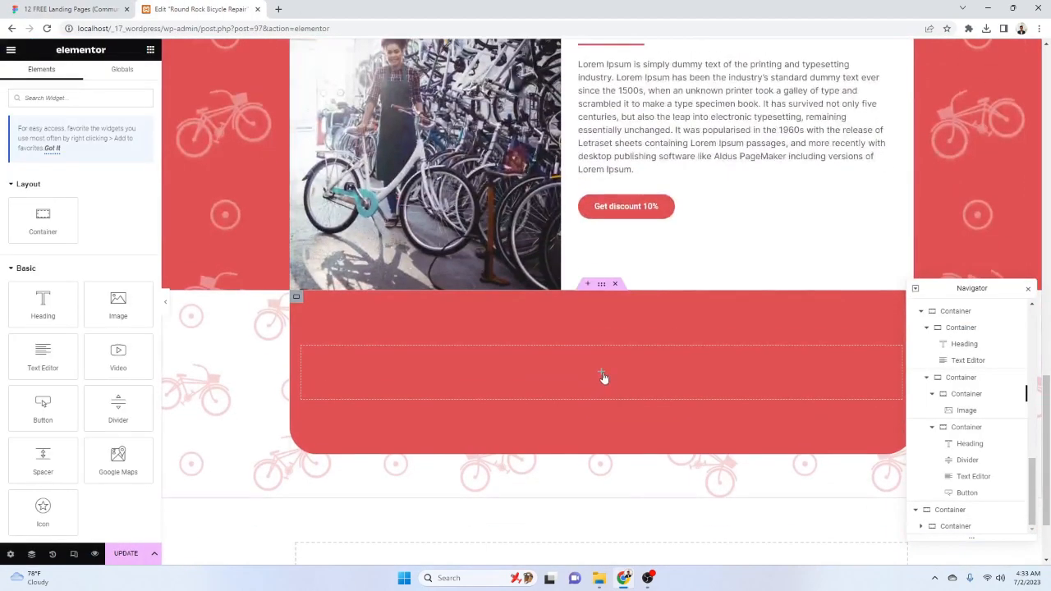
pyautogui.rightClick(605, 378)
pyautogui.click(652, 400)
# Copy the "We are a big family" text from the About Us section and paste it below the heading in the red container
pyautogui.scroll(5, 672, 344)
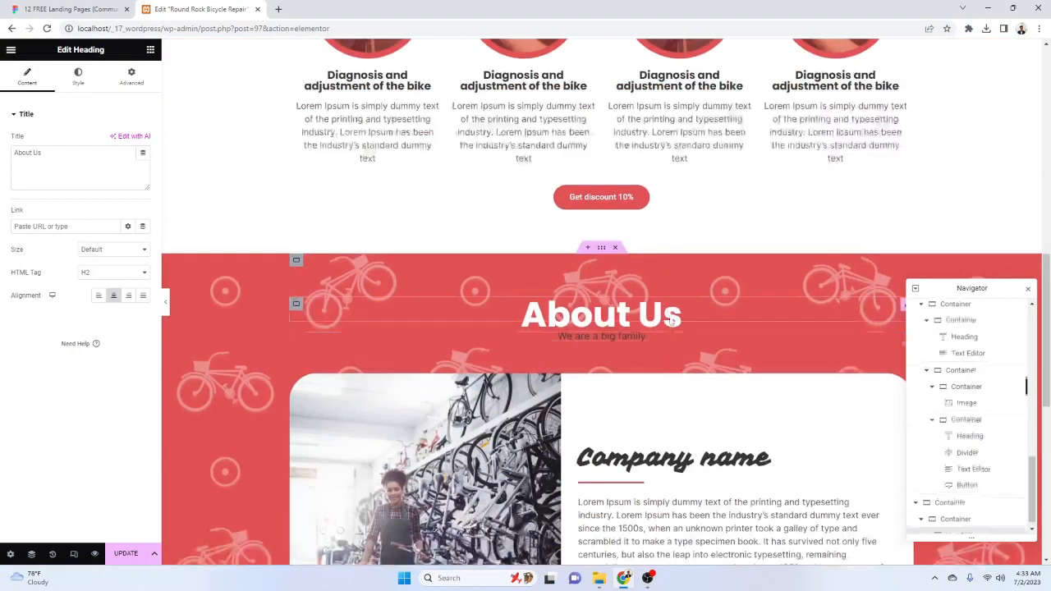
pyautogui.rightClick(597, 335)
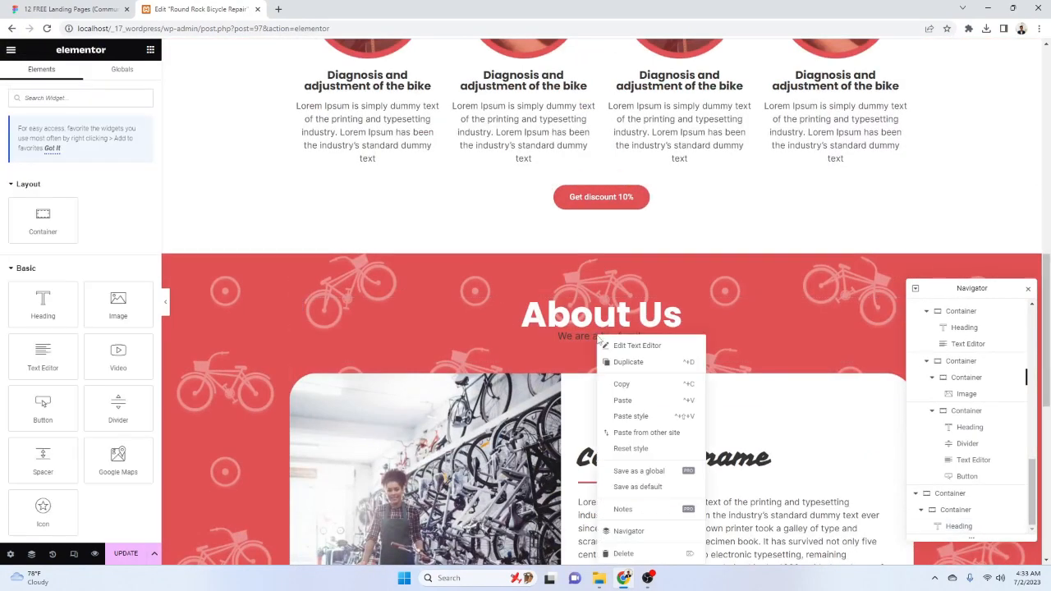
pyautogui.click(645, 385)
pyautogui.scroll(-5, 644, 387)
pyautogui.rightClick(634, 382)
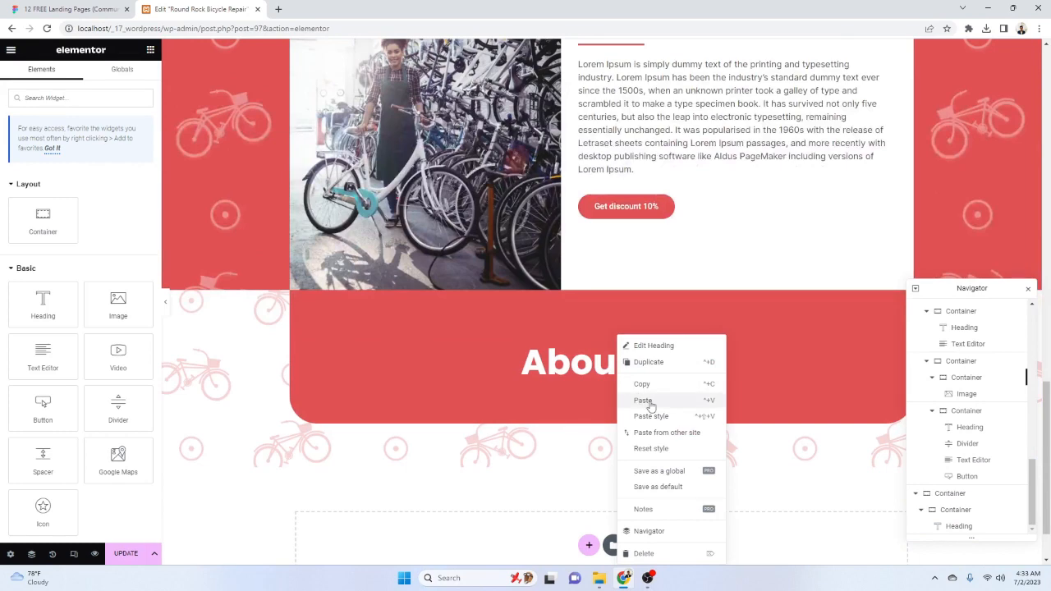
pyautogui.click(645, 400)
# Copy the card's heading text from Figma and use it to retitle the pasted heading "Contact Us"
pyautogui.click(89, 8)
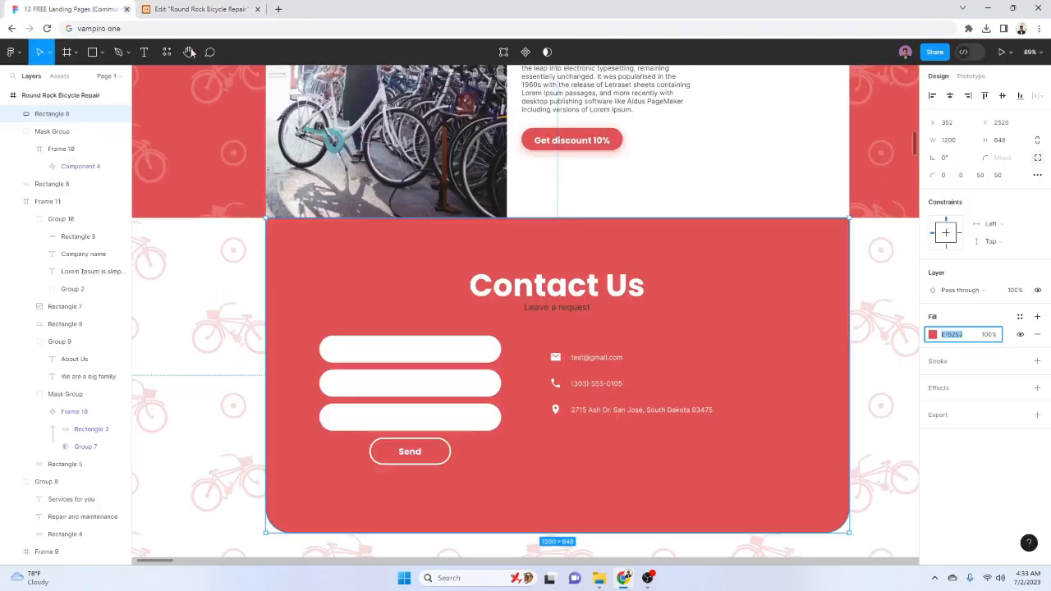
pyautogui.click(586, 294)
pyautogui.doubleClick(638, 290)
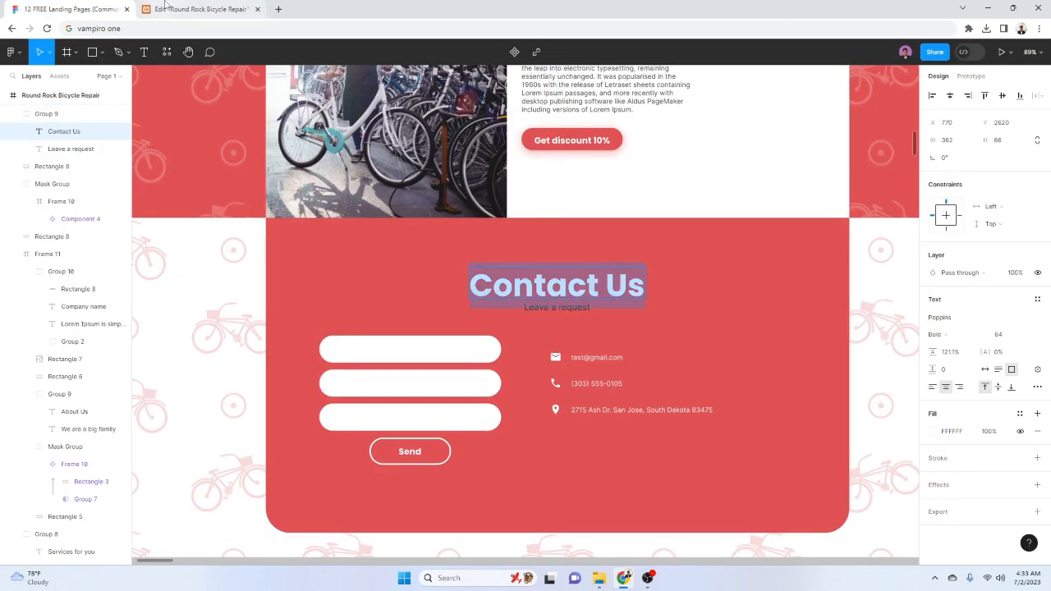
pyautogui.click(197, 9)
pyautogui.click(582, 371)
pyautogui.click(91, 165)
pyautogui.hotkey('ctrl', 'a')
pyautogui.hotkey('ctrl', 'v')
# Copy the subtitle from the Figma card and replace the pasted text editor's content with "Leave a request"
pyautogui.click(59, 7)
pyautogui.click(572, 308)
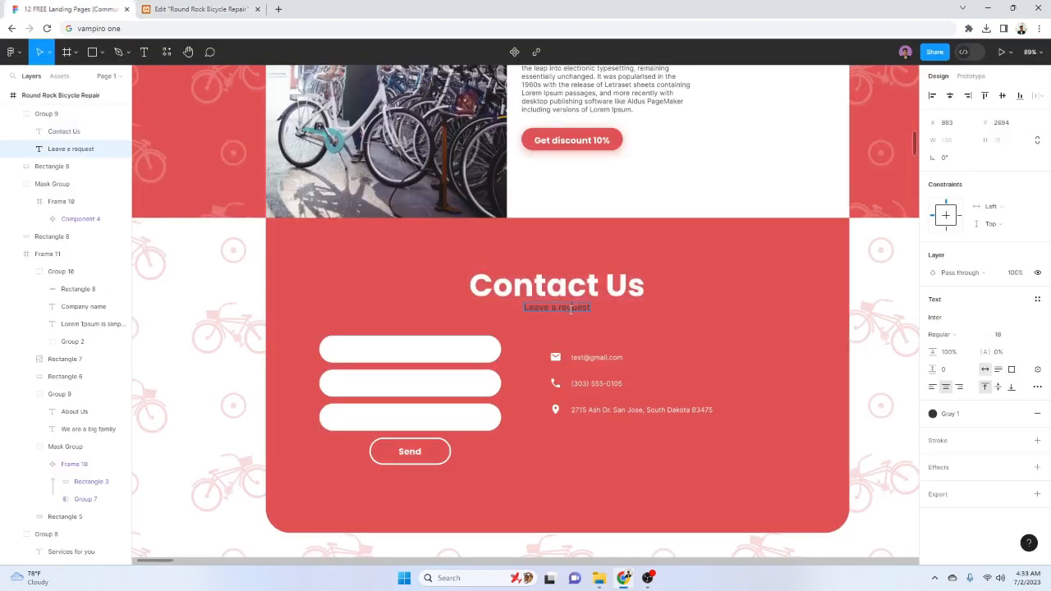
pyautogui.click(197, 8)
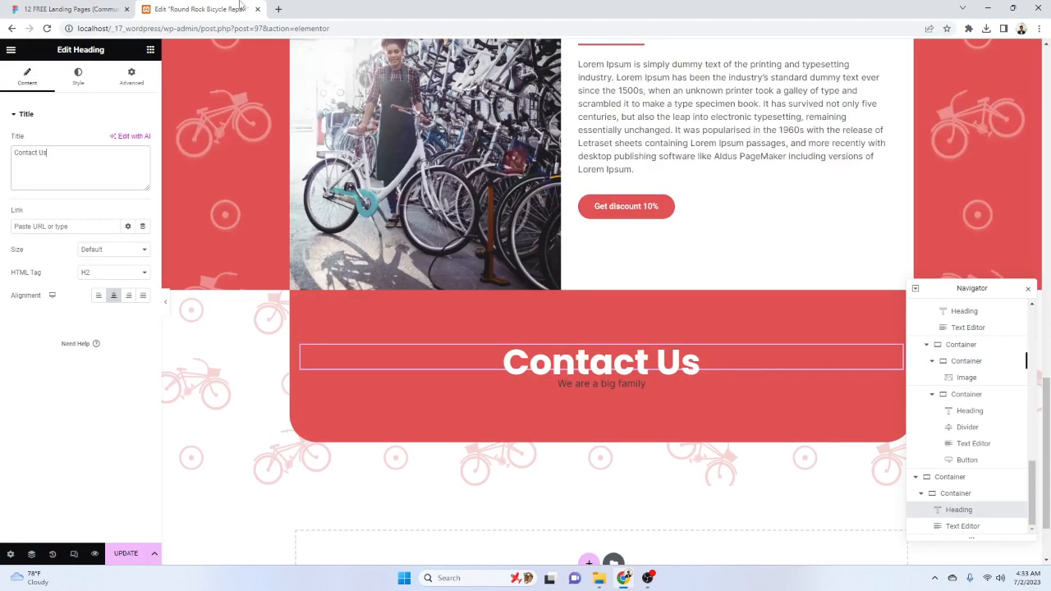
pyautogui.click(629, 386)
pyautogui.click(110, 234)
pyautogui.hotkey('ctrl', 'a')
pyautogui.hotkey('ctrl', 'v')
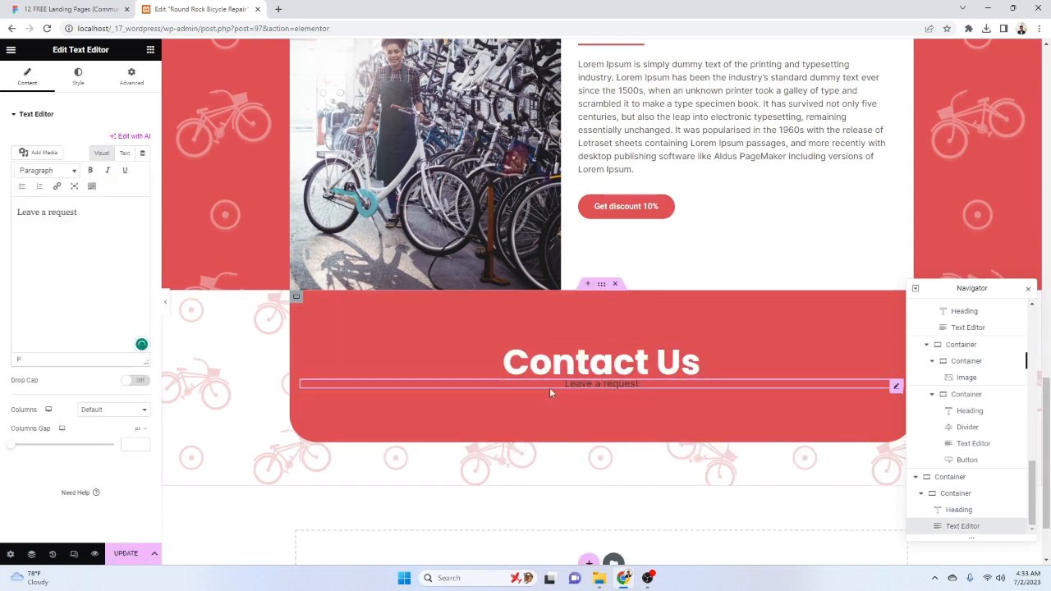
# Check the Figma card layout and add an empty container for its content below the "Leave a request" text
pyautogui.click(63, 9)
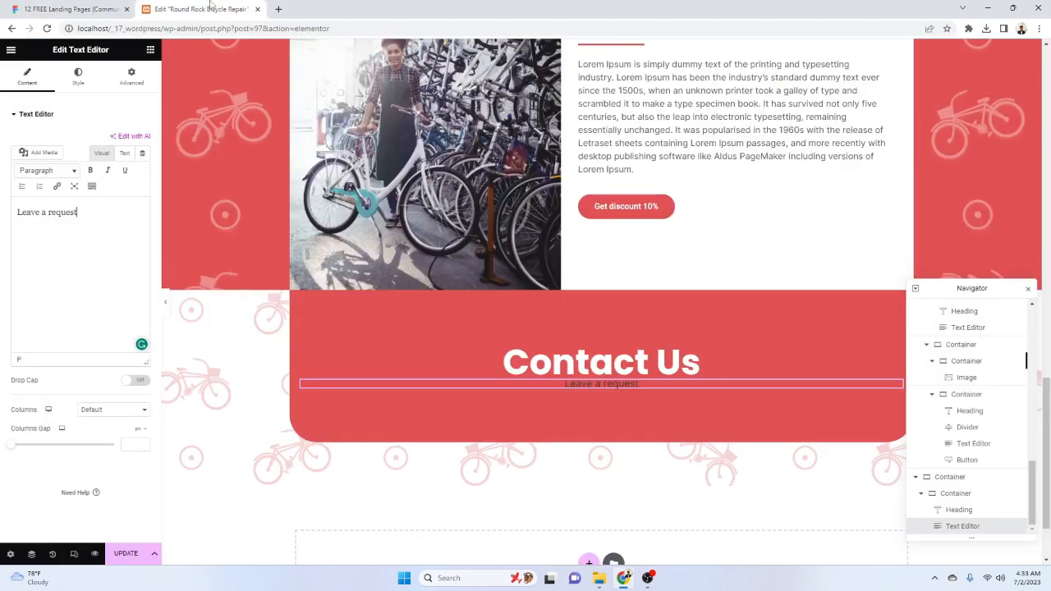
pyautogui.click(212, 7)
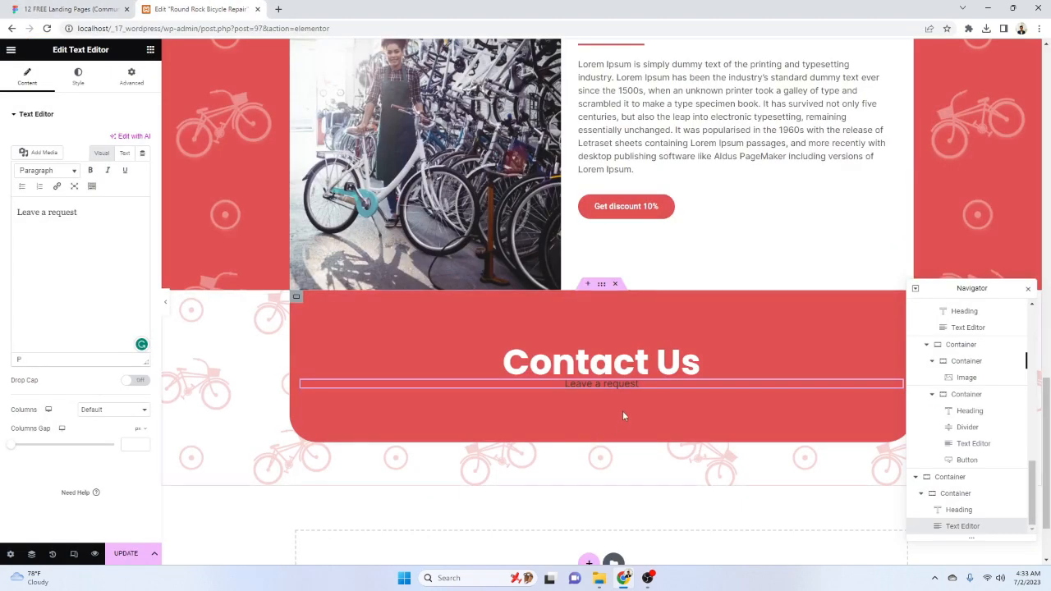
pyautogui.click(150, 50)
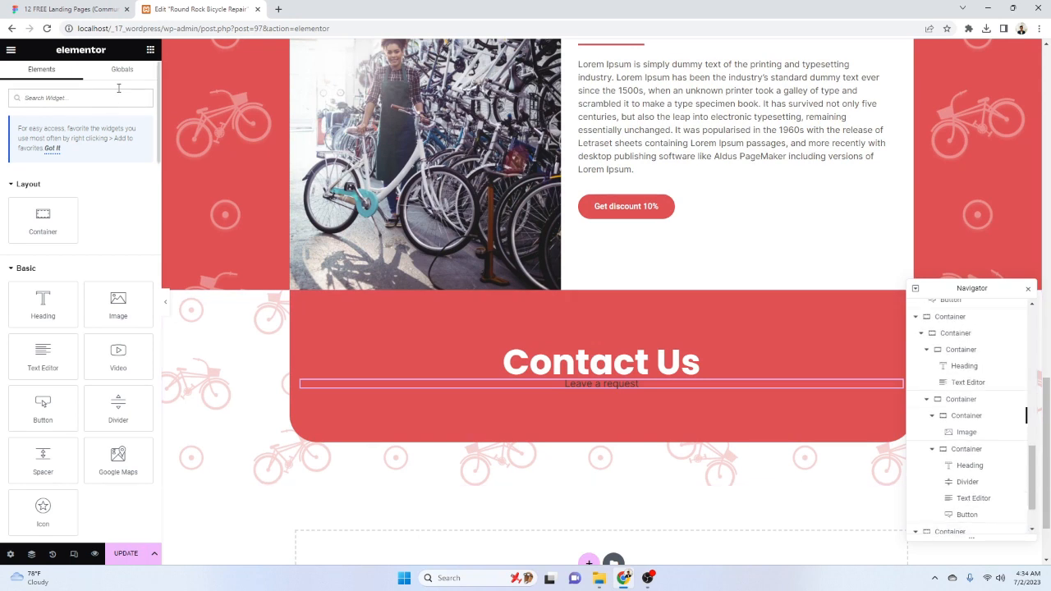
pyautogui.moveTo(47, 234); pyautogui.dragTo(640, 411)
pyautogui.scroll(-2, 961, 464)
# Set the new empty container to horizontal row direction, space-between justification and start alignment, checking the layout in Figma
pyautogui.click(947, 460)
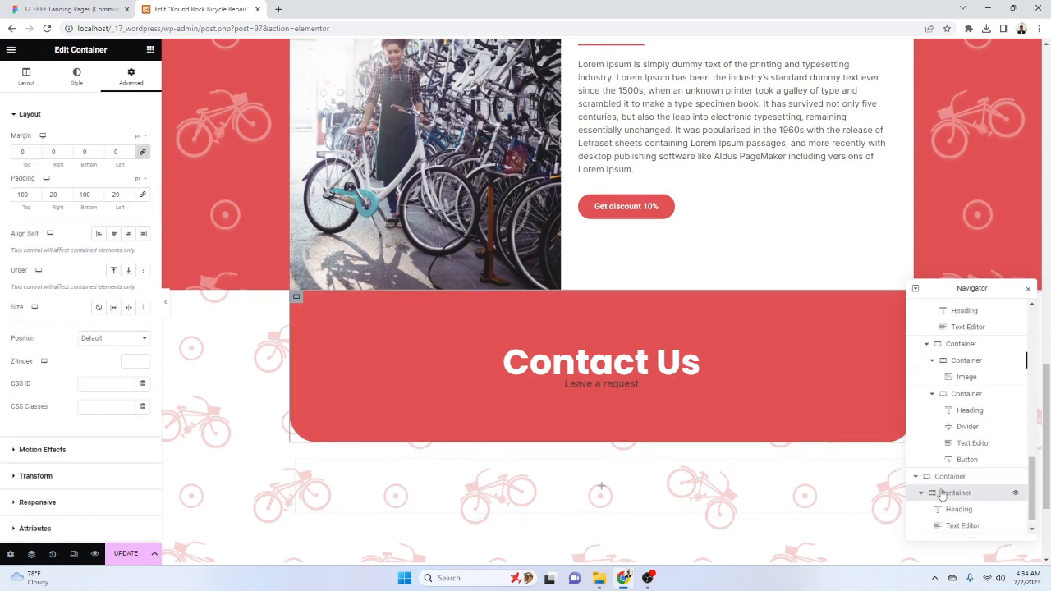
pyautogui.click(922, 493)
pyautogui.click(1016, 510)
pyautogui.click(1016, 510)
pyautogui.click(944, 526)
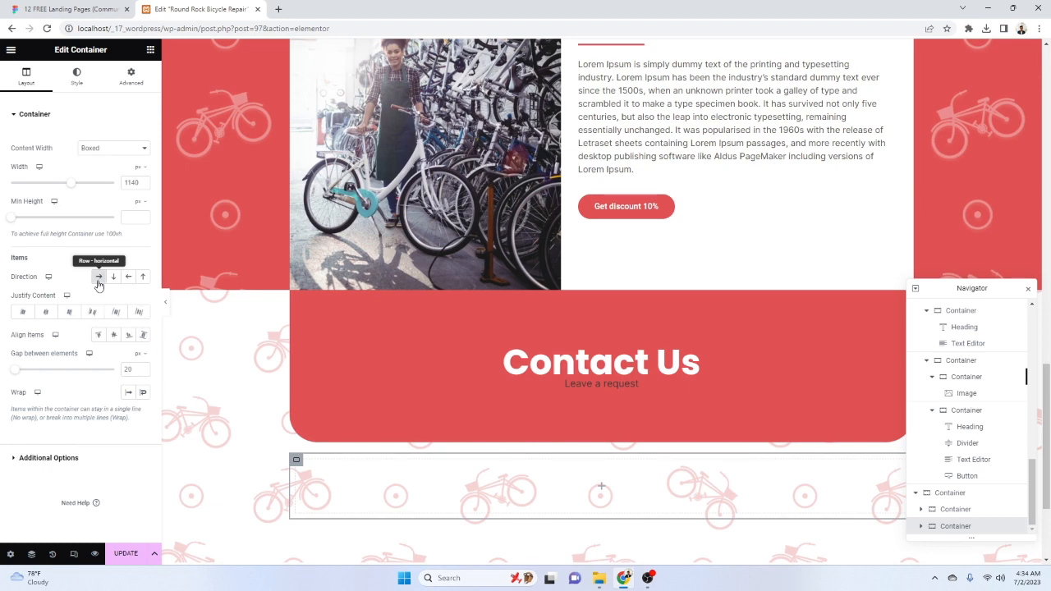
pyautogui.click(99, 277)
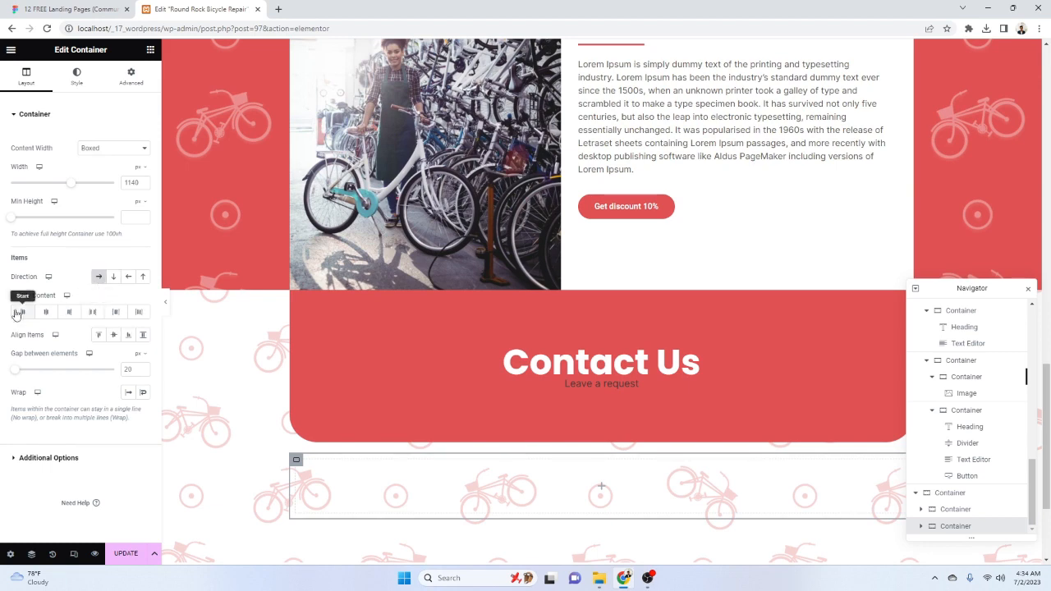
pyautogui.click(93, 314)
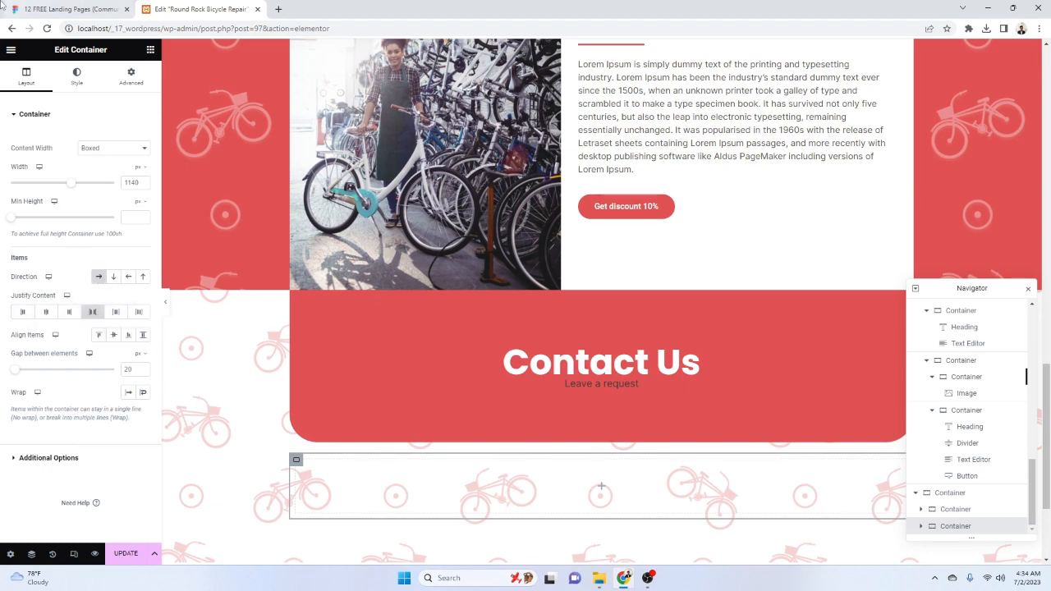
pyautogui.click(39, 9)
pyautogui.click(197, 8)
pyautogui.click(150, 49)
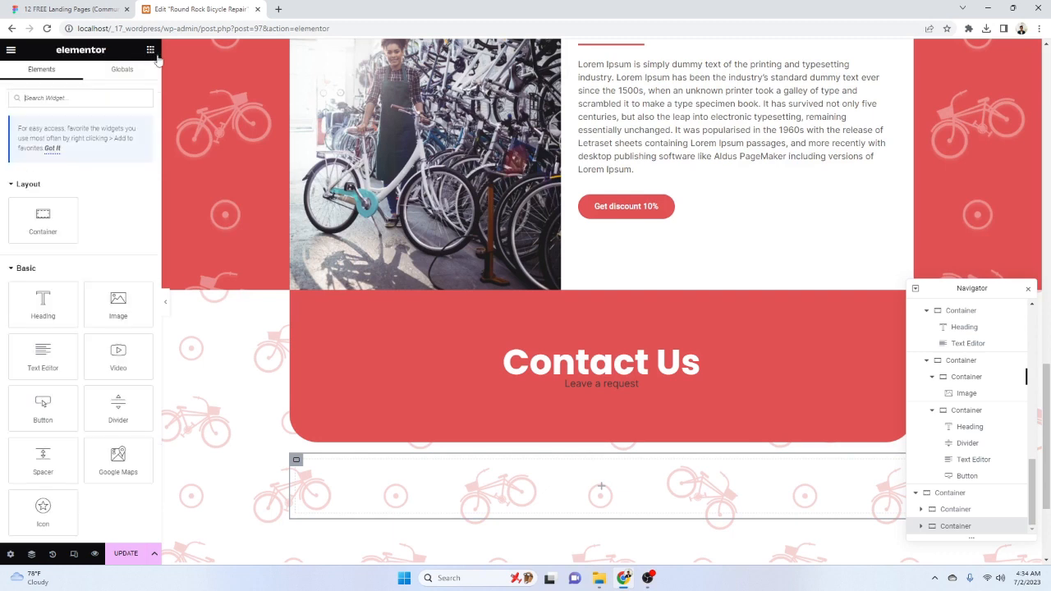
pyautogui.moveTo(43, 220); pyautogui.dragTo(600, 432)
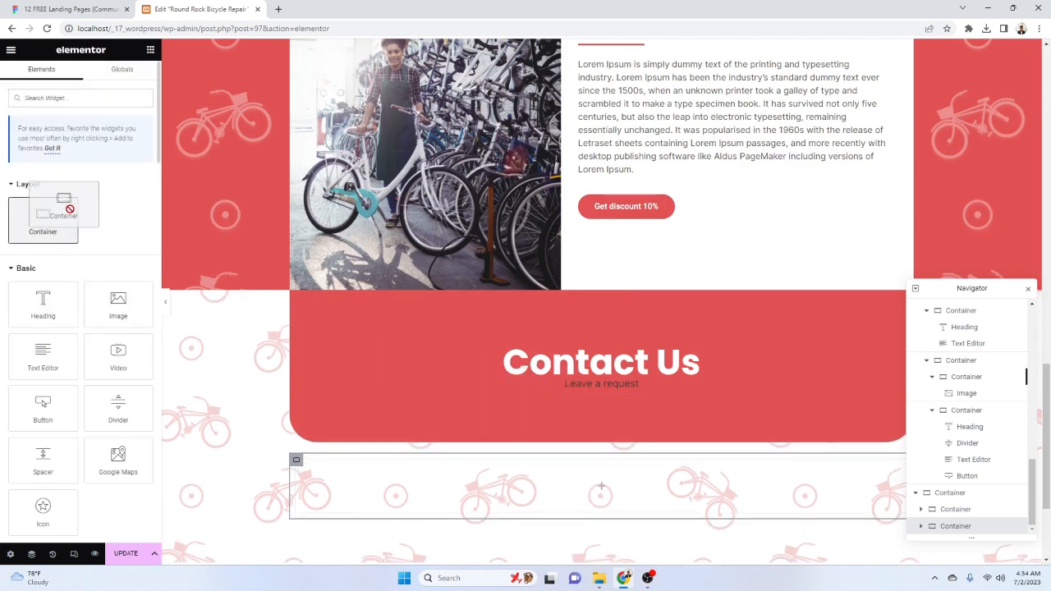
pyautogui.click(942, 528)
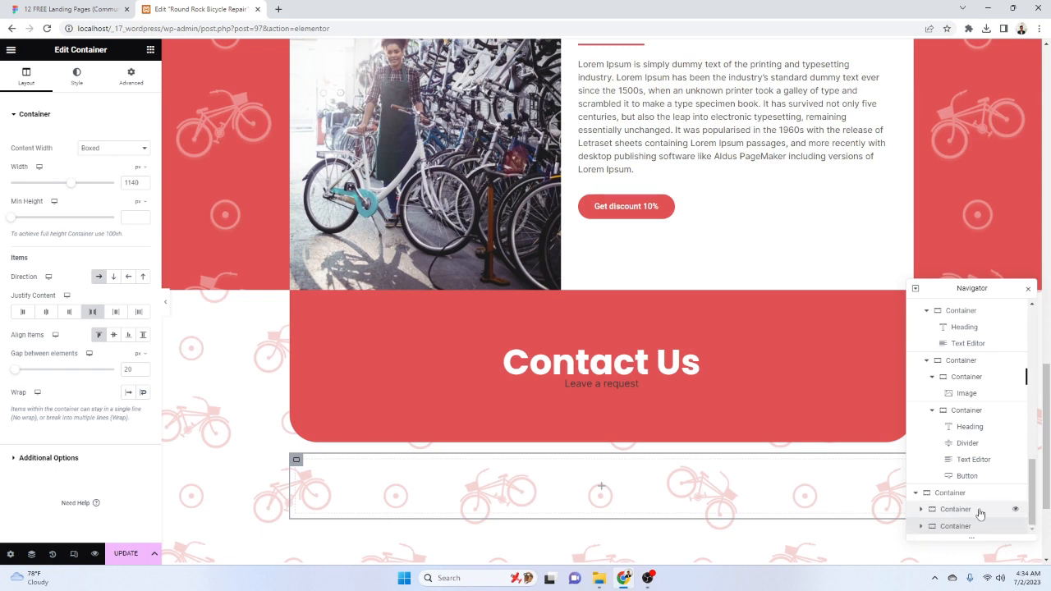
pyautogui.click(921, 526)
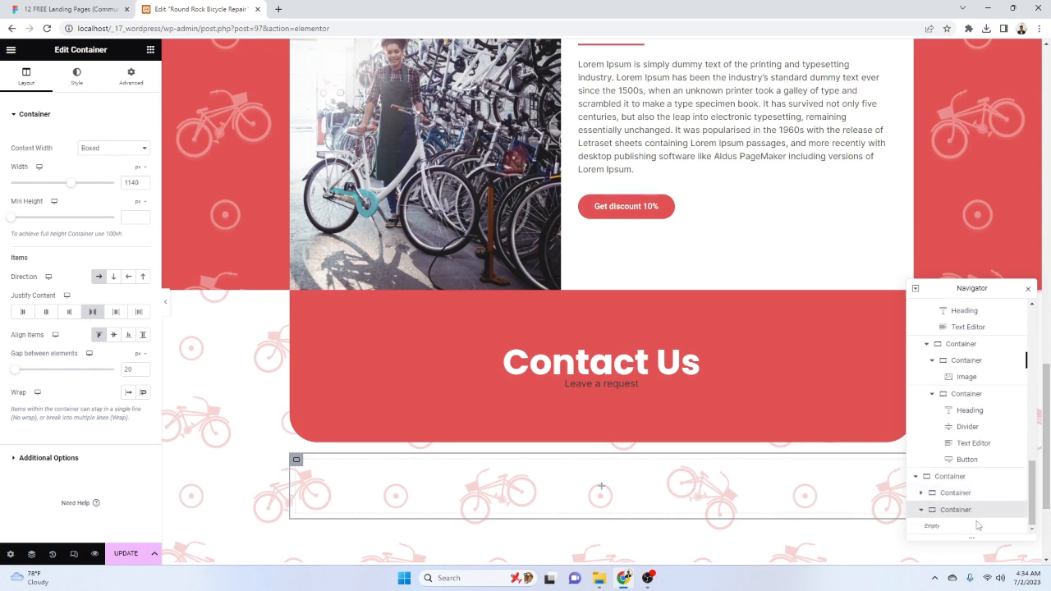
pyautogui.click(149, 56)
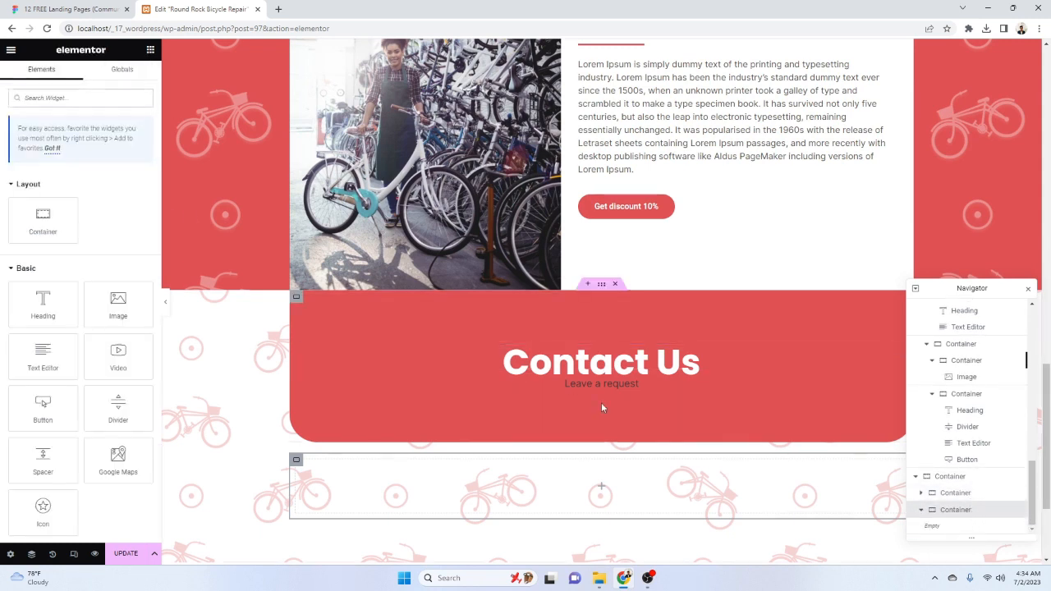
# Move the empty row container inside the red Contact Us container and place it after the "Leave a request" text editor
pyautogui.click(957, 510)
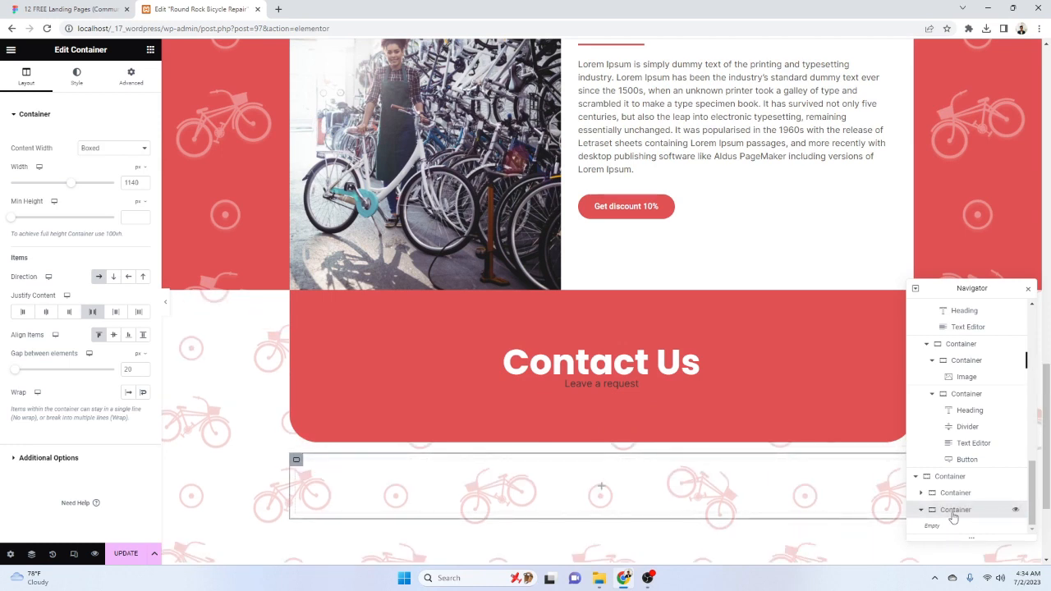
pyautogui.click(920, 493)
pyautogui.scroll(-1, 966, 483)
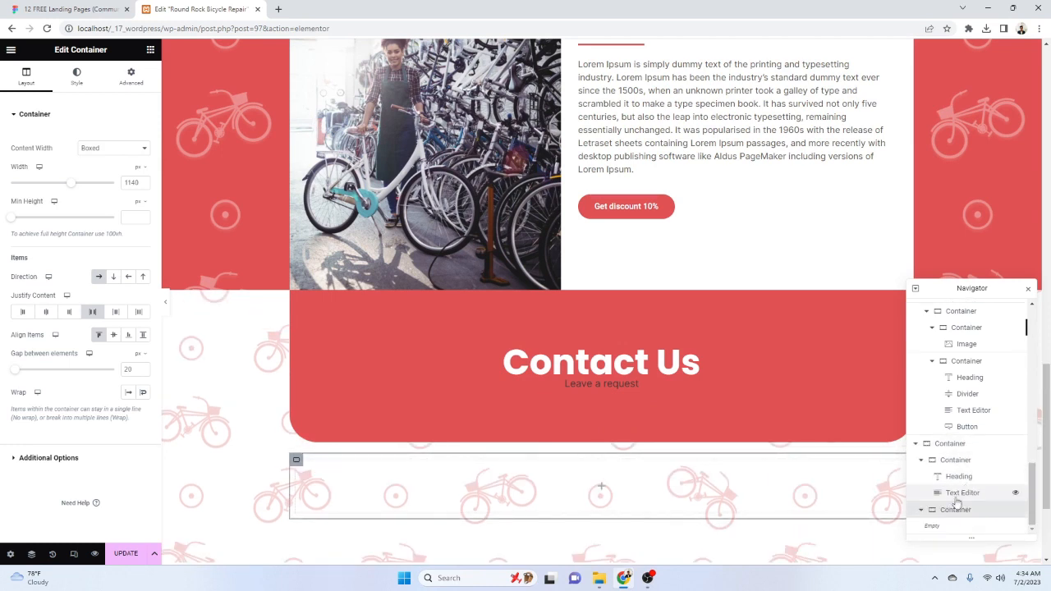
pyautogui.moveTo(953, 513)
pyautogui.mouseDown()
pyautogui.moveTo(961, 492)
pyautogui.moveTo(953, 500)
pyautogui.mouseUp()
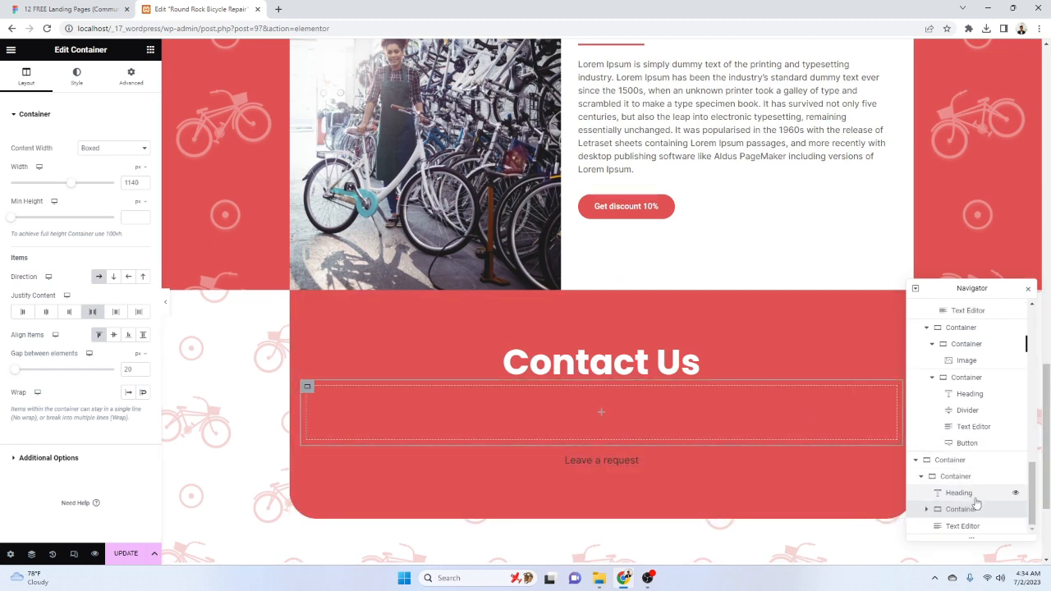
pyautogui.click(959, 523)
pyautogui.moveTo(957, 513); pyautogui.dragTo(951, 506)
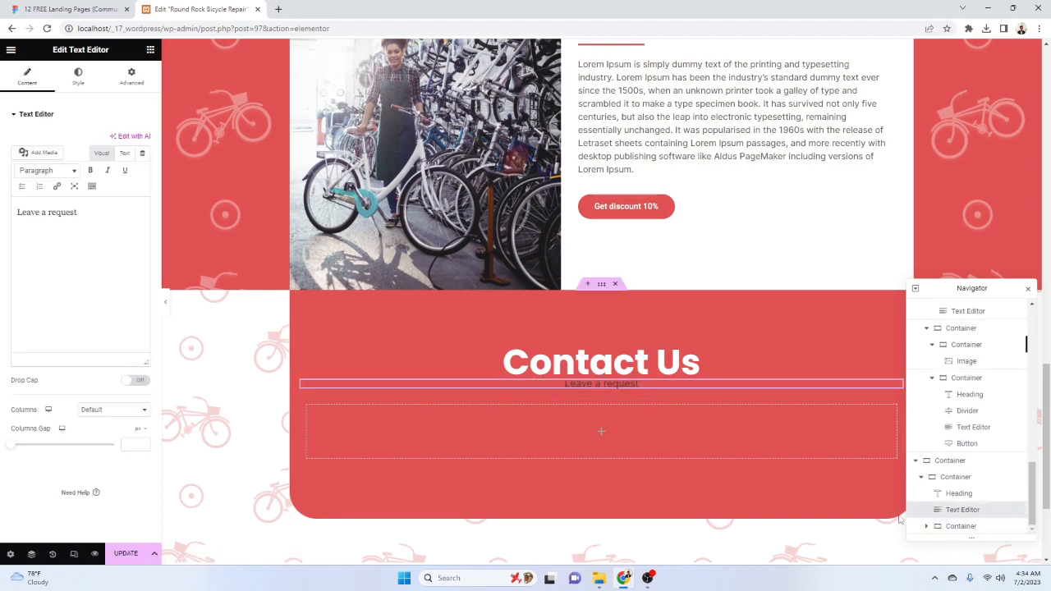
# Following the Figma layout, add a container inside the empty row container and duplicate it to form two columns
pyautogui.click(70, 9)
pyautogui.click(177, 9)
pyautogui.click(70, 9)
pyautogui.click(189, 9)
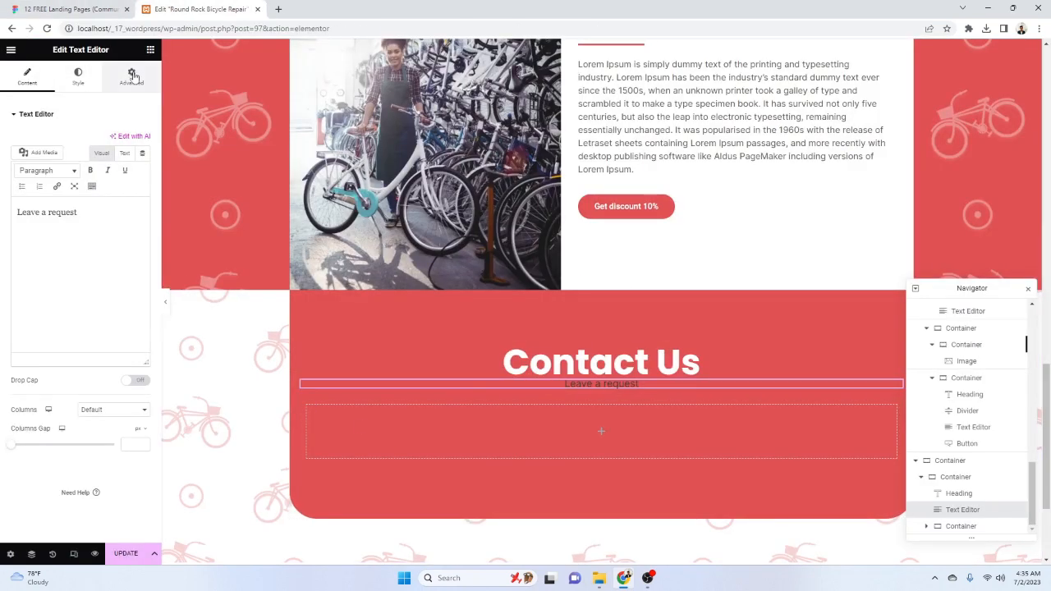
pyautogui.click(133, 75)
pyautogui.click(150, 50)
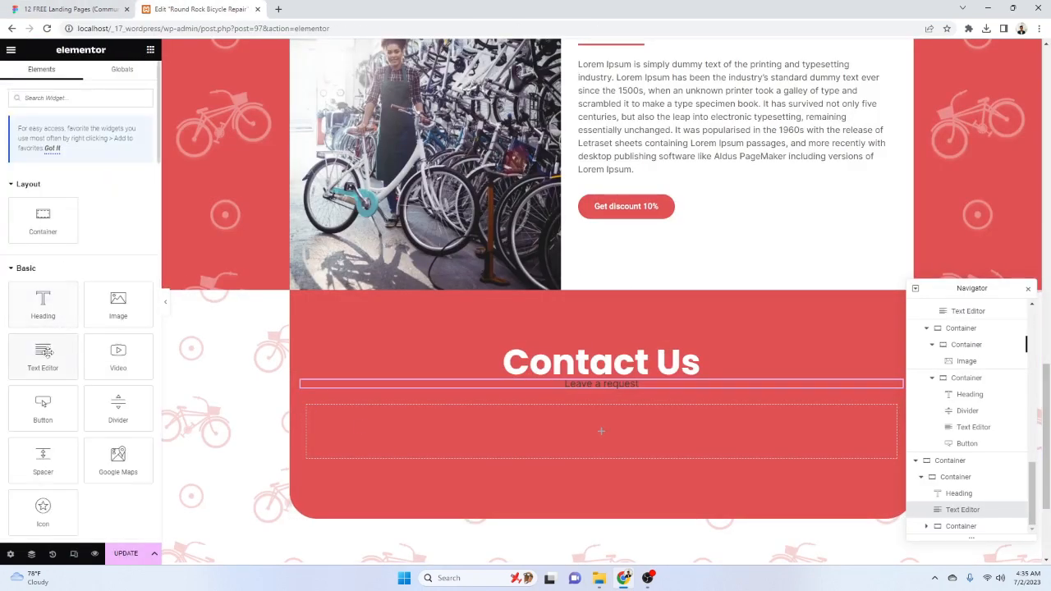
pyautogui.moveTo(43, 224); pyautogui.dragTo(586, 422)
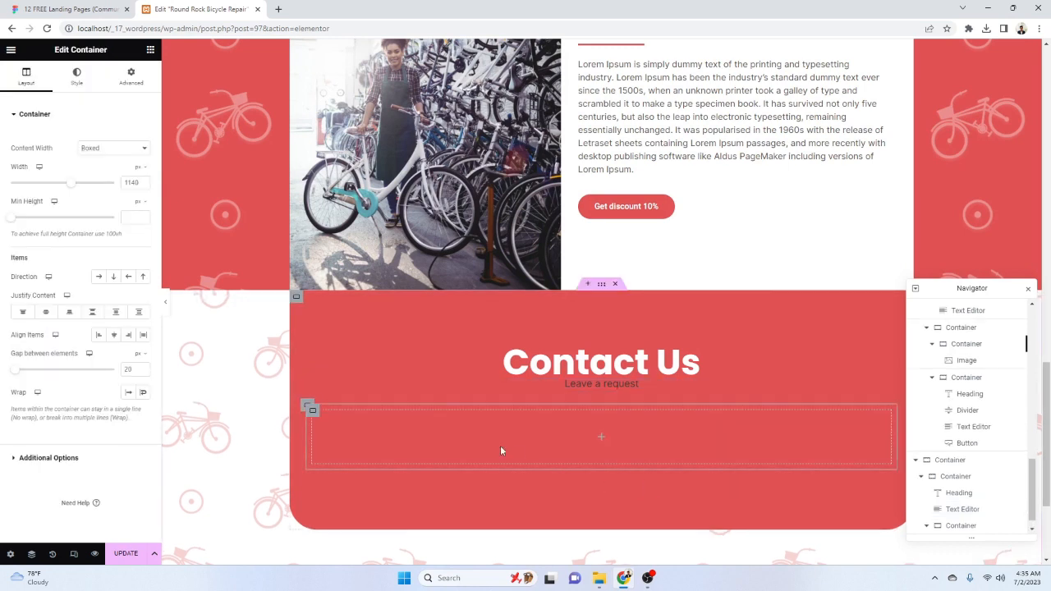
pyautogui.rightClick(478, 444)
pyautogui.click(535, 341)
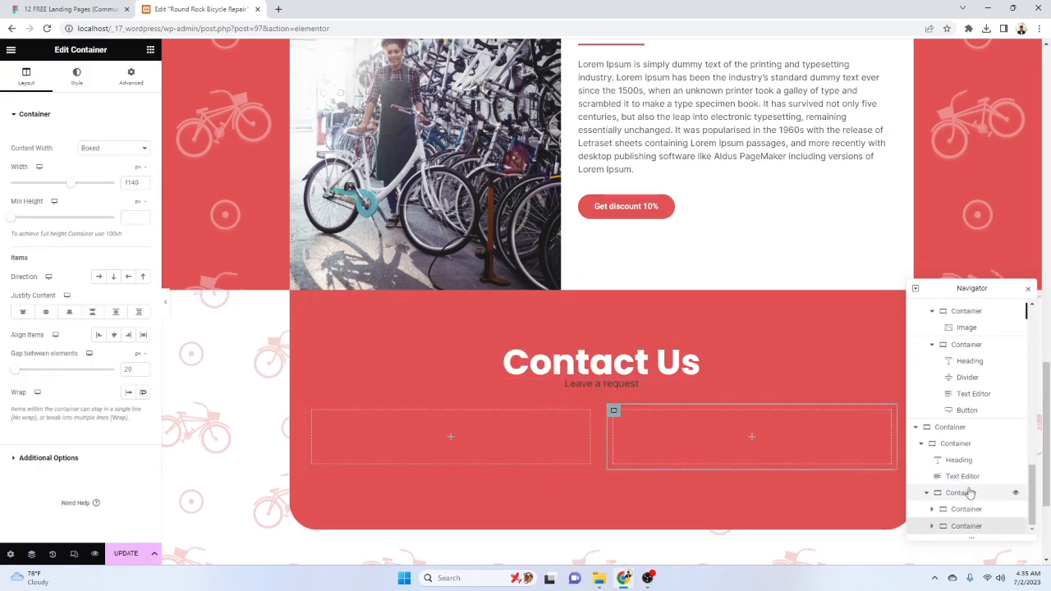
# Unlink the row container's padding and set it to 0 px on all sides
pyautogui.click(968, 494)
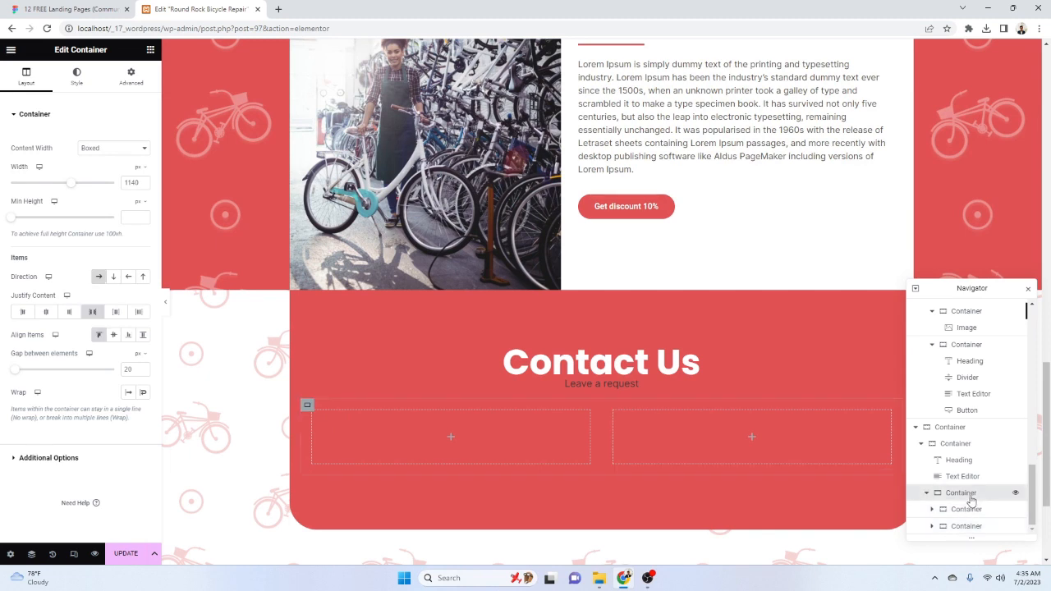
pyautogui.click(131, 76)
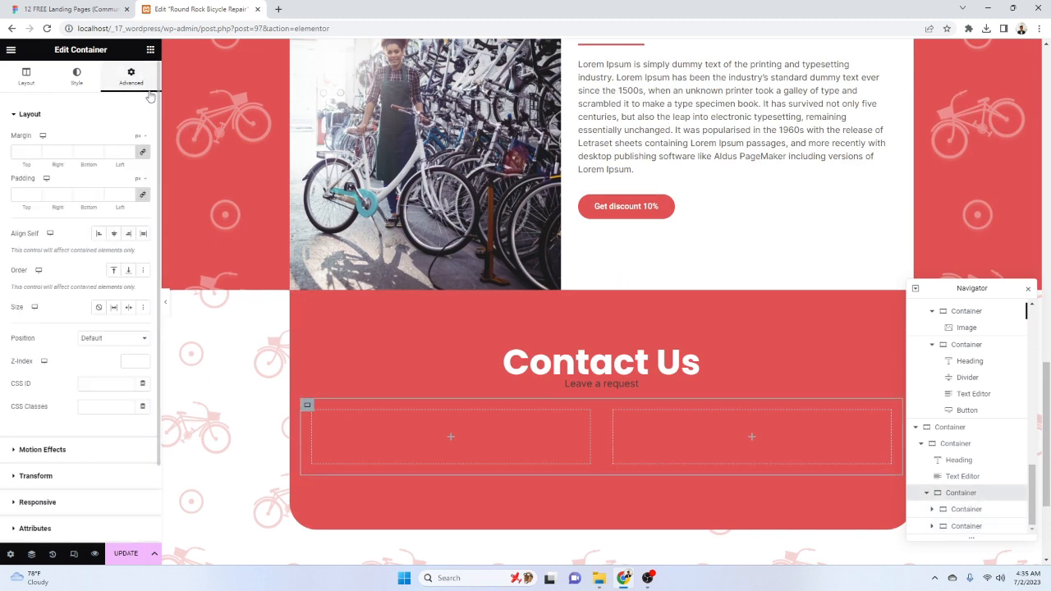
pyautogui.click(142, 195)
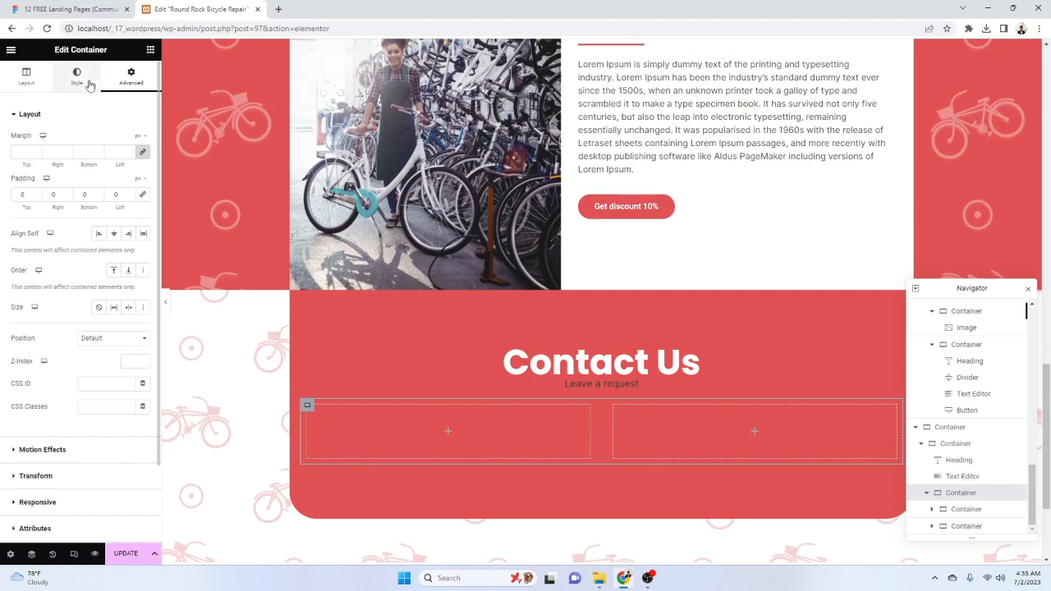
# Compare the two-column row with the form fields and contact details of the Contact Us card in Figma
pyautogui.hotkey('ctrl', 'shift', 'Tab')
pyautogui.hotkey('ctrl', 'Tab')
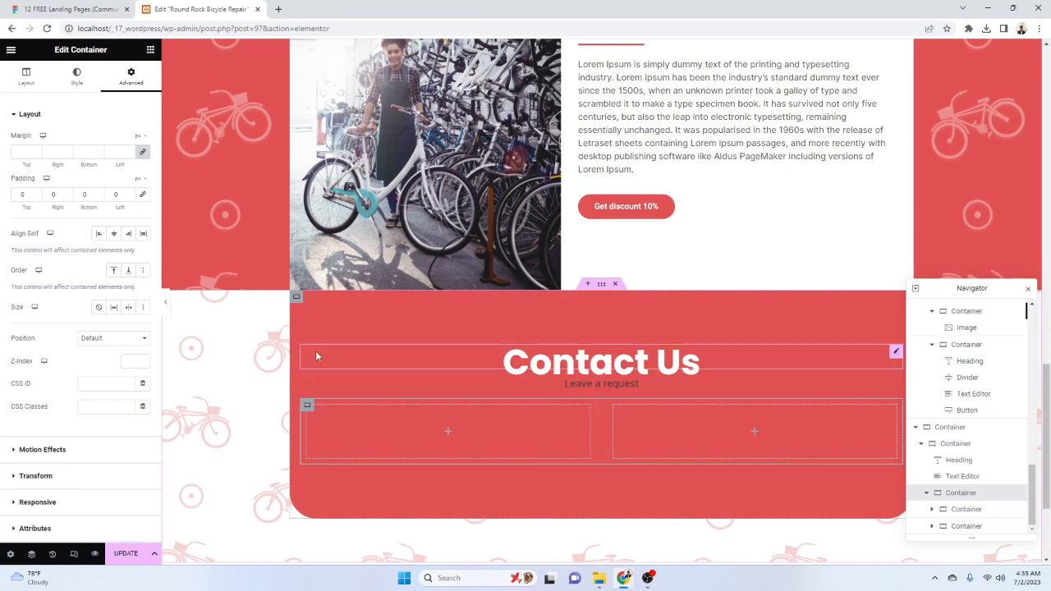
pyautogui.click(88, 8)
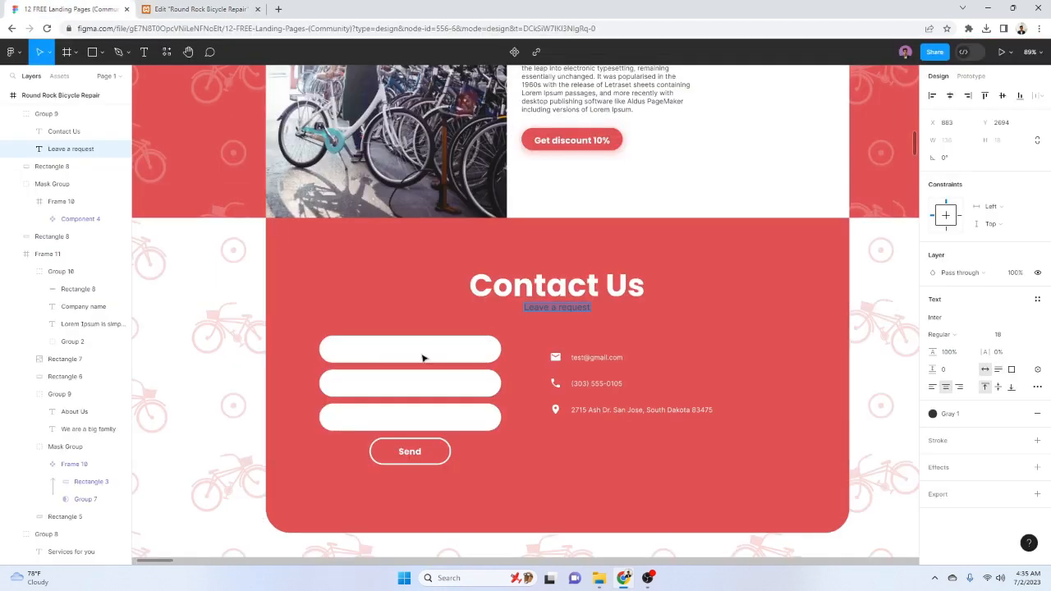
# Following the Figma contact details, search the widgets for "list" and add an Icon List to the second column of the Contact Us row
pyautogui.click(197, 9)
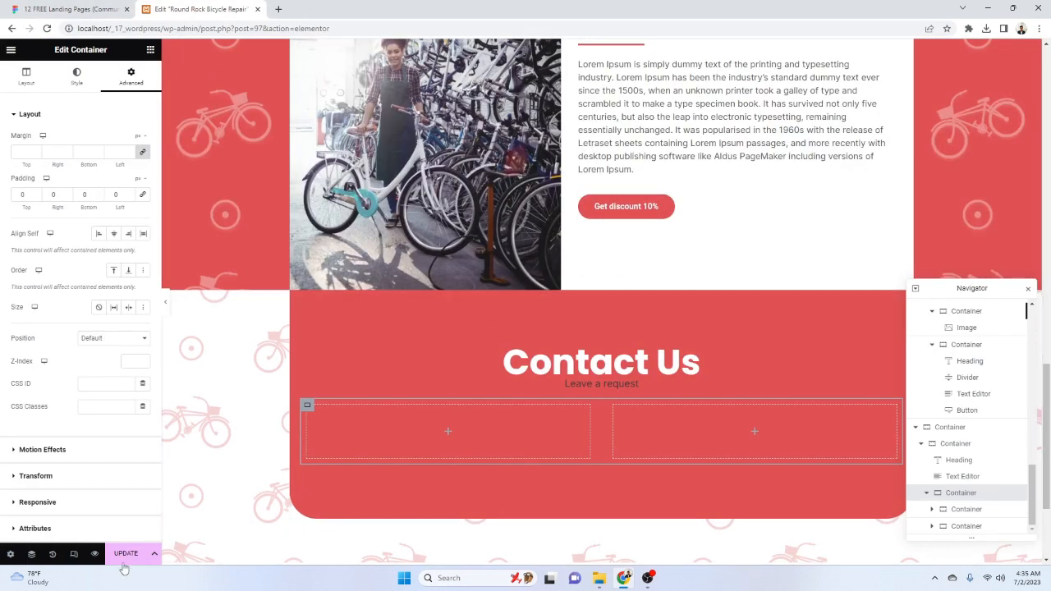
pyautogui.click(47, 10)
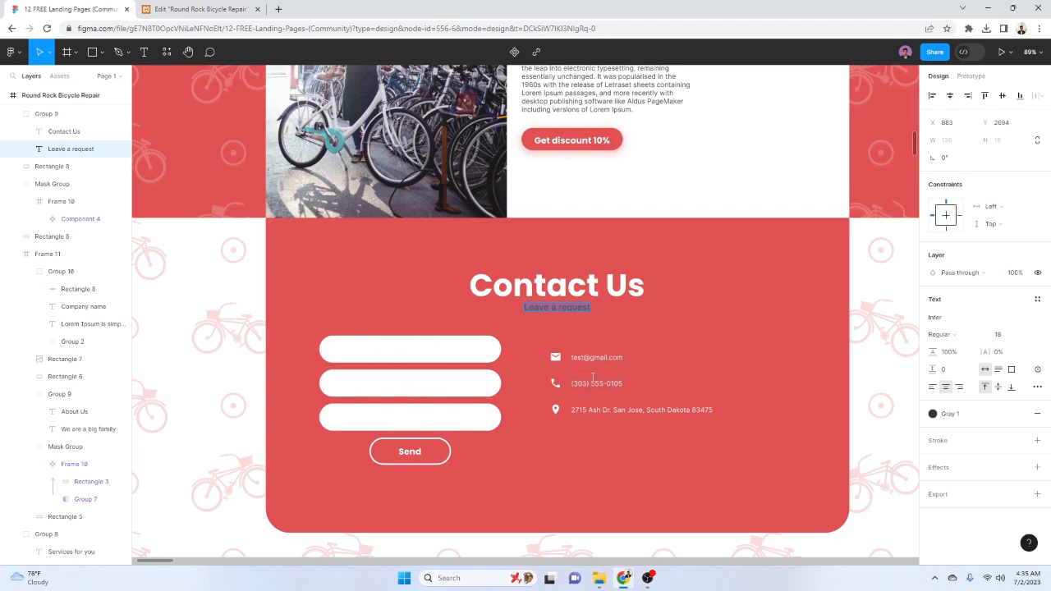
pyautogui.click(233, 8)
pyautogui.click(150, 50)
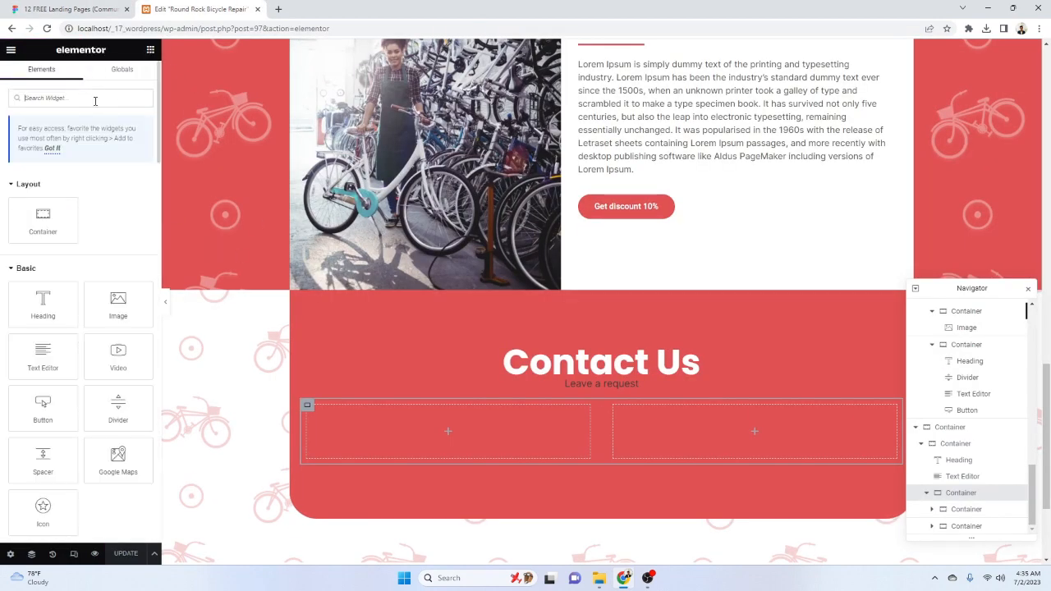
pyautogui.write('list')
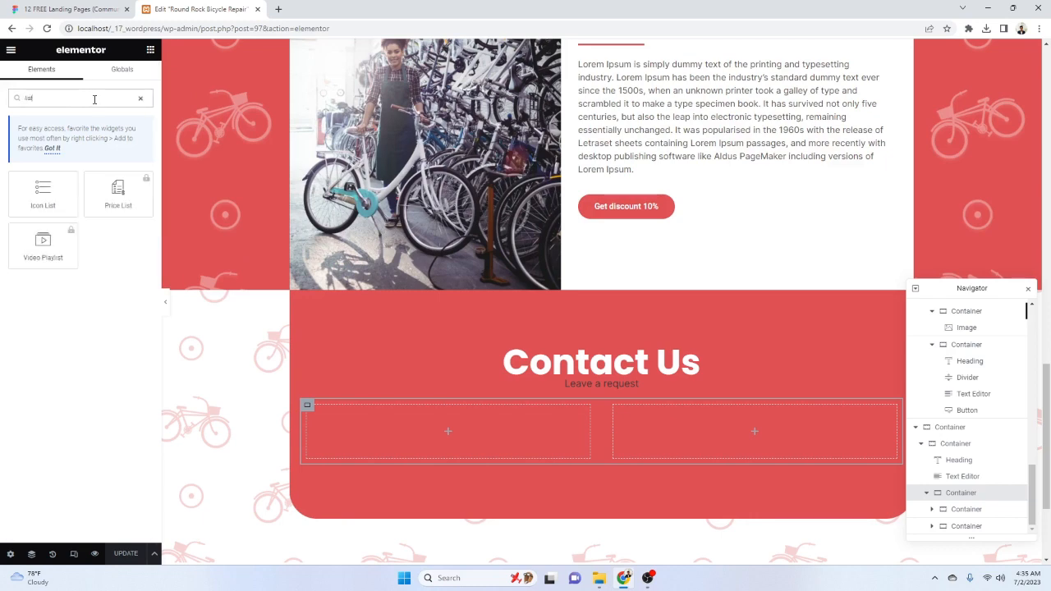
pyautogui.moveTo(43, 194); pyautogui.dragTo(709, 424)
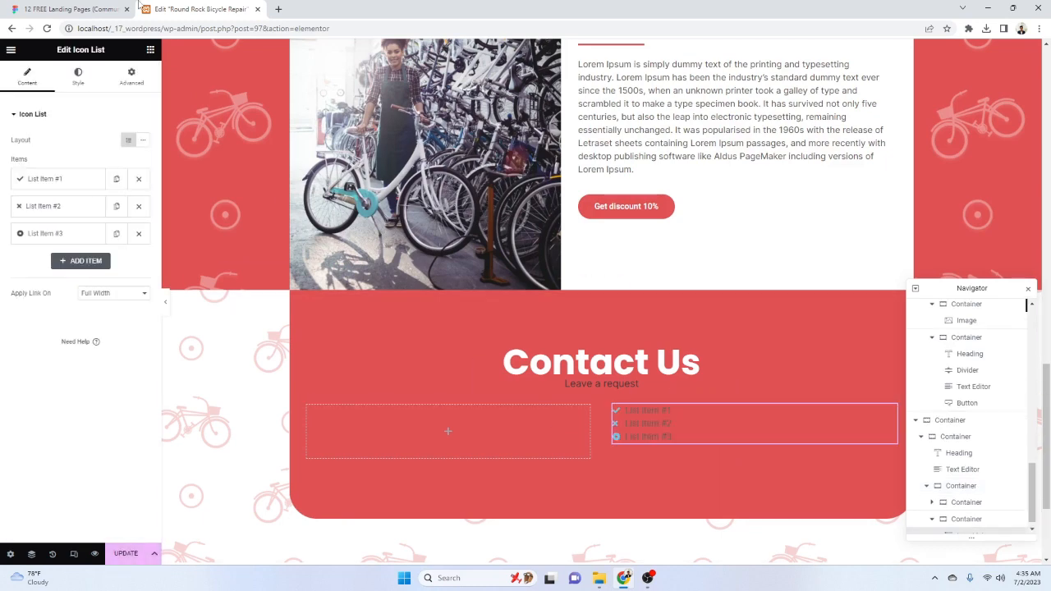
# Copy the email address from the Figma contact details and use it as the text of the first icon list item
pyautogui.click(83, 9)
pyautogui.doubleClick(596, 362)
pyautogui.hotkey('ctrl', 'c')
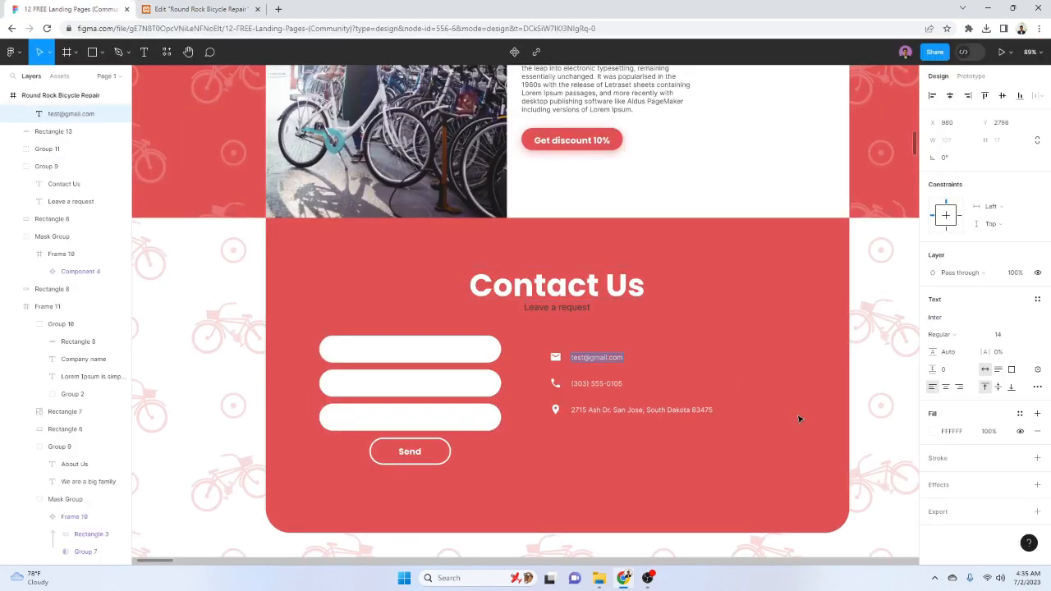
pyautogui.click(234, 9)
pyautogui.click(76, 179)
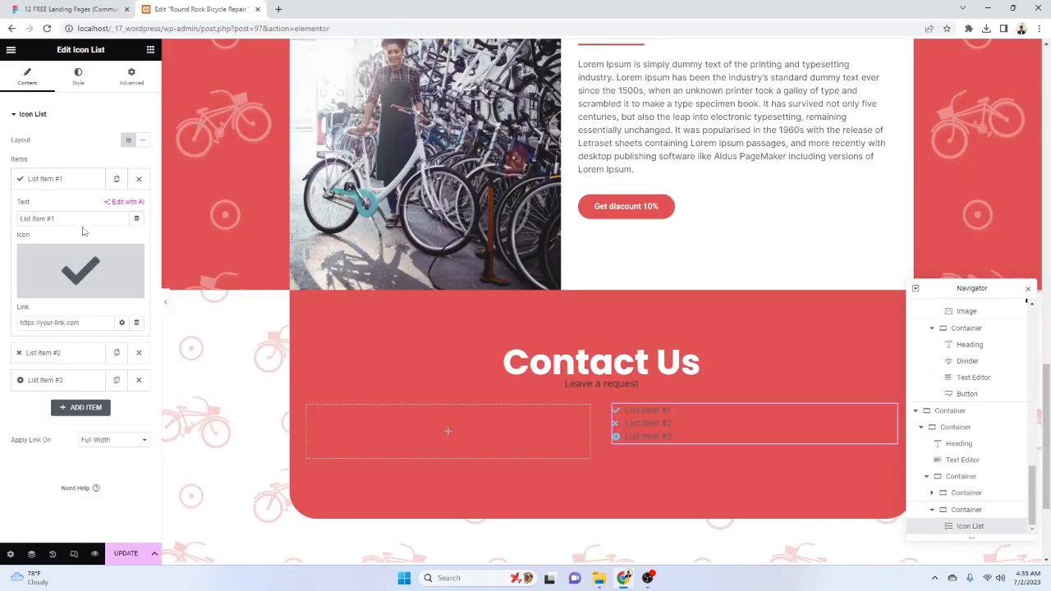
pyautogui.hotkey('ctrl', 'a')
pyautogui.hotkey('ctrl', 'v')
# Find an envelope icon in the icon library with "env" and insert the solid Envelope for the email item, as in Figma
pyautogui.click(90, 267)
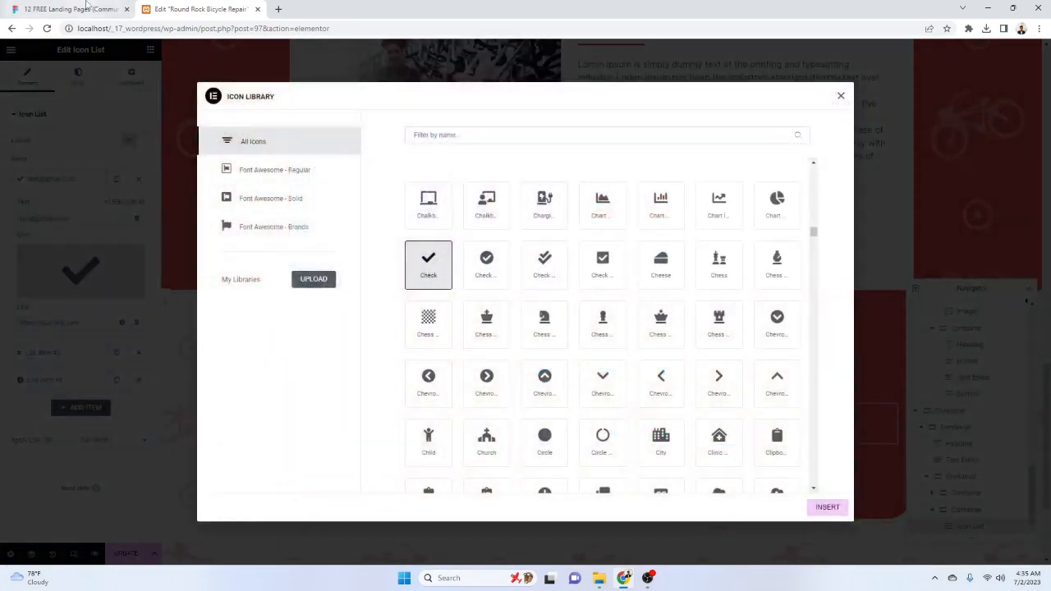
pyautogui.click(86, 8)
pyautogui.click(200, 9)
pyautogui.click(591, 135)
pyautogui.write('env')
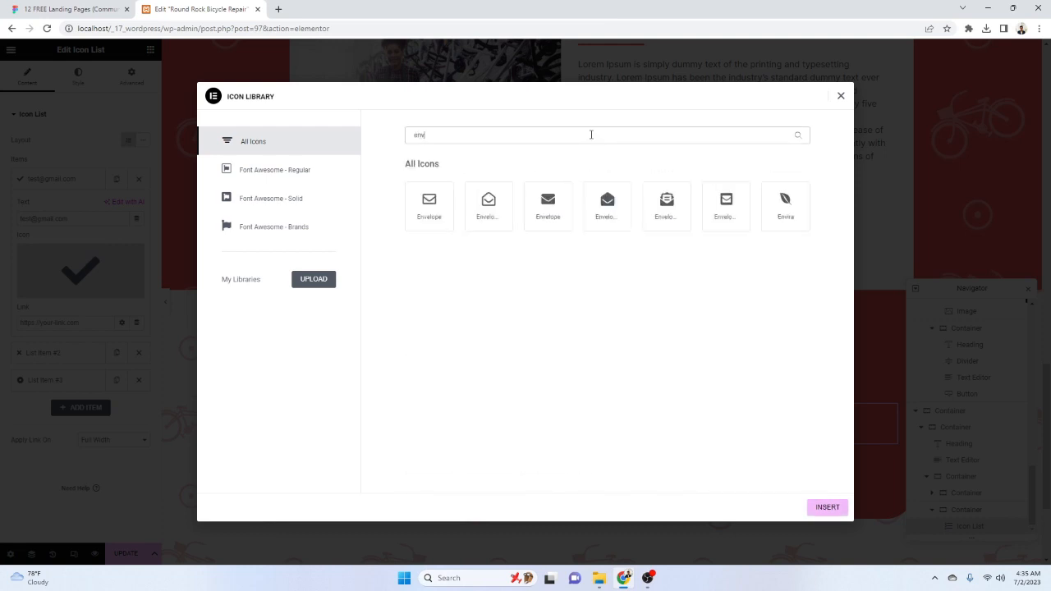
pyautogui.click(96, 6)
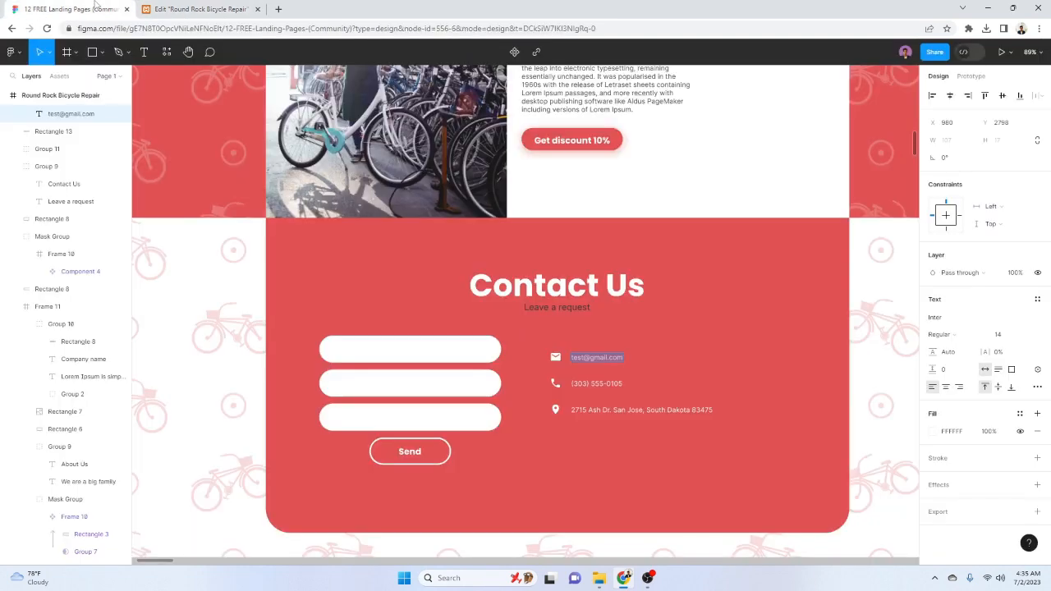
pyautogui.click(197, 9)
pyautogui.click(548, 205)
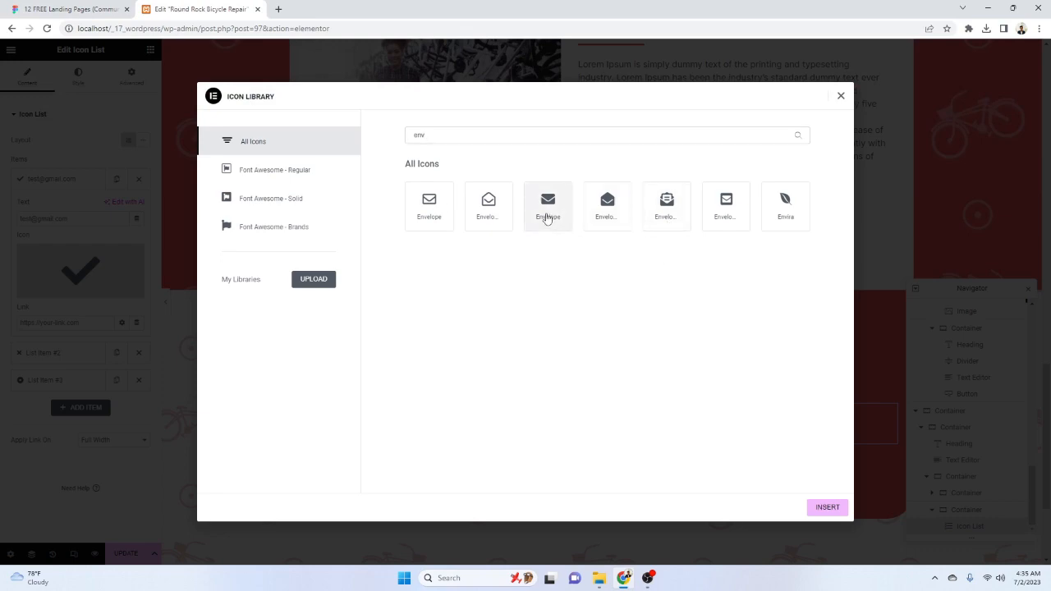
pyautogui.click(814, 506)
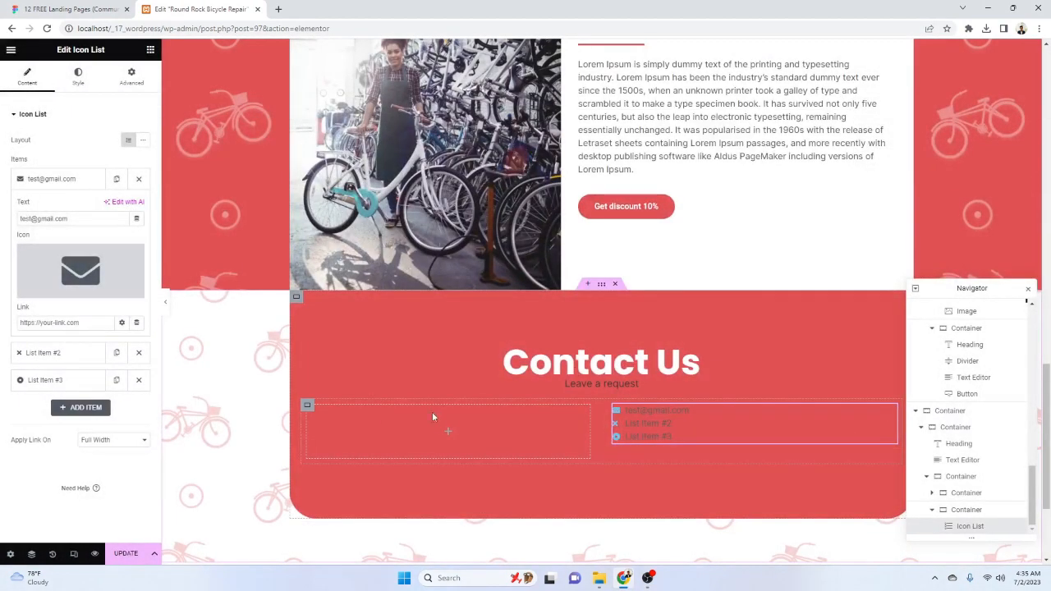
# Delete List Item #2 and List Item #3, then duplicate the email item and open the copy for editing
pyautogui.click(139, 353)
pyautogui.click(139, 352)
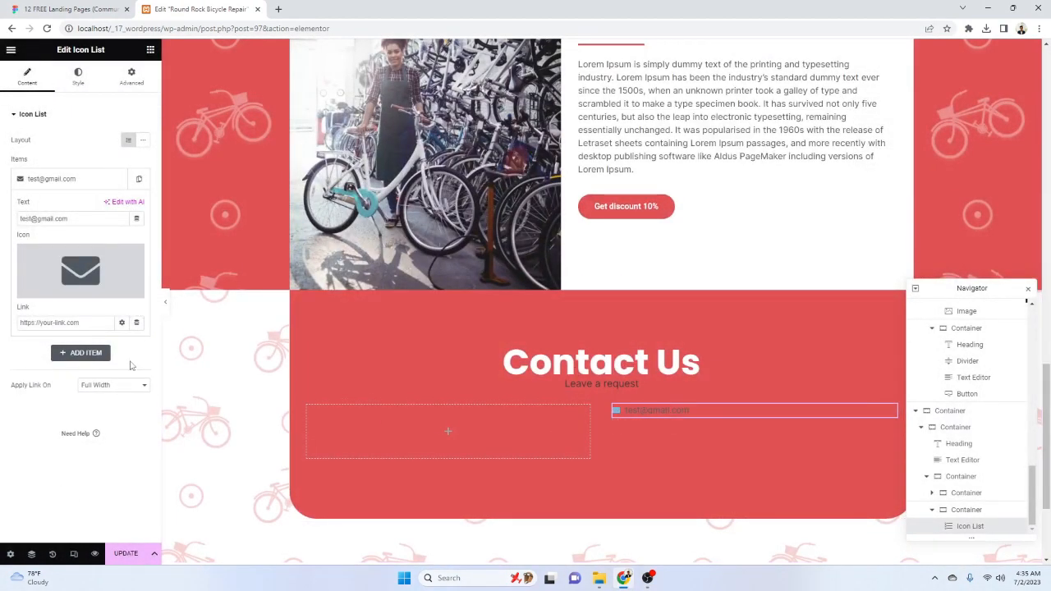
pyautogui.click(106, 181)
pyautogui.click(139, 178)
pyautogui.click(55, 212)
# Replace the duplicated item's text with the phone number from the Figma contact details
pyautogui.click(62, 9)
pyautogui.click(599, 384)
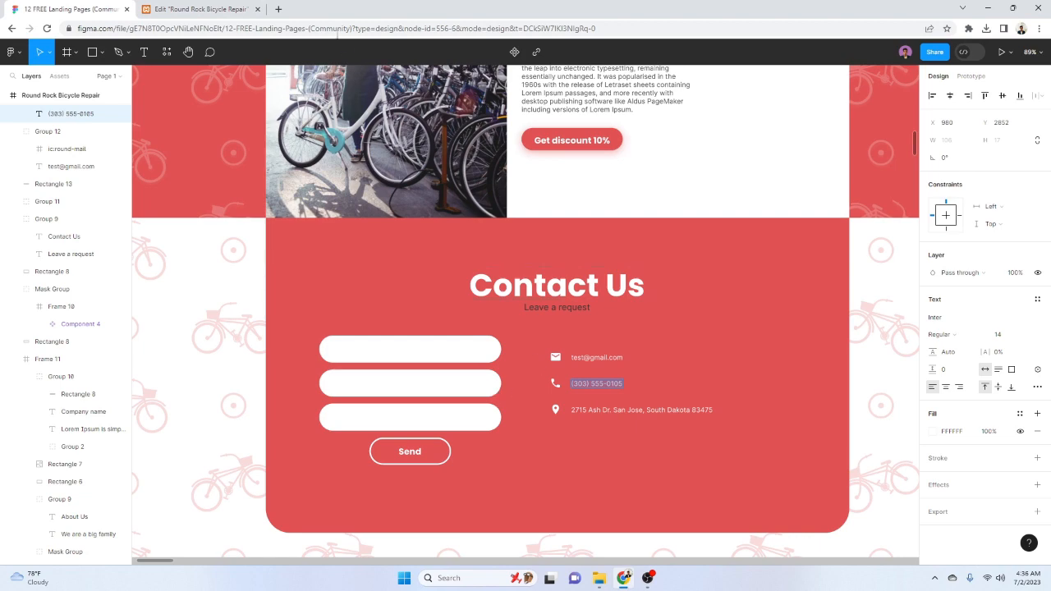
pyautogui.click(206, 9)
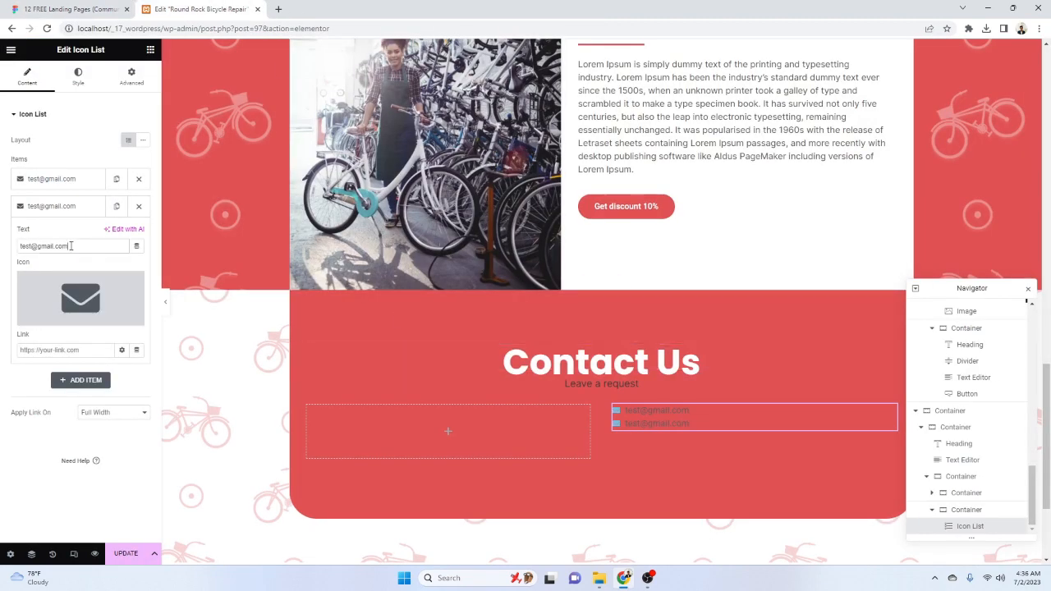
pyautogui.write('(303) 555-0105')
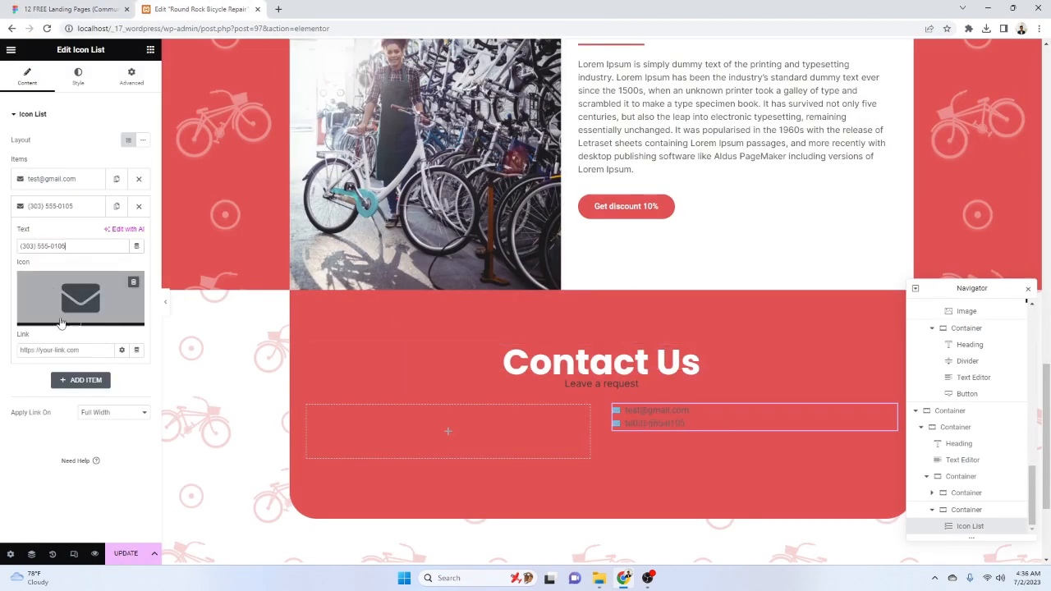
# Search the icon library for "phone" and insert the solid handset icon that matches Figma for the phone item
pyautogui.click(66, 10)
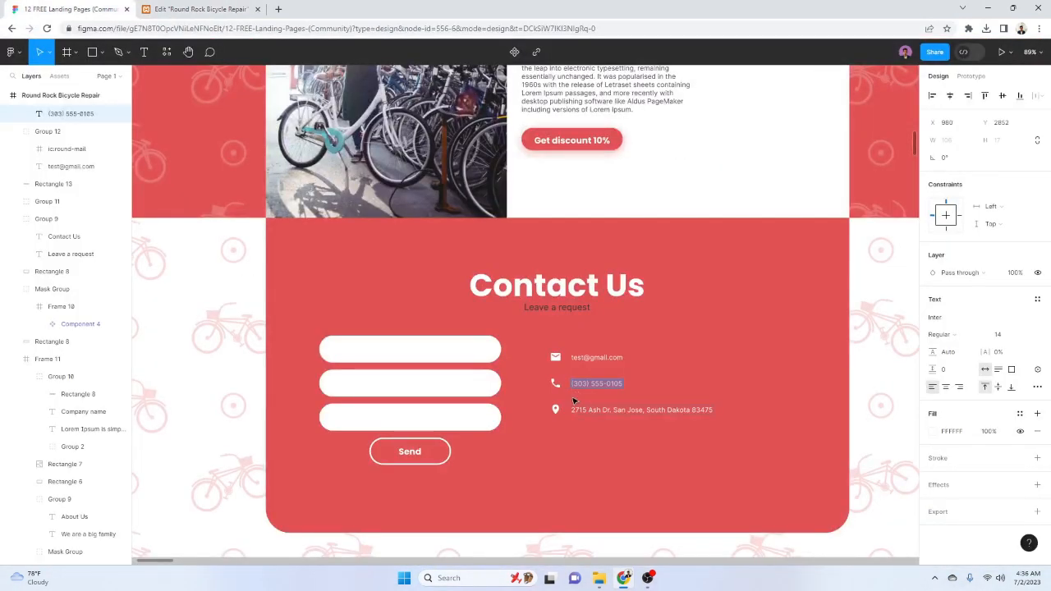
pyautogui.click(182, 7)
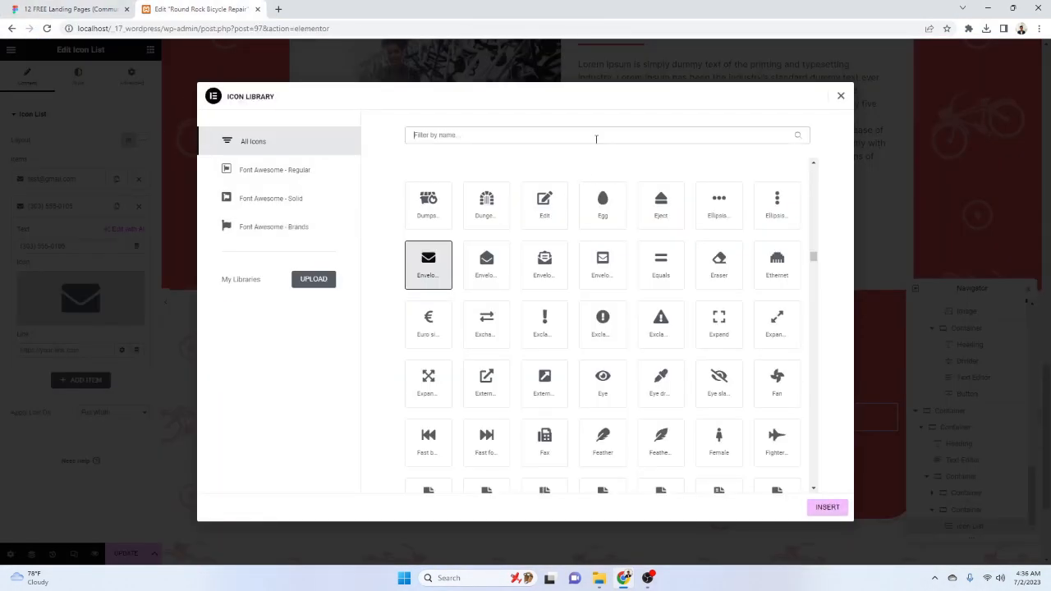
pyautogui.click(597, 136)
pyautogui.write('phone')
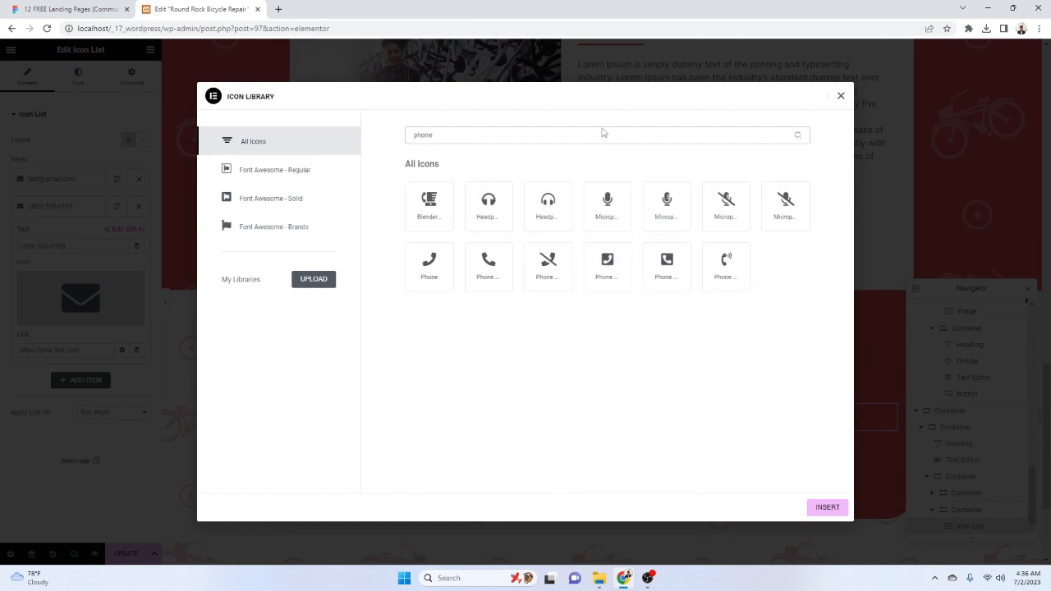
pyautogui.click(493, 267)
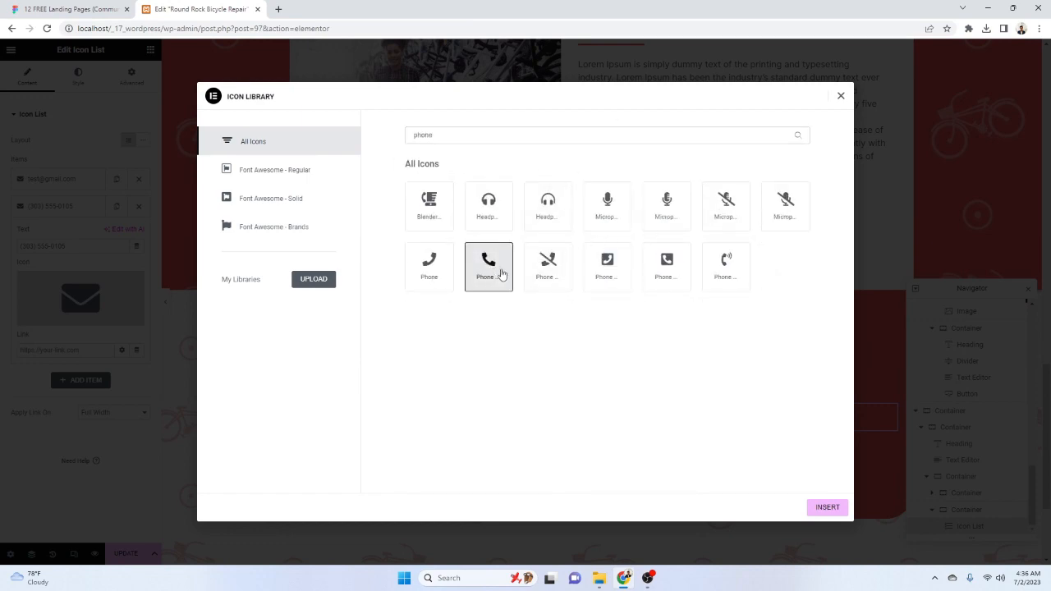
pyautogui.click(822, 510)
# Duplicate the phone item and replace the copy's text with the street address from the Figma contact details
pyautogui.click(69, 8)
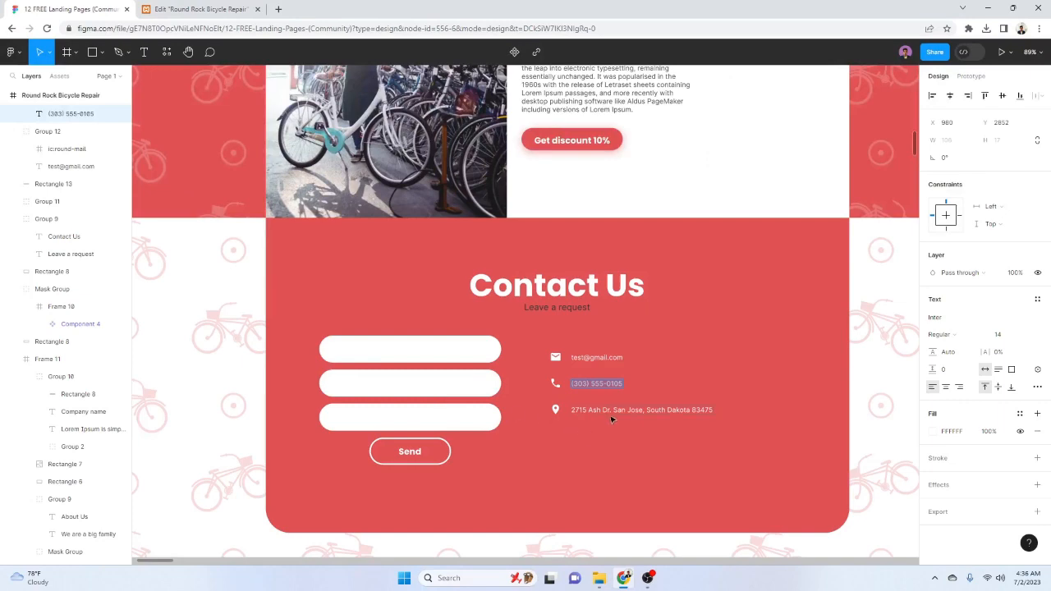
pyautogui.click(197, 9)
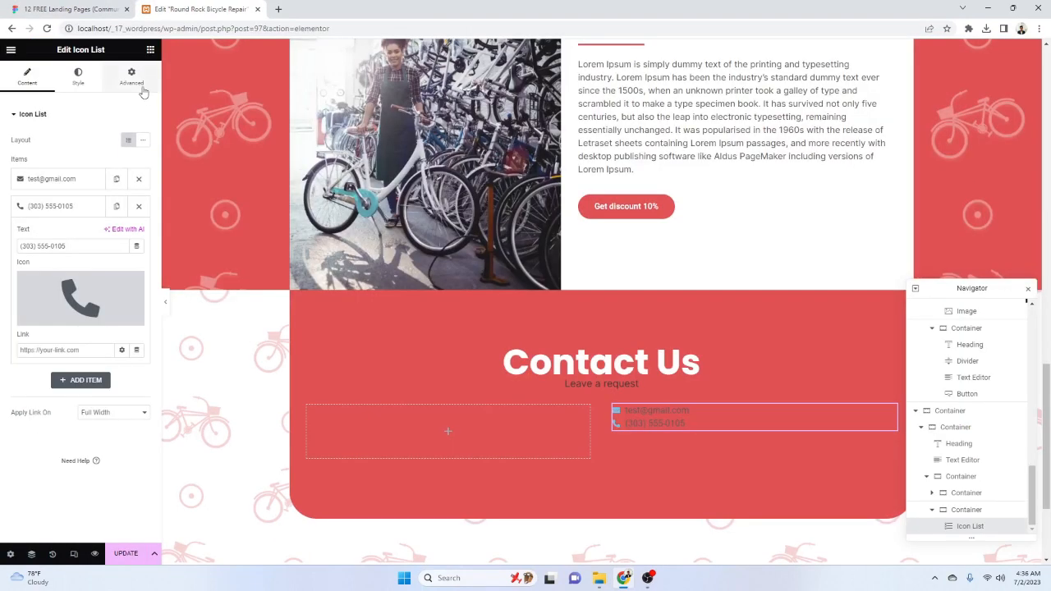
pyautogui.click(116, 207)
pyautogui.click(74, 380)
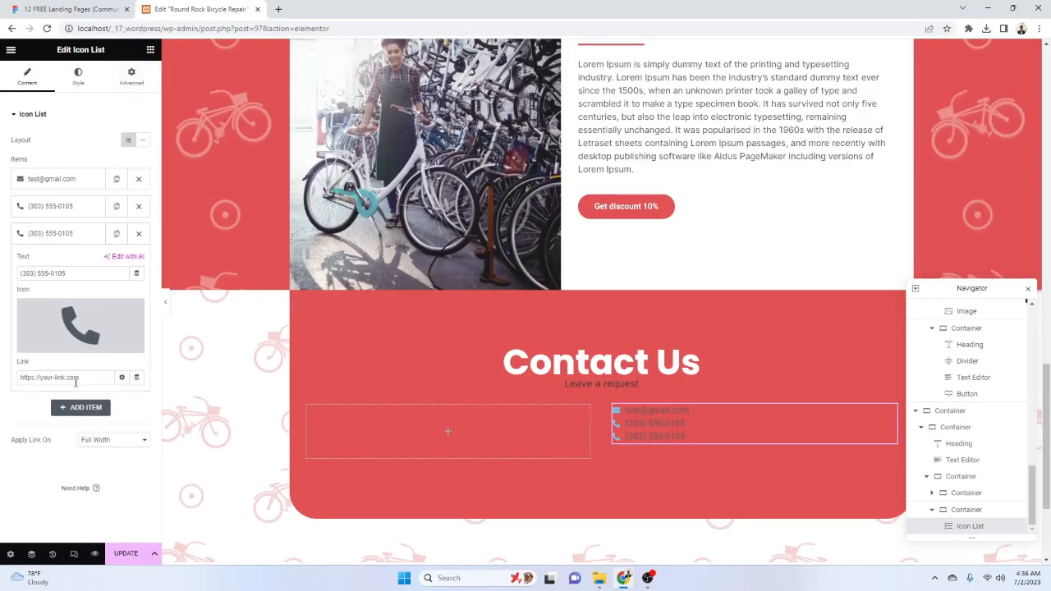
pyautogui.hotkey('ctrl', 'a')
pyautogui.write('2715 Ash Dr. San Jose, South Dakota 83475')
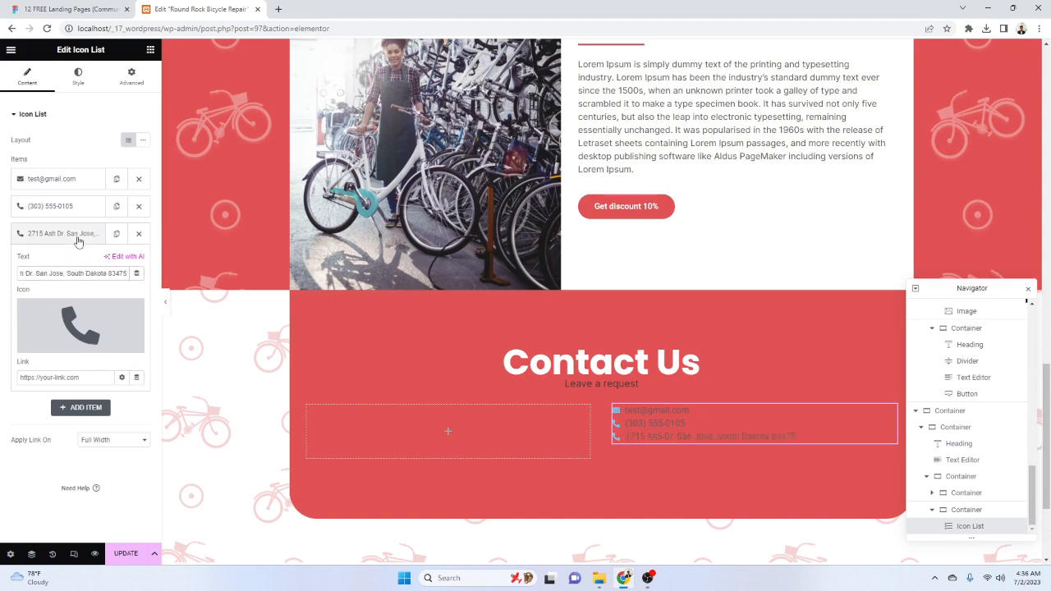
# Check the address icon in Figma and search the icon library for a location icon with "loc"
pyautogui.click(69, 8)
pyautogui.click(197, 9)
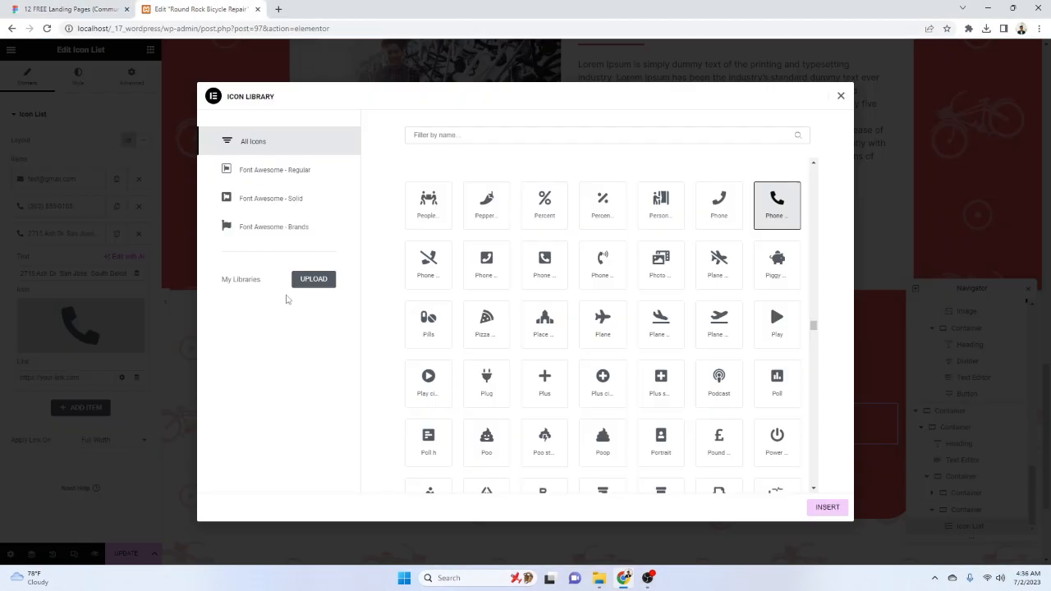
pyautogui.click(522, 136)
pyautogui.write('locta')
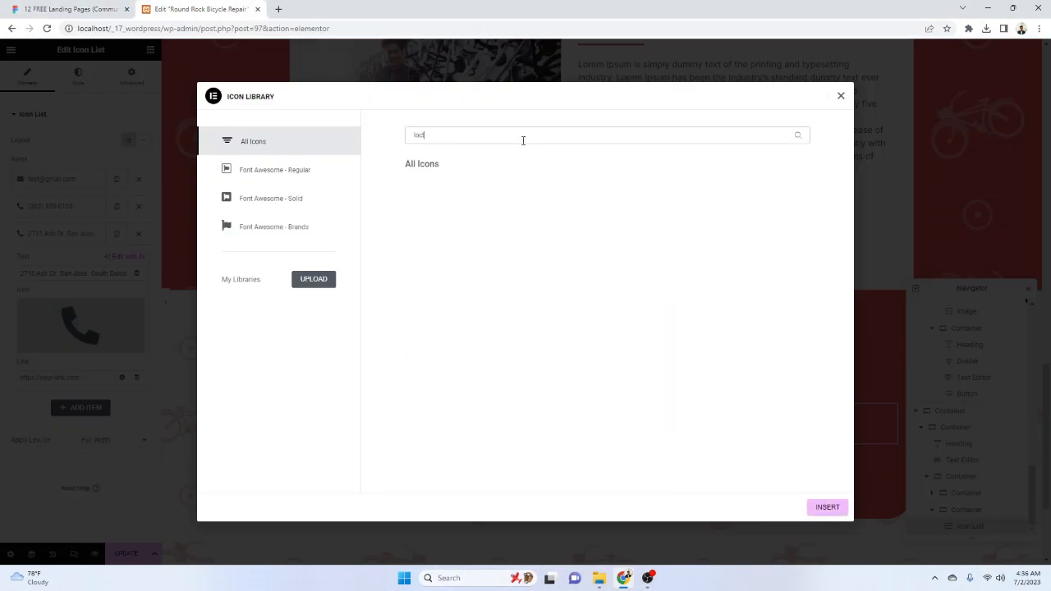
pyautogui.press('BackSpace')
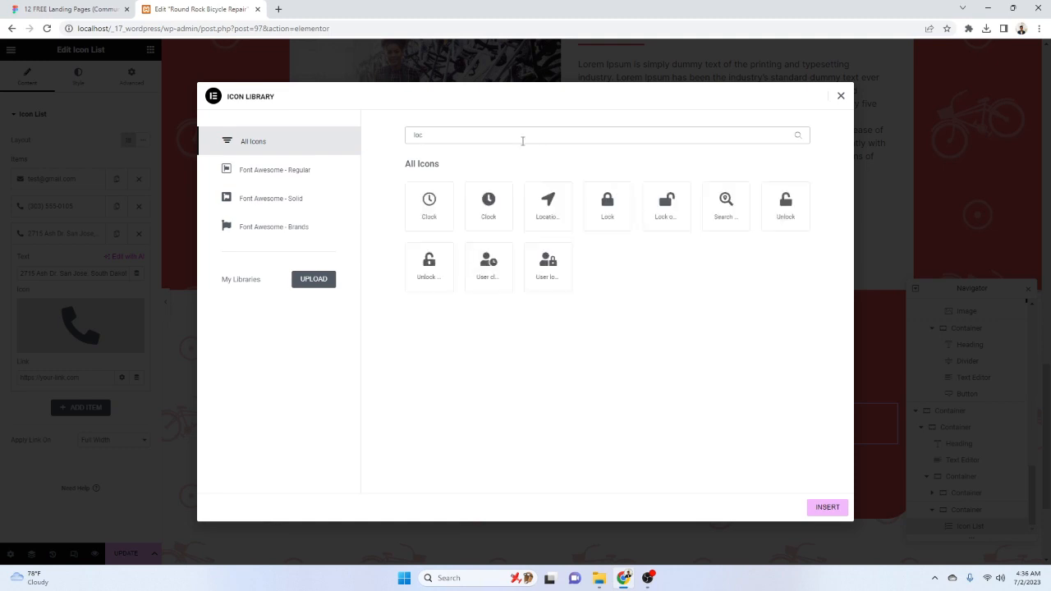
pyautogui.press('BackSpace')
pyautogui.press('BackSpace')
pyautogui.press('BackSpace')
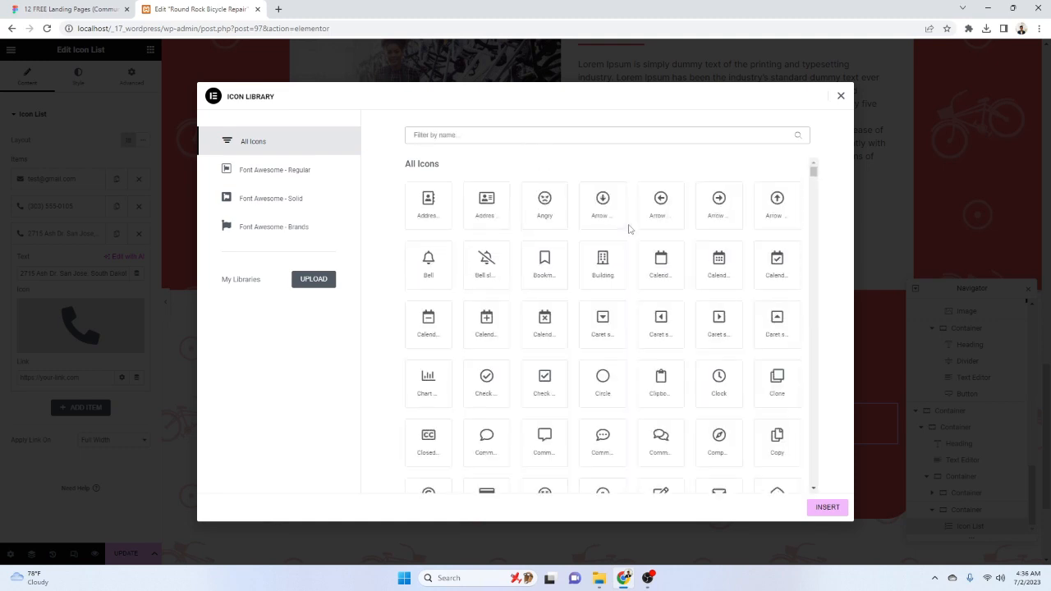
# Search the icons for "map" and insert the map marker with a hole in its centre for the address item, matching Figma
pyautogui.write('p')
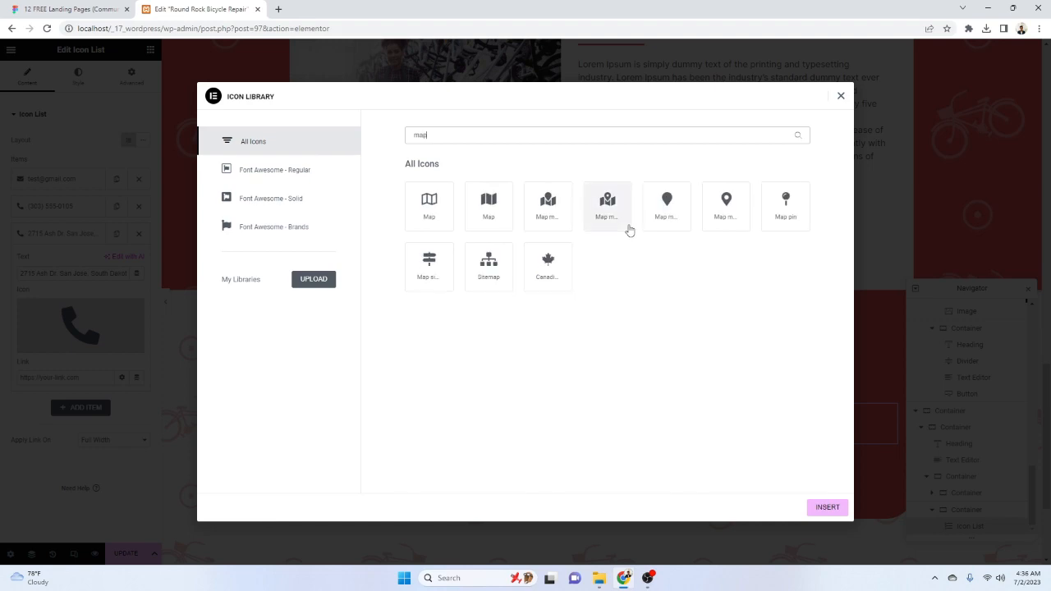
pyautogui.click(667, 223)
pyautogui.click(3, 4)
pyautogui.click(203, 10)
pyautogui.click(712, 218)
pyautogui.click(827, 507)
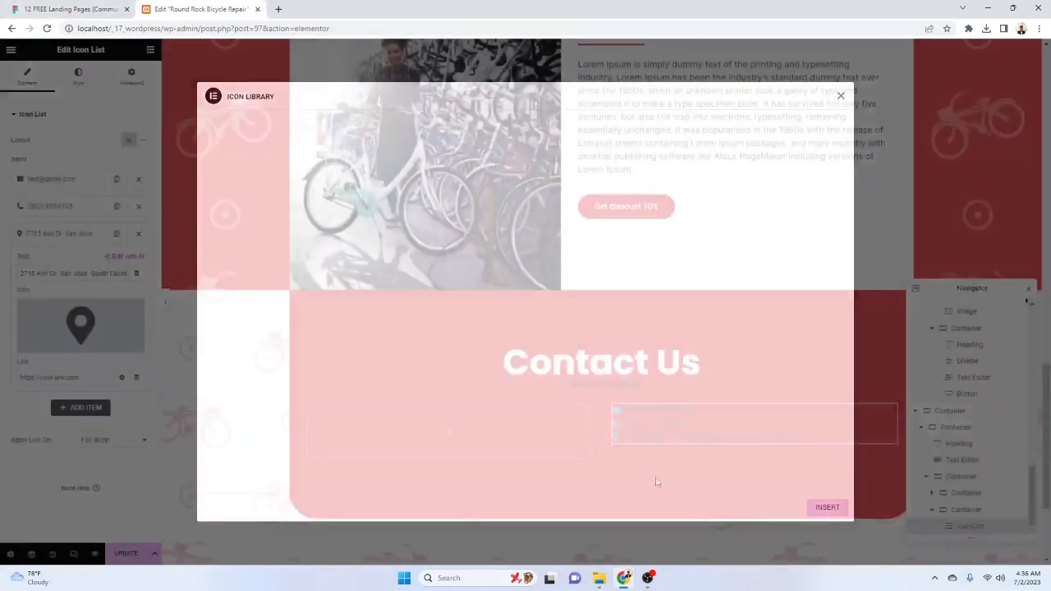
# Check the contact text's fill in Figma and set the icon list's normal icon color to white (fff)
pyautogui.click(41, 4)
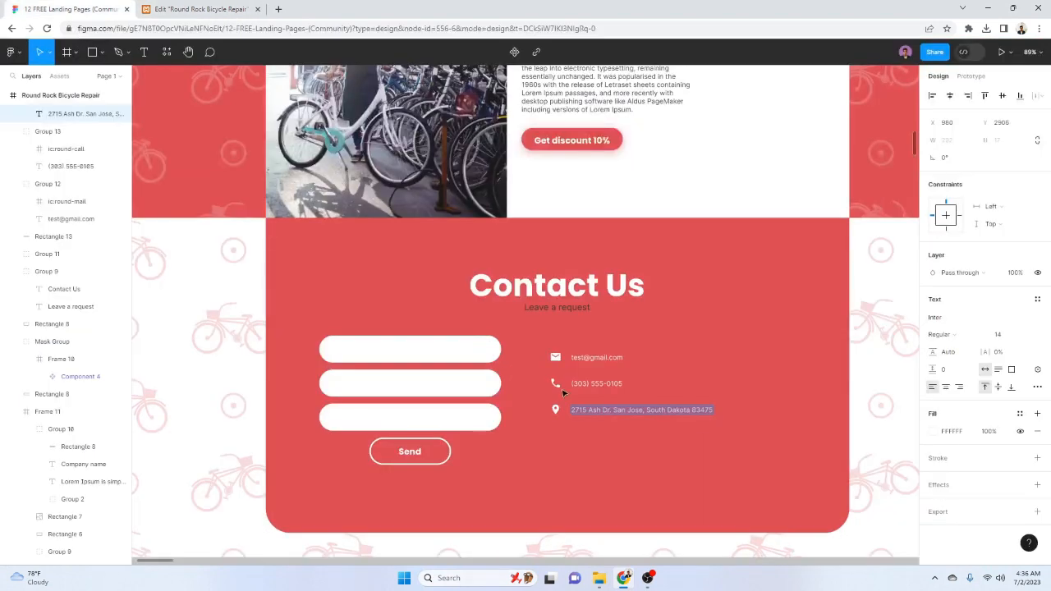
pyautogui.click(966, 432)
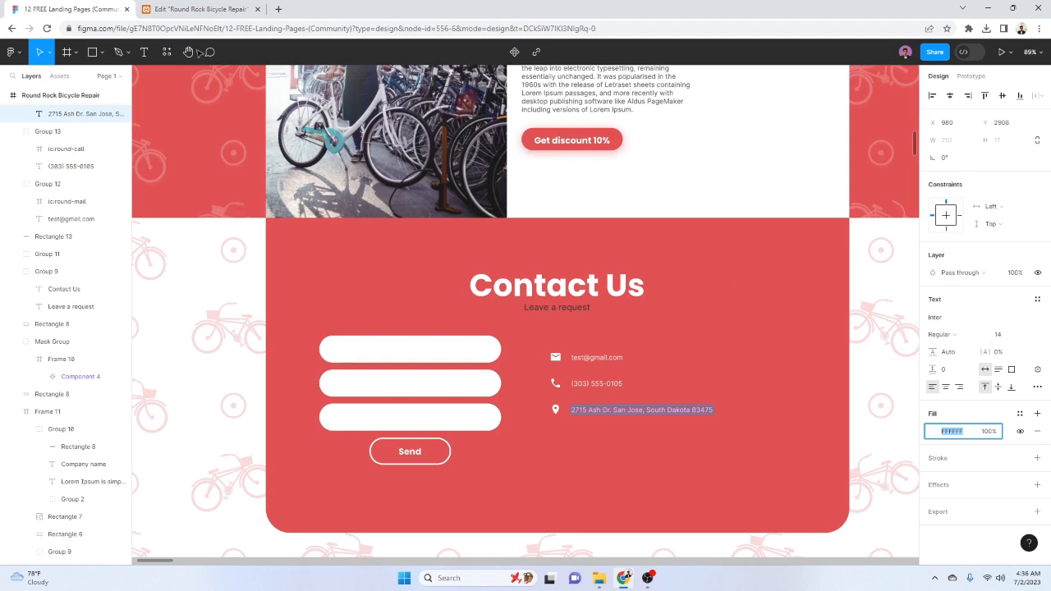
pyautogui.click(197, 9)
pyautogui.click(78, 76)
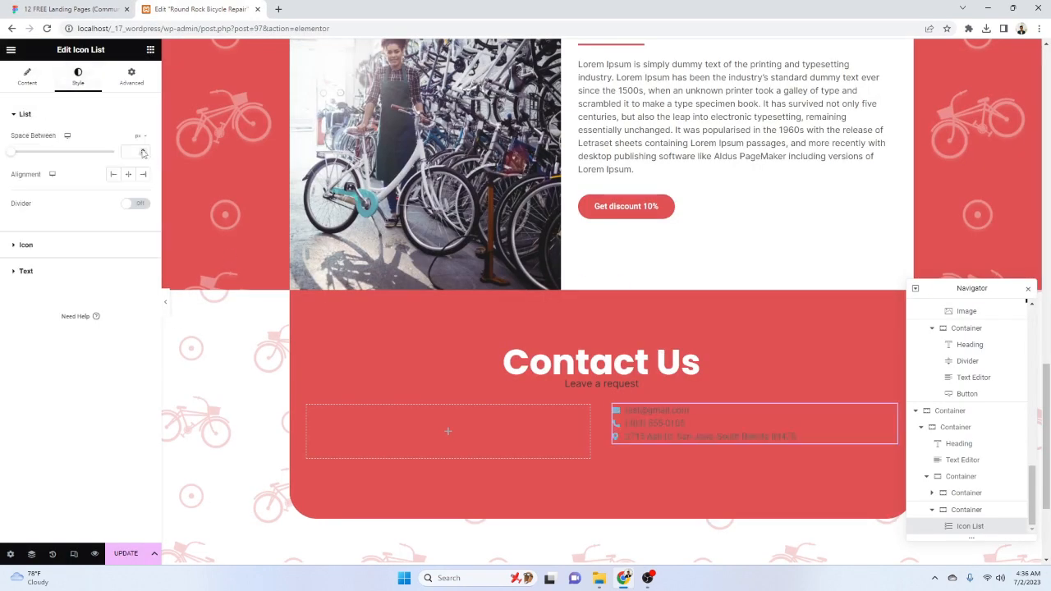
pyautogui.click(44, 246)
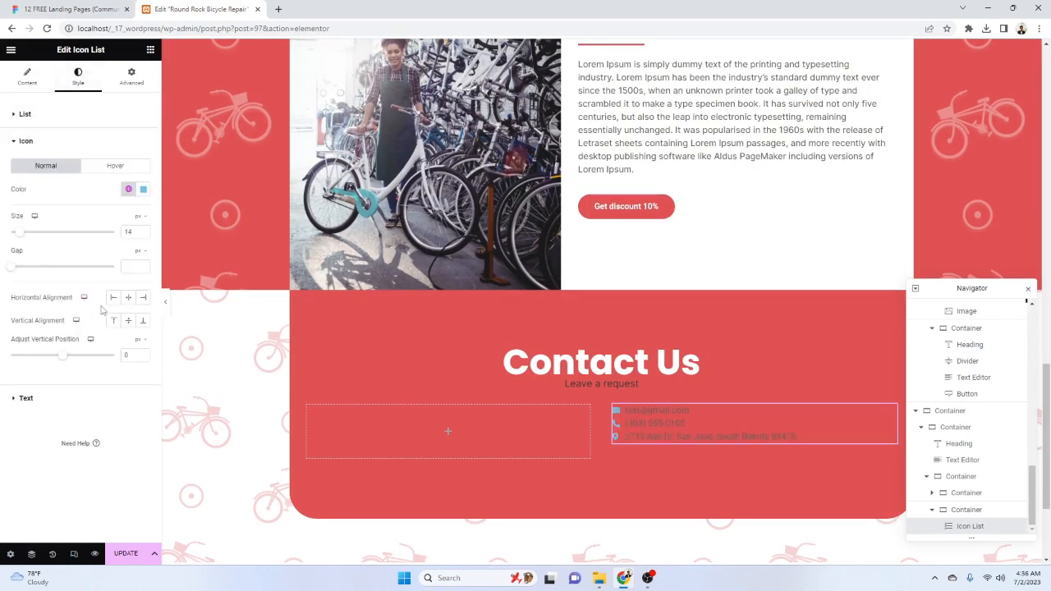
pyautogui.click(143, 190)
pyautogui.doubleClick(114, 346)
pyautogui.write('fff')
pyautogui.click(136, 418)
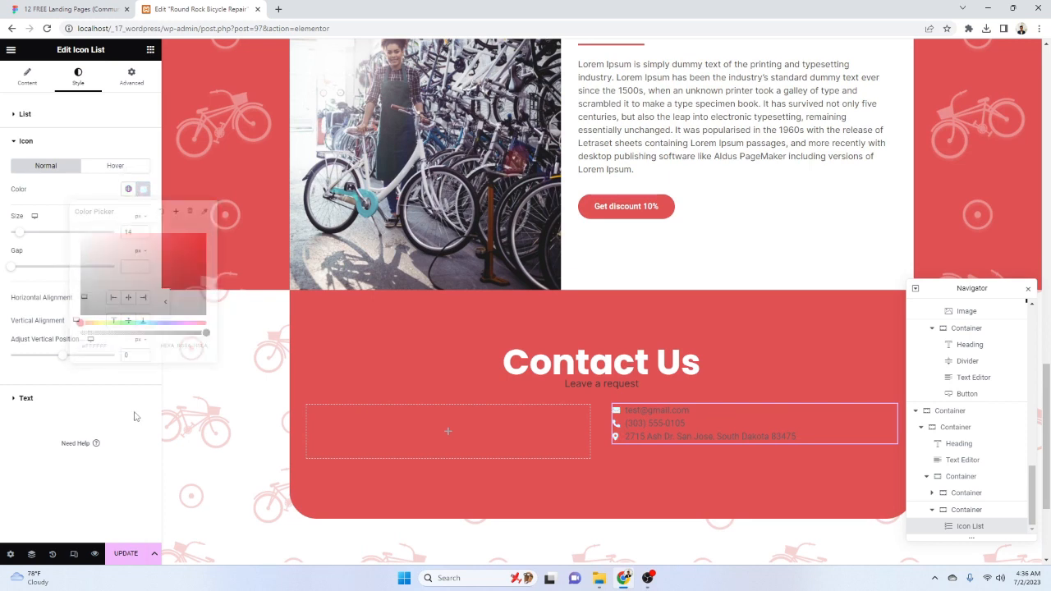
# Set the icon list's text typography to the Inter font family
pyautogui.click(62, 398)
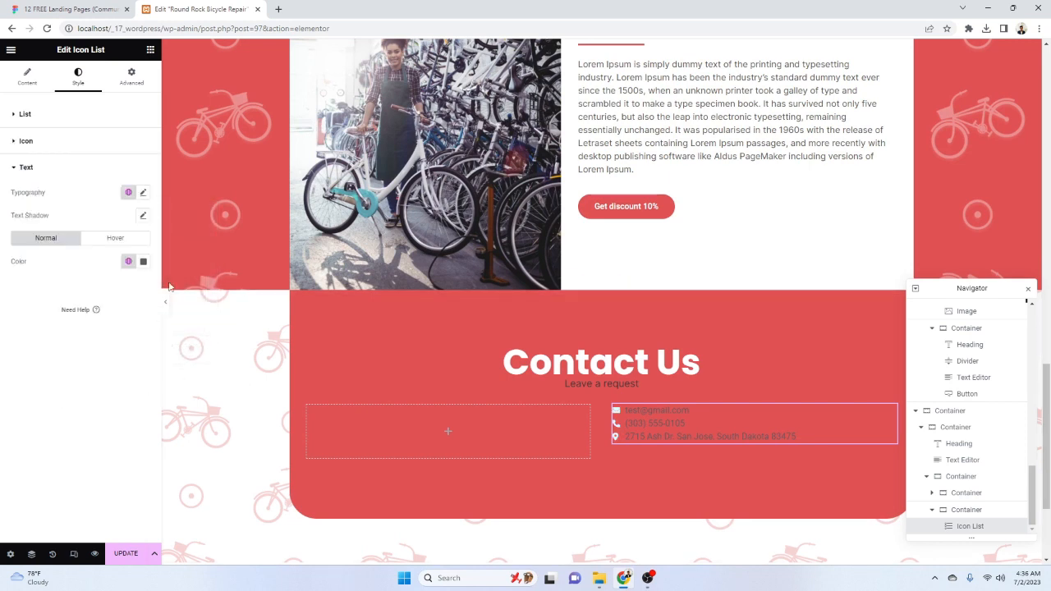
pyautogui.click(143, 216)
pyautogui.click(142, 215)
pyautogui.click(142, 194)
pyautogui.click(107, 244)
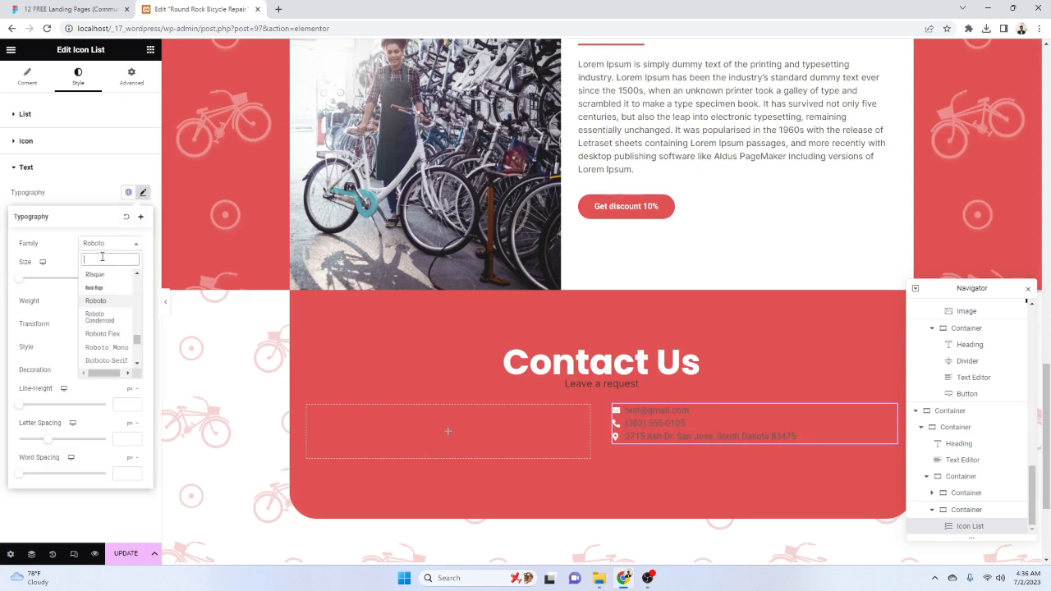
pyautogui.write('inter')
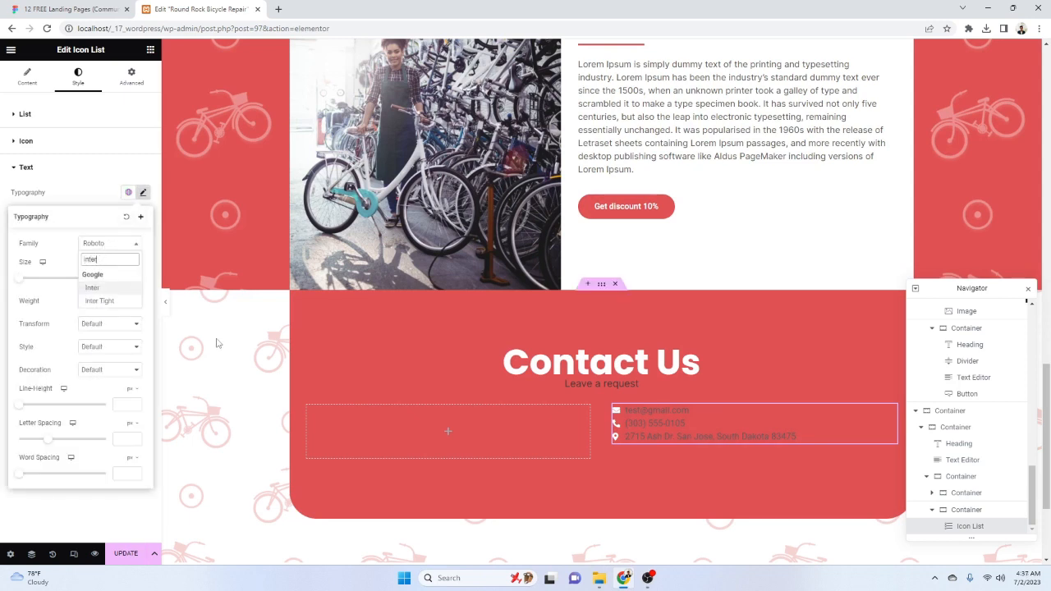
pyautogui.click(103, 299)
pyautogui.click(113, 245)
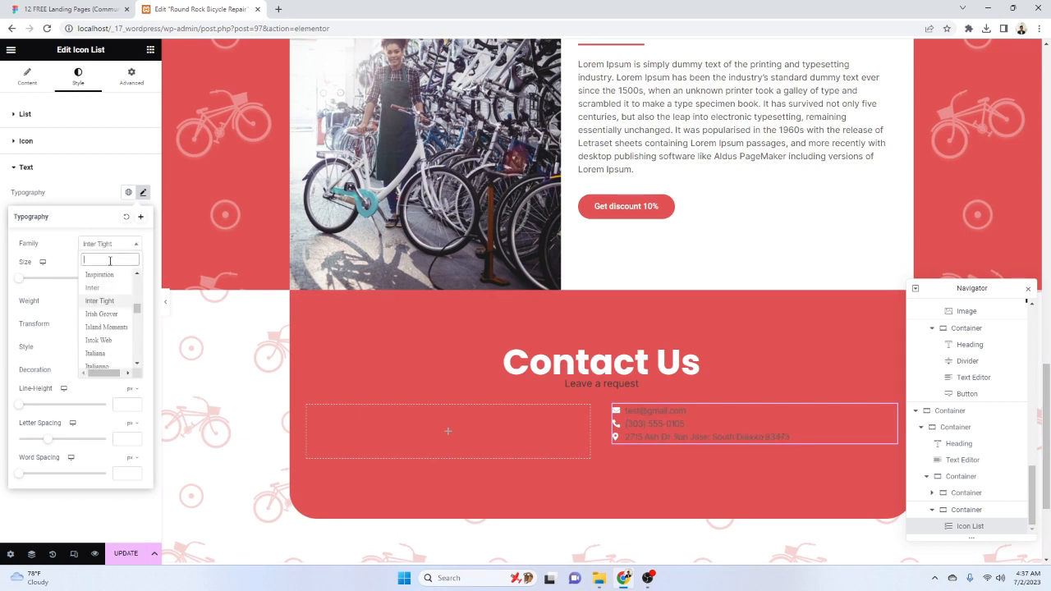
pyautogui.write('iti')
pyautogui.press('BackSpace')
pyautogui.press('BackSpace')
pyautogui.press('BackSpace')
pyautogui.write('inter')
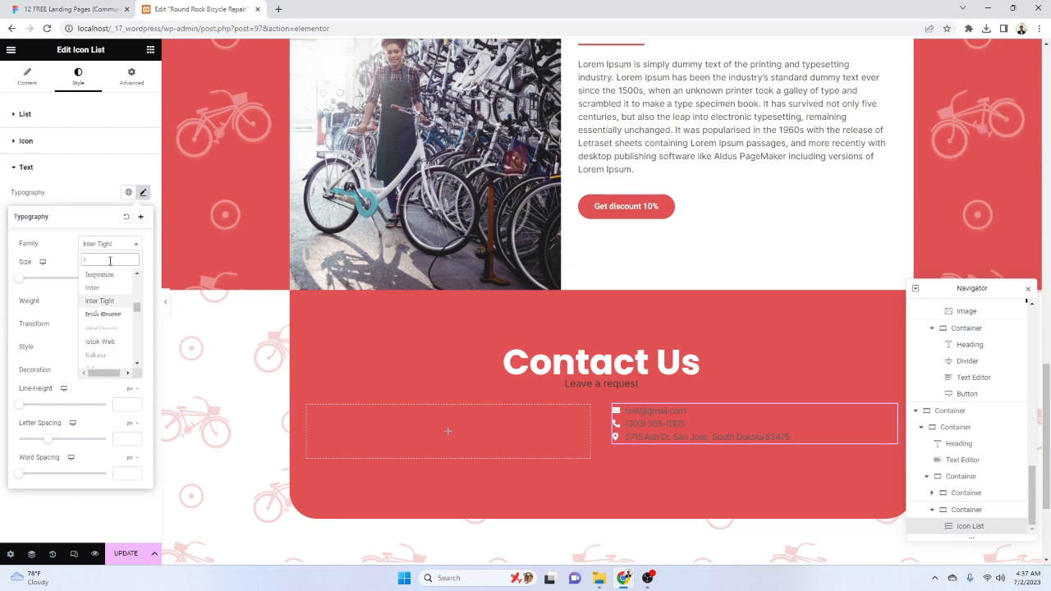
pyautogui.click(113, 289)
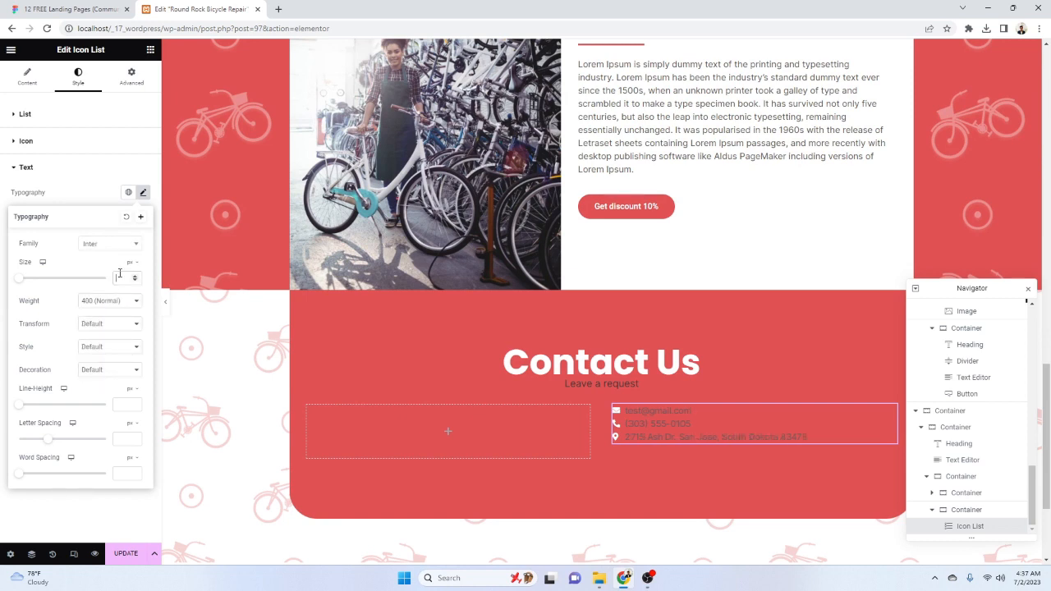
# Set the icon list's text to size 16 px, weight 400 (Normal) and colour white (FFFFFF)
pyautogui.click(111, 301)
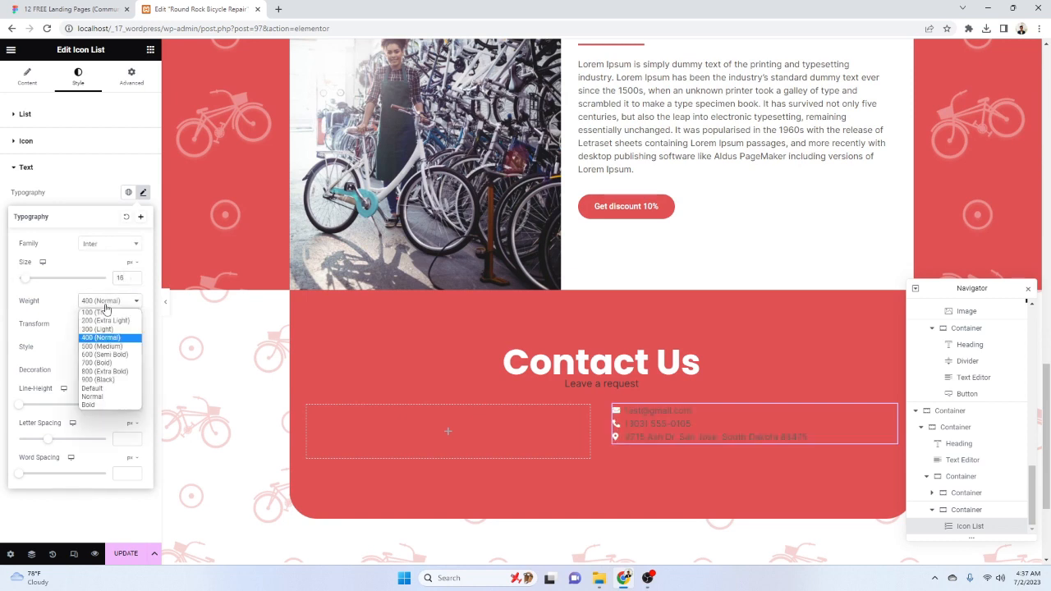
pyautogui.click(113, 338)
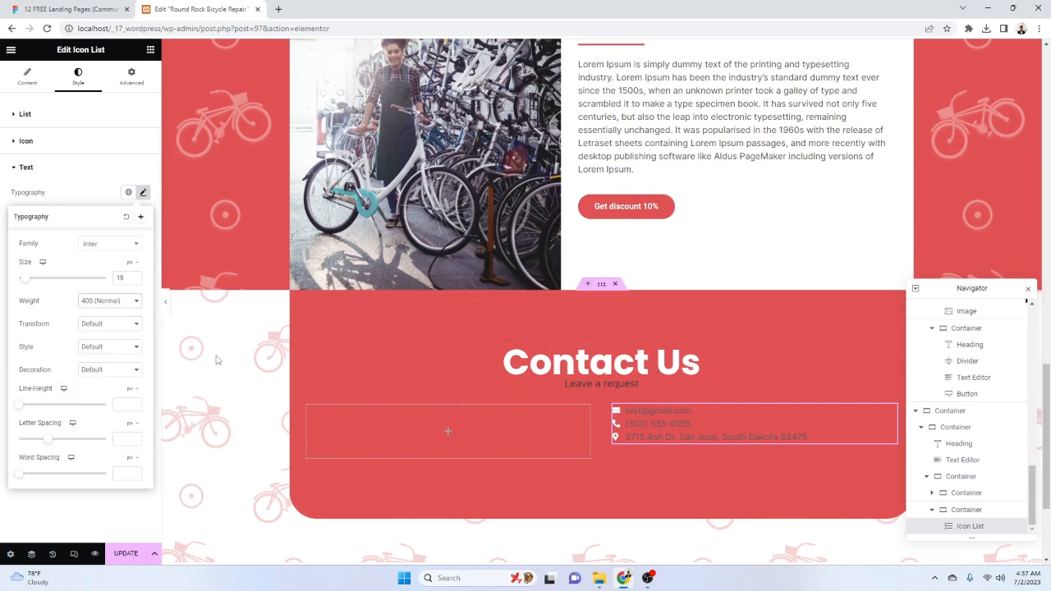
pyautogui.click(96, 202)
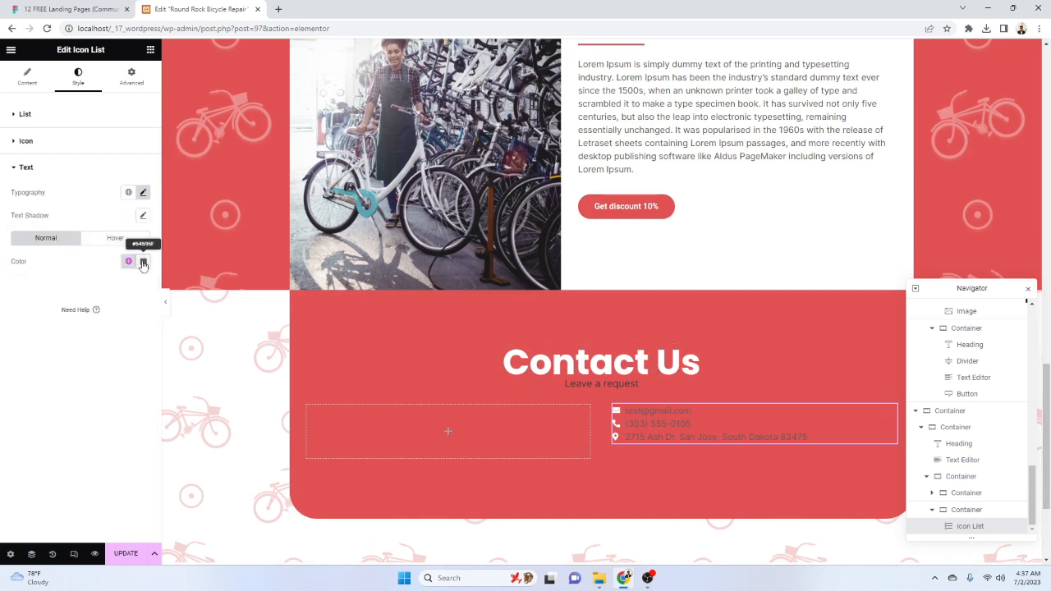
pyautogui.click(143, 261)
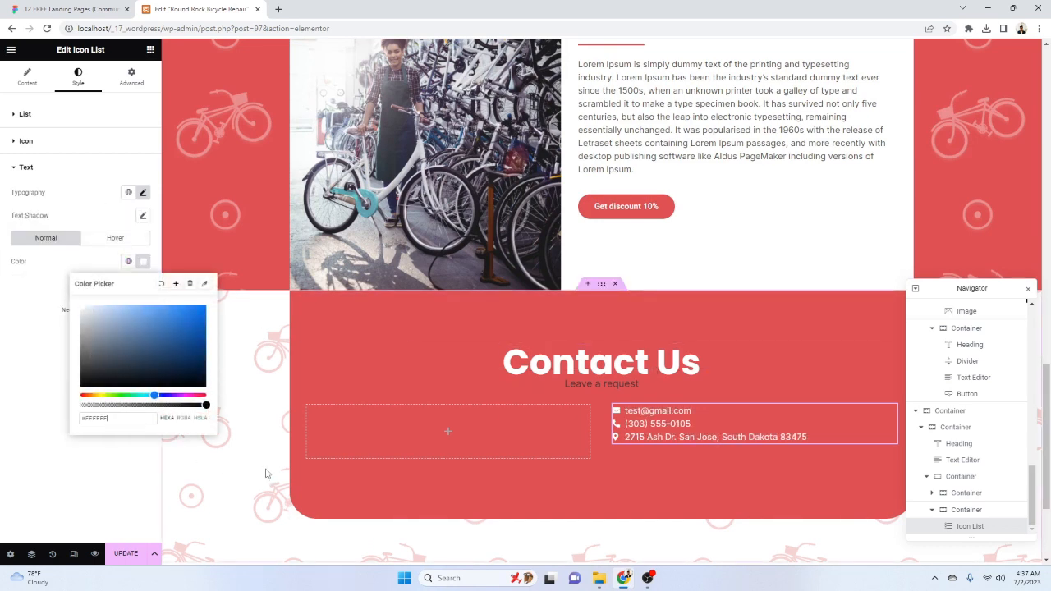
# Set the space between the icon list's items to 20 px
pyautogui.click(69, 115)
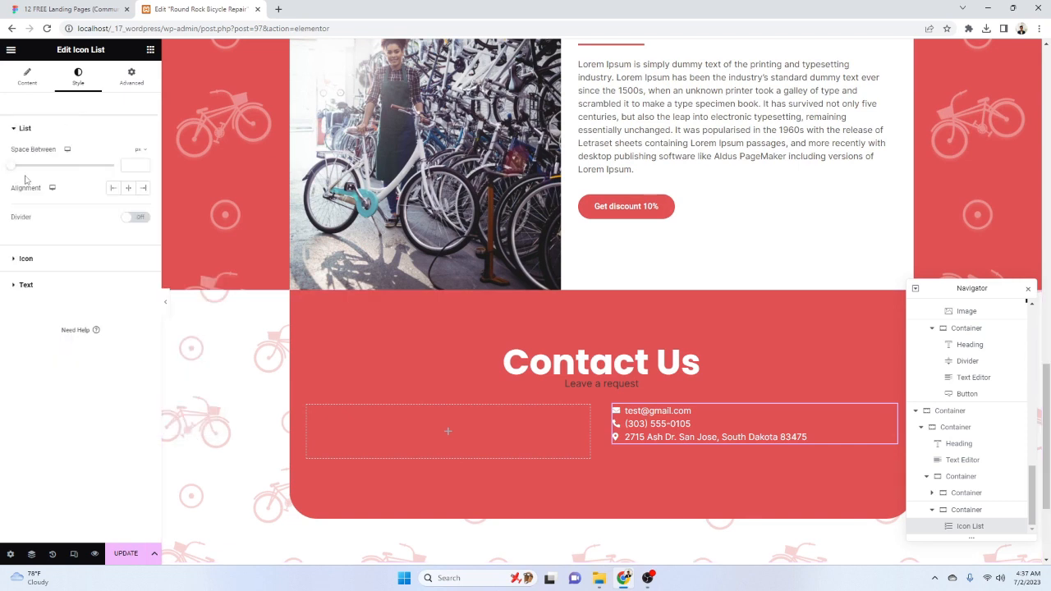
pyautogui.moveTo(13, 172); pyautogui.dragTo(43, 184)
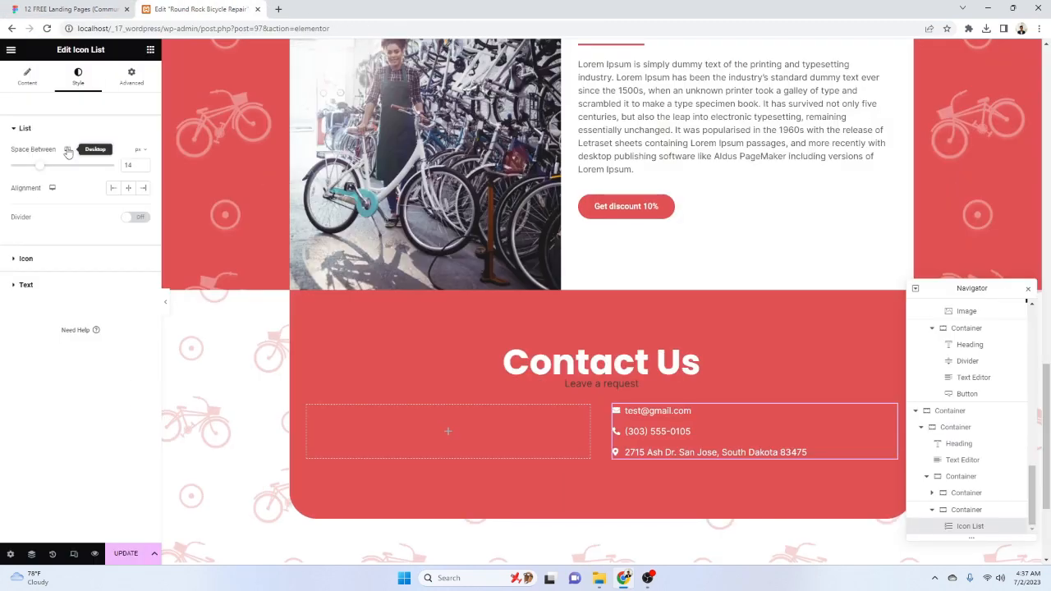
pyautogui.moveTo(40, 169); pyautogui.dragTo(51, 171)
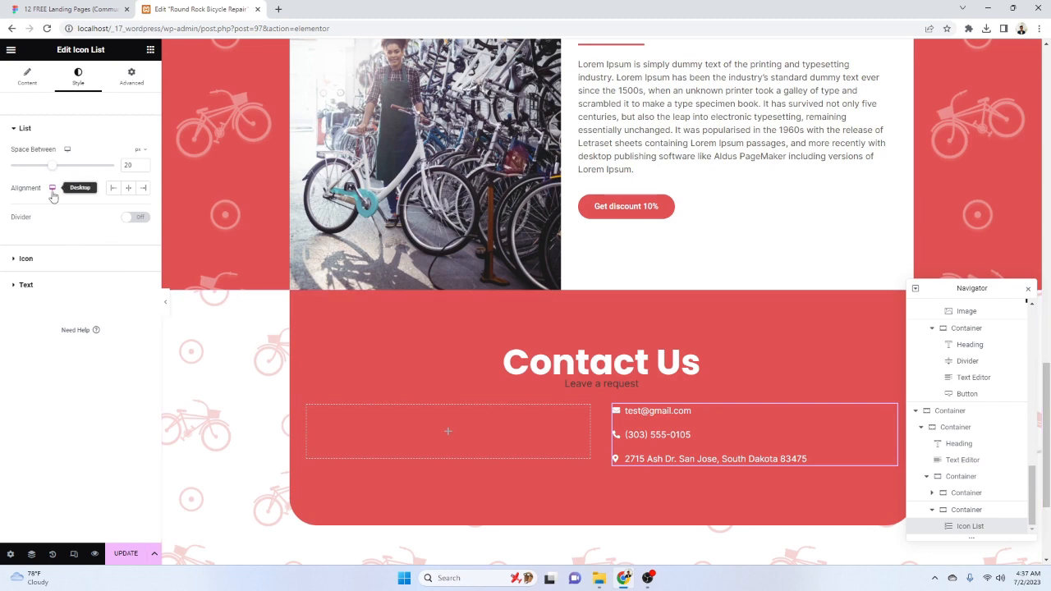
# Set the list icons' size to 20 px, comparing them with the contact icons in the Figma design
pyautogui.click(40, 268)
pyautogui.doubleClick(128, 248)
pyautogui.write('16')
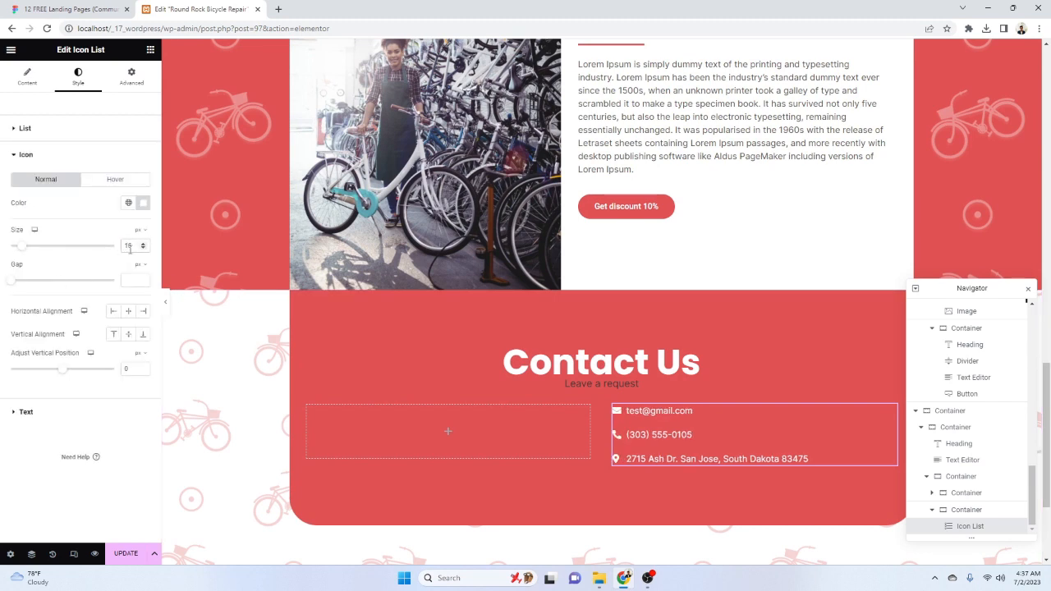
pyautogui.click(70, 9)
pyautogui.click(197, 9)
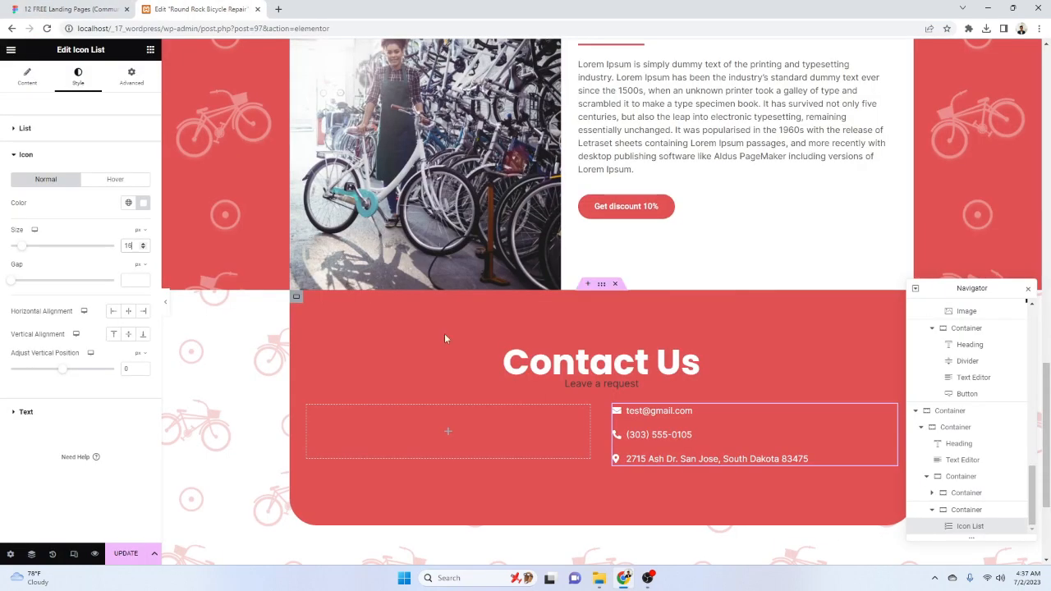
pyautogui.click(47, 8)
pyautogui.click(197, 9)
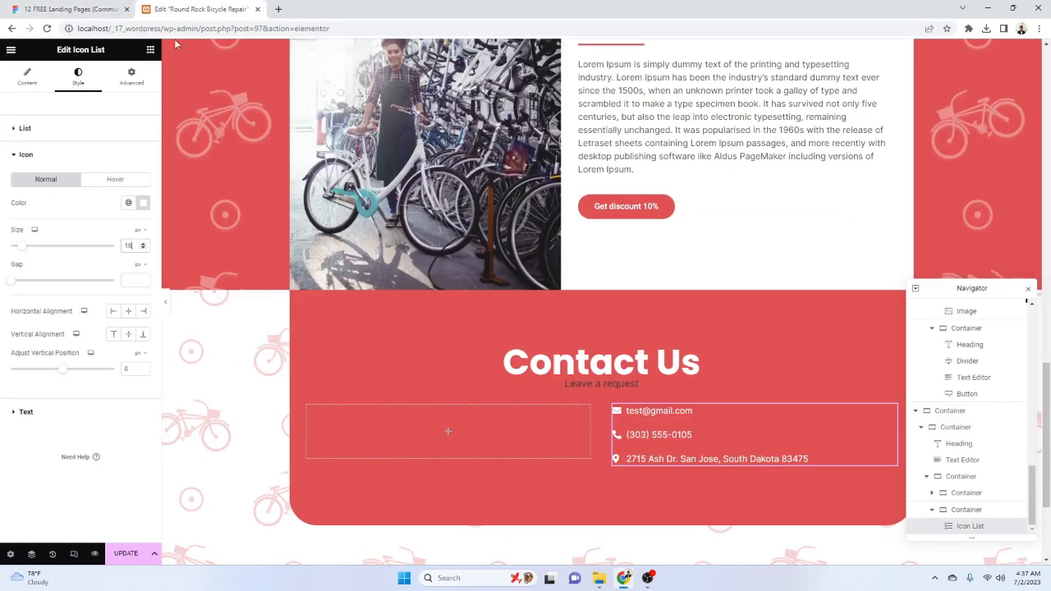
pyautogui.doubleClick(131, 249)
pyautogui.write('20')
pyautogui.click(65, 9)
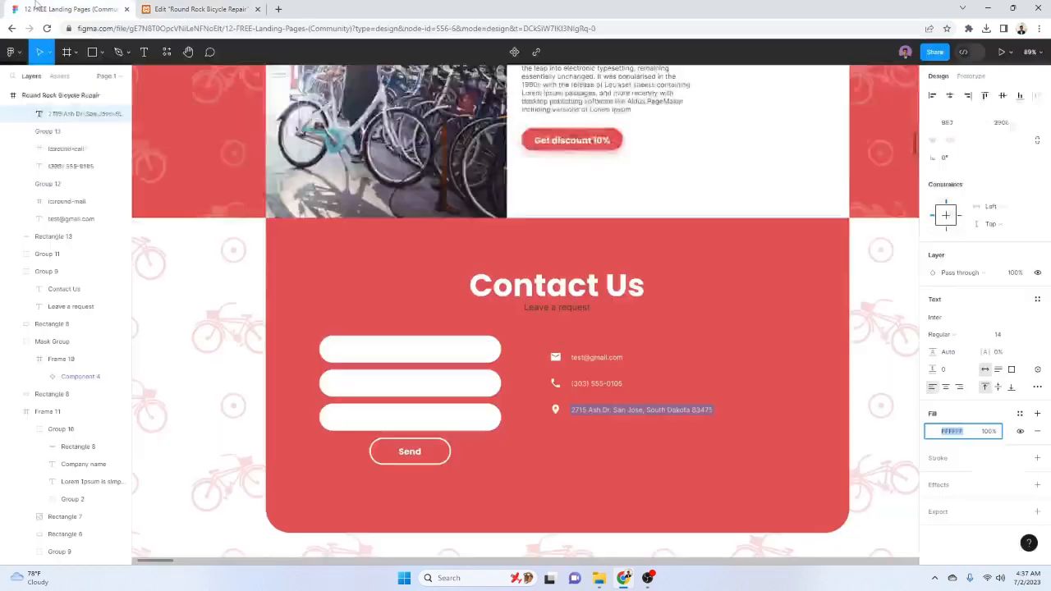
pyautogui.click(197, 9)
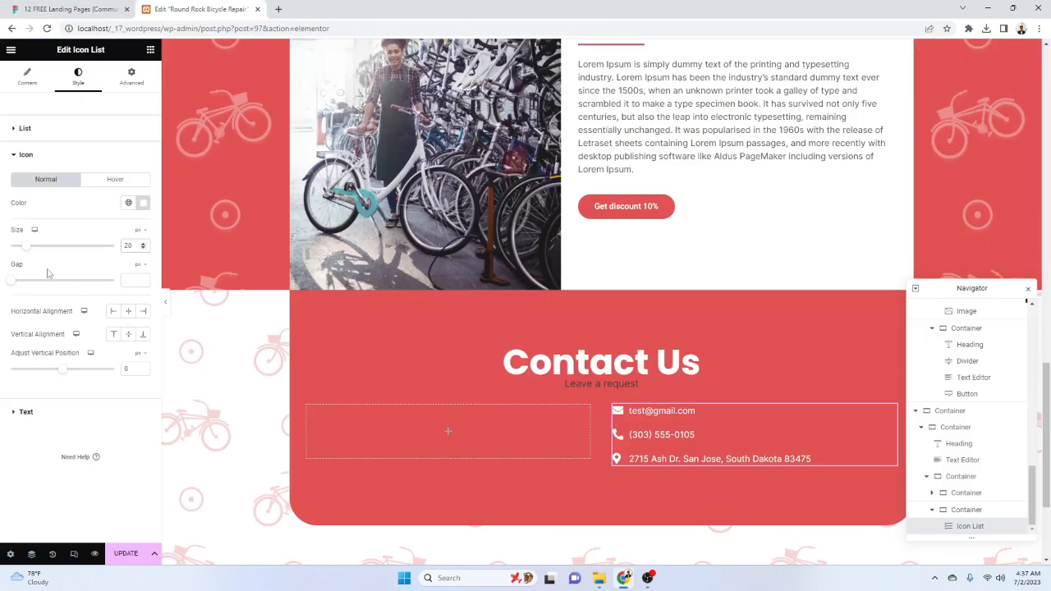
# Set the icon gap to 13 px with left horizontal and middle vertical alignment, and save the page update
pyautogui.moveTo(13, 282); pyautogui.dragTo(38, 282)
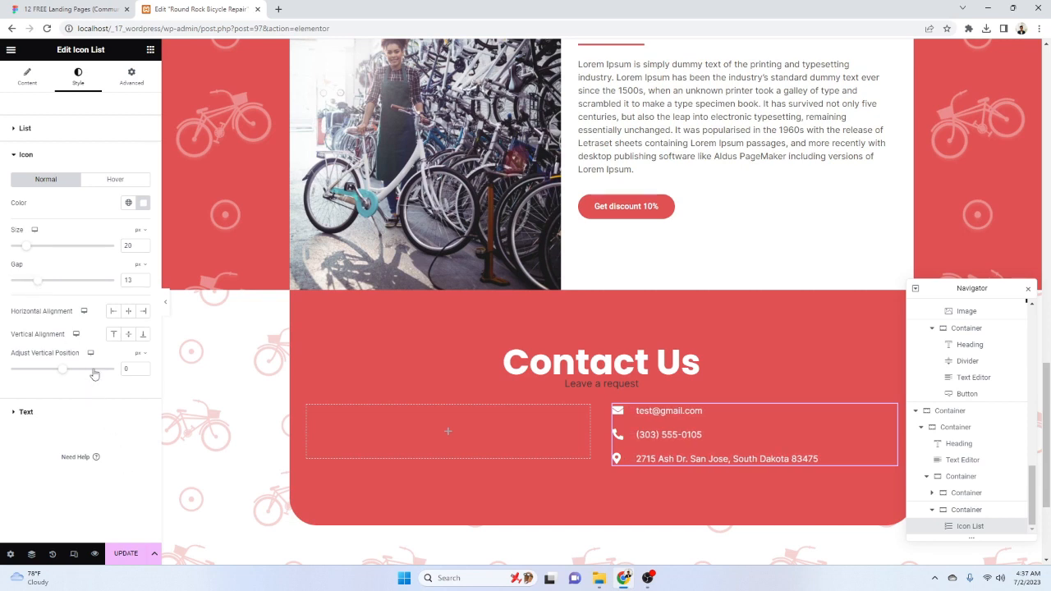
pyautogui.click(114, 311)
pyautogui.click(128, 335)
pyautogui.click(127, 560)
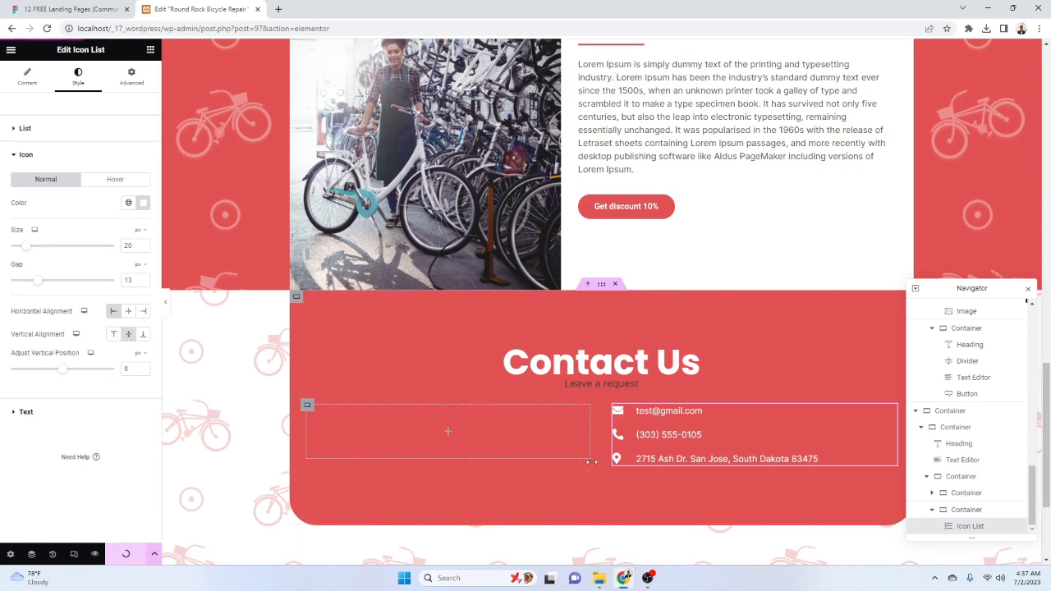
# Check the form in the Figma design, open the WordPress dashboard in a separate browser tab, and start a new contact form
pyautogui.hotkey('ctrl', 'shift', 'Tab')
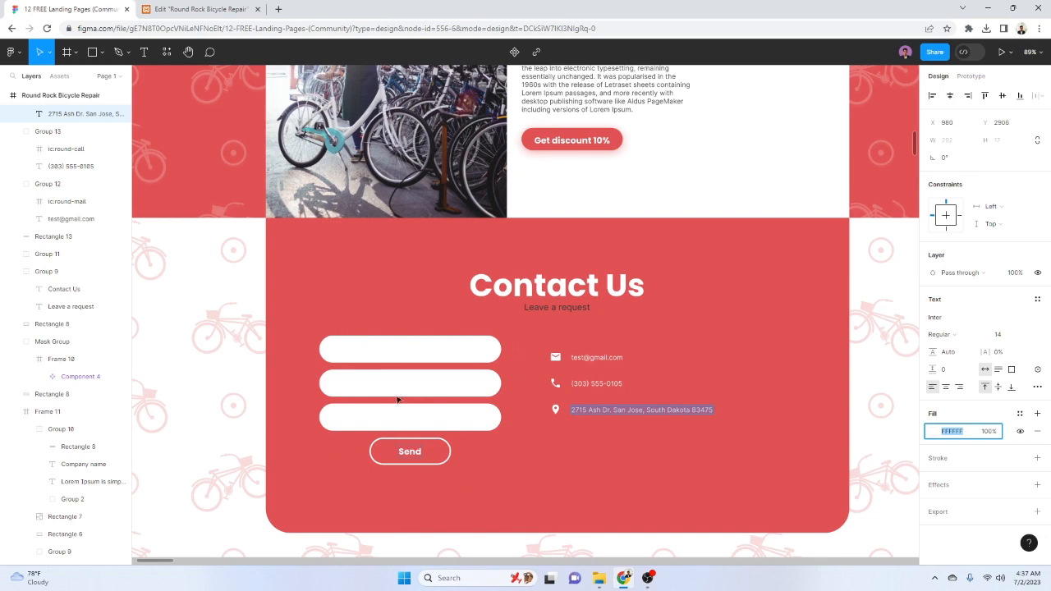
pyautogui.click(189, 9)
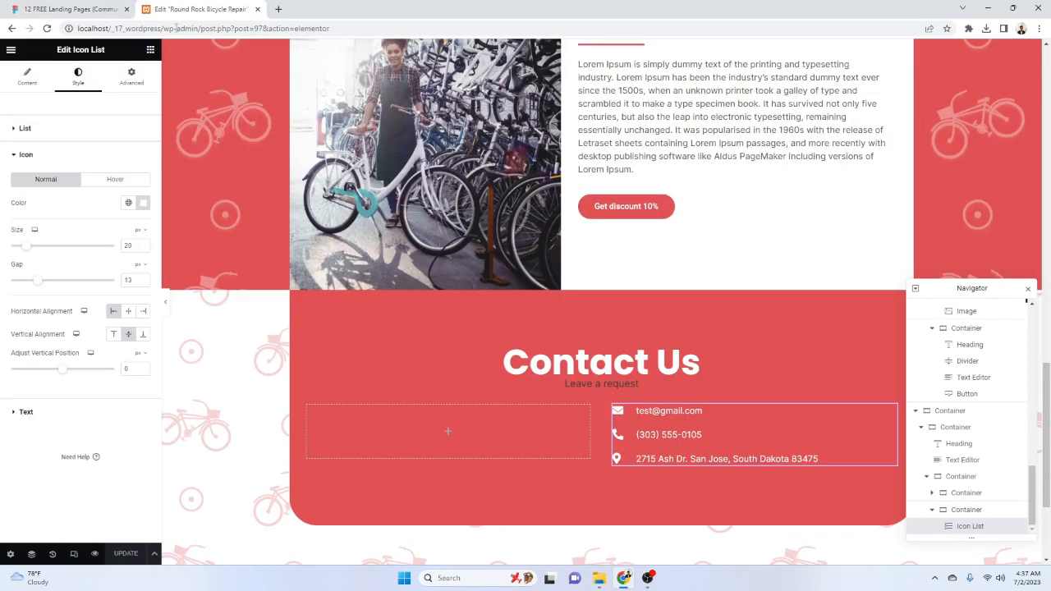
pyautogui.click(11, 49)
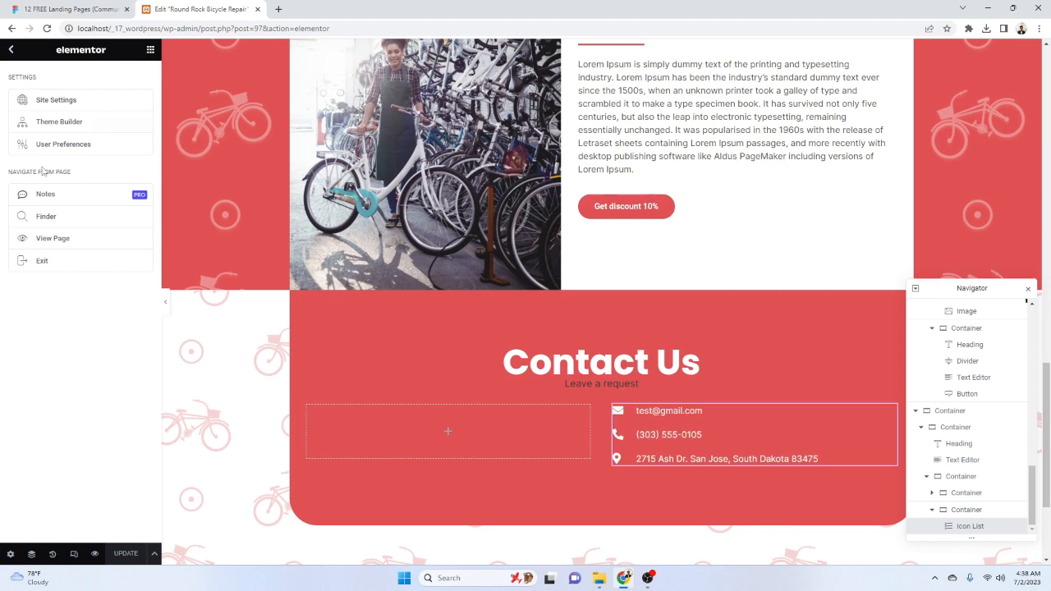
pyautogui.middleClick(66, 263)
pyautogui.click(342, 9)
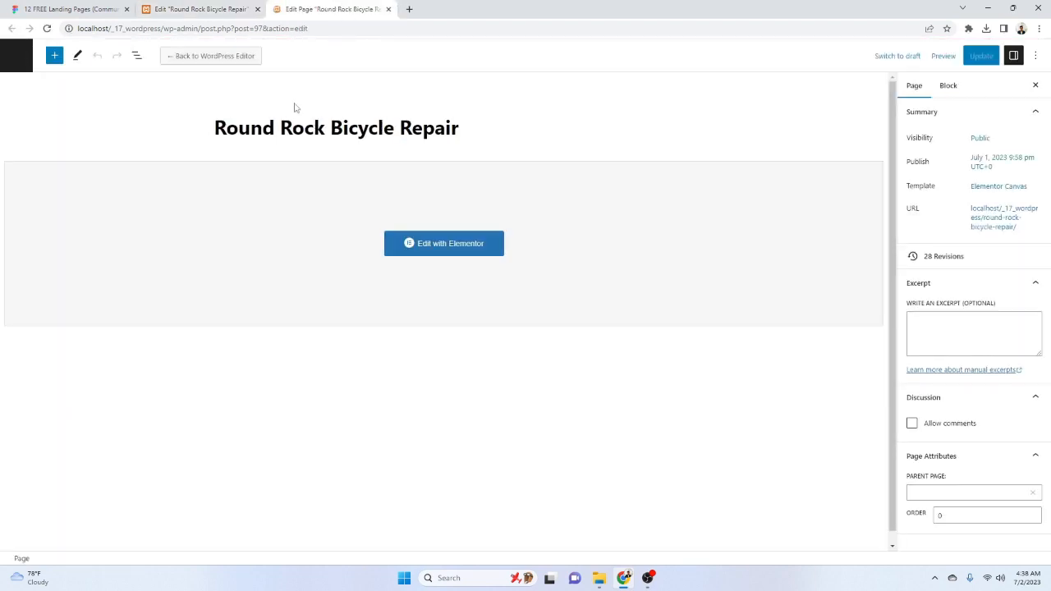
pyautogui.click(17, 56)
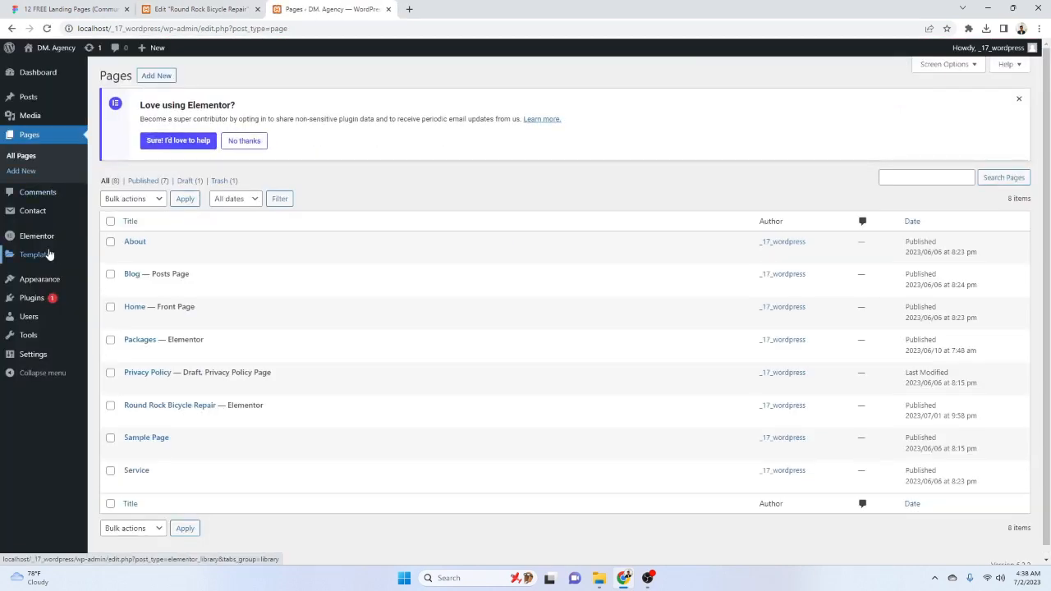
pyautogui.click(33, 212)
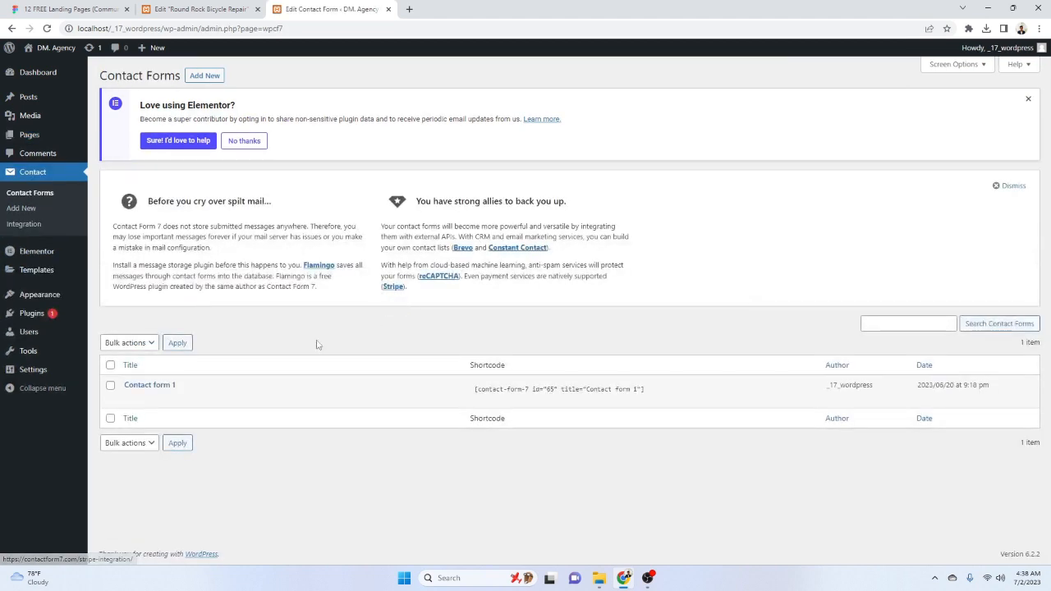
pyautogui.click(205, 75)
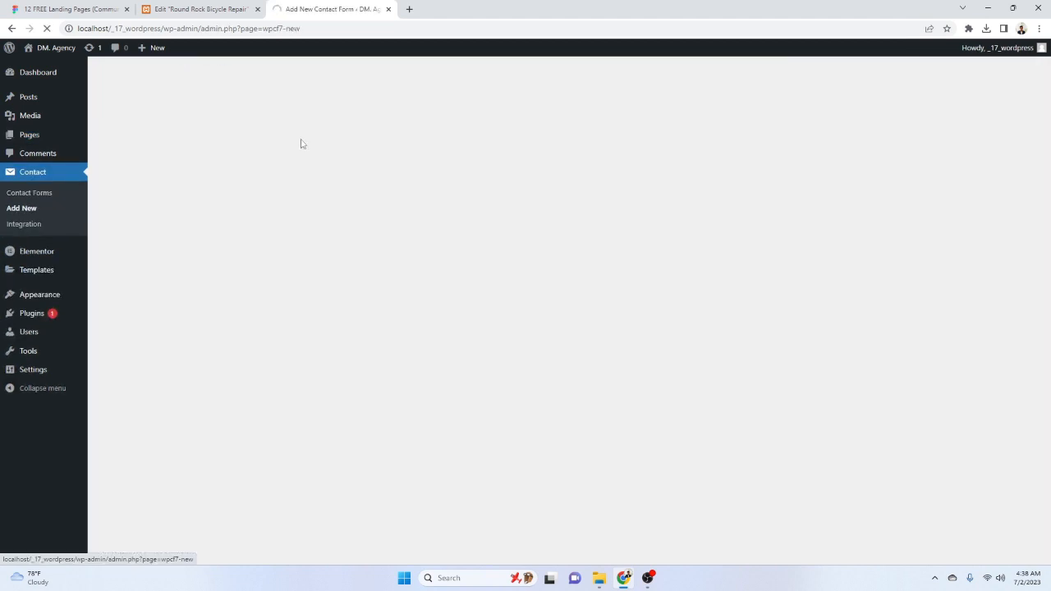
pyautogui.click(245, 382)
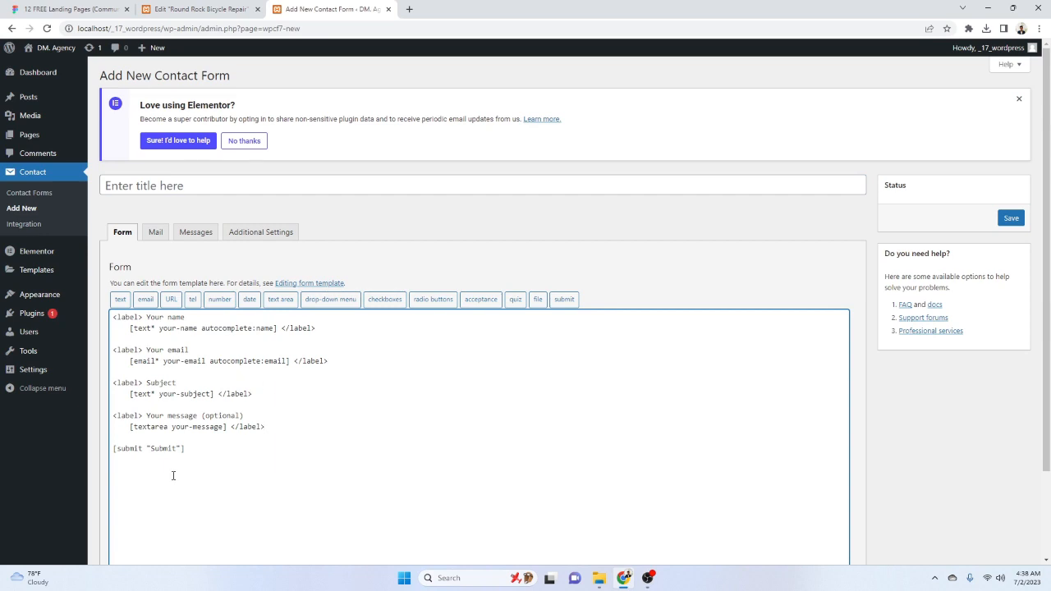
# Place the contact form's browser tab beside Figma and compare its template with the fields and Send button in the design
pyautogui.moveTo(304, 8); pyautogui.dragTo(176, 7)
pyautogui.click(80, 6)
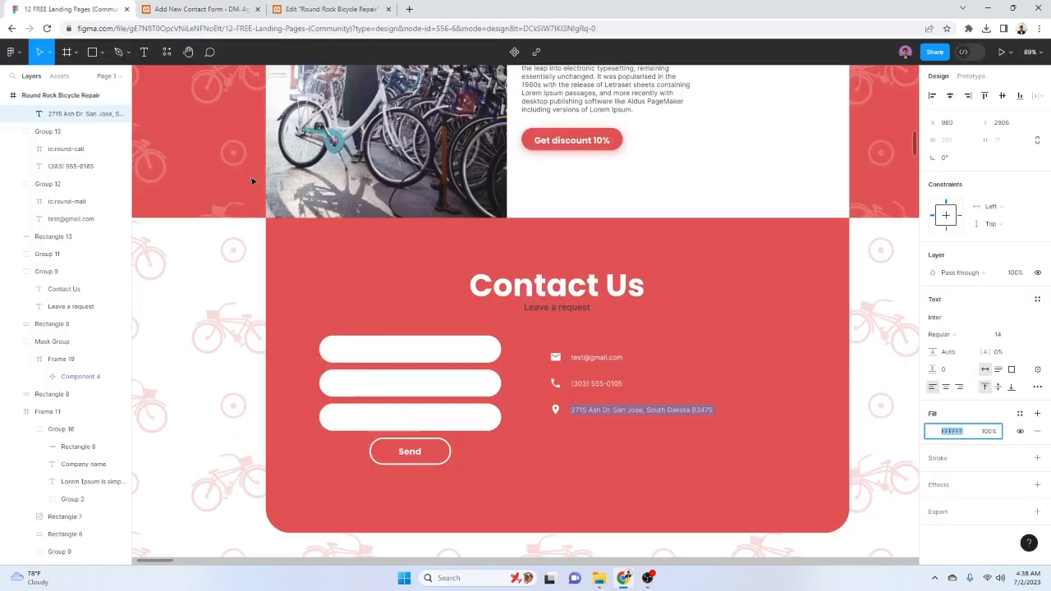
pyautogui.hotkey('ctrl', 'Tab')
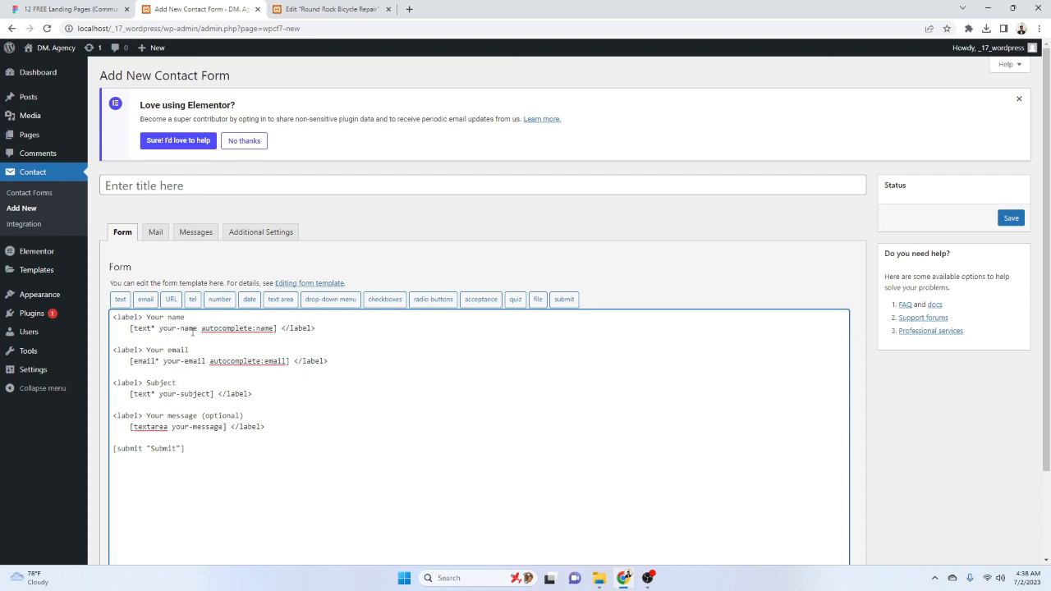
pyautogui.hotkey('ctrl', 'shift', 'Tab')
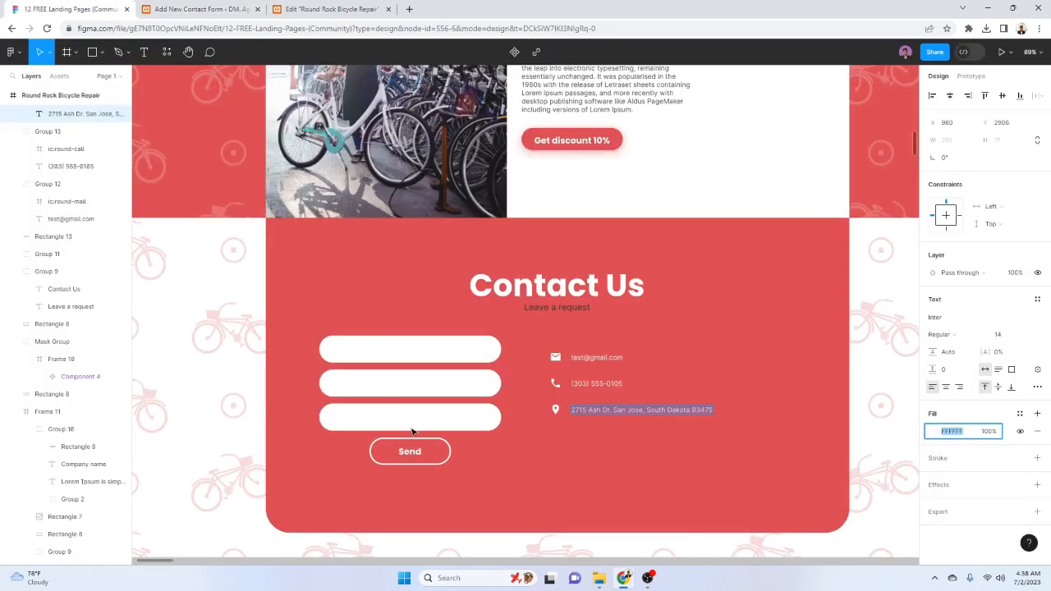
pyautogui.hotkey('ctrl', 'Tab')
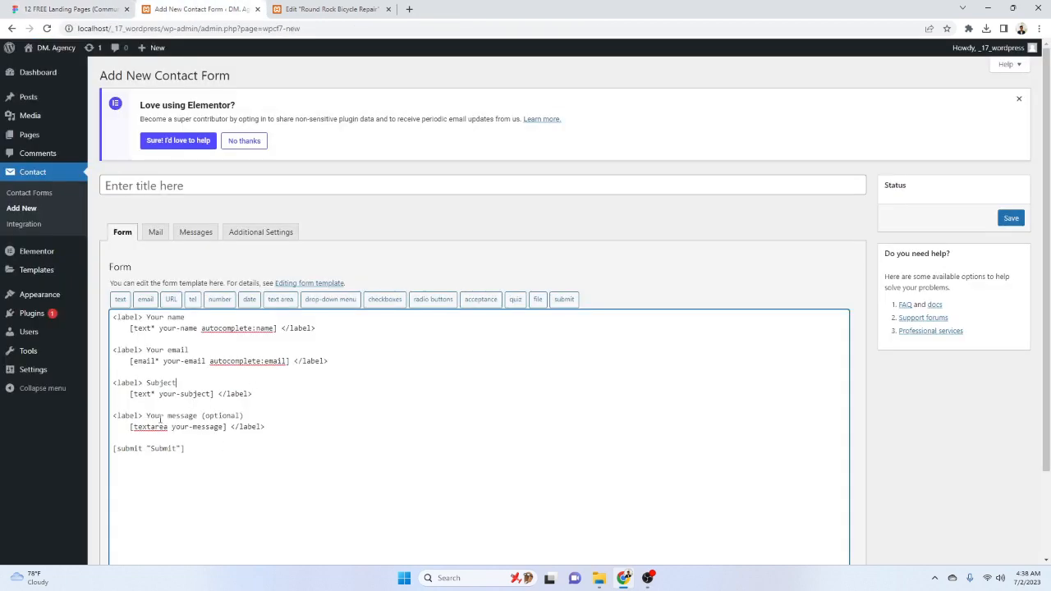
# Delete the "Your message (optional)" field from the contact form template
pyautogui.moveTo(276, 423); pyautogui.dragTo(227, 428)
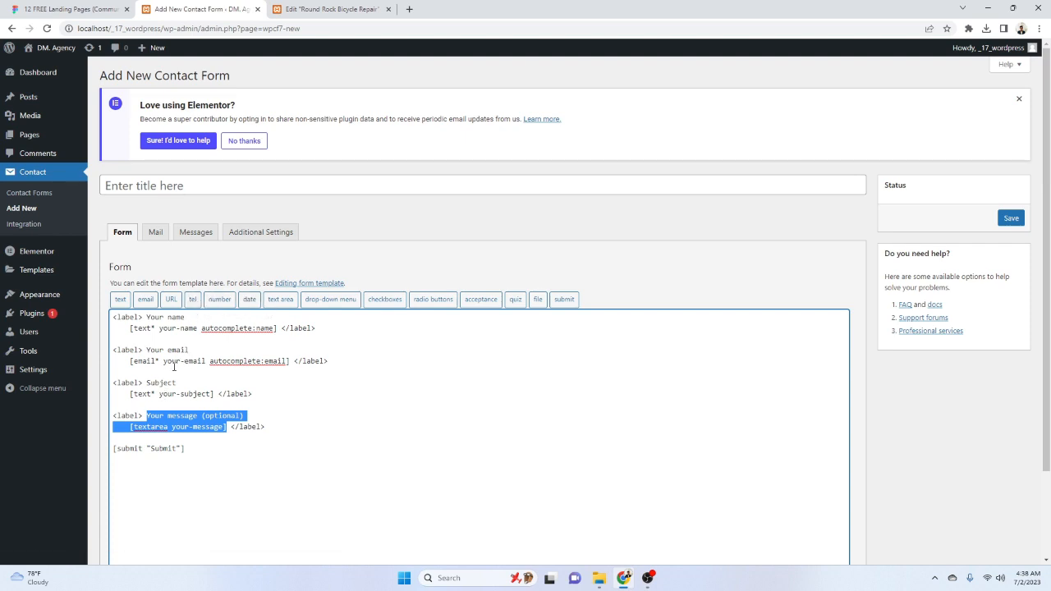
pyautogui.click(198, 395)
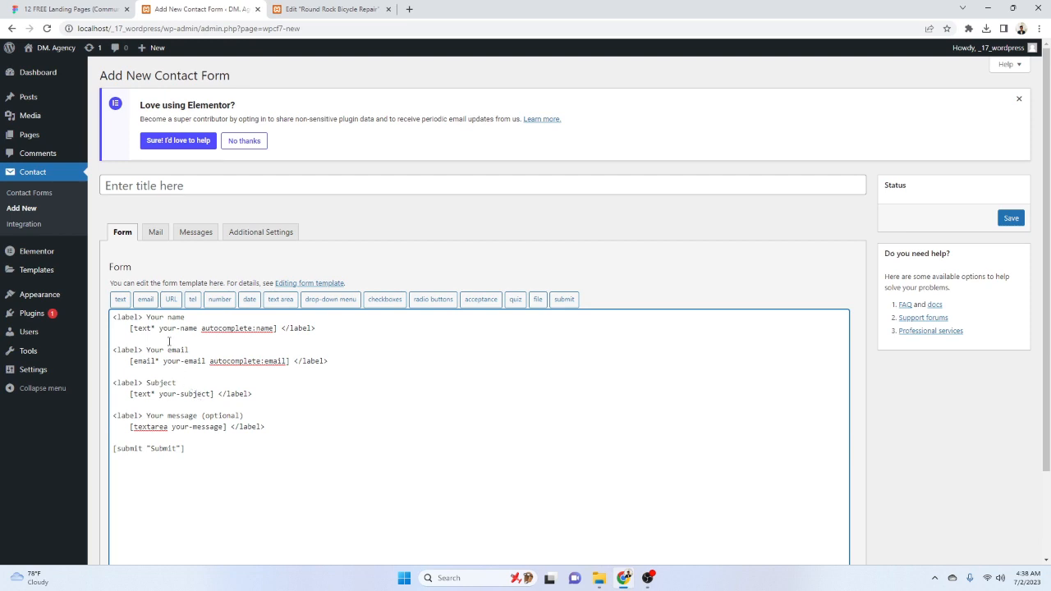
pyautogui.moveTo(267, 426); pyautogui.dragTo(262, 408)
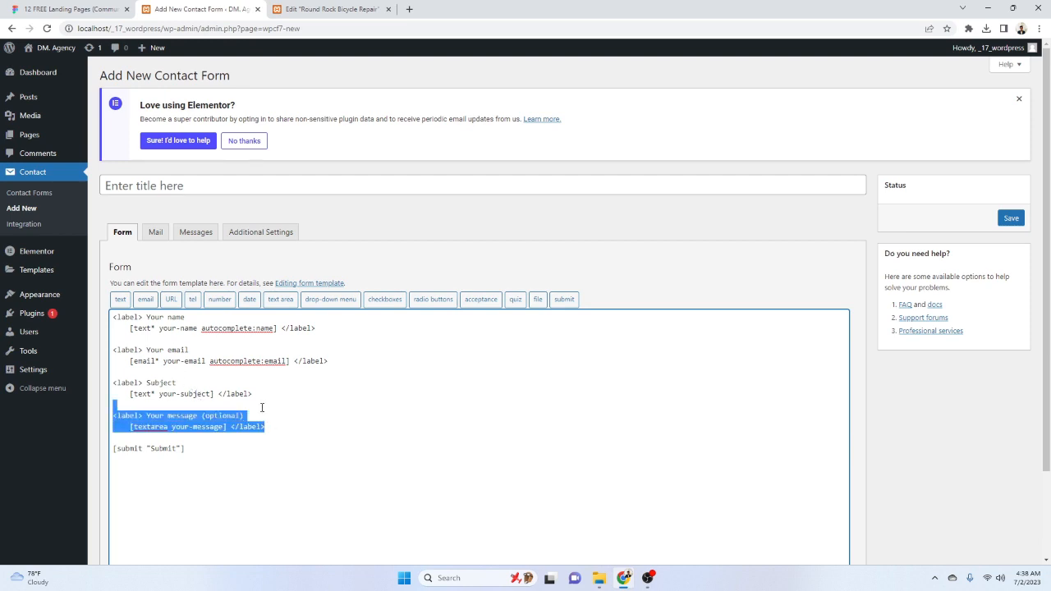
pyautogui.press('BackSpace')
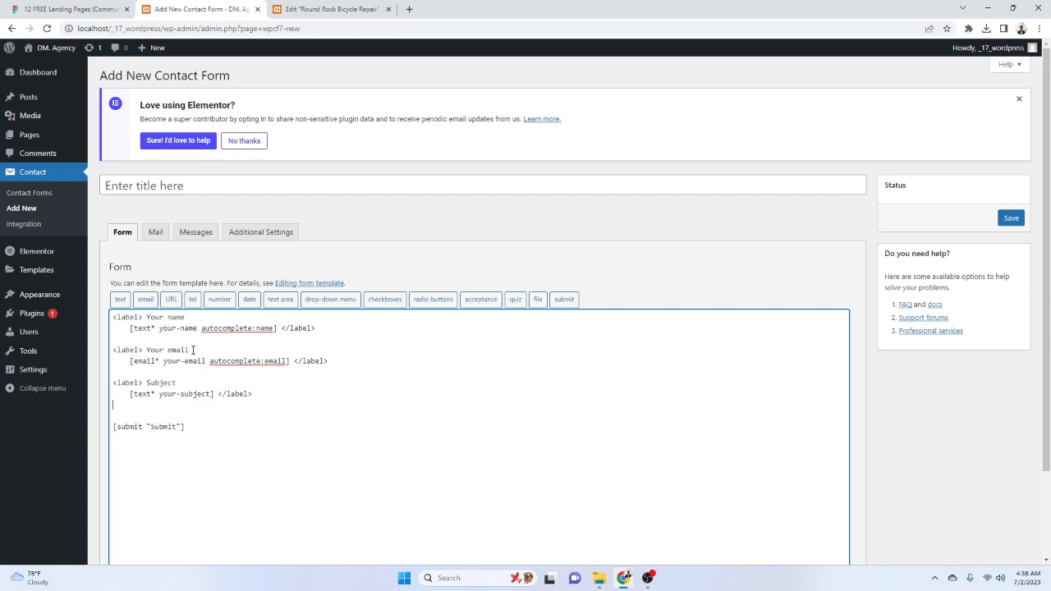
# Remove the "Your name", "Your email" and "Subject" label texts from the form template, and save the form
pyautogui.click(68, 7)
pyautogui.click(198, 9)
pyautogui.moveTo(190, 318); pyautogui.dragTo(148, 318)
pyautogui.press('BackSpace')
pyautogui.moveTo(190, 351); pyautogui.dragTo(149, 350)
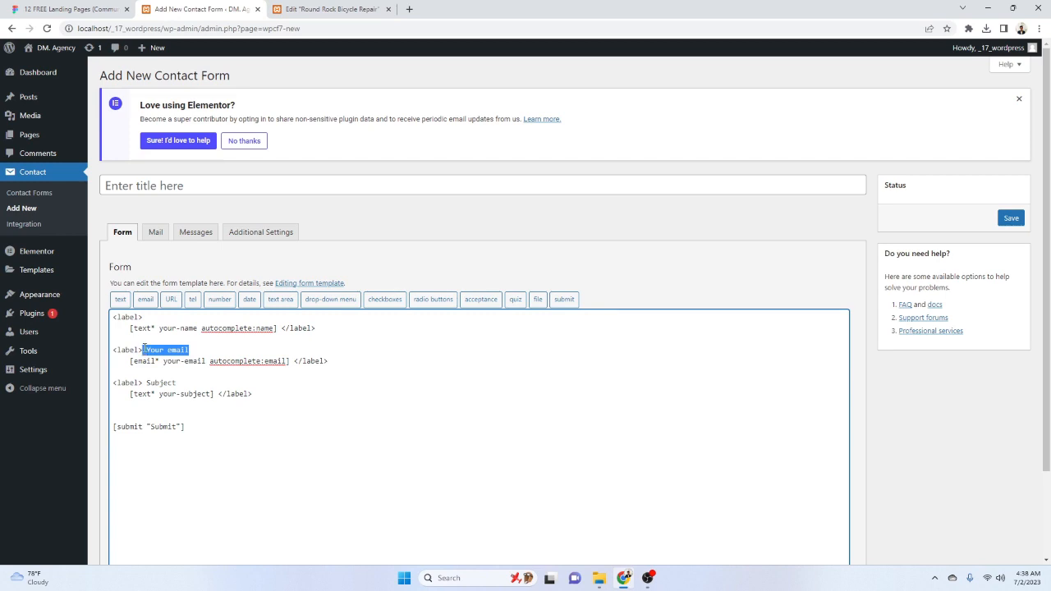
pyautogui.press('BackSpace')
pyautogui.moveTo(180, 383); pyautogui.dragTo(143, 383)
pyautogui.press('BackSpace')
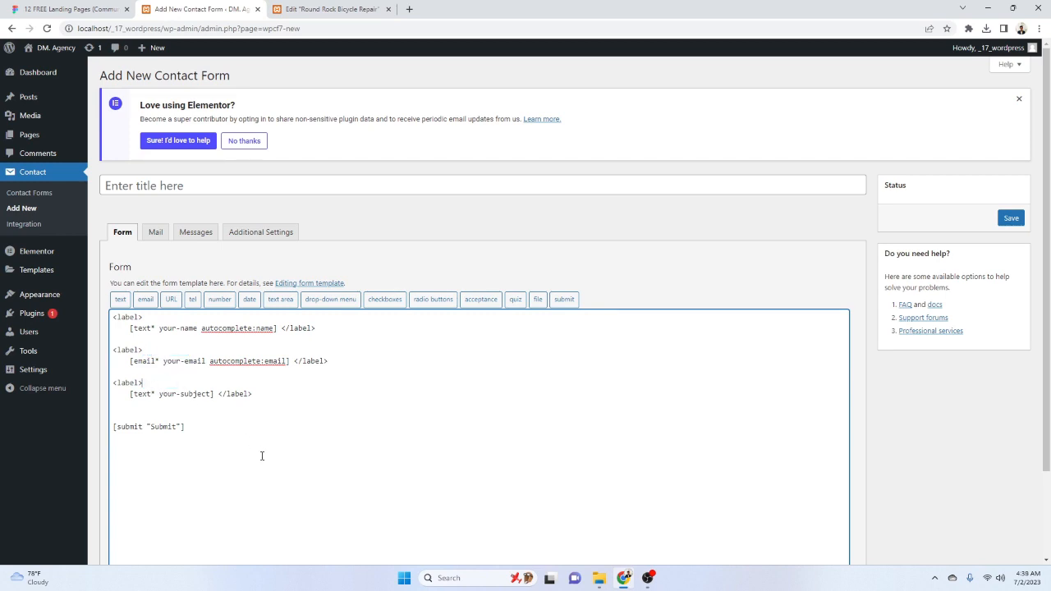
pyautogui.click(1011, 218)
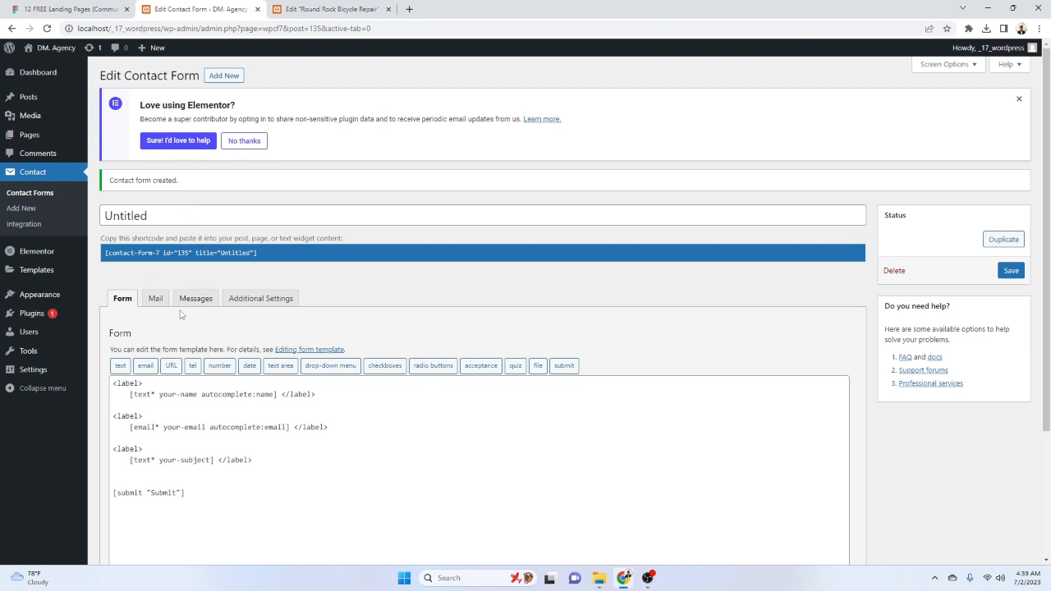
# Delete the "Message Body:" and [your-message] lines from the form's mail template, and save the form
pyautogui.click(155, 299)
pyautogui.scroll(-3, 221, 414)
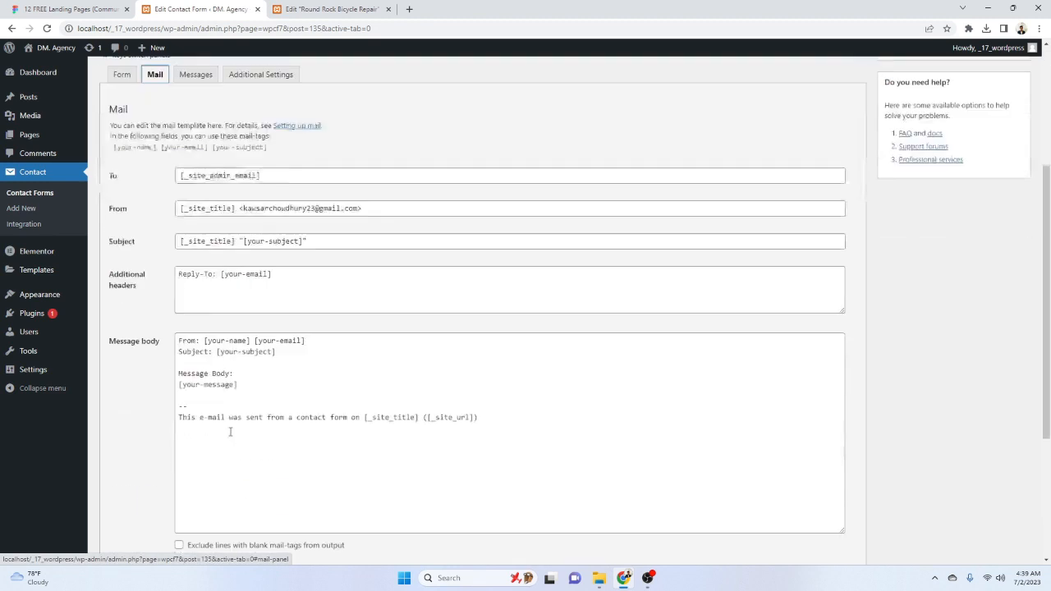
pyautogui.moveTo(236, 334); pyautogui.dragTo(184, 317)
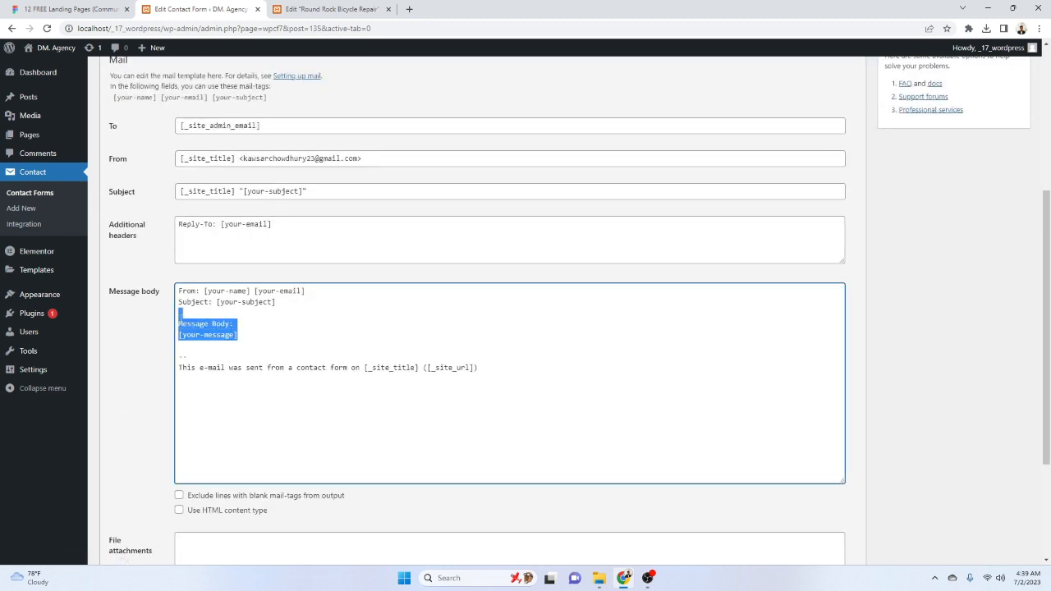
pyautogui.press('BackSpace')
pyautogui.scroll(3, 965, 141)
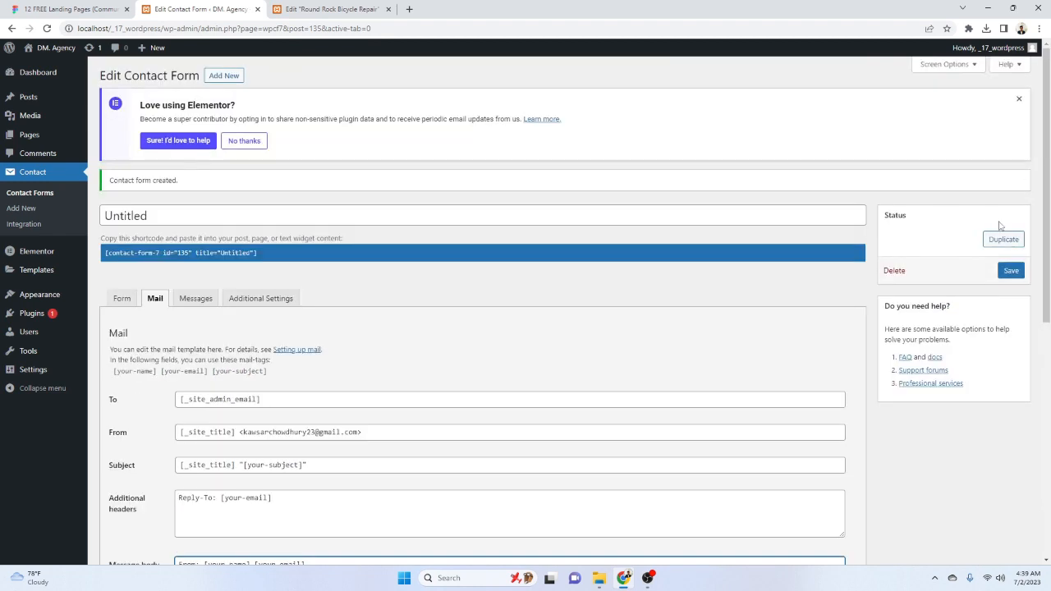
pyautogui.click(1011, 270)
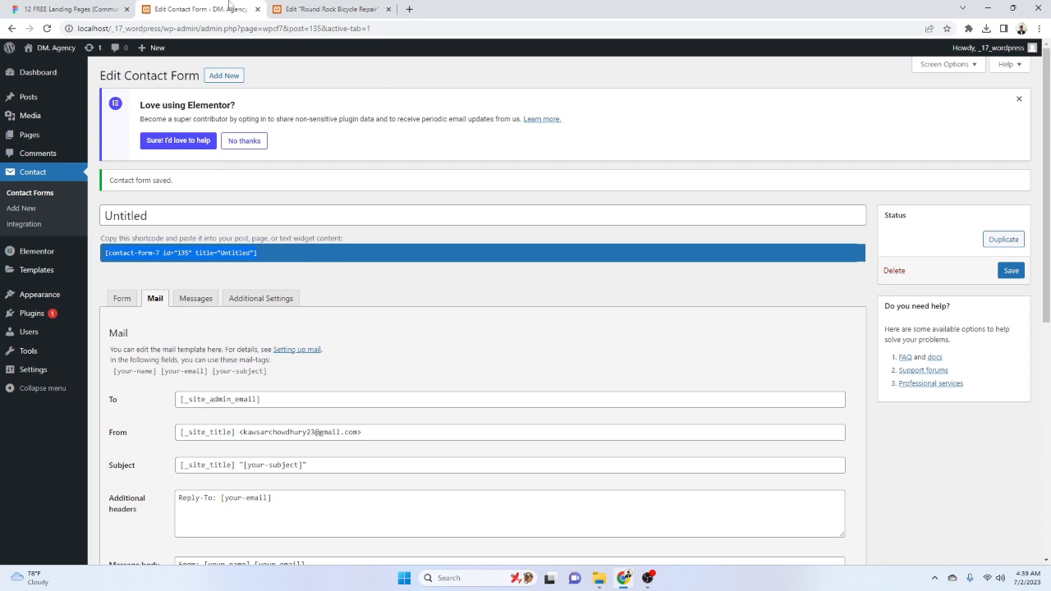
# Add a Shortcode widget with [contact-form-7 id="135" title="Untitled"] to the empty Contact Us container in the Elementor page
pyautogui.click(304, 9)
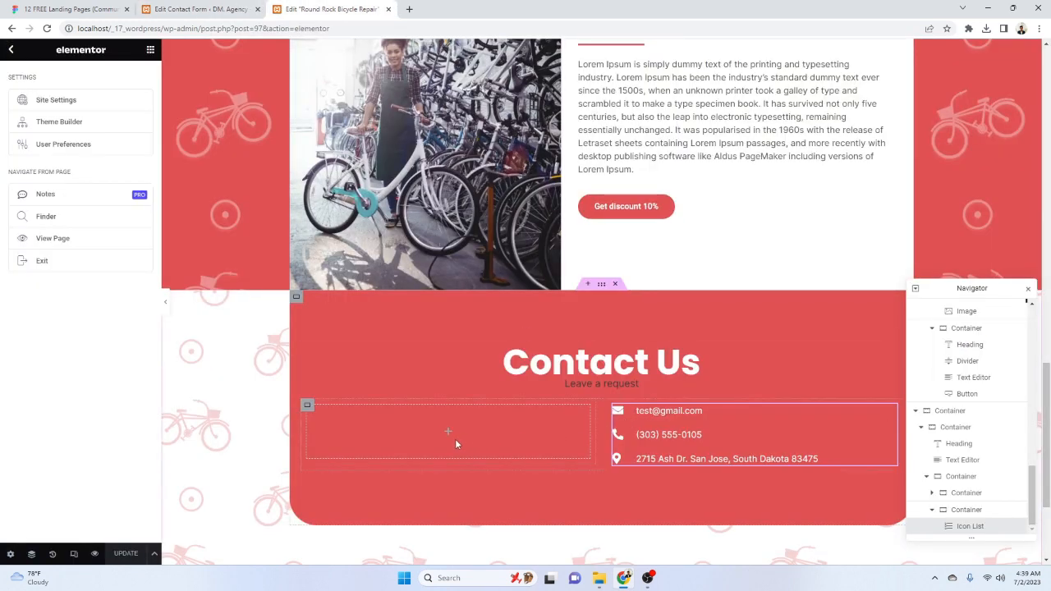
pyautogui.click(151, 50)
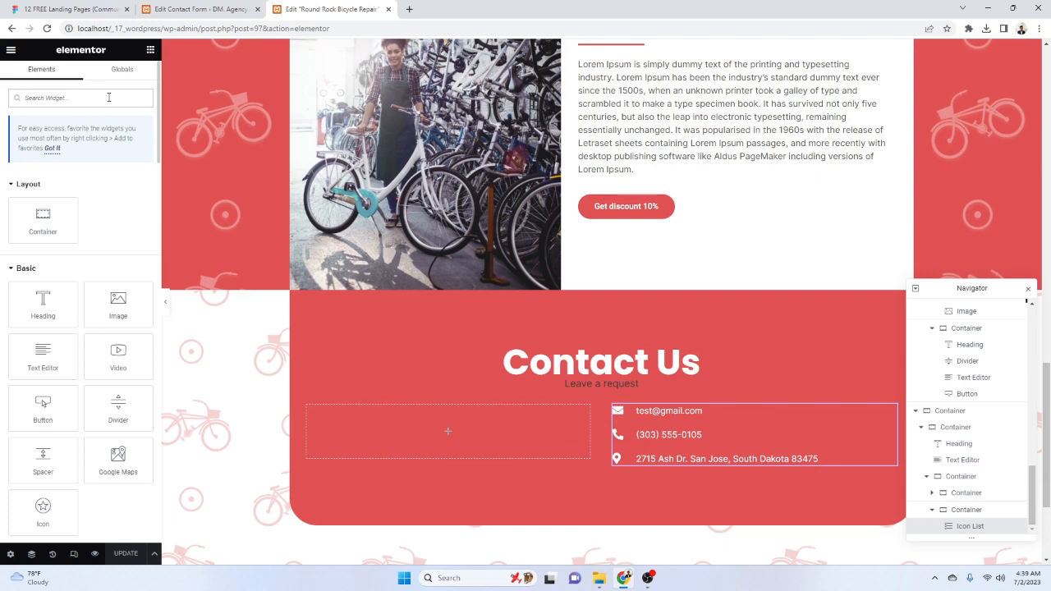
pyautogui.click(108, 97)
pyautogui.write('i')
pyautogui.press('BackSpace')
pyautogui.write('sho')
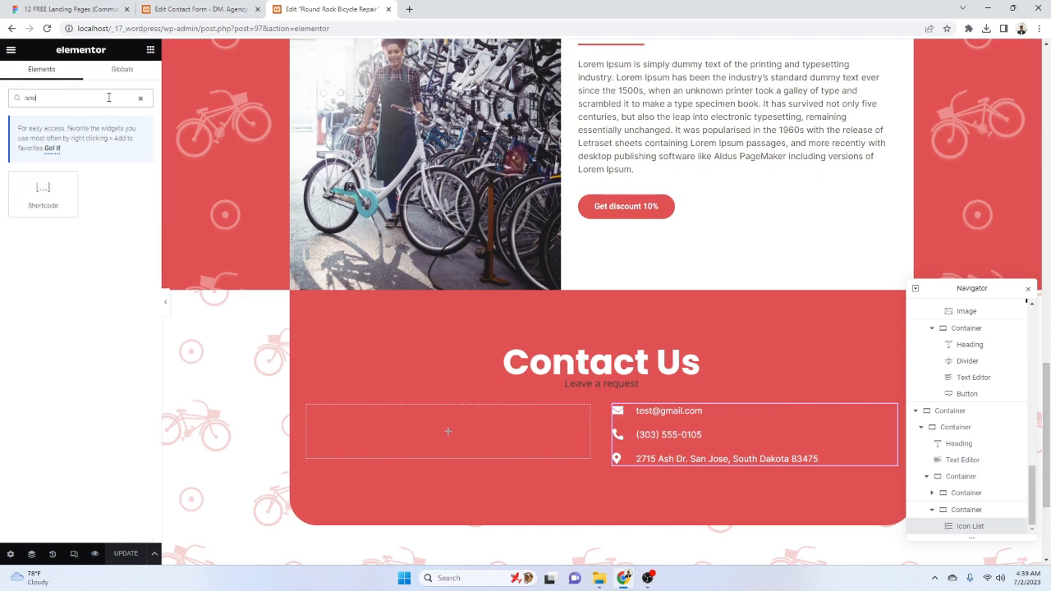
pyautogui.moveTo(42, 193); pyautogui.dragTo(467, 444)
pyautogui.click(79, 194)
pyautogui.write('[contact-form-7 id="135" title="Untitled"]')
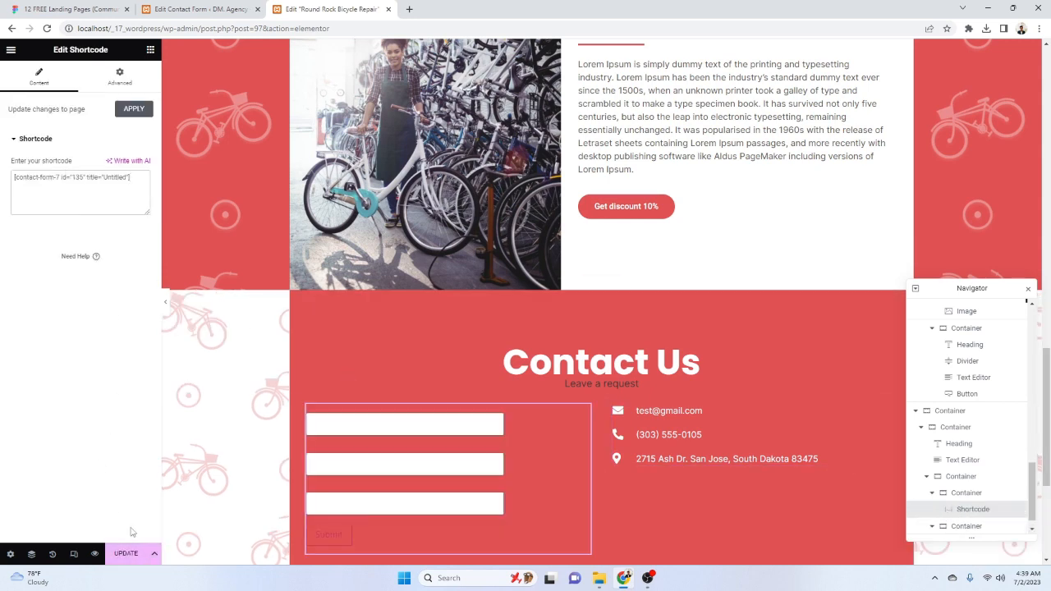
# Try center and start self-alignment on the form's Shortcode widget, and undo both alignment changes
pyautogui.scroll(-2, 354, 295)
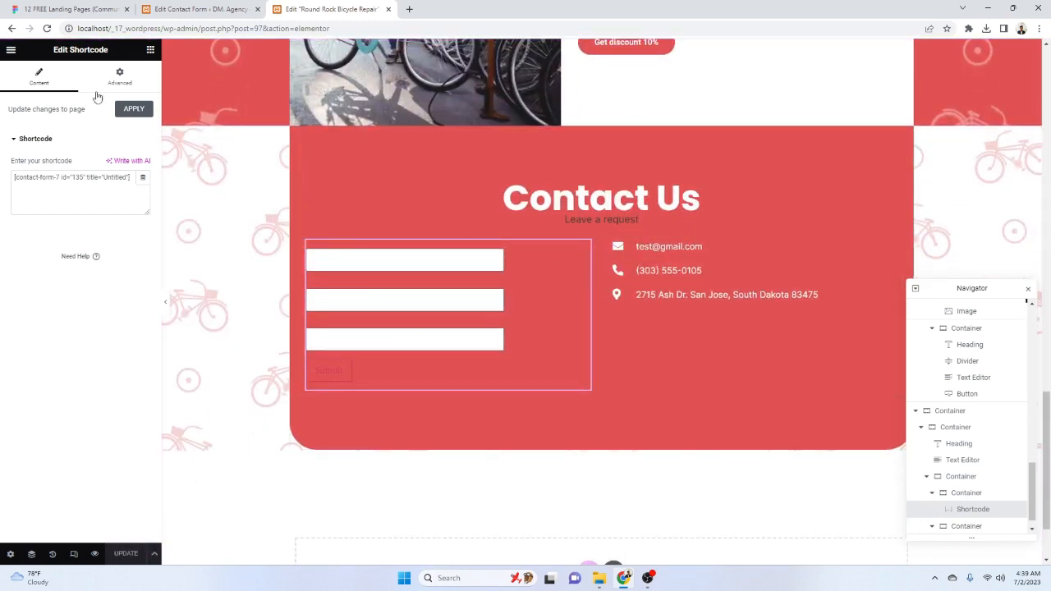
pyautogui.click(119, 76)
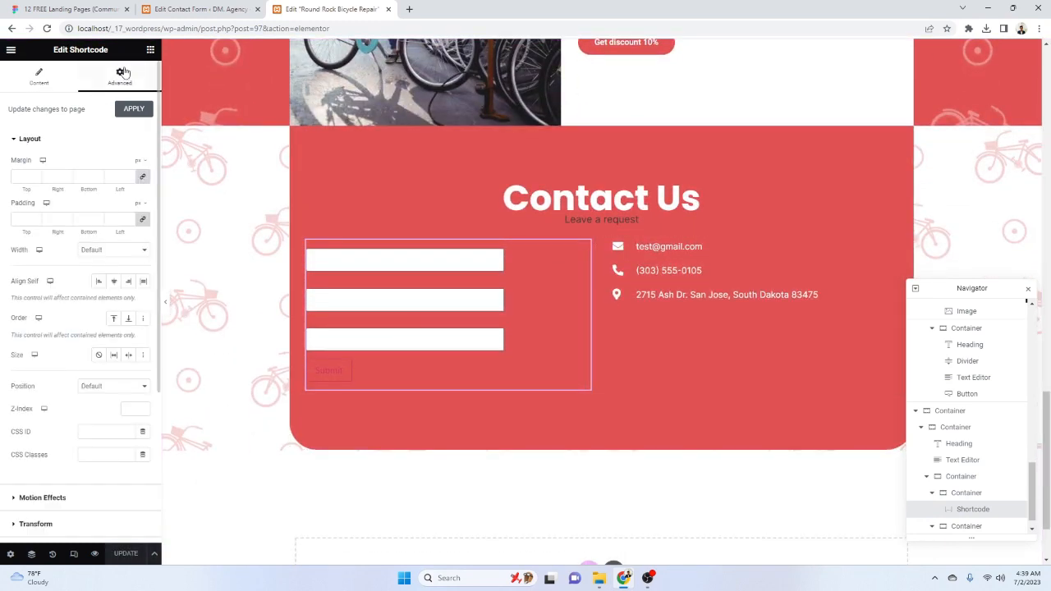
pyautogui.click(115, 284)
pyautogui.click(99, 282)
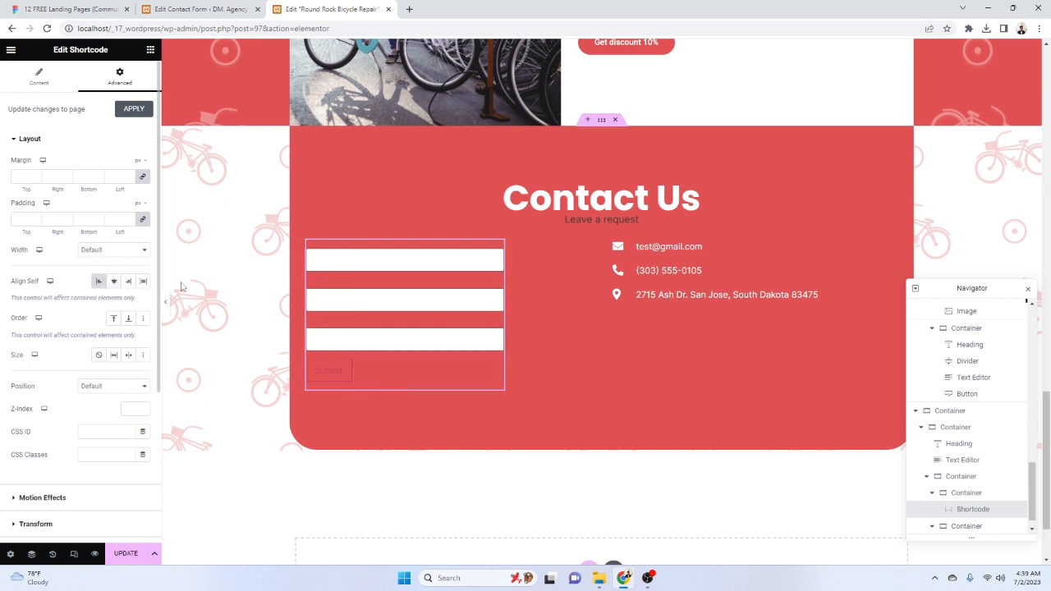
pyautogui.hotkey('ctrl', 'z')
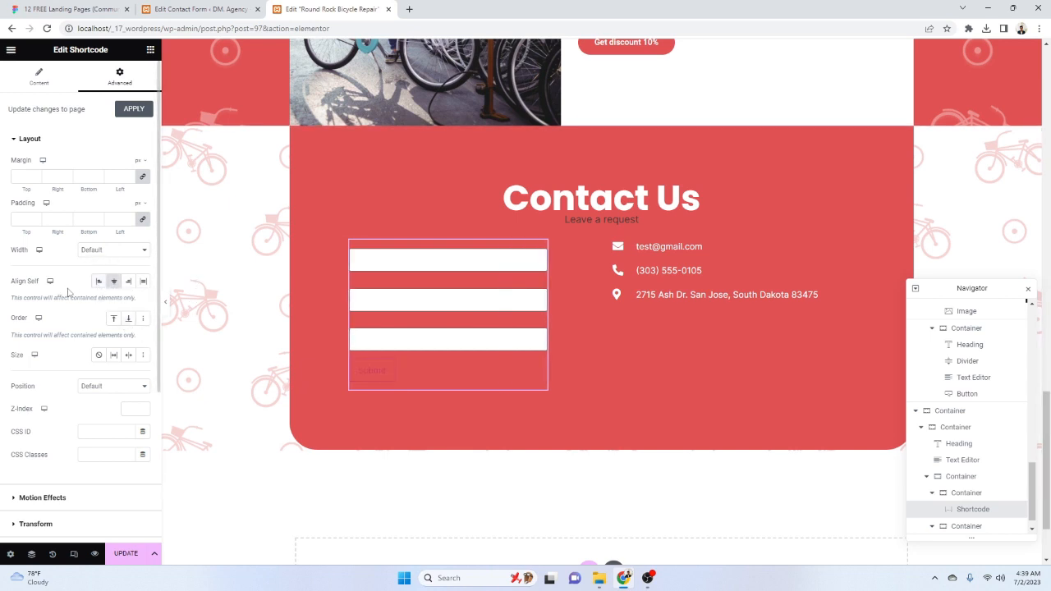
pyautogui.hotkey('ctrl', 'z')
pyautogui.click(38, 78)
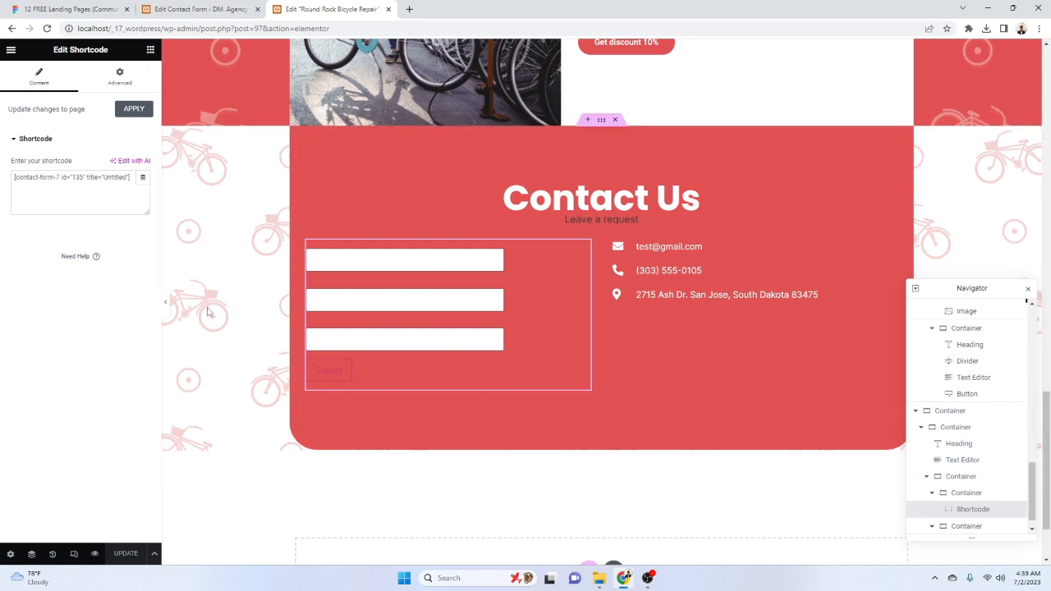
# Preview the landing page down to its Contact Us form, and place the preview's browser tab beside Figma
pyautogui.click(94, 556)
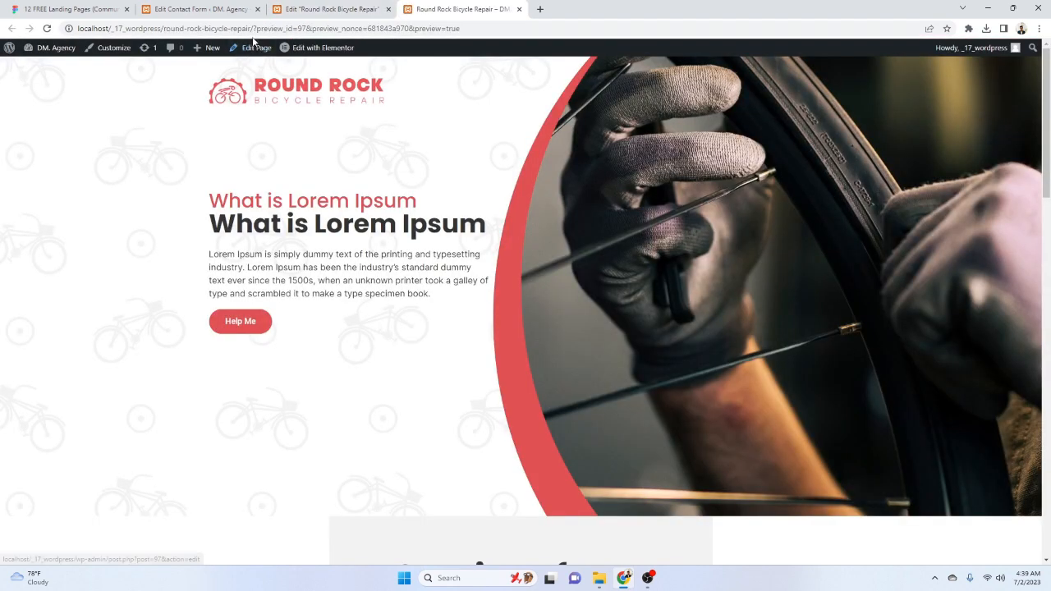
pyautogui.moveTo(250, 28); pyautogui.dragTo(68, 27)
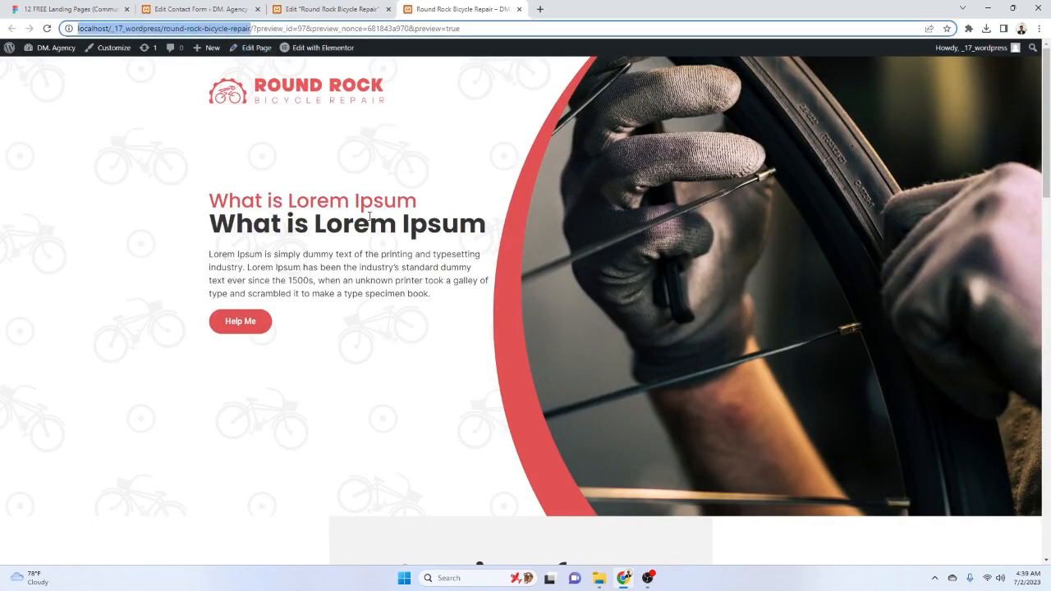
pyautogui.scroll(-15, 509, 265)
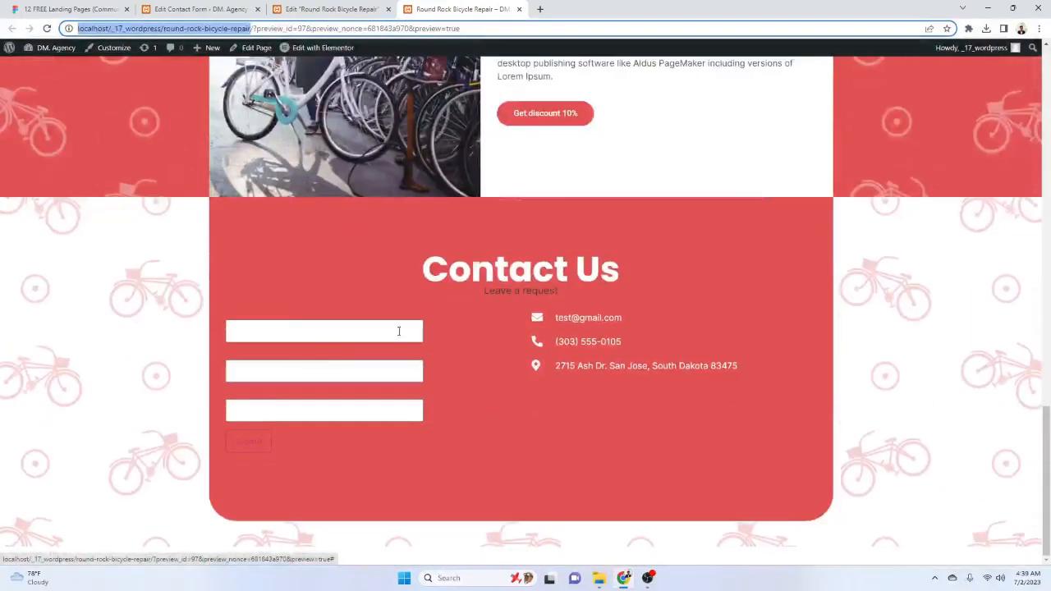
pyautogui.click(187, 370)
pyautogui.click(284, 298)
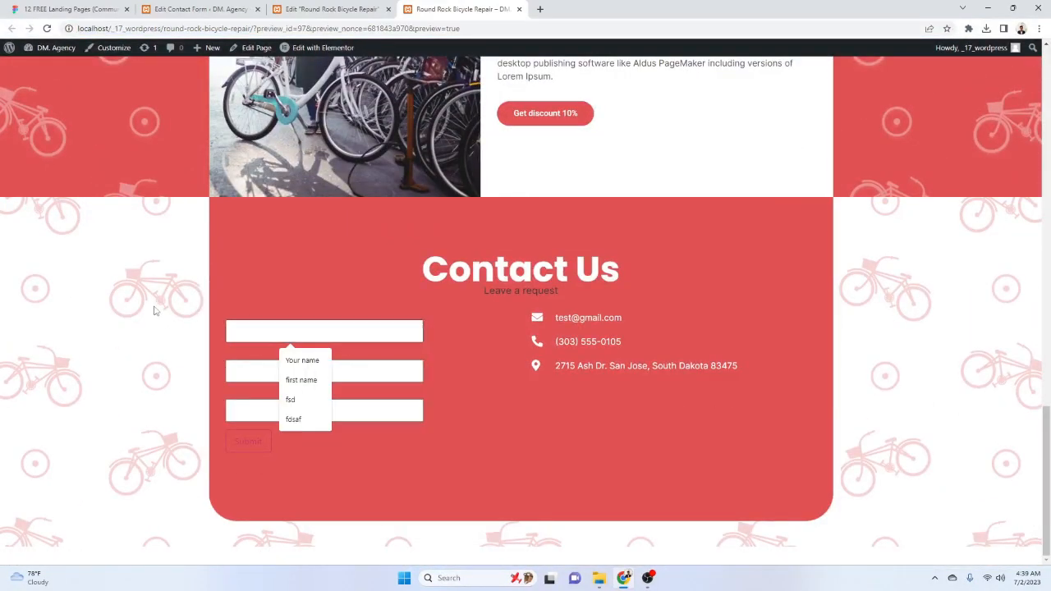
pyautogui.moveTo(418, 4); pyautogui.dragTo(185, 3)
# Compare the previewed contact form with the form group in the Figma design
pyautogui.click(63, 7)
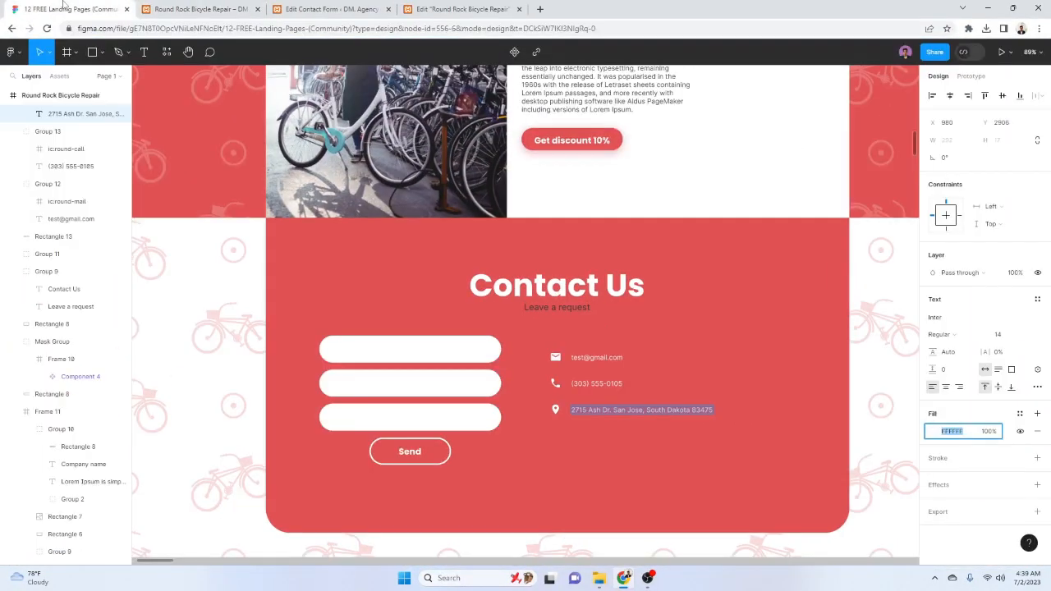
pyautogui.click(170, 5)
pyautogui.click(73, 5)
pyautogui.click(389, 349)
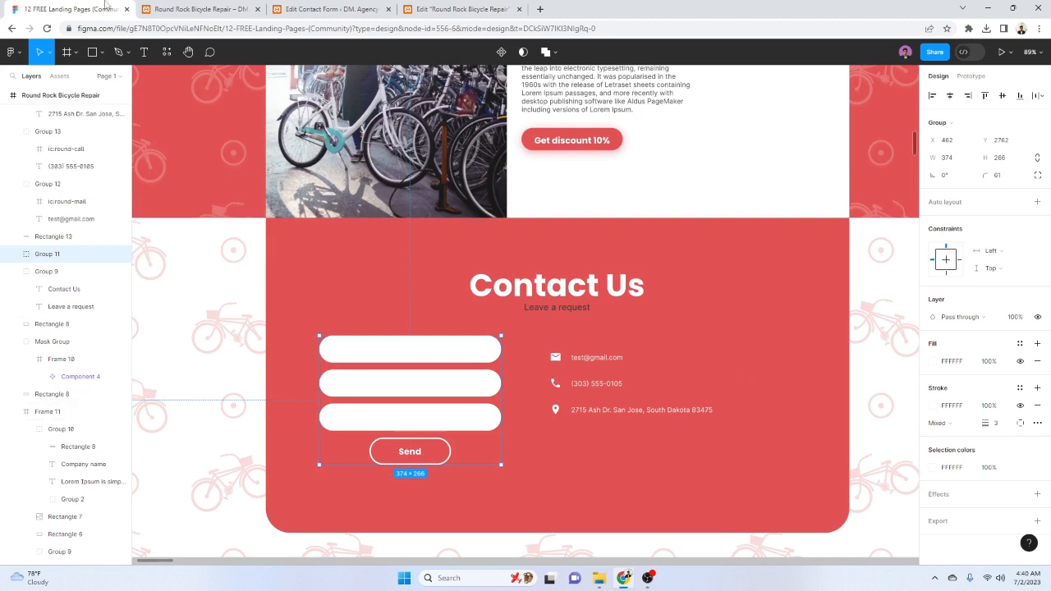
# Inspect the form's first field on the preview page with DevTools, keeping the form fields uncovered
pyautogui.click(177, 7)
pyautogui.rightClick(322, 336)
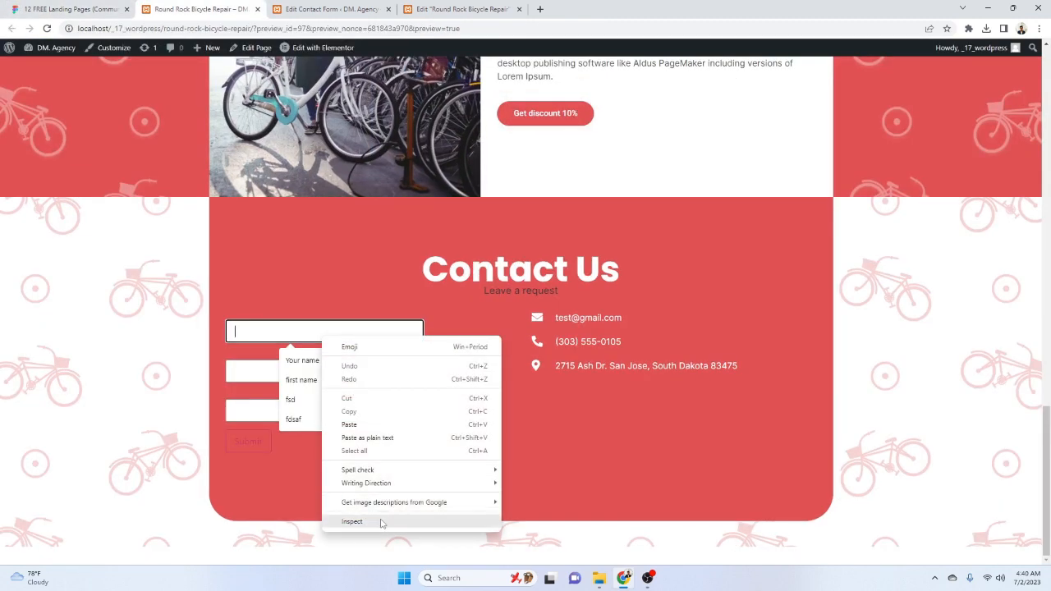
pyautogui.click(382, 519)
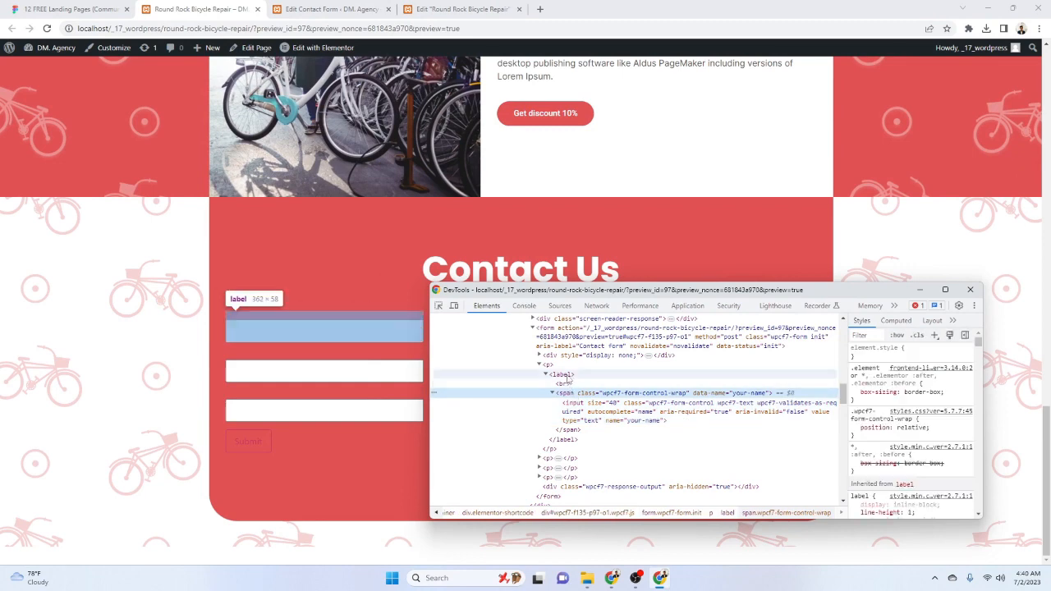
pyautogui.moveTo(634, 289); pyautogui.dragTo(691, 226)
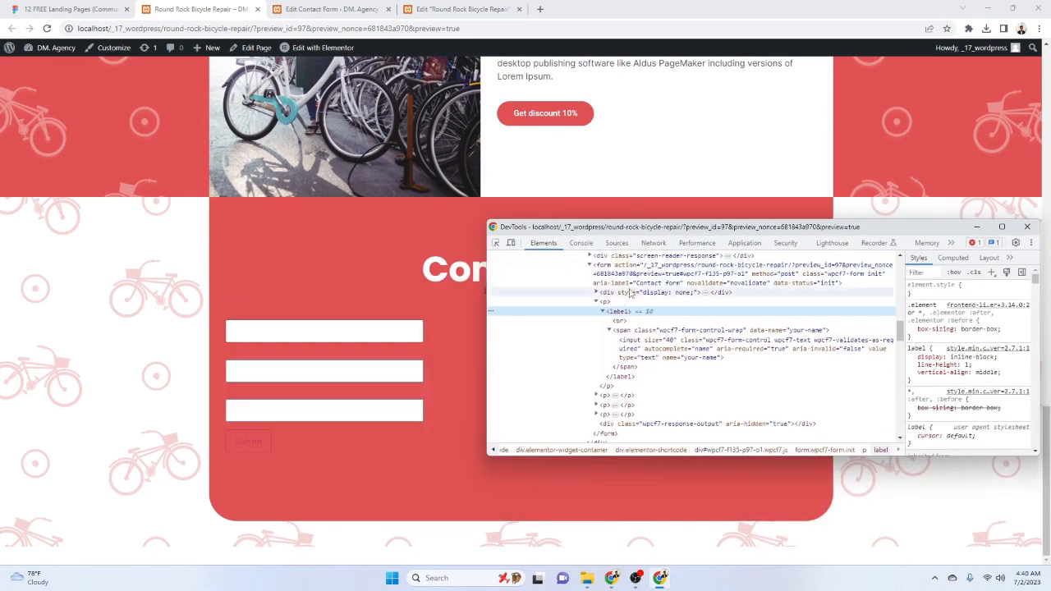
# Examine the form's nested div, paragraph and label elements in the page markup, collapsing and expanding the first field's paragraph and label
pyautogui.click(631, 294)
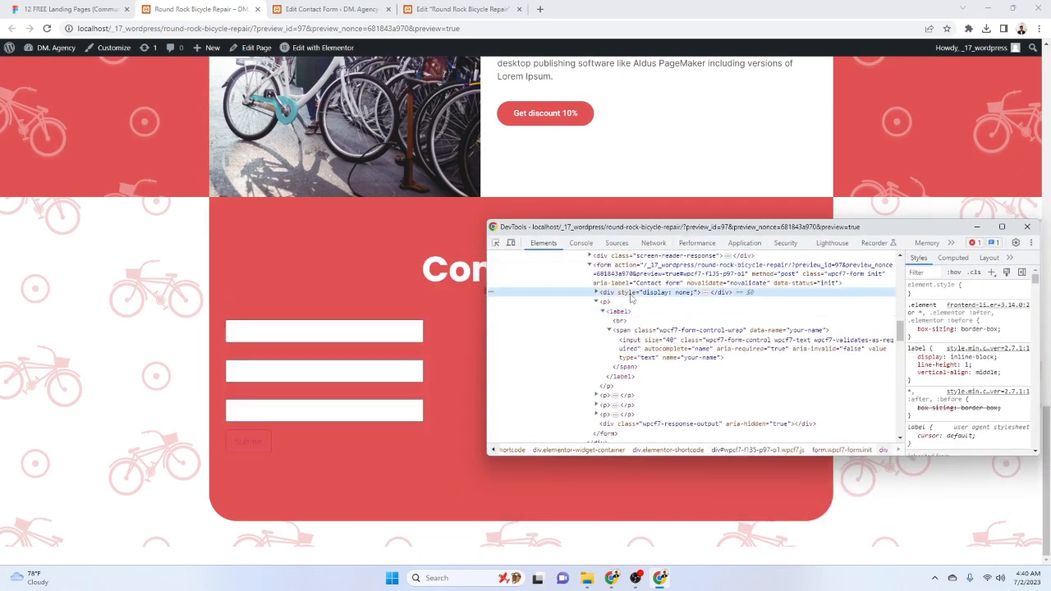
pyautogui.click(620, 313)
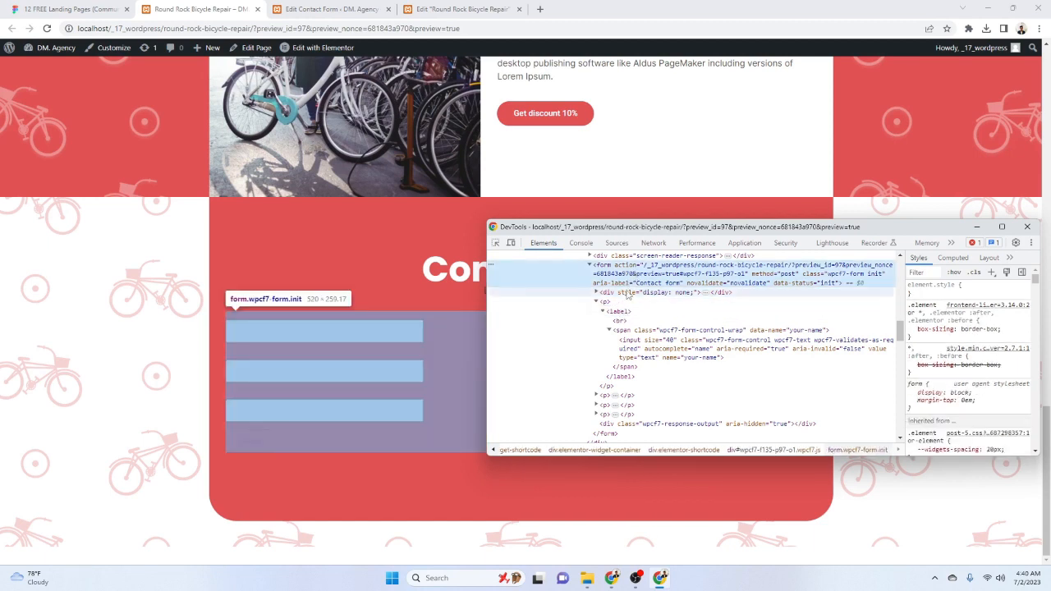
pyautogui.click(612, 294)
pyautogui.click(597, 301)
pyautogui.click(603, 302)
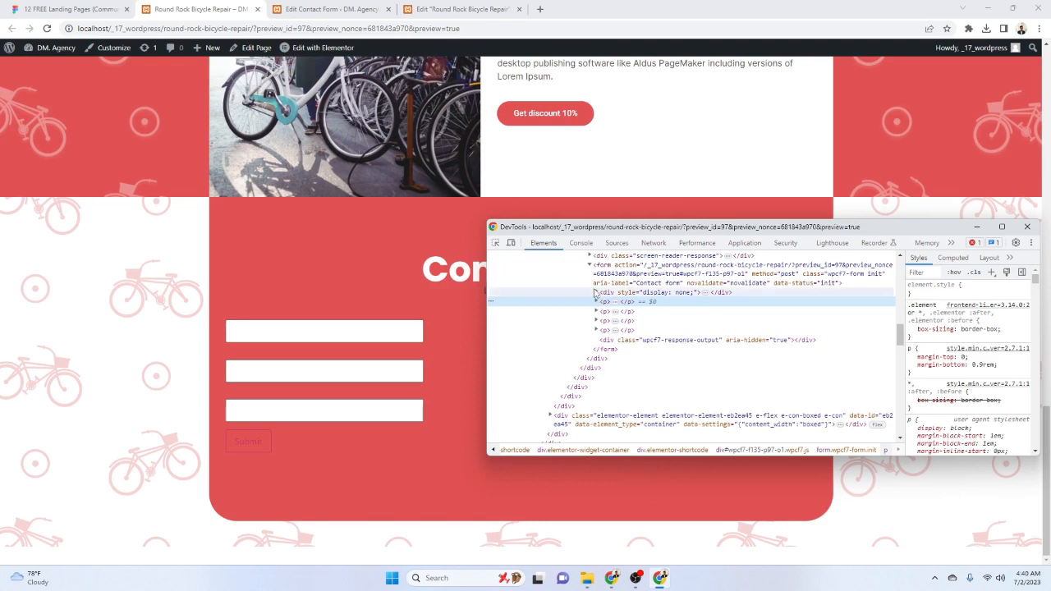
pyautogui.click(596, 302)
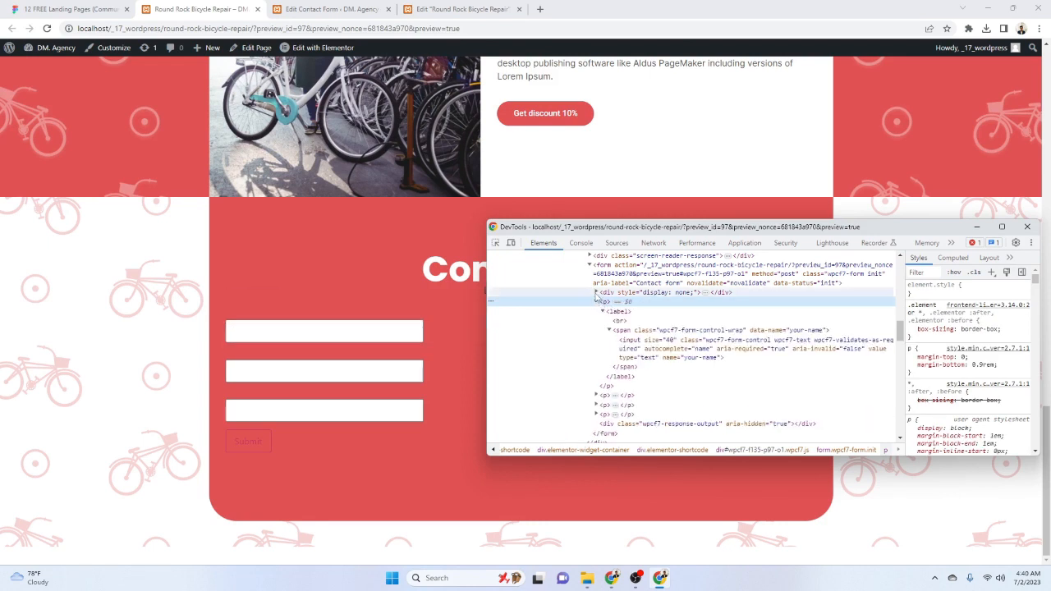
pyautogui.click(609, 312)
pyautogui.click(603, 312)
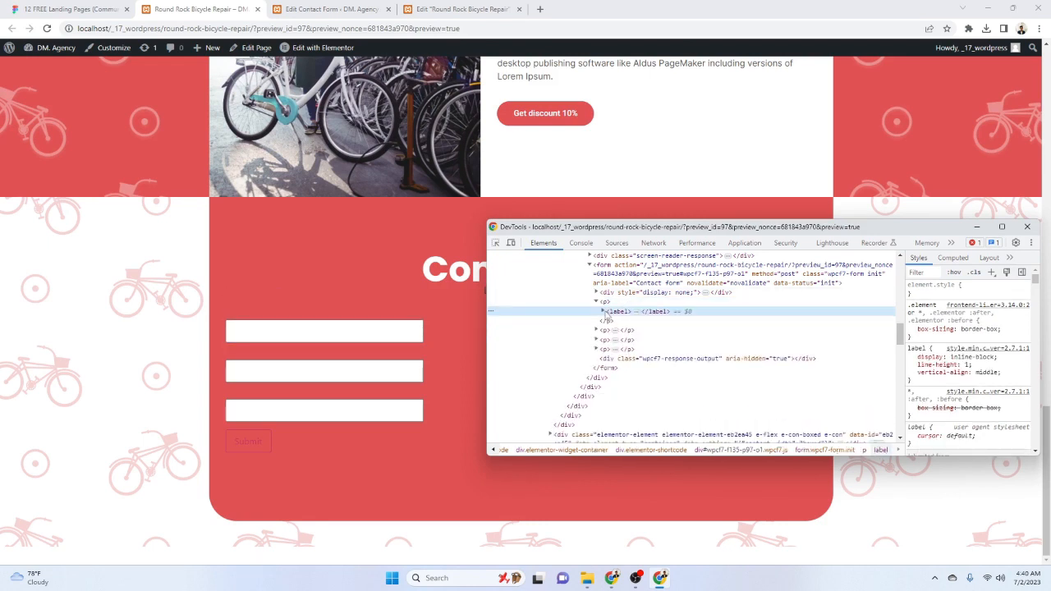
pyautogui.click(602, 312)
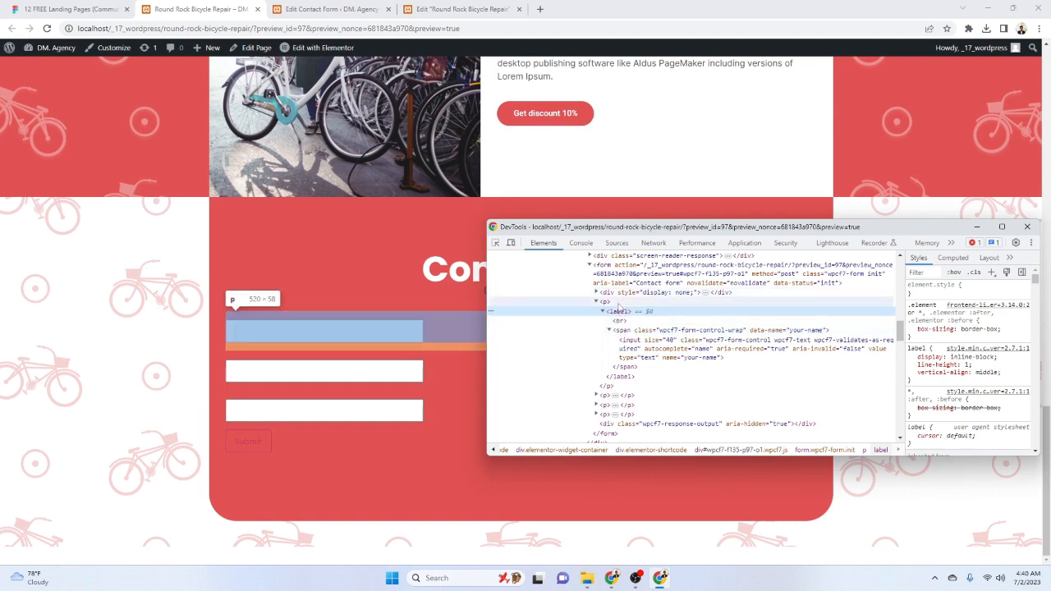
# Add a style rule for the label element in DevTools with width 100%, keeping the contact form fields uncovered
pyautogui.click(993, 272)
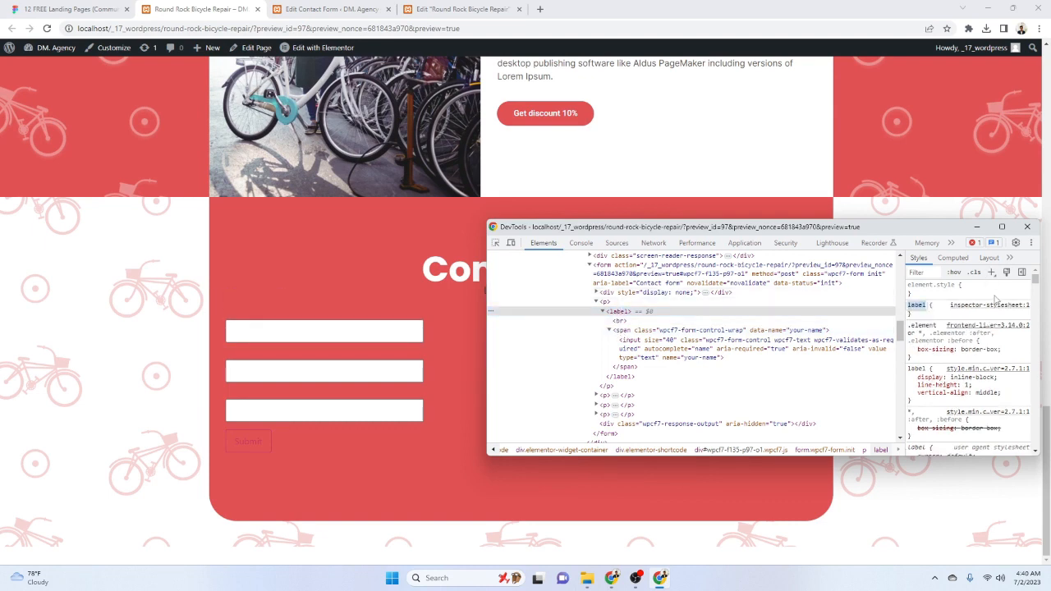
pyautogui.press('Tab')
pyautogui.write('width')
pyautogui.press('Tab')
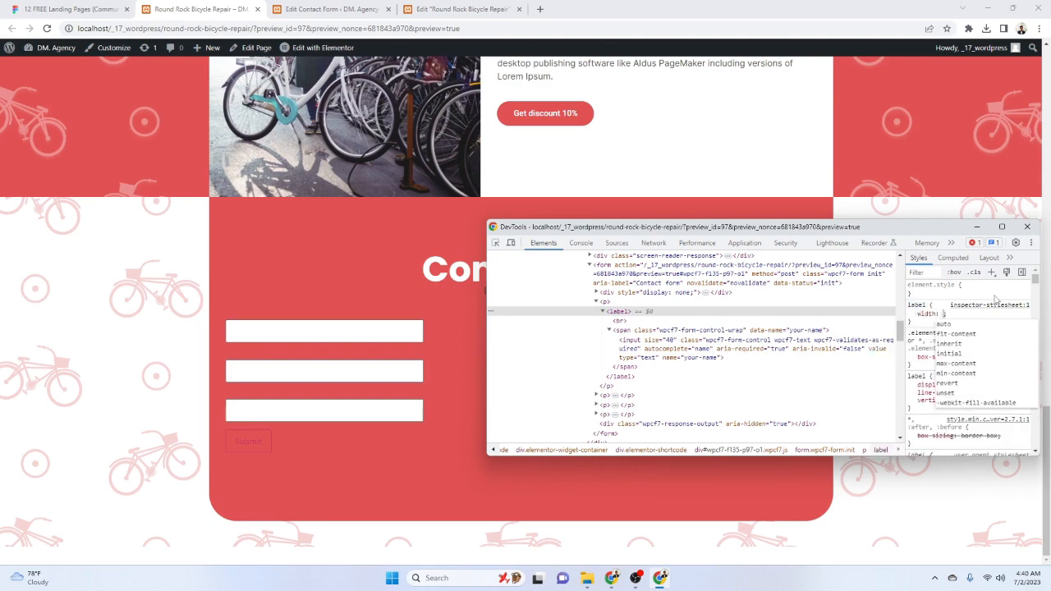
pyautogui.write('100%')
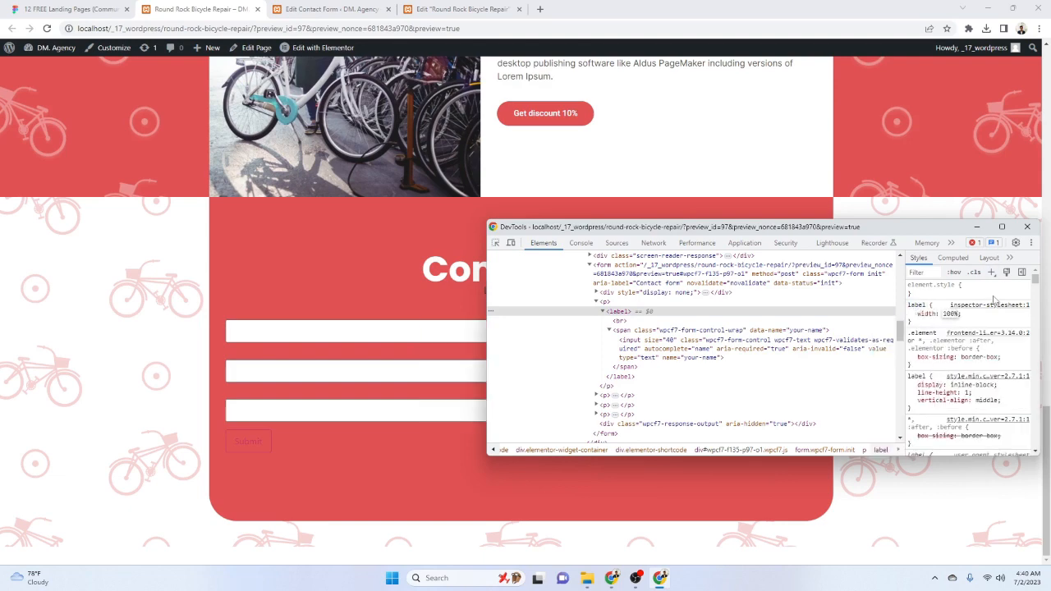
pyautogui.moveTo(856, 229); pyautogui.dragTo(735, 406)
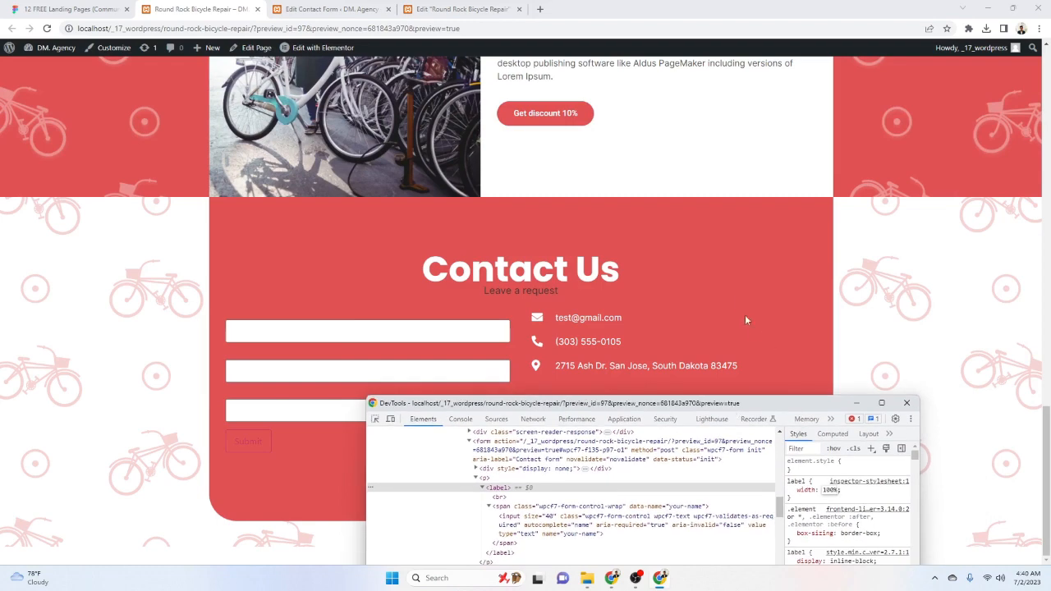
pyautogui.moveTo(575, 409); pyautogui.dragTo(676, 82)
pyautogui.click(959, 176)
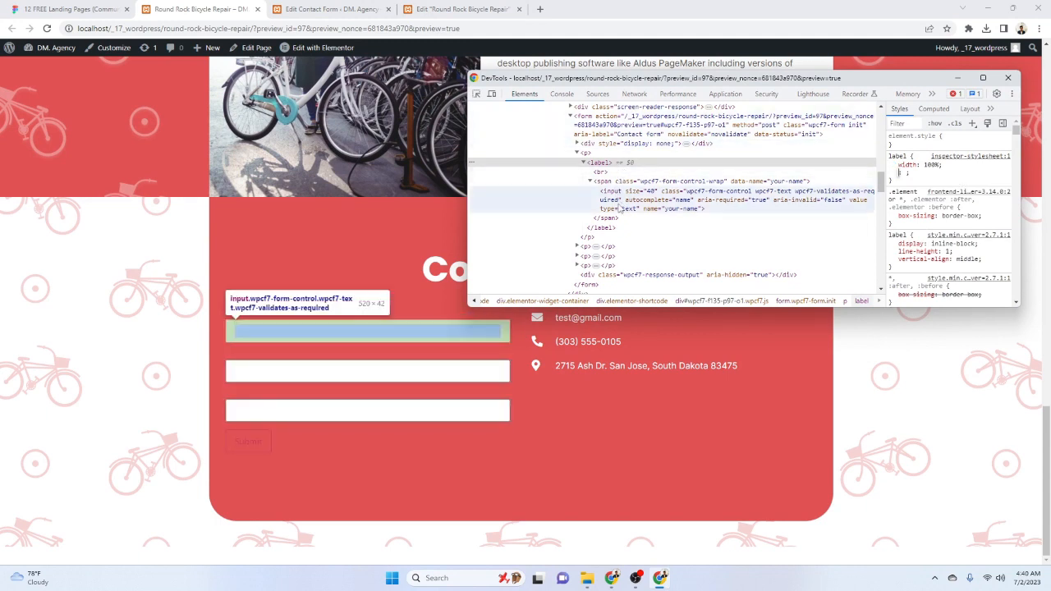
# Create a style rule for the first field's input element with a border-radius of 20px
pyautogui.click(618, 199)
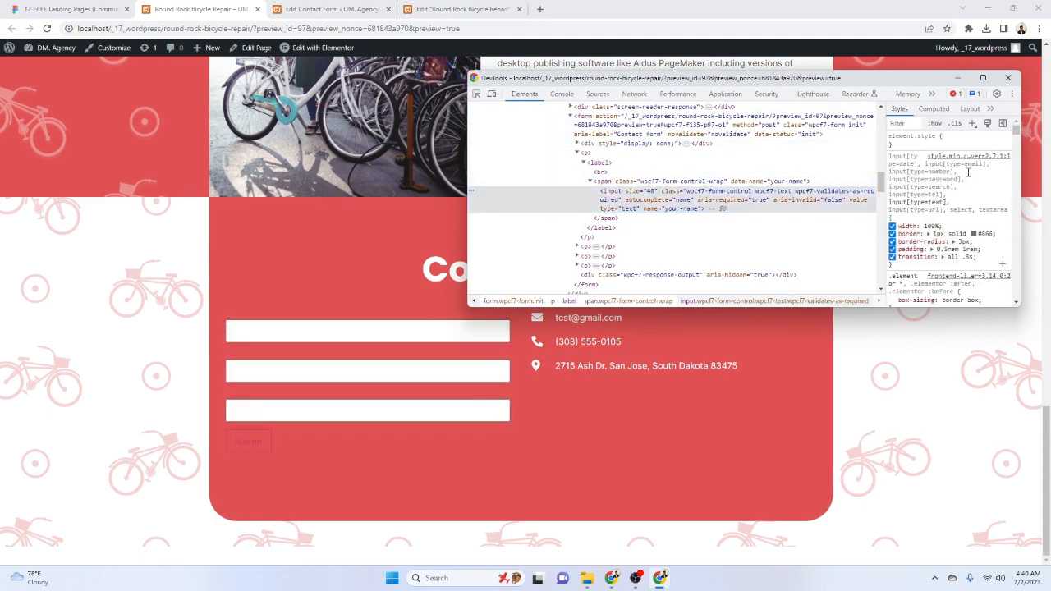
pyautogui.click(973, 123)
pyautogui.click(1000, 171)
pyautogui.write('border')
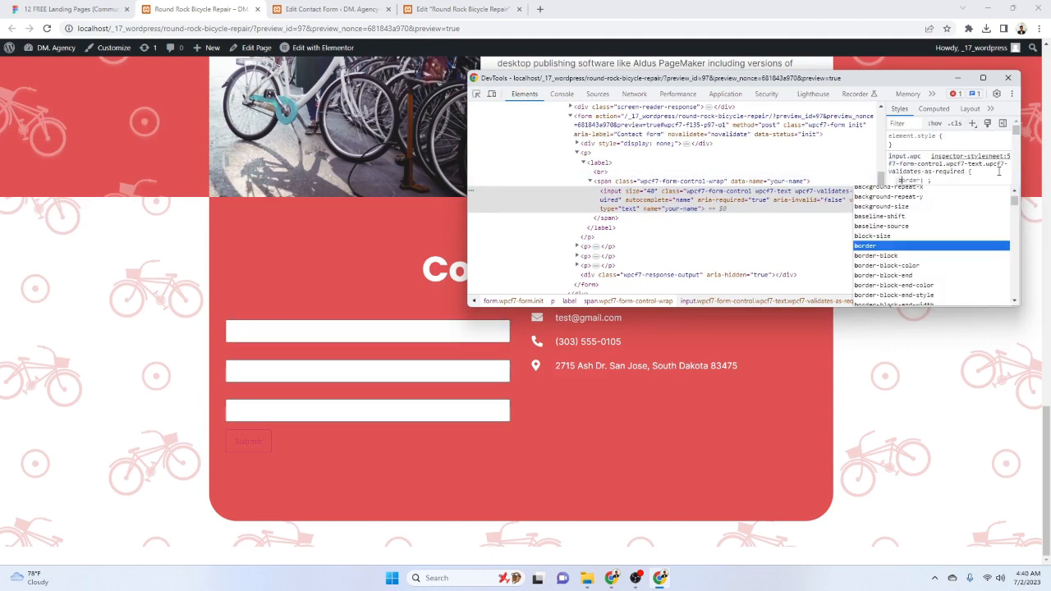
pyautogui.write('-radius')
pyautogui.press('Return')
pyautogui.write('20p')
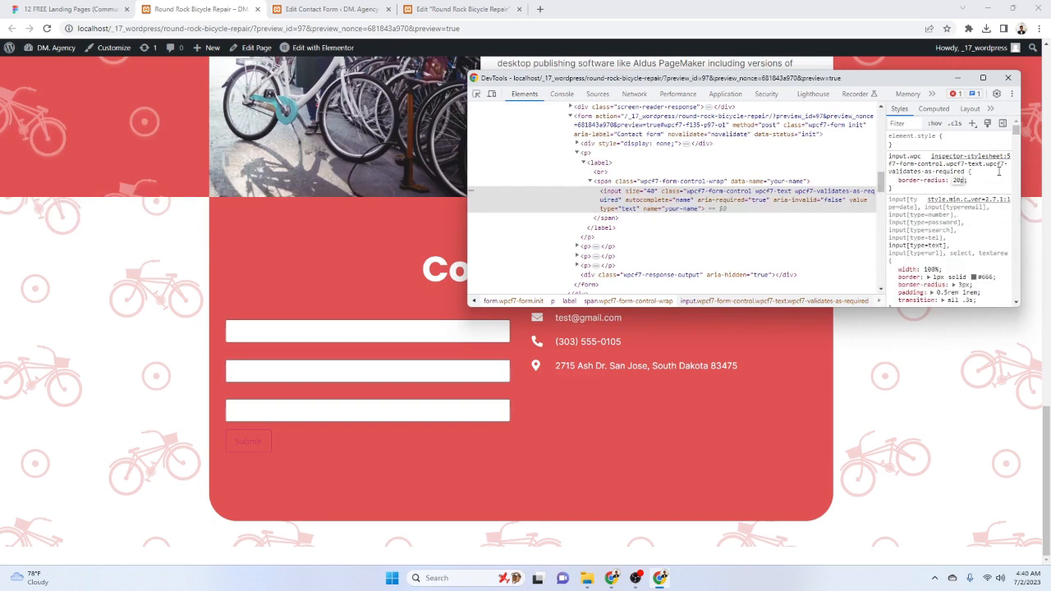
pyautogui.write('x')
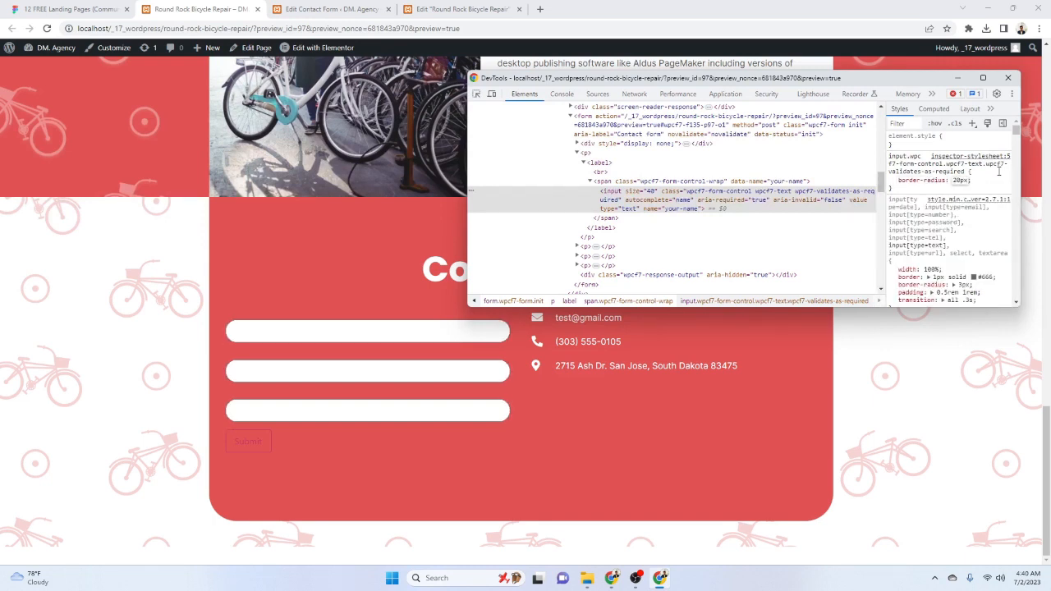
# Change the input rule's border-radius to 30px
pyautogui.press('BackSpace')
pyautogui.press('BackSpace')
pyautogui.press('BackSpace')
pyautogui.press('BackSpace')
pyautogui.write('30')
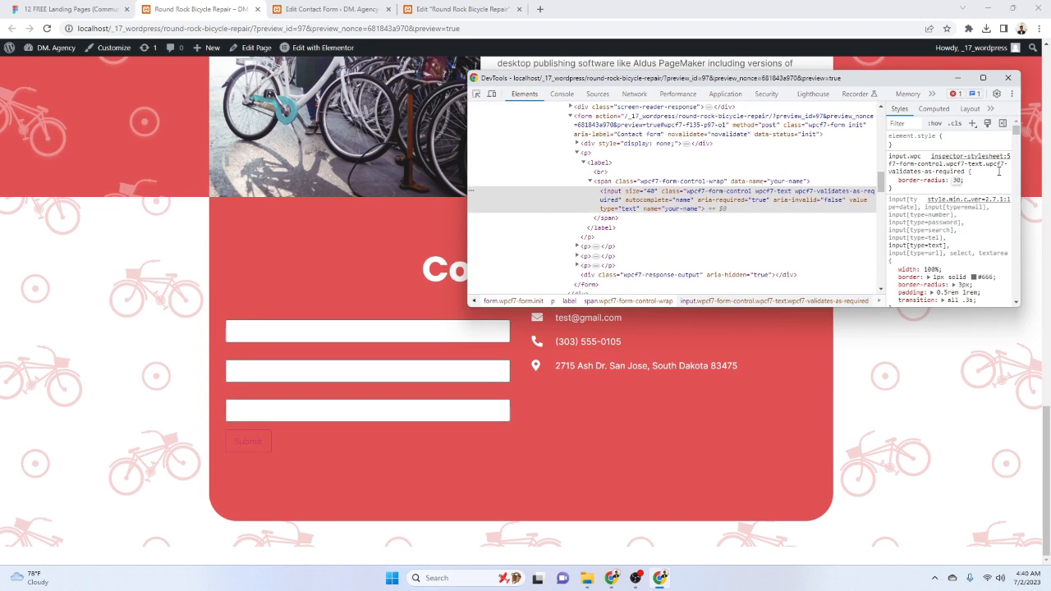
pyautogui.write('px')
pyautogui.press('Return')
# Remove the form fields' outline by adding border: none to the input rule
pyautogui.write('border')
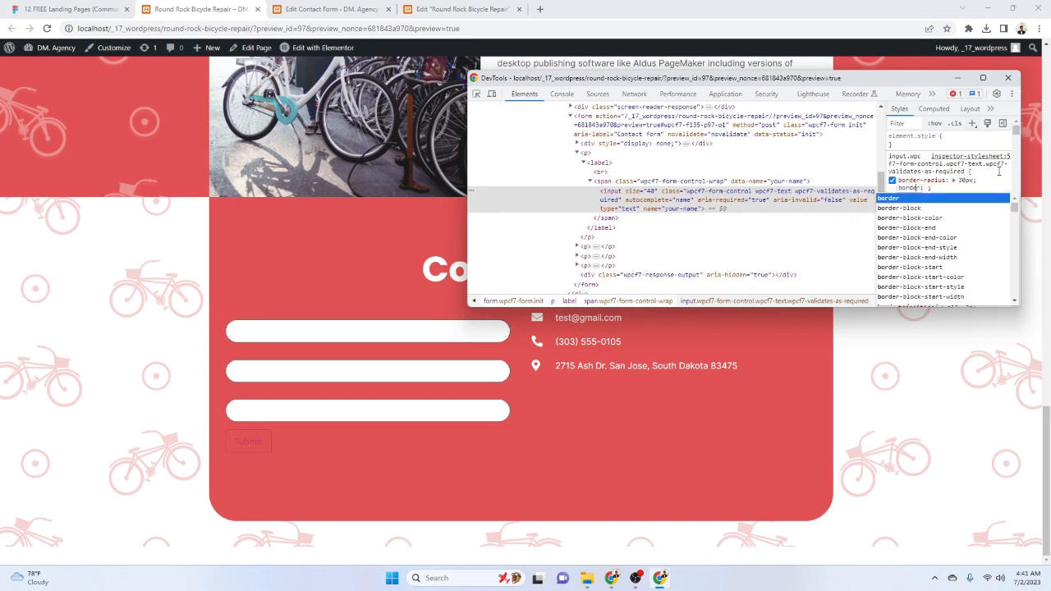
pyautogui.press('Tab')
pyautogui.write('none')
pyautogui.press('Return')
# Add a height property to the input rule, try values between 30px and 50px, and settle on 45px
pyautogui.write('height')
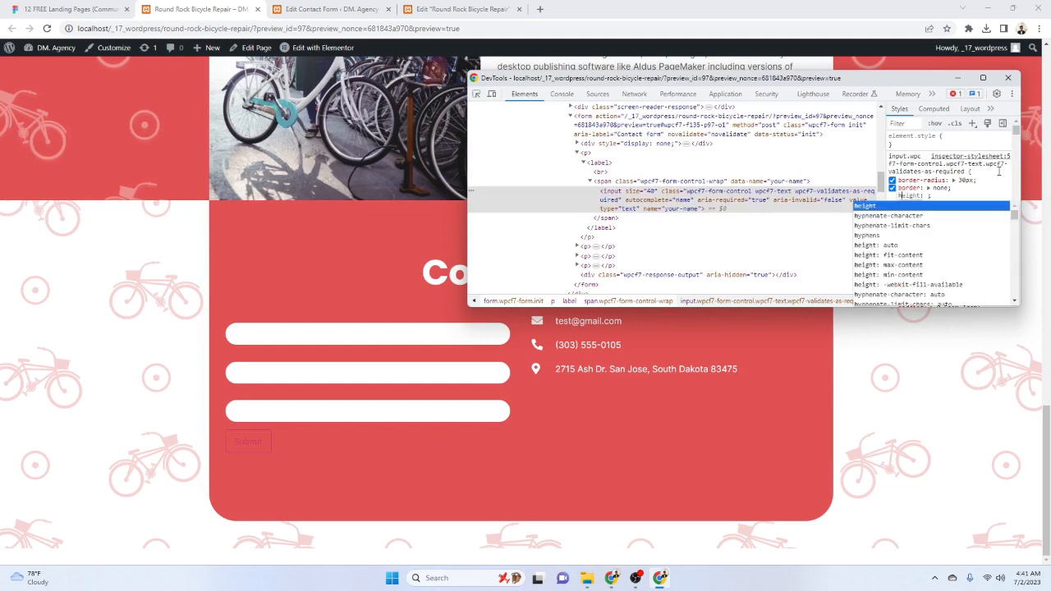
pyautogui.press('Tab')
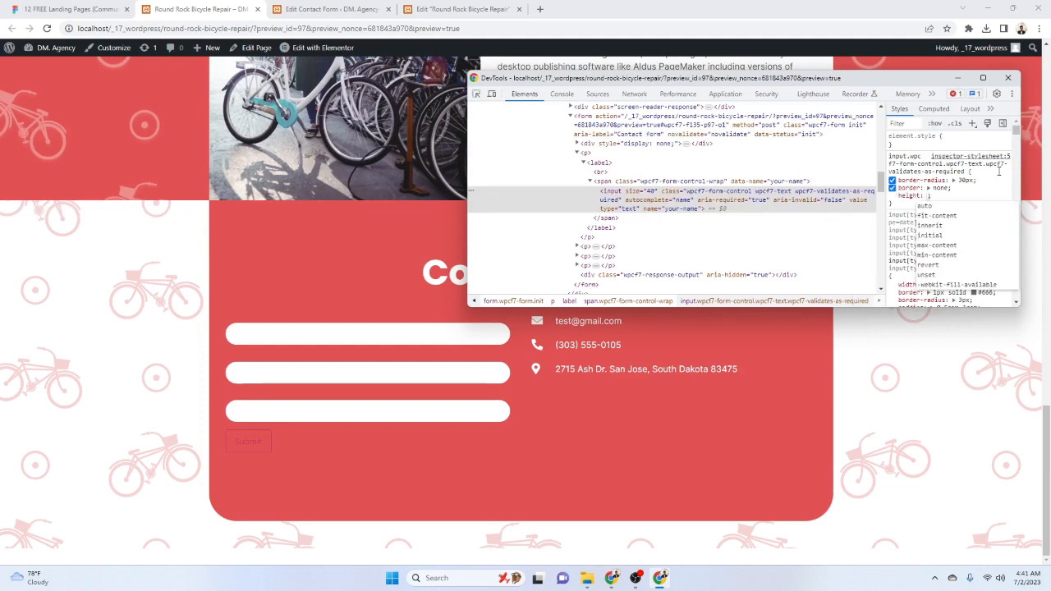
pyautogui.write('38')
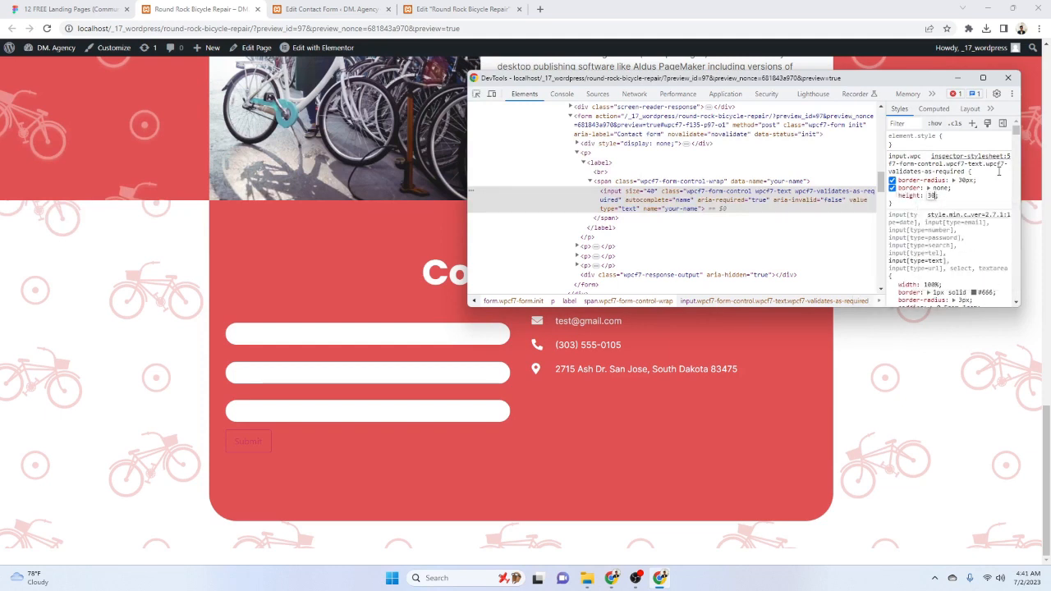
pyautogui.write('px')
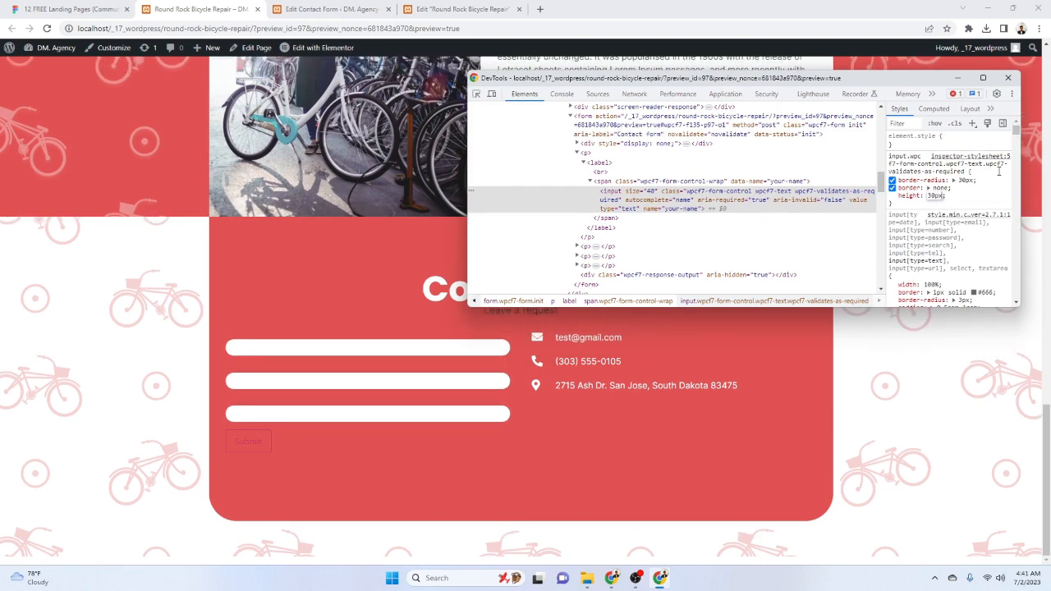
pyautogui.press('Up')
pyautogui.press('Up')
pyautogui.press('Up')
pyautogui.press('Up')
pyautogui.press('Up')
pyautogui.press('Up')
pyautogui.press('Up')
pyautogui.press('Up')
pyautogui.press('Up')
pyautogui.press('Up')
pyautogui.press('Up')
pyautogui.press('Up')
pyautogui.press('Up')
pyautogui.press('Up')
pyautogui.press('Up')
pyautogui.press('Up')
pyautogui.press('Up')
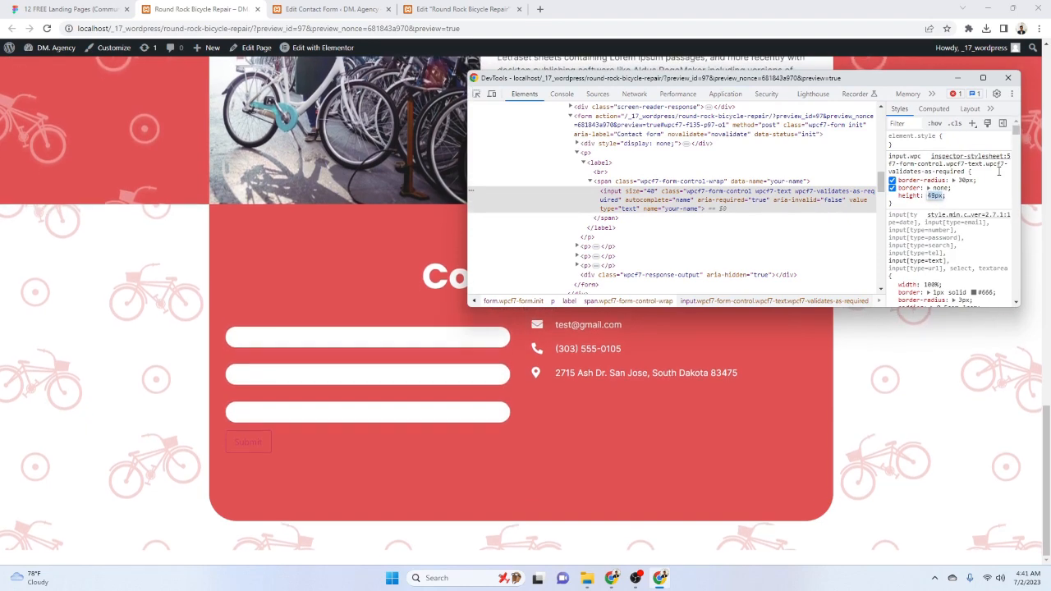
pyautogui.press('Down')
pyautogui.press('Down')
pyautogui.press('Down')
pyautogui.press('Down')
pyautogui.press('Down')
pyautogui.press('Down')
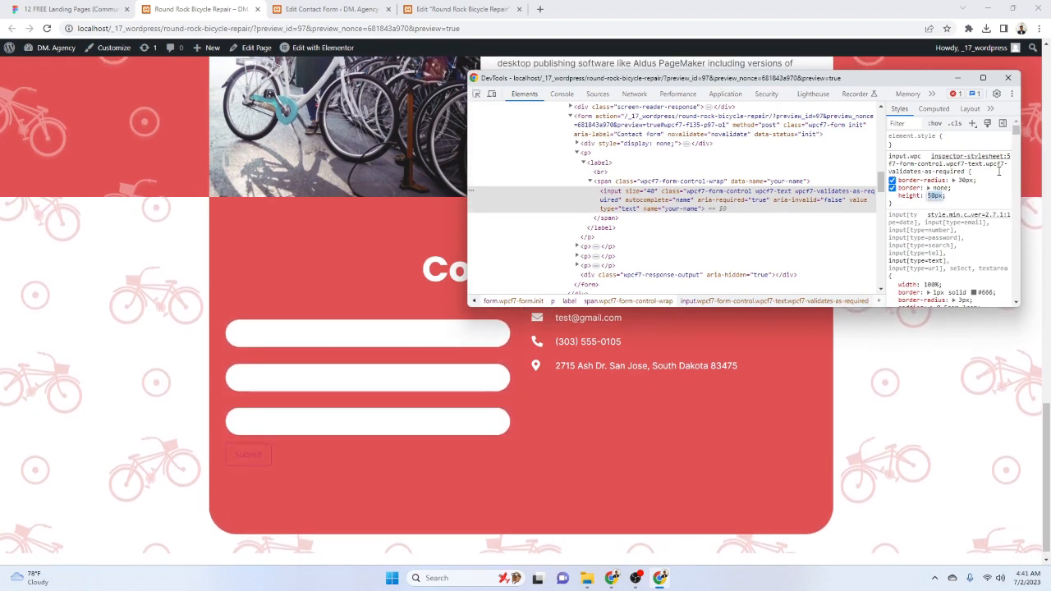
pyautogui.press('Down')
pyautogui.press('Down')
pyautogui.press('Down')
pyautogui.press('Down')
pyautogui.press('Down')
pyautogui.press('Down')
pyautogui.press('Down')
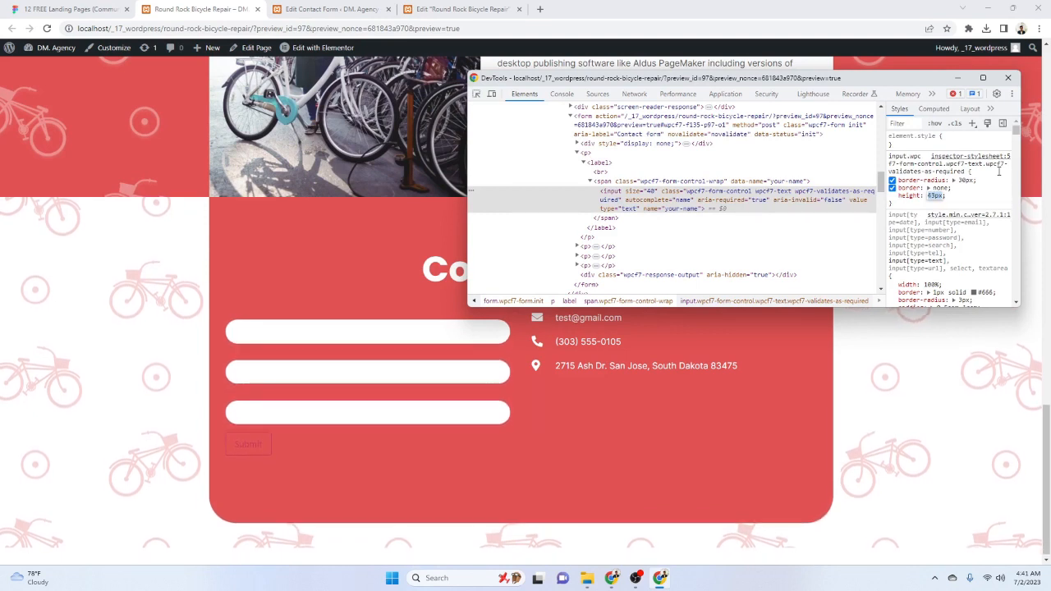
pyautogui.press('Down')
pyautogui.press('Down')
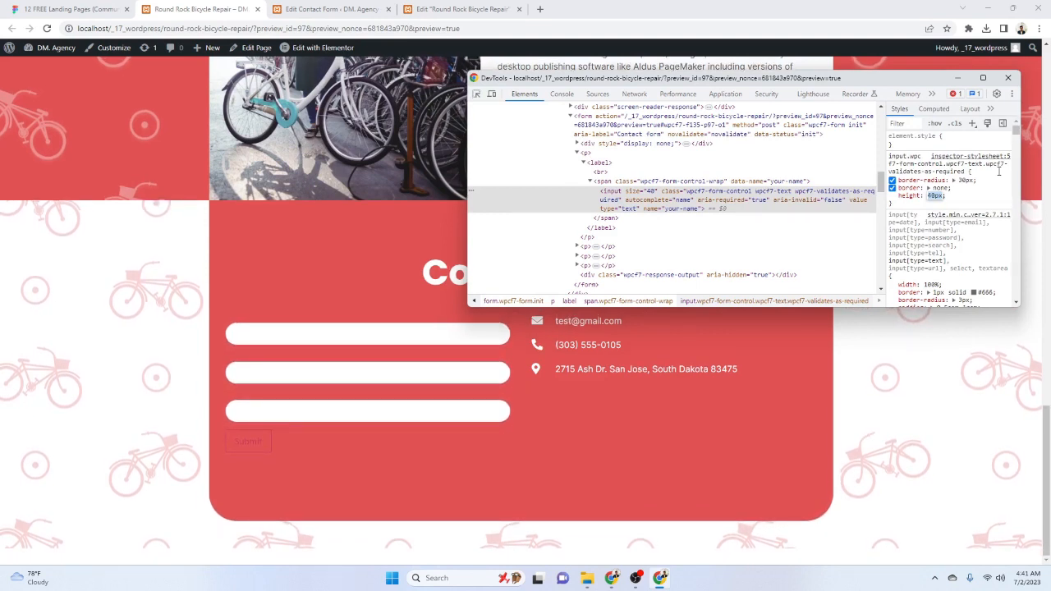
pyautogui.press('Up')
pyautogui.press('Up')
pyautogui.press('Up')
pyautogui.press('Up')
pyautogui.press('Up')
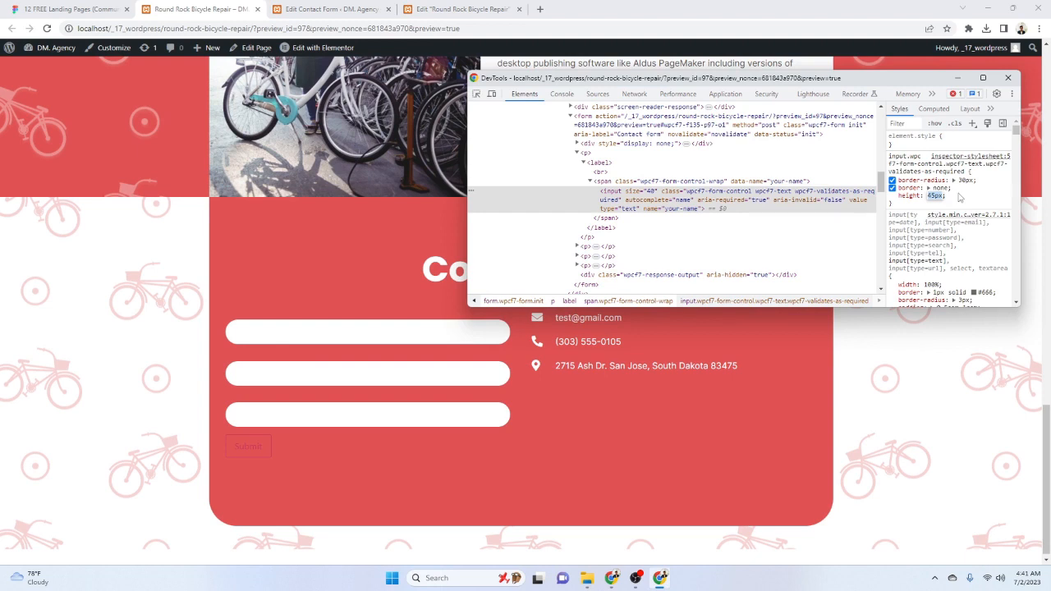
# Copy the complete input style rule, including its selector and the border-radius, border and height declarations
pyautogui.click(903, 207)
pyautogui.moveTo(896, 207); pyautogui.dragTo(1011, 169)
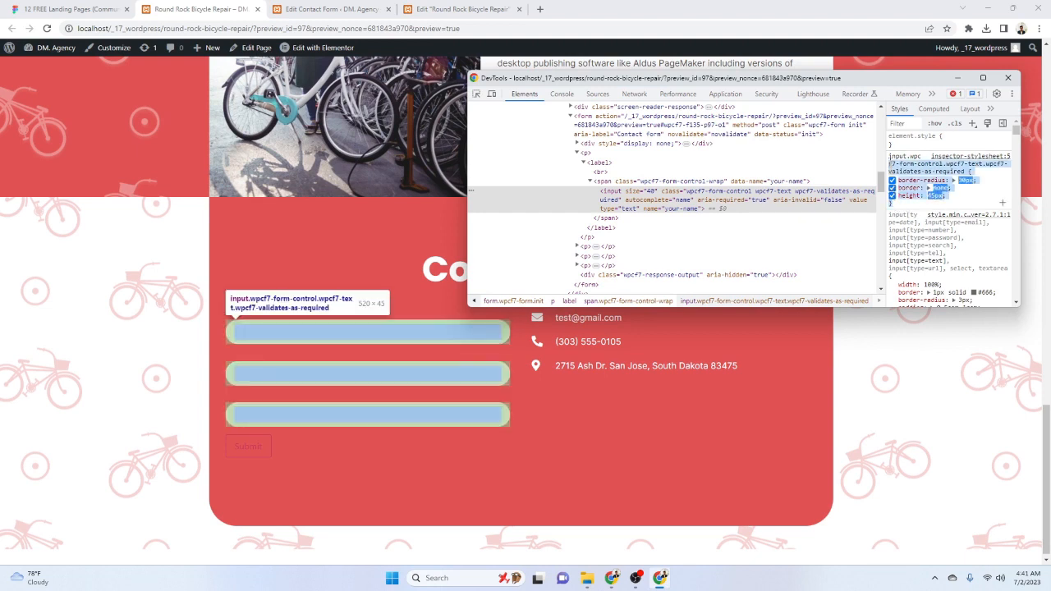
pyautogui.moveTo(890, 162); pyautogui.dragTo(890, 156)
pyautogui.hotkey('ctrl', 'c')
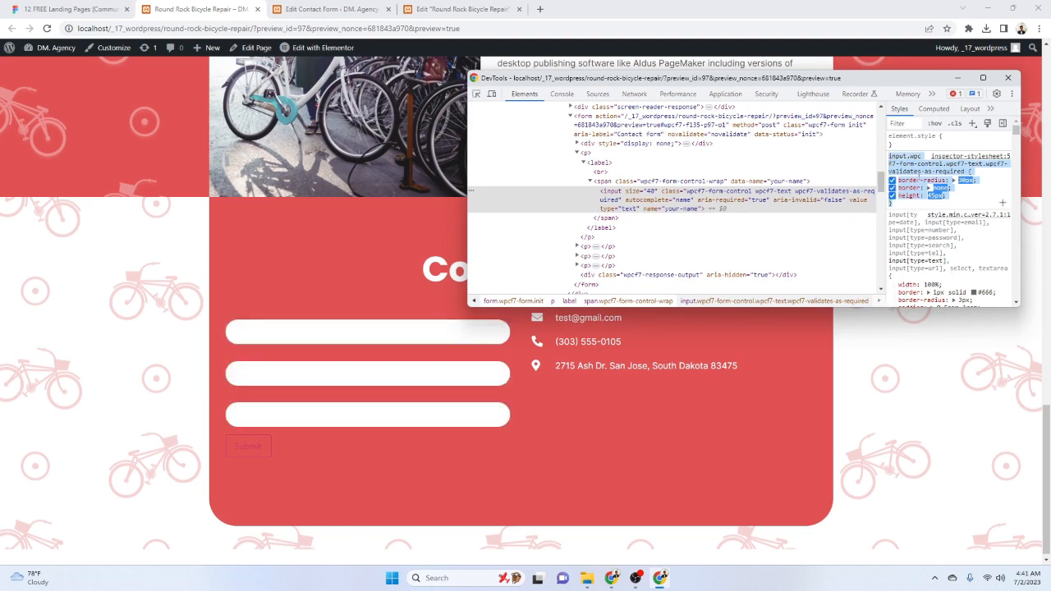
# Return to the Elementor page editor, place its browser tab beside the preview, and add an HTML widget below the contact form shortcode
pyautogui.click(310, 6)
pyautogui.moveTo(454, 8); pyautogui.dragTo(329, 8)
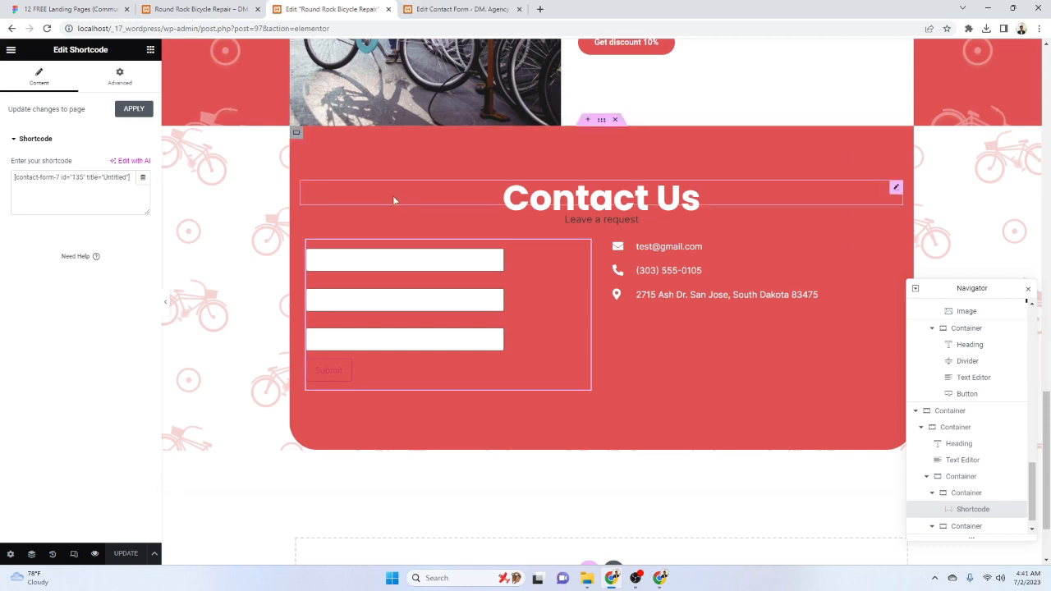
pyautogui.click(150, 49)
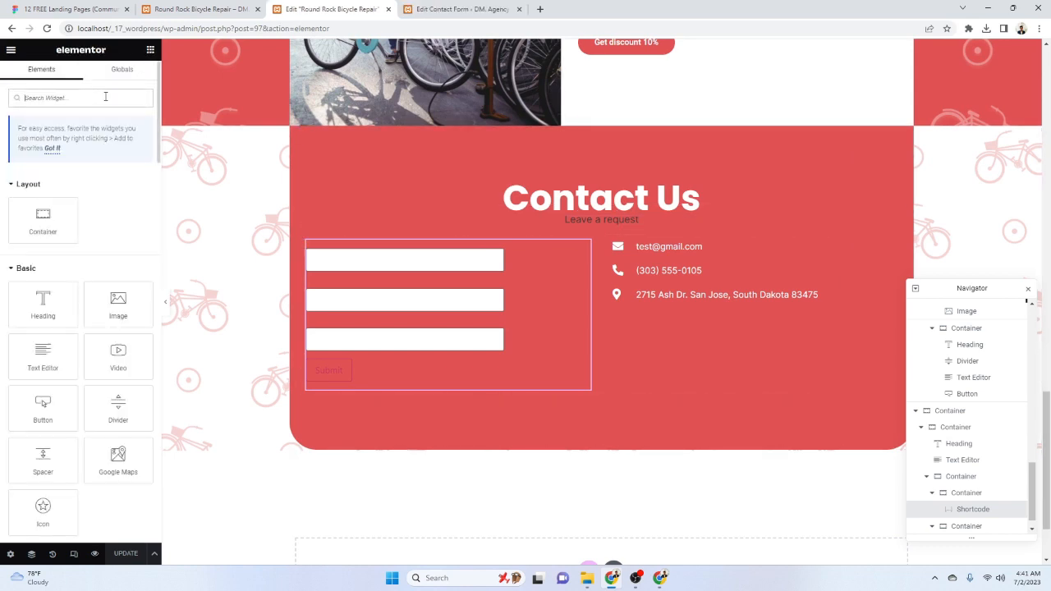
pyautogui.write('html')
pyautogui.moveTo(43, 193); pyautogui.dragTo(322, 386)
pyautogui.click(77, 175)
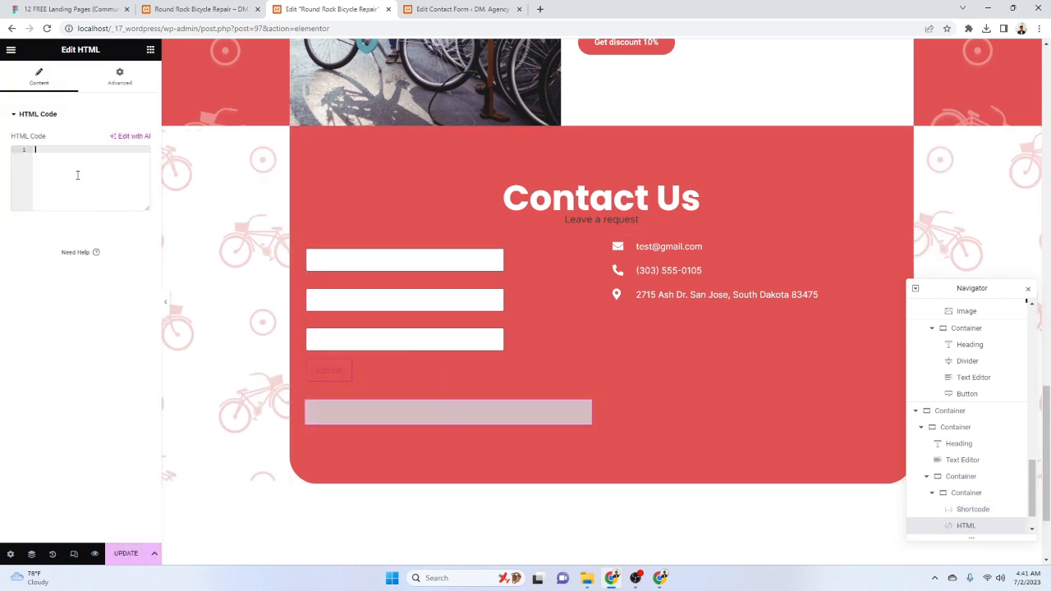
# Paste the copied input rule inside a <style> block in the HTML widget's code and update the page
pyautogui.write('<style>')
pyautogui.press('Return')
pyautogui.hotkey('ctrl', 'v')
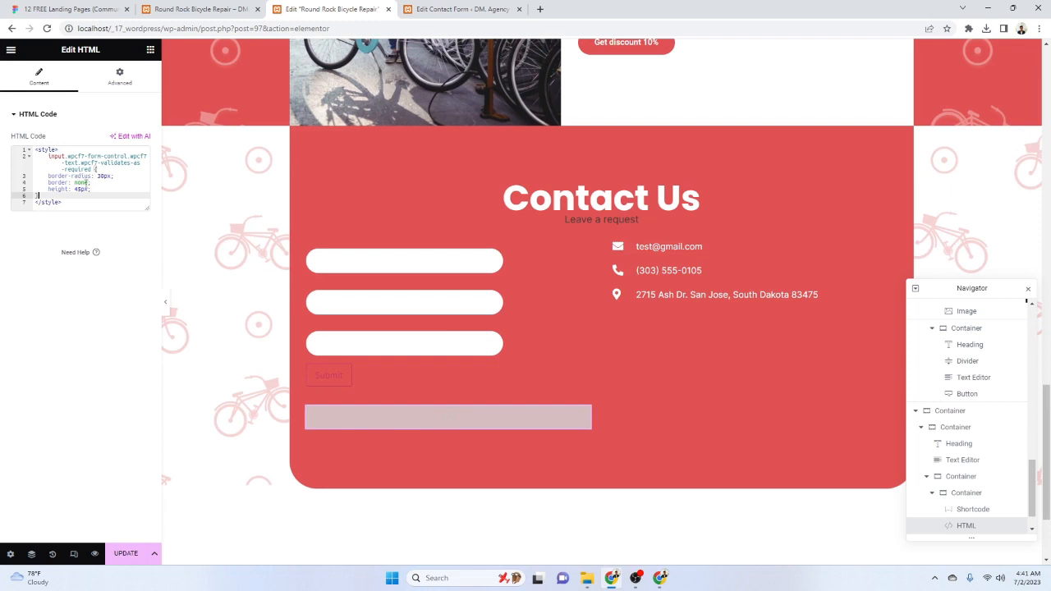
pyautogui.click(125, 554)
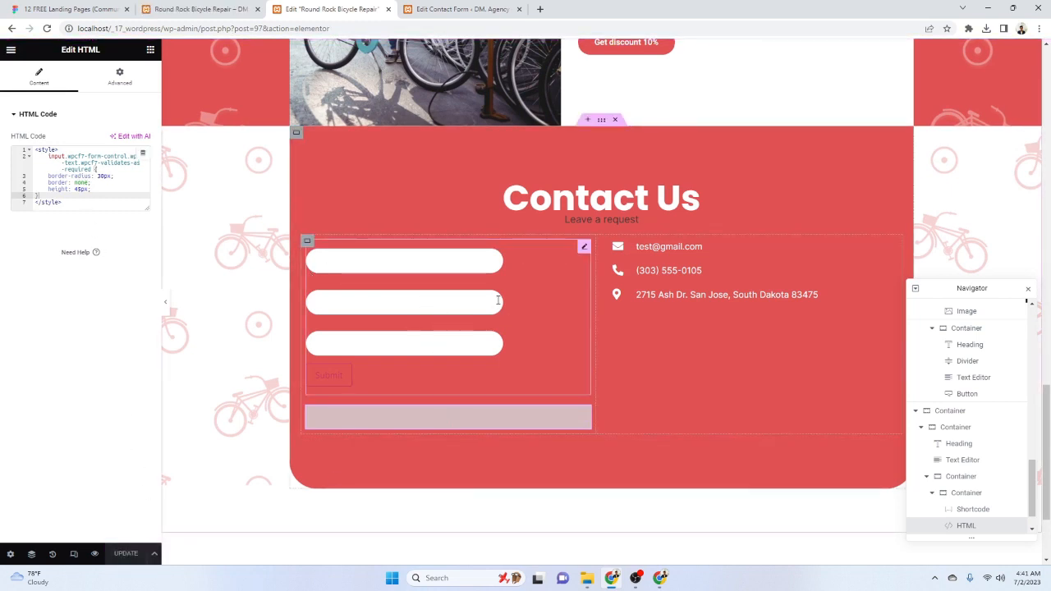
# Return to DevTools and start a new style rule for the first field's label element
pyautogui.click(661, 578)
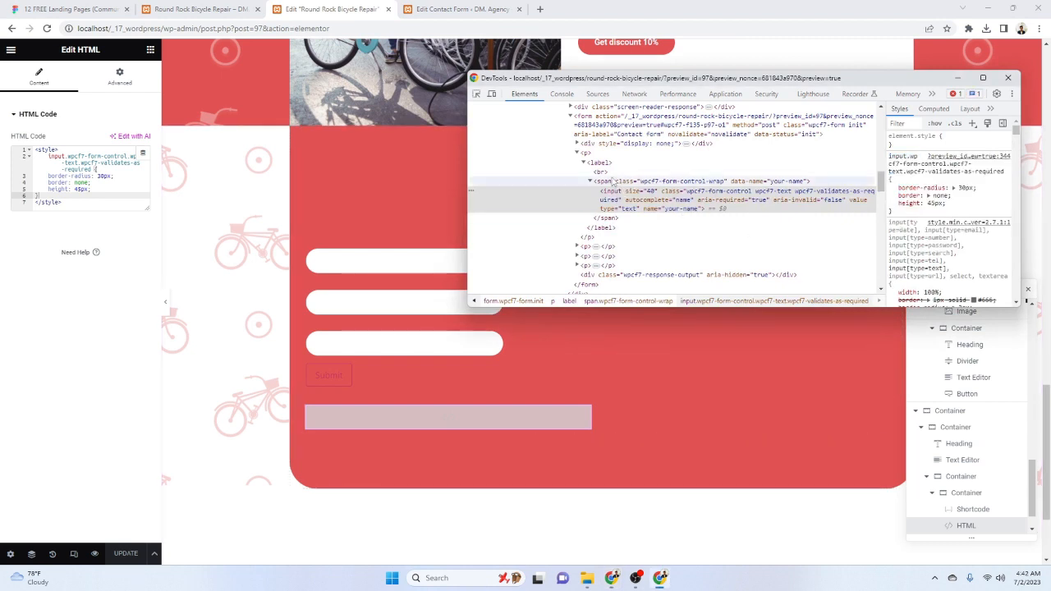
pyautogui.click(680, 164)
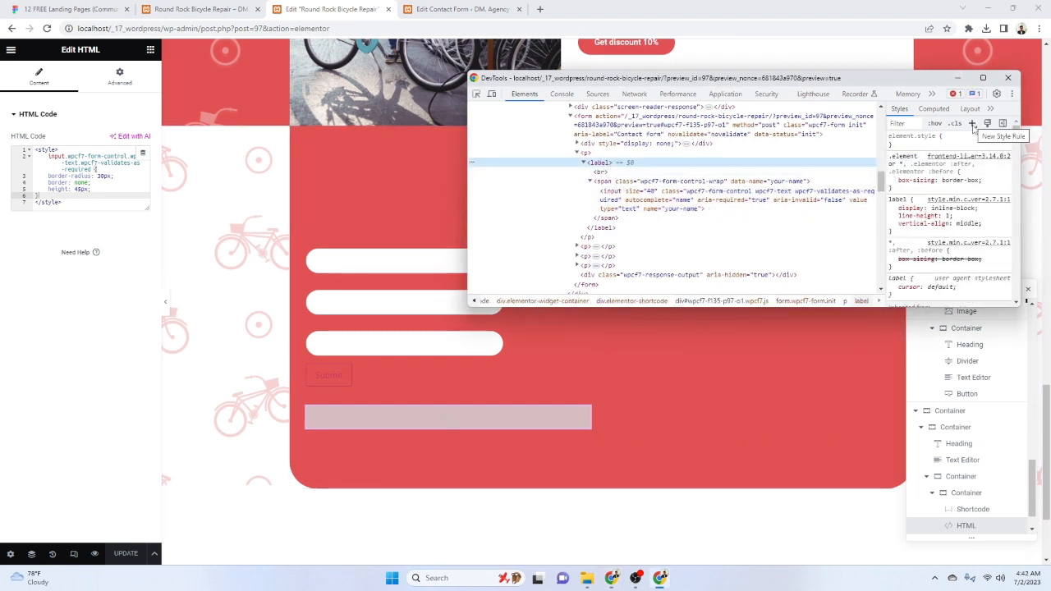
pyautogui.click(973, 123)
pyautogui.press('Return')
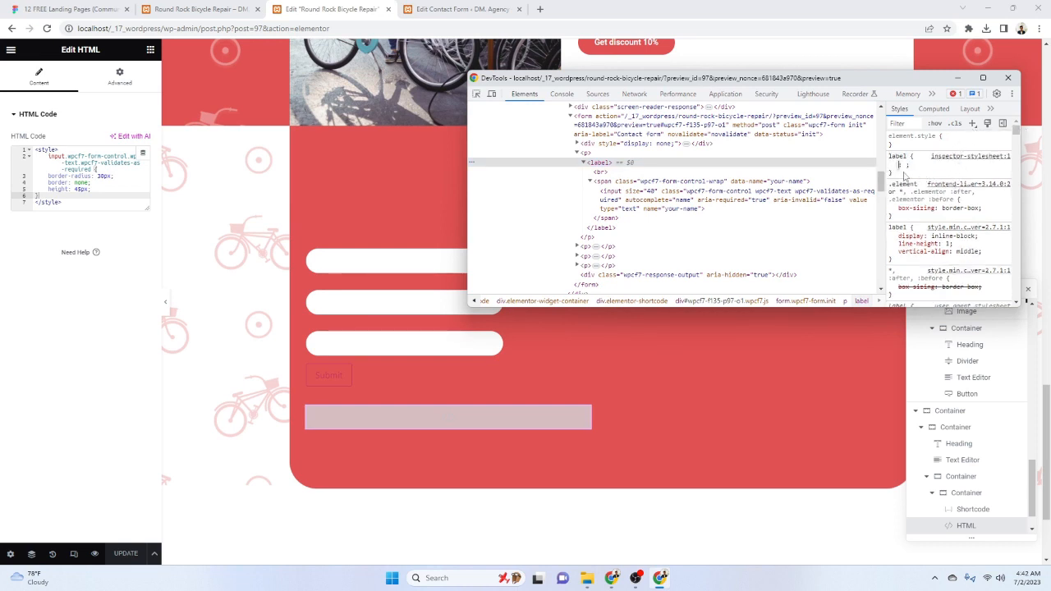
# Switch to the Edit Contact Form page and open the form template for editing
pyautogui.click(236, 6)
pyautogui.click(444, 9)
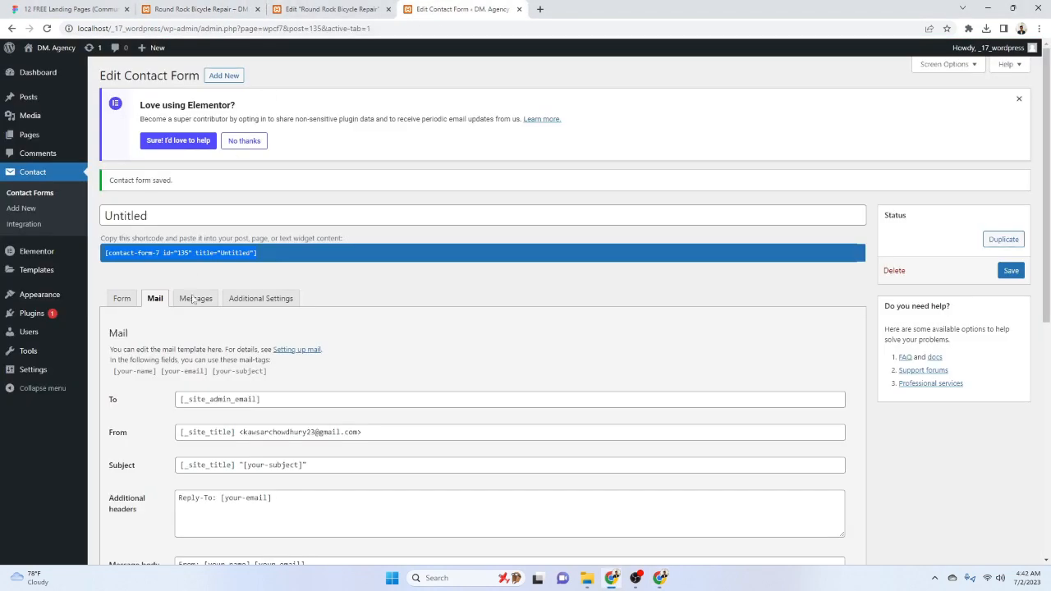
pyautogui.click(121, 298)
pyautogui.scroll(-2, 127, 247)
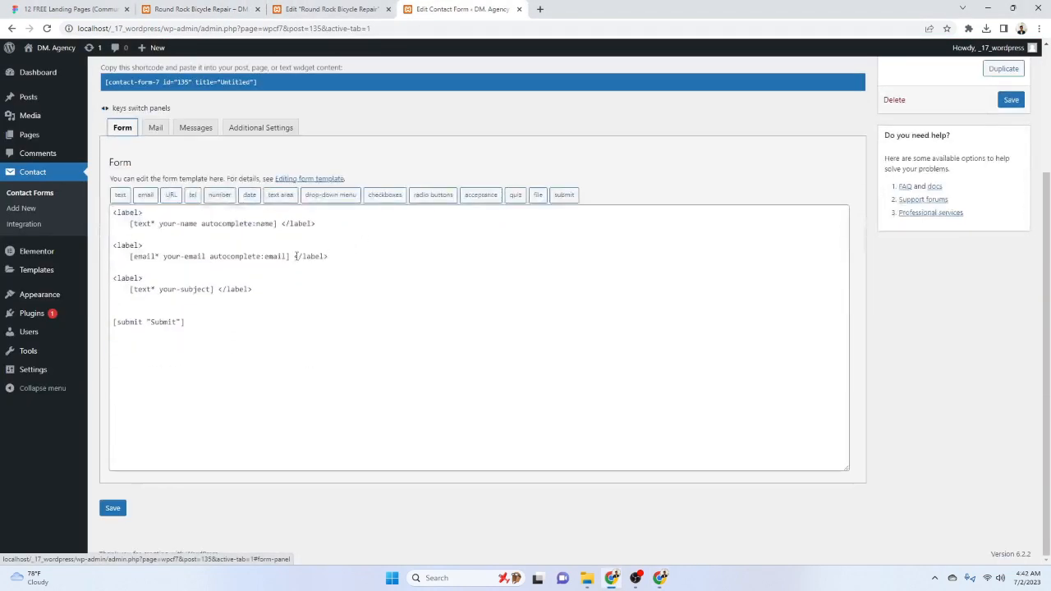
# Add class="contact_7_style" to the first label in the form template and copy the class attribute
pyautogui.click(140, 212)
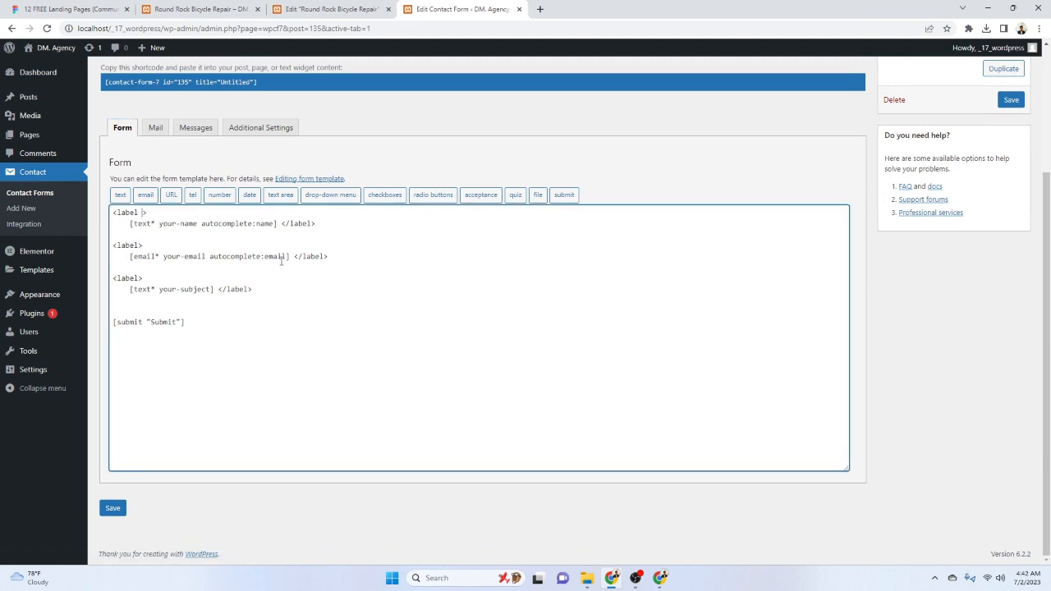
pyautogui.write('class="contact_7_style')
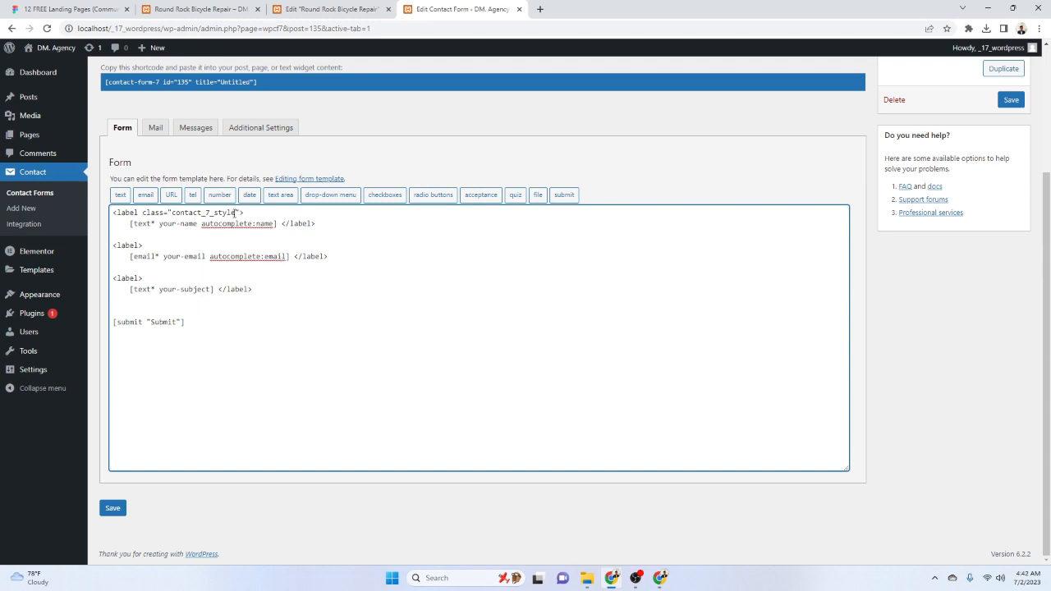
pyautogui.moveTo(141, 212); pyautogui.dragTo(239, 212)
pyautogui.hotkey('ctrl', 'c')
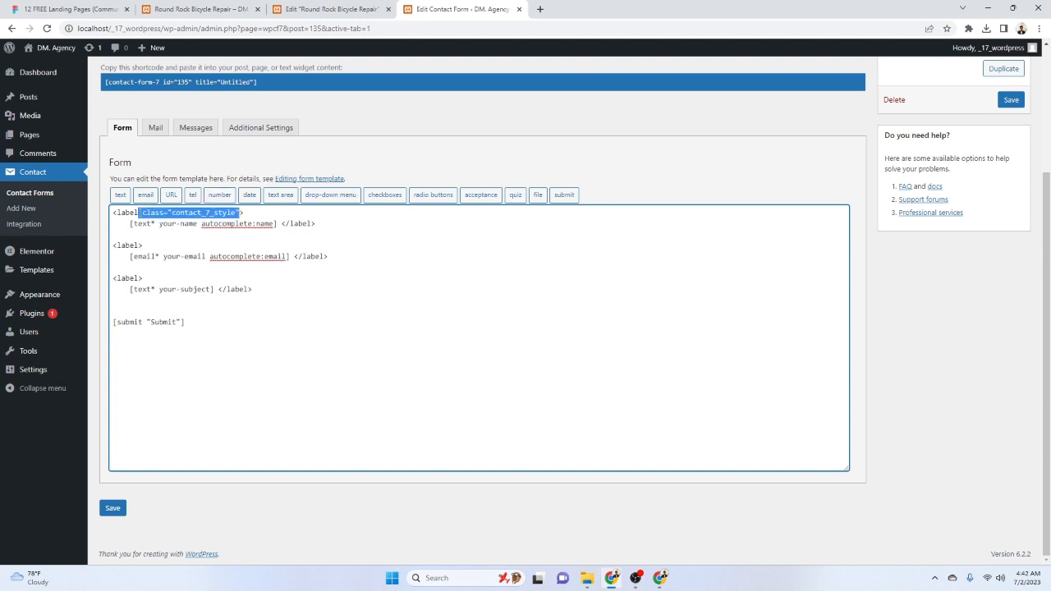
# Paste the class="contact_7_style" attribute into the second and third label tags of the form template and save the form
pyautogui.click(143, 246)
pyautogui.hotkey('ctrl', 'v')
pyautogui.click(137, 278)
pyautogui.hotkey('ctrl', 'v')
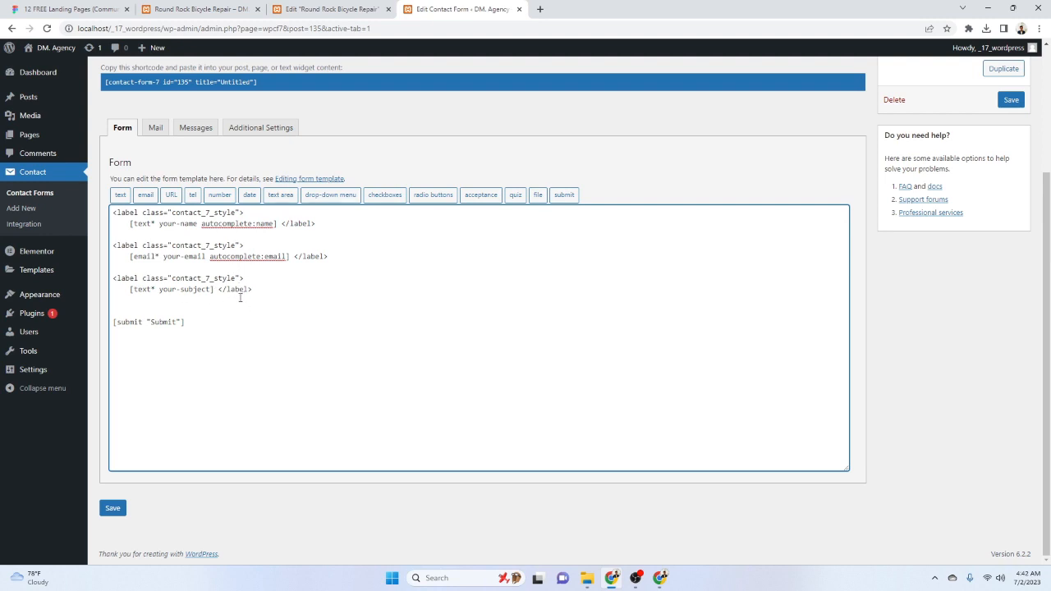
pyautogui.click(112, 508)
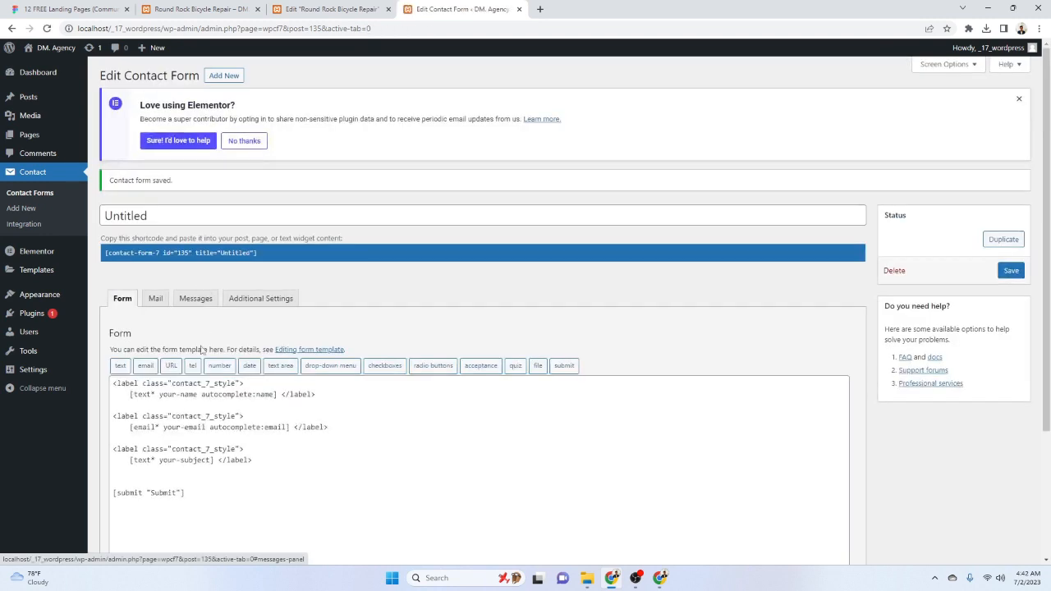
# Copy the contact_7_style class name, prefix the input selector in the HTML widget's CSS with .contact_7_style, and update the page
pyautogui.doubleClick(201, 450)
pyautogui.hotkey('ctrl', 'c')
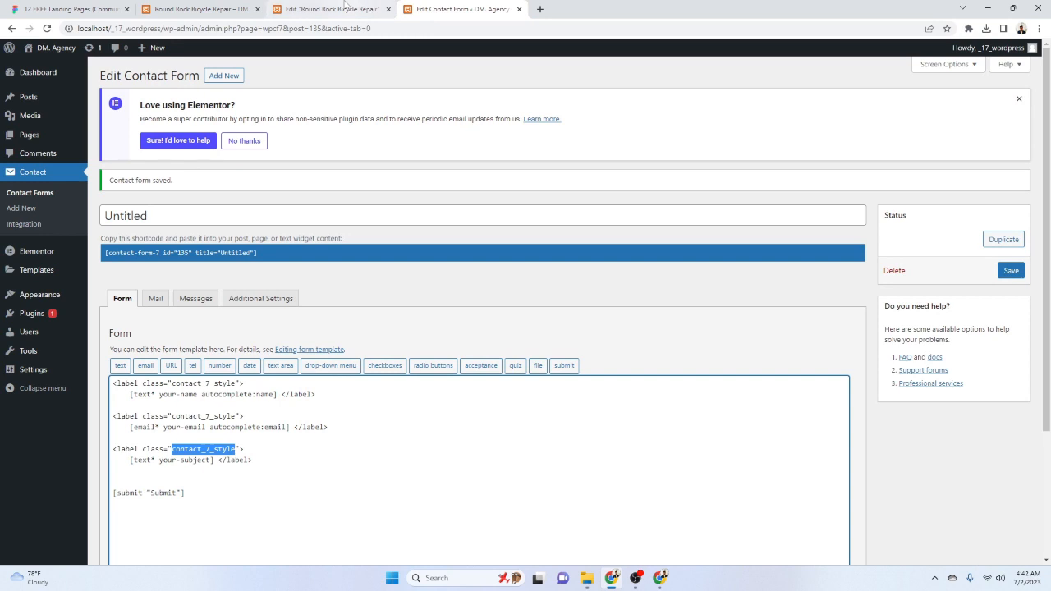
pyautogui.click(236, 8)
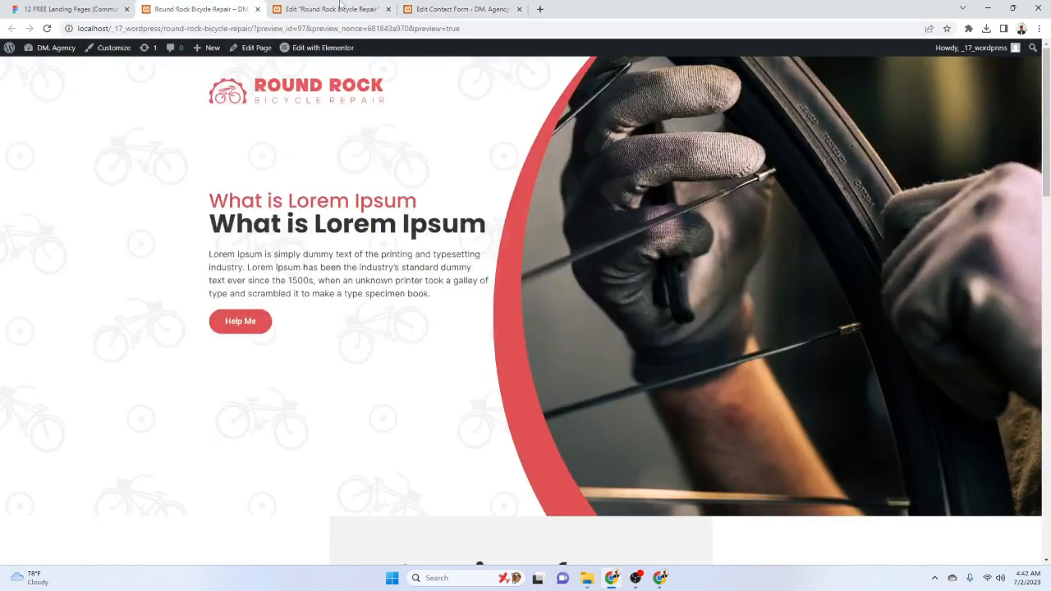
pyautogui.click(349, 9)
pyautogui.click(49, 157)
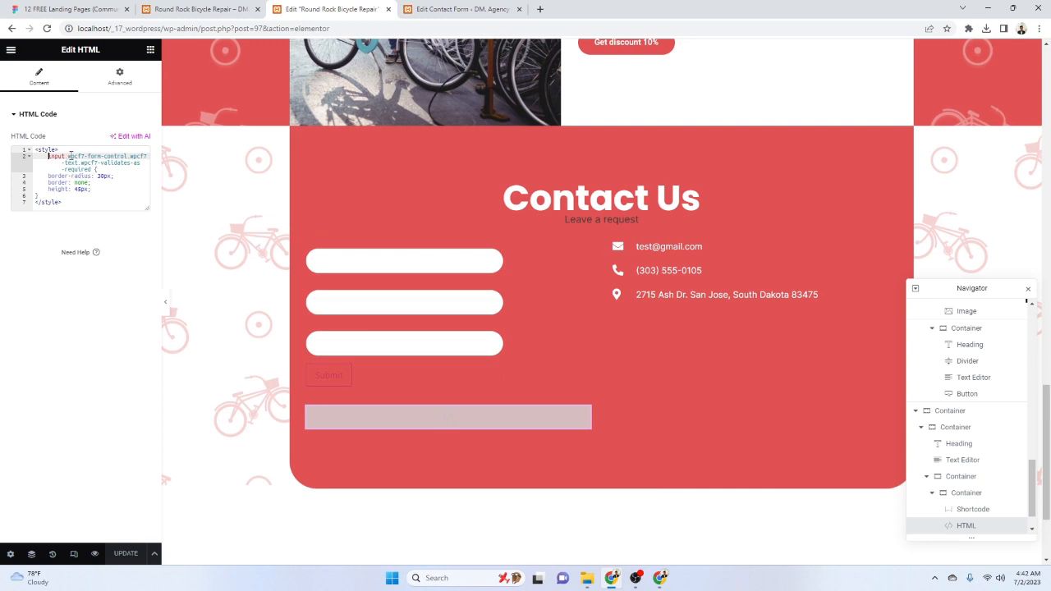
pyautogui.hotkey('ctrl', 'v')
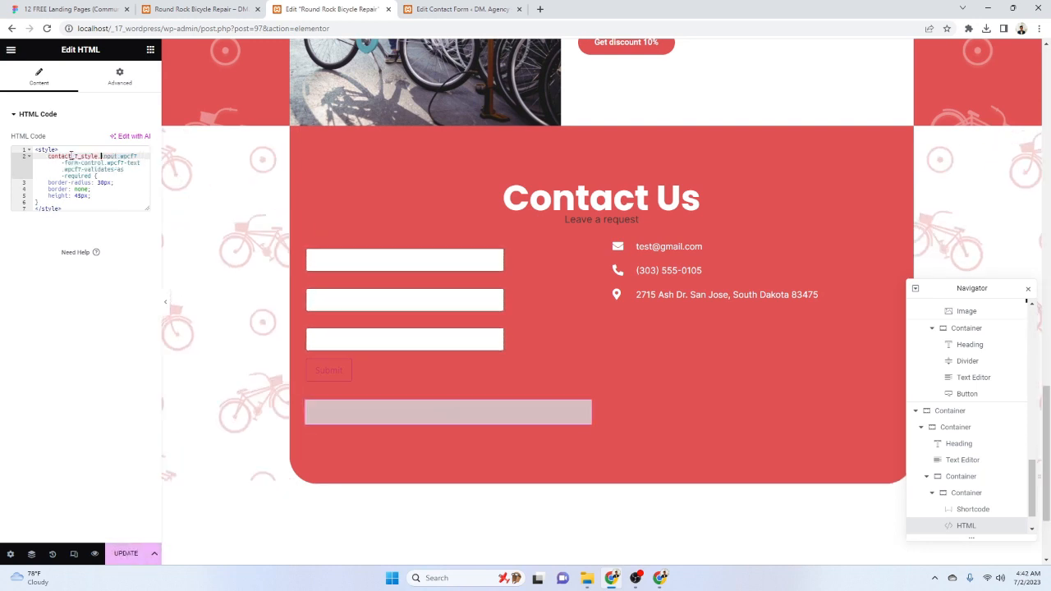
pyautogui.press('BackSpace')
pyautogui.write('.')
pyautogui.click(119, 556)
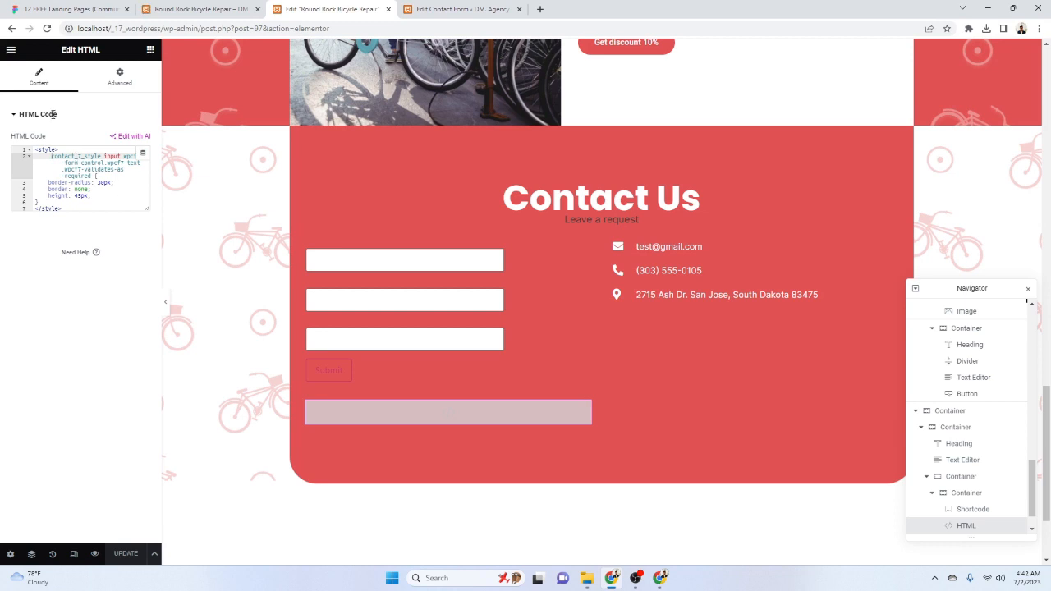
# Reload the page editor and check the form fields and the HTML widget's code in the Contact Us section
pyautogui.click(47, 28)
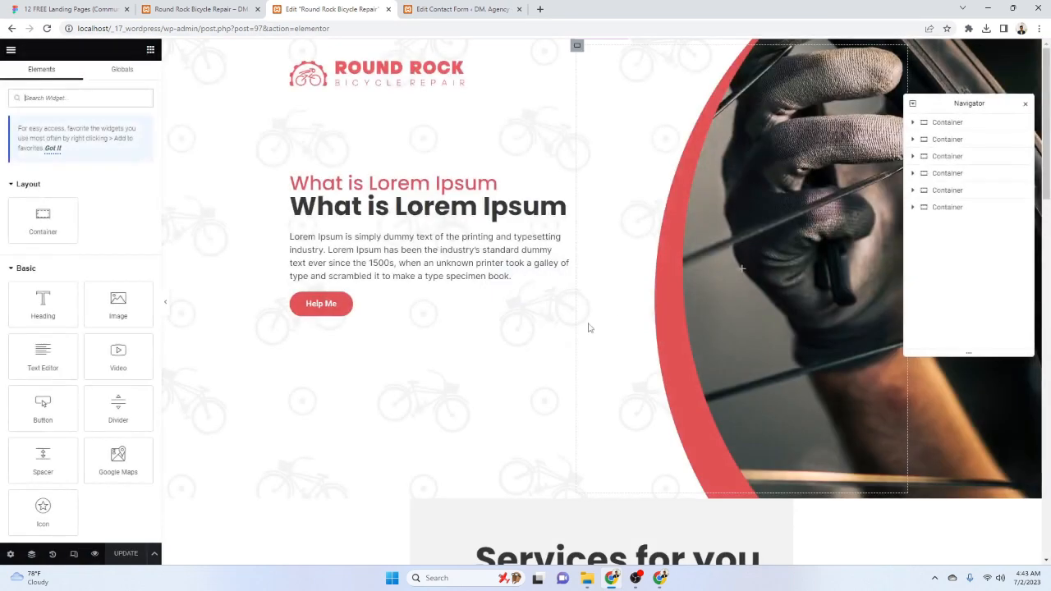
pyautogui.scroll(-5, 534, 337)
pyautogui.scroll(-3, 487, 342)
pyautogui.scroll(8, 487, 342)
pyautogui.scroll(-10, 575, 370)
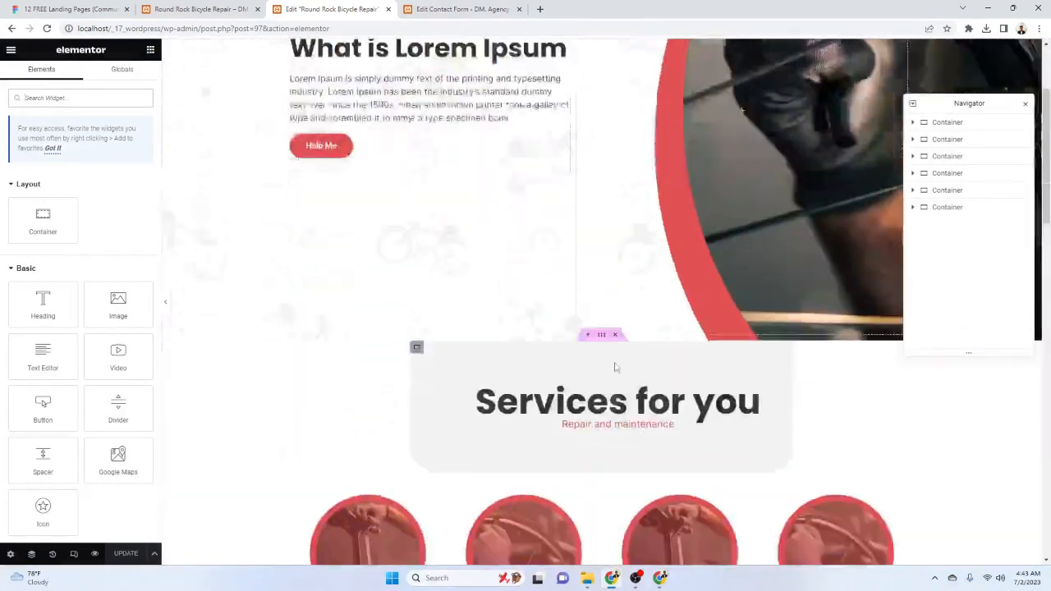
pyautogui.scroll(-10, 612, 355)
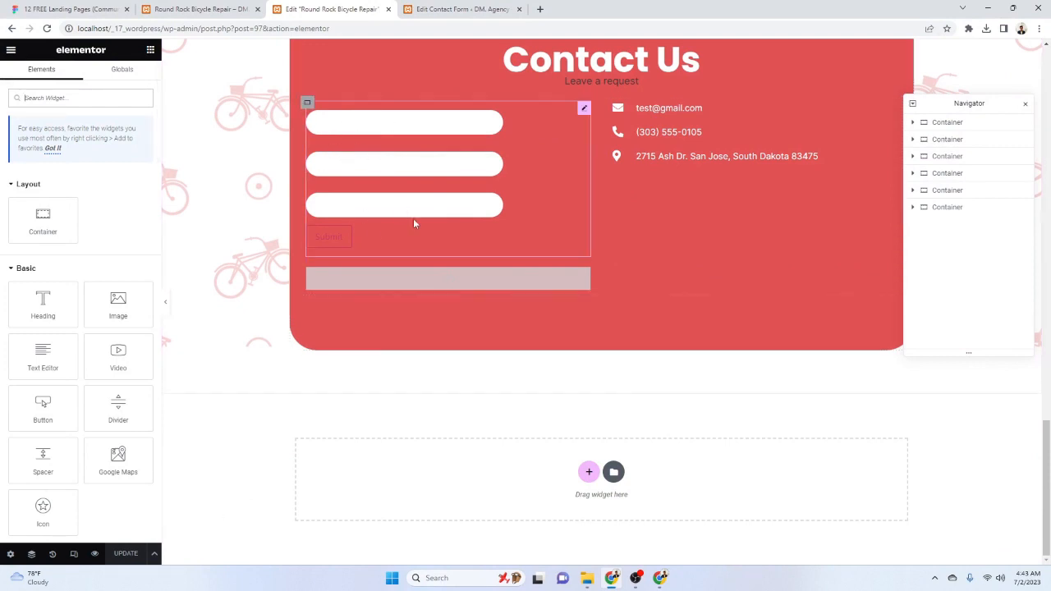
pyautogui.click(468, 197)
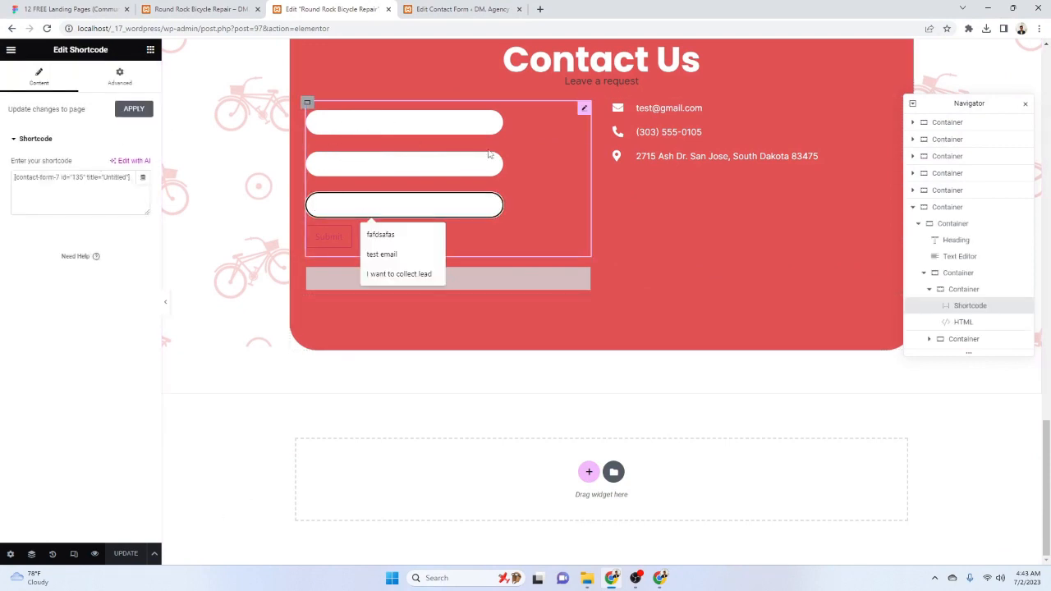
pyautogui.click(497, 285)
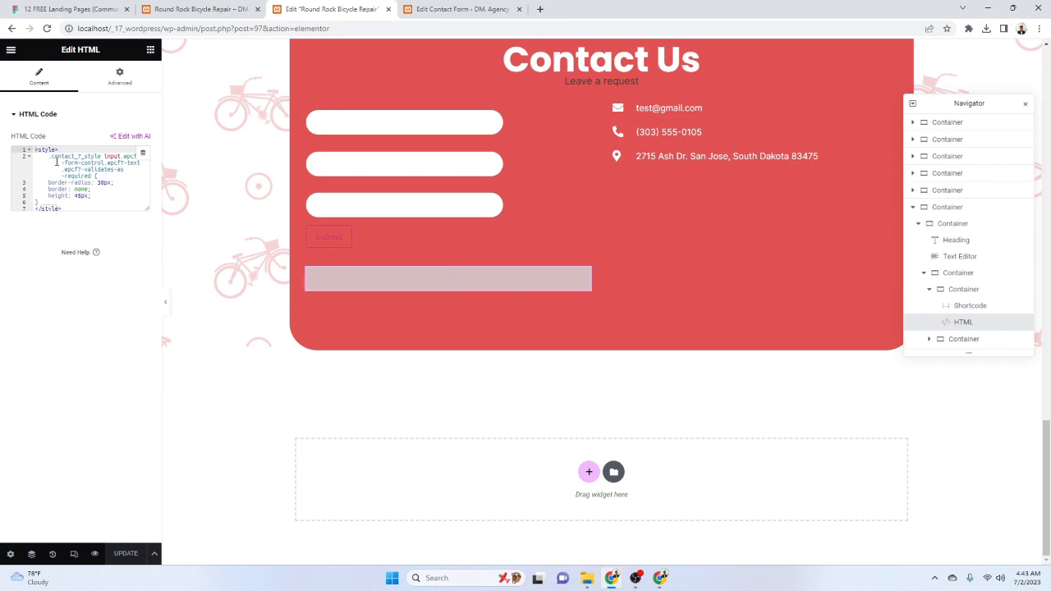
pyautogui.click(661, 578)
pyautogui.click(612, 579)
pyautogui.click(612, 578)
pyautogui.click(612, 579)
pyautogui.scroll(1, 479, 266)
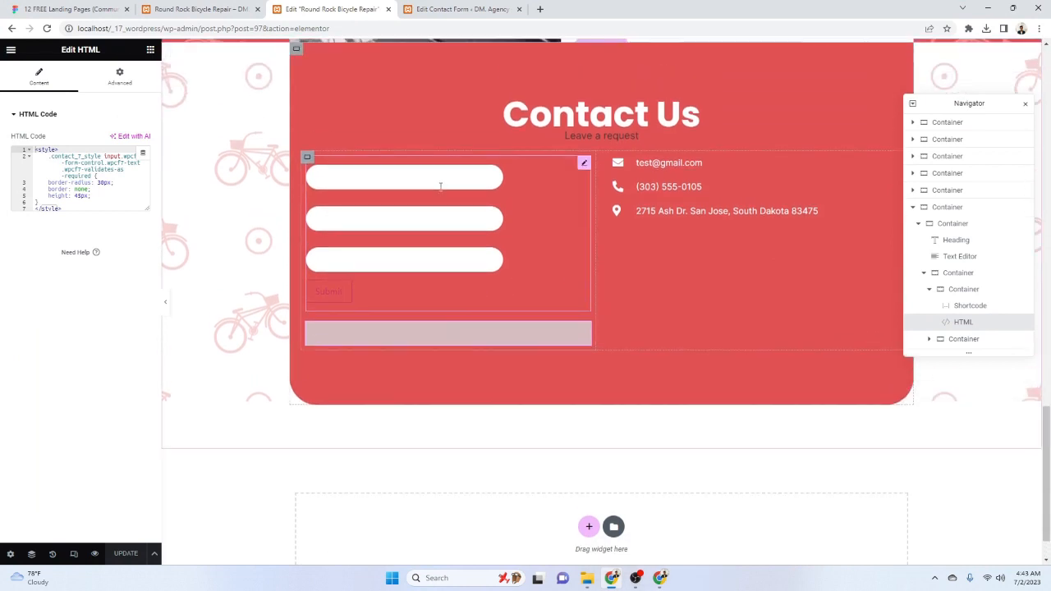
pyautogui.click(584, 165)
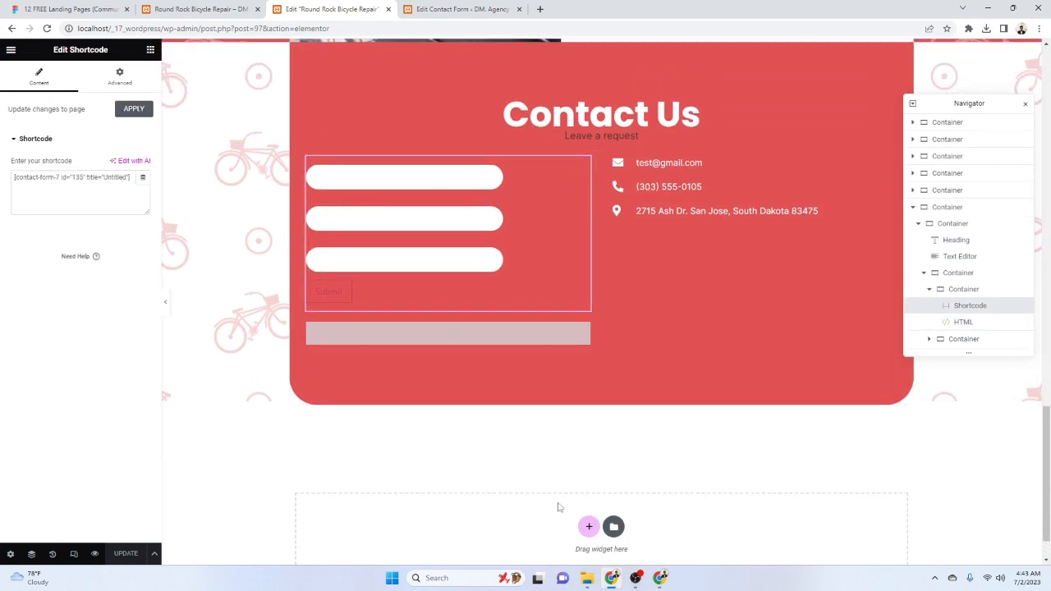
# Inspect the first form field on the preview page and select its parent label element in DevTools
pyautogui.click(661, 579)
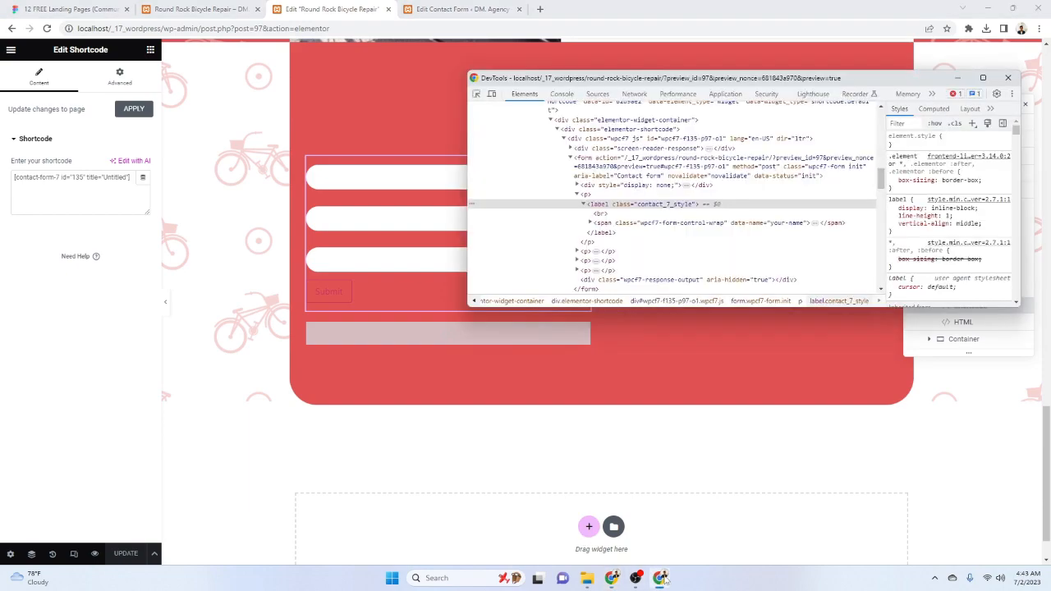
pyautogui.click(460, 10)
pyautogui.click(188, 8)
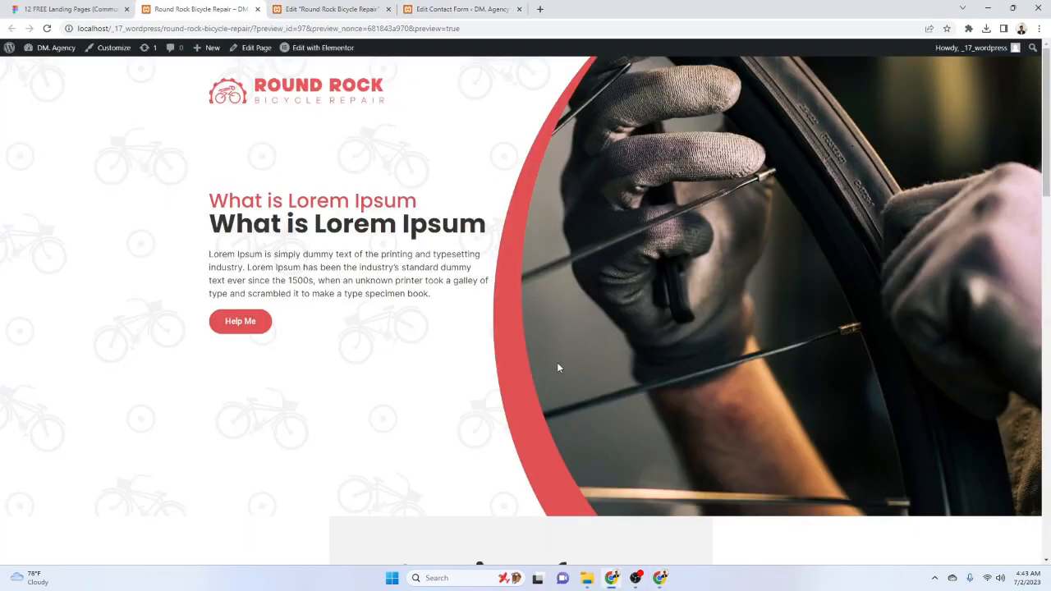
pyautogui.scroll(-15, 575, 370)
pyautogui.rightClick(388, 317)
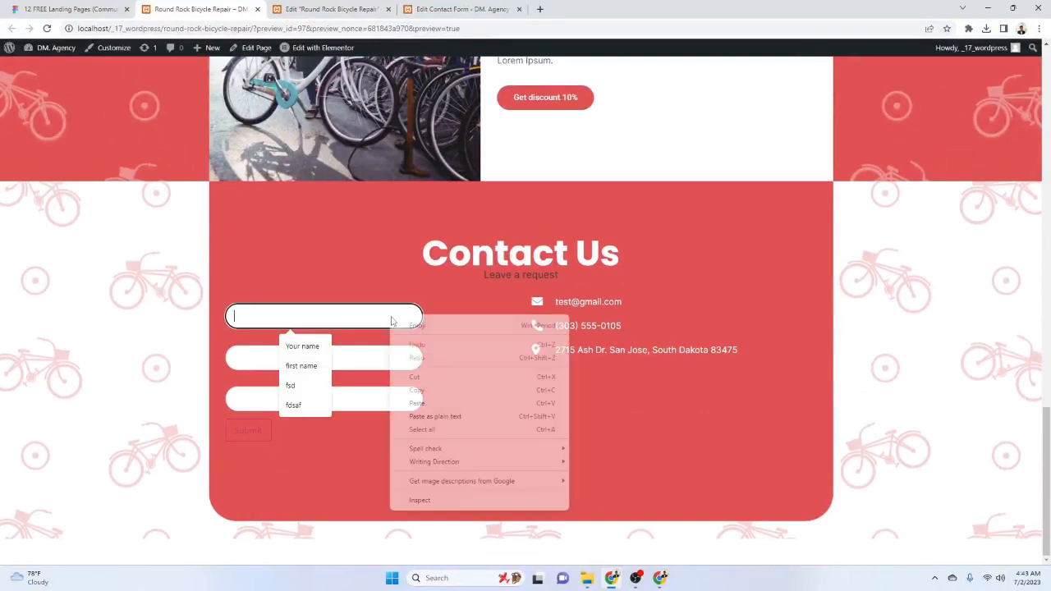
pyautogui.click(428, 498)
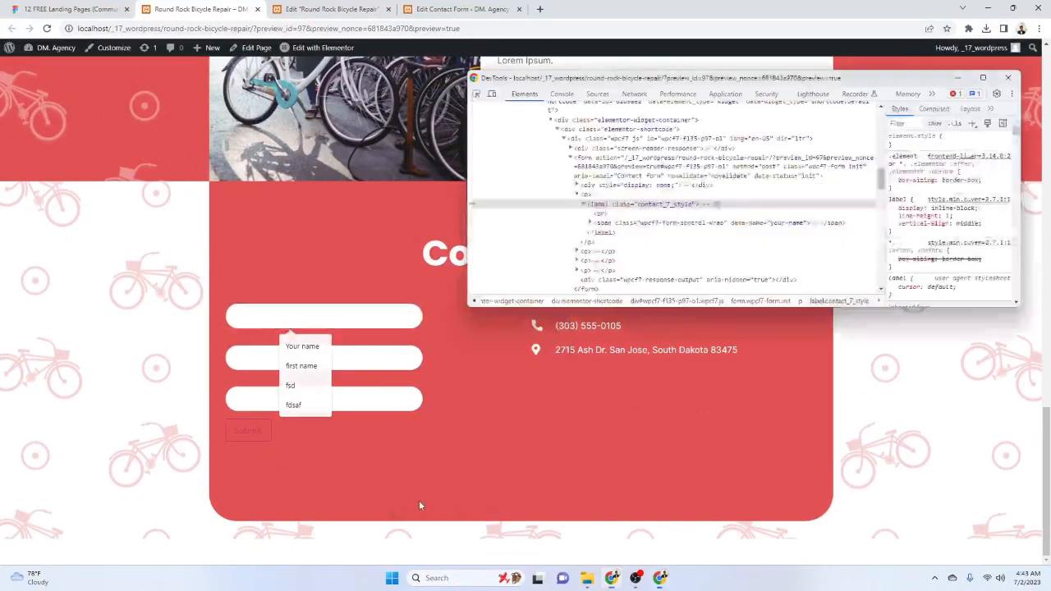
pyautogui.click(618, 207)
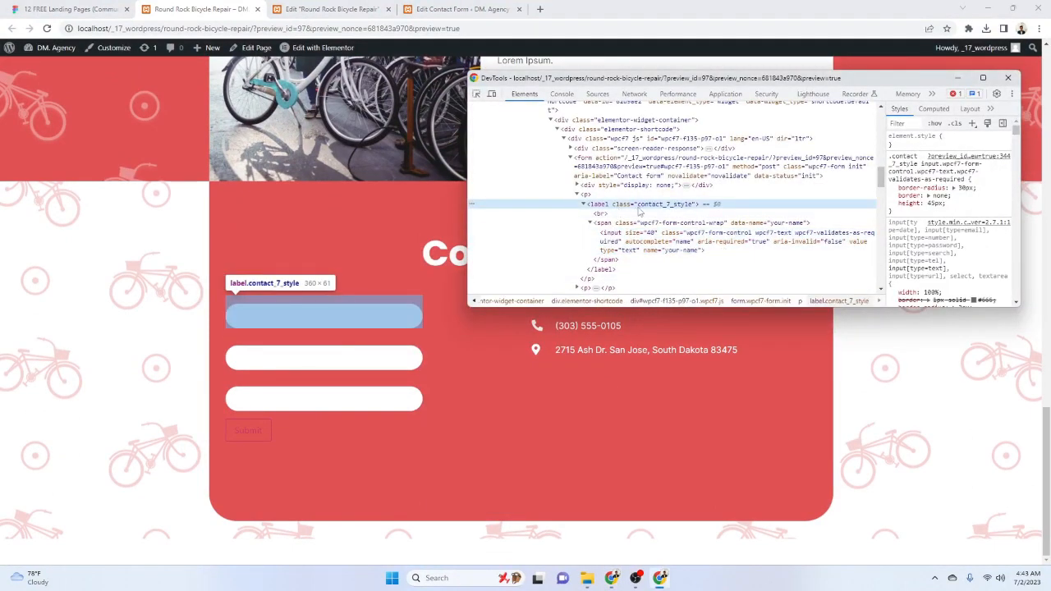
# Create a label.contact_7_style rule with width: 100% in DevTools and copy the whole rule
pyautogui.click(972, 123)
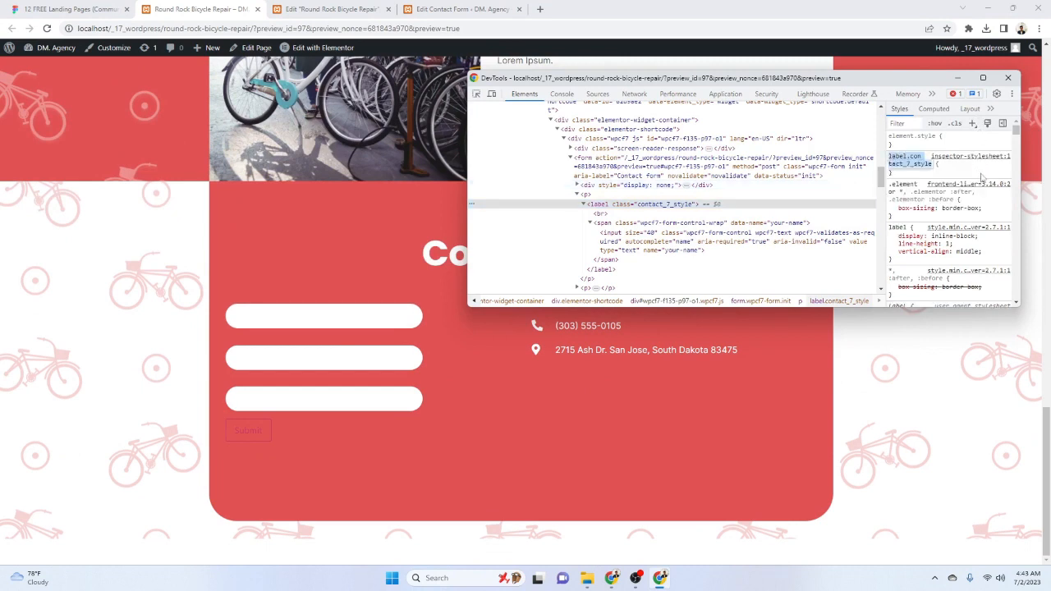
pyautogui.write('width: 100%;')
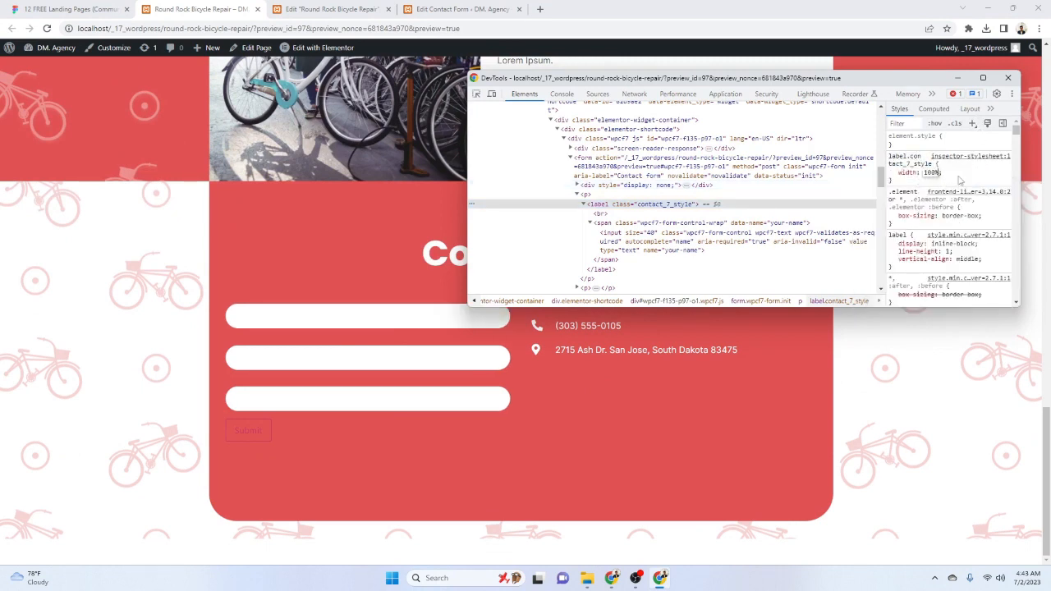
pyautogui.moveTo(899, 187); pyautogui.dragTo(889, 162)
pyautogui.hotkey('ctrl', 'c')
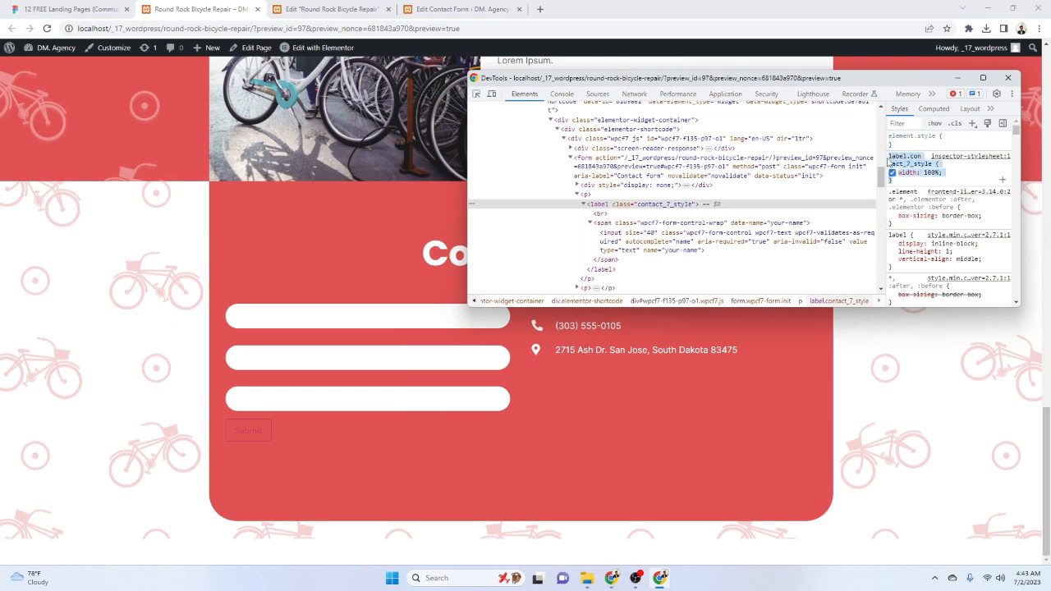
# Paste the copied label rule below the input rule in the HTML widget's style block and update the page
pyautogui.click(319, 7)
pyautogui.click(226, 5)
pyautogui.click(312, 8)
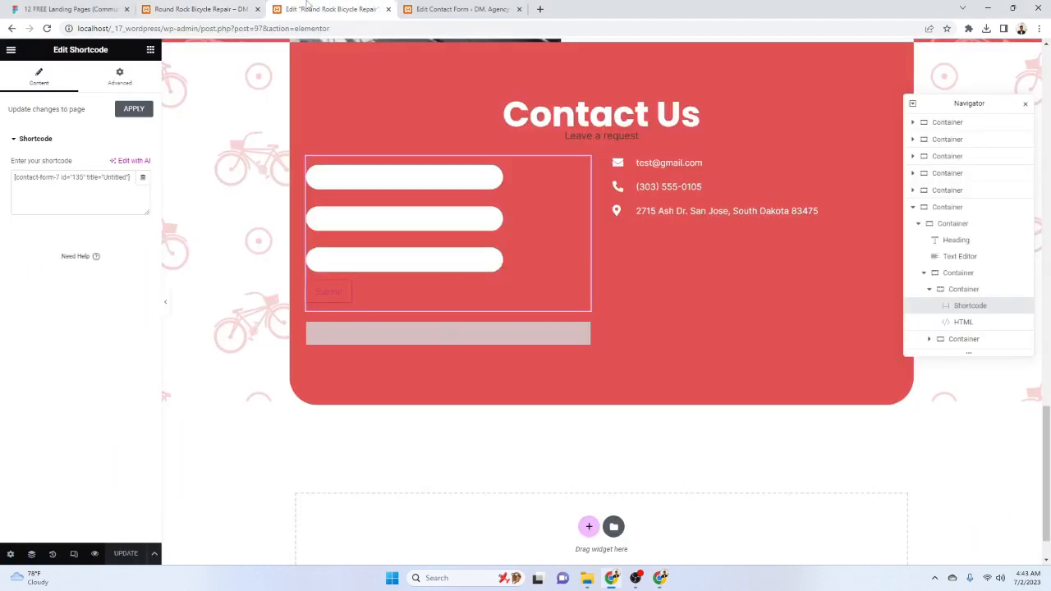
pyautogui.click(462, 341)
pyautogui.click(85, 201)
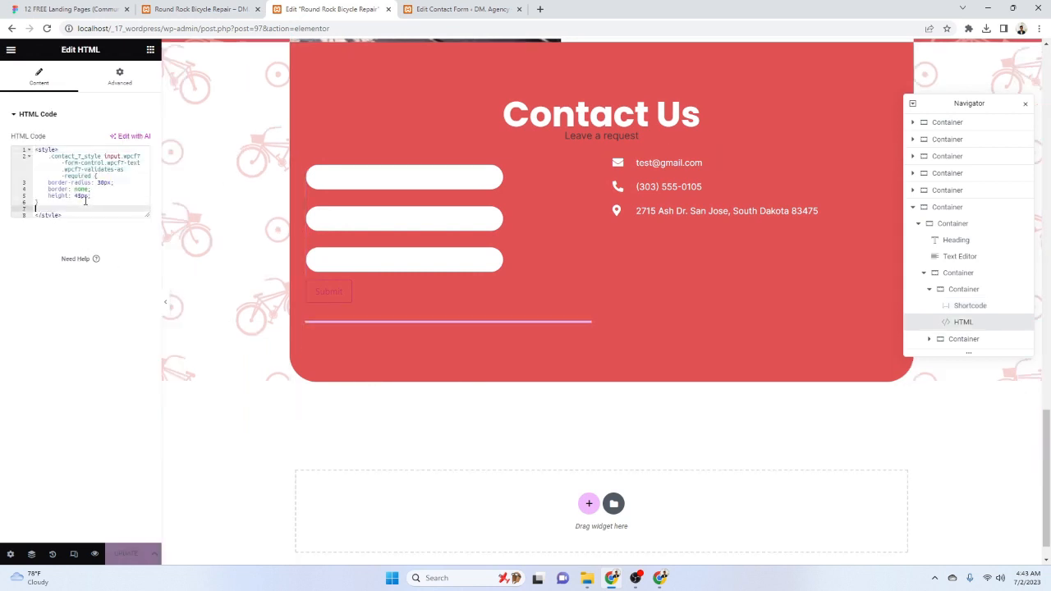
pyautogui.write('.')
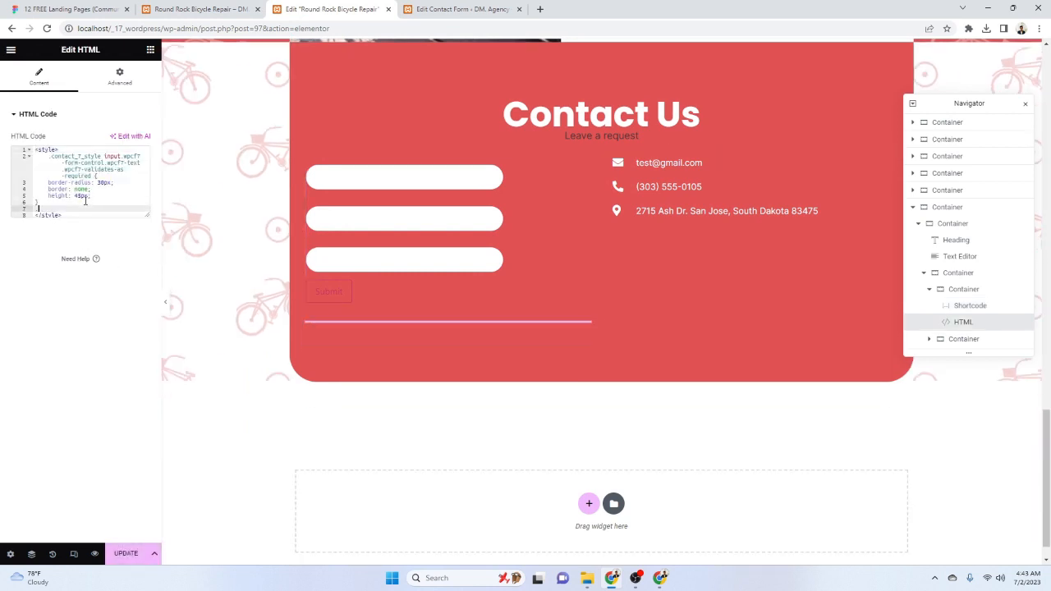
pyautogui.hotkey('ctrl', 'v')
pyautogui.click(37, 209)
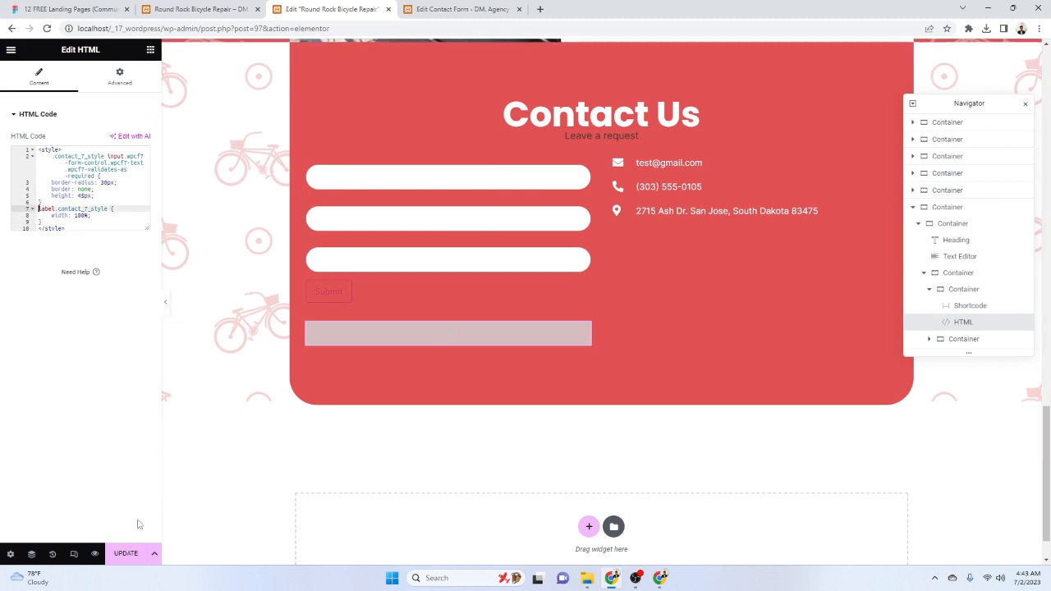
pyautogui.click(125, 555)
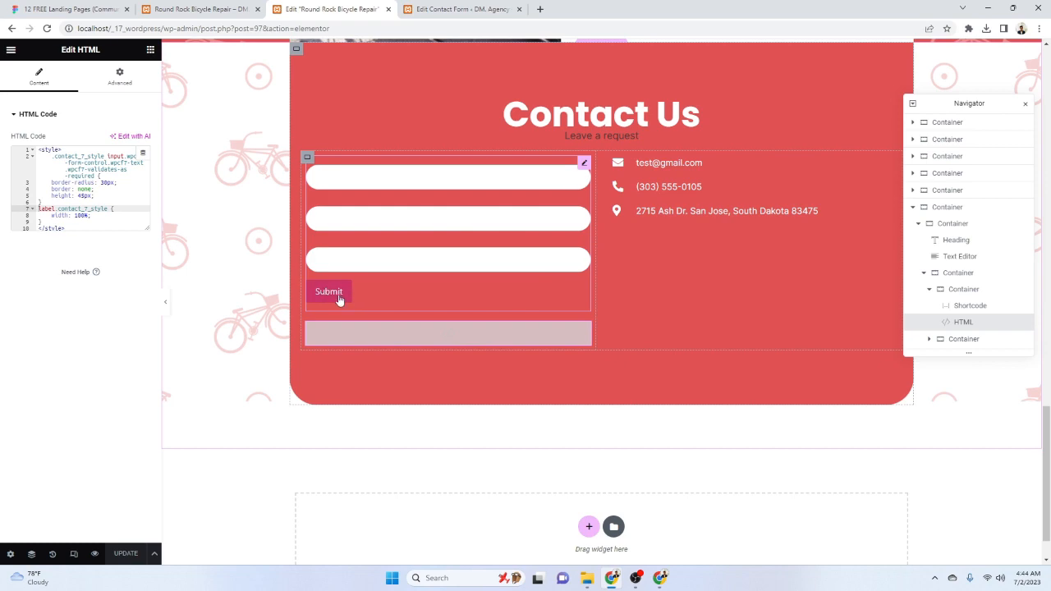
# Compare the contact form on the preview page with the form in the Figma design
pyautogui.click(429, 9)
pyautogui.click(194, 8)
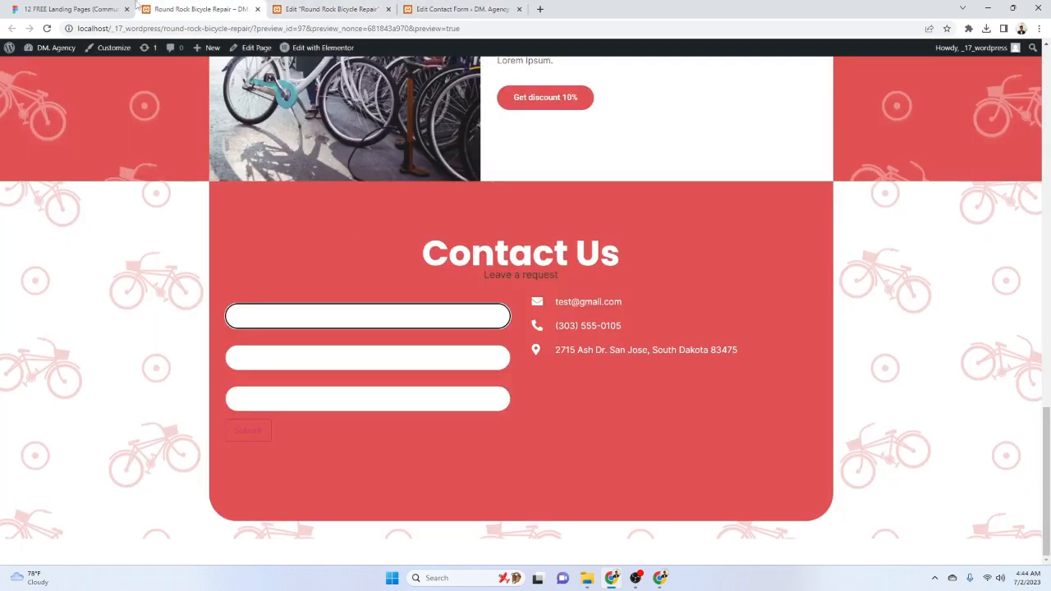
pyautogui.click(115, 9)
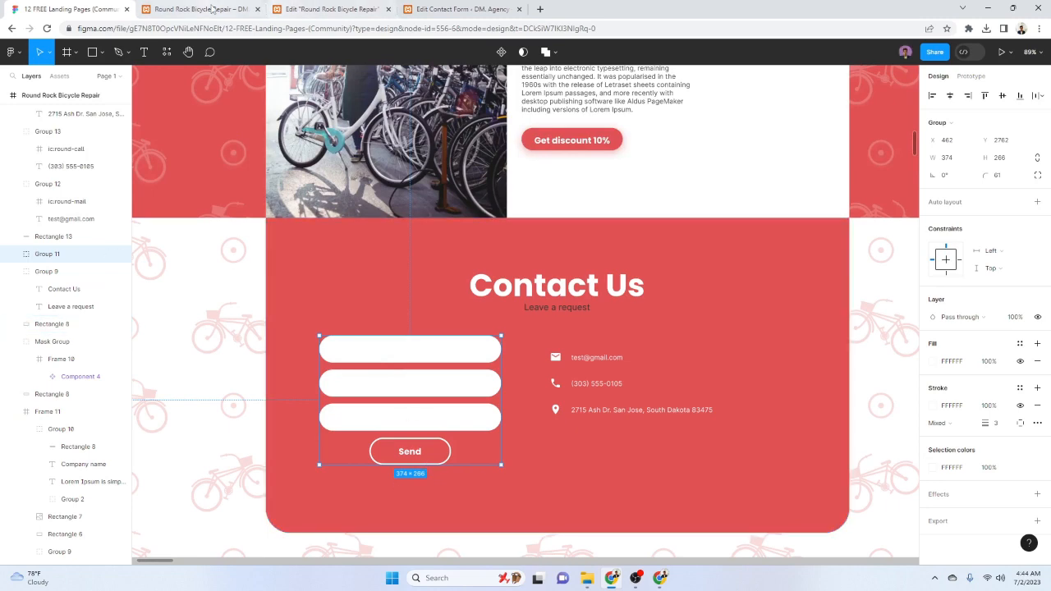
pyautogui.click(309, 7)
pyautogui.click(239, 9)
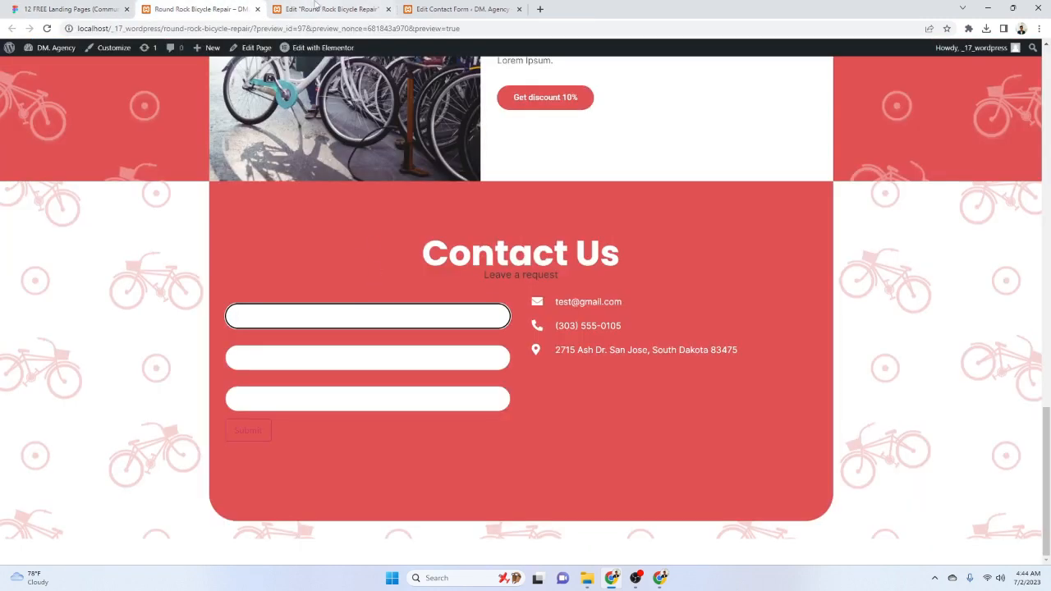
pyautogui.click(329, 9)
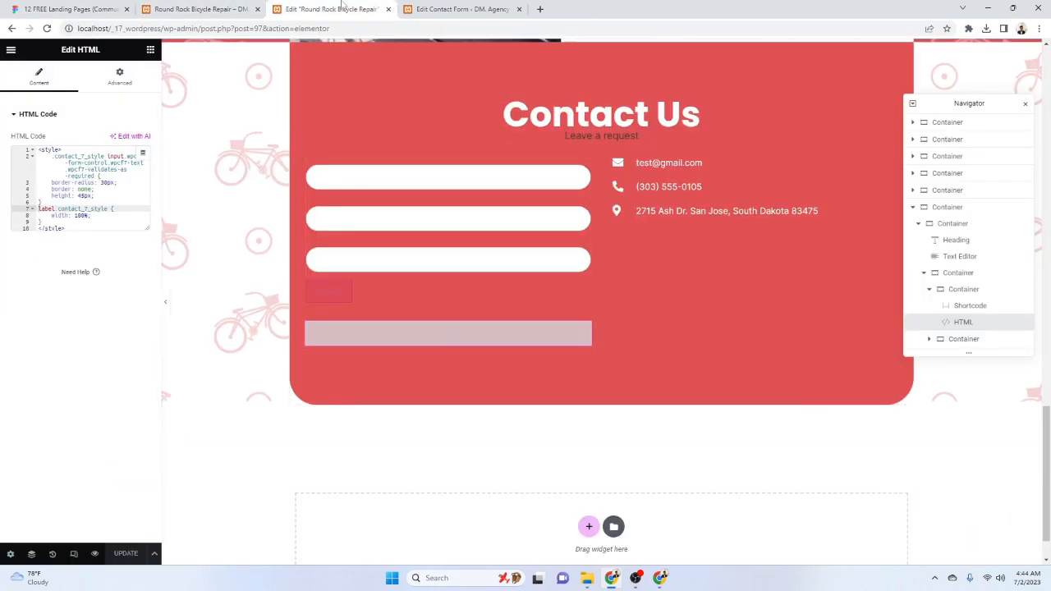
# Change the submit button's label in the contact form template to "Send" as in the Figma design, and save the form
pyautogui.click(460, 9)
pyautogui.doubleClick(163, 493)
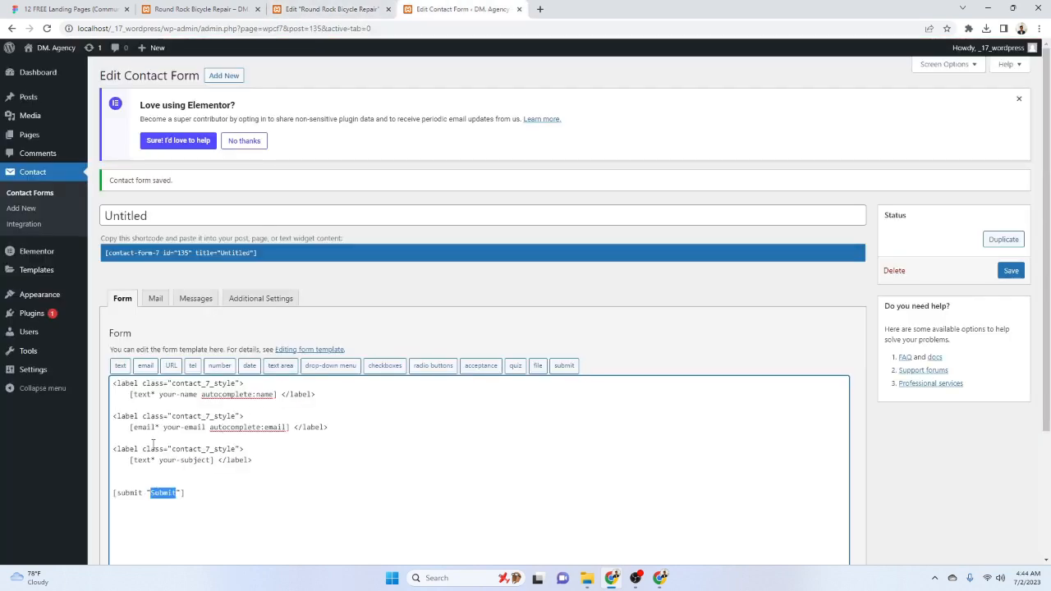
pyautogui.click(49, 9)
pyautogui.doubleClick(408, 454)
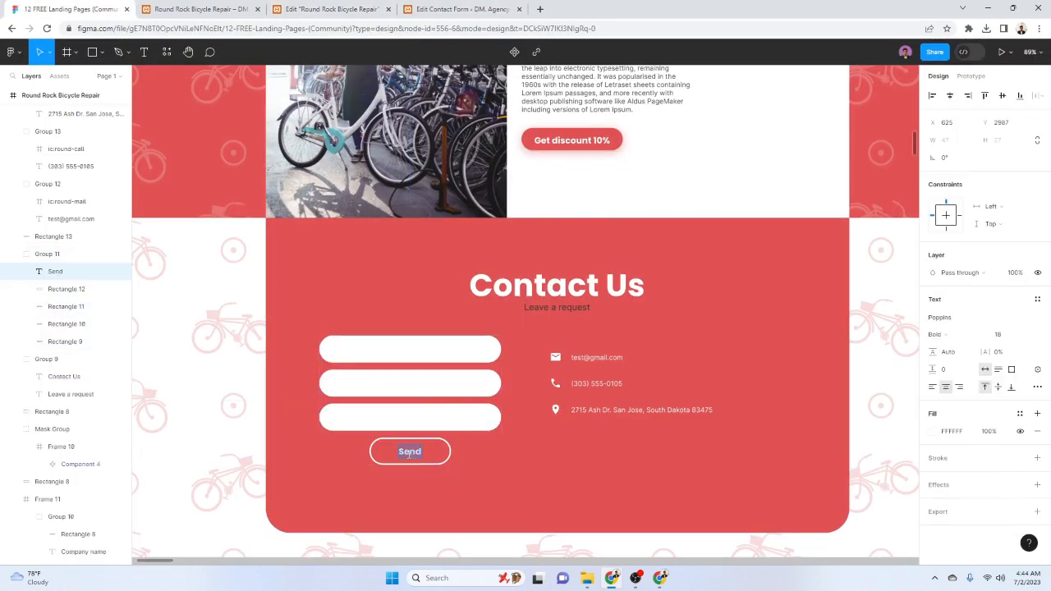
pyautogui.click(460, 9)
pyautogui.write('Send')
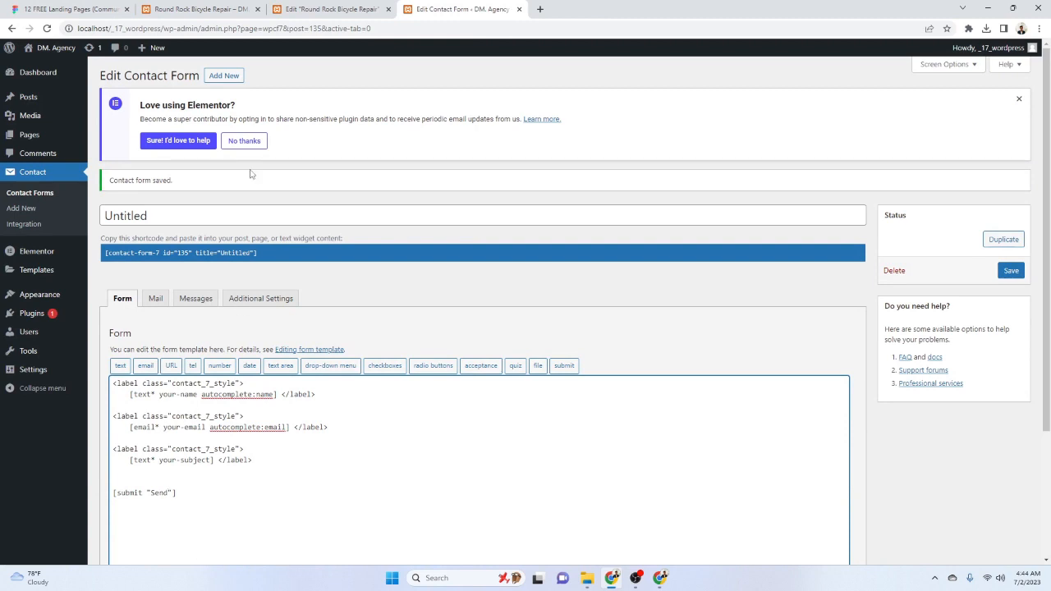
pyautogui.click(1011, 270)
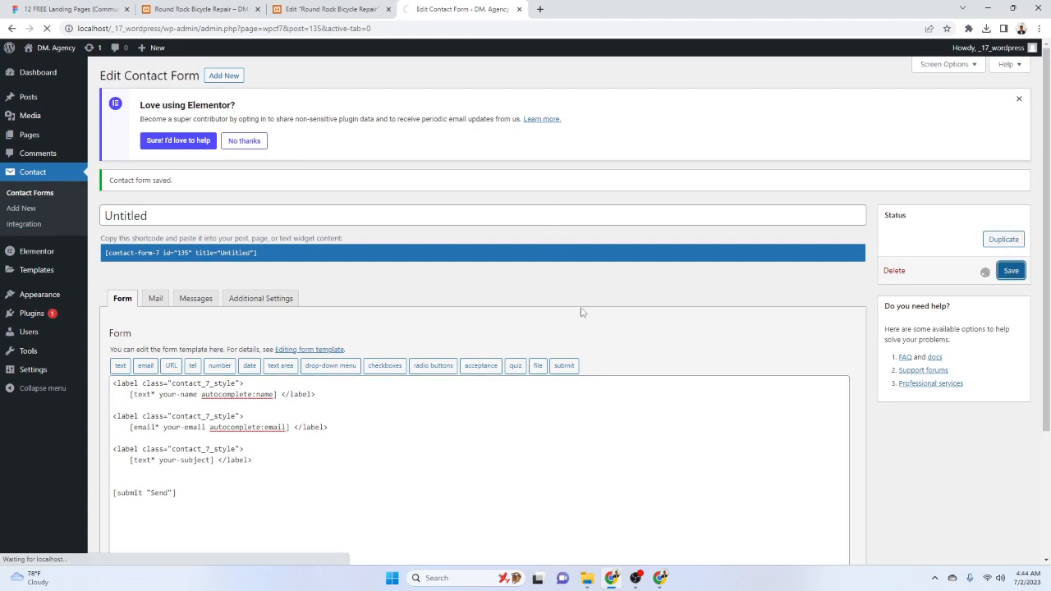
# Inspect the Send button on the refreshed preview page and add an input.wpcf7-form-control.has-spinner.wpcf7-submit rule with width: 100%
pyautogui.click(230, 9)
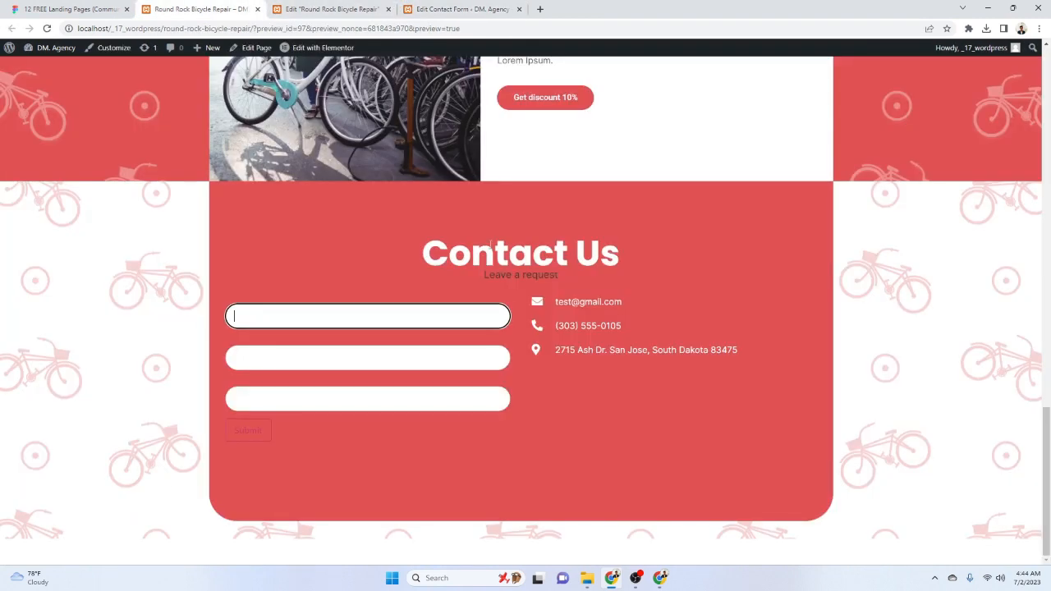
pyautogui.hotkey('ctrl', 't')
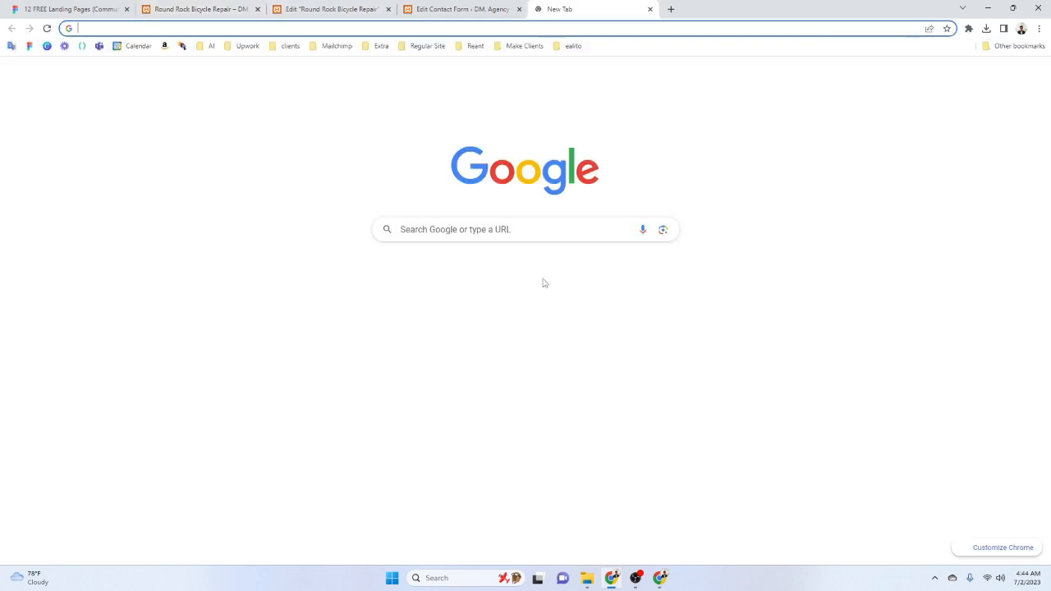
pyautogui.click(650, 9)
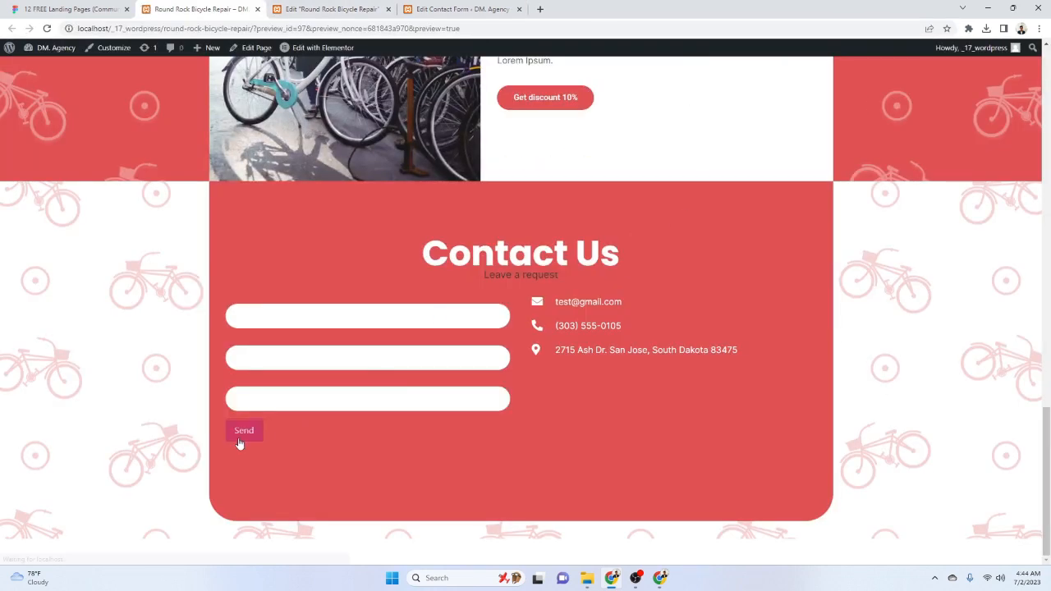
pyautogui.rightClick(239, 443)
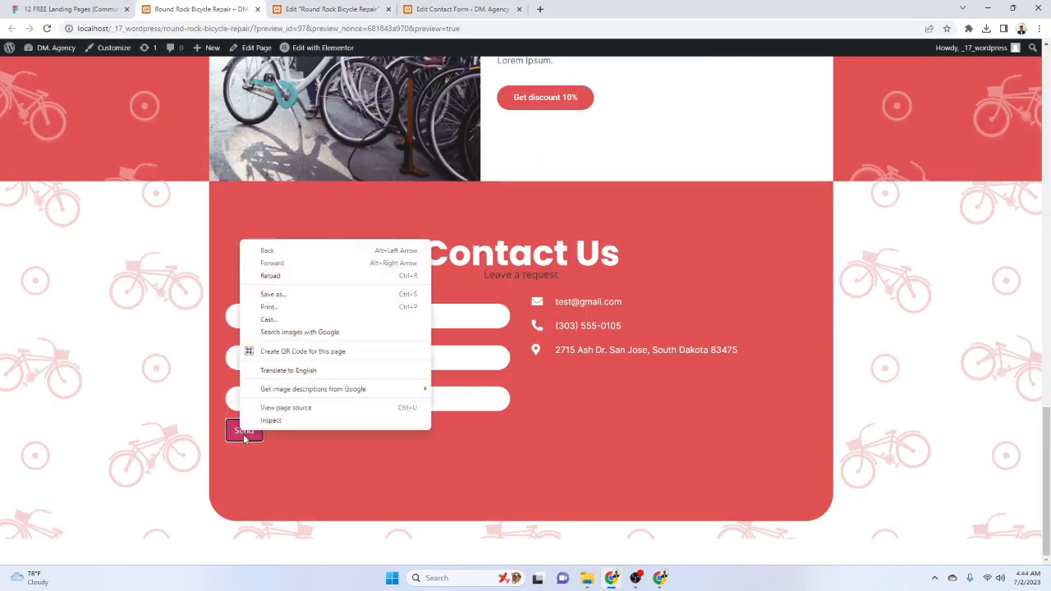
pyautogui.click(323, 422)
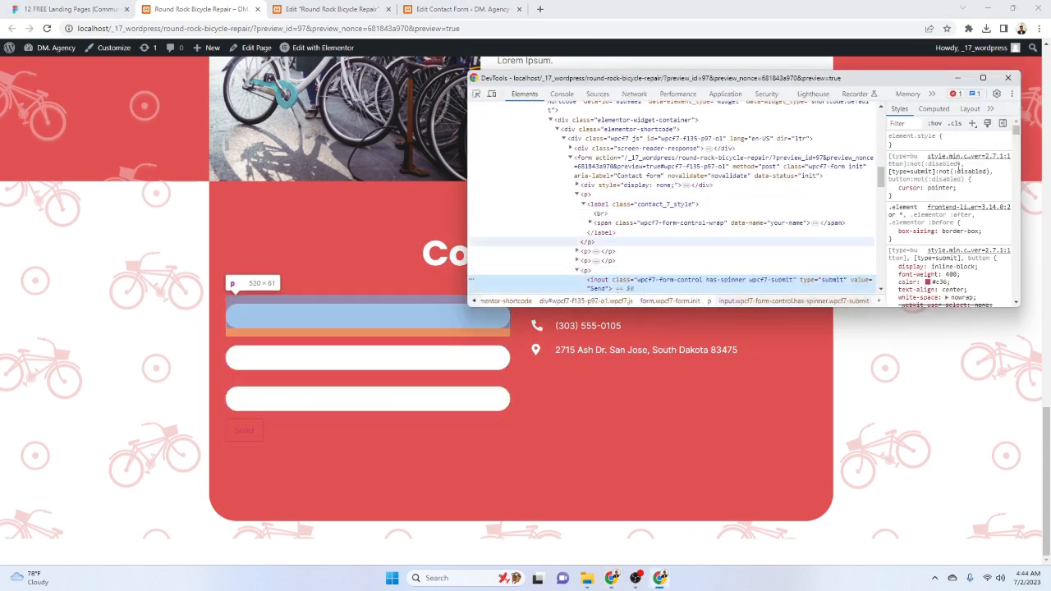
pyautogui.click(973, 123)
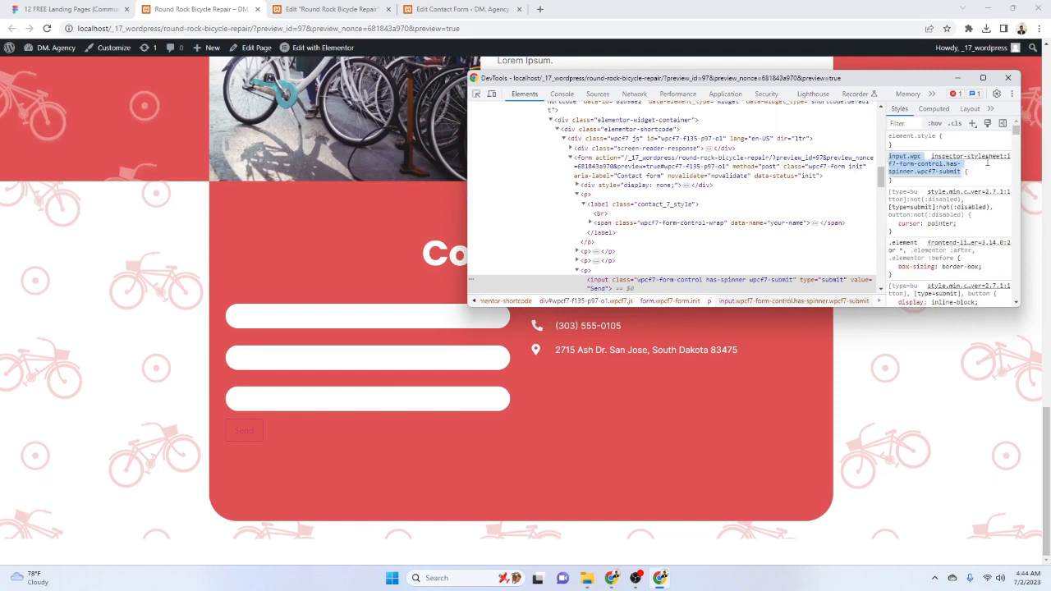
pyautogui.write('width')
pyautogui.press('Tab')
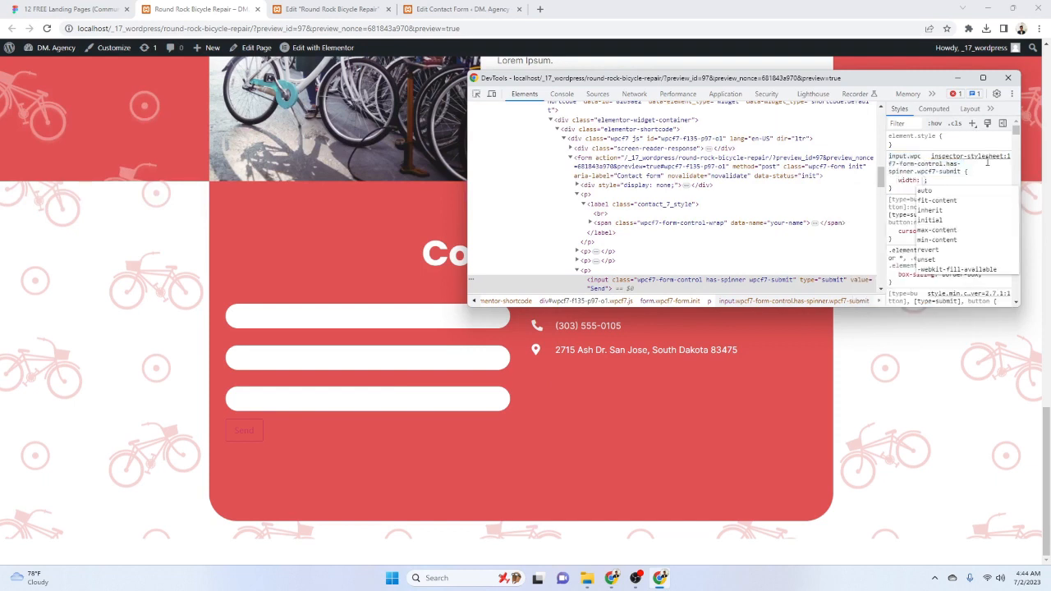
pyautogui.write('100%^')
pyautogui.press('BackSpace')
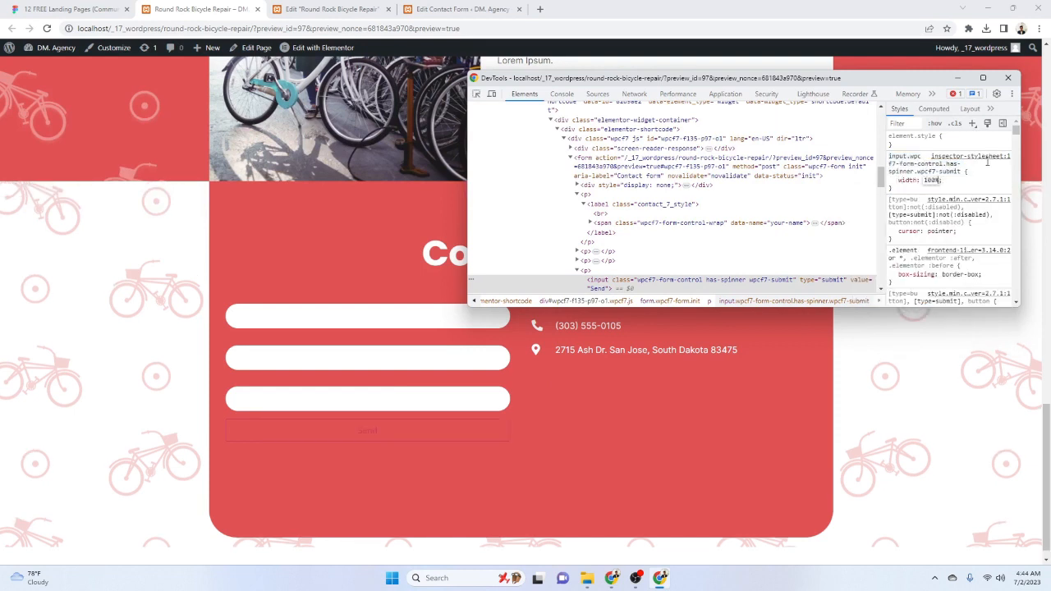
pyautogui.press('Return')
# Add background: none to the Send button's new rule in DevTools
pyautogui.write('b')
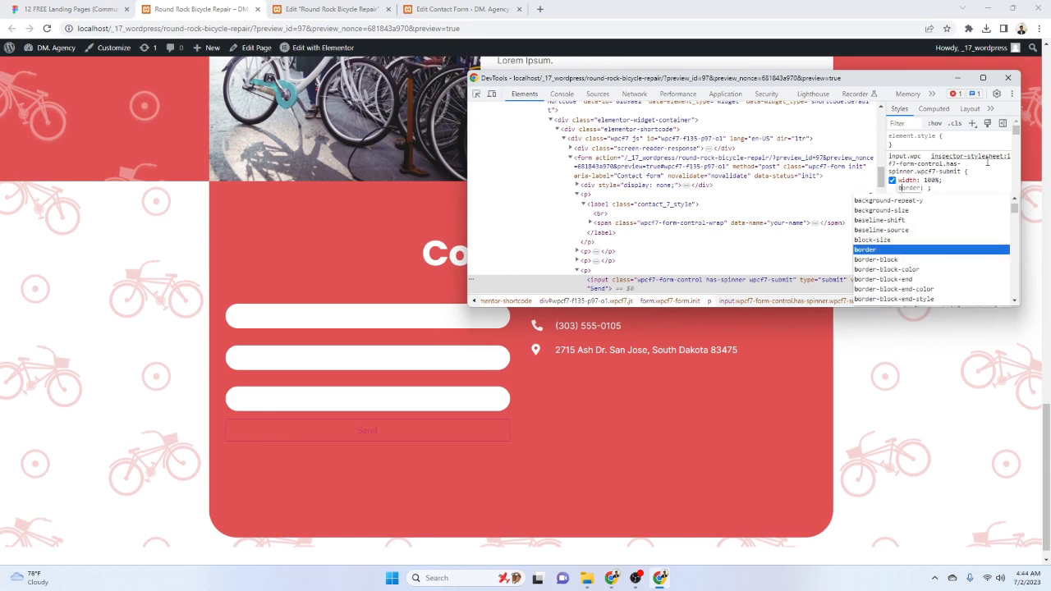
pyautogui.press('BackSpace')
pyautogui.write('background')
pyautogui.press('Return')
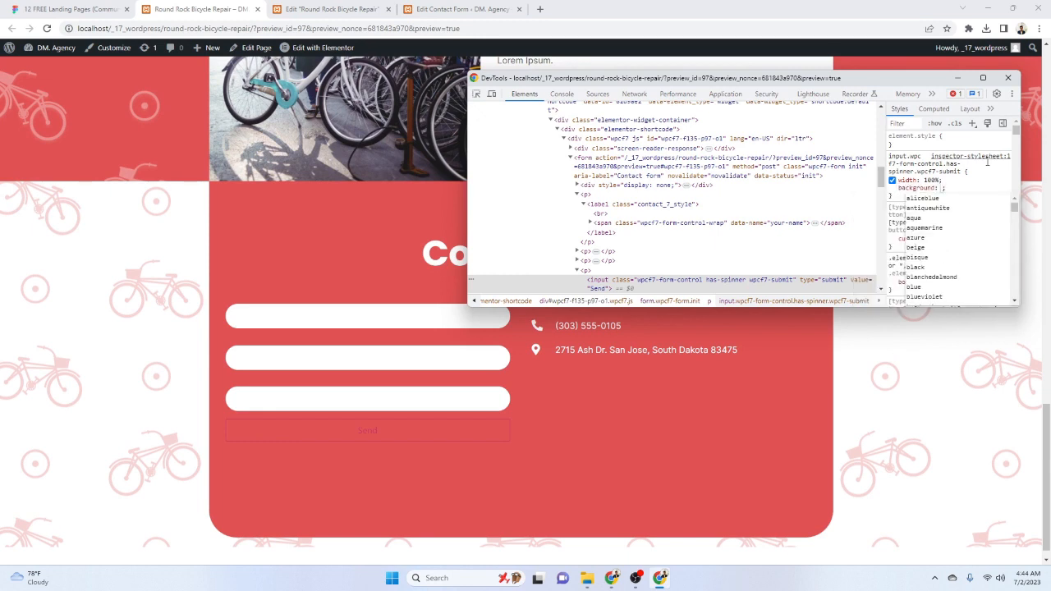
pyautogui.write('no')
pyautogui.press('BackSpace')
pyautogui.write('n')
pyautogui.press('BackSpace')
pyautogui.write('one')
pyautogui.press('Return')
# Give the Send button's rule a border of 2px solid #FFFFFF
pyautogui.write('border')
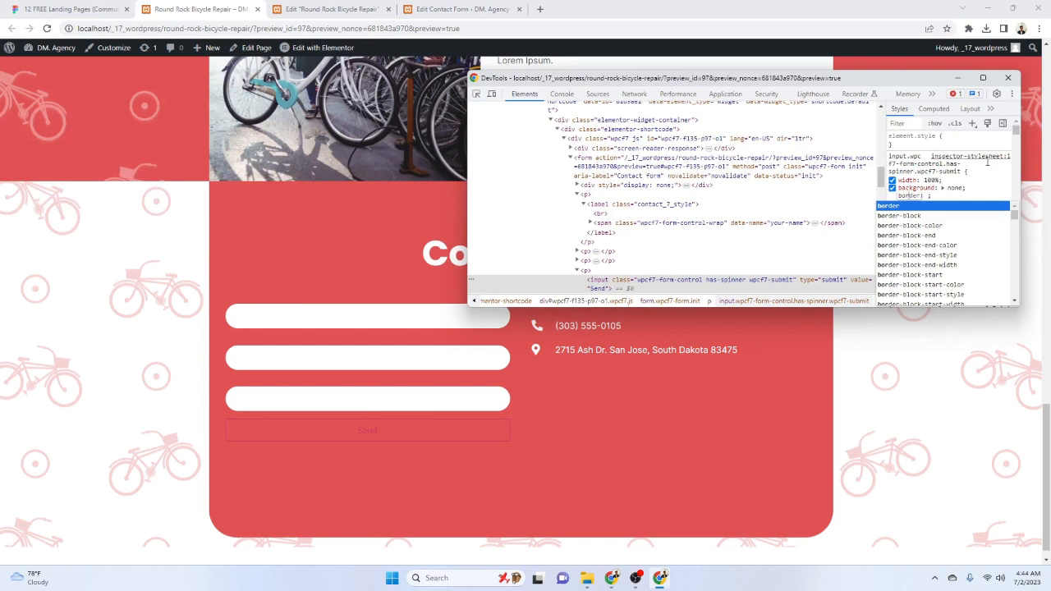
pyautogui.press('Tab')
pyautogui.write('1px sol')
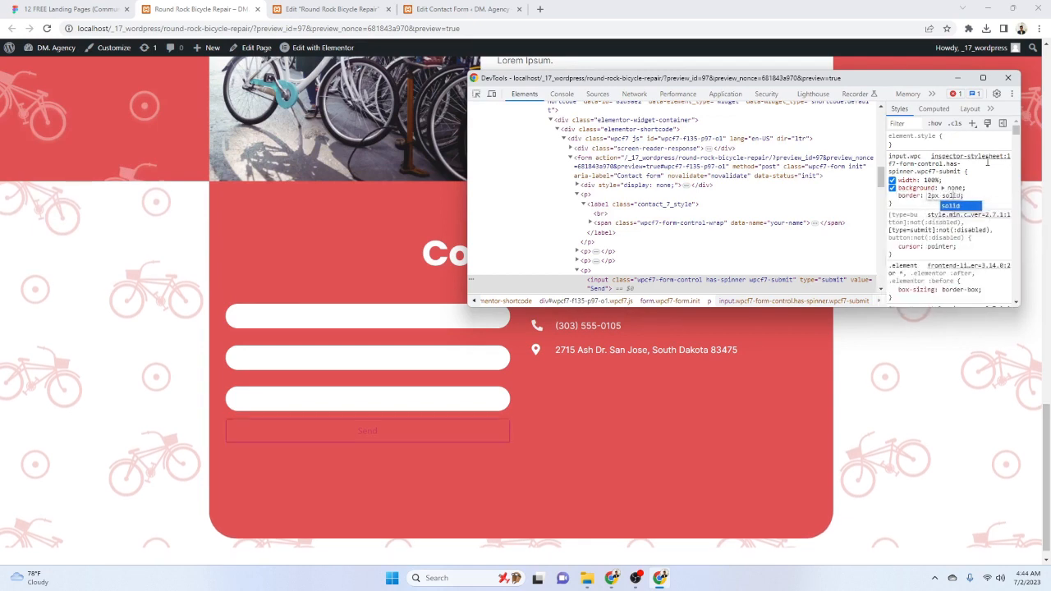
pyautogui.write('id #')
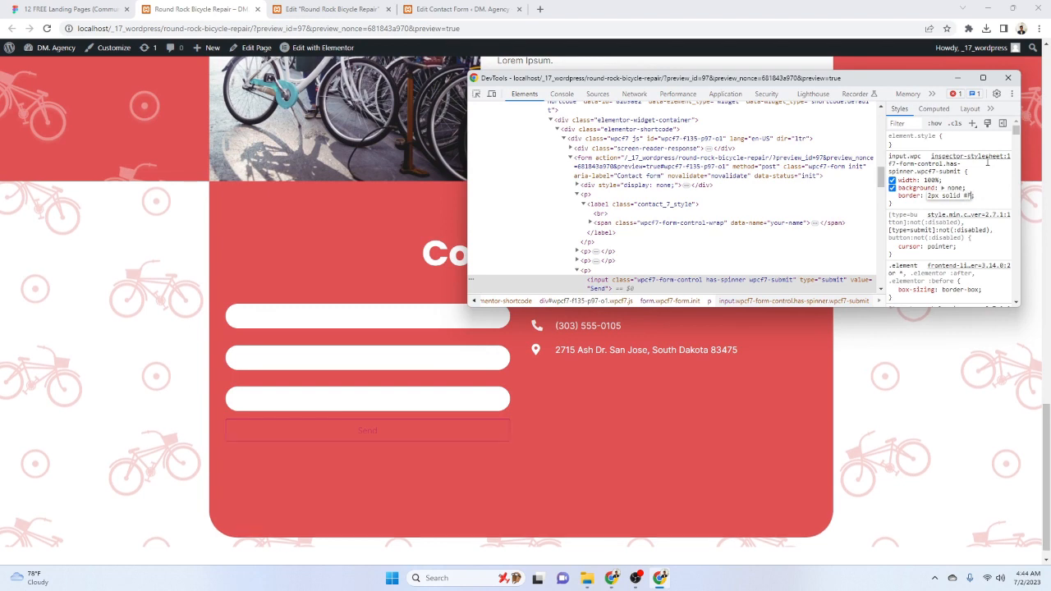
pyautogui.write('FFF')
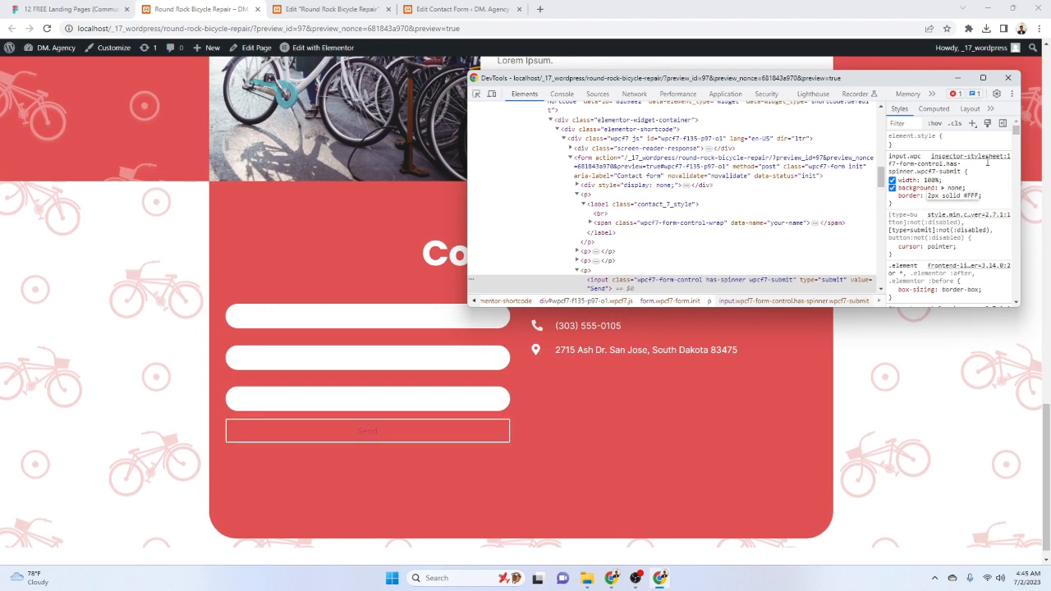
pyautogui.write('FFF')
pyautogui.press('Return')
# Add height: 45px and border-radius: 30px to the Send button's rule
pyautogui.write('h')
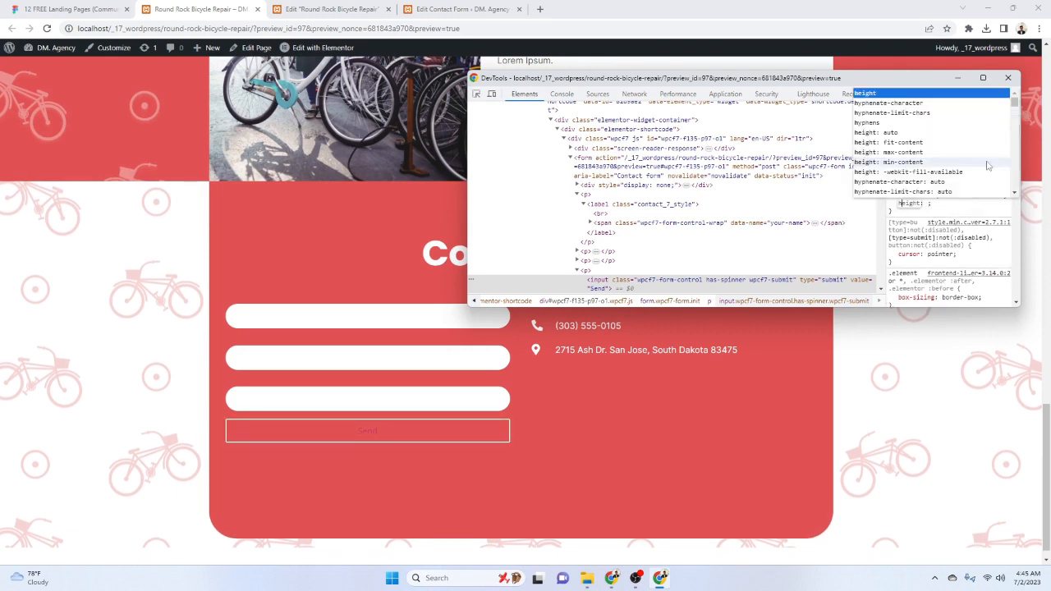
pyautogui.write('e')
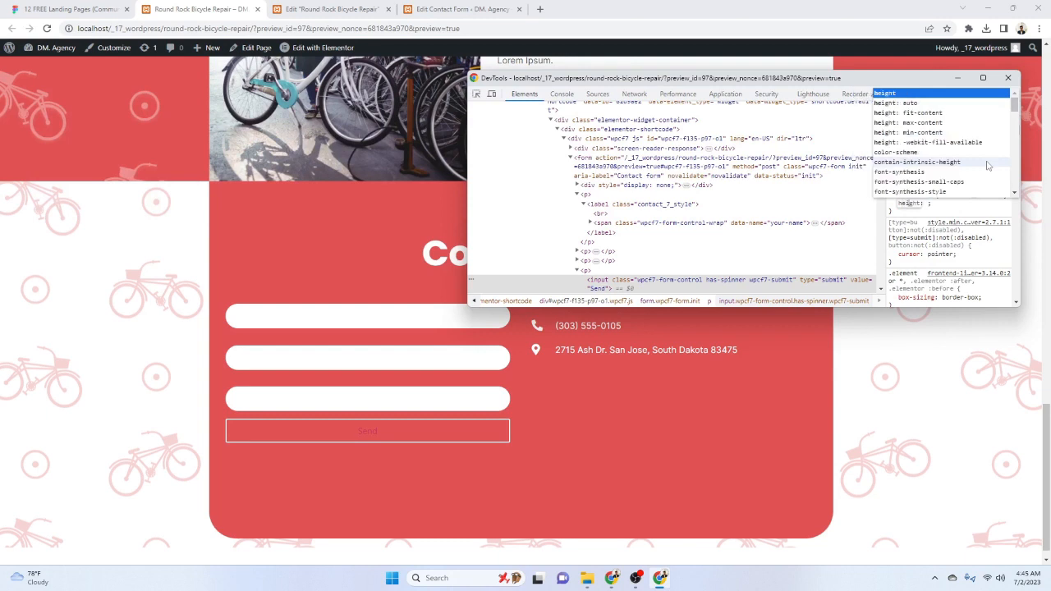
pyautogui.press('Tab')
pyautogui.write('45px')
pyautogui.press('Return')
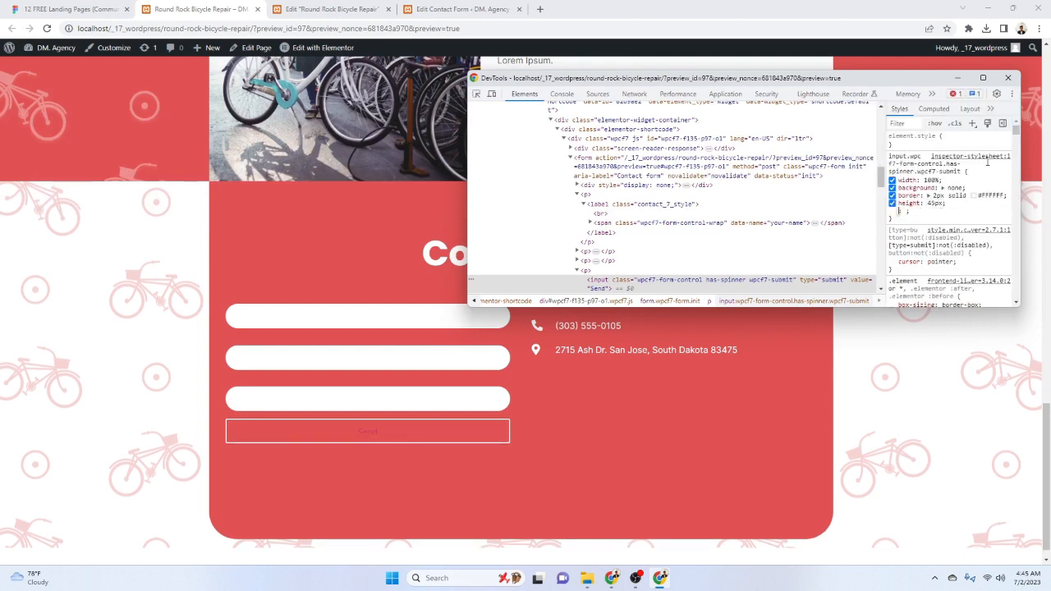
pyautogui.write('border')
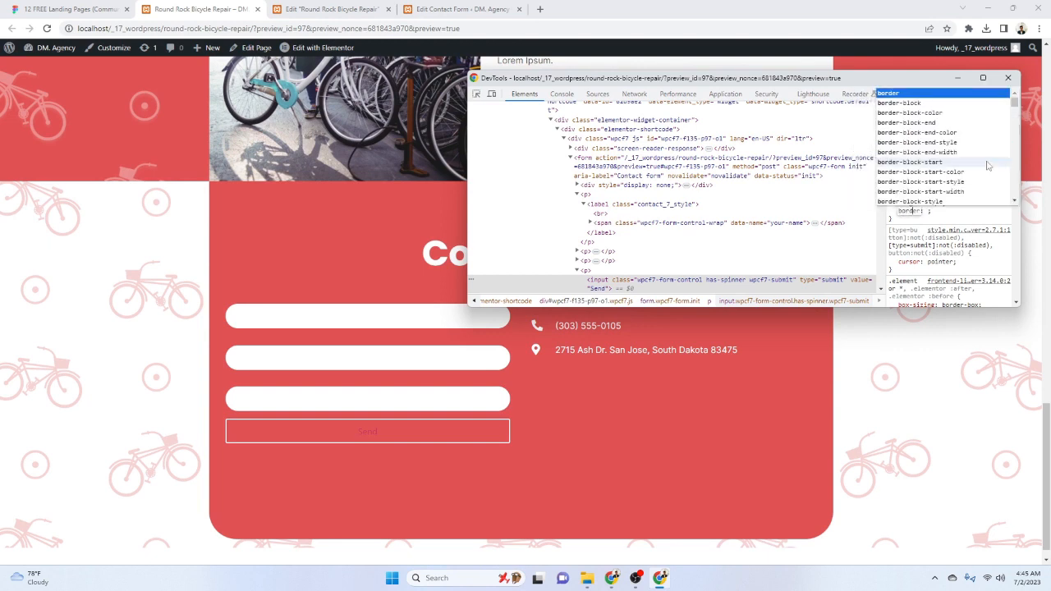
pyautogui.write('-radius')
pyautogui.press('Tab')
pyautogui.write('30px')
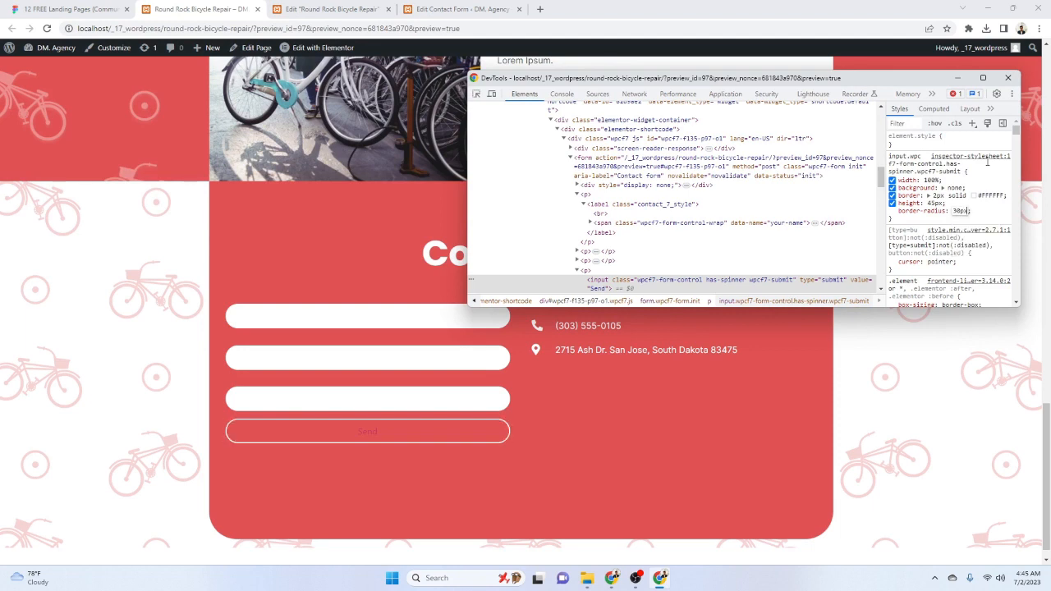
pyautogui.press('Return')
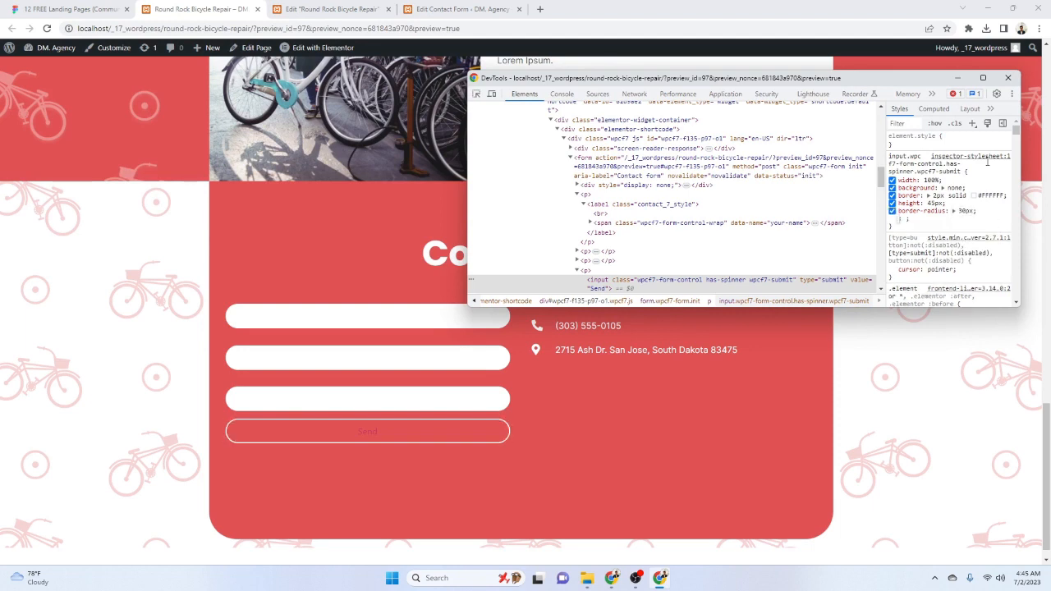
# Set the Send button's text color to #FFFFFF in its rule
pyautogui.write('color')
pyautogui.press('Tab')
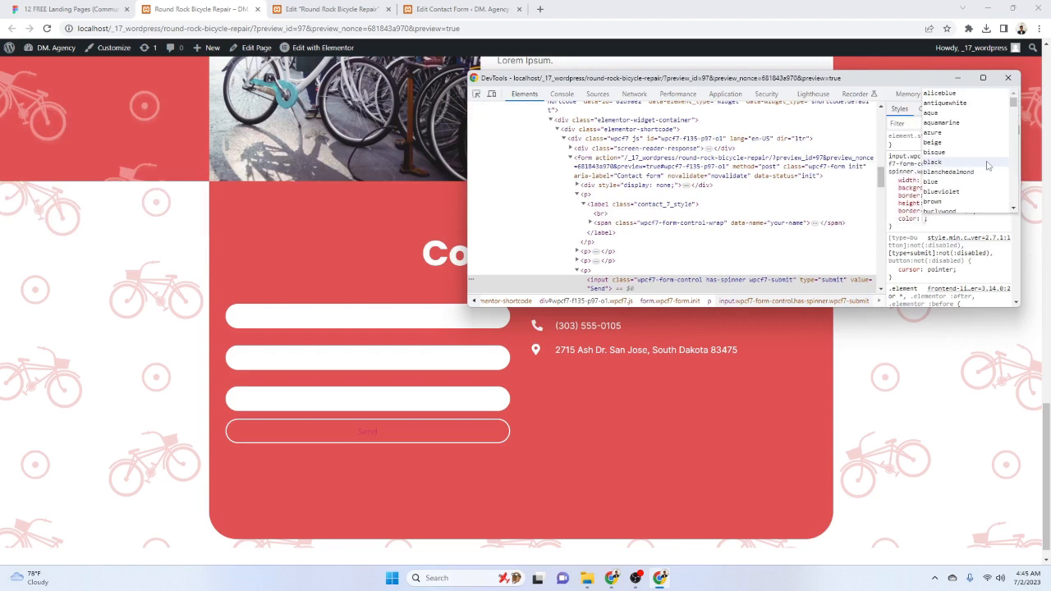
pyautogui.write('#FFFFFF')
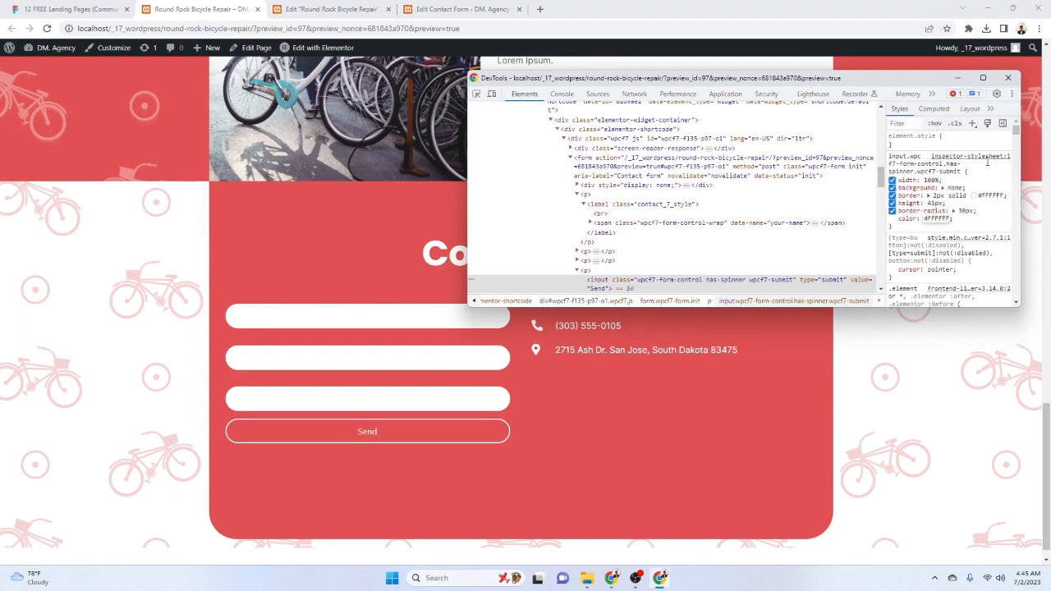
pyautogui.press('Return')
pyautogui.write('font-size')
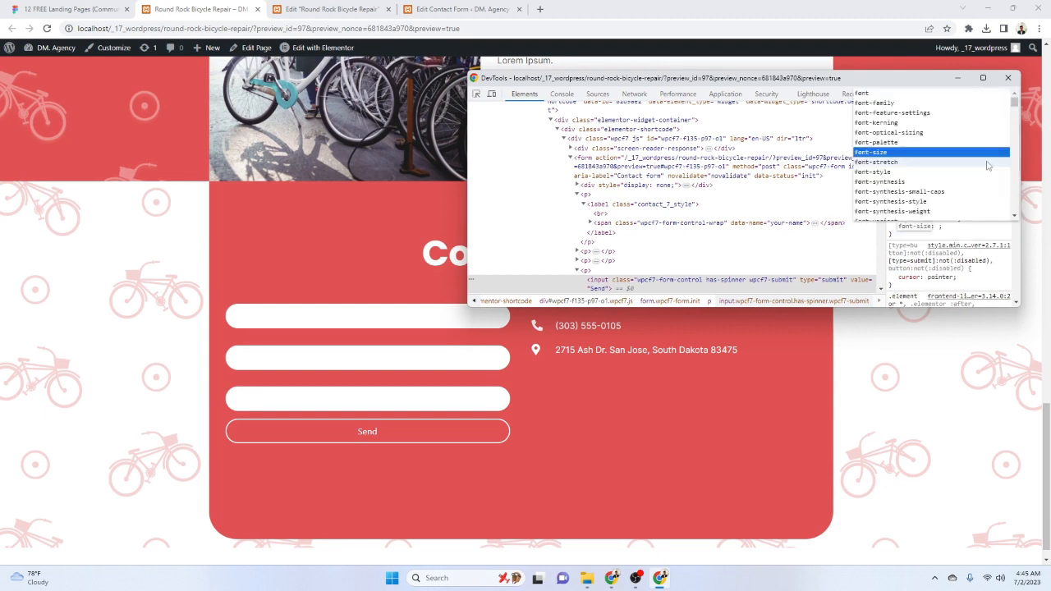
pyautogui.press('Escape')
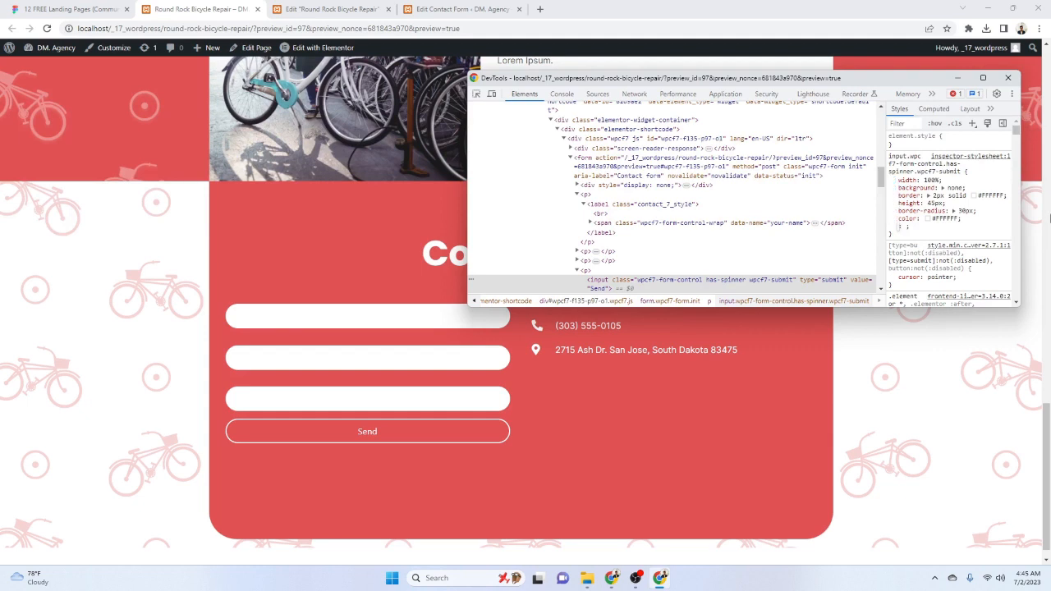
# Copy the whole submit button rule, paste it below the label rule in the HTML widget's style block, and update the page
pyautogui.moveTo(936, 230); pyautogui.dragTo(889, 156)
pyautogui.hotkey('ctrl', 'c')
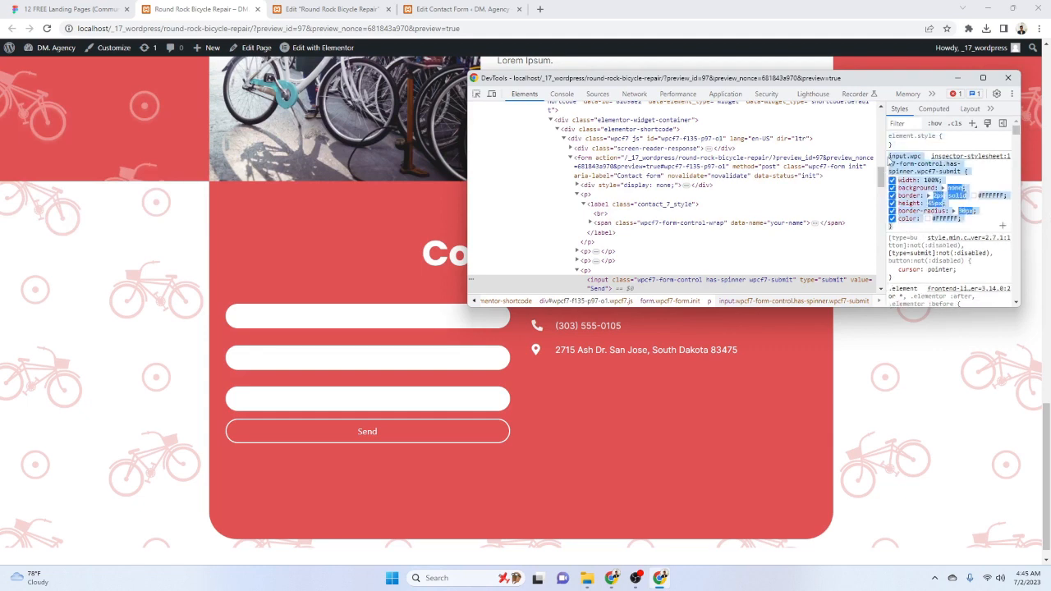
pyautogui.click(328, 10)
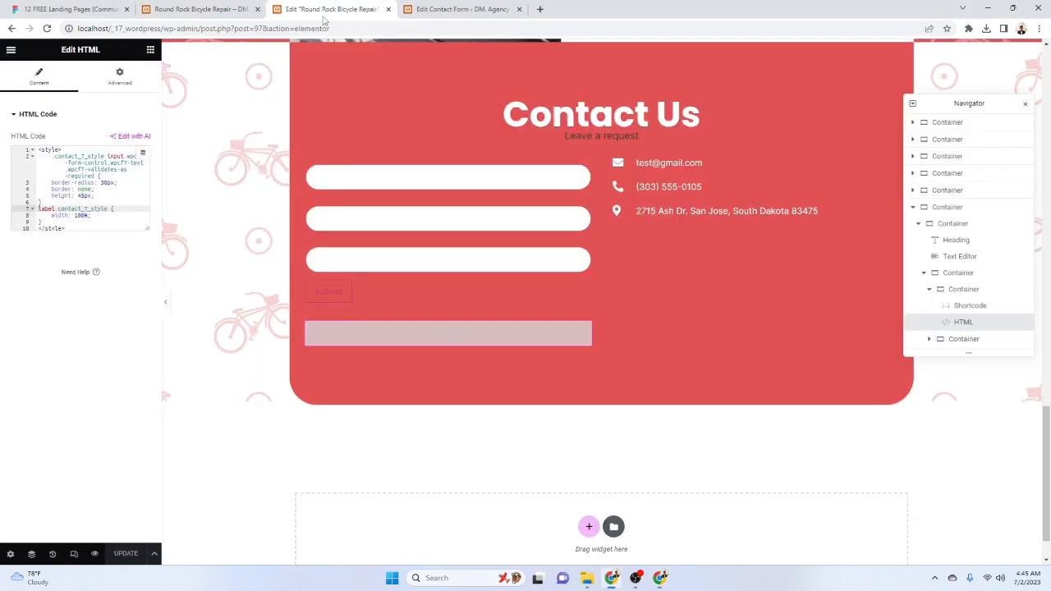
pyautogui.click(76, 220)
pyautogui.press('Return')
pyautogui.hotkey('ctrl', 'v')
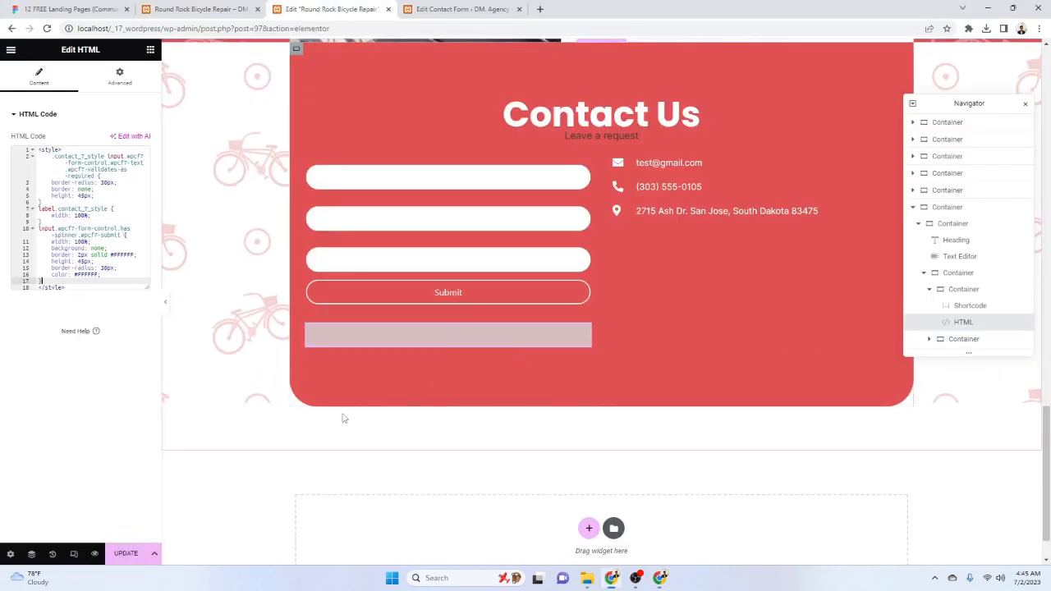
pyautogui.click(123, 555)
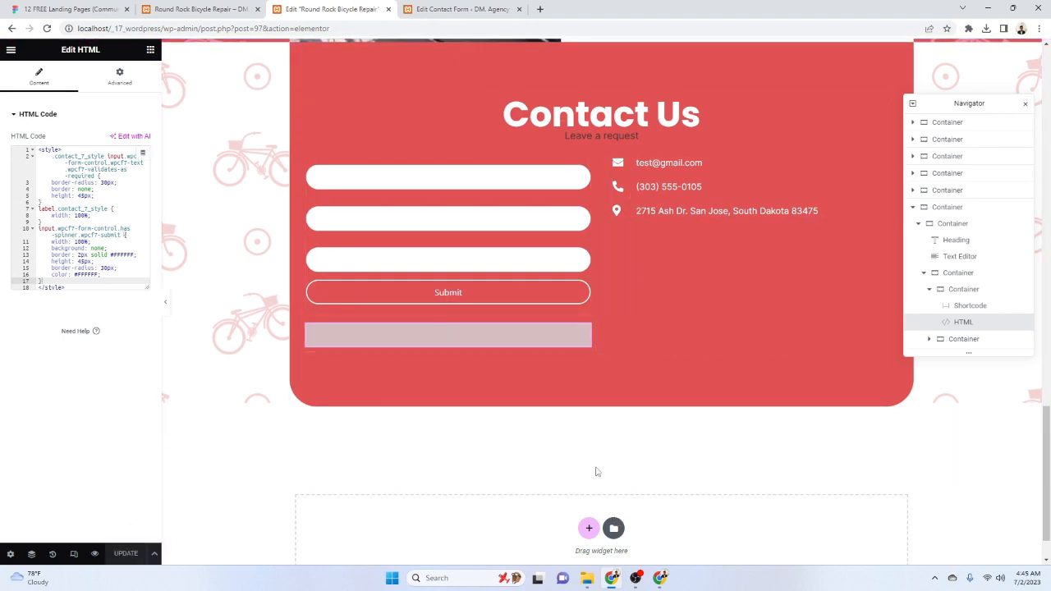
# Inspect the Get discount 10% button in the page preview and look through its styles for the font settings
pyautogui.click(448, 9)
pyautogui.click(239, 9)
pyautogui.scroll(3, 607, 304)
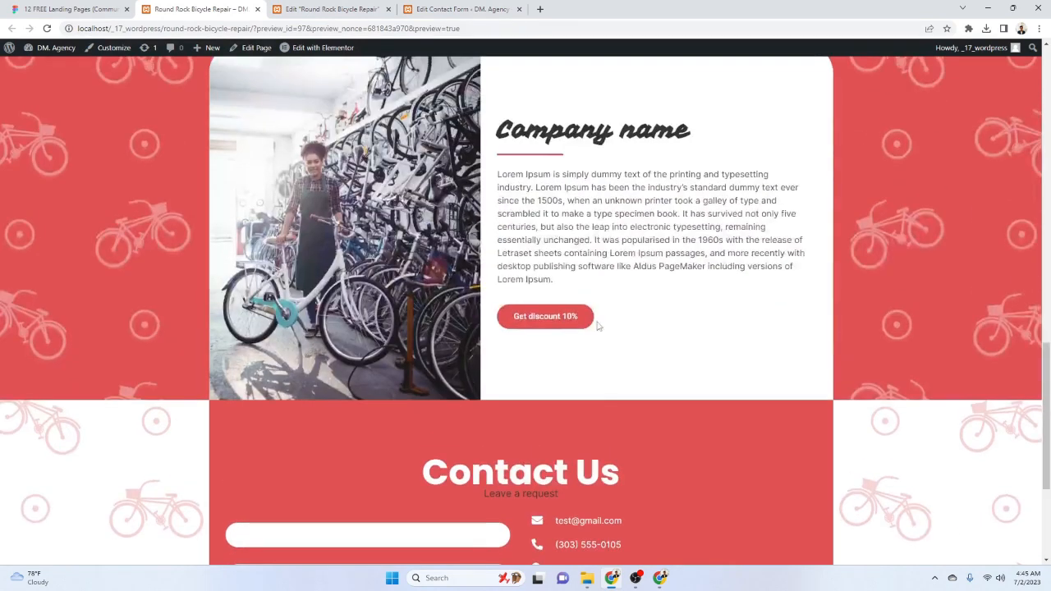
pyautogui.rightClick(553, 318)
pyautogui.click(593, 422)
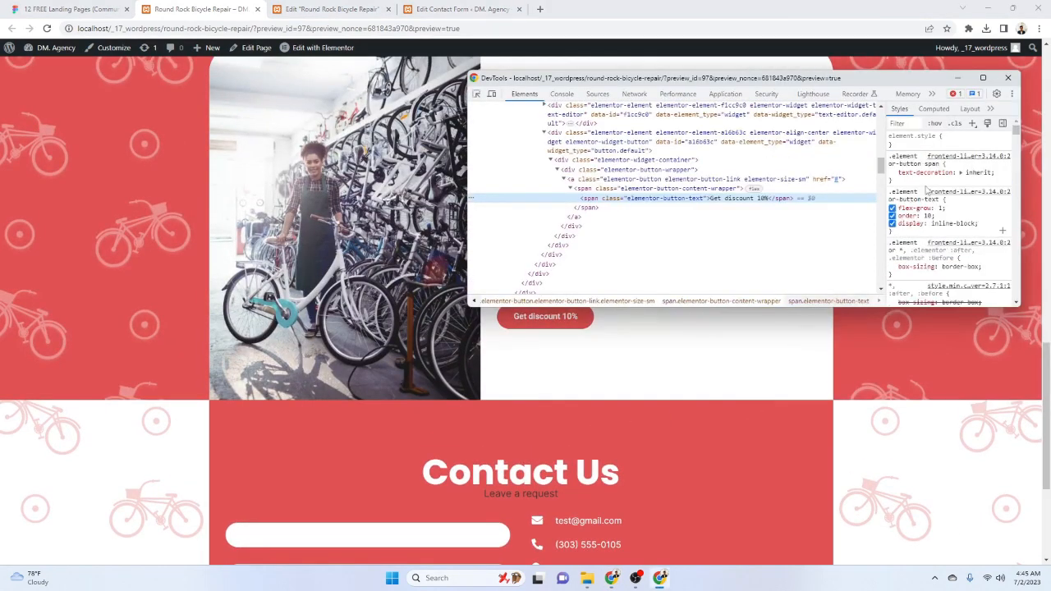
pyautogui.scroll(-5, 957, 277)
pyautogui.scroll(-2, 957, 277)
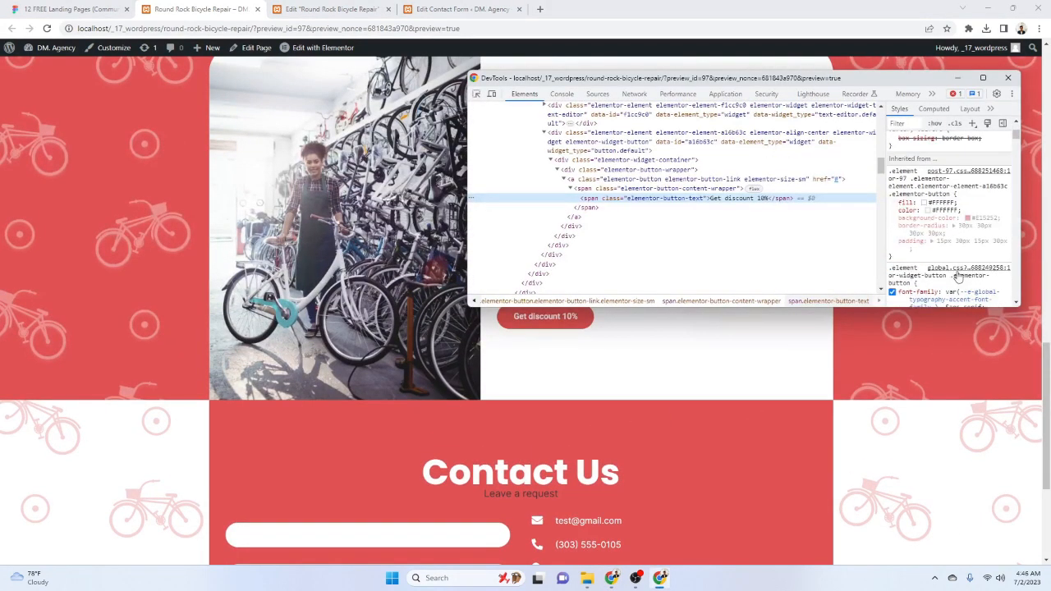
pyautogui.scroll(-2, 951, 250)
pyautogui.scroll(-5, 953, 257)
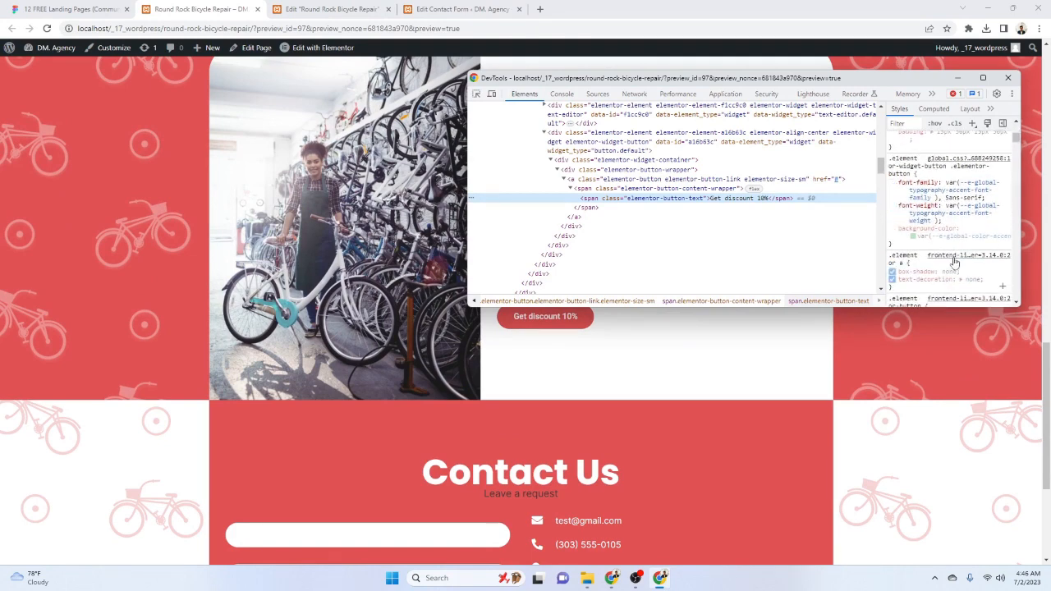
pyautogui.scroll(-5, 970, 265)
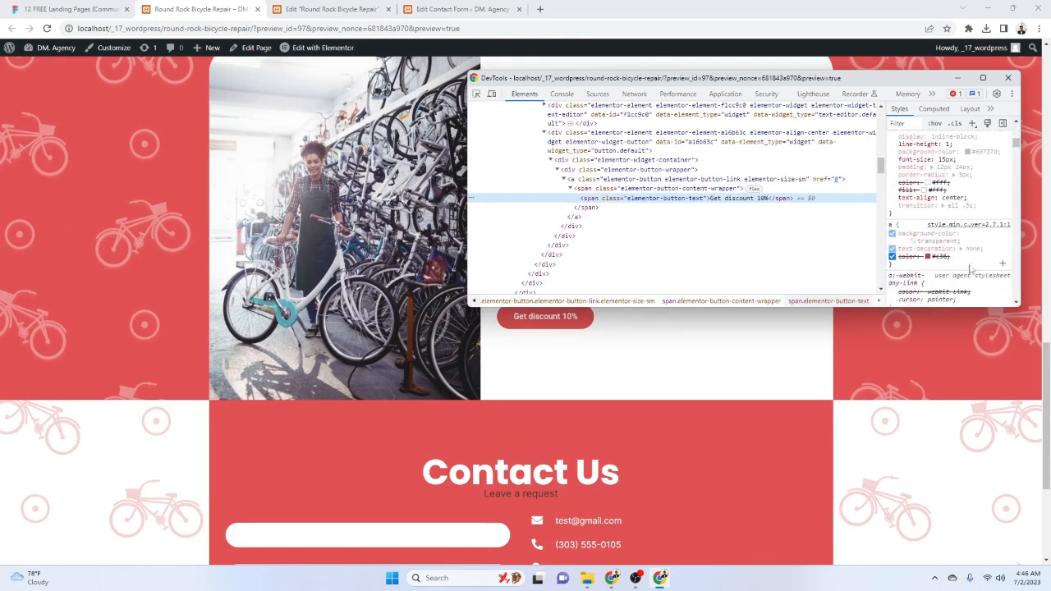
pyautogui.scroll(-5, 970, 268)
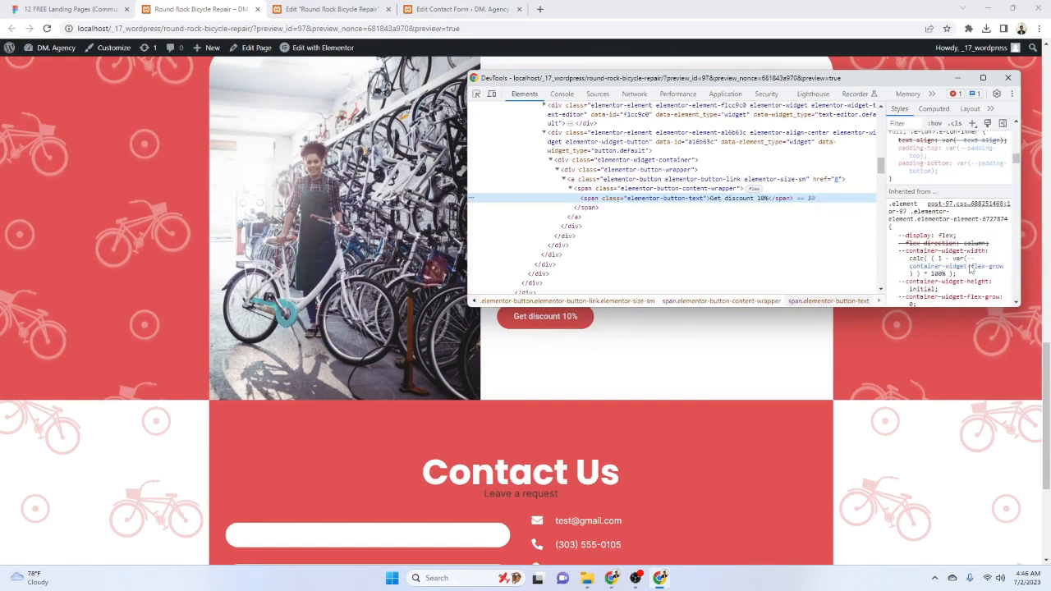
pyautogui.scroll(-3, 970, 265)
pyautogui.click(649, 188)
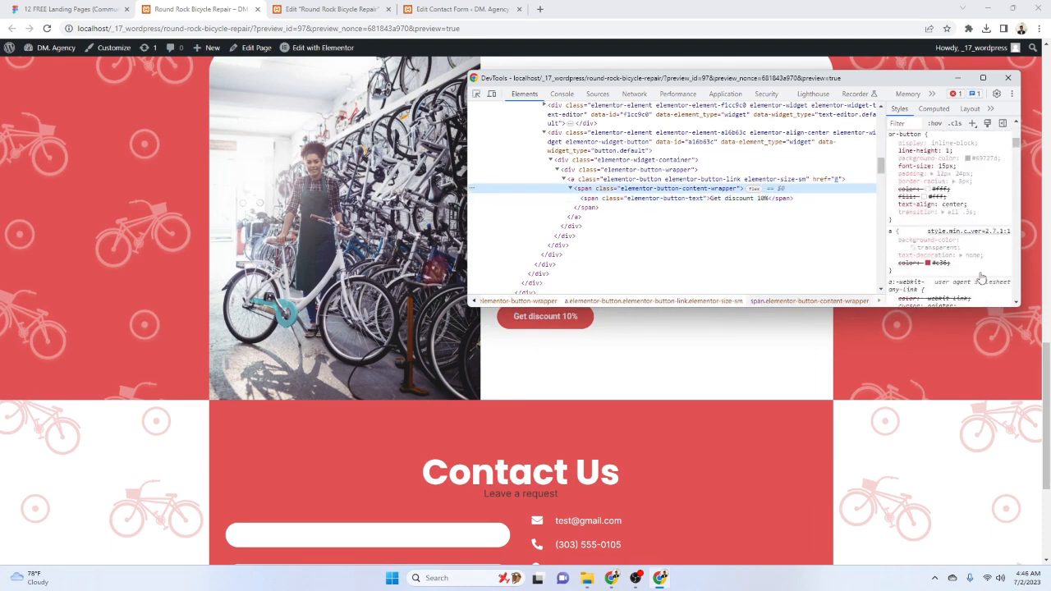
pyautogui.scroll(-1, 980, 279)
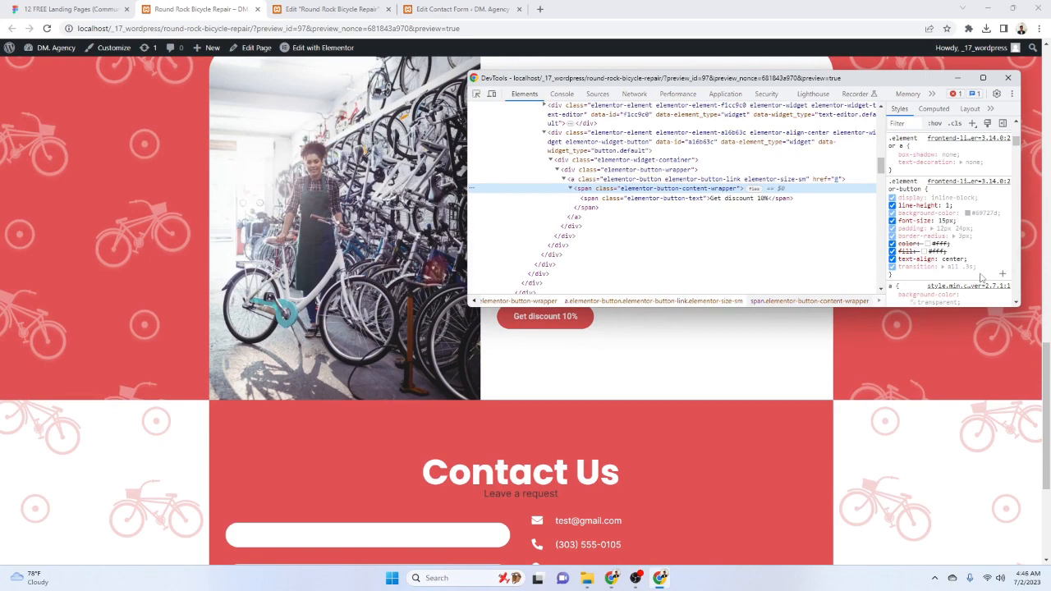
pyautogui.scroll(-5, 981, 280)
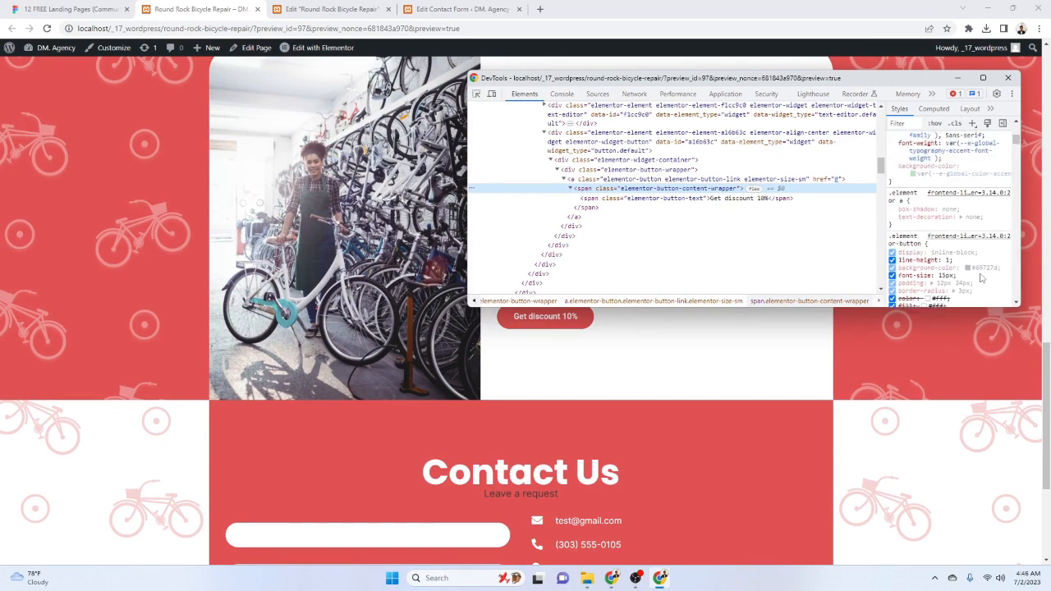
pyautogui.scroll(4, 981, 279)
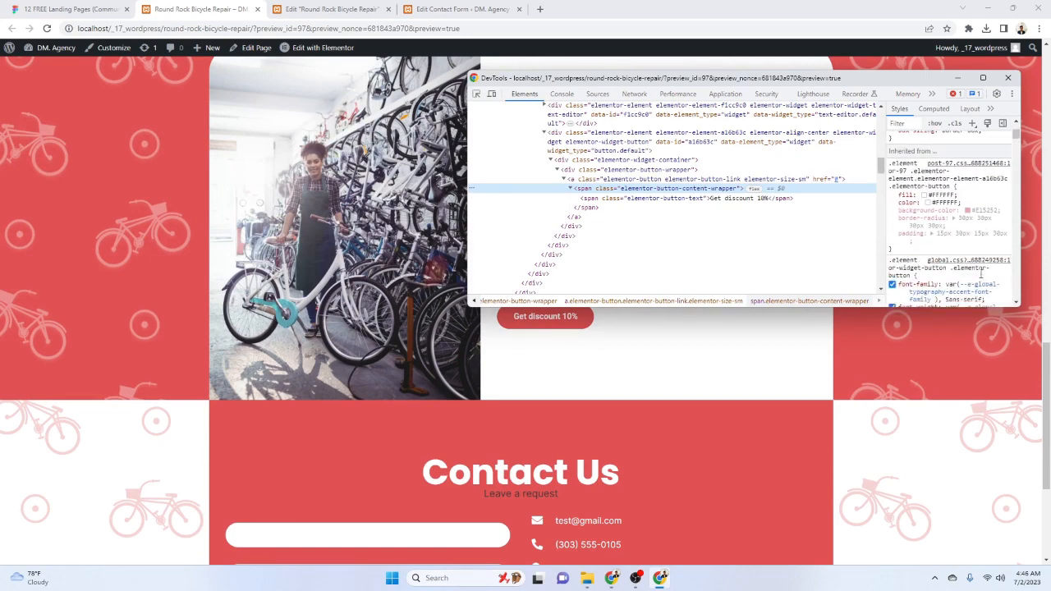
pyautogui.click(625, 169)
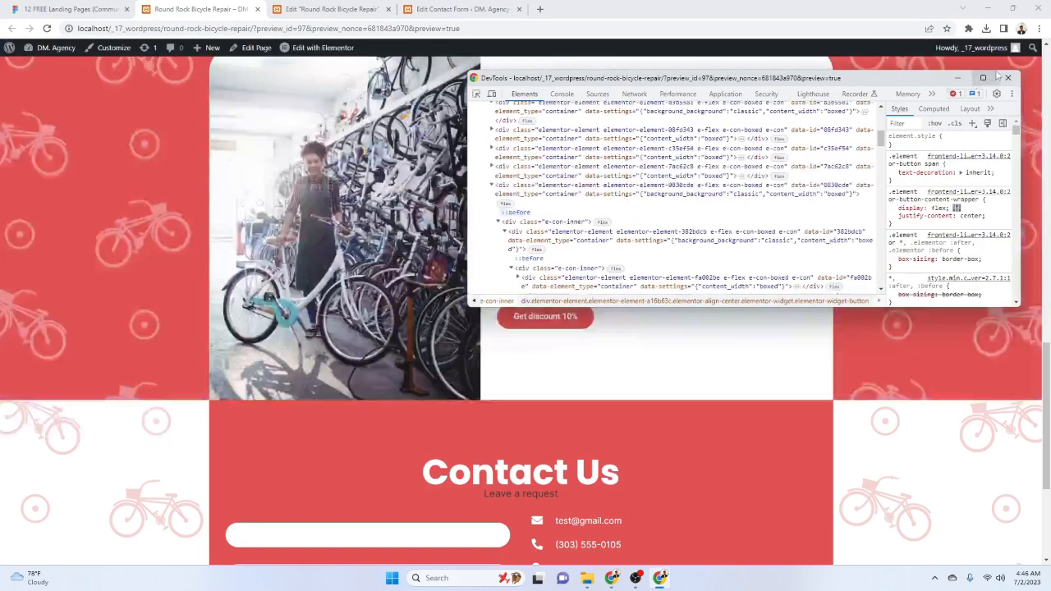
# Inspect the About Us description paragraph and copy its font-family: Inter, sans-serif declaration
pyautogui.press('F12')
pyautogui.scroll(2, 611, 286)
pyautogui.rightClick(598, 302)
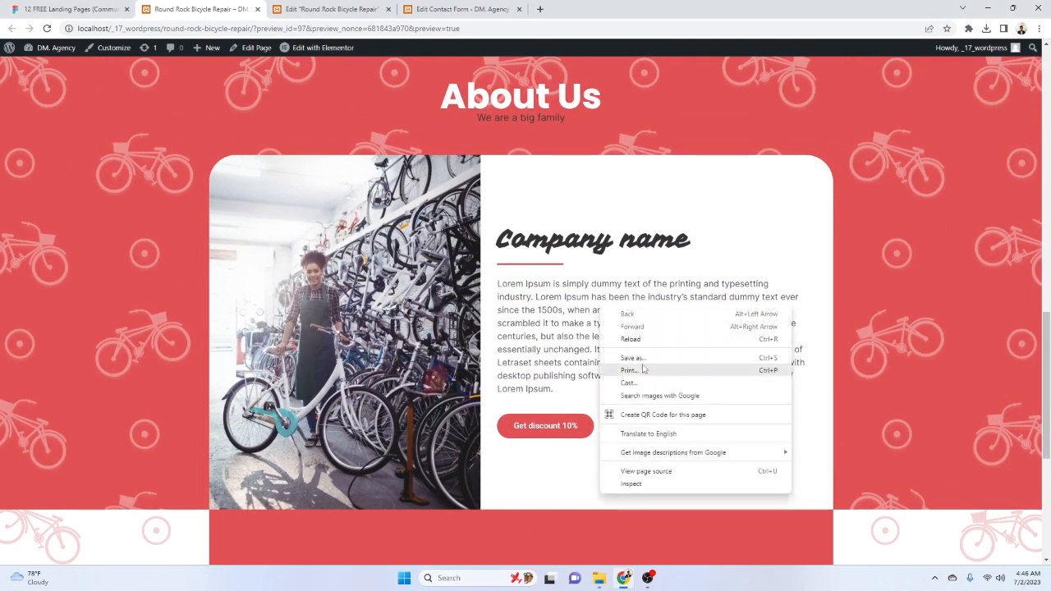
pyautogui.click(640, 490)
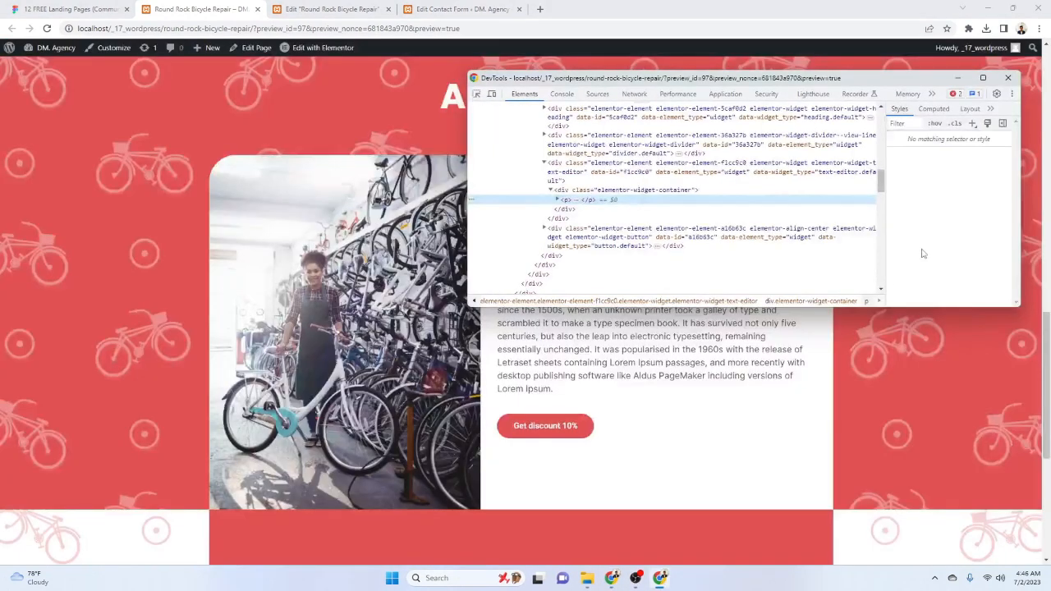
pyautogui.scroll(-2, 955, 263)
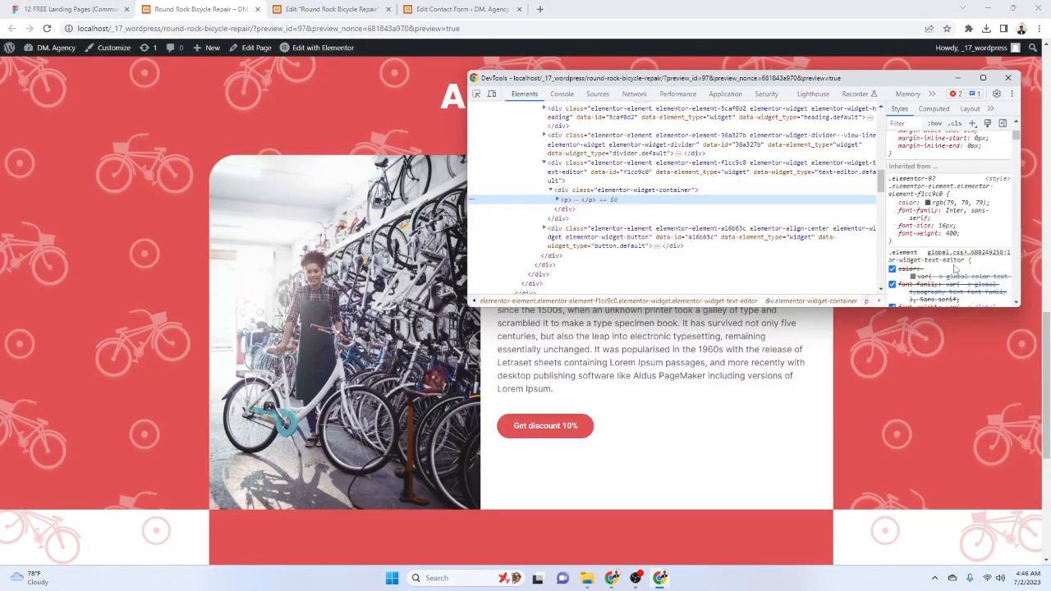
pyautogui.tripleClick(925, 217)
pyautogui.hotkey('ctrl', 'c')
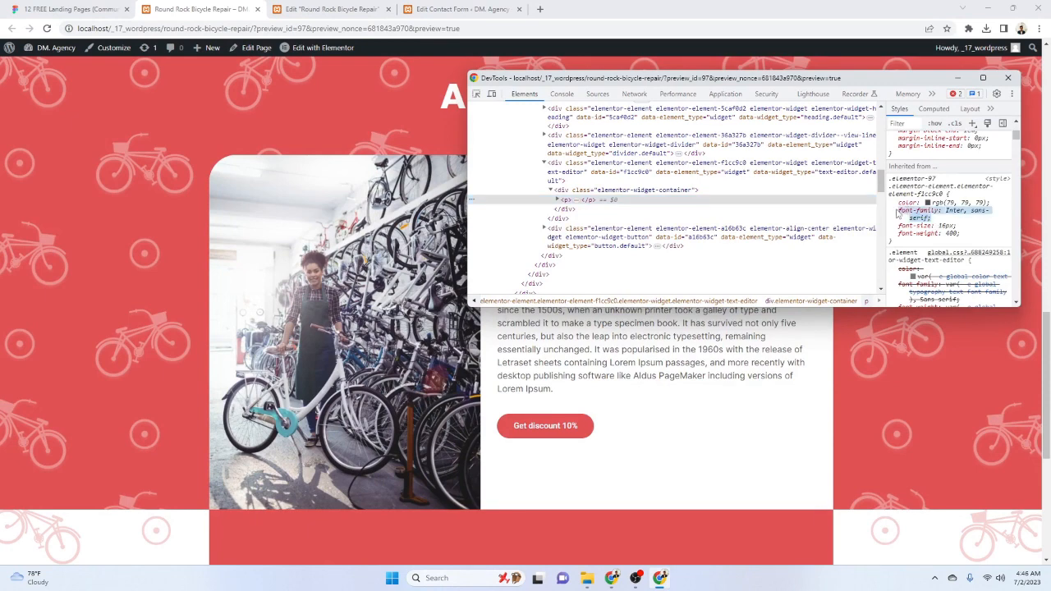
# Paste the font-family: Inter, sans-serif declaration below the color line of the submit button rule in the HTML widget
pyautogui.click(1011, 77)
pyautogui.click(97, 10)
pyautogui.click(328, 10)
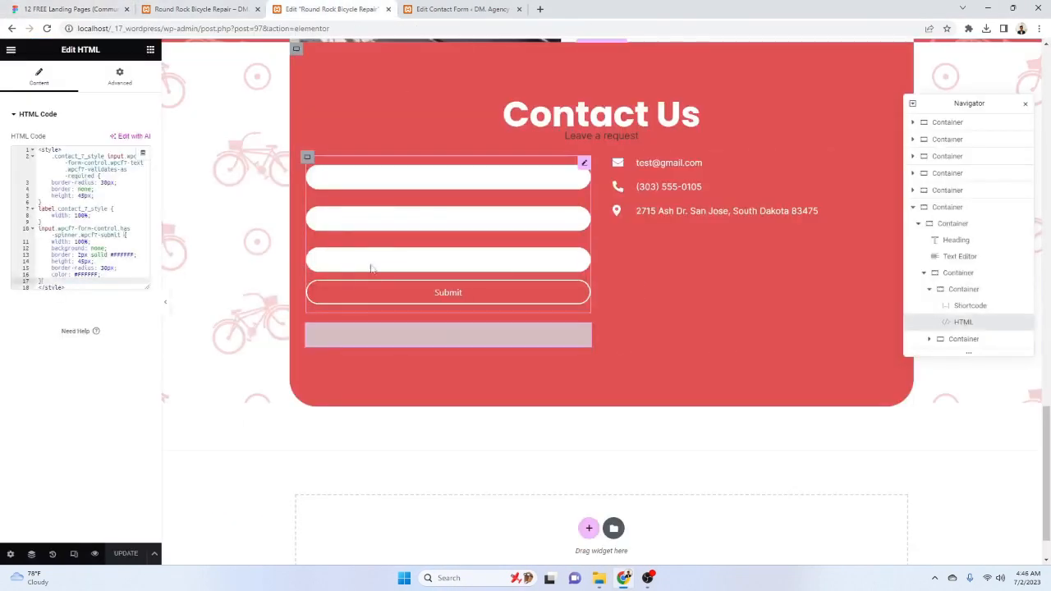
pyautogui.click(112, 275)
pyautogui.press('Return')
pyautogui.hotkey('ctrl', 'v')
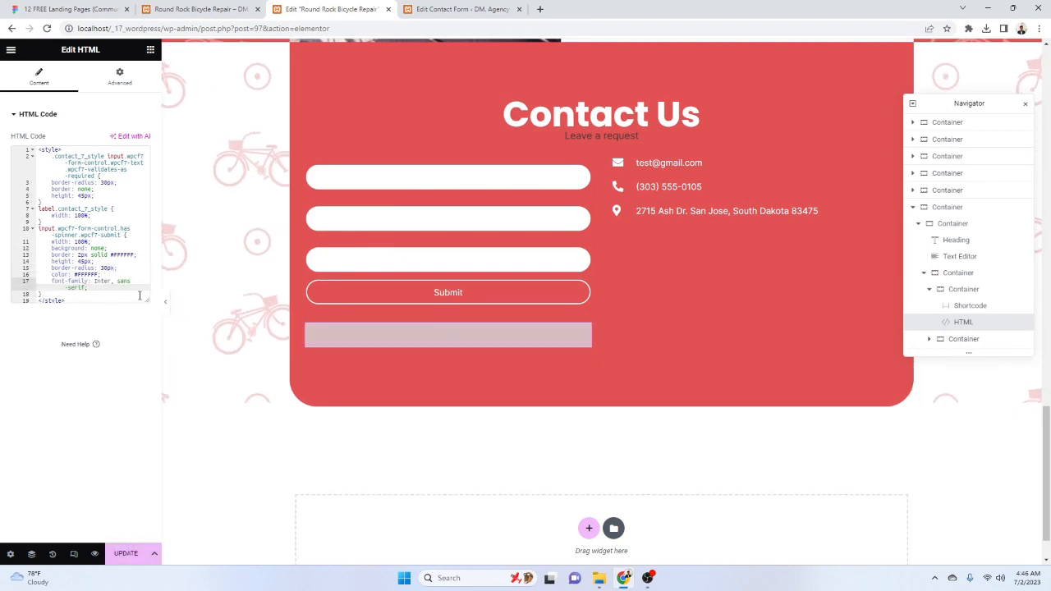
# Add font-weight: 600 and font-size: 20px to the submit button rule
pyautogui.press('Return')
pyautogui.write('font-we')
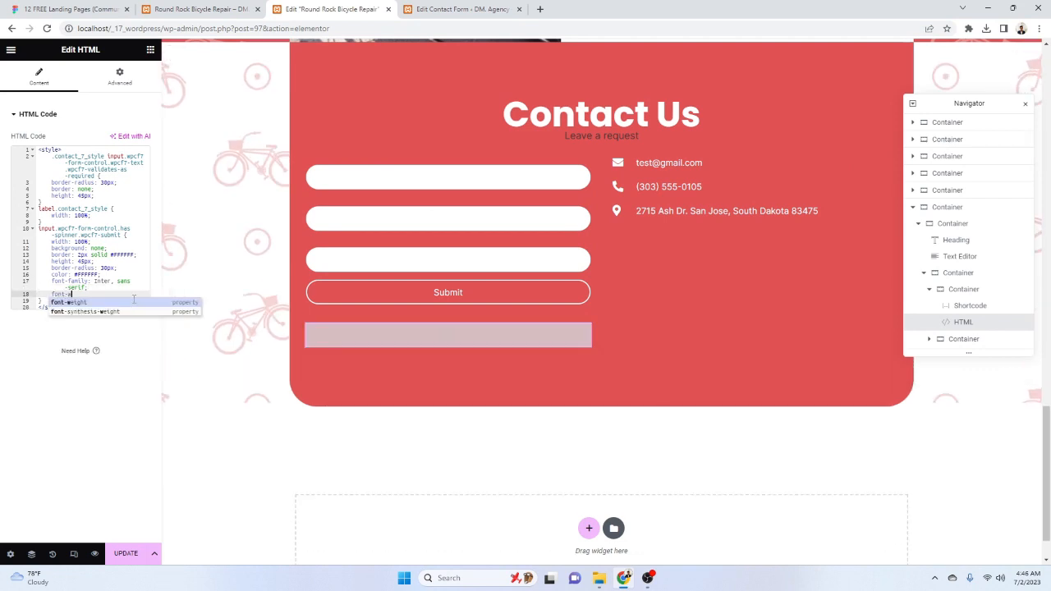
pyautogui.press('Return')
pyautogui.write('600;')
pyautogui.press('Return')
pyautogui.write('font-si')
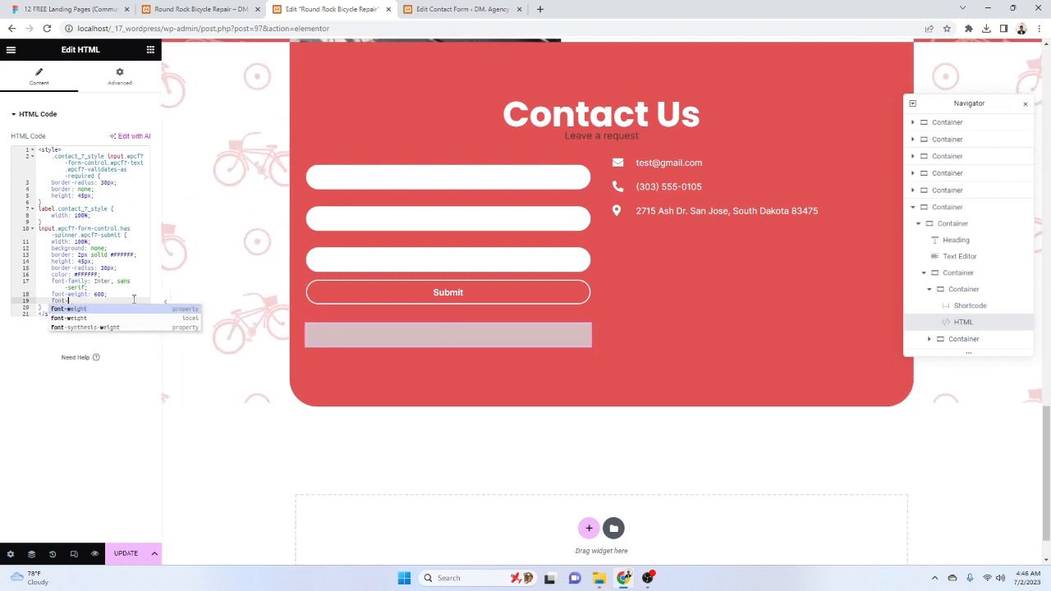
pyautogui.press('Return')
pyautogui.write('20px;')
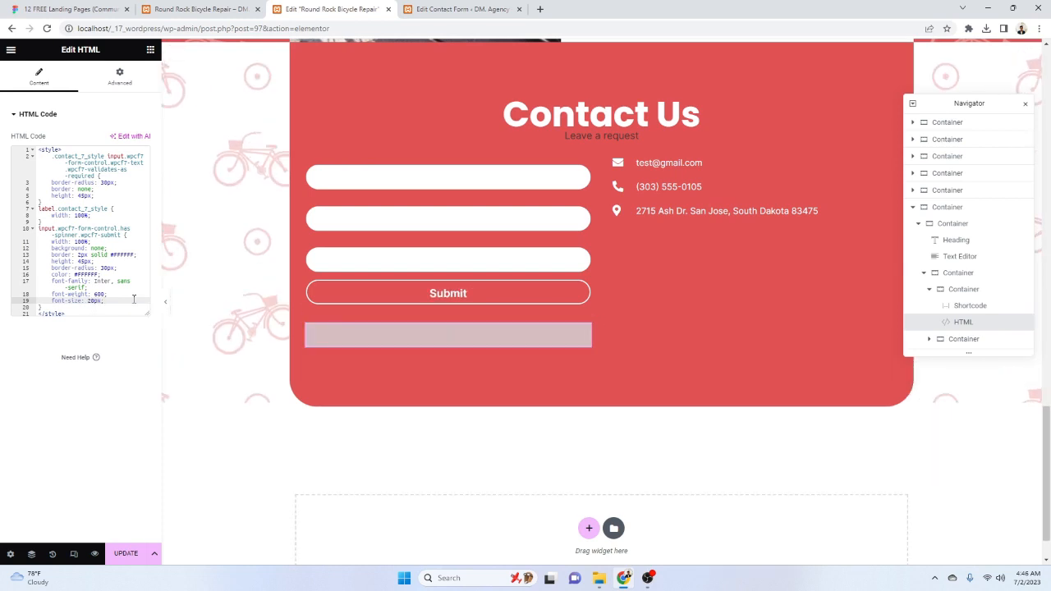
# Add padding: 15px 0px to the end of the submit button rule
pyautogui.press('Return')
pyautogui.write('padd')
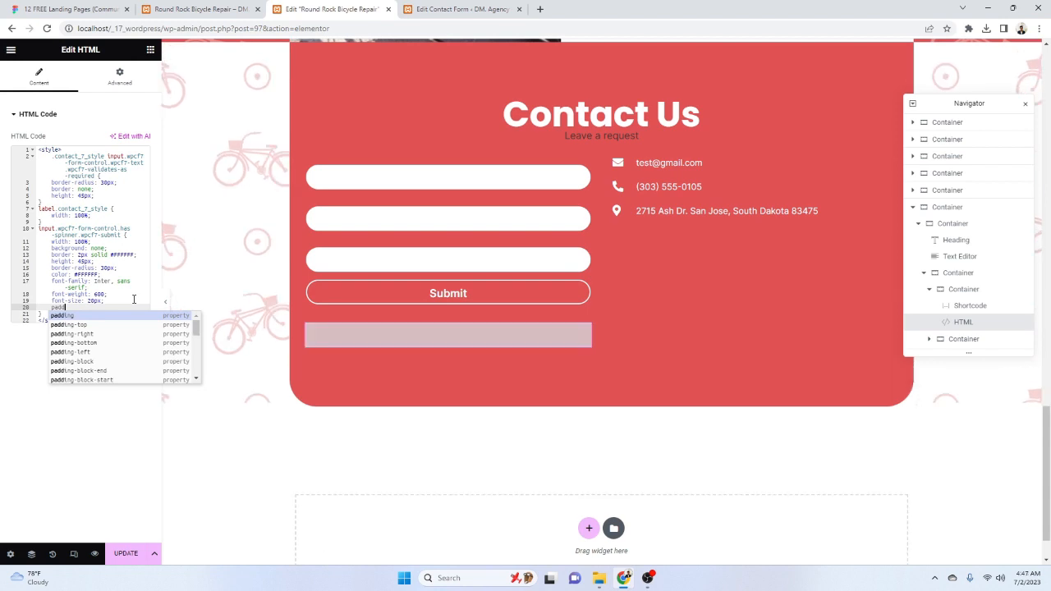
pyautogui.press('Return')
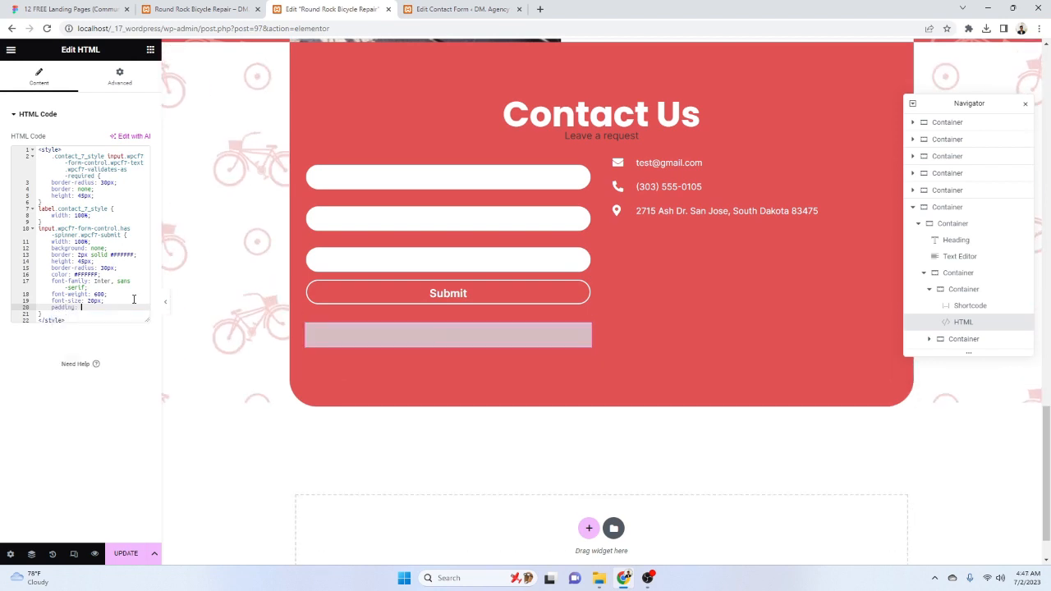
pyautogui.write('15px;')
pyautogui.press('Down')
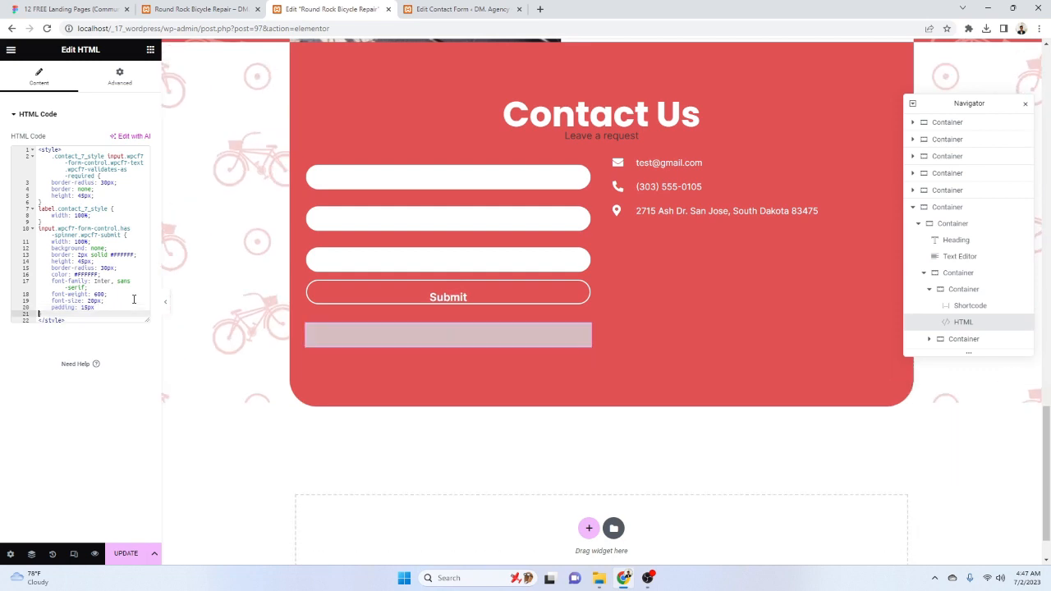
pyautogui.press('Up')
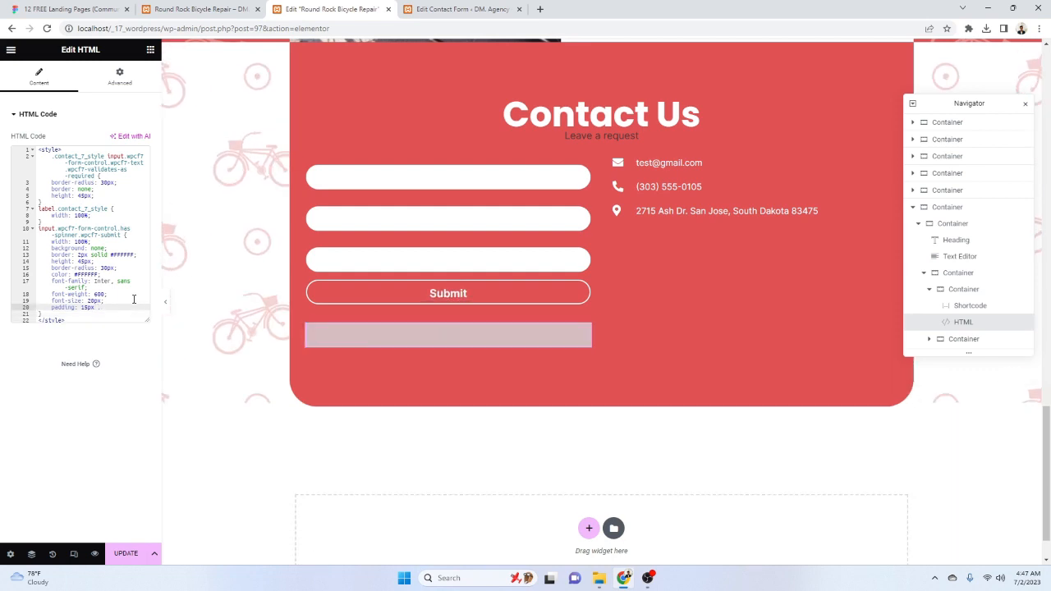
pyautogui.write('0px;')
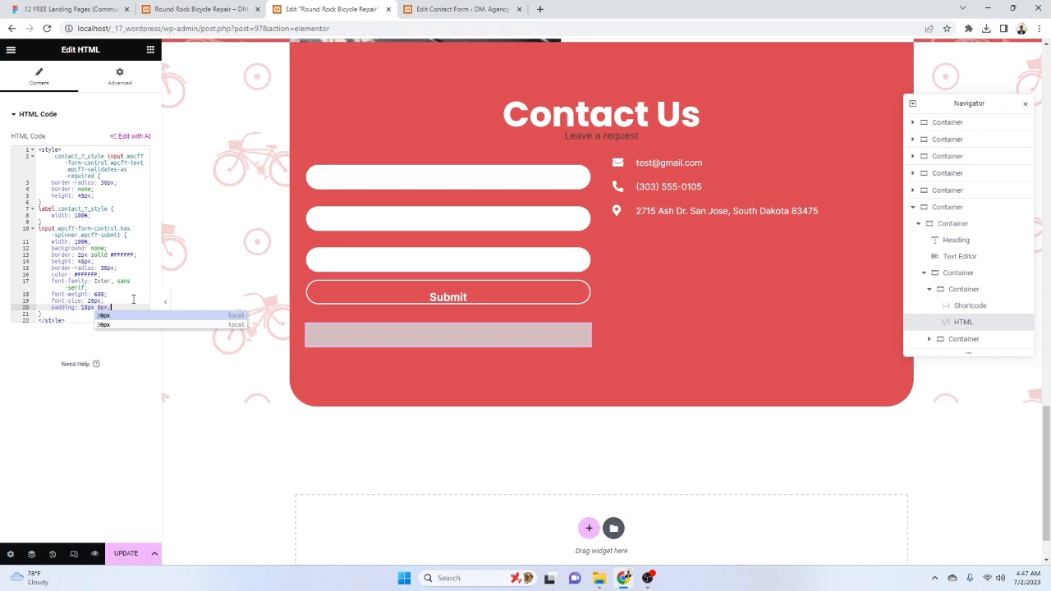
pyautogui.press('Escape')
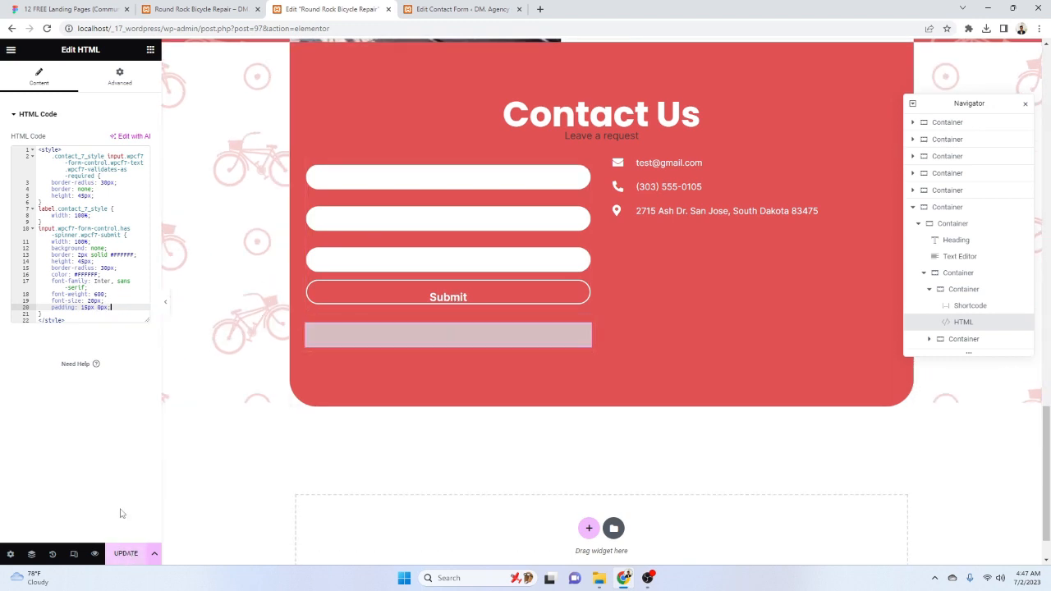
# Set the height in the submit button rule to 85px and save the page
pyautogui.click(80, 261)
pyautogui.press('BackSpace')
pyautogui.write('4')
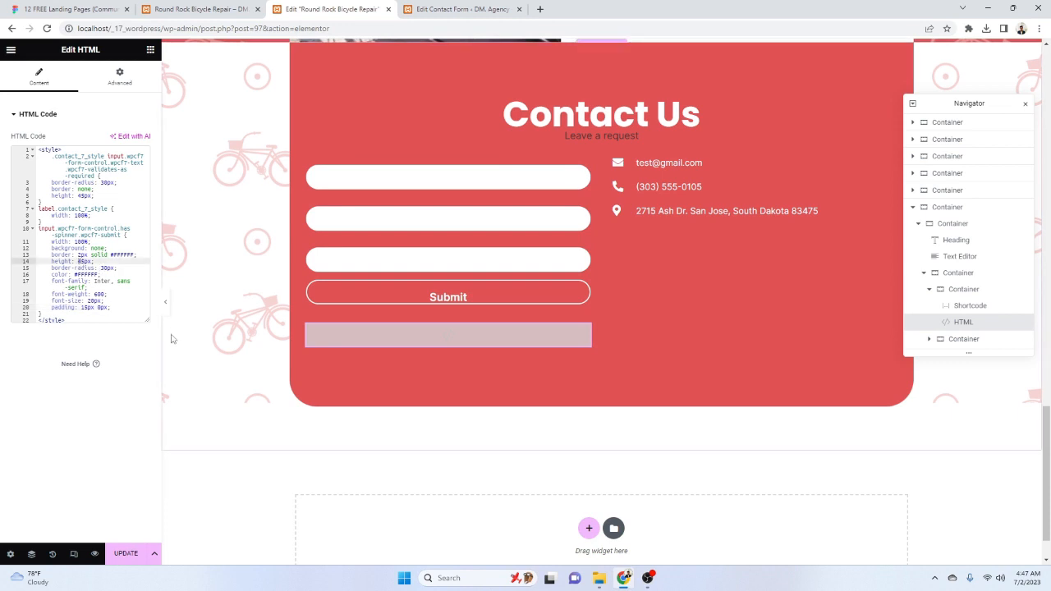
pyautogui.press('Delete')
pyautogui.write('8')
pyautogui.press('Down')
pyautogui.press('Up')
pyautogui.hotkey('ctrl', 's')
# Reload the page preview and inspect the contact form's Send button
pyautogui.click(249, 7)
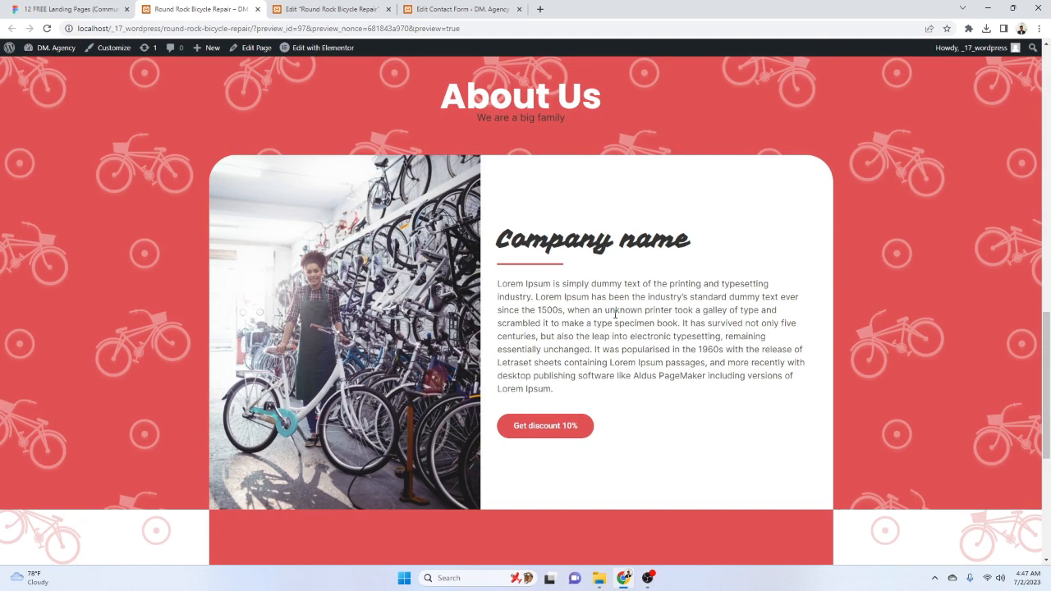
pyautogui.click(306, 6)
pyautogui.click(239, 8)
pyautogui.press('F5')
pyautogui.scroll(-5, 580, 283)
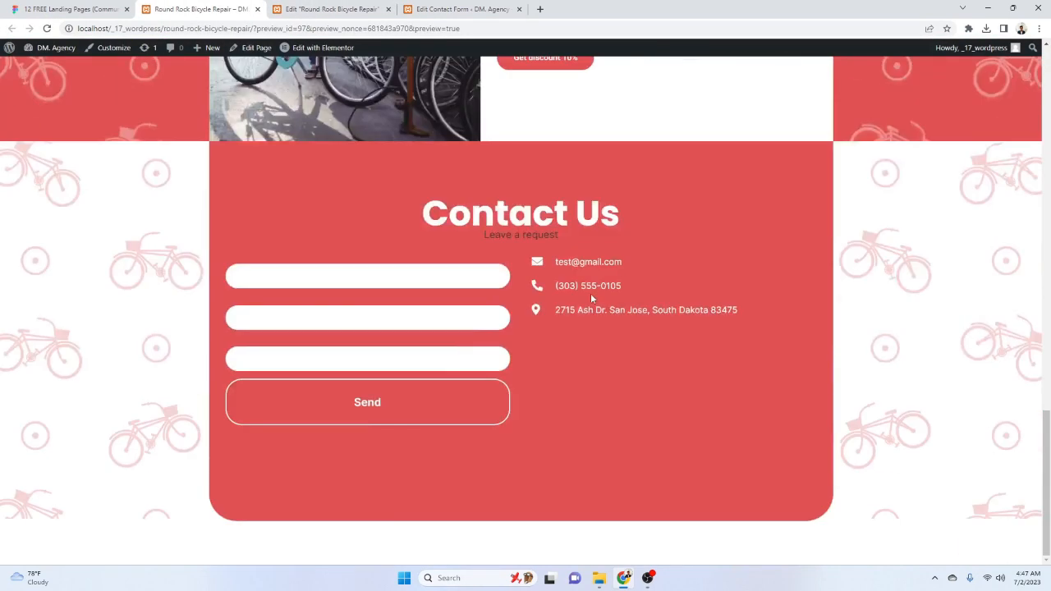
pyautogui.rightClick(384, 403)
pyautogui.click(440, 393)
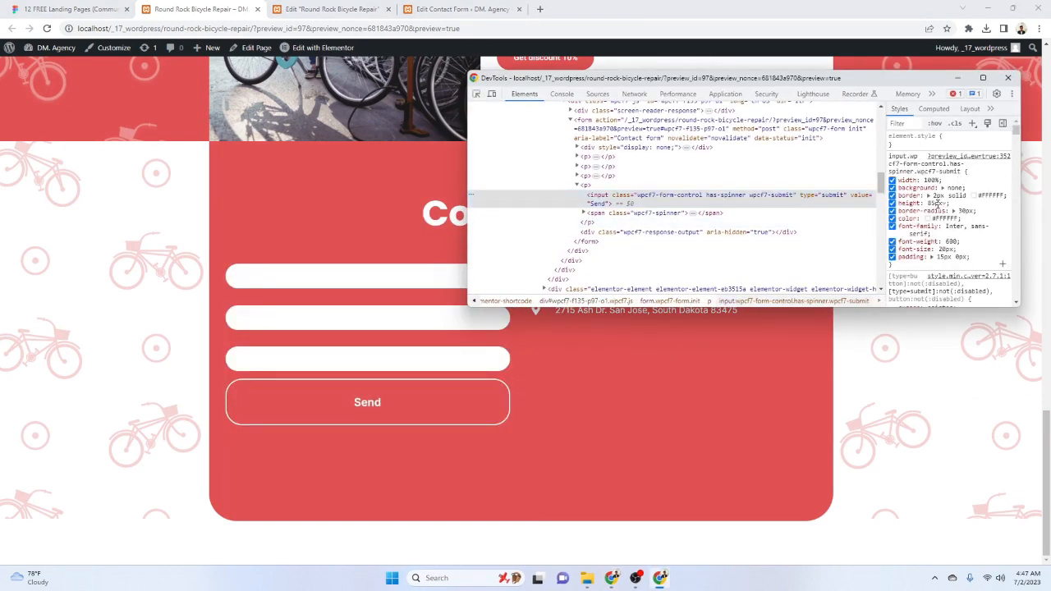
# Adjust the Send button's height in the inspected rule to 50px
pyautogui.press('Down')
pyautogui.press('Down')
pyautogui.press('Down')
pyautogui.press('Down')
pyautogui.press('Down')
pyautogui.press('Down')
pyautogui.press('Down')
pyautogui.press('Down')
pyautogui.press('Down')
pyautogui.press('Down')
pyautogui.press('Down')
pyautogui.press('Down')
pyautogui.press('Down')
pyautogui.press('Down')
pyautogui.press('Down')
pyautogui.press('Down')
pyautogui.press('Down')
pyautogui.press('Down')
pyautogui.press('Down')
pyautogui.press('Down')
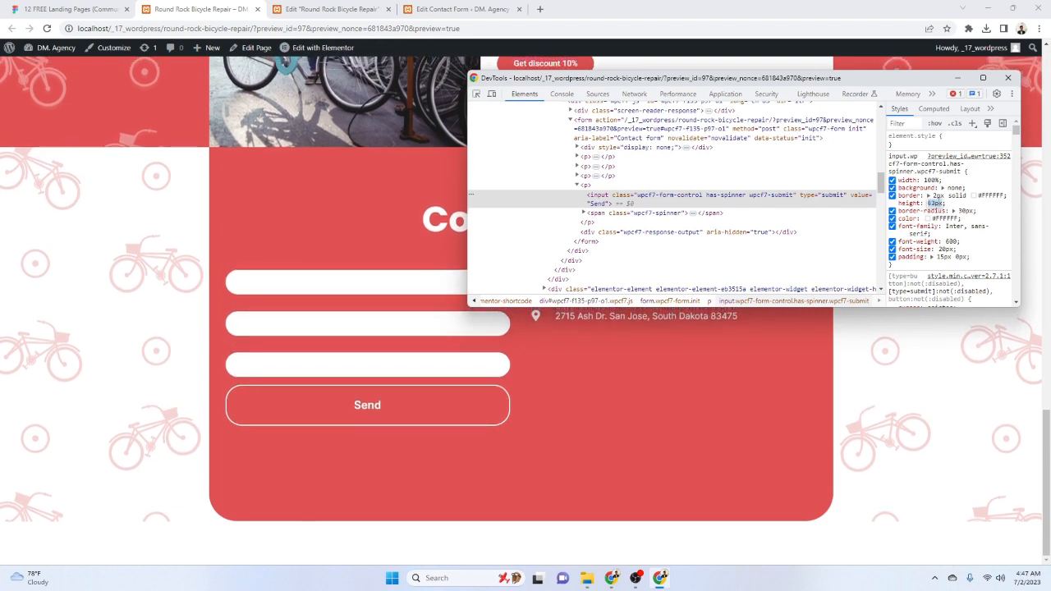
pyautogui.press('Down')
pyautogui.press('Down')
pyautogui.press('Down')
pyautogui.press('Down')
pyautogui.press('Up')
pyautogui.press('Up')
pyautogui.press('Up')
pyautogui.press('Up')
pyautogui.press('Up')
pyautogui.press('Up')
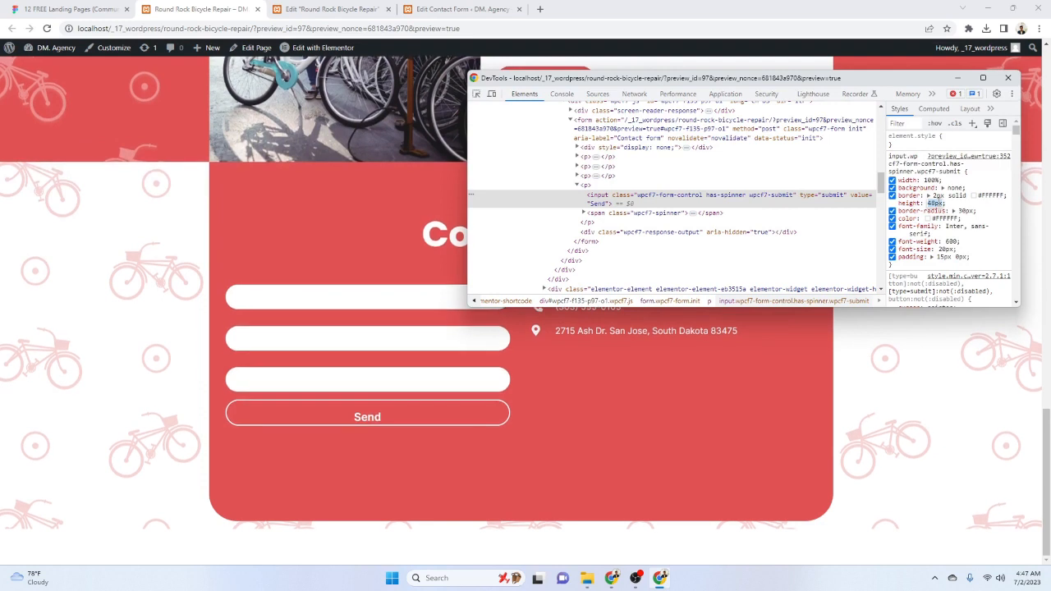
pyautogui.press('Up')
pyautogui.press('Up')
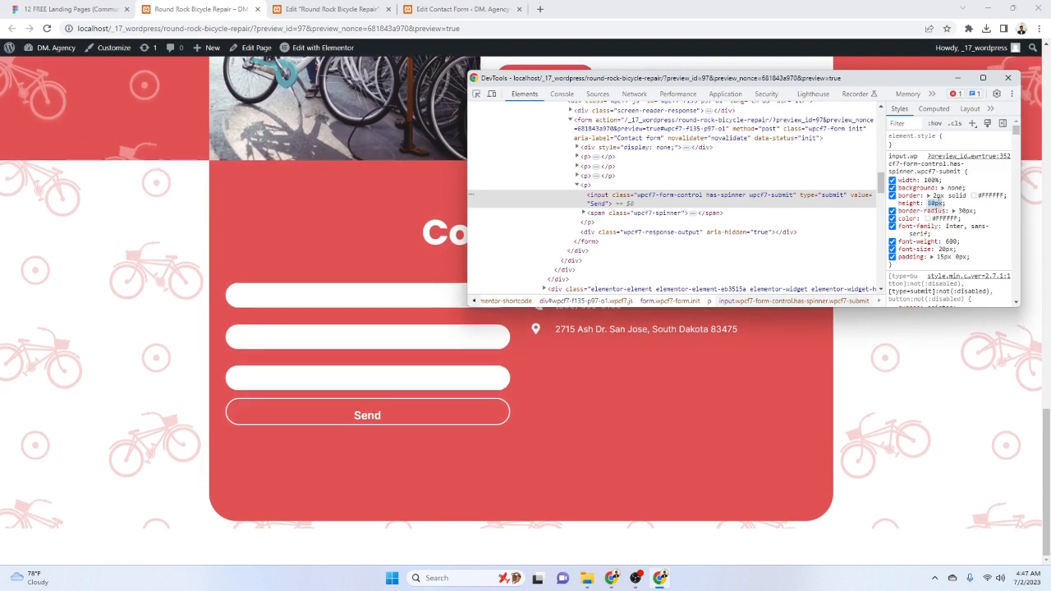
# Reduce the Send button's vertical padding in the inspected rule to 8px
pyautogui.click(945, 258)
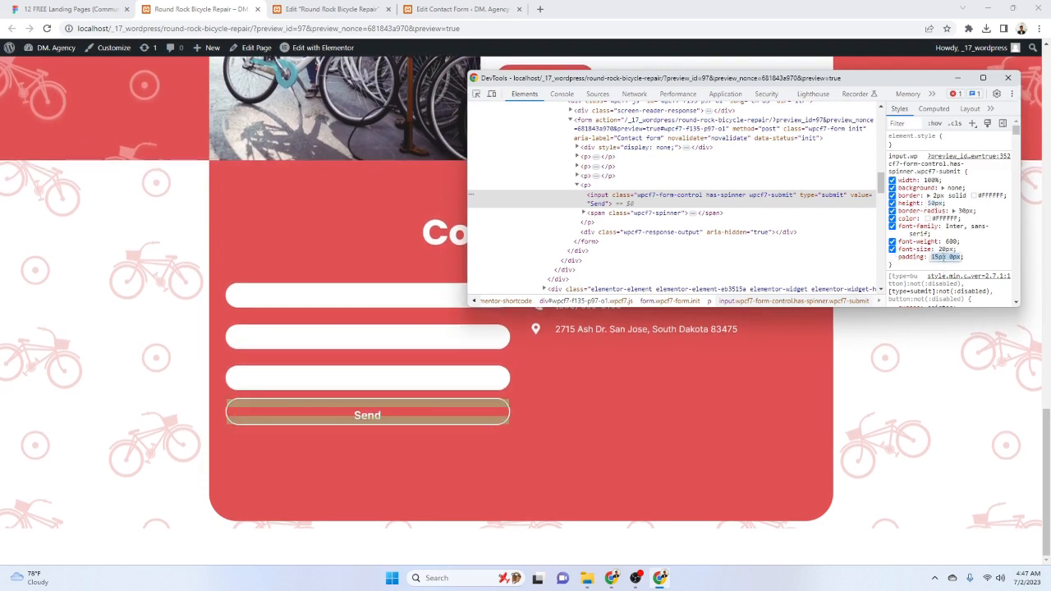
pyautogui.press('Down')
pyautogui.press('Down')
pyautogui.press('Down')
pyautogui.press('Down')
pyautogui.press('Down')
pyautogui.press('Down')
pyautogui.press('Down')
pyautogui.press('Down')
pyautogui.press('Down')
pyautogui.press('Down')
pyautogui.press('Down')
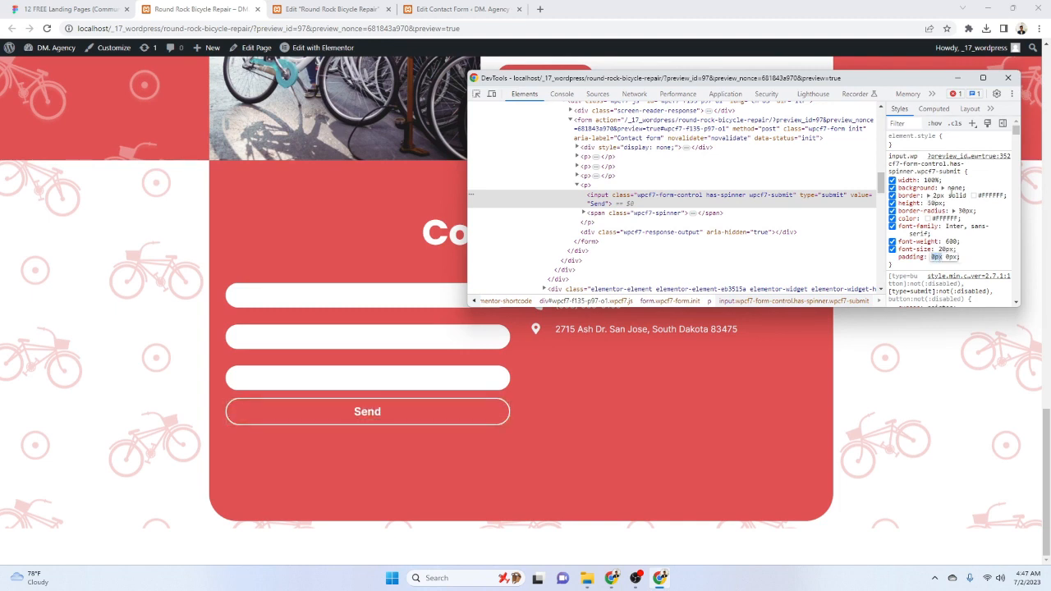
# In the page editor's HTML code, remove the submit button rule's padding, set its height to 50px and save the page
pyautogui.click(301, 8)
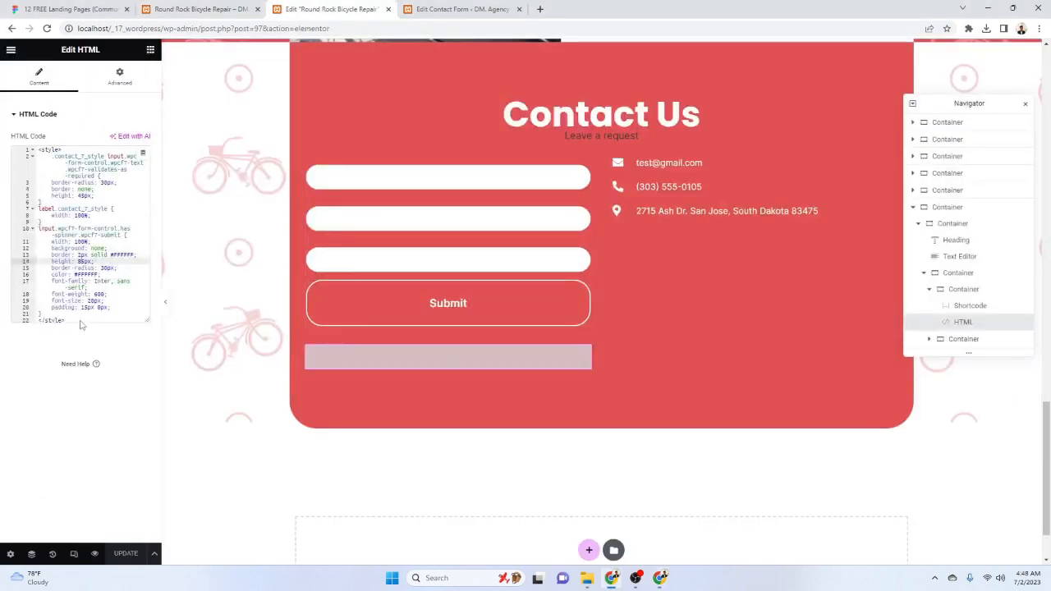
pyautogui.moveTo(110, 302); pyautogui.dragTo(172, 300)
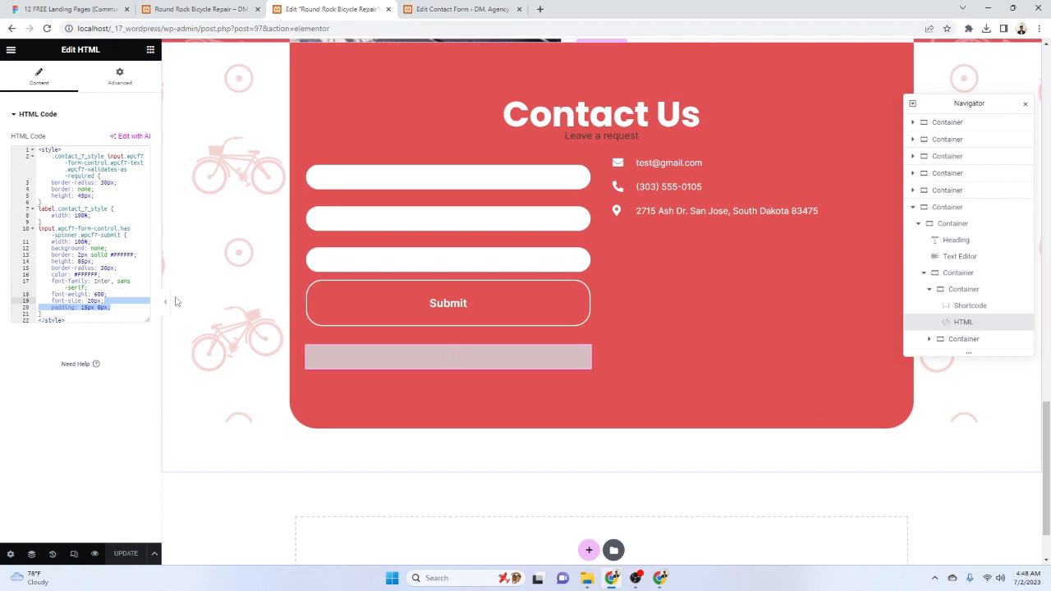
pyautogui.press('BackSpace')
pyautogui.click(79, 261)
pyautogui.write('50')
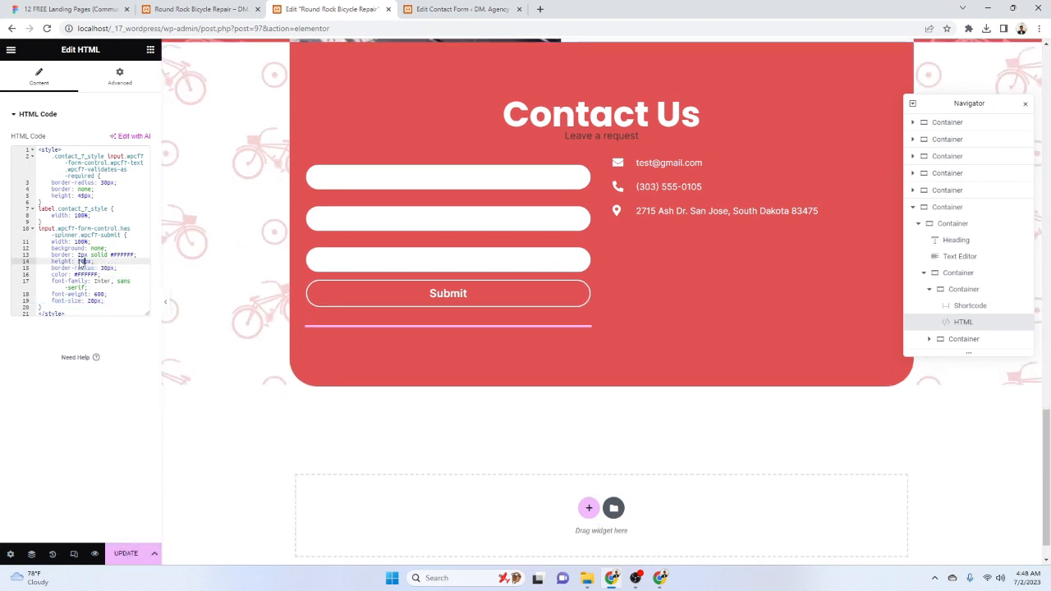
pyautogui.click(127, 560)
# Check the contact form's Send button in the page preview and return to the editor
pyautogui.hotkey('ctrl', '1')
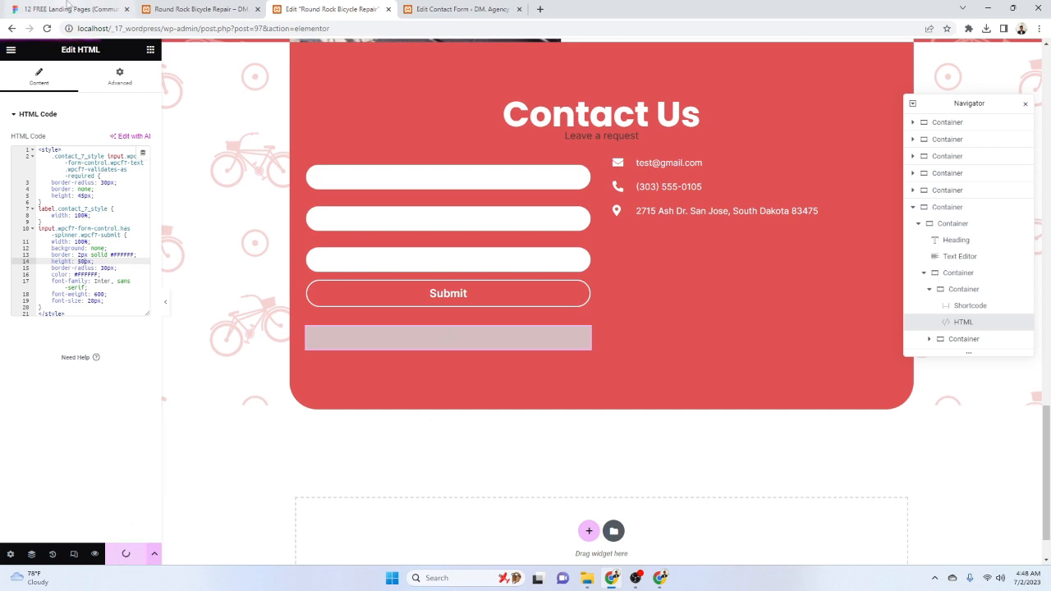
pyautogui.hotkey('ctrl', '2')
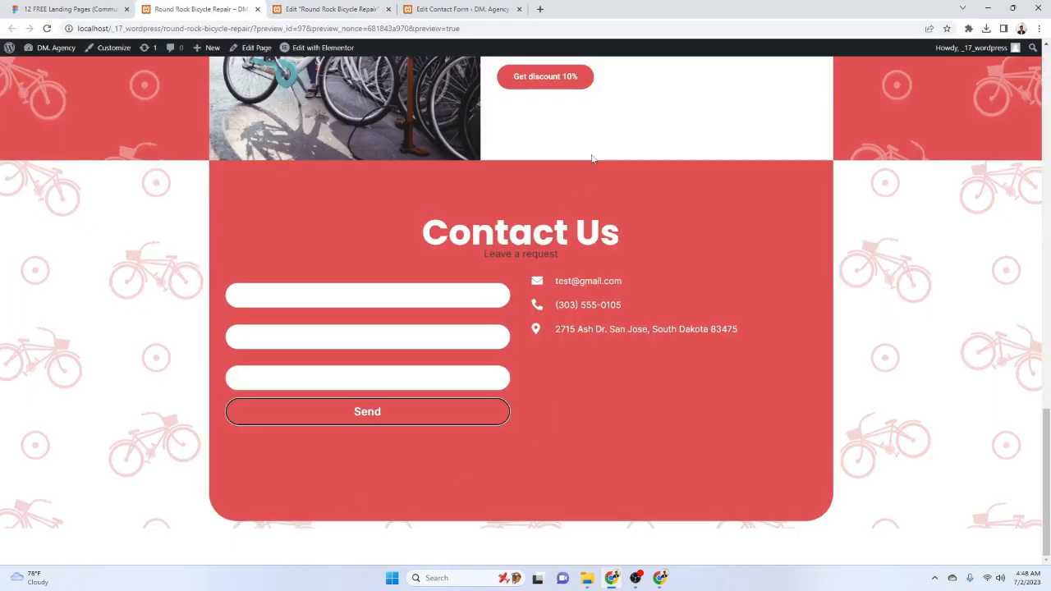
pyautogui.scroll(1, 588, 238)
pyautogui.hotkey('ctrl', '3')
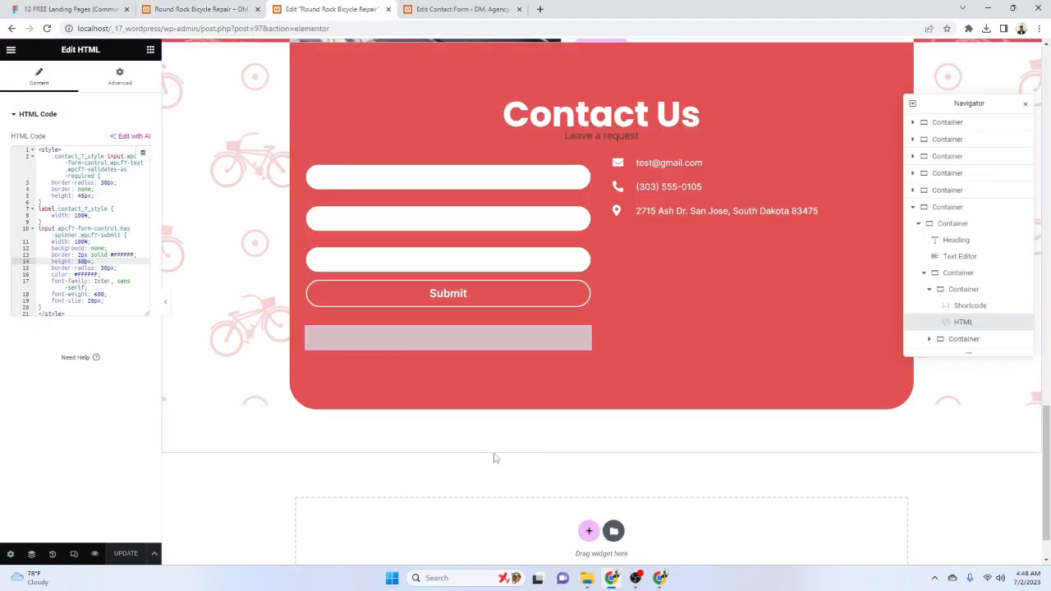
# Set the bottom padding of the Contact Us section's outer container to 120 px
pyautogui.scroll(2, 383, 493)
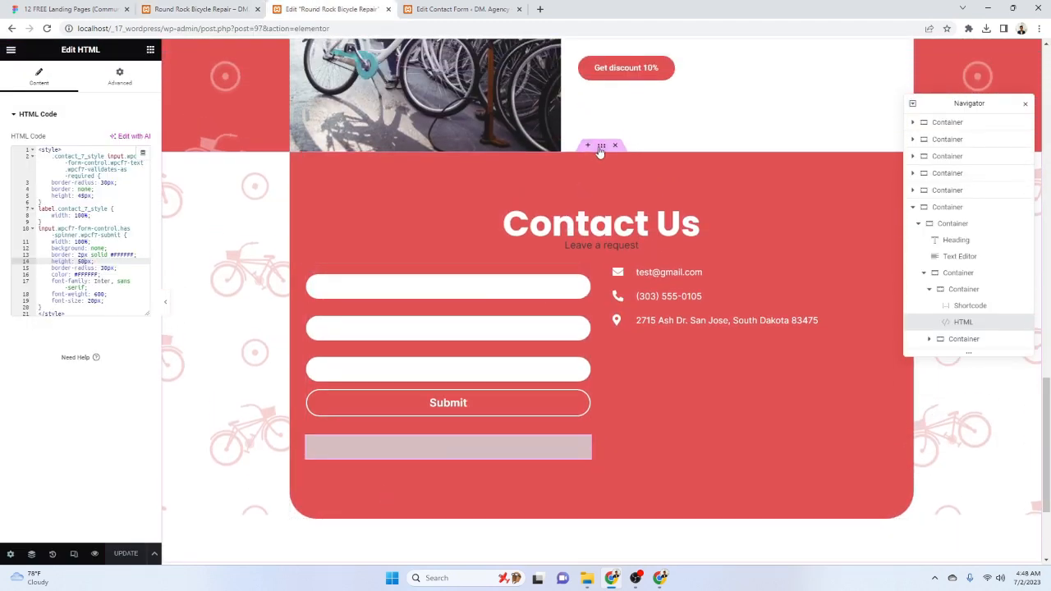
pyautogui.click(604, 148)
pyautogui.click(76, 75)
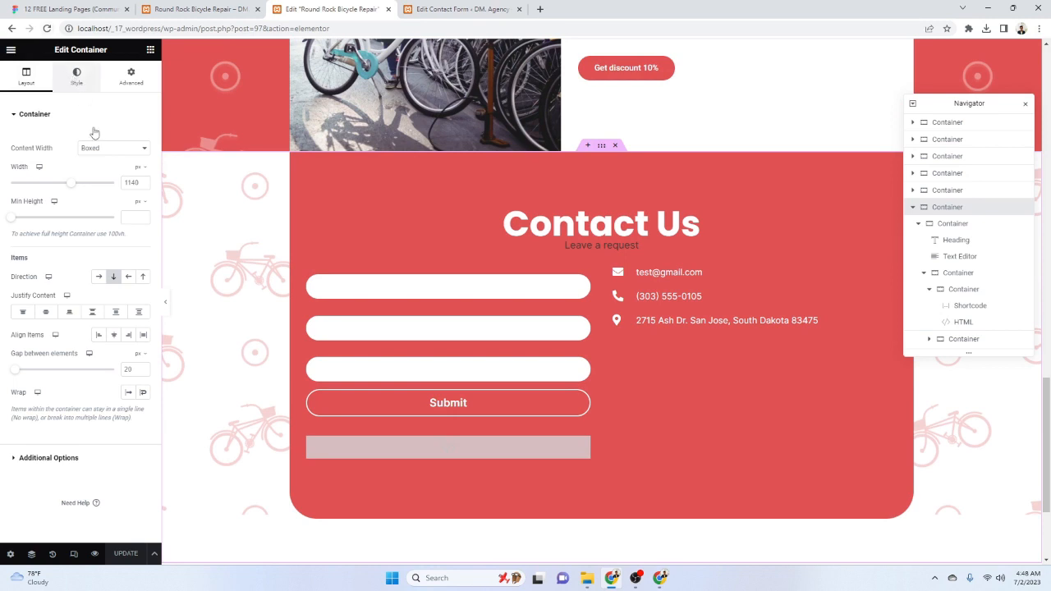
pyautogui.click(953, 223)
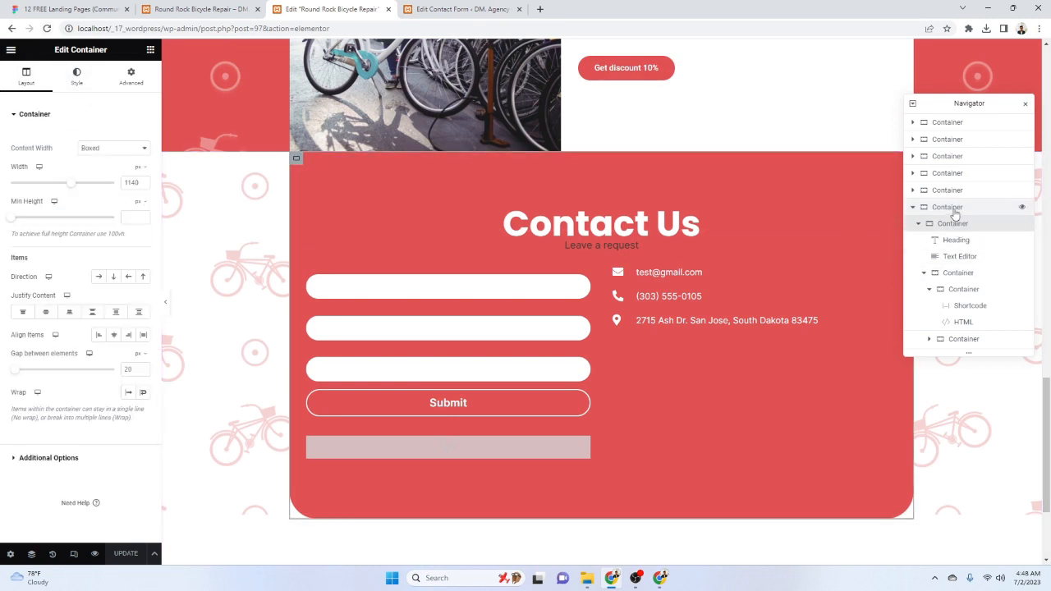
pyautogui.click(466, 171)
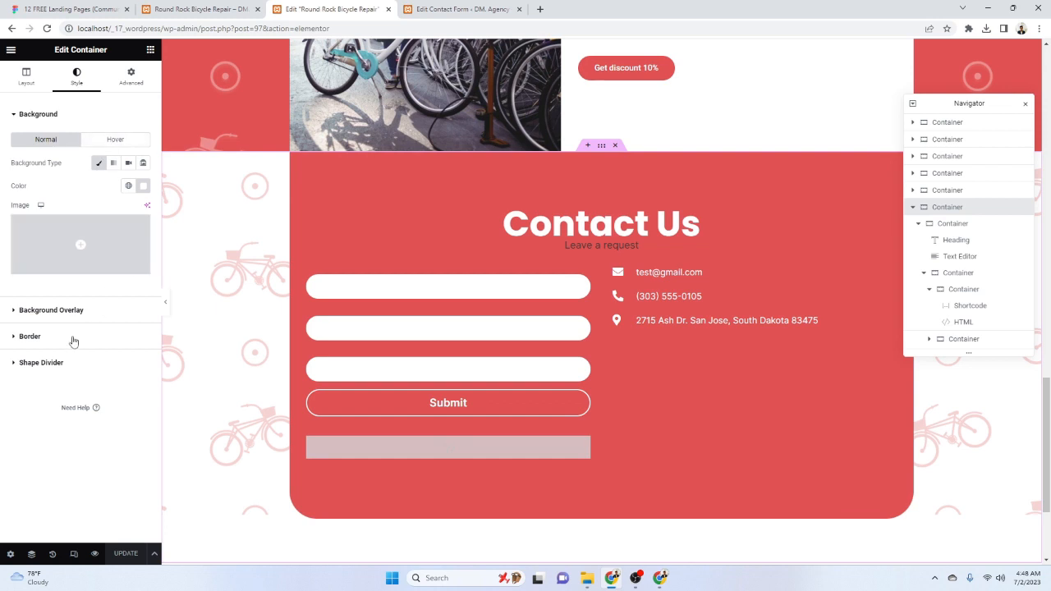
pyautogui.click(51, 309)
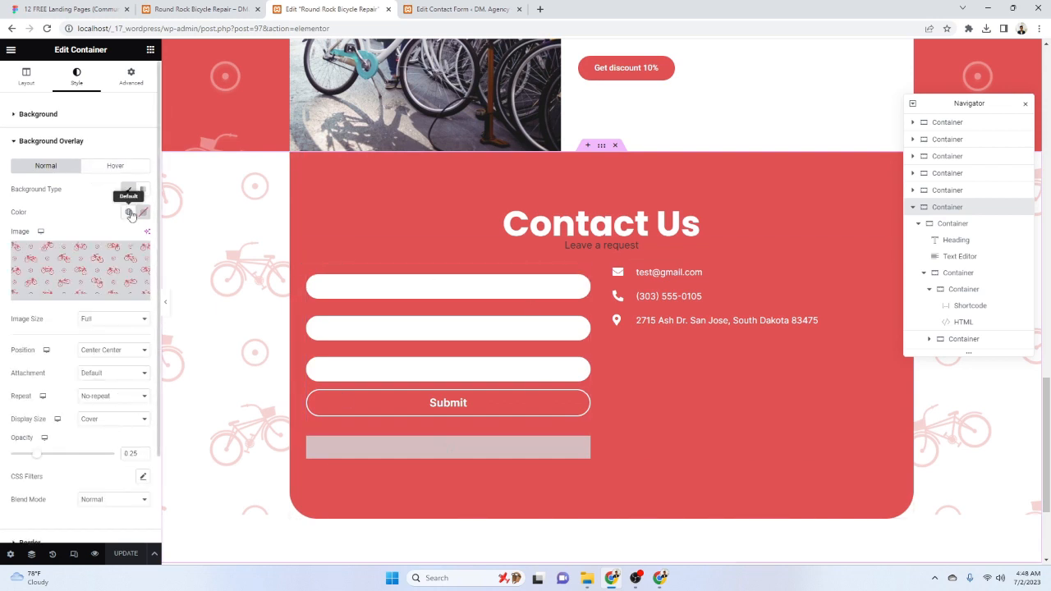
pyautogui.click(123, 74)
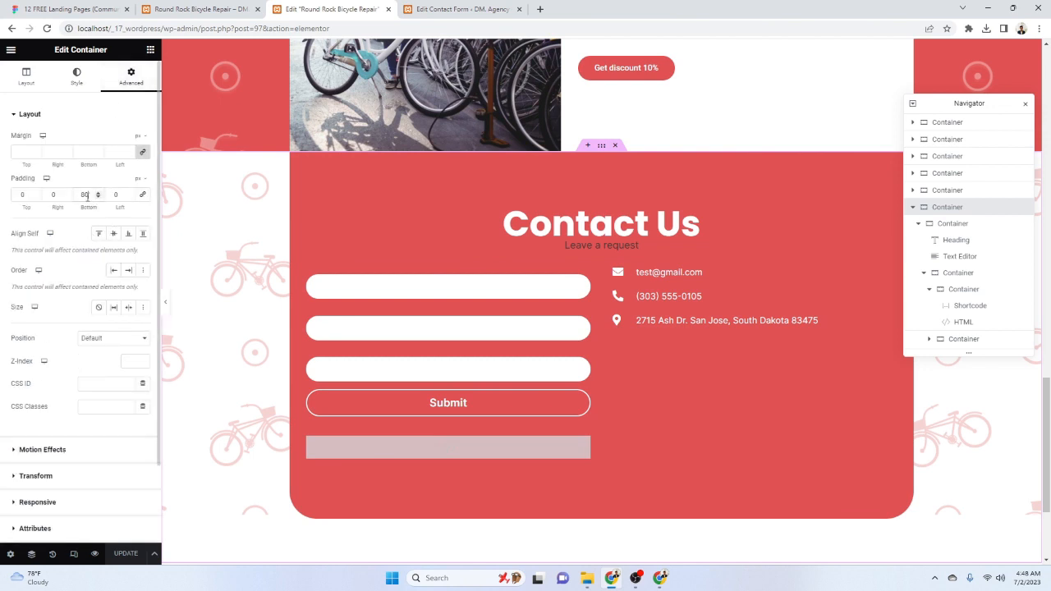
pyautogui.doubleClick(86, 193)
pyautogui.write('10120')
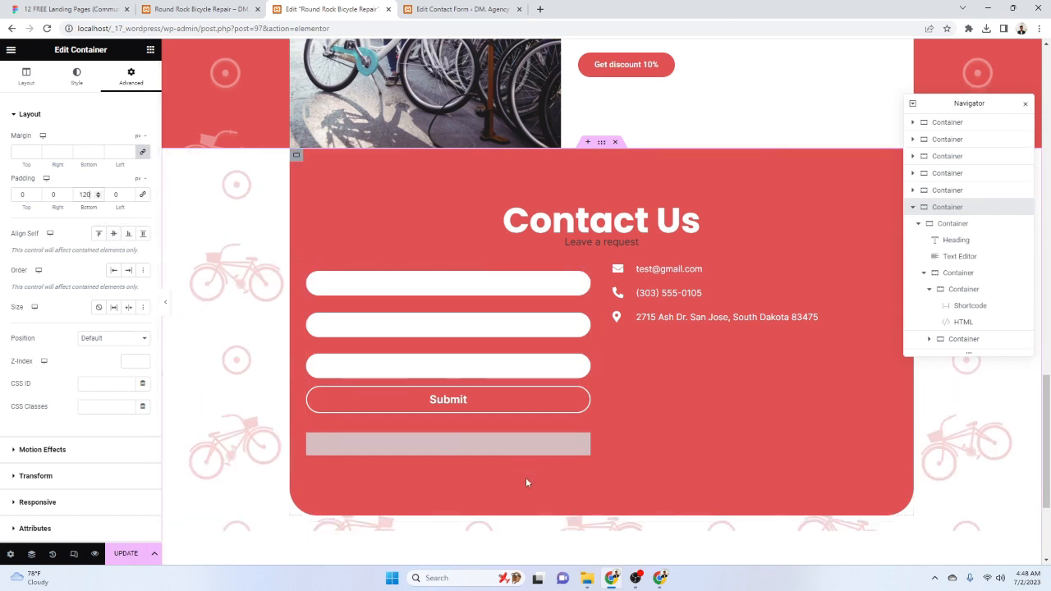
# Try slightly different bottom padding values on the outer container and set it back to 120 px
pyautogui.scroll(-2, 602, 416)
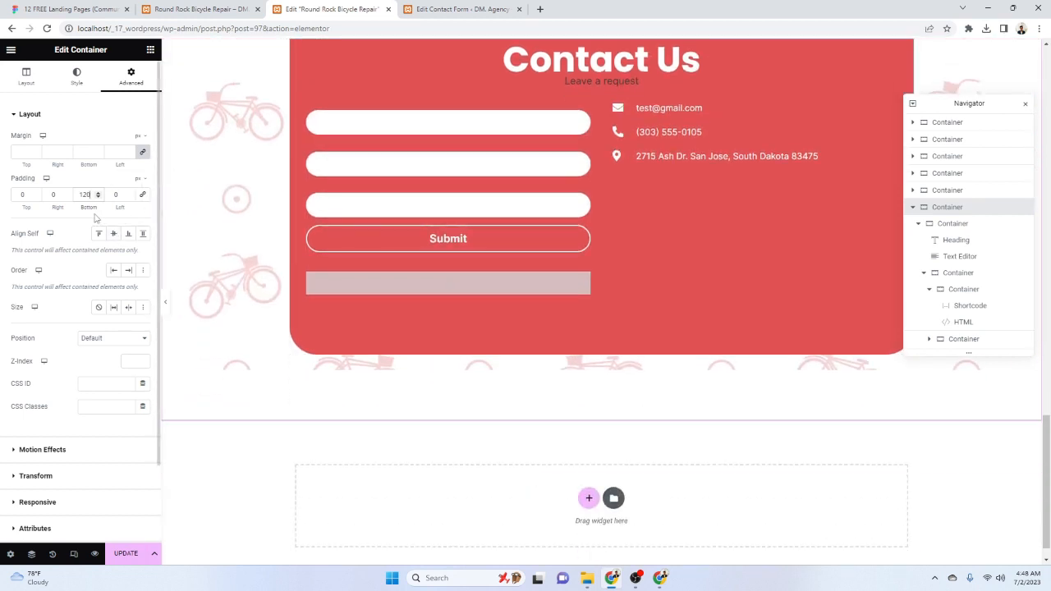
pyautogui.press('Down')
pyautogui.press('Down')
pyautogui.press('Down')
pyautogui.press('Down')
pyautogui.press('Down')
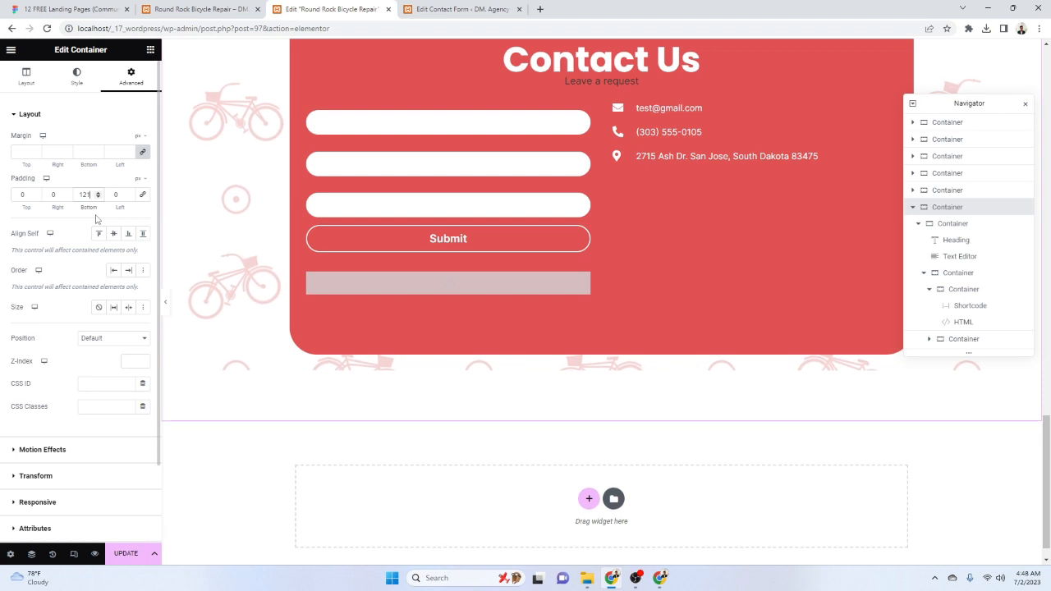
pyautogui.press('Down')
pyautogui.press('Down')
pyautogui.press('Down')
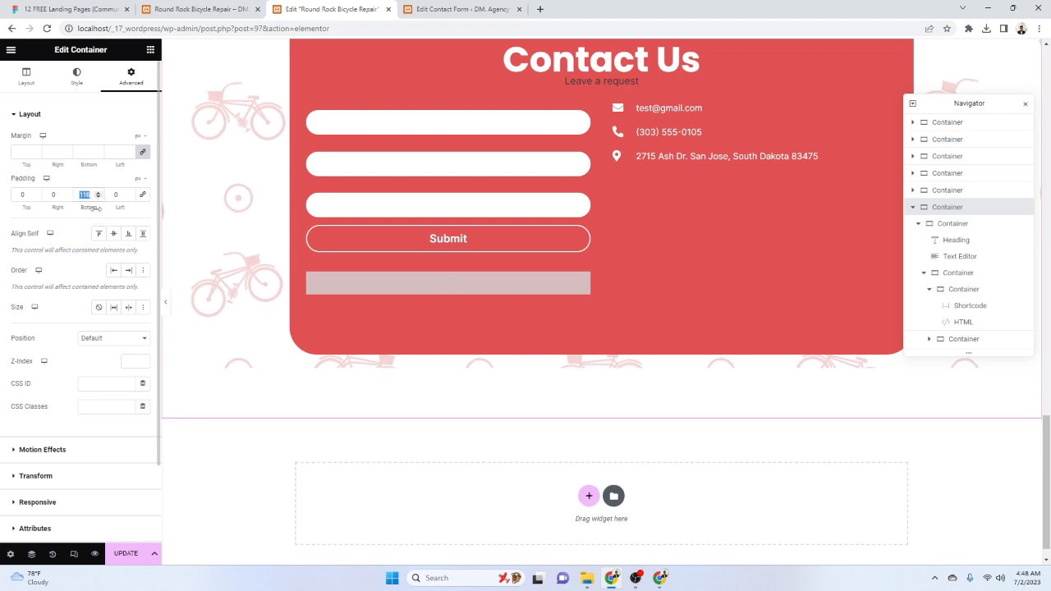
pyautogui.write('120')
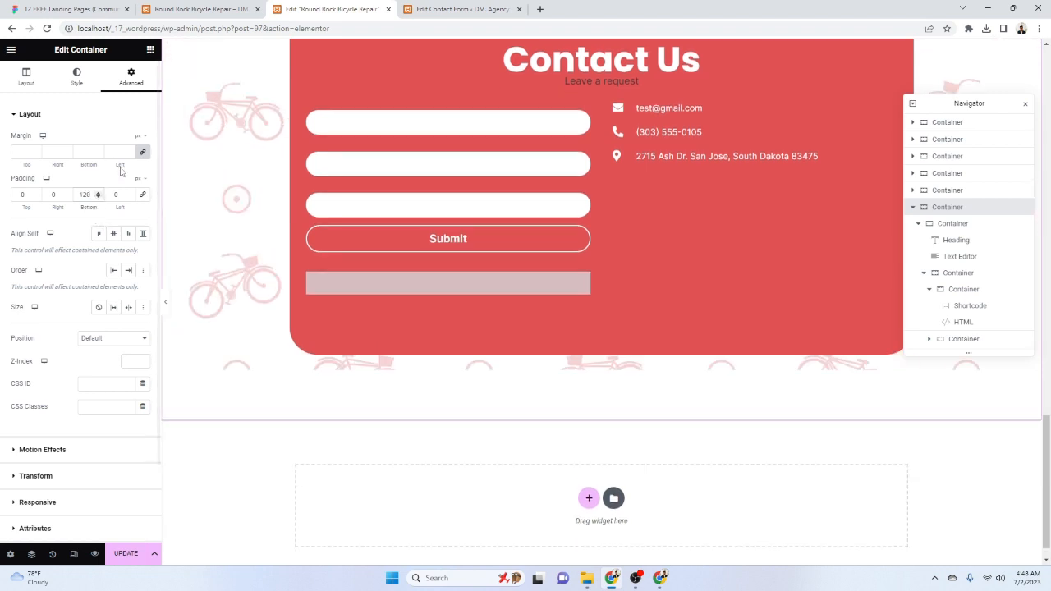
# Check the display size options of the outer container's background overlay and select the inner container
pyautogui.click(76, 75)
pyautogui.click(51, 309)
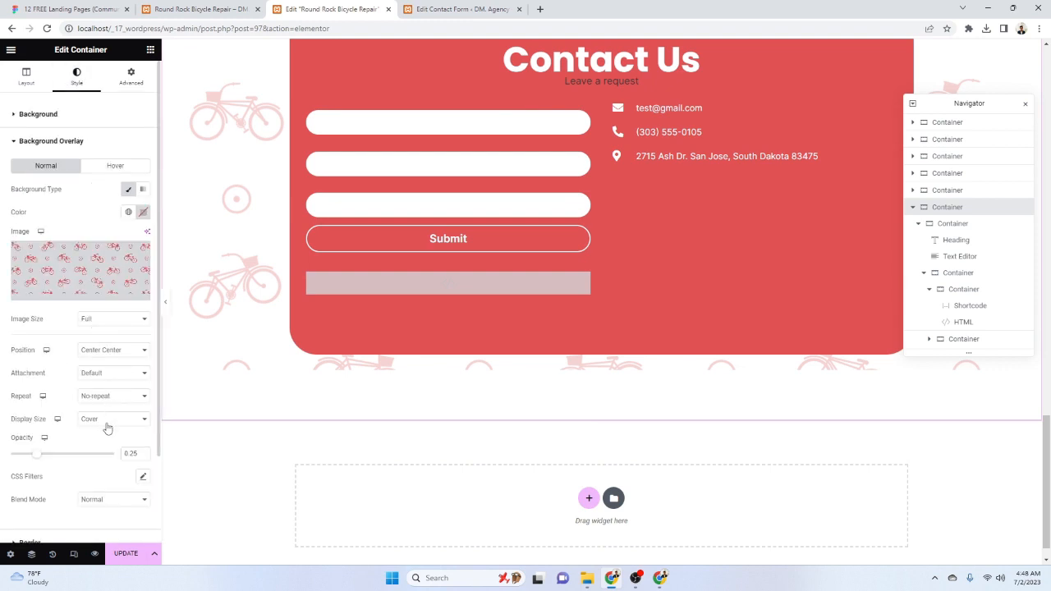
pyautogui.click(106, 420)
pyautogui.click(115, 450)
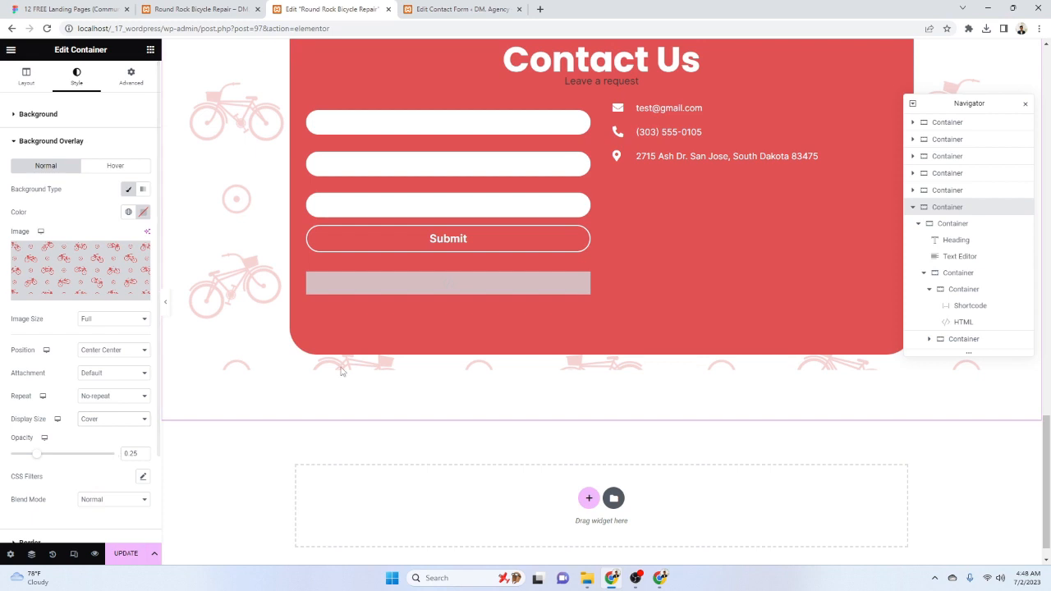
pyautogui.click(952, 223)
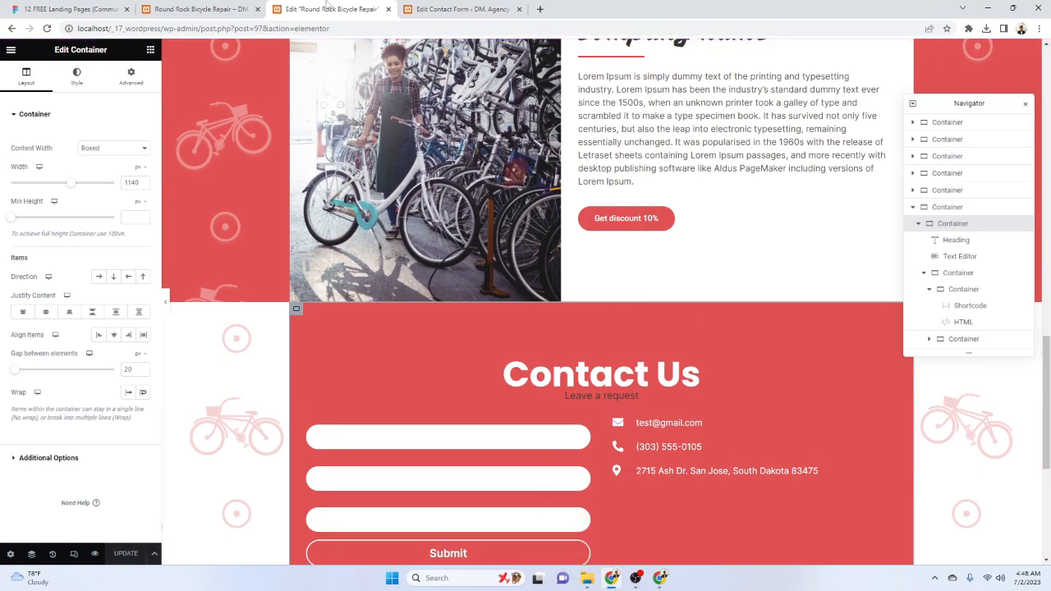
# Review the landing page preview from the Contact Us section up to the hero section
pyautogui.click(236, 8)
pyautogui.hotkey('ctrl', 'e')
pyautogui.press('Escape')
pyautogui.scroll(-1, 657, 328)
pyautogui.scroll(5, 644, 358)
pyautogui.scroll(10, 644, 359)
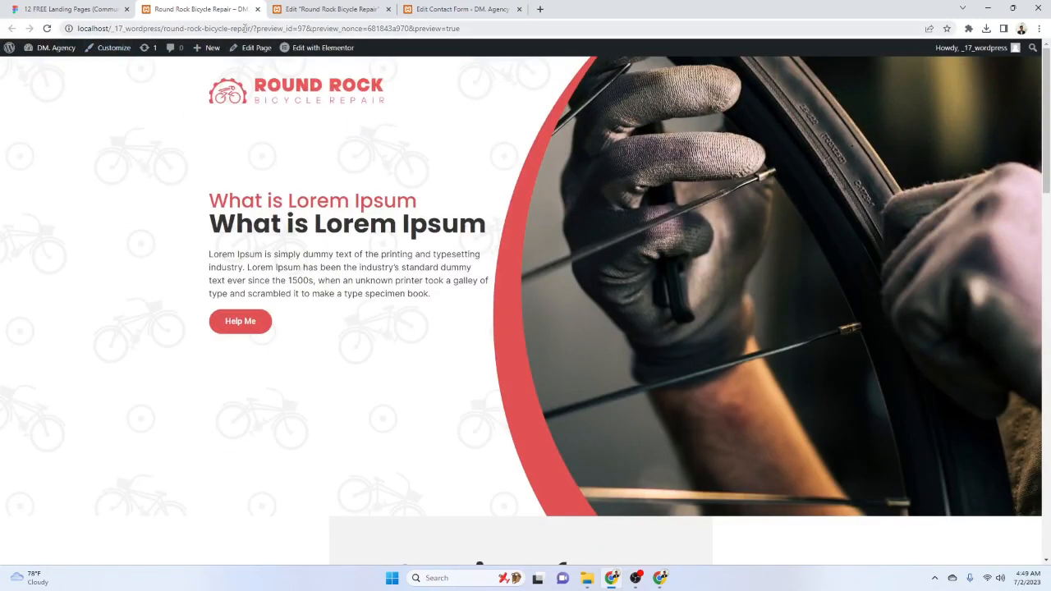
# Open localhost/_17_wordpress/round-rock-bicycle-repair in a new incognito window
pyautogui.moveTo(251, 28); pyautogui.dragTo(50, 9)
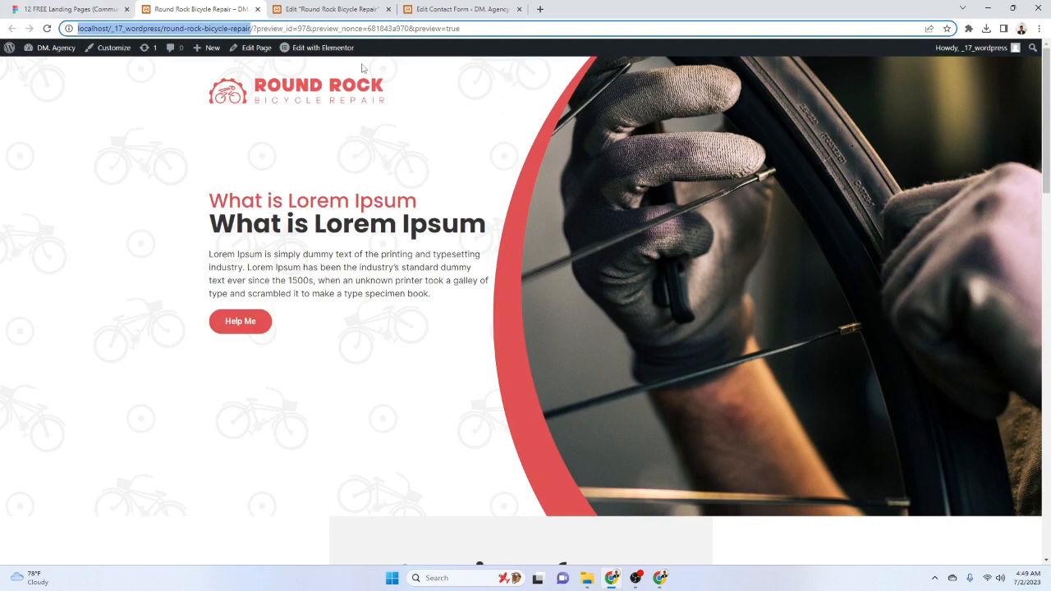
pyautogui.hotkey('ctrl', 'c')
pyautogui.hotkey('ctrl', 'shift', 'n')
pyautogui.hotkey('ctrl', 'v')
pyautogui.press('Return')
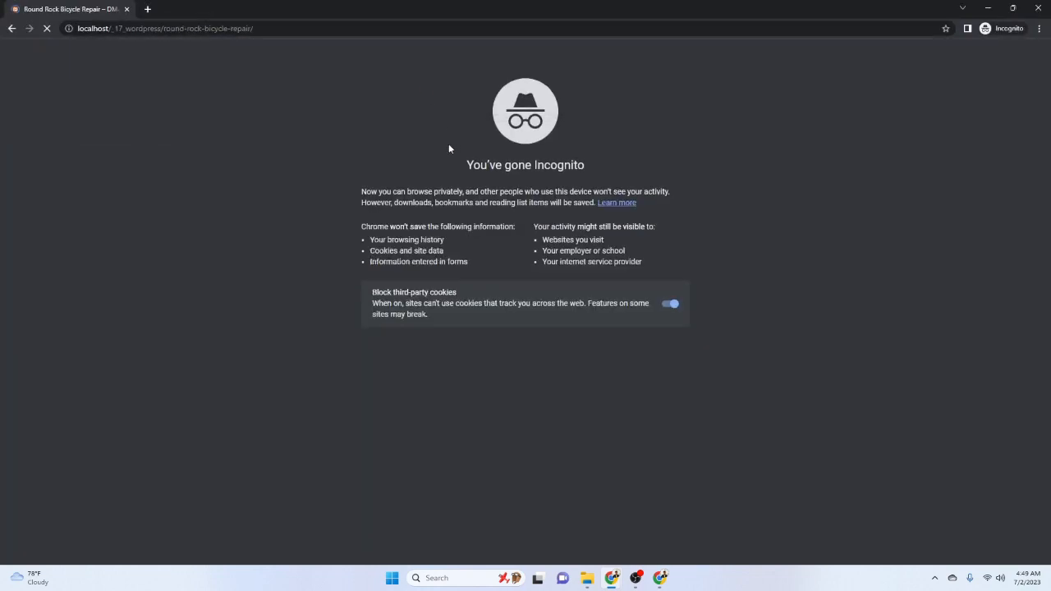
# Examine the whole published page down to the Contact Us section and return to the hero section
pyautogui.scroll(-5, 505, 248)
pyautogui.scroll(2, 506, 247)
pyautogui.scroll(-3, 508, 253)
pyautogui.scroll(-8, 507, 251)
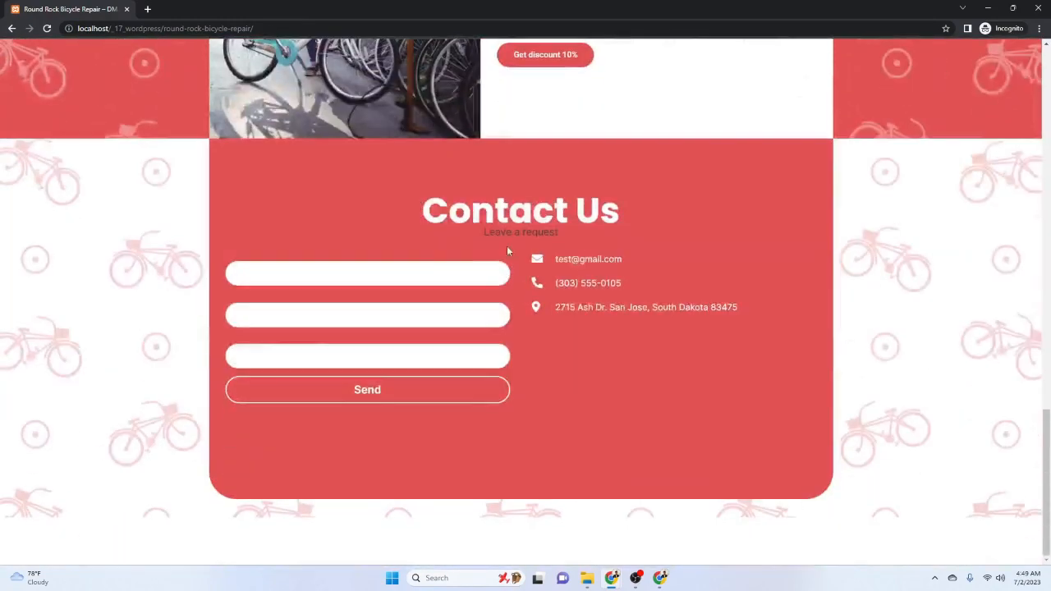
pyautogui.scroll(14, 506, 244)
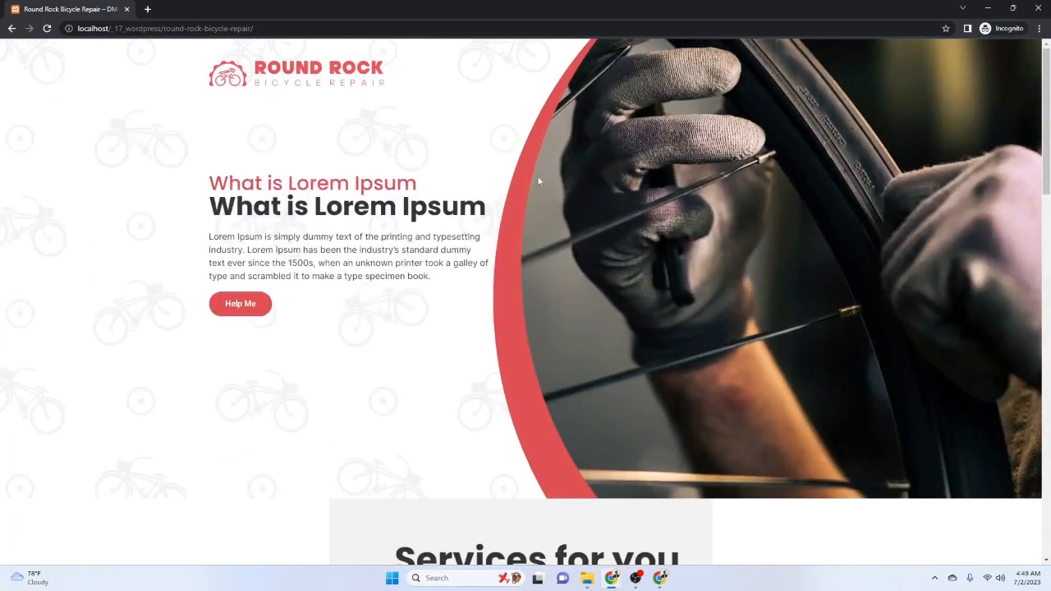
# Show the page in mobile device emulation with DevTools and examine its layout down to the Company name section
pyautogui.rightClick(466, 126)
pyautogui.click(507, 306)
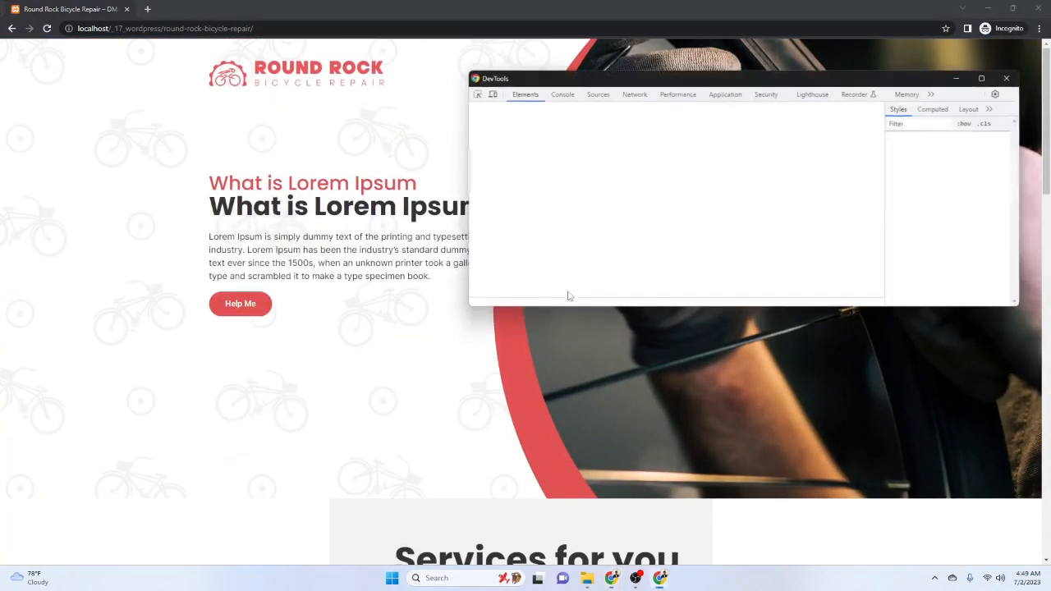
pyautogui.click(493, 95)
pyautogui.click(280, 219)
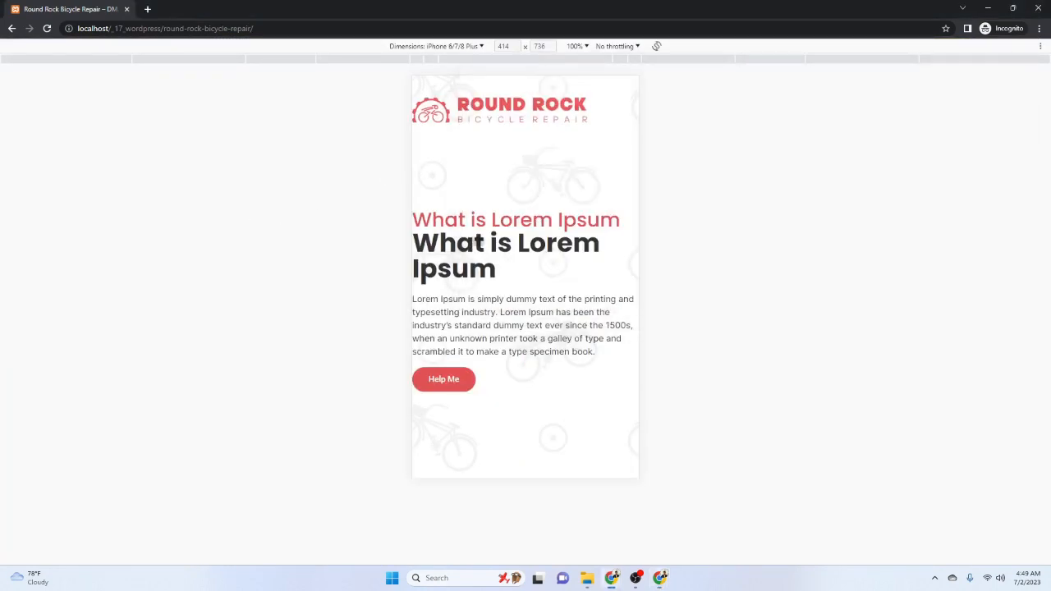
pyautogui.scroll(-5, 544, 216)
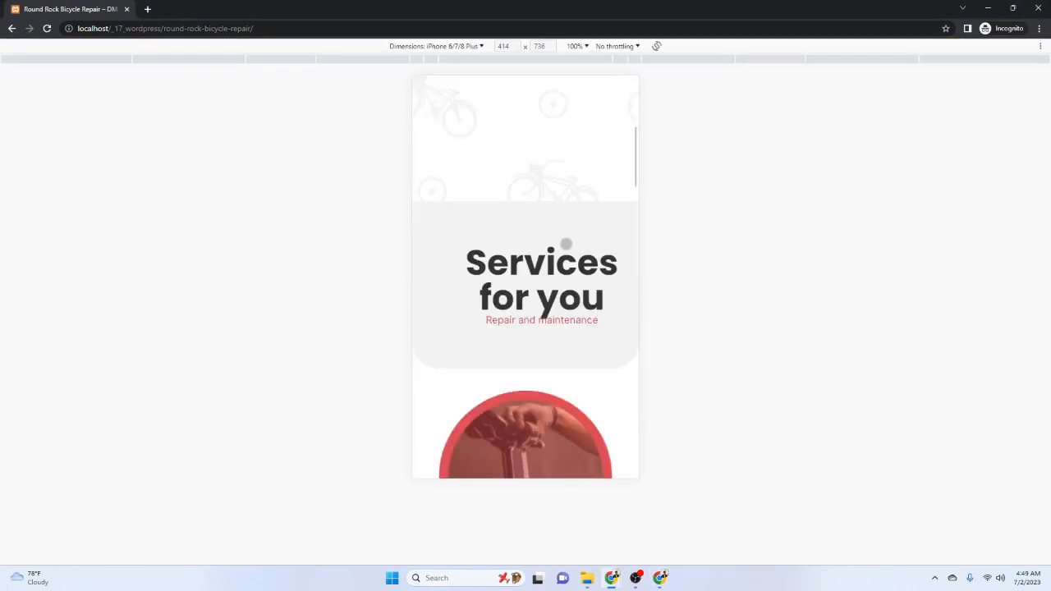
pyautogui.scroll(-10, 542, 246)
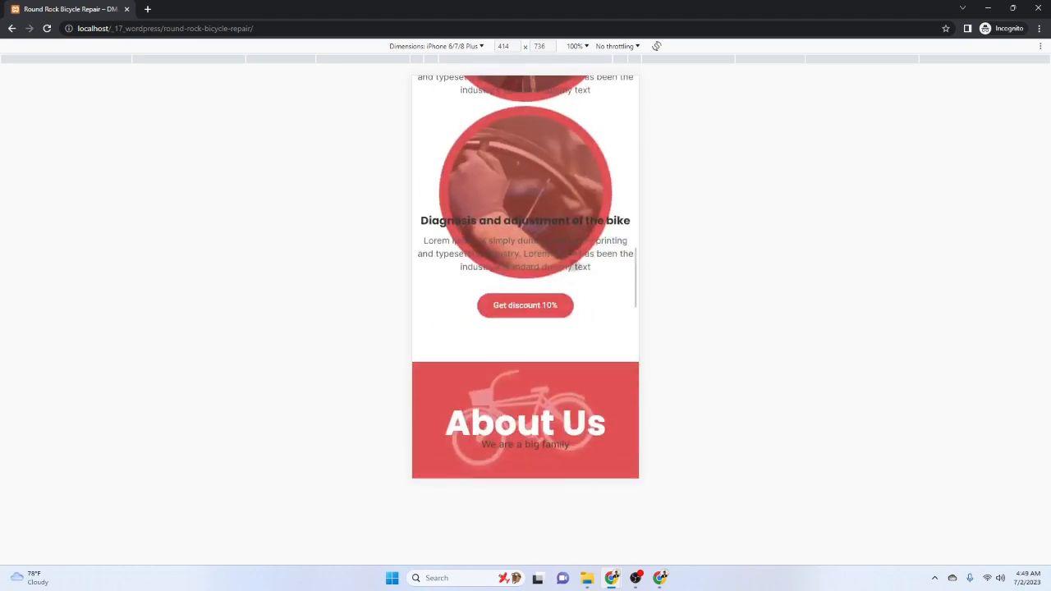
pyautogui.scroll(-5, 564, 274)
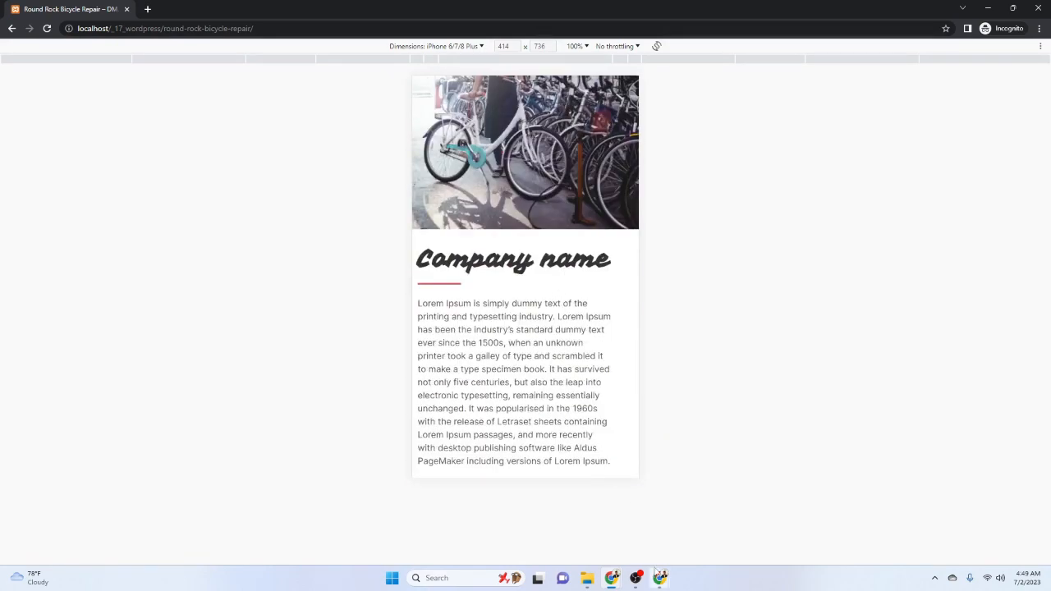
# Close both DevTools windows and return to the regular browser window with the page preview
pyautogui.moveTo(667, 569)
pyautogui.click(751, 505)
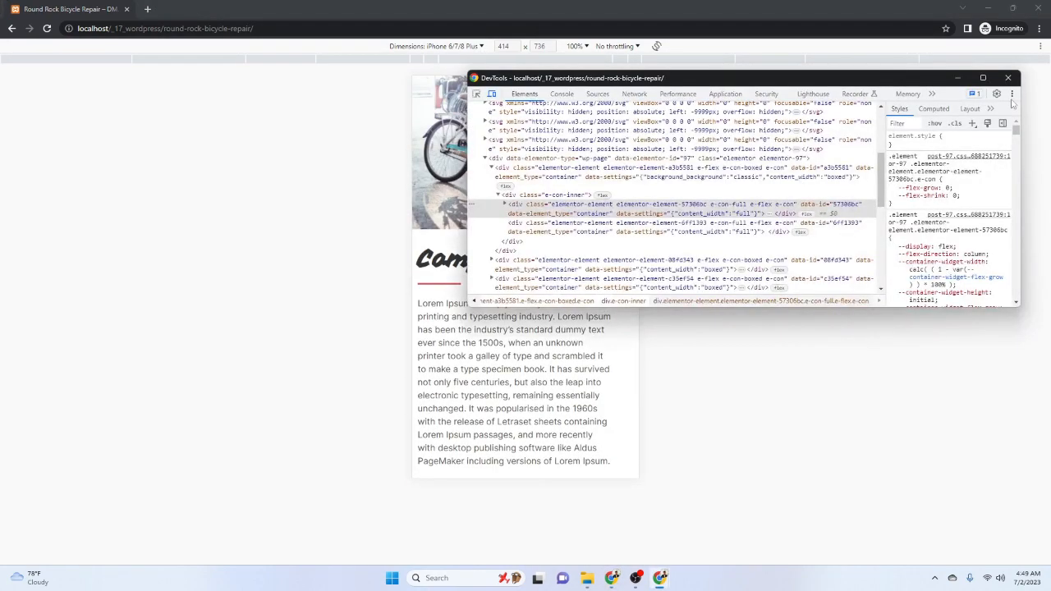
pyautogui.click(1008, 77)
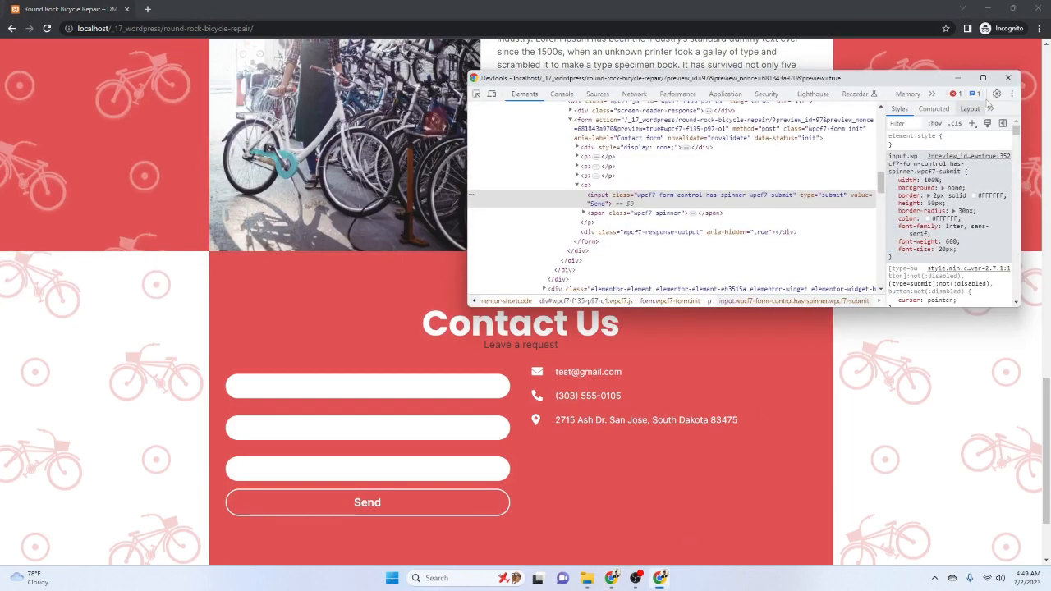
pyautogui.click(1008, 78)
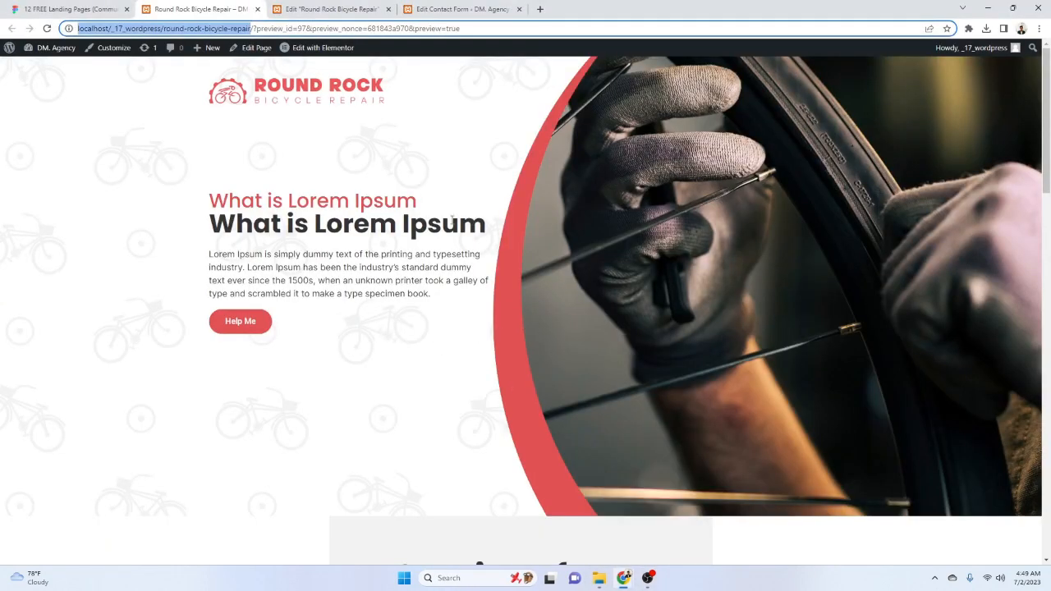
pyautogui.click(558, 369)
pyautogui.moveTo(655, 581)
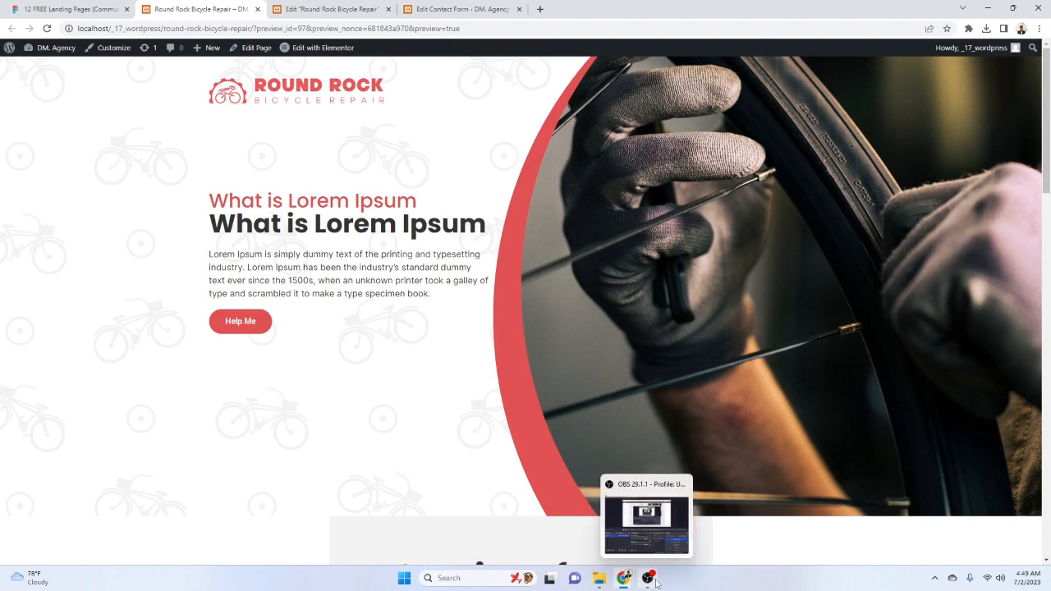
pyautogui.click(655, 580)
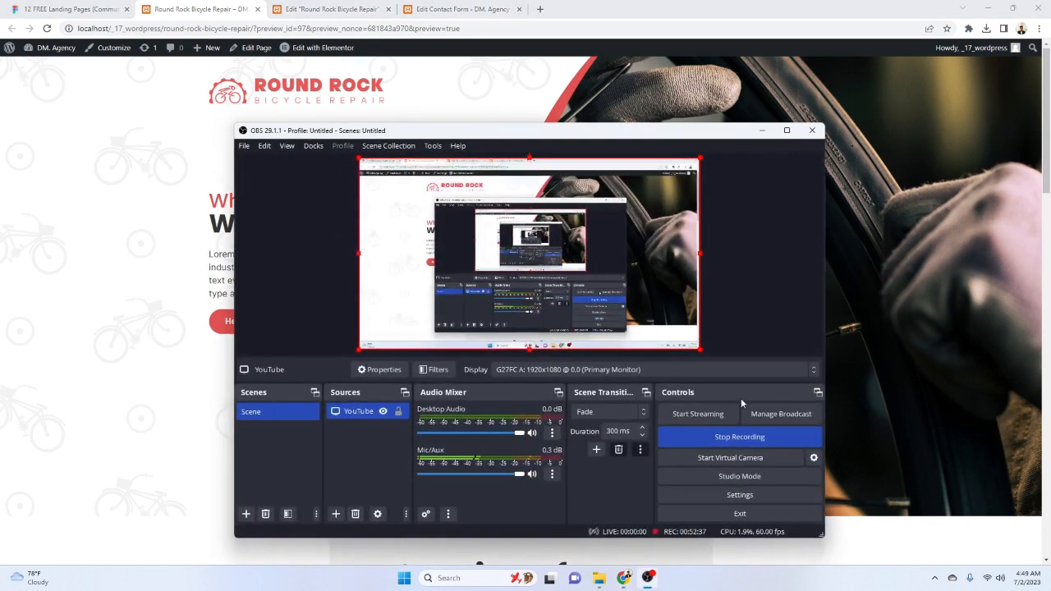